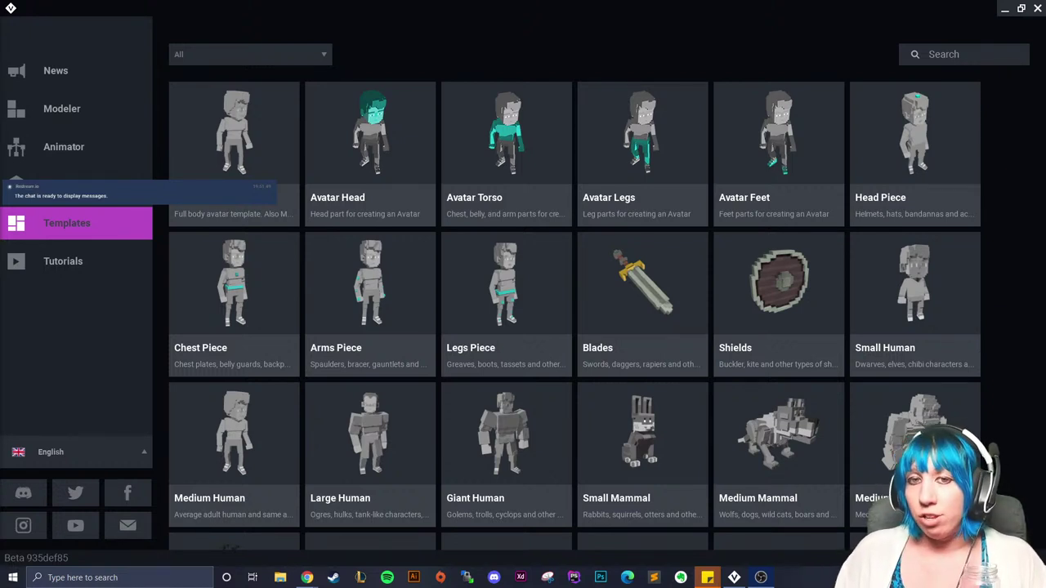
Step: Open large cauldron.vxr from the Animator's recent files
{"action": "left_click", "coordinate": [91, 109]}
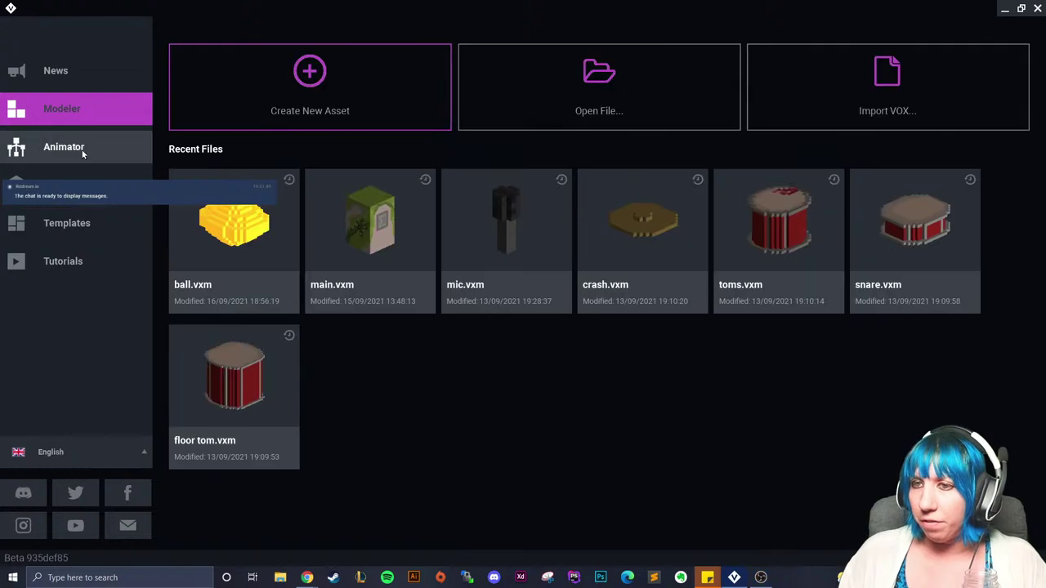
{"action": "left_click", "coordinate": [84, 147]}
{"action": "left_click", "coordinate": [330, 278]}
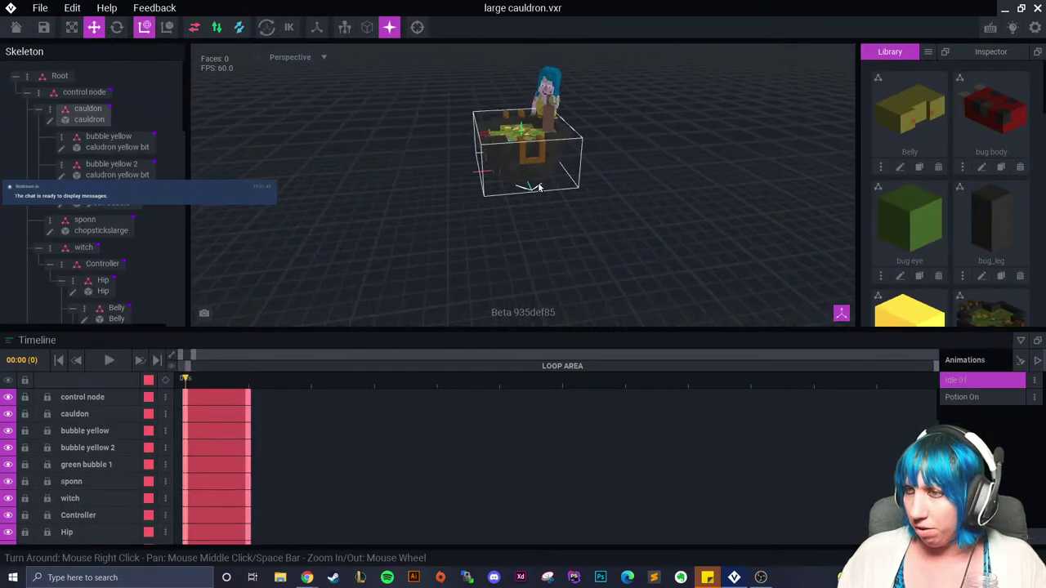
Step: Play the Idle 01 animation of the witch and cauldron
{"action": "scroll", "coordinate": [517, 251], "scroll_direction": "up", "scroll_amount": 2}
{"action": "mouse_move", "coordinate": [517, 251]}
{"action": "right_mouse_down"}
{"action": "mouse_move", "coordinate": [511, 243]}
{"action": "mouse_move", "coordinate": [510, 262]}
{"action": "right_mouse_up"}
{"action": "left_click", "coordinate": [108, 360]}
{"action": "scroll", "coordinate": [514, 269], "scroll_direction": "down", "scroll_amount": 2}
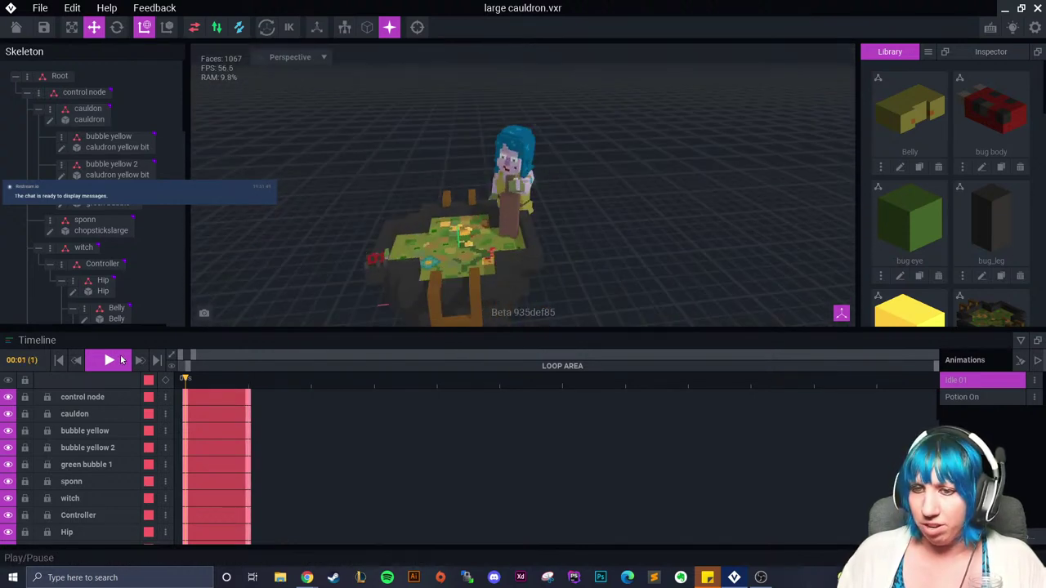
Step: Switch to the Potion On animation and play it up to about the four-second mark
{"action": "left_click", "coordinate": [962, 397]}
{"action": "left_click", "coordinate": [523, 243]}
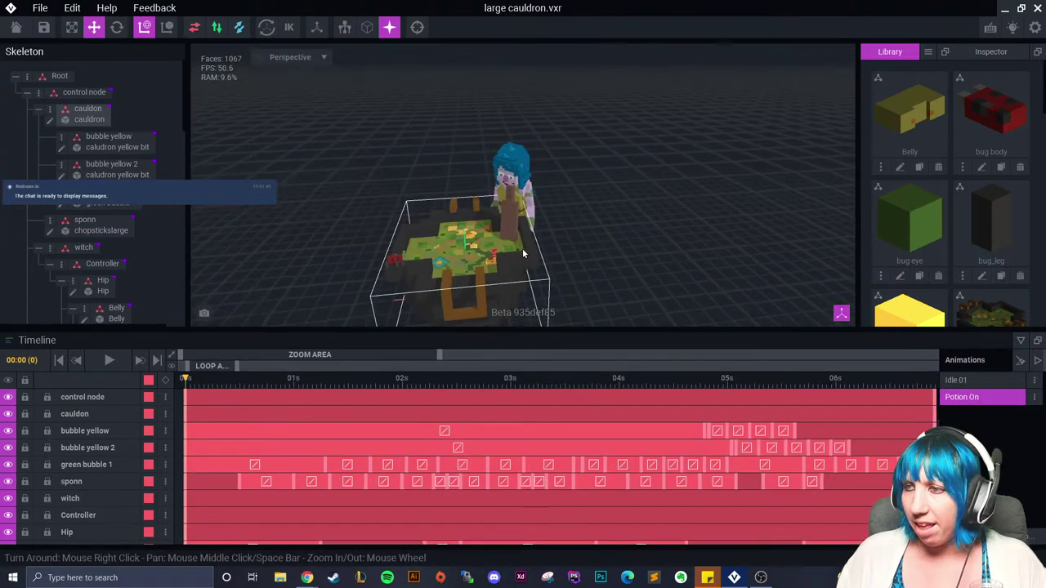
{"action": "right_click_drag", "start_coordinate": [523, 243], "coordinate": [534, 217]}
{"action": "scroll", "coordinate": [537, 222], "scroll_direction": "down", "scroll_amount": 2}
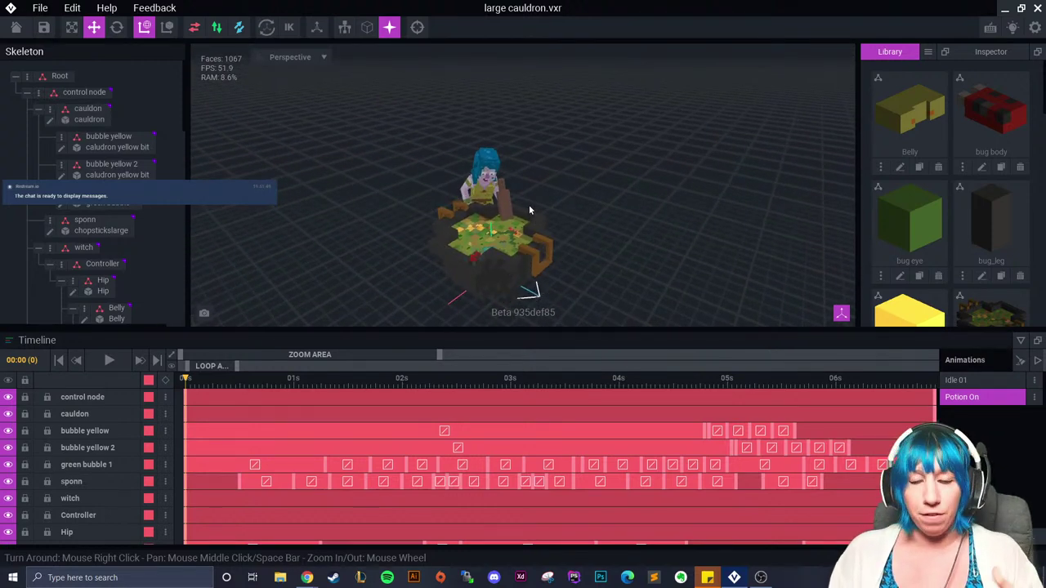
{"action": "left_click", "coordinate": [528, 210]}
{"action": "scroll", "coordinate": [528, 210], "scroll_direction": "up", "scroll_amount": 2}
{"action": "left_click", "coordinate": [113, 378]}
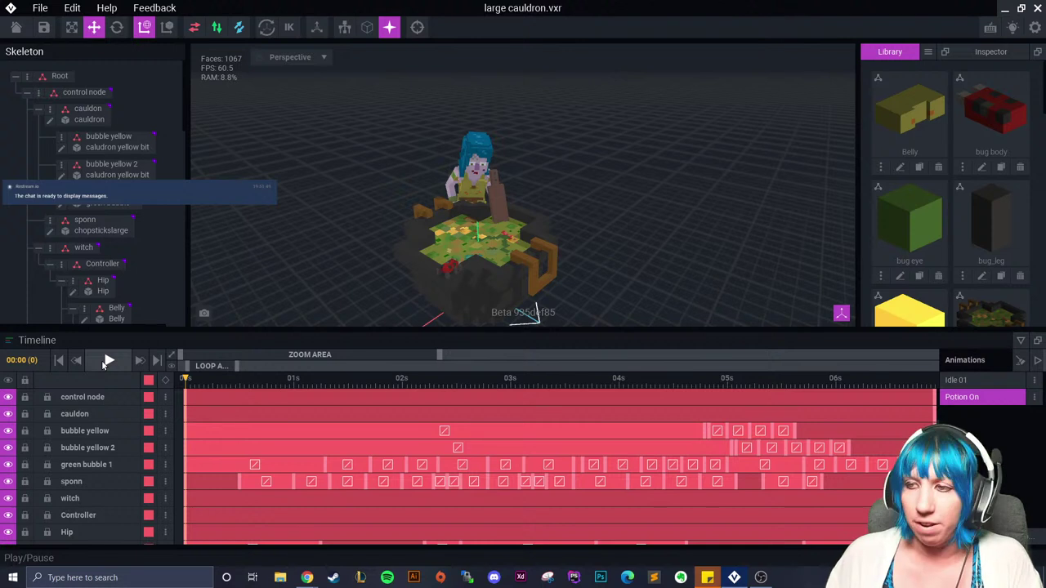
{"action": "left_click", "coordinate": [107, 361]}
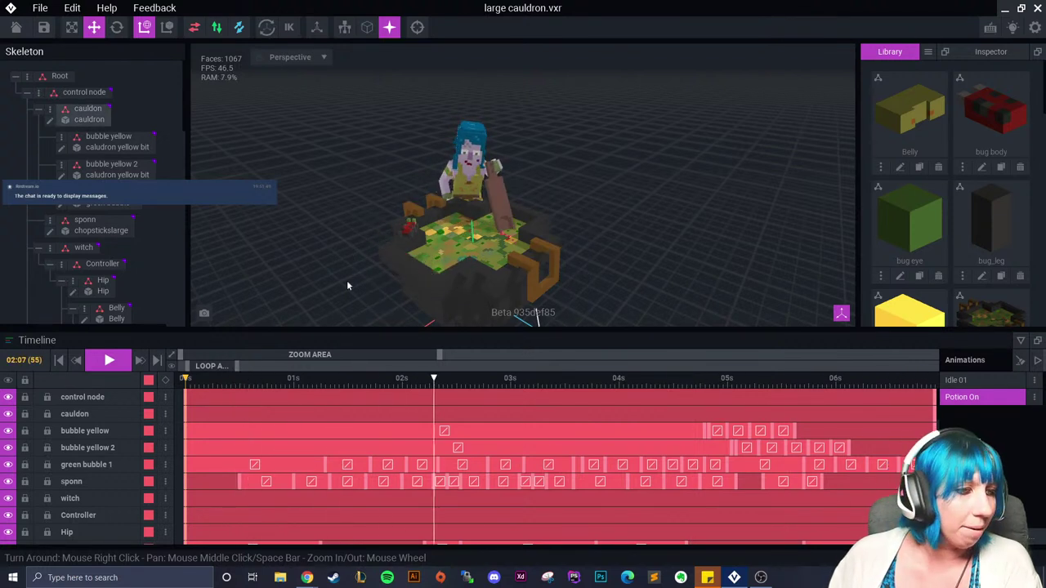
{"action": "left_click", "coordinate": [110, 360]}
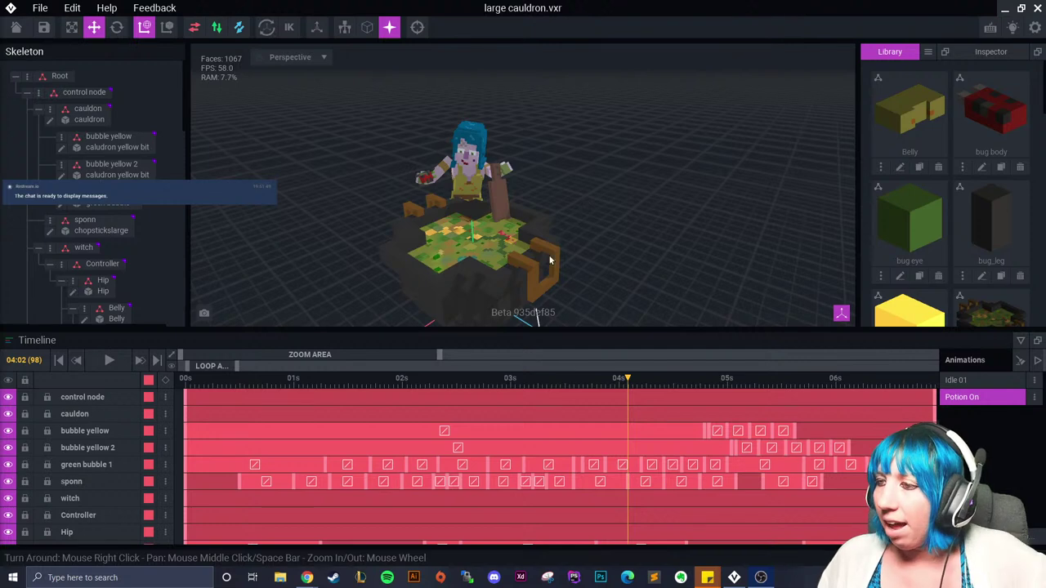
Step: Return the playhead to the first frame and widen the timeline's zoom area so the whole Potion On animation fits
{"action": "scroll", "coordinate": [549, 260], "scroll_direction": "down", "scroll_amount": 1}
{"action": "left_click_drag", "start_coordinate": [631, 378], "coordinate": [104, 415]}
{"action": "scroll", "coordinate": [505, 277], "scroll_direction": "down", "scroll_amount": 2}
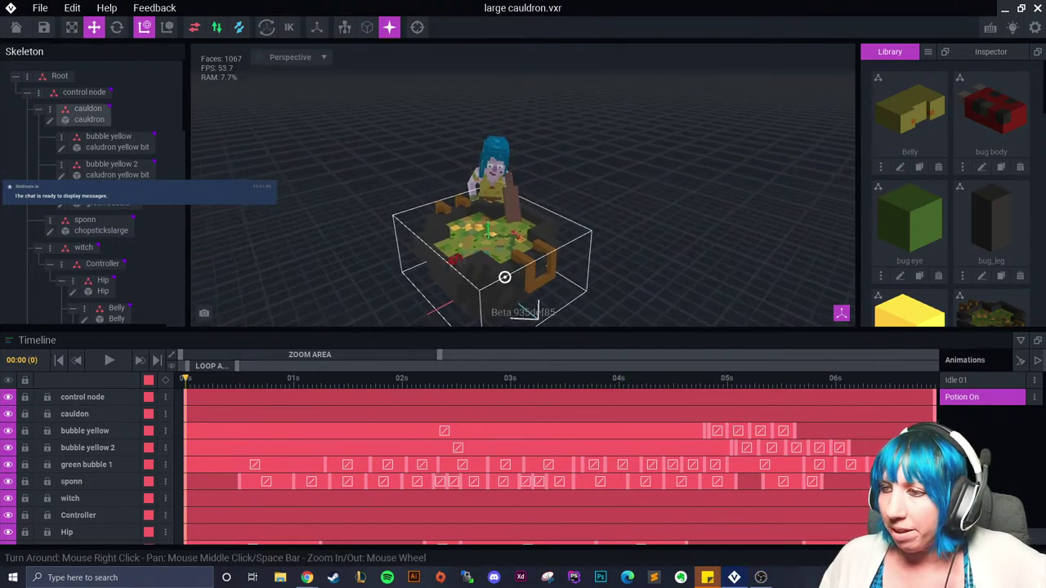
{"action": "right_click_drag", "start_coordinate": [505, 277], "coordinate": [500, 317]}
{"action": "left_click", "coordinate": [404, 276]}
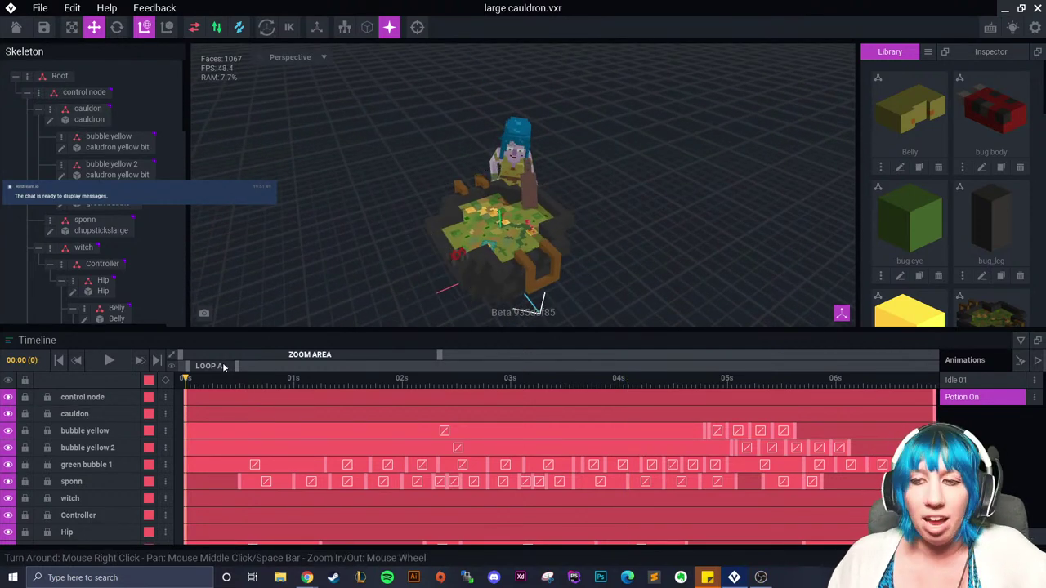
{"action": "left_click_drag", "start_coordinate": [437, 348], "coordinate": [524, 355]}
{"action": "left_click_drag", "start_coordinate": [186, 380], "coordinate": [162, 398]}
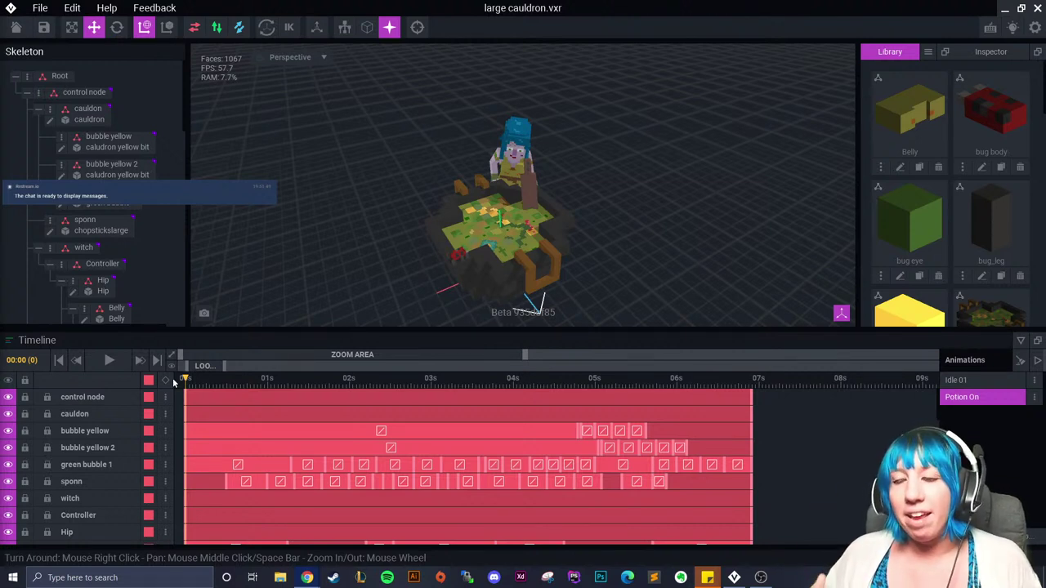
Step: Scrub the Potion On timeline between the first frame and the final keyframes at frame 166 to compare the start and end poses
{"action": "left_click_drag", "start_coordinate": [186, 382], "coordinate": [594, 409]}
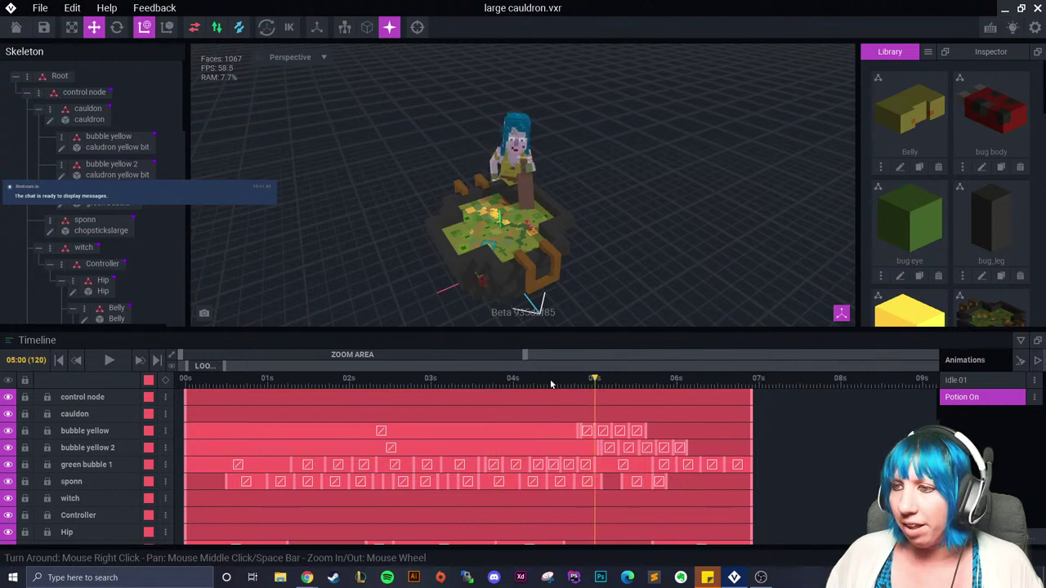
{"action": "left_click", "coordinate": [185, 389]}
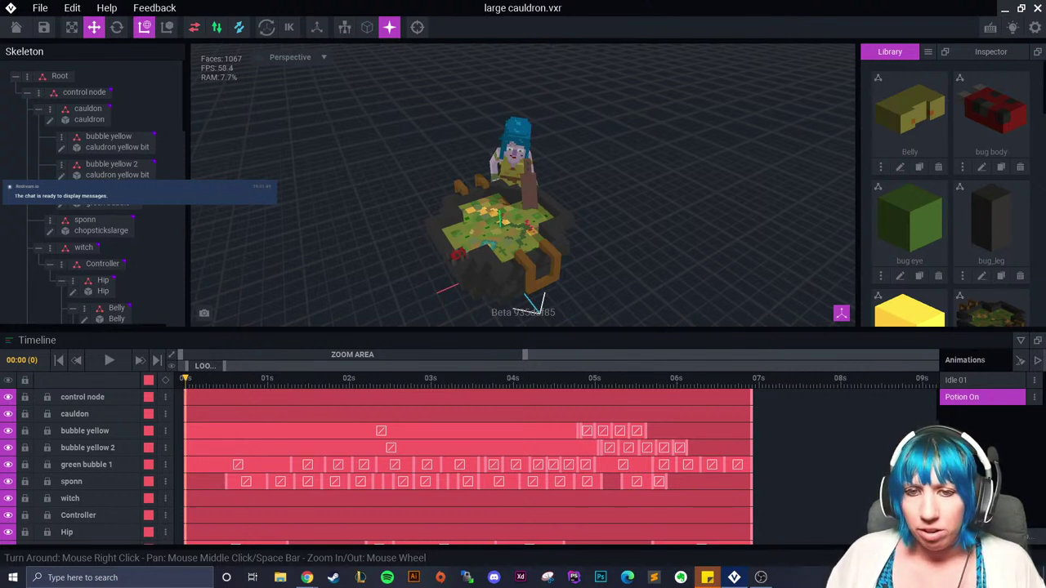
{"action": "left_click", "coordinate": [753, 401]}
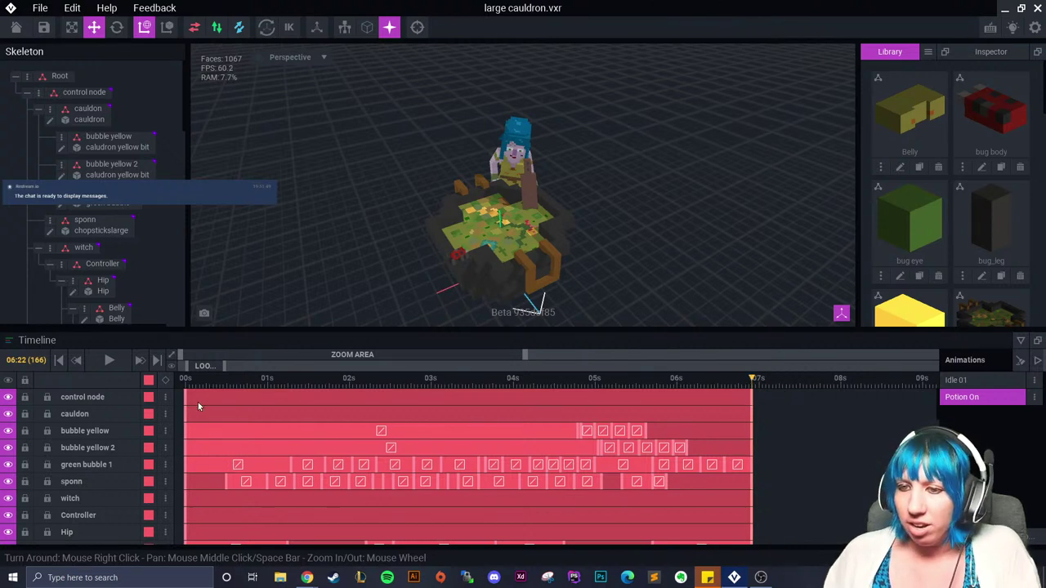
{"action": "left_click_drag", "start_coordinate": [184, 384], "coordinate": [753, 419]}
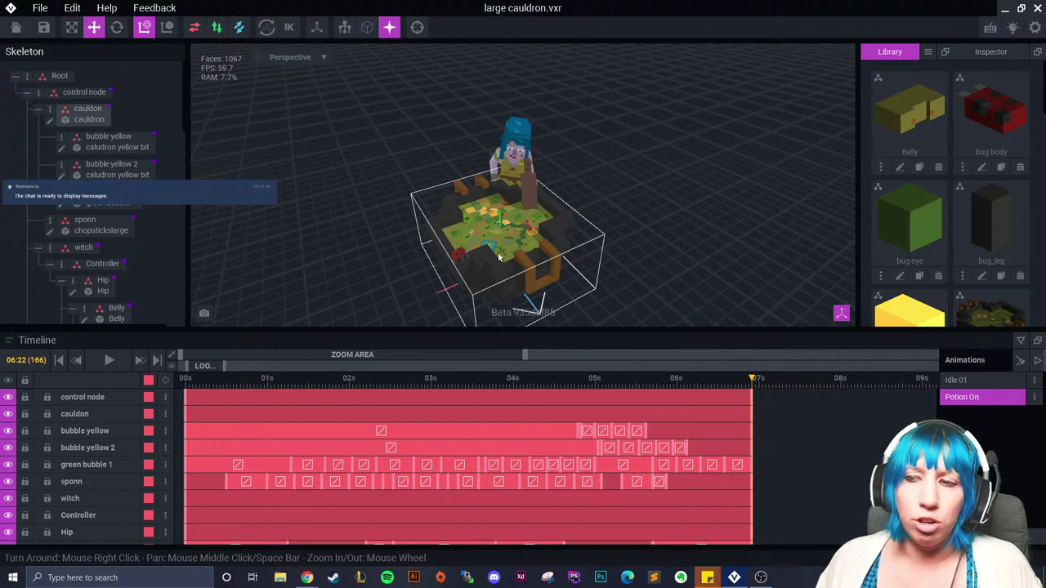
{"action": "left_click_drag", "start_coordinate": [189, 383], "coordinate": [646, 404]}
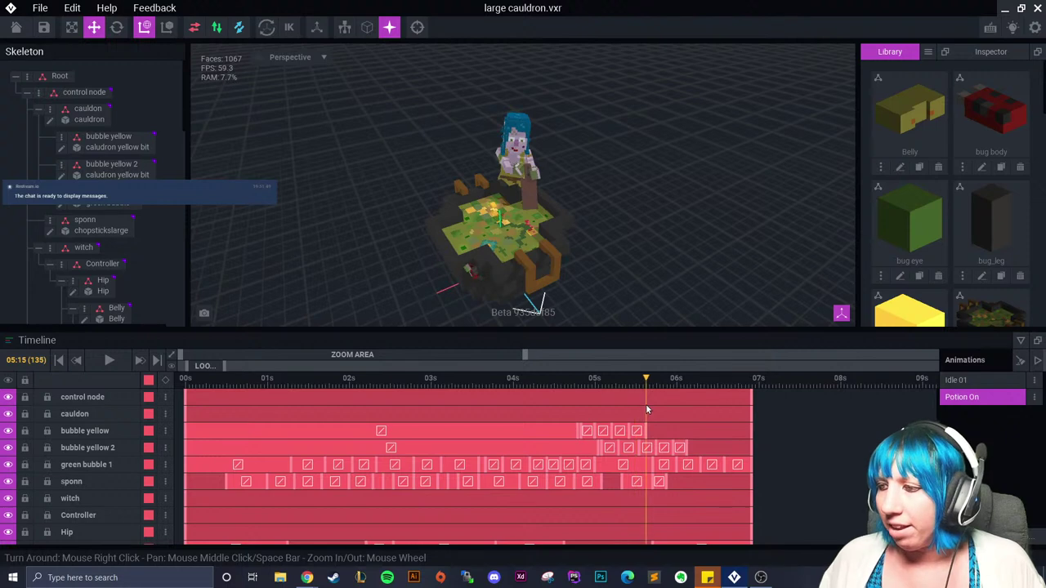
Step: Examine the bug on the cauldron's outer side by scrubbing between the final keyframes and frame 122
{"action": "right_click_drag", "start_coordinate": [565, 264], "coordinate": [634, 356]}
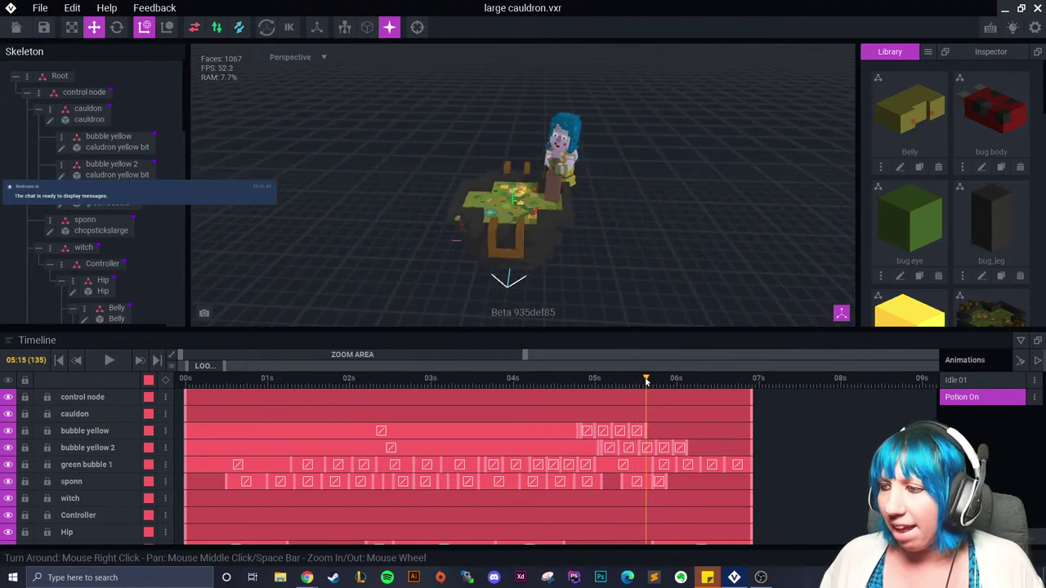
{"action": "left_click_drag", "start_coordinate": [645, 381], "coordinate": [752, 396]}
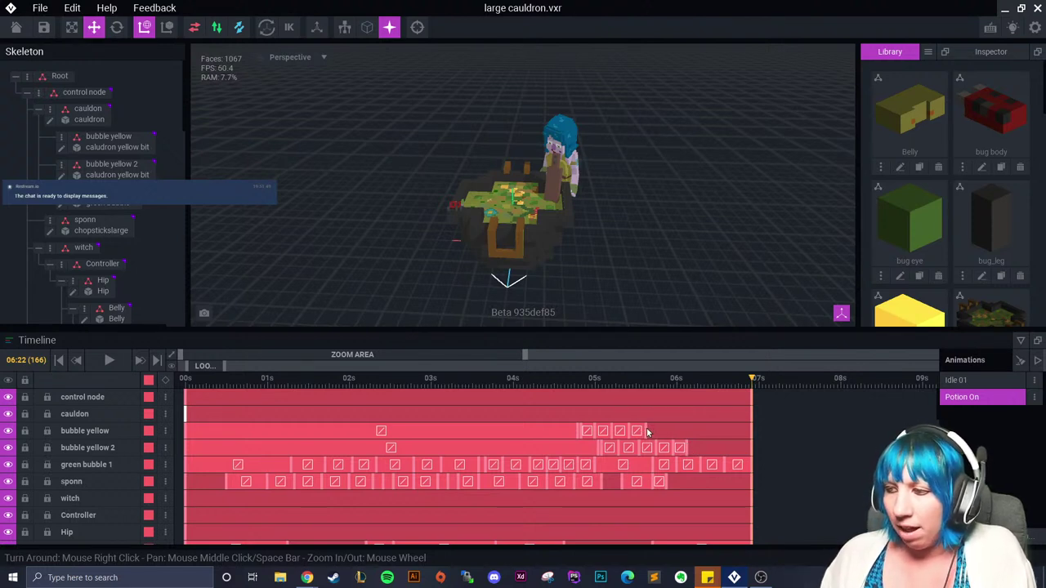
{"action": "left_click_drag", "start_coordinate": [752, 390], "coordinate": [632, 417]}
{"action": "scroll", "coordinate": [451, 255], "scroll_direction": "up", "scroll_amount": 2}
{"action": "left_click", "coordinate": [452, 255]}
{"action": "right_click_drag", "start_coordinate": [452, 255], "coordinate": [572, 204]}
{"action": "left_click", "coordinate": [653, 262]}
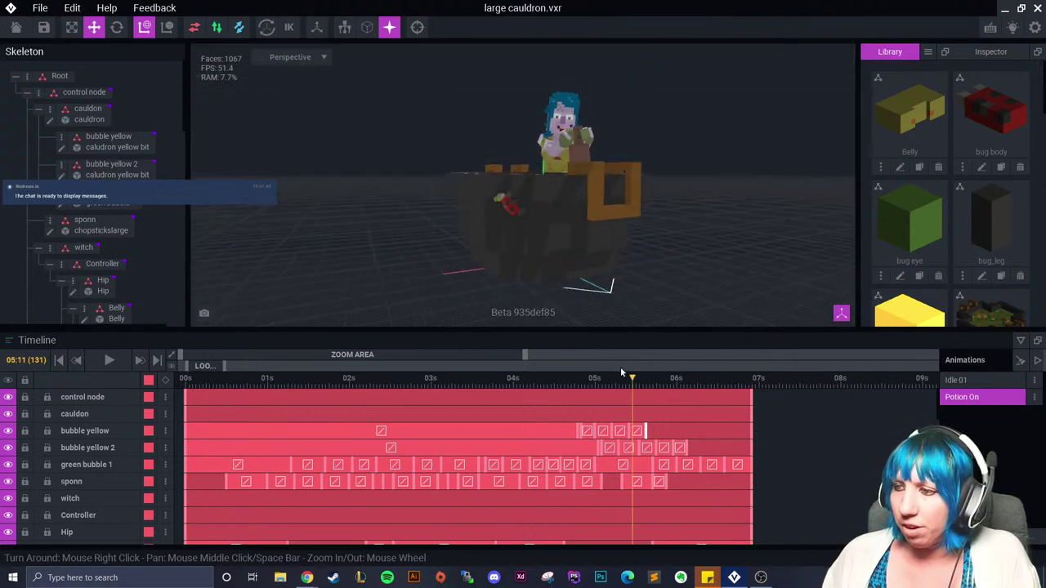
{"action": "left_click_drag", "start_coordinate": [620, 378], "coordinate": [601, 399]}
{"action": "right_click_drag", "start_coordinate": [616, 320], "coordinate": [600, 297]}
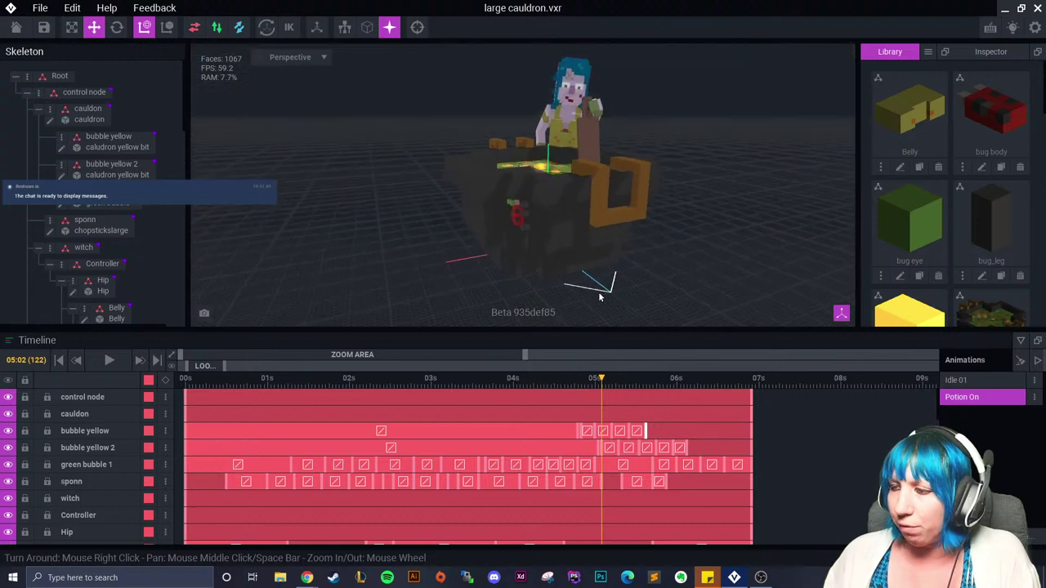
Step: Scrub the animation with a close-up of the brew surface to inspect how the bubbles change
{"action": "left_click_drag", "start_coordinate": [600, 380], "coordinate": [760, 399]}
{"action": "right_click_drag", "start_coordinate": [613, 275], "coordinate": [543, 281]}
{"action": "scroll", "coordinate": [542, 264], "scroll_direction": "up", "scroll_amount": 5}
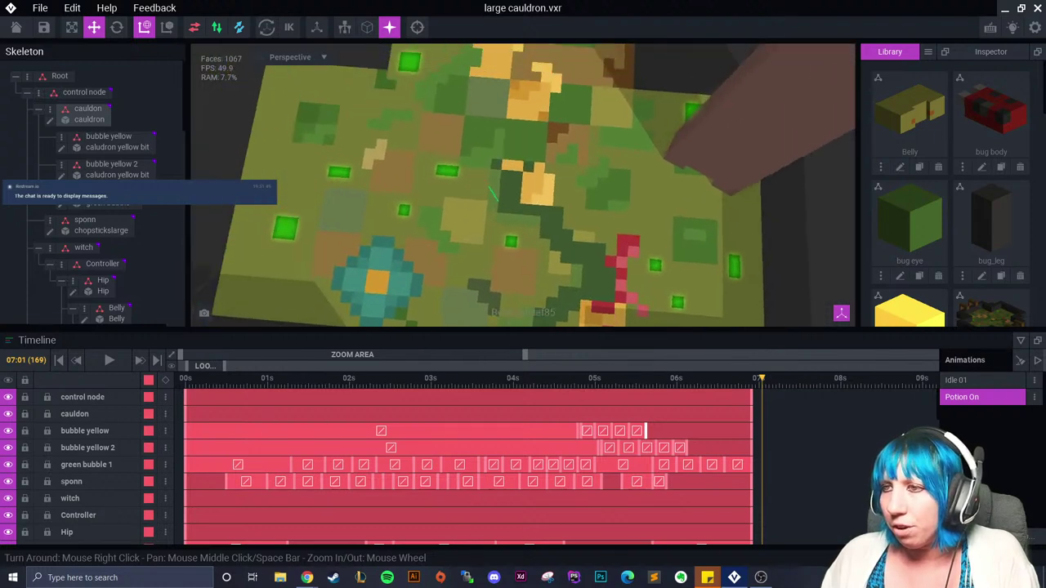
{"action": "left_click_drag", "start_coordinate": [183, 389], "coordinate": [345, 395]}
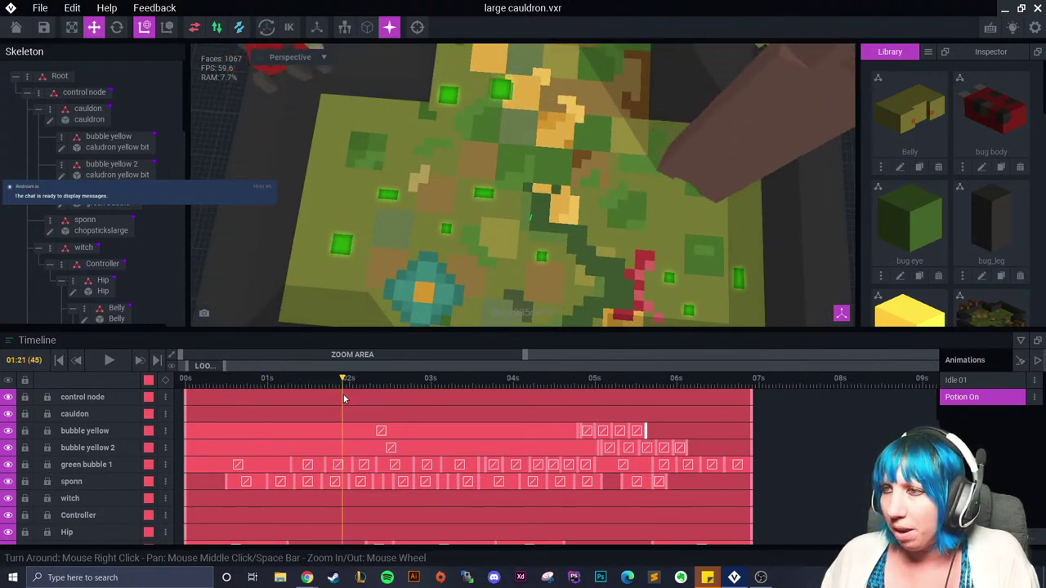
{"action": "scroll", "coordinate": [503, 90], "scroll_direction": "up", "scroll_amount": 5}
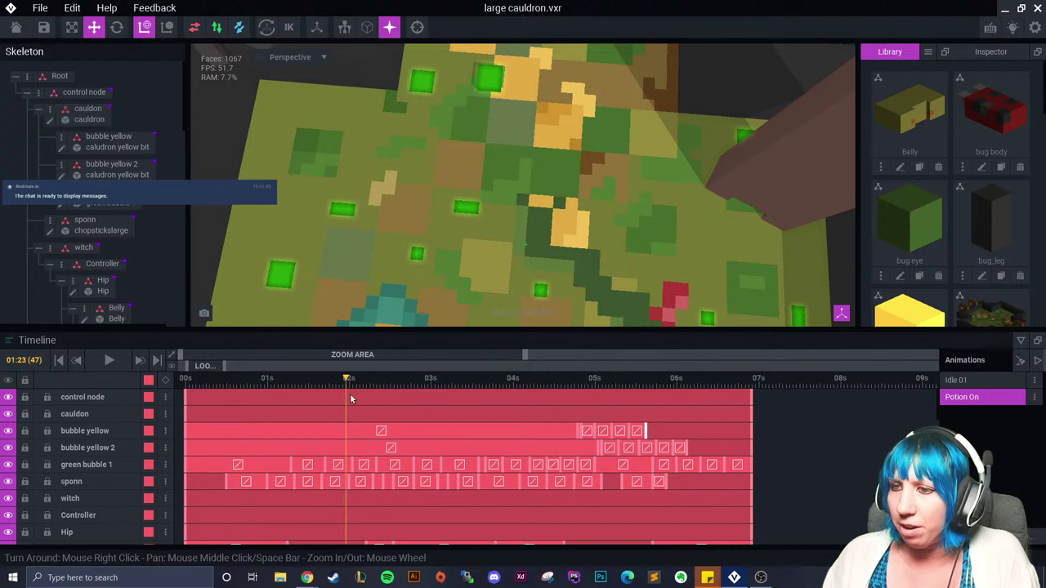
{"action": "left_click_drag", "start_coordinate": [349, 375], "coordinate": [749, 398]}
Step: Scrub to frame 133 and examine the witch's arms stirring the spoon from the side
{"action": "scroll", "coordinate": [638, 209], "scroll_direction": "down", "scroll_amount": 5}
{"action": "right_click_drag", "start_coordinate": [596, 247], "coordinate": [504, 288]}
{"action": "left_click_drag", "start_coordinate": [213, 391], "coordinate": [639, 424]}
{"action": "left_click", "coordinate": [599, 238]}
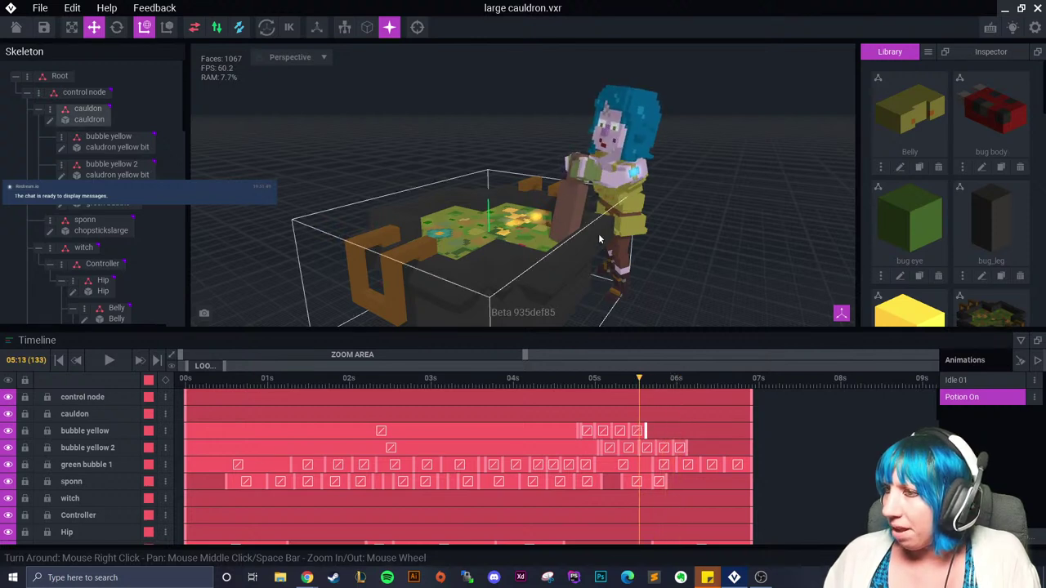
{"action": "scroll", "coordinate": [596, 243], "scroll_direction": "up", "scroll_amount": 3}
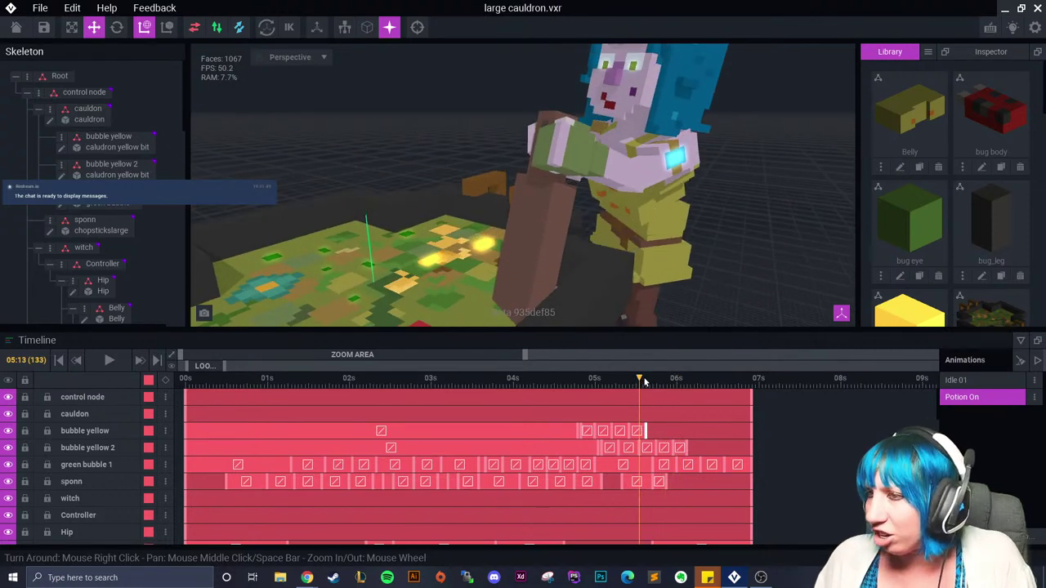
Step: Move the Left_Arm keyframe just after 5.5 seconds to frame 141, where the spoon's last movement ends
{"action": "left_click_drag", "start_coordinate": [644, 381], "coordinate": [667, 389]}
{"action": "left_click", "coordinate": [553, 240]}
{"action": "left_click", "coordinate": [639, 379]}
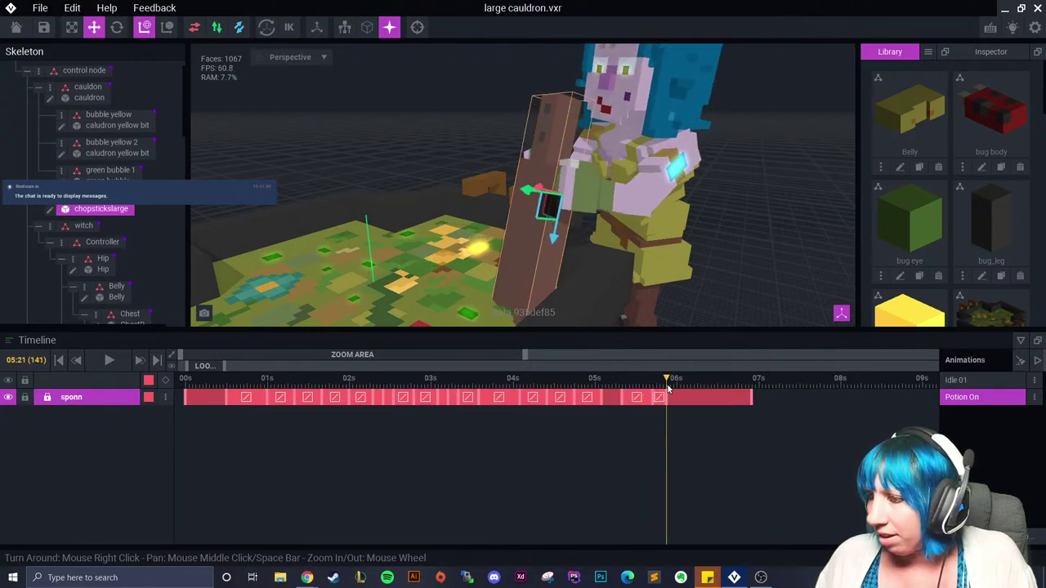
{"action": "left_click", "coordinate": [651, 172]}
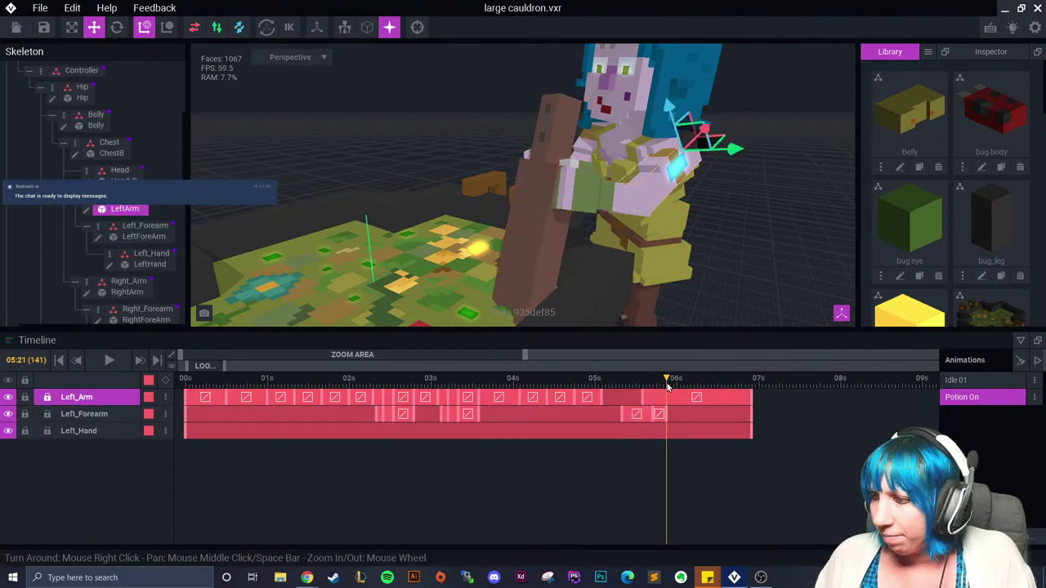
{"action": "left_click_drag", "start_coordinate": [641, 400], "coordinate": [667, 400]}
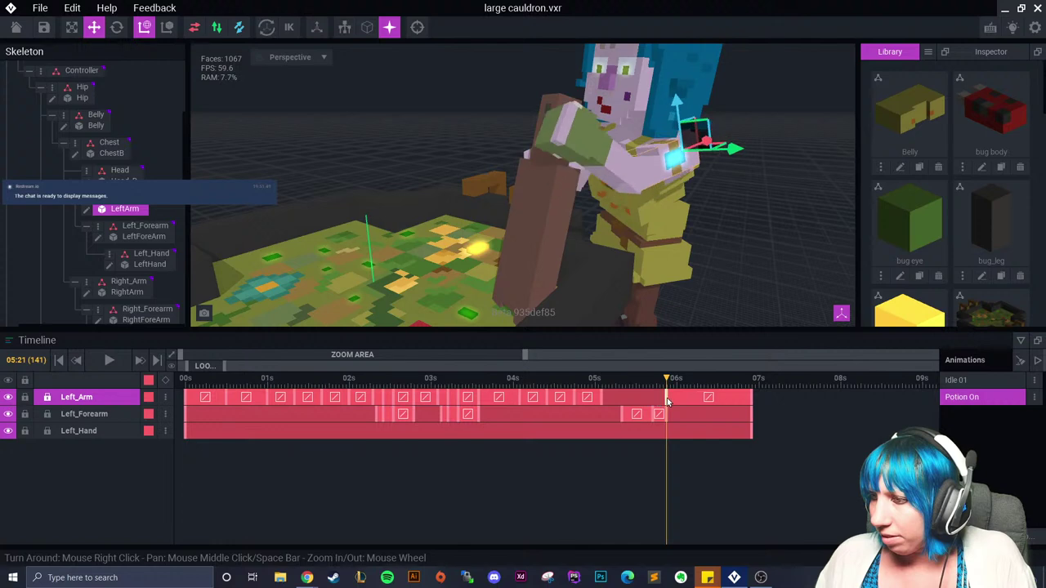
Step: Move the matching Right_Arm keyframe to frame 141, scrub on to frame 162 to check the pose, and deselect the arm
{"action": "right_click_drag", "start_coordinate": [637, 229], "coordinate": [310, 196]}
{"action": "left_click", "coordinate": [287, 188]}
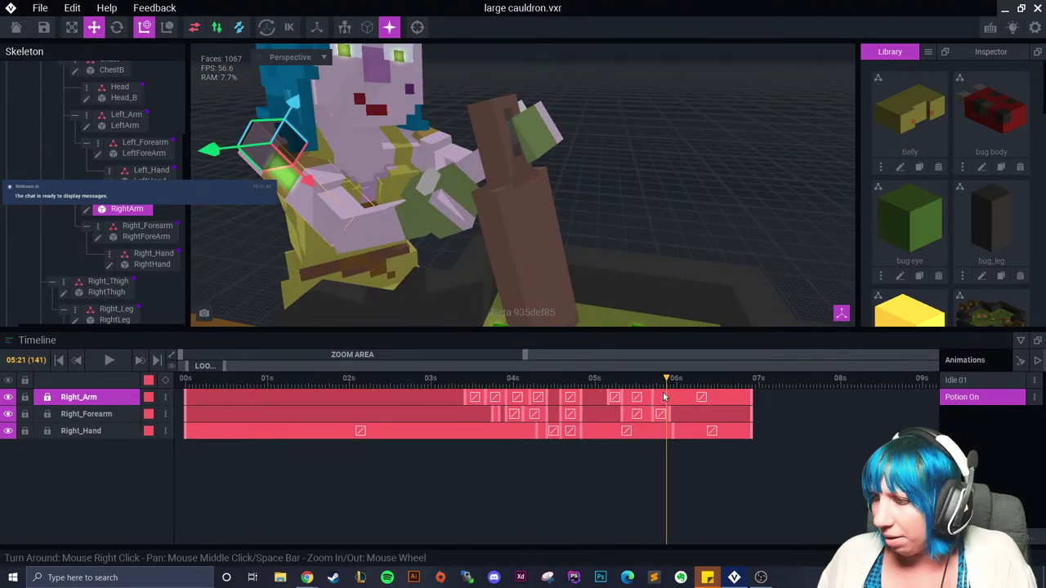
{"action": "left_click_drag", "start_coordinate": [654, 398], "coordinate": [692, 433]}
{"action": "left_click_drag", "start_coordinate": [661, 424], "coordinate": [741, 433]}
{"action": "right_click_drag", "start_coordinate": [693, 254], "coordinate": [591, 229]}
{"action": "scroll", "coordinate": [606, 216], "scroll_direction": "down", "scroll_amount": 3}
{"action": "middle_click_drag", "start_coordinate": [591, 229], "coordinate": [606, 207]}
{"action": "scroll", "coordinate": [611, 210], "scroll_direction": "up", "scroll_amount": 3}
{"action": "scroll", "coordinate": [648, 261], "scroll_direction": "down", "scroll_amount": 3}
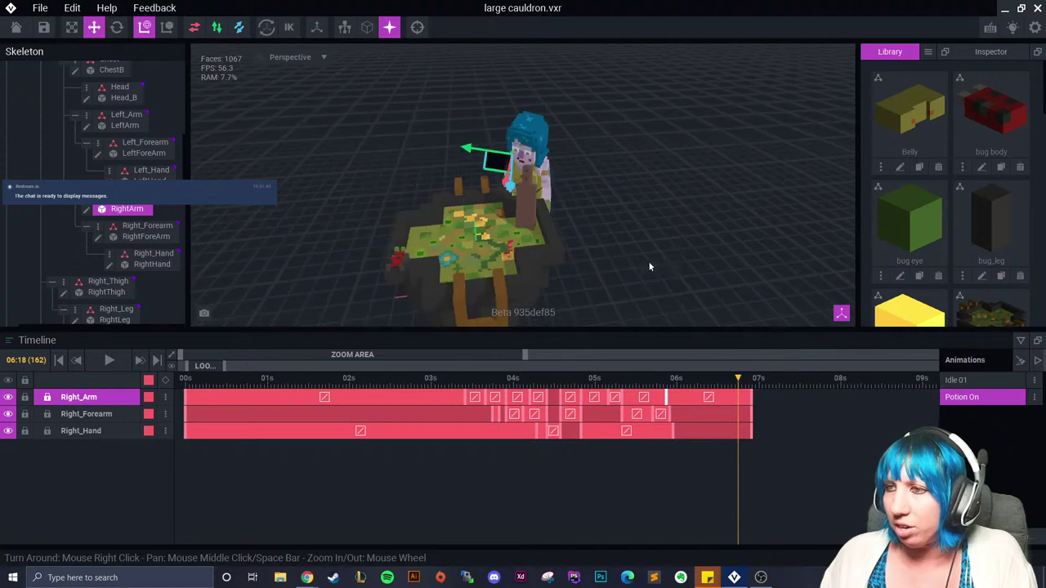
{"action": "left_click", "coordinate": [648, 260]}
{"action": "right_click_drag", "start_coordinate": [661, 264], "coordinate": [626, 254]}
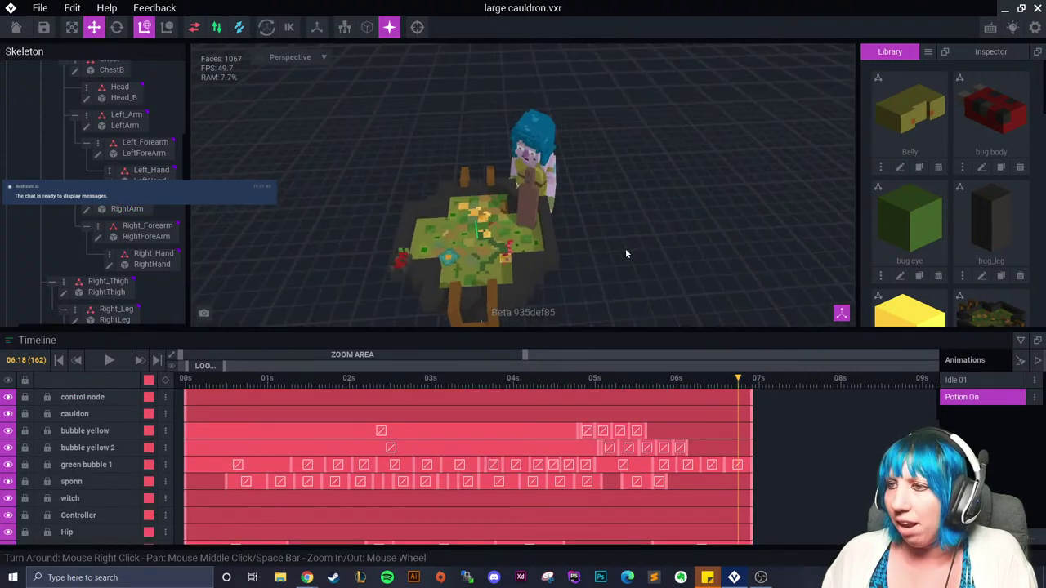
Step: Close large cauldron.vxr from its first frame, saving the changes, and return to the Templates gallery
{"action": "left_click", "coordinate": [185, 380]}
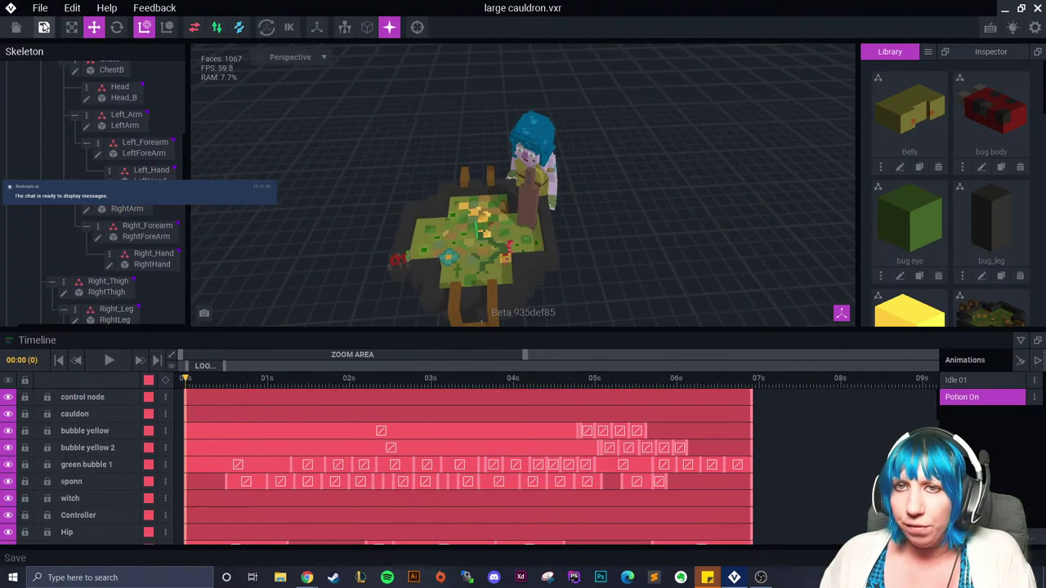
{"action": "left_click", "coordinate": [16, 27]}
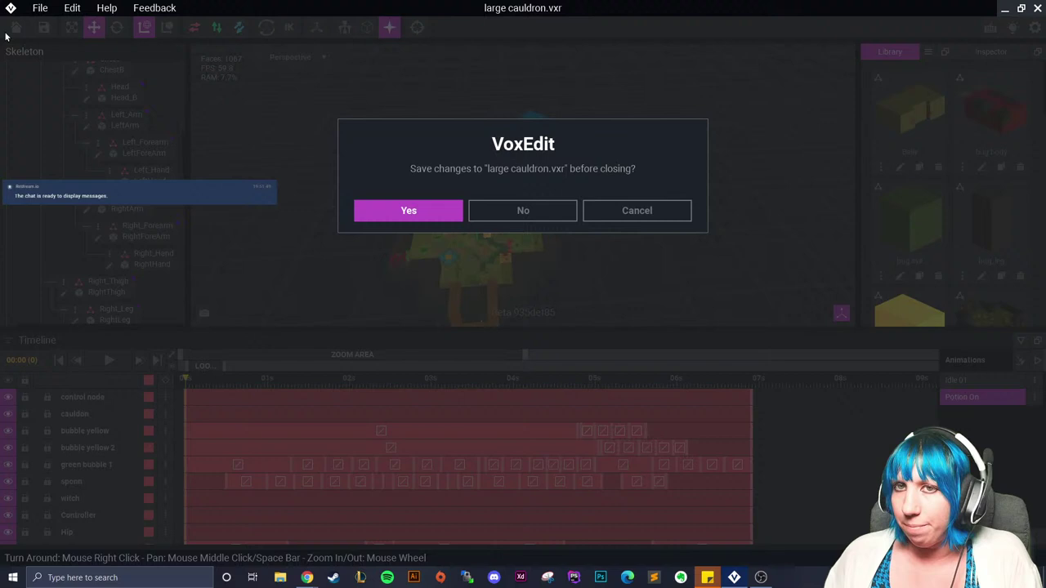
{"action": "left_click", "coordinate": [409, 214]}
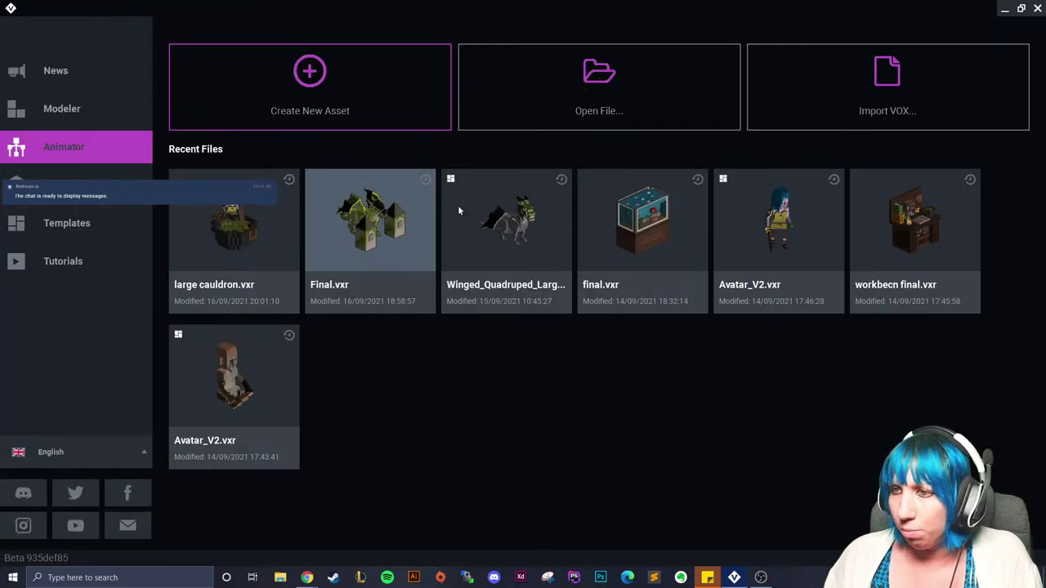
{"action": "left_click", "coordinate": [78, 215]}
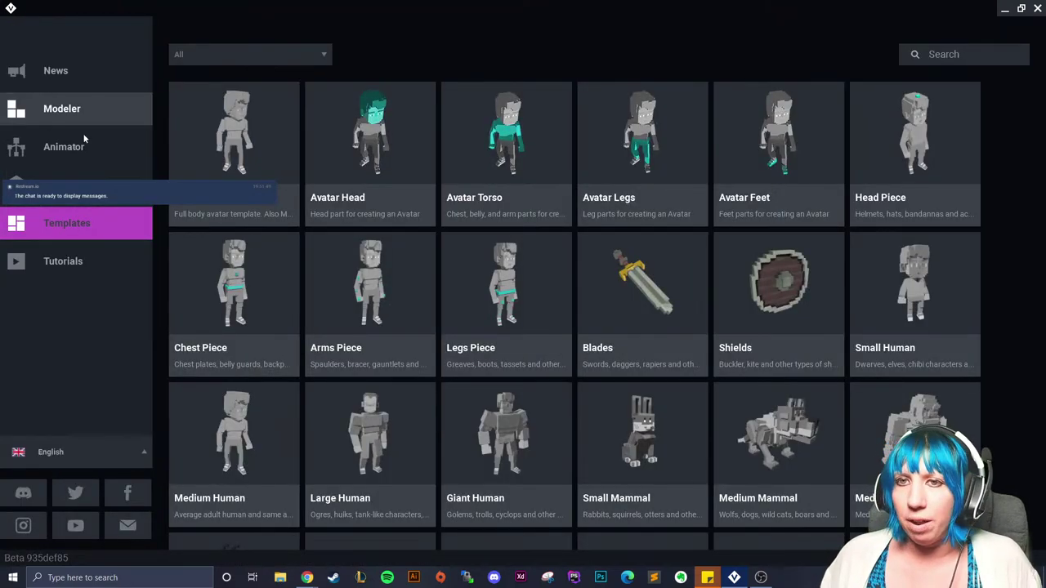
Step: Open the witch's Avatar_V2.vxr from the Animator's recent files and examine the figure and its staff from the side
{"action": "left_click", "coordinate": [66, 147]}
{"action": "left_click", "coordinate": [808, 211]}
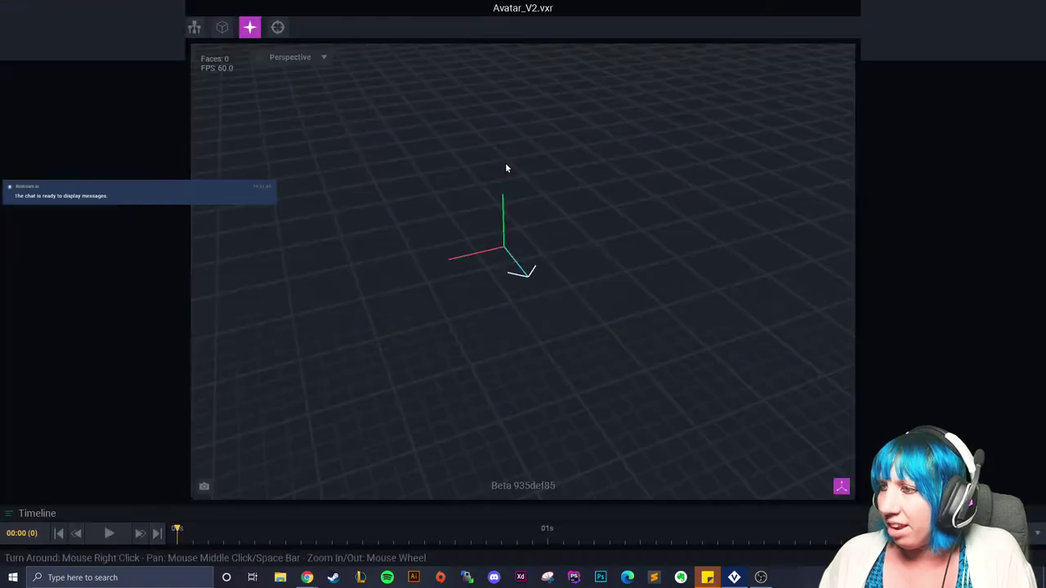
{"action": "right_click_drag", "start_coordinate": [553, 224], "coordinate": [319, 253]}
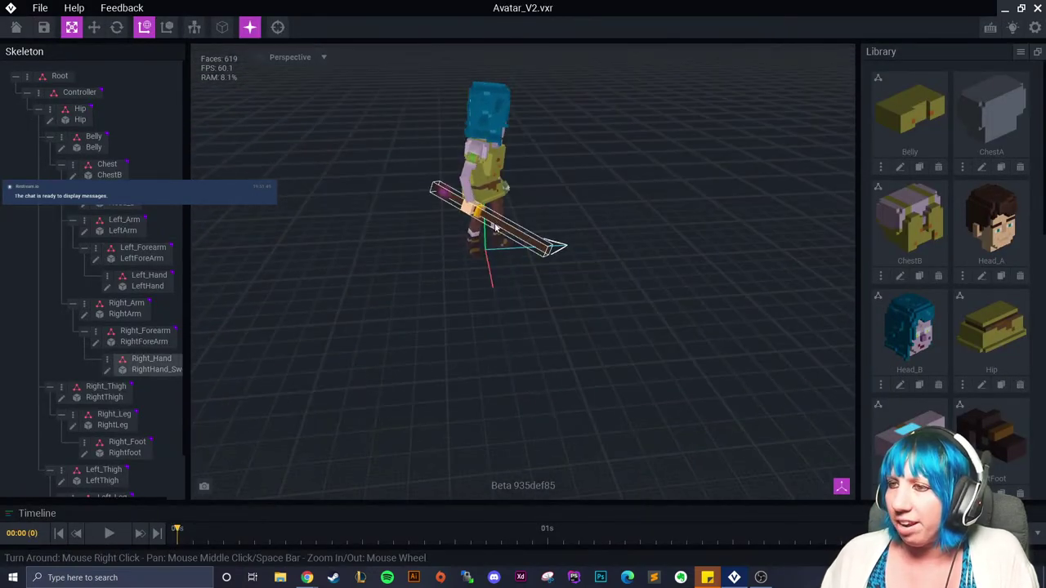
{"action": "scroll", "coordinate": [507, 229], "scroll_direction": "up", "scroll_amount": 3}
{"action": "right_click_drag", "start_coordinate": [523, 216], "coordinate": [537, 159]}
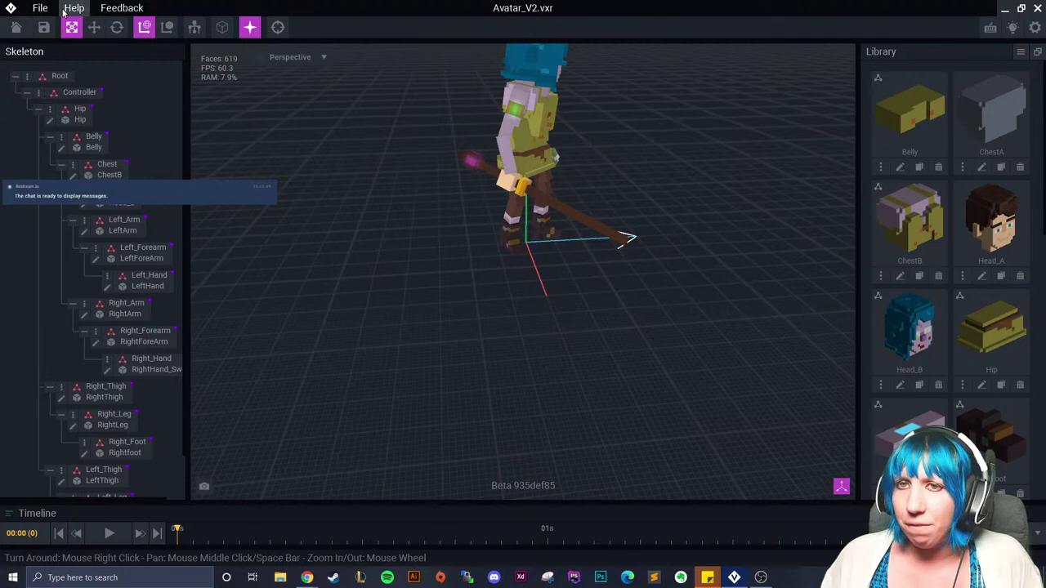
Step: Close the witch avatar, saving the changes, and go back to the Templates gallery
{"action": "left_click", "coordinate": [18, 28]}
{"action": "left_click", "coordinate": [433, 213]}
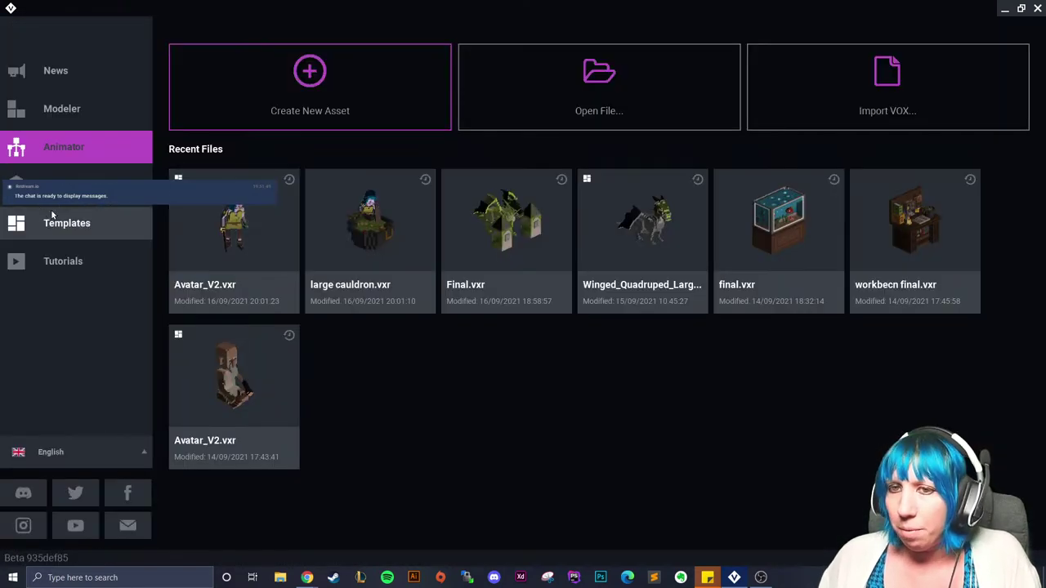
{"action": "left_click", "coordinate": [91, 214]}
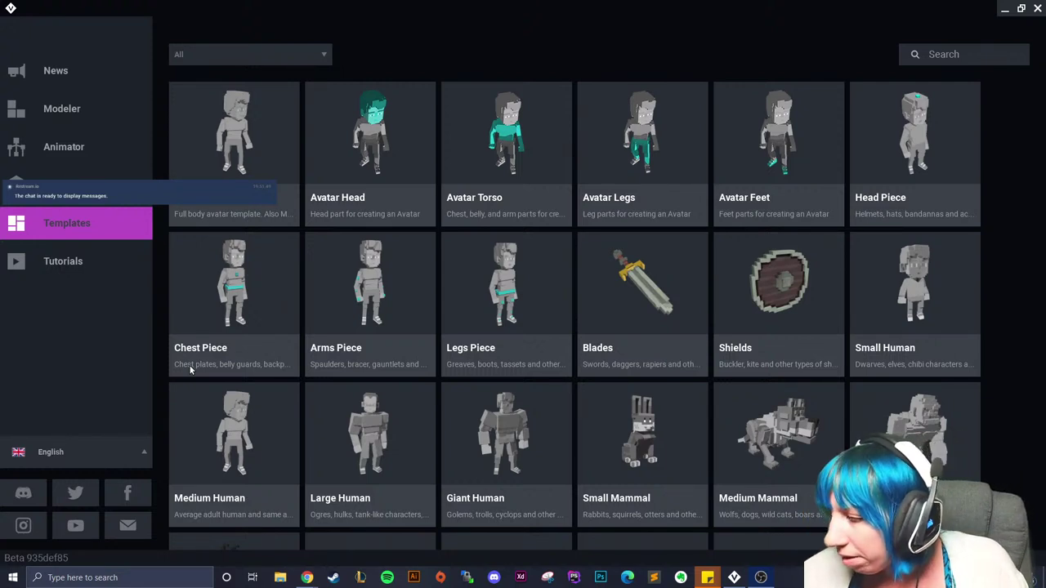
Step: Create a new asset from the Medium Human template, saved as dragonborn in the Sandbox stream folder's tavern peeps subfolder
{"action": "left_click", "coordinate": [214, 439]}
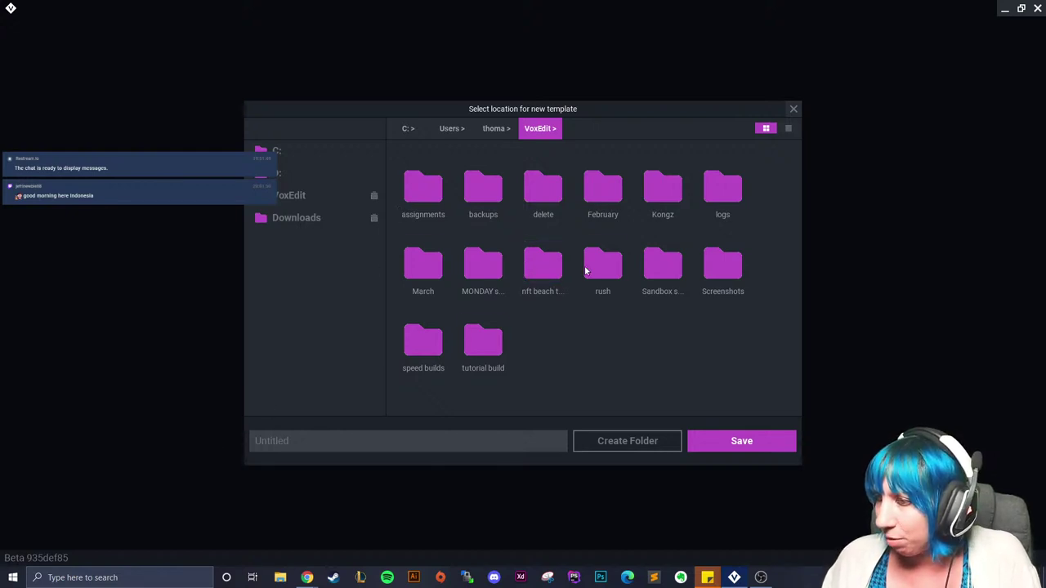
{"action": "double_click", "coordinate": [671, 266]}
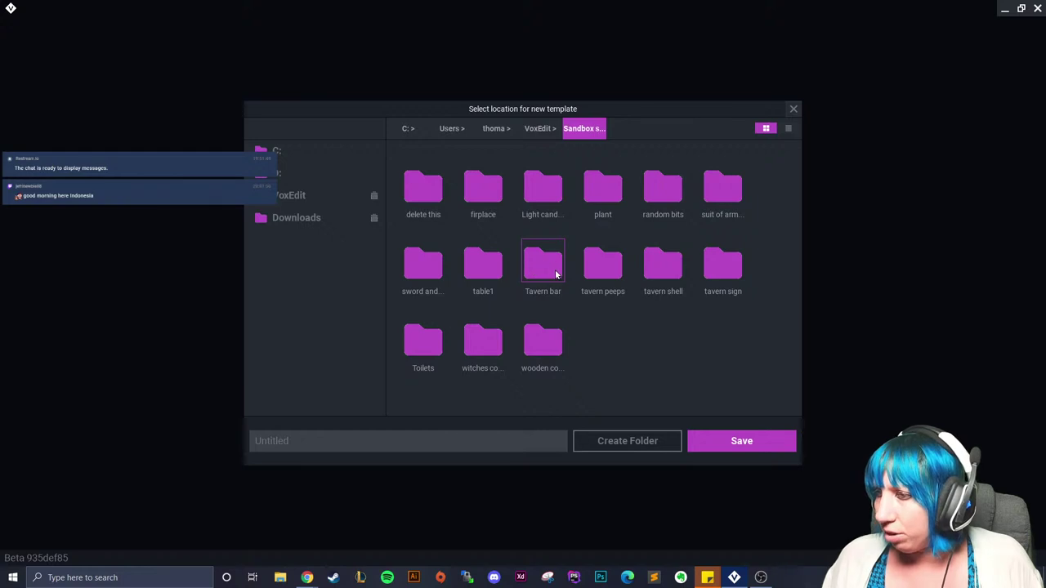
{"action": "double_click", "coordinate": [602, 263]}
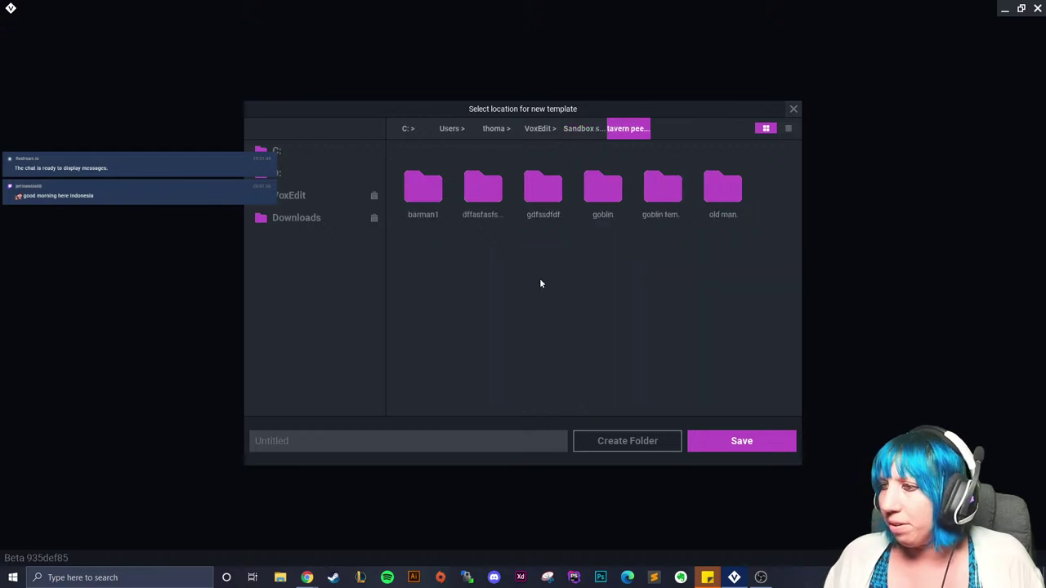
{"action": "left_click", "coordinate": [437, 441]}
{"action": "type", "text": "dragonborn"}
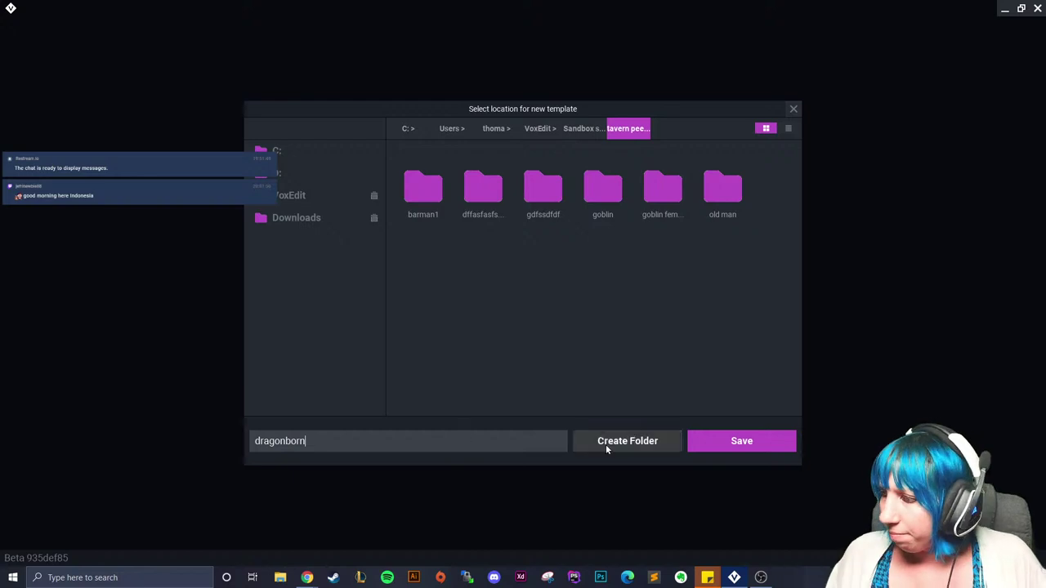
{"action": "left_click", "coordinate": [731, 445]}
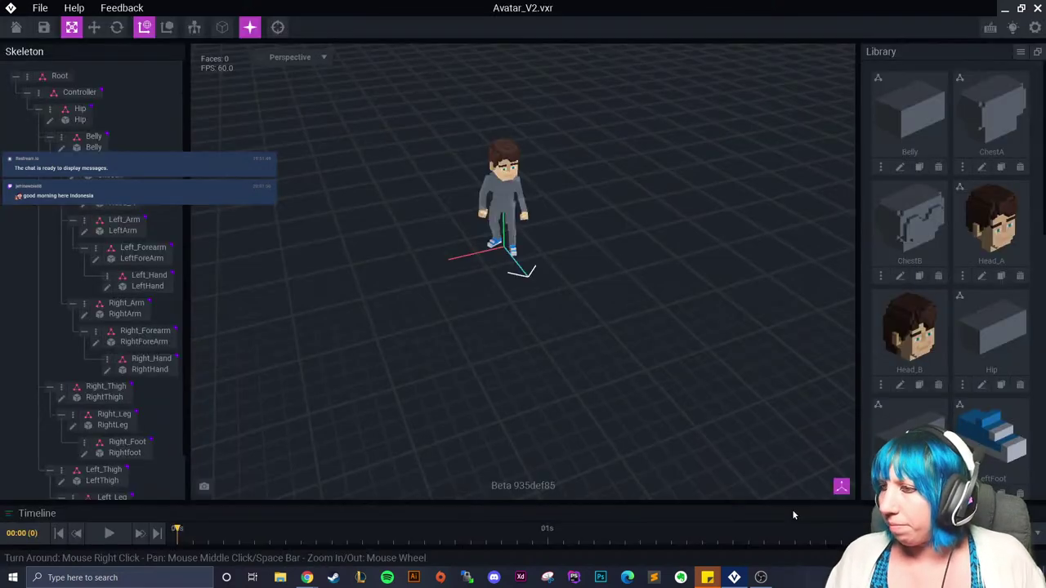
Step: Look over the new template avatar from several sides and close Avatar_V2.vxr, saving the changes
{"action": "scroll", "coordinate": [477, 256], "scroll_direction": "up", "scroll_amount": 5}
{"action": "right_click_drag", "start_coordinate": [477, 256], "coordinate": [488, 256]}
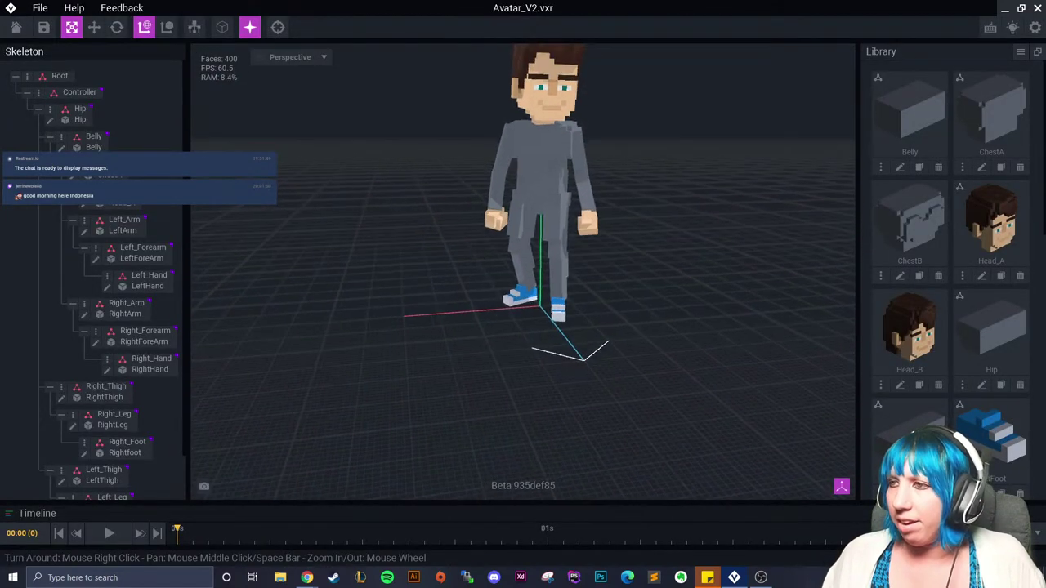
{"action": "middle_click_drag", "start_coordinate": [477, 257], "coordinate": [462, 326]}
{"action": "right_click_drag", "start_coordinate": [555, 232], "coordinate": [555, 226]}
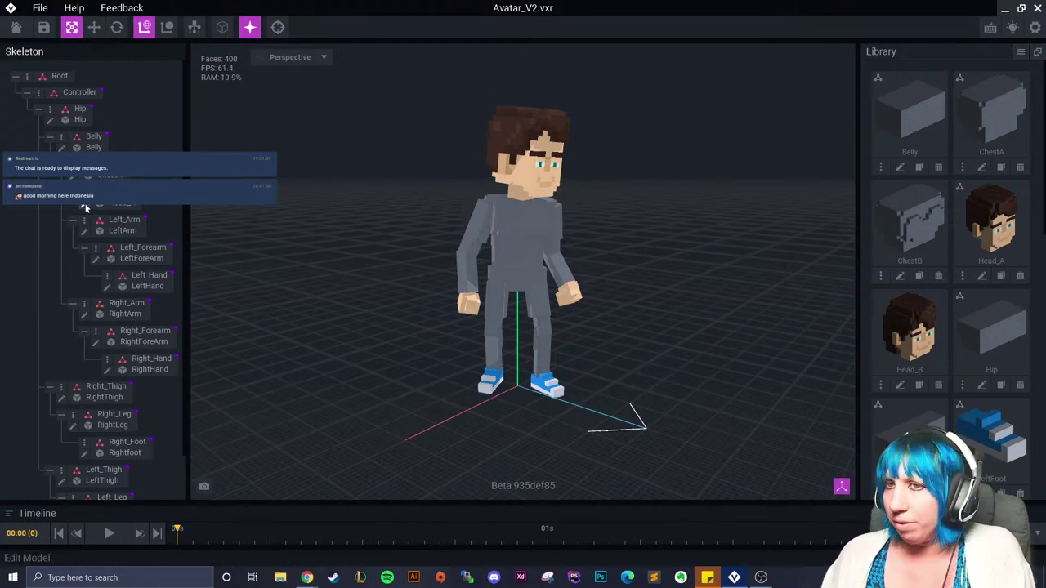
{"action": "right_click_drag", "start_coordinate": [400, 268], "coordinate": [402, 271]}
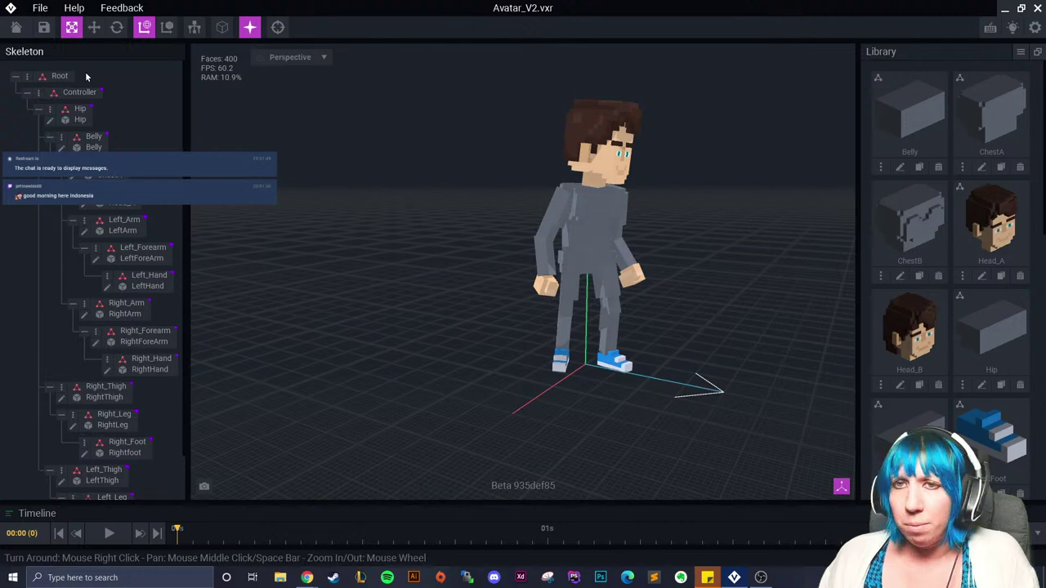
{"action": "left_click", "coordinate": [282, 577]}
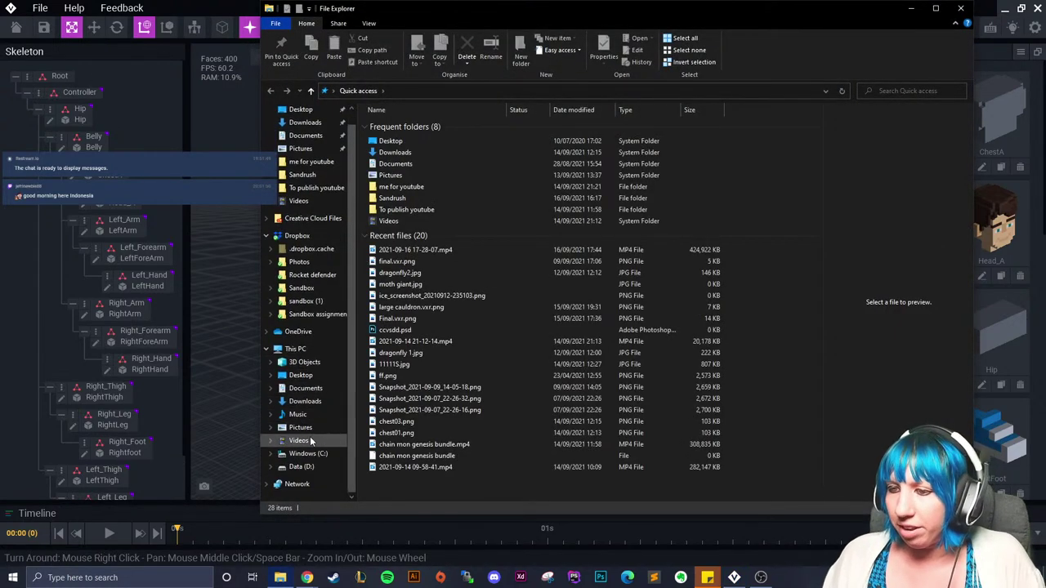
{"action": "left_click", "coordinate": [229, 308]}
{"action": "left_click", "coordinate": [17, 28]}
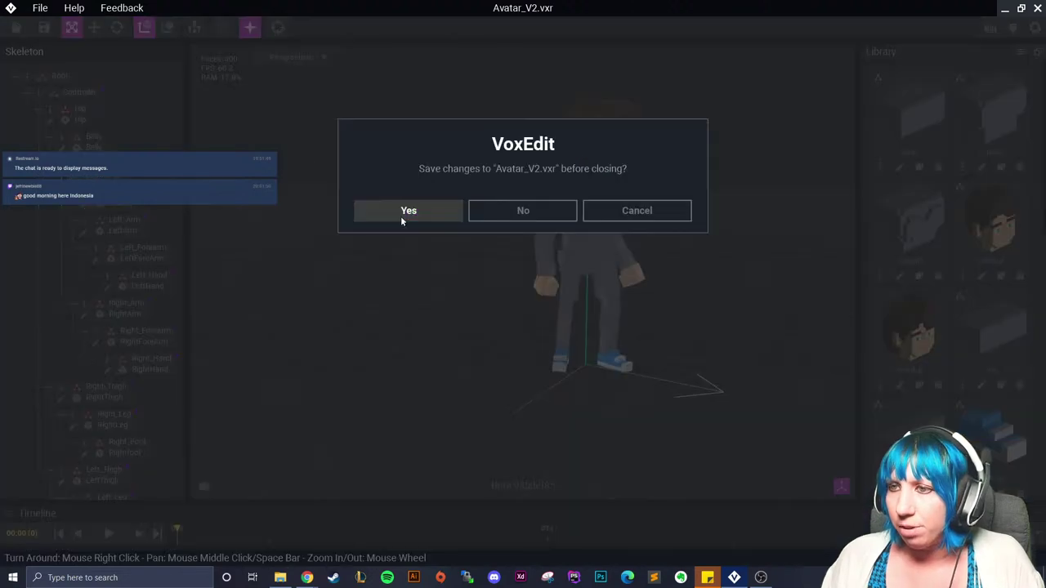
{"action": "left_click", "coordinate": [401, 215]}
Step: Switch to File Explorer and open the tavern peeps folder inside the user's VoxEdit\Sandbox stream directory on drive C
{"action": "left_click", "coordinate": [280, 578]}
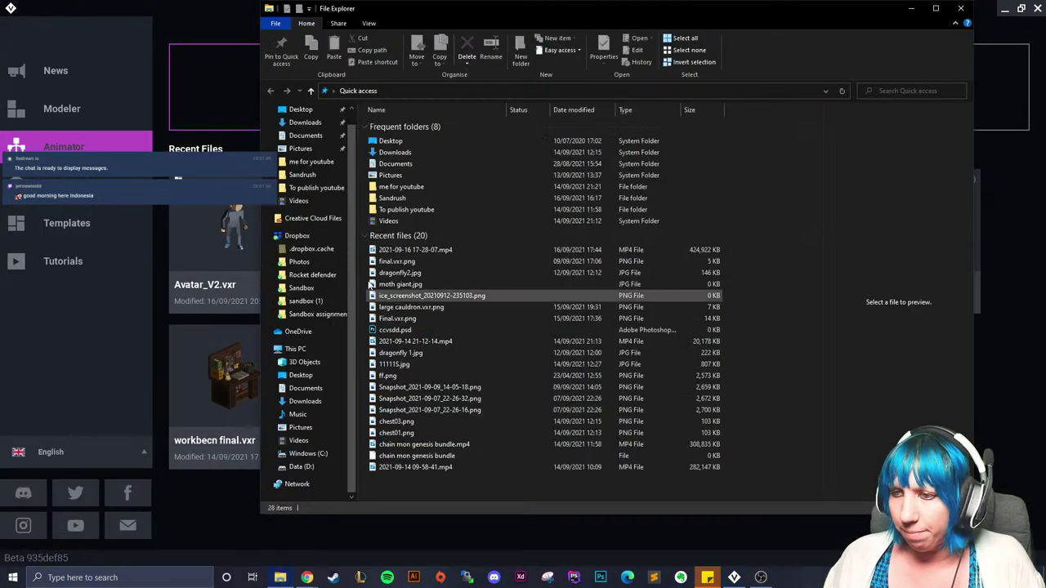
{"action": "left_click", "coordinate": [308, 453]}
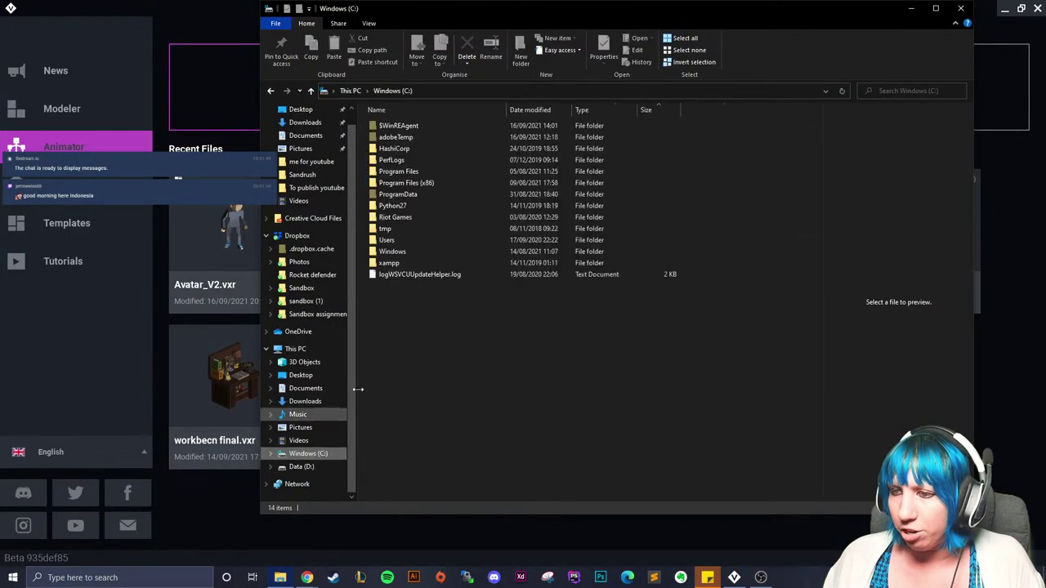
{"action": "double_click", "coordinate": [396, 236]}
{"action": "double_click", "coordinate": [404, 159]}
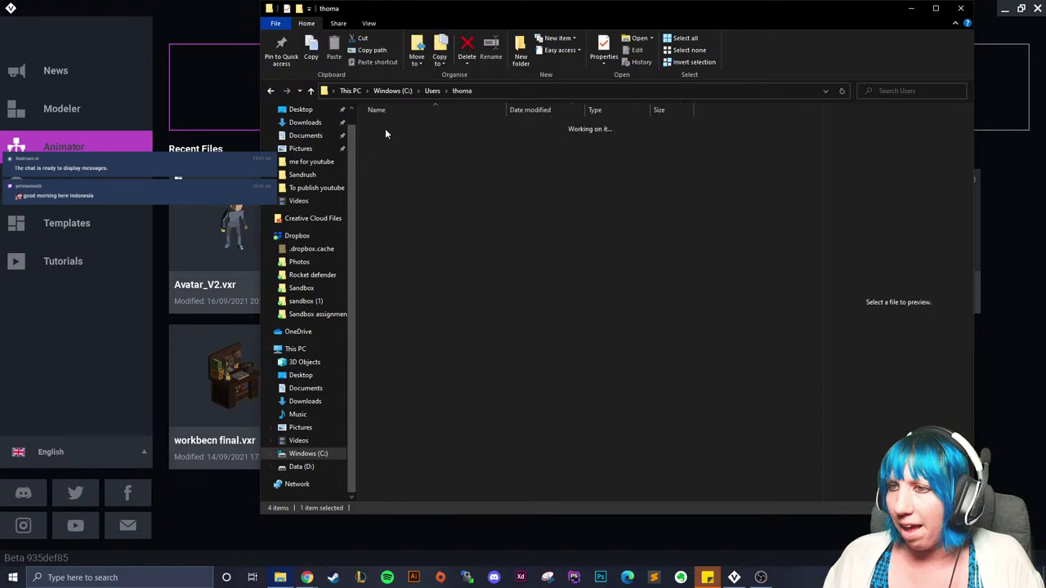
{"action": "scroll", "coordinate": [401, 376], "scroll_direction": "down", "scroll_amount": 2}
{"action": "double_click", "coordinate": [390, 392]}
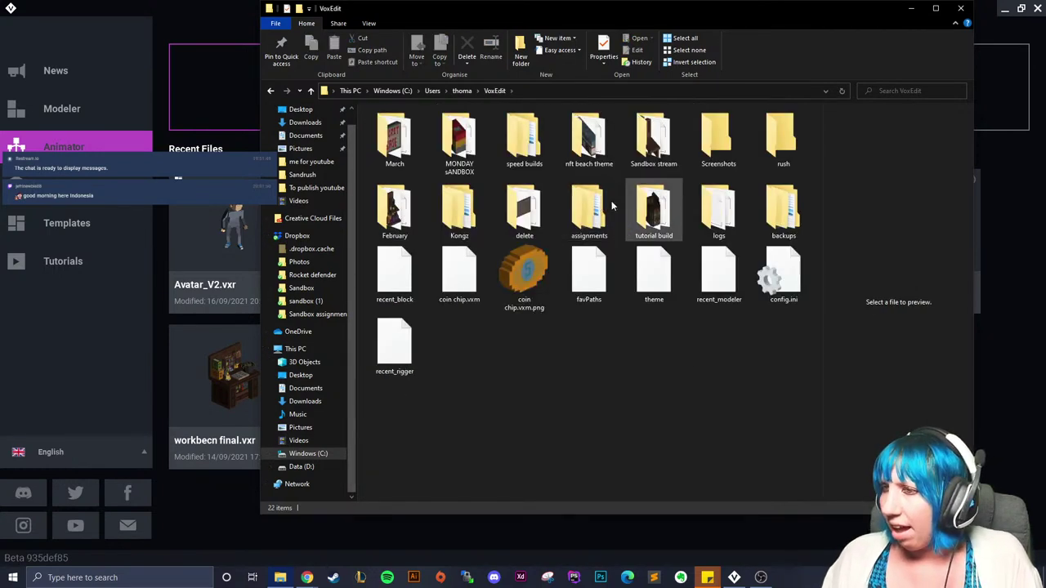
{"action": "double_click", "coordinate": [652, 146]}
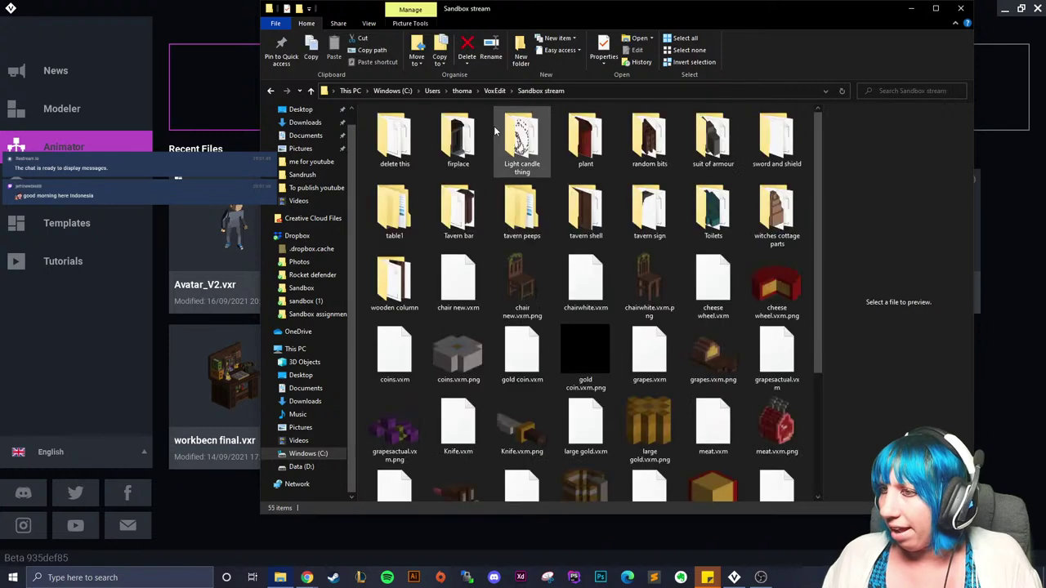
{"action": "left_click", "coordinate": [535, 214]}
{"action": "double_click", "coordinate": [535, 214]}
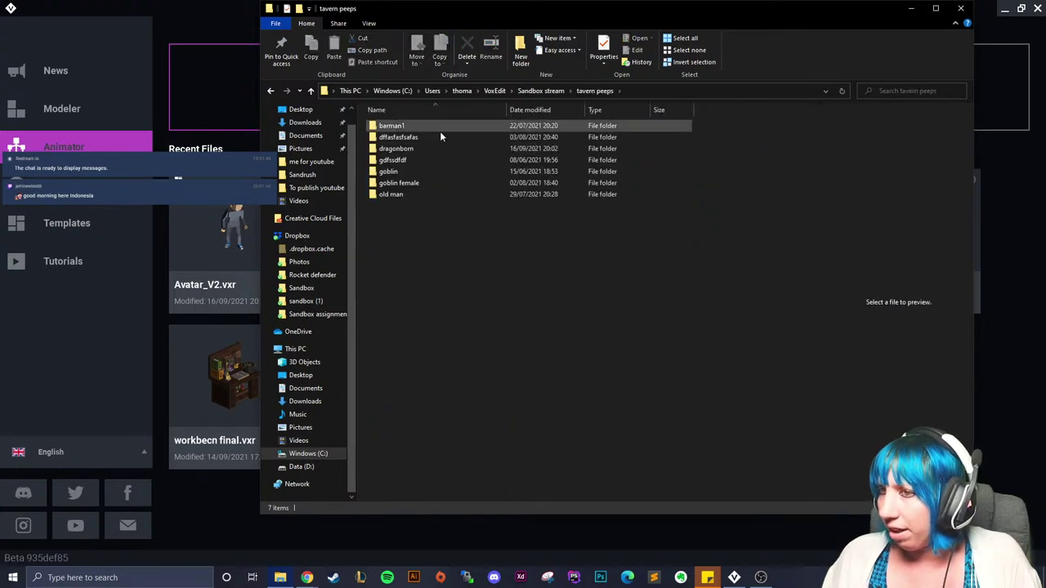
Step: Duplicate the dragonborn folder within tavern peeps
{"action": "right_click", "coordinate": [418, 150]}
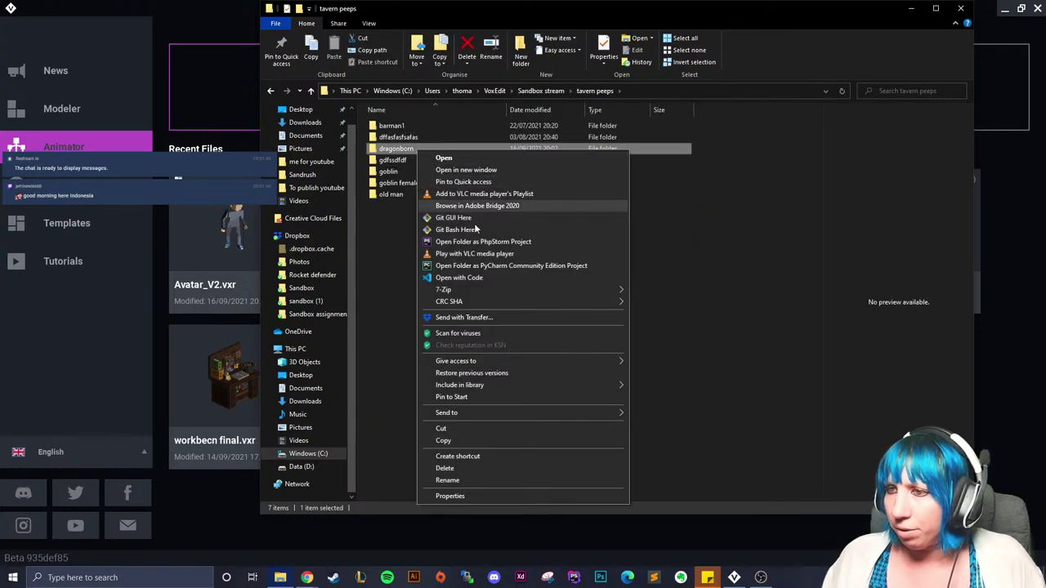
{"action": "left_click", "coordinate": [448, 427]}
{"action": "right_click", "coordinate": [432, 281]}
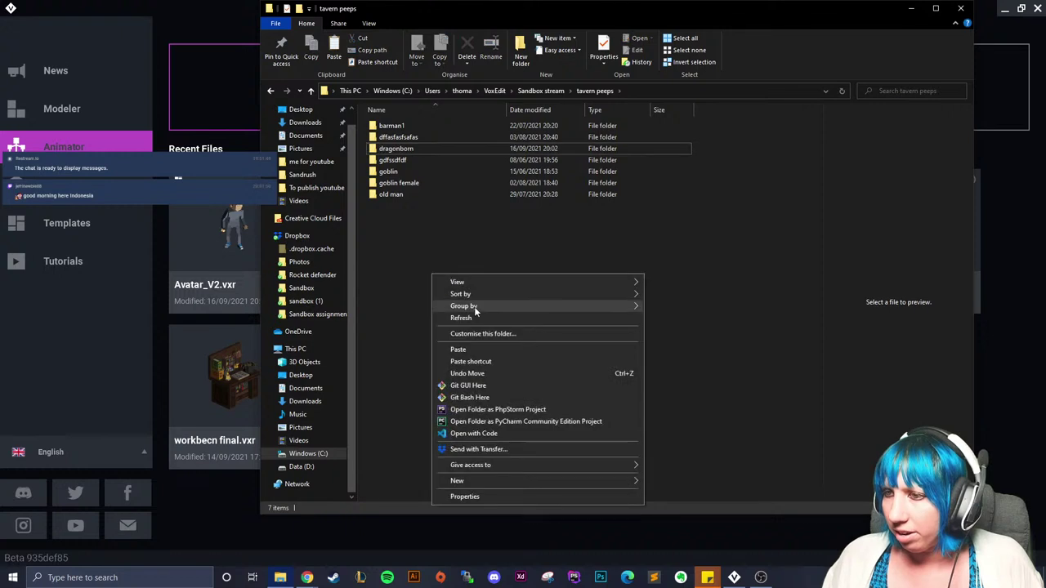
{"action": "left_click", "coordinate": [473, 362]}
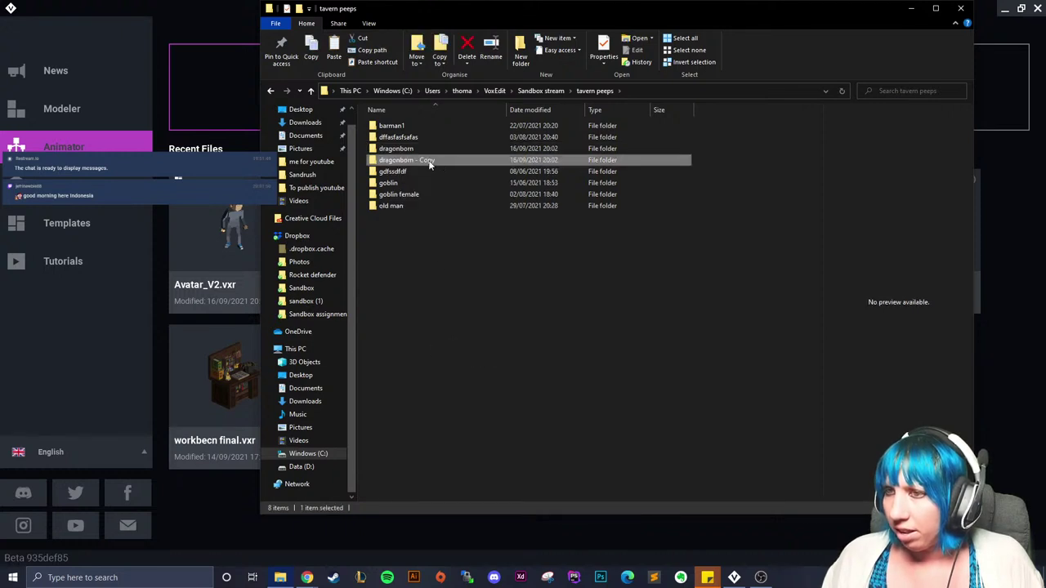
Step: Check the contents of the duplicated dragonborn folder and rename it to dragonborn unlocked - Copy
{"action": "double_click", "coordinate": [411, 162]}
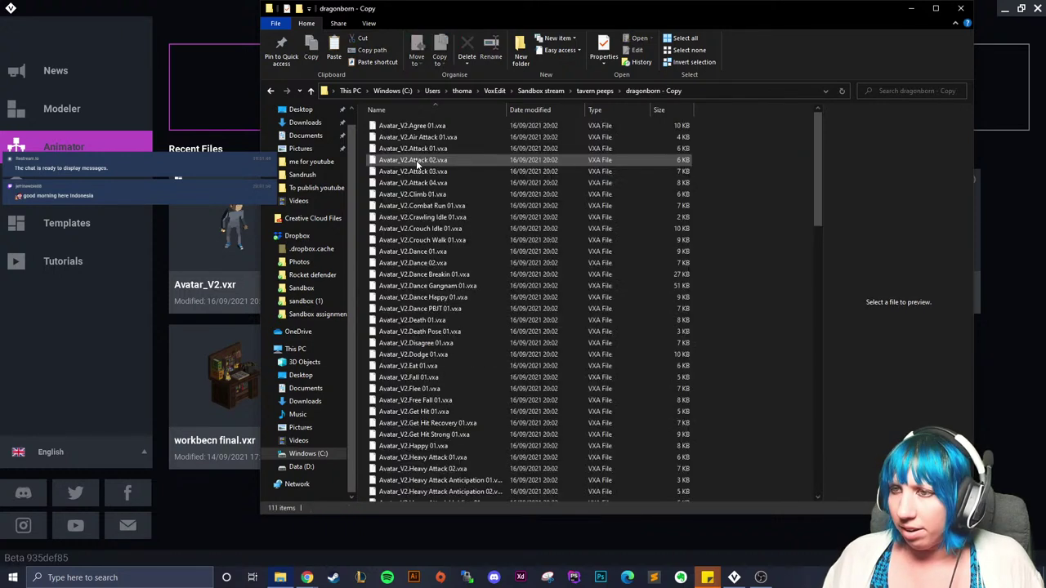
{"action": "left_click", "coordinate": [596, 90]}
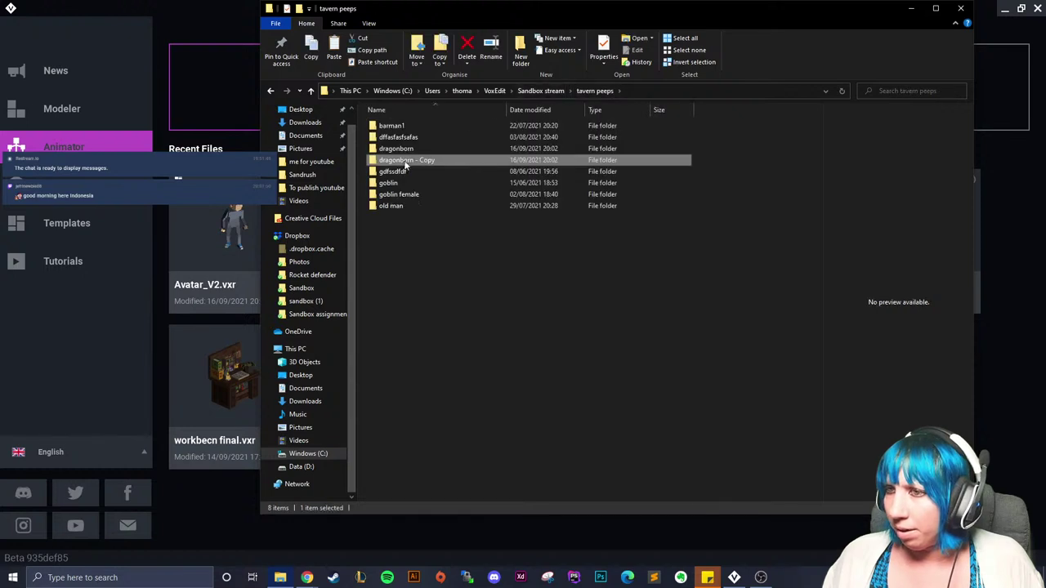
{"action": "left_click", "coordinate": [401, 163]}
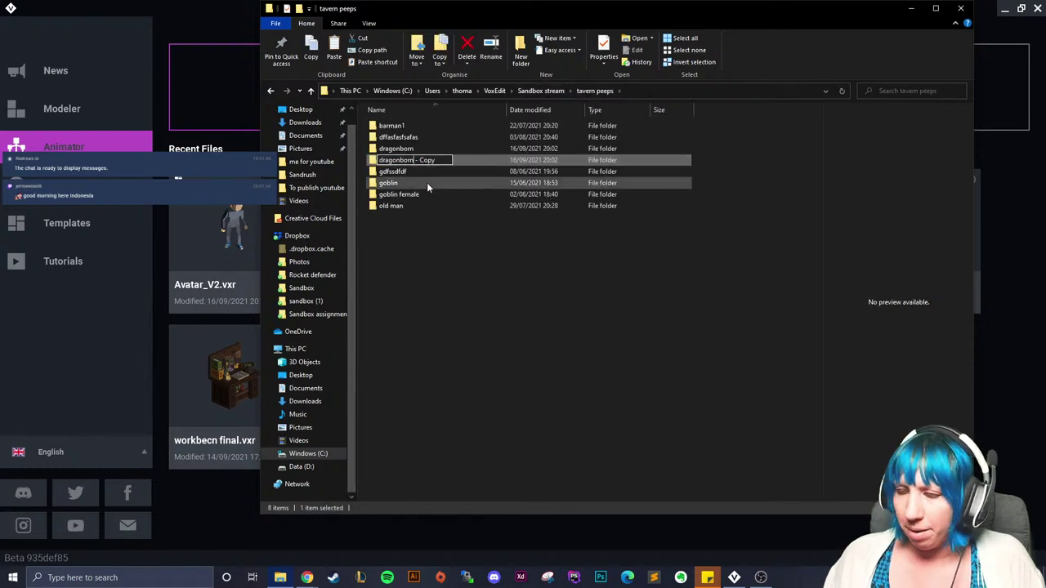
{"action": "type", "text": "unlocked"}
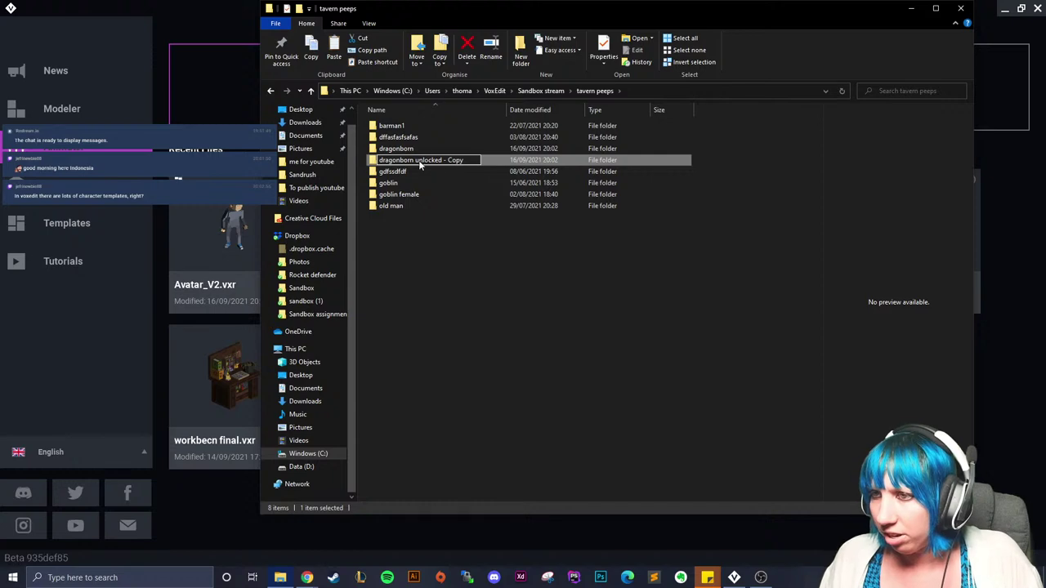
{"action": "key", "text": "Return"}
Step: Open the Avatar_V2.vxr file from the dragonborn unlocked - Copy folder in Notepad++
{"action": "double_click", "coordinate": [484, 158]}
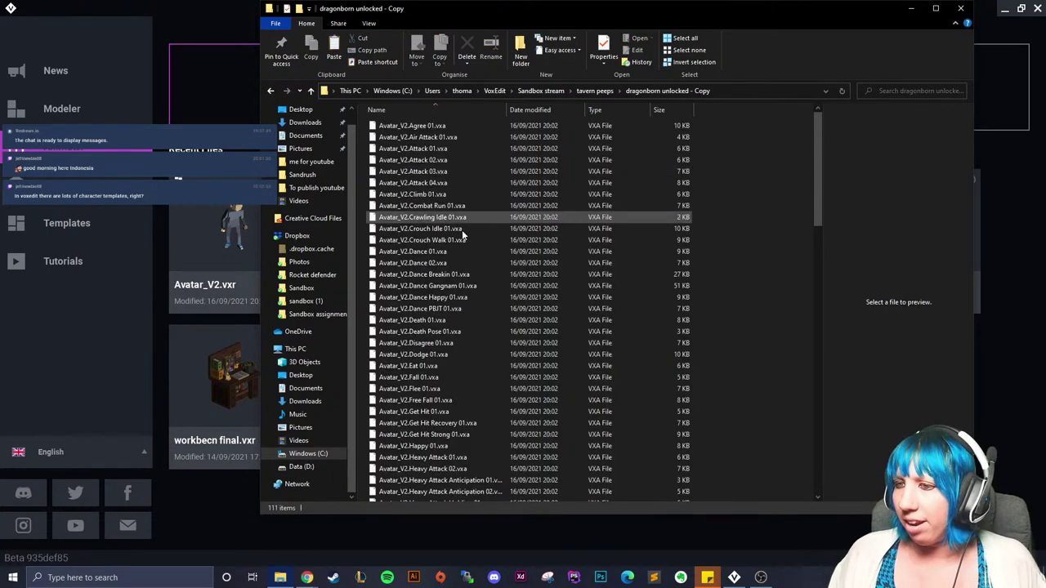
{"action": "scroll", "coordinate": [428, 339], "scroll_direction": "down", "scroll_amount": 6}
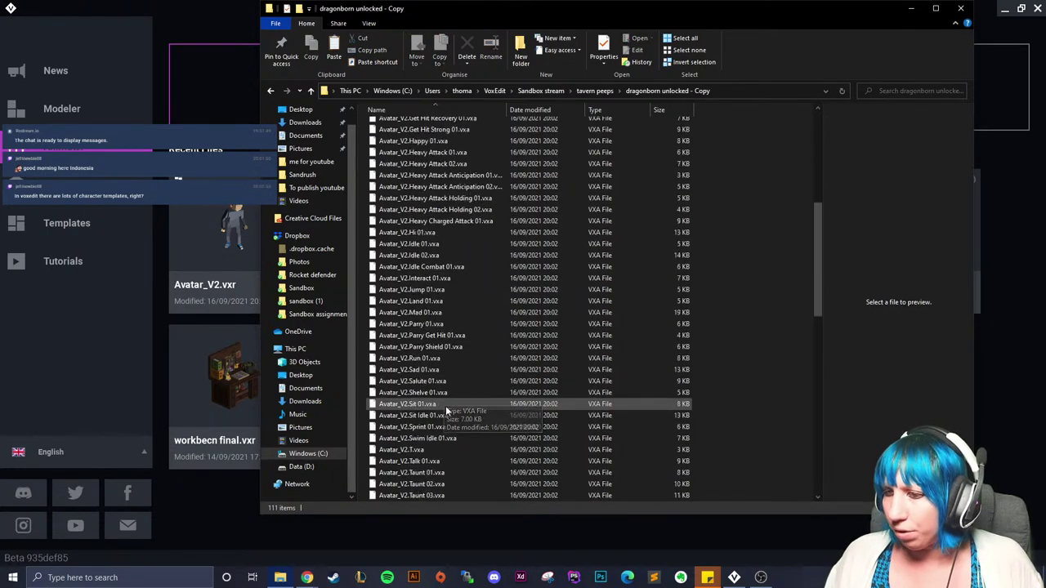
{"action": "scroll", "coordinate": [433, 409], "scroll_direction": "down", "scroll_amount": 10}
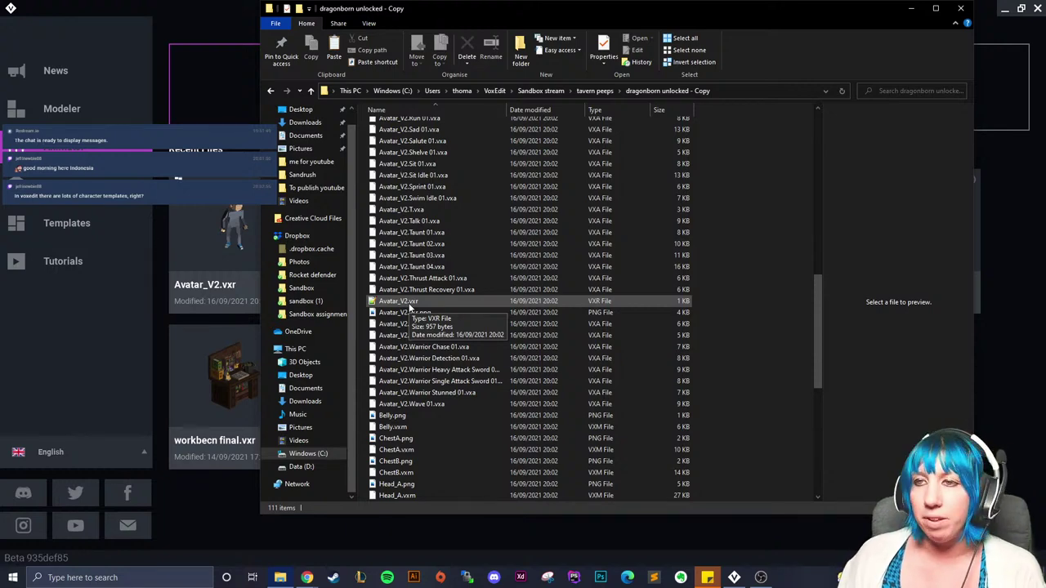
{"action": "double_click", "coordinate": [398, 303]}
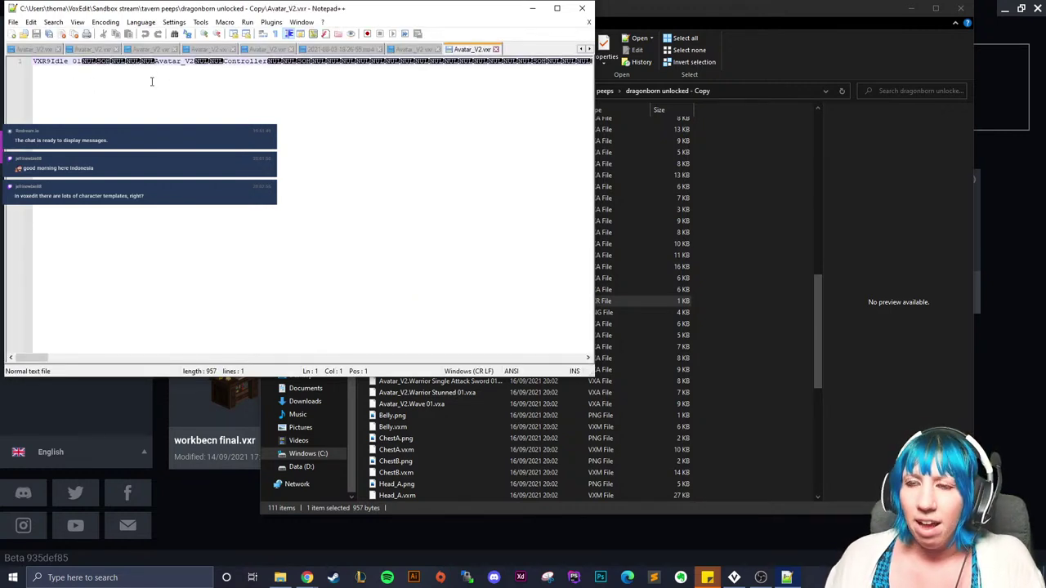
Step: Delete the Avatar_V2 text before Controller, save the file, and close both the text editor and File Explorer
{"action": "left_click_drag", "start_coordinate": [156, 61], "coordinate": [190, 66]}
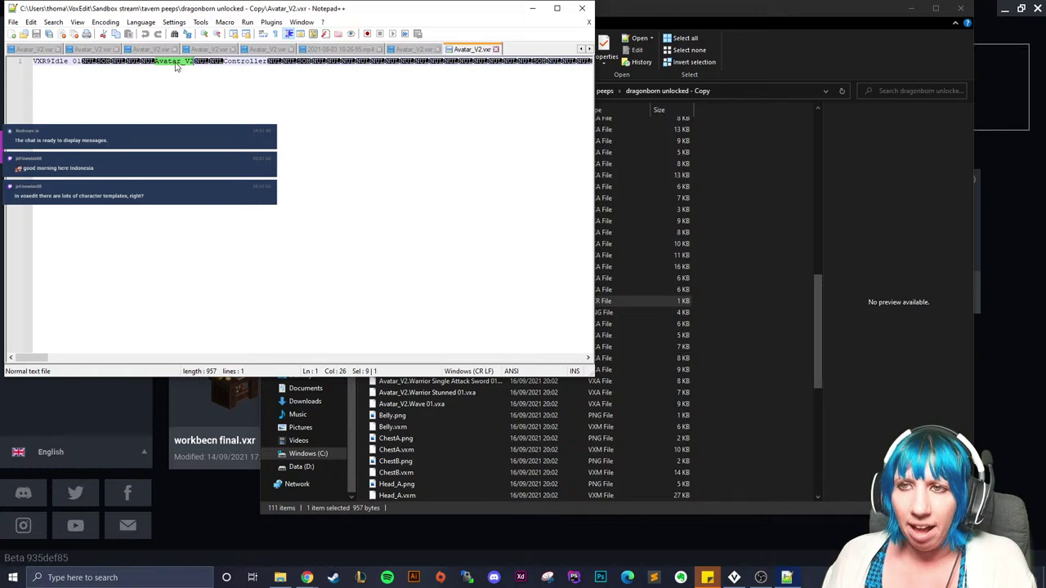
{"action": "key", "text": "BackSpace"}
{"action": "left_click", "coordinate": [37, 35]}
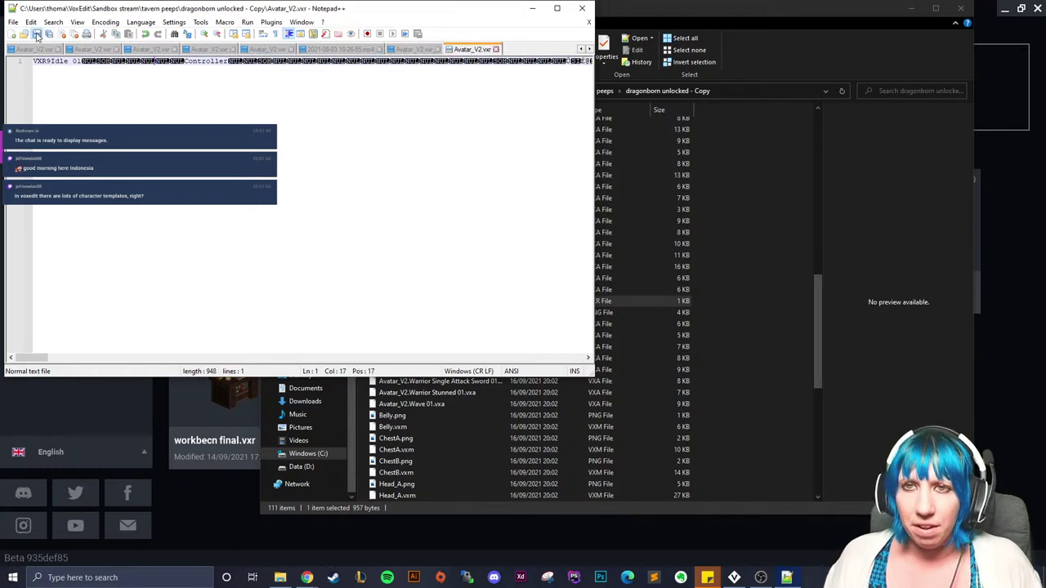
{"action": "left_click", "coordinate": [582, 8]}
{"action": "left_click", "coordinate": [957, 8]}
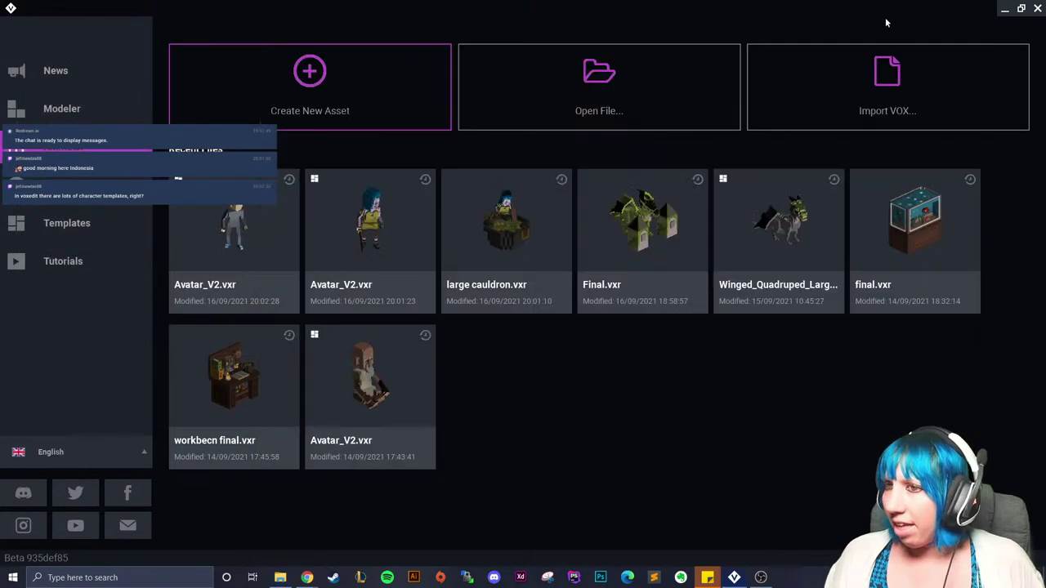
Step: Open the Avatar_V2 file from the unlocked dragonborn copy folder in tavern peeps and expand the animation timeline
{"action": "left_click", "coordinate": [584, 77]}
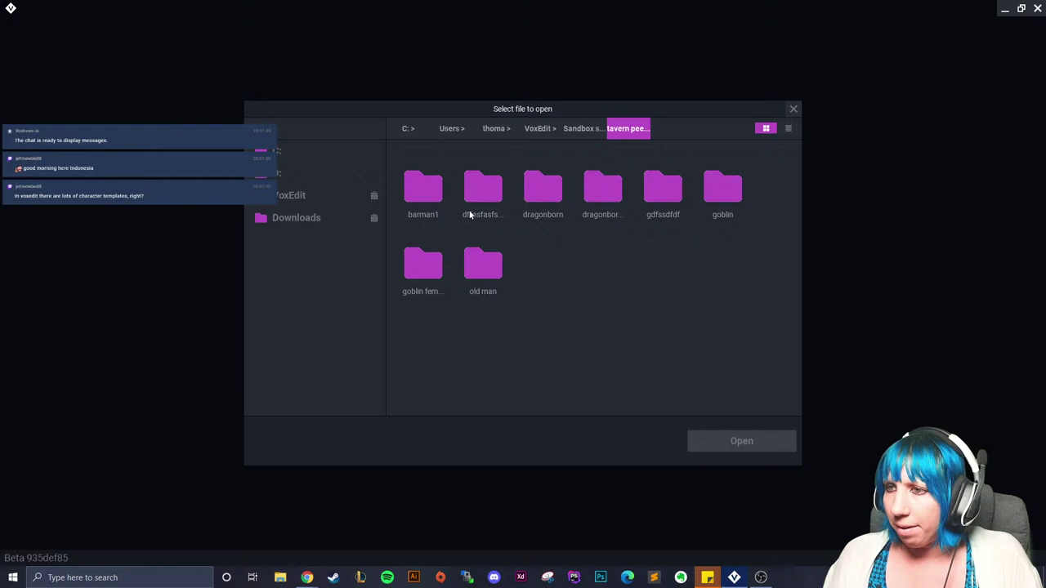
{"action": "double_click", "coordinate": [601, 210]}
{"action": "left_click", "coordinate": [422, 182]}
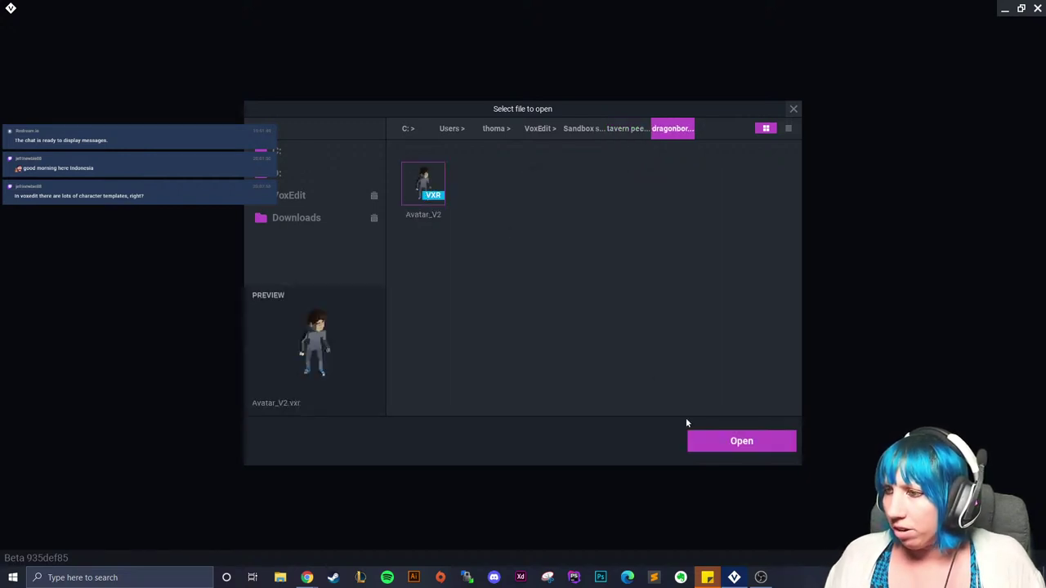
{"action": "left_click", "coordinate": [694, 437]}
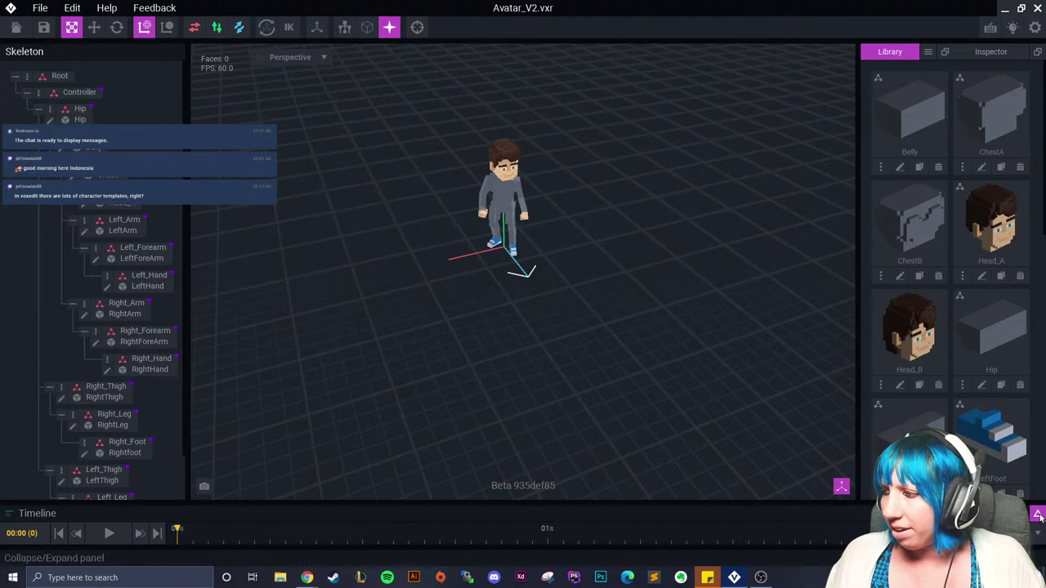
{"action": "left_click", "coordinate": [1038, 515]}
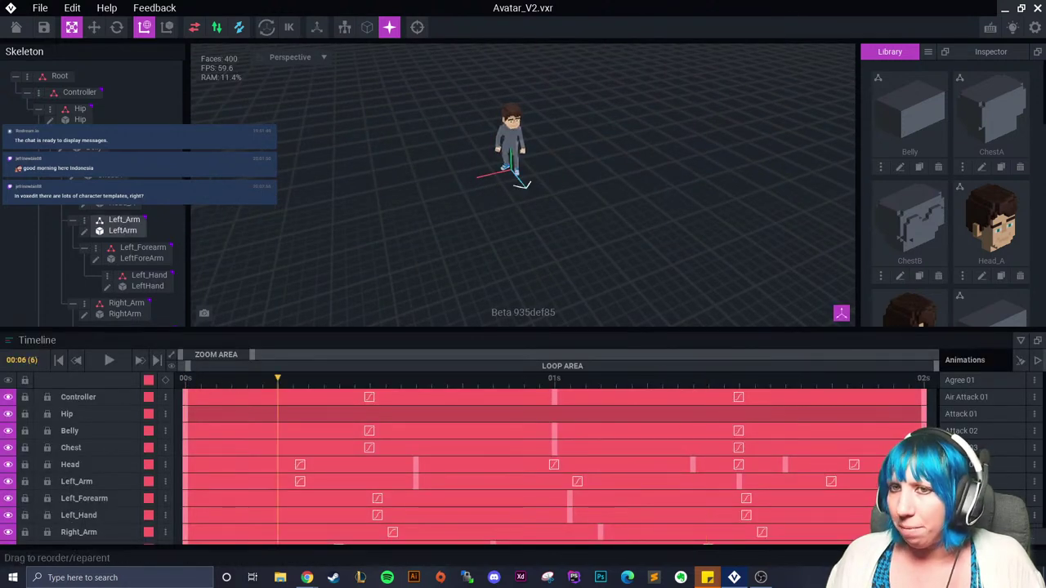
Step: Select the Chest node in the skeleton and check that the move and rotate tools are available for it
{"action": "left_click", "coordinate": [93, 148]}
{"action": "left_click", "coordinate": [104, 175]}
{"action": "left_click", "coordinate": [94, 28]}
{"action": "left_click", "coordinate": [116, 29]}
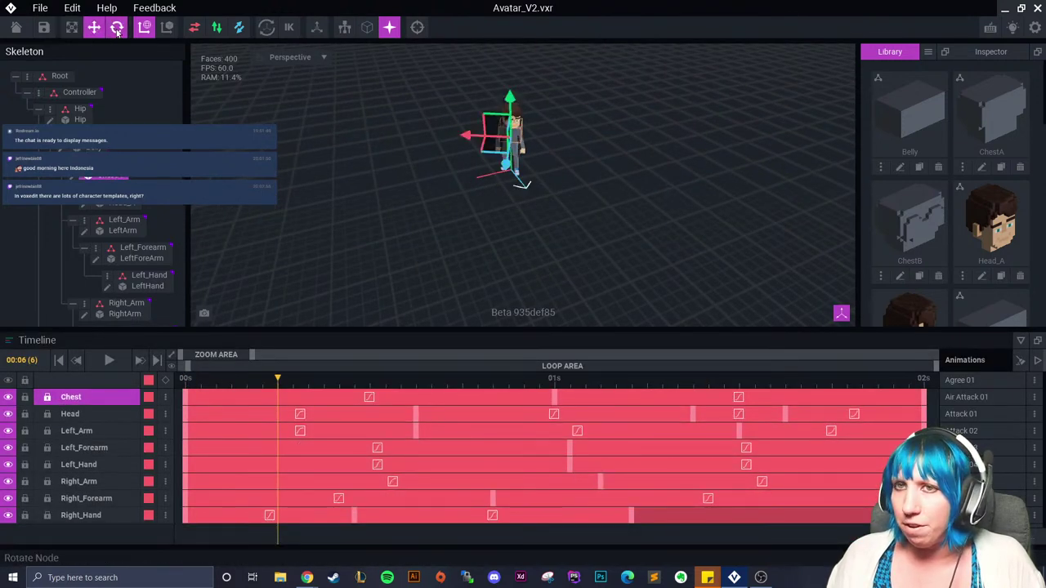
{"action": "left_click", "coordinate": [94, 28]}
{"action": "left_click", "coordinate": [72, 28]}
{"action": "left_click", "coordinate": [93, 28]}
{"action": "left_click", "coordinate": [116, 31]}
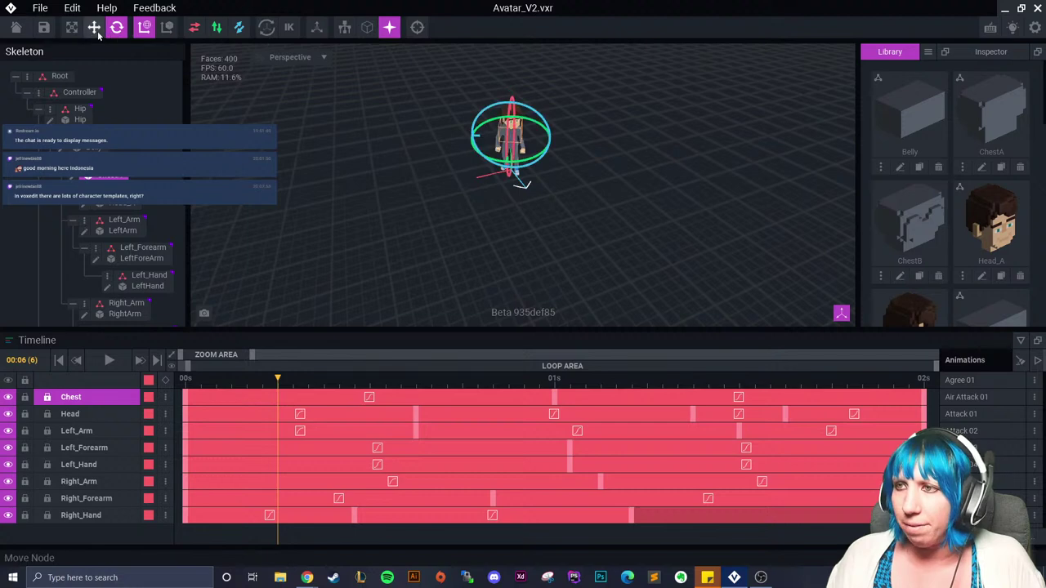
{"action": "left_click", "coordinate": [94, 27]}
{"action": "left_click", "coordinate": [71, 27]}
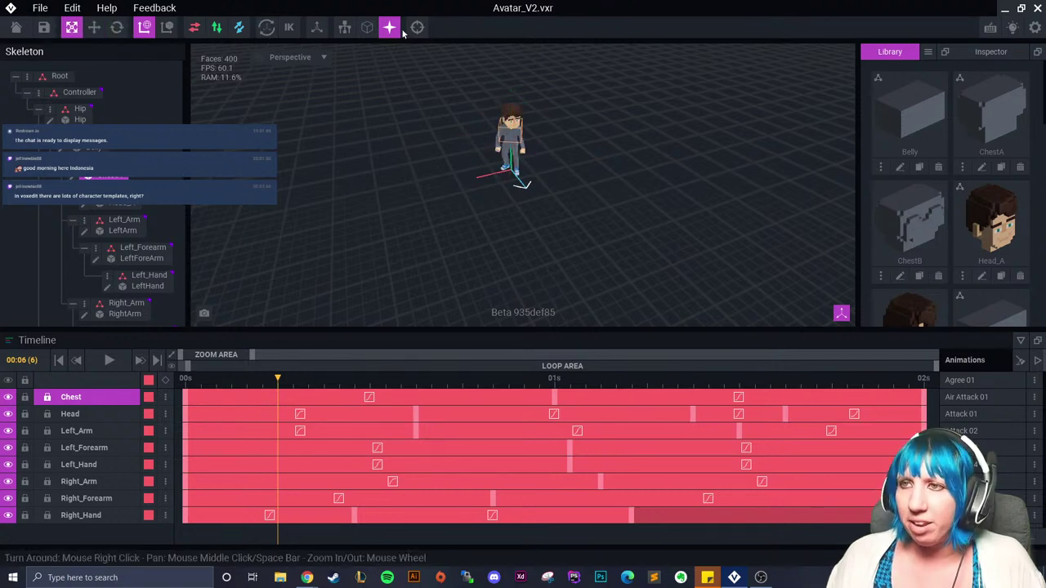
Step: Close the unlocked Avatar_V2.vxr to the home screen, saving its changes
{"action": "scroll", "coordinate": [460, 189], "scroll_direction": "up", "scroll_amount": 2}
{"action": "left_click", "coordinate": [16, 28]}
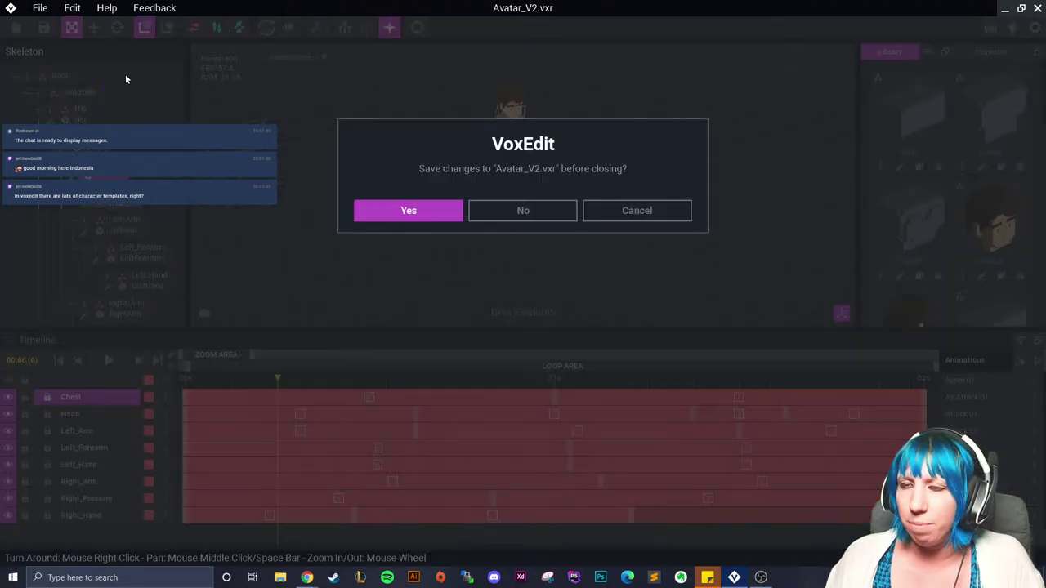
{"action": "left_click", "coordinate": [415, 210]}
Step: Browse the template gallery, examining the human, mammal, reptile, bird and fish templates
{"action": "left_click", "coordinate": [94, 232]}
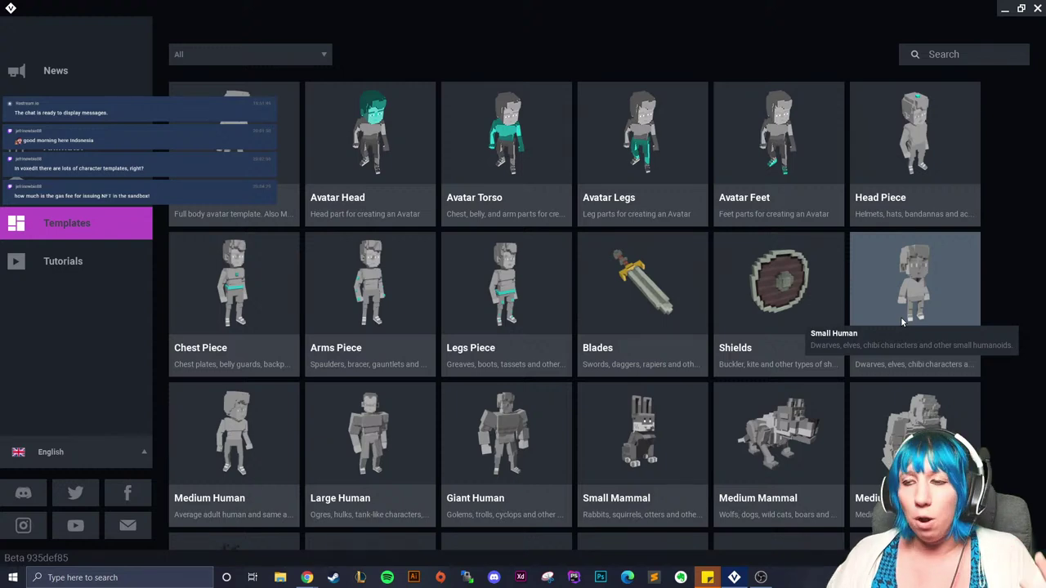
{"action": "scroll", "coordinate": [258, 384], "scroll_direction": "down", "scroll_amount": 1}
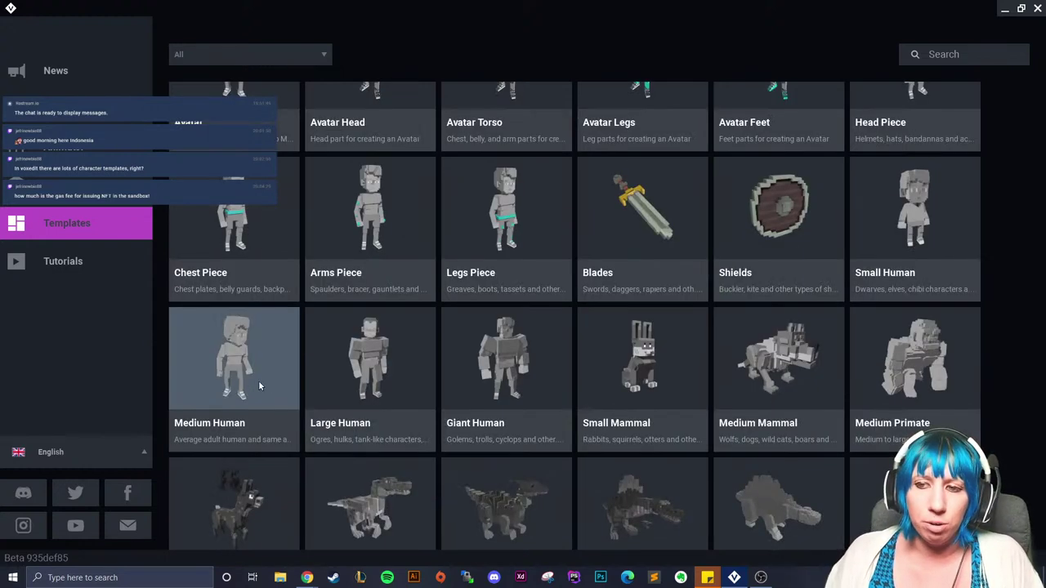
{"action": "scroll", "coordinate": [259, 359], "scroll_direction": "down", "scroll_amount": 3}
{"action": "scroll", "coordinate": [250, 259], "scroll_direction": "up", "scroll_amount": 2}
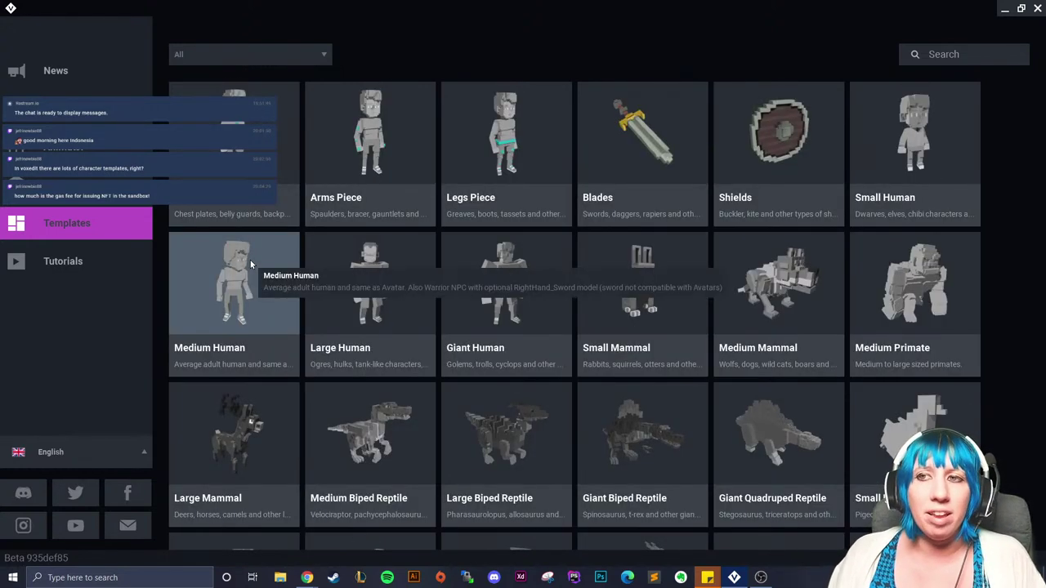
{"action": "scroll", "coordinate": [250, 260], "scroll_direction": "up", "scroll_amount": 2}
{"action": "scroll", "coordinate": [250, 309], "scroll_direction": "down", "scroll_amount": 3}
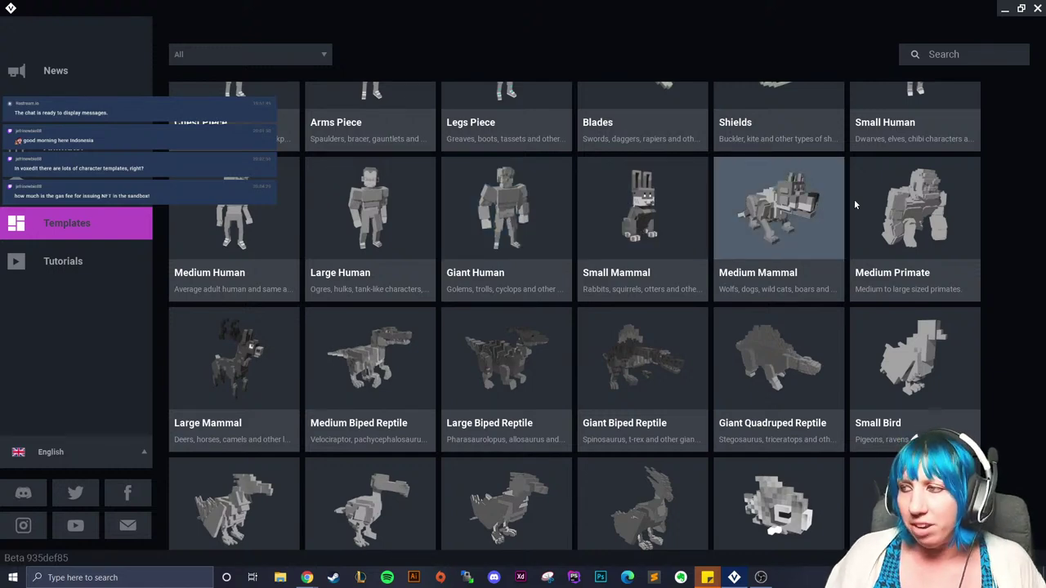
{"action": "scroll", "coordinate": [890, 373], "scroll_direction": "down", "scroll_amount": 1}
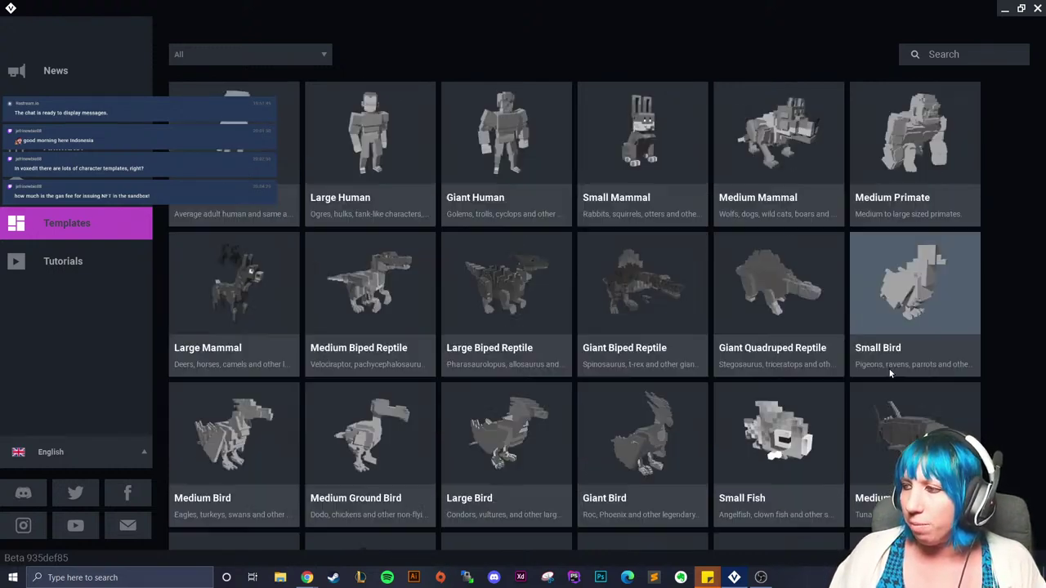
{"action": "scroll", "coordinate": [576, 355], "scroll_direction": "down", "scroll_amount": 1}
{"action": "scroll", "coordinate": [473, 319], "scroll_direction": "up", "scroll_amount": 4}
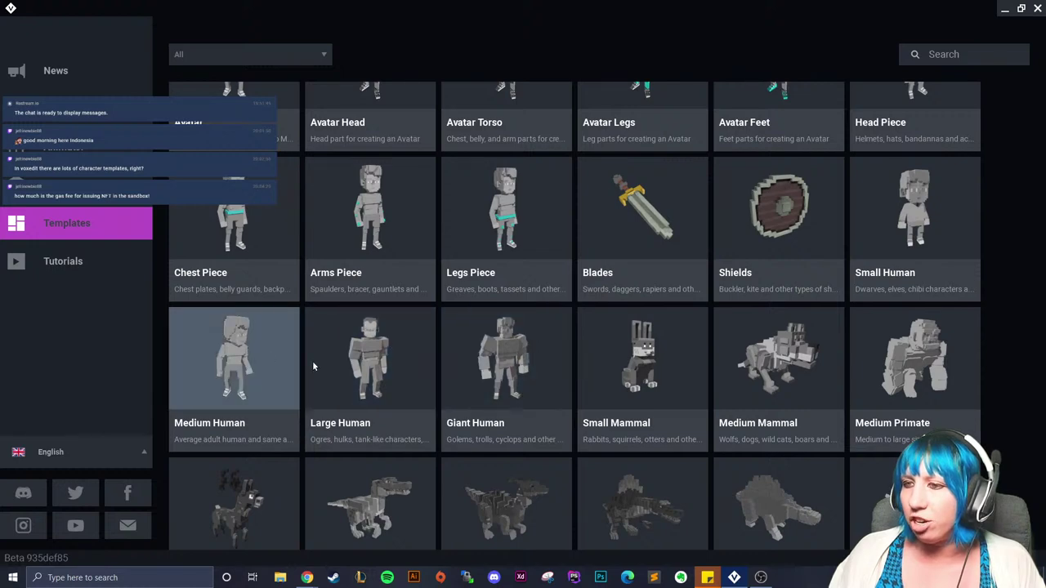
{"action": "scroll", "coordinate": [314, 280], "scroll_direction": "up", "scroll_amount": 1}
{"action": "scroll", "coordinate": [350, 317], "scroll_direction": "down", "scroll_amount": 4}
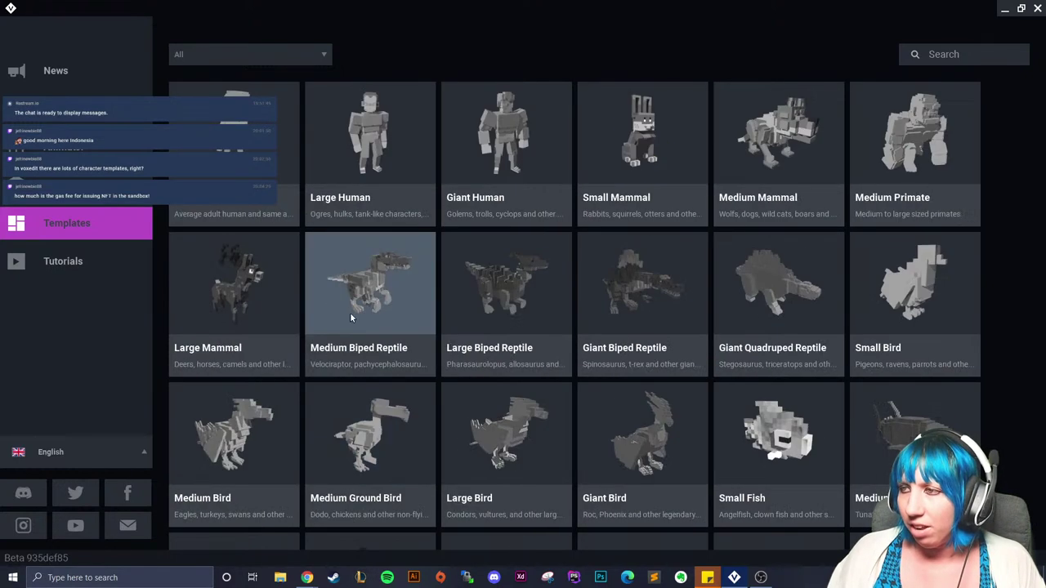
{"action": "scroll", "coordinate": [289, 294], "scroll_direction": "up", "scroll_amount": 2}
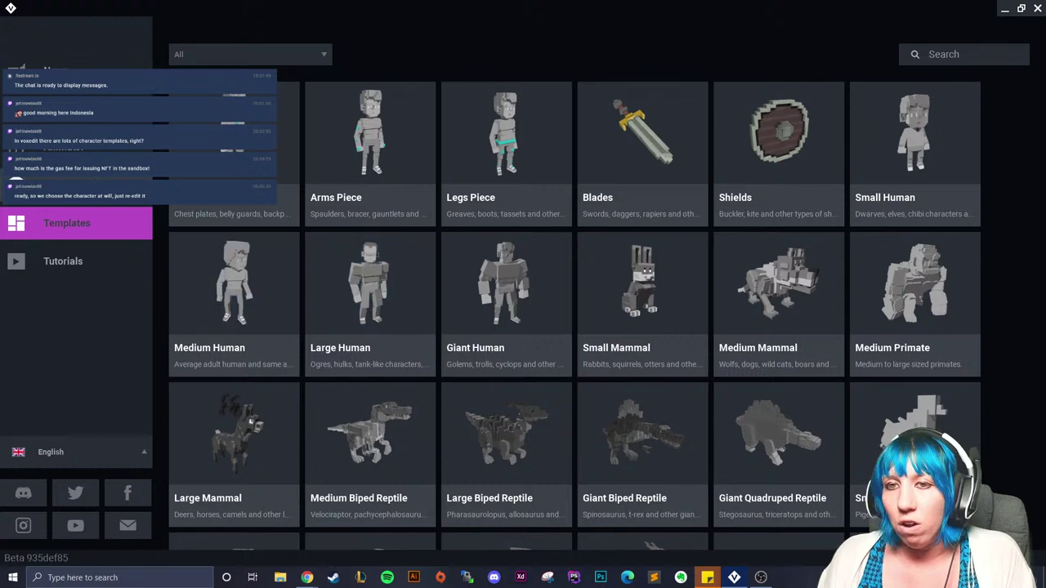
Step: Check the Modeler's recent files, then return to the template gallery and look through it again
{"action": "left_click", "coordinate": [76, 108]}
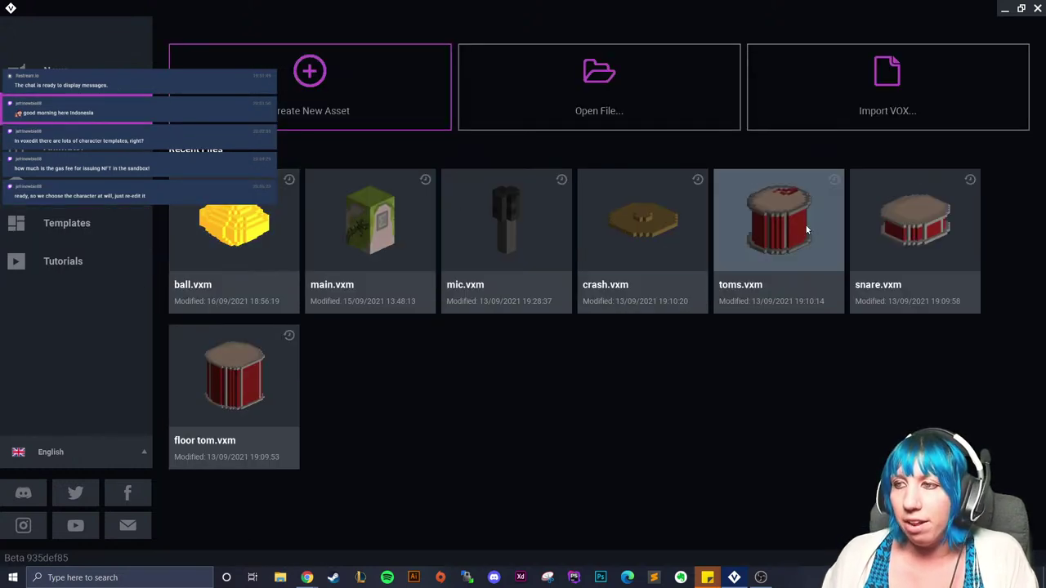
{"action": "left_click", "coordinate": [69, 224]}
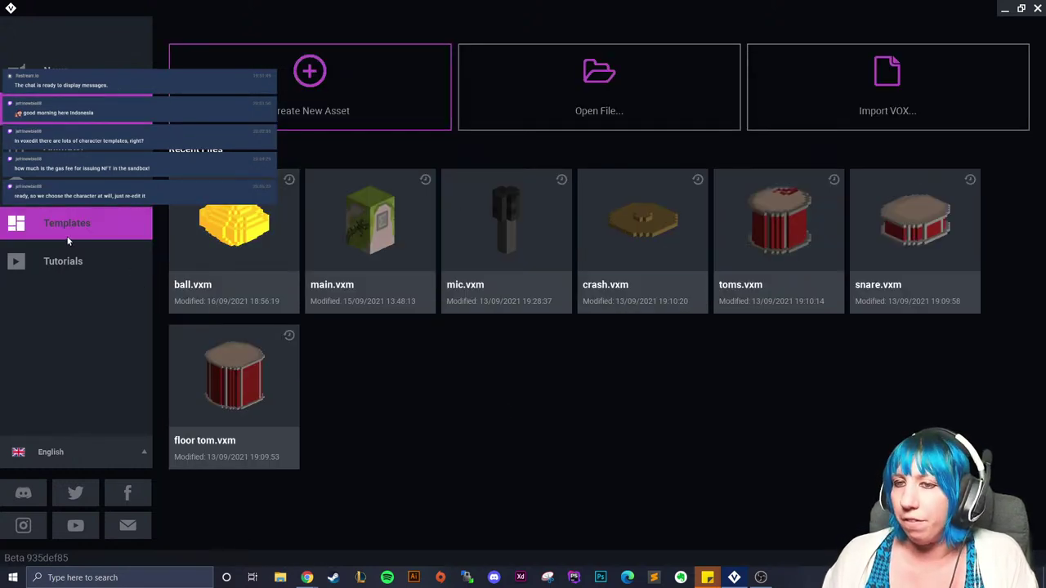
{"action": "scroll", "coordinate": [621, 384], "scroll_direction": "down", "scroll_amount": 4}
{"action": "scroll", "coordinate": [659, 333], "scroll_direction": "up", "scroll_amount": 5}
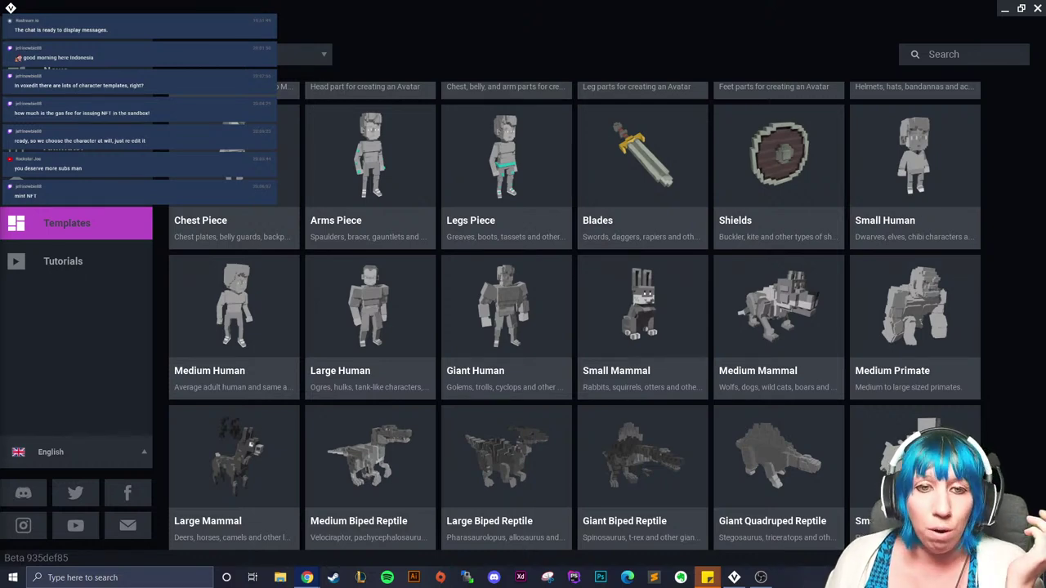
Step: Switch to Chrome with the Etherscan gas tracker, examine the low gas price and reload the page
{"action": "left_click_drag", "start_coordinate": [0, 102], "coordinate": [444, 9]}
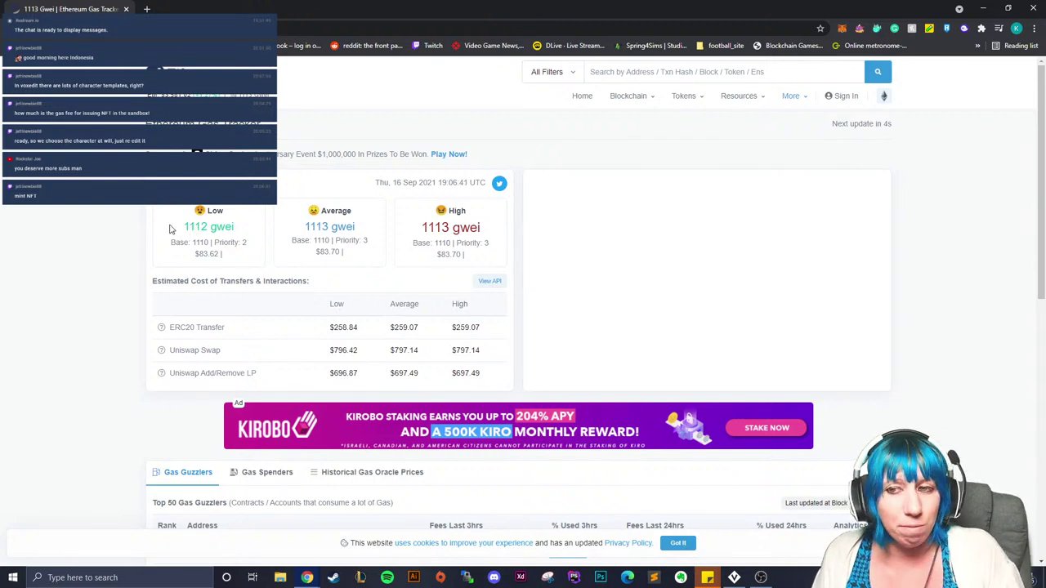
{"action": "left_click_drag", "start_coordinate": [173, 229], "coordinate": [242, 224]}
{"action": "left_click", "coordinate": [234, 227]}
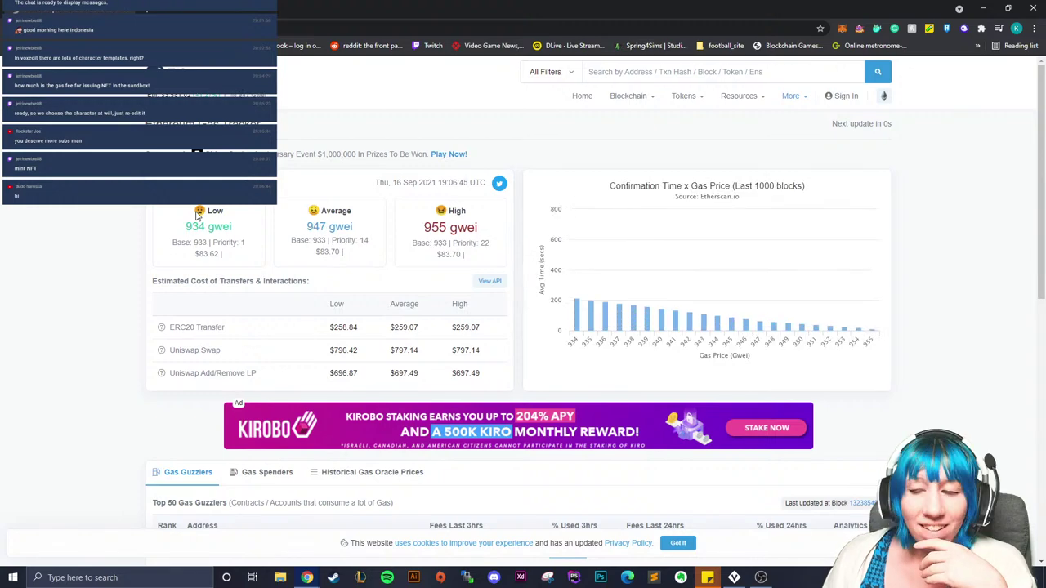
{"action": "triple_click", "coordinate": [205, 226]}
{"action": "left_click", "coordinate": [183, 236]}
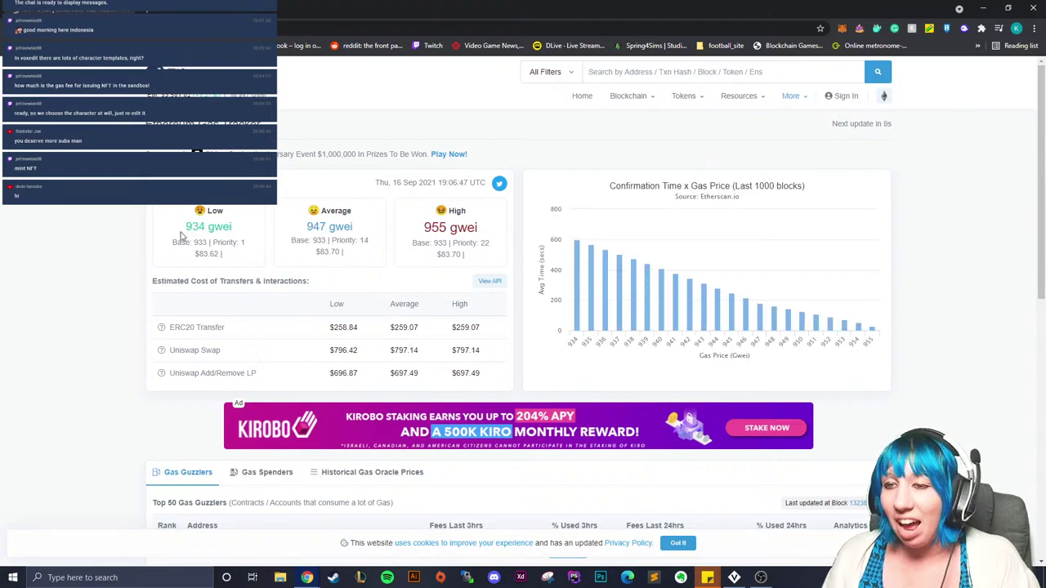
{"action": "key", "text": "F5"}
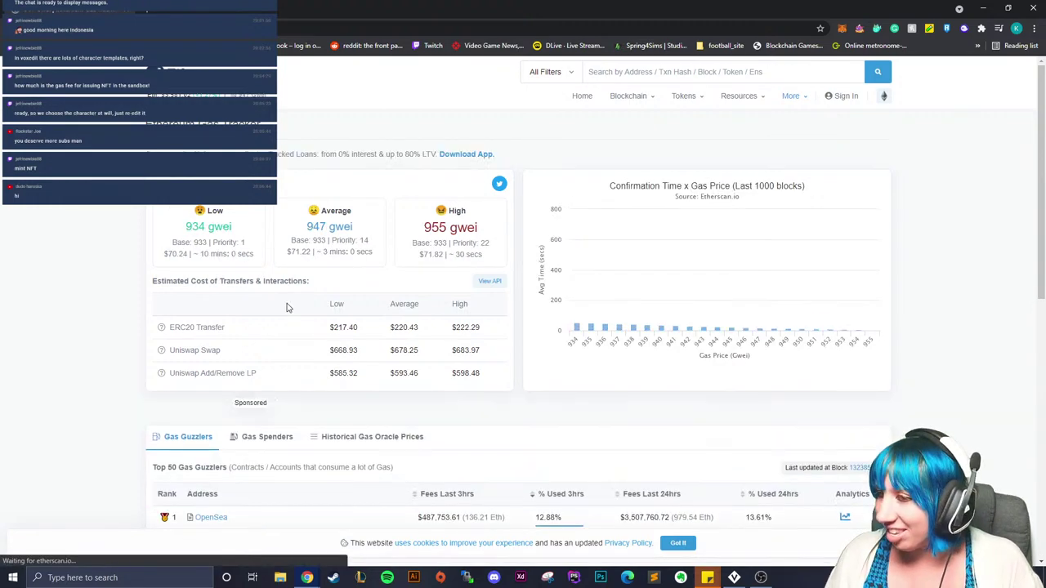
Step: Examine the top gas guzzlers list and the refreshed low gas price, then close the browser
{"action": "scroll", "coordinate": [307, 339], "scroll_direction": "down", "scroll_amount": 4}
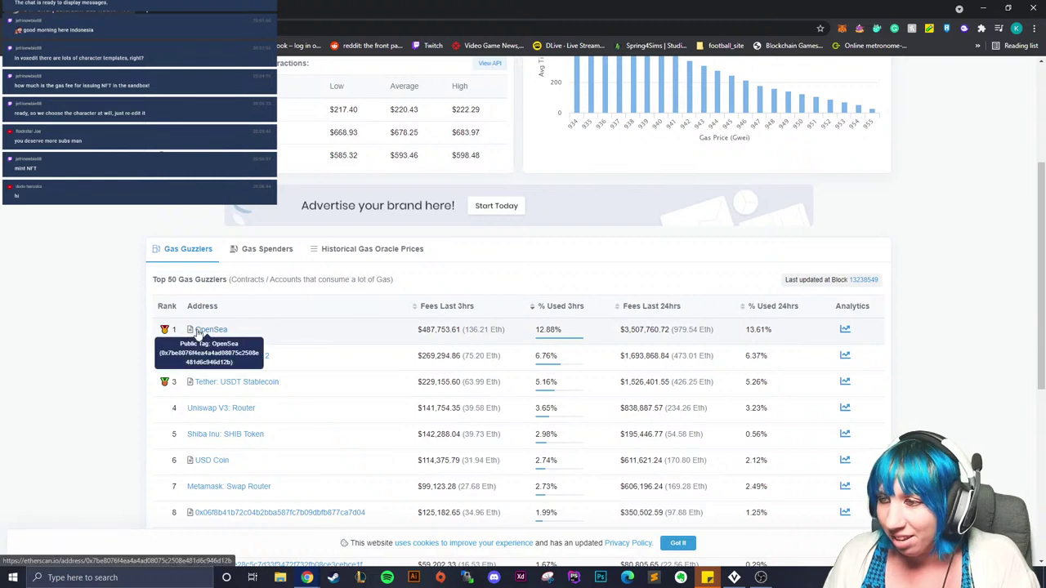
{"action": "scroll", "coordinate": [346, 307], "scroll_direction": "up", "scroll_amount": 3}
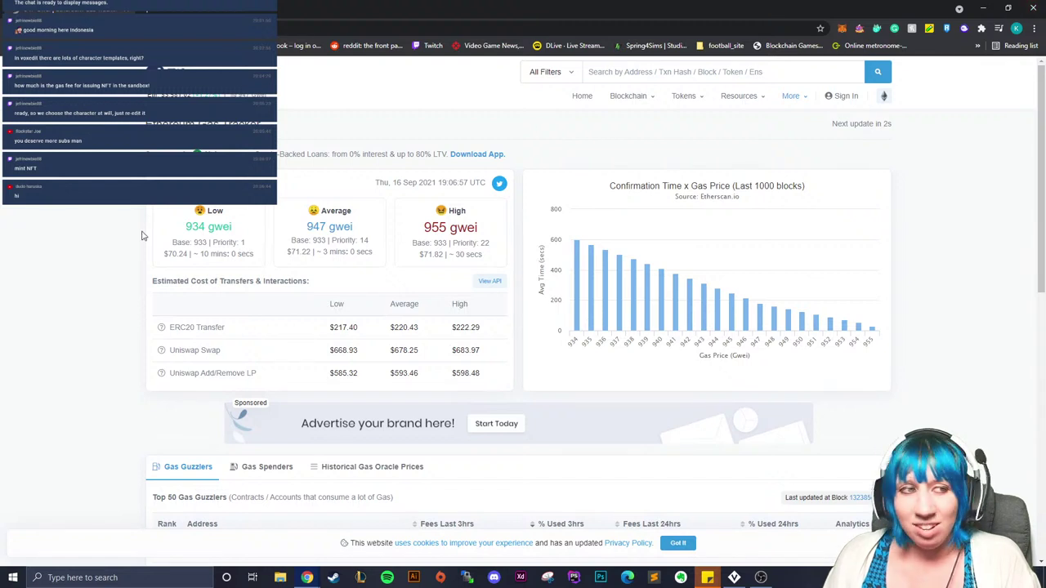
{"action": "triple_click", "coordinate": [220, 223]}
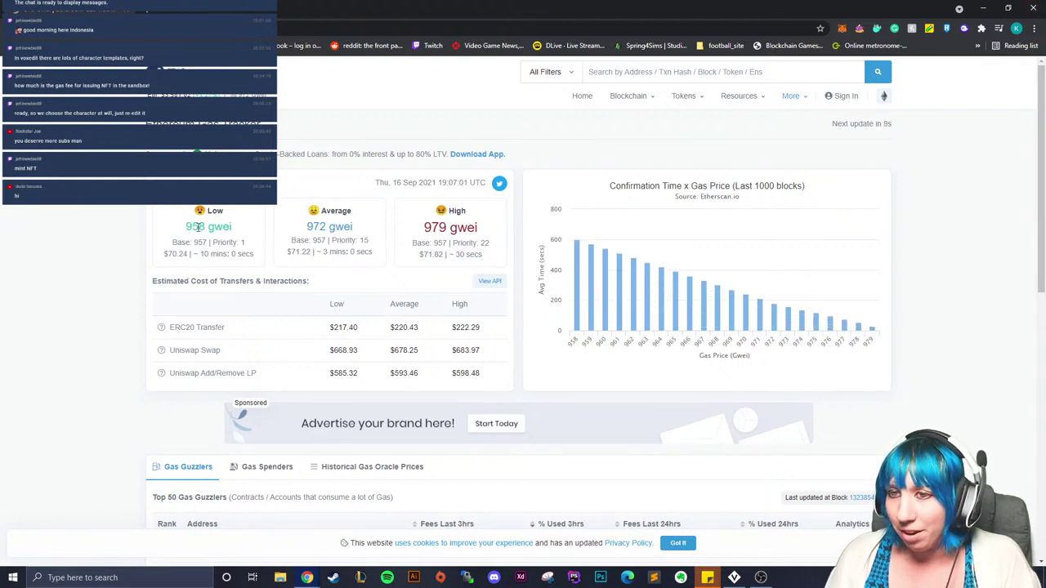
{"action": "triple_click", "coordinate": [197, 227]}
{"action": "left_click", "coordinate": [208, 226]}
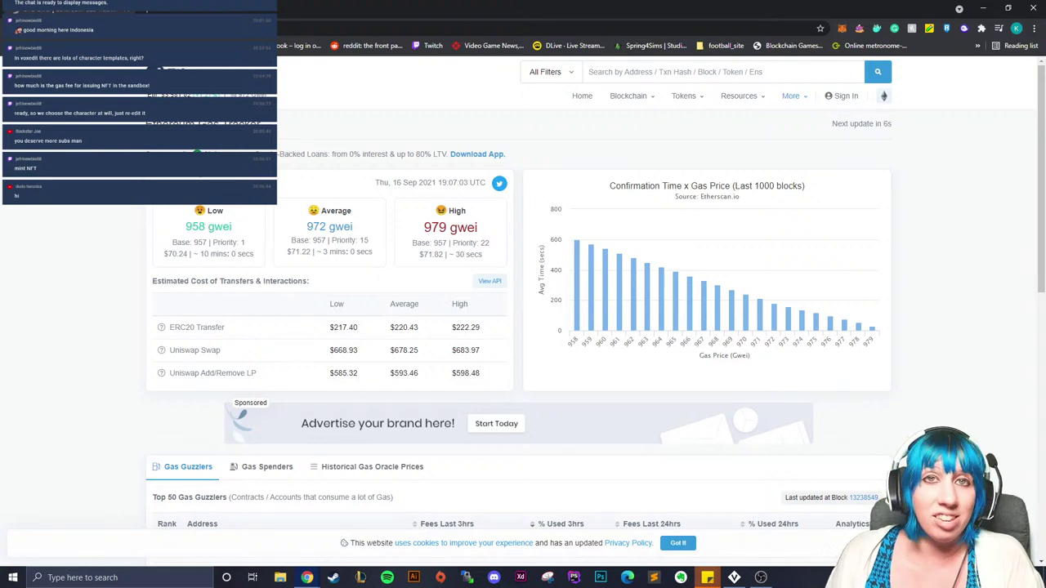
{"action": "triple_click", "coordinate": [201, 230]}
{"action": "double_click", "coordinate": [201, 229]}
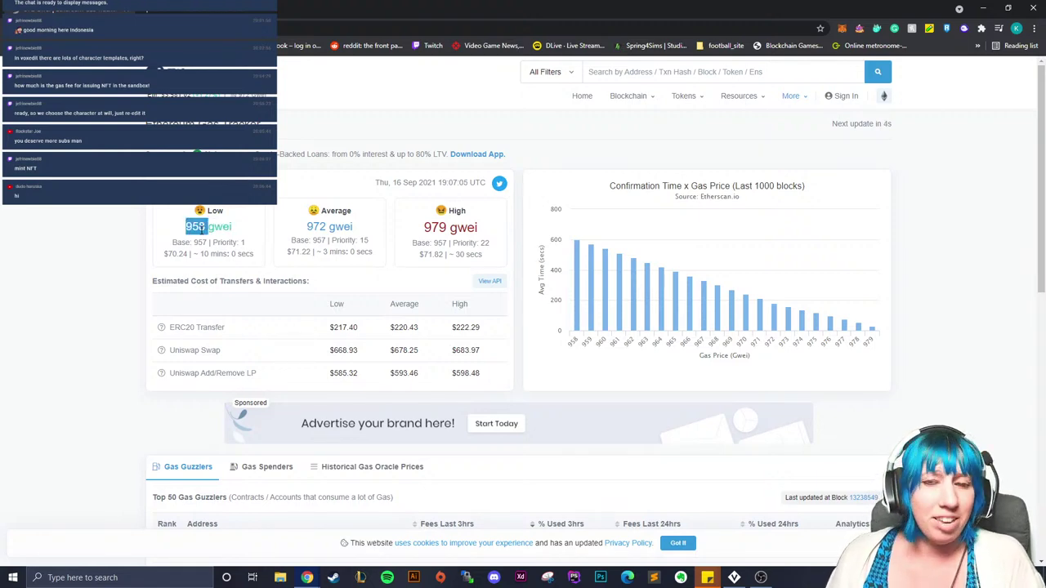
{"action": "left_click", "coordinate": [201, 229]}
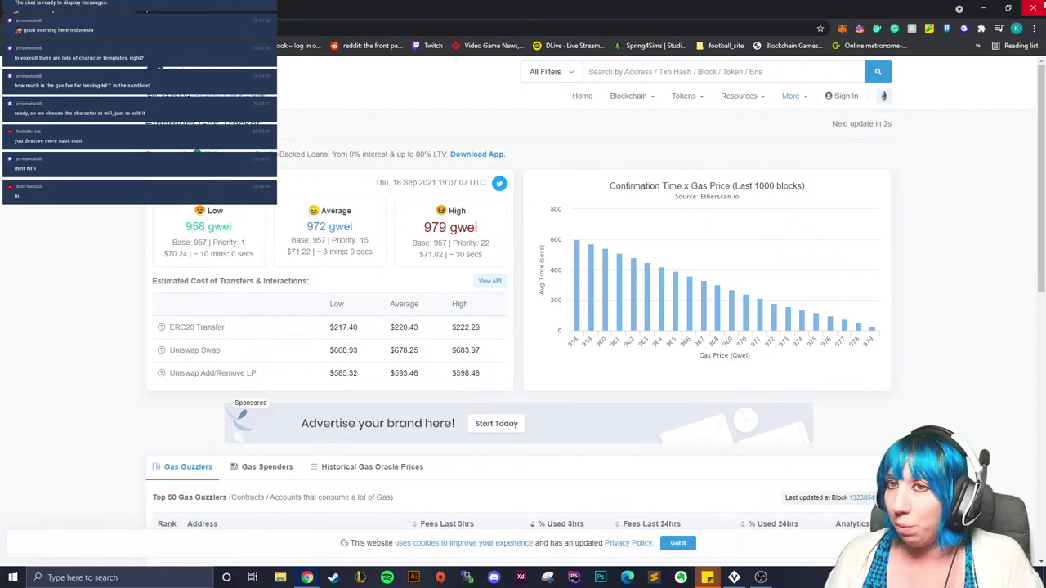
{"action": "left_click", "coordinate": [1033, 7]}
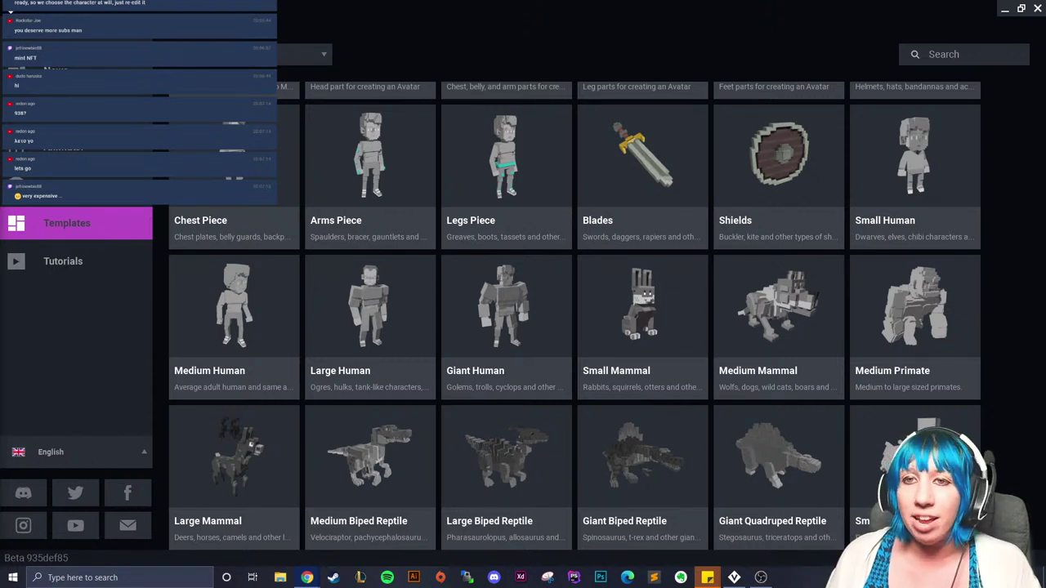
Step: Open the recent animated asset large cauldron.vxr, inspect the model up close, and close it with its changes saved
{"action": "left_click", "coordinate": [76, 108]}
{"action": "left_click", "coordinate": [76, 147]}
{"action": "left_click", "coordinate": [651, 225]}
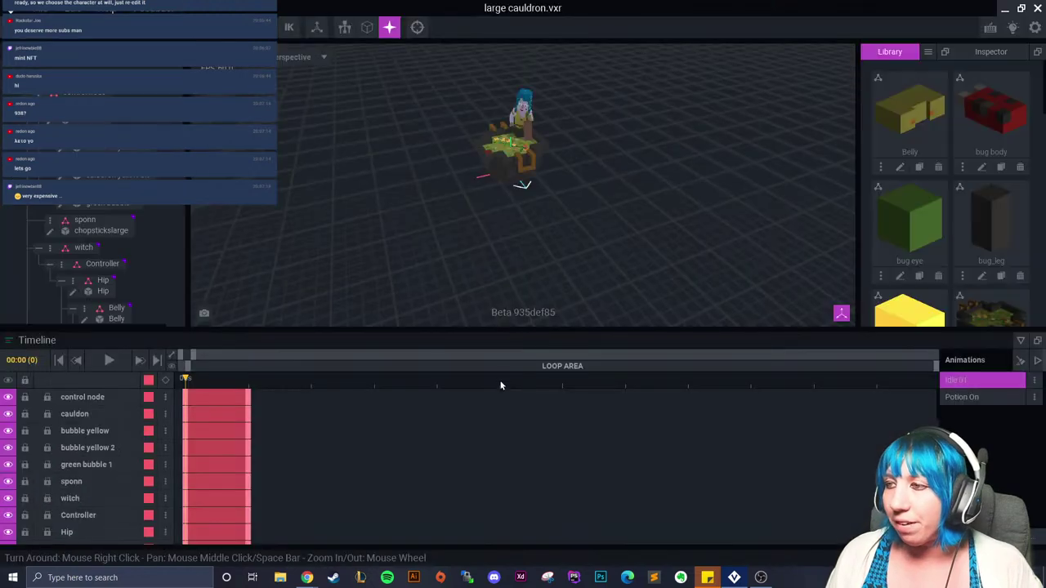
{"action": "scroll", "coordinate": [513, 176], "scroll_direction": "up", "scroll_amount": 5}
{"action": "right_click_drag", "start_coordinate": [513, 176], "coordinate": [335, 179]}
{"action": "left_click", "coordinate": [17, 27]}
{"action": "left_click", "coordinate": [405, 212]}
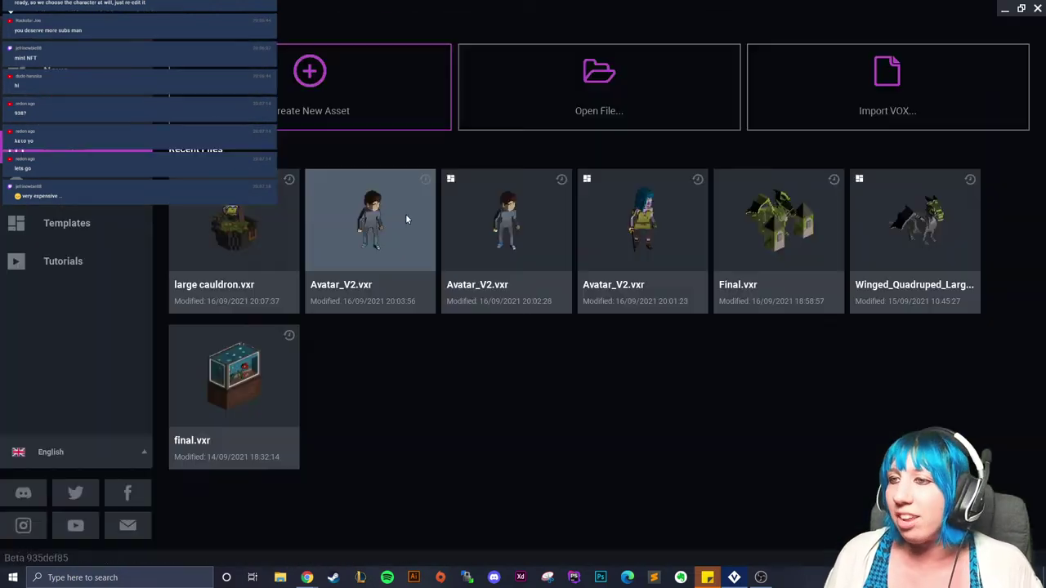
Step: Open the blue-haired witch's Avatar_V2.vxr, inspect the character from the front, and close it with its changes saved
{"action": "double_click", "coordinate": [626, 226]}
{"action": "right_click_drag", "start_coordinate": [498, 232], "coordinate": [574, 276]}
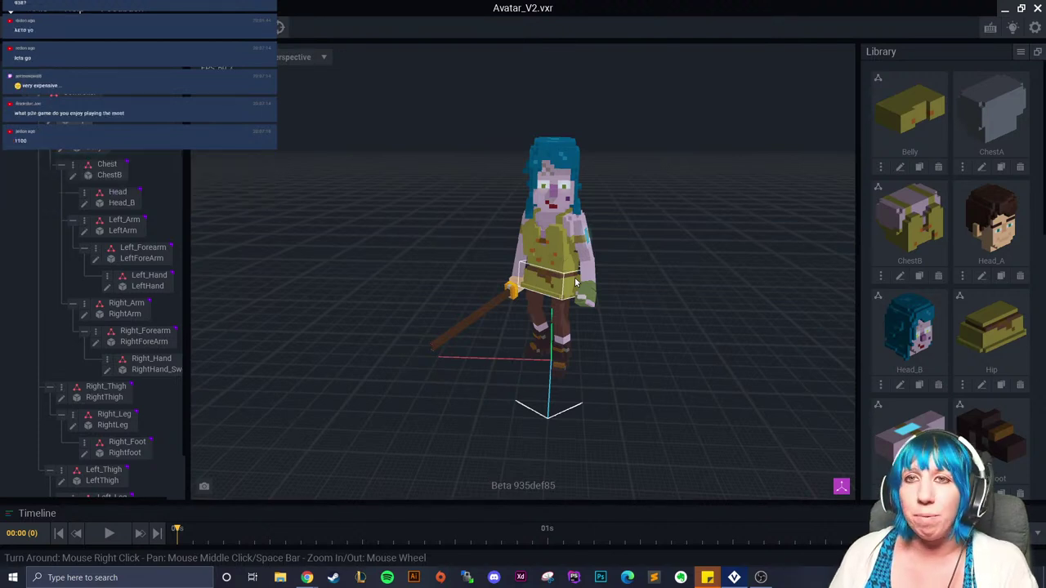
{"action": "left_click", "coordinate": [12, 10]}
{"action": "left_click", "coordinate": [408, 211]}
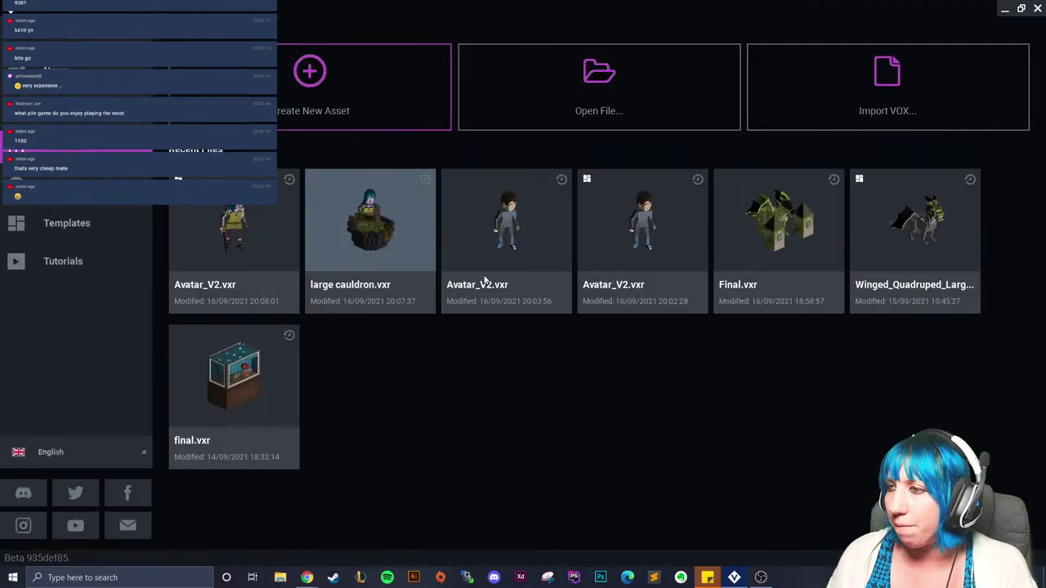
Step: Open the recent aquarium asset final.vxr, look at the fish tank model, and close it
{"action": "left_click", "coordinate": [233, 379]}
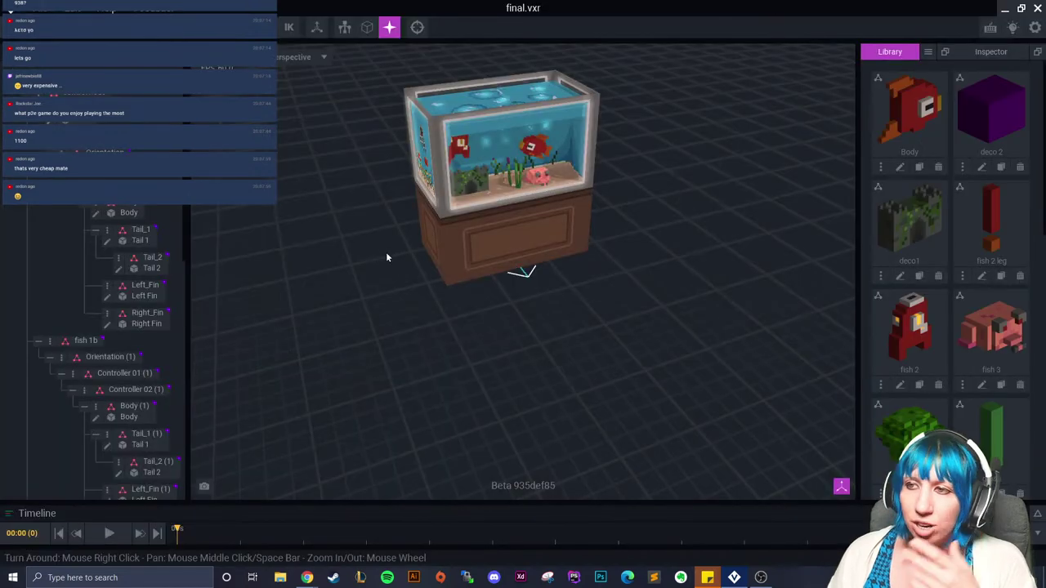
{"action": "left_click", "coordinate": [1038, 7]}
{"action": "left_click", "coordinate": [417, 212]}
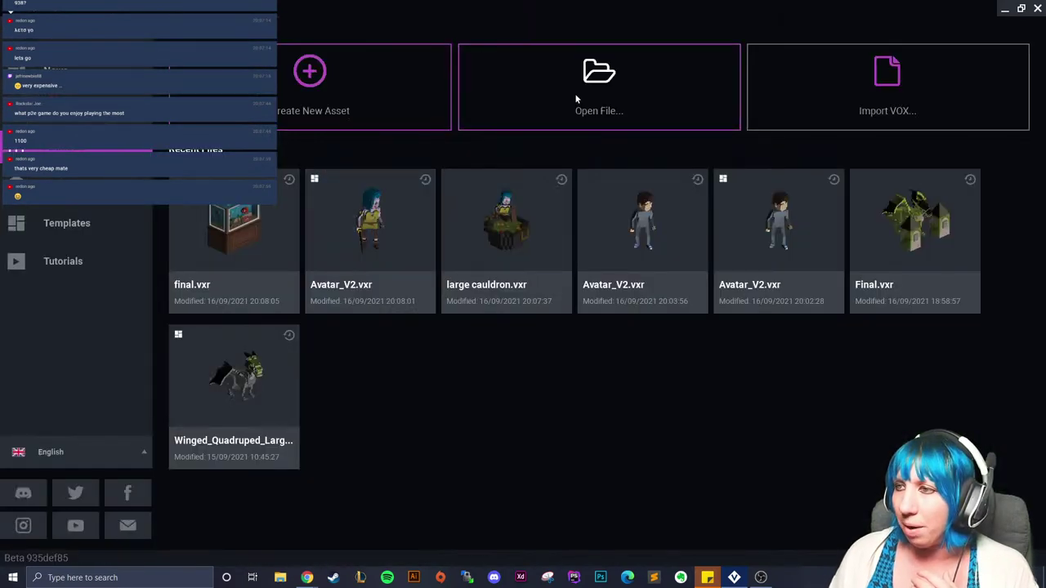
Step: Browse from the VoxEdit folder through the Sandbox folder to random bits and open weapon crate silver.vxr
{"action": "left_click", "coordinate": [574, 93]}
{"action": "left_click", "coordinate": [580, 128]}
{"action": "left_click", "coordinate": [538, 128]}
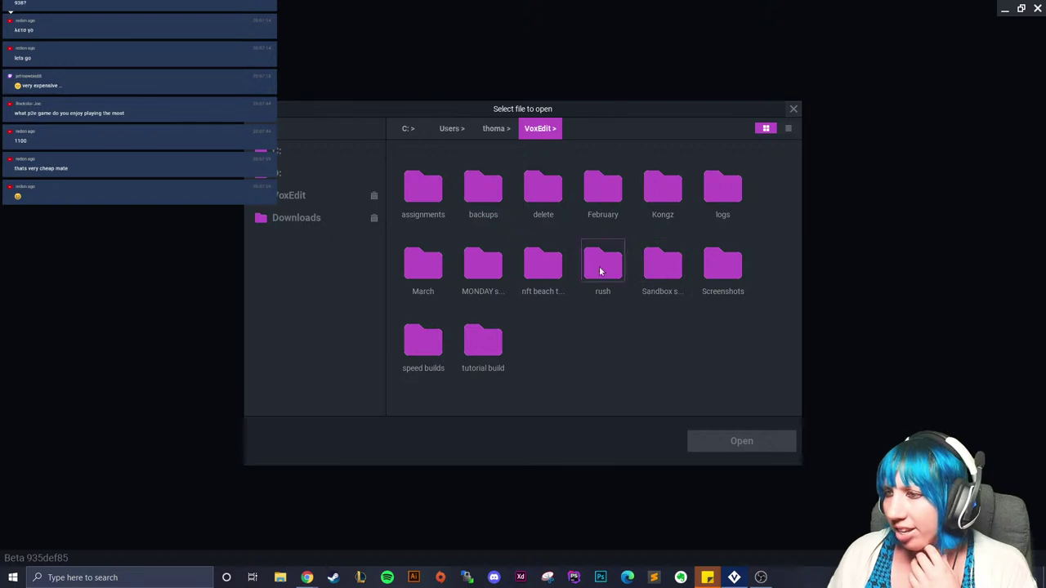
{"action": "double_click", "coordinate": [661, 262]}
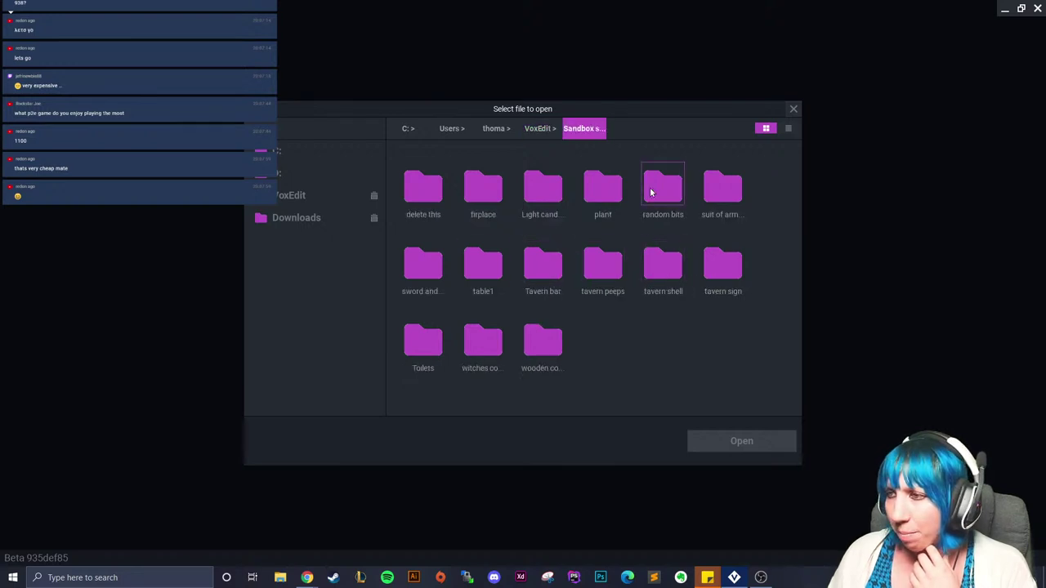
{"action": "double_click", "coordinate": [549, 268]}
{"action": "left_click", "coordinate": [583, 128]}
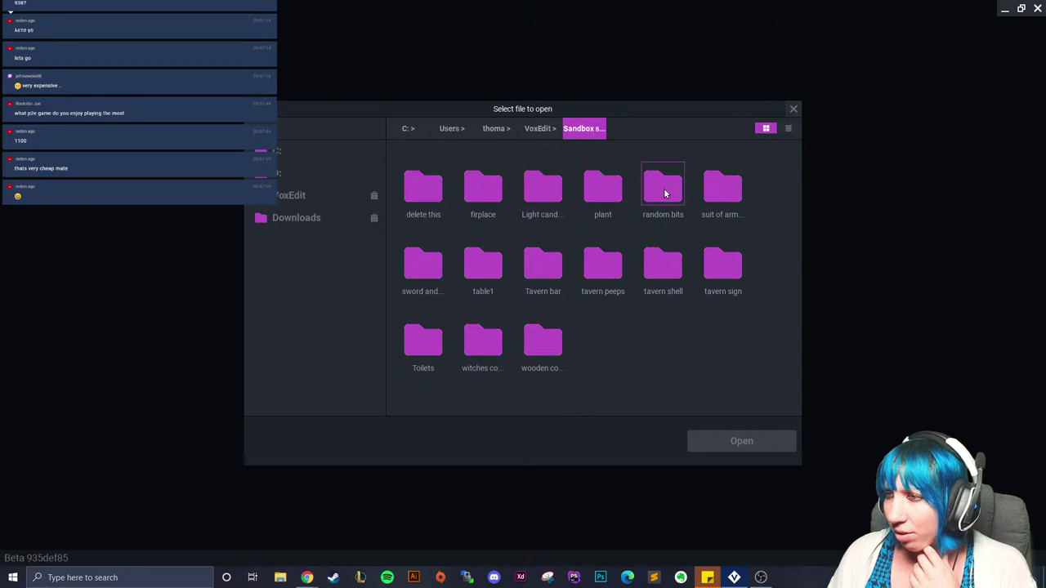
{"action": "double_click", "coordinate": [663, 186]}
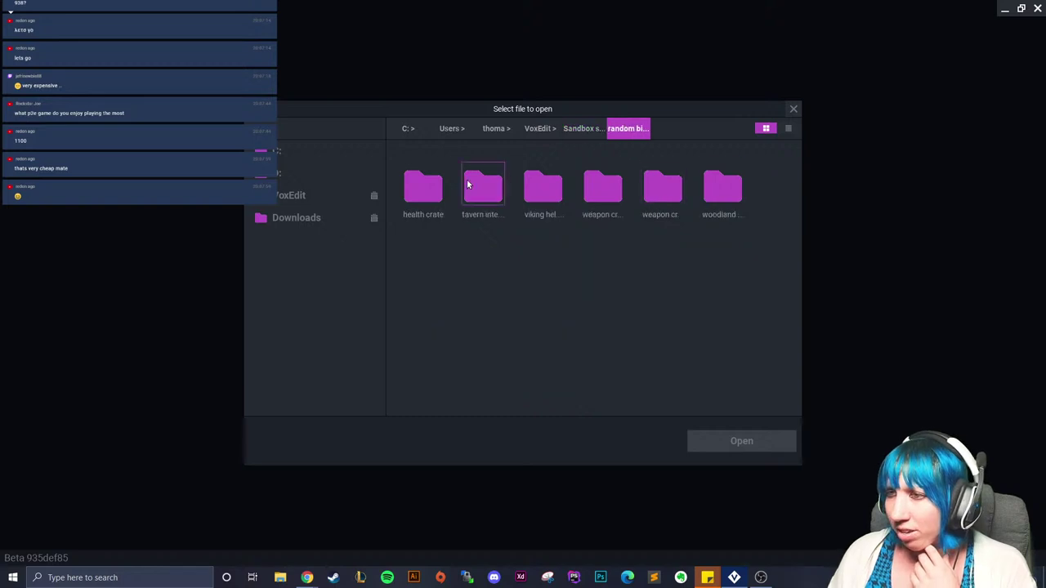
{"action": "double_click", "coordinate": [602, 194]}
{"action": "double_click", "coordinate": [423, 186]}
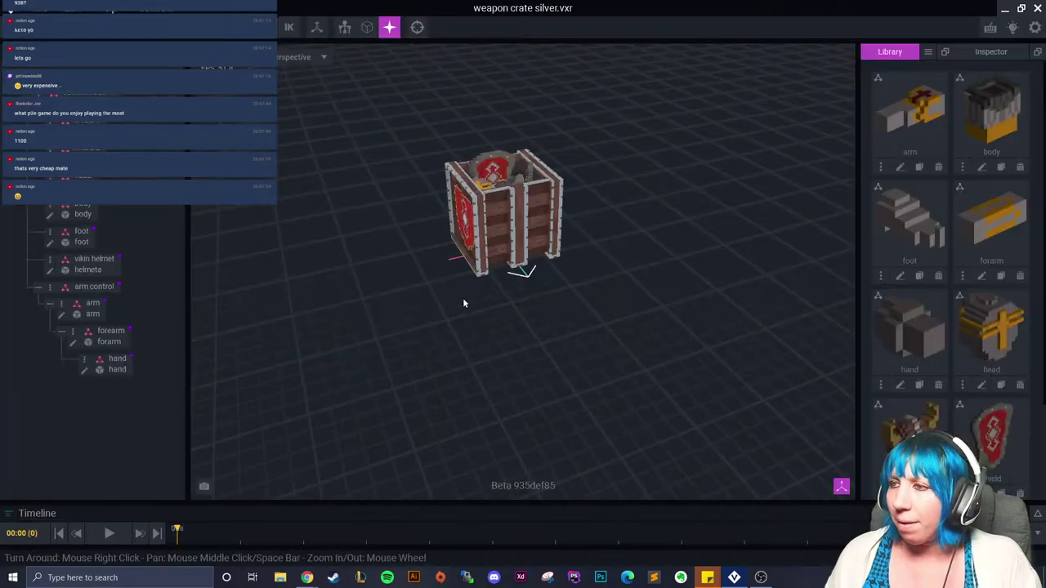
Step: Inspect the silver weapon crate from its shield side and its plank side, and close the asset
{"action": "right_click_drag", "start_coordinate": [548, 281], "coordinate": [607, 283]}
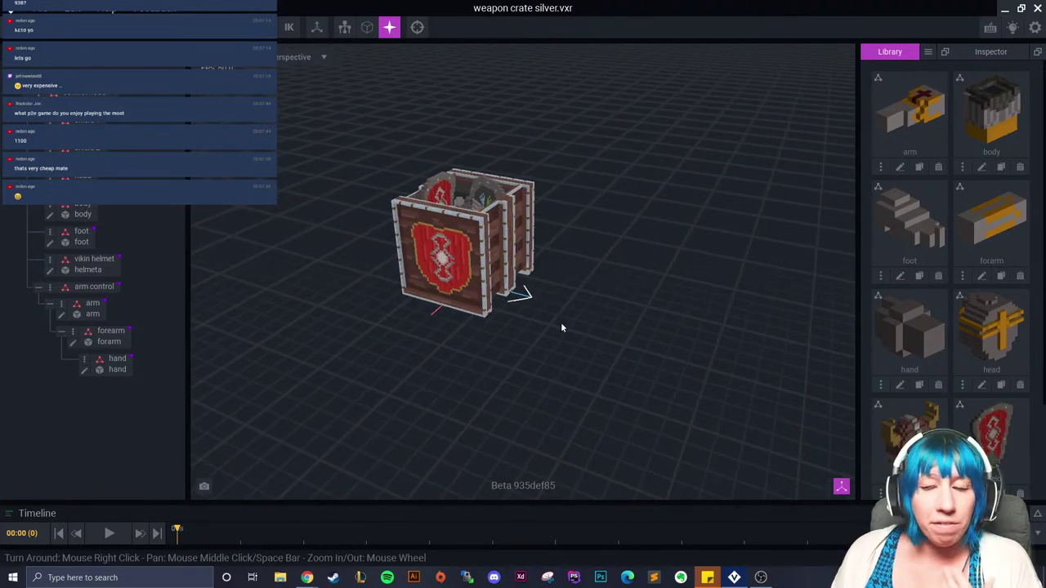
{"action": "right_click_drag", "start_coordinate": [560, 322], "coordinate": [355, 279]}
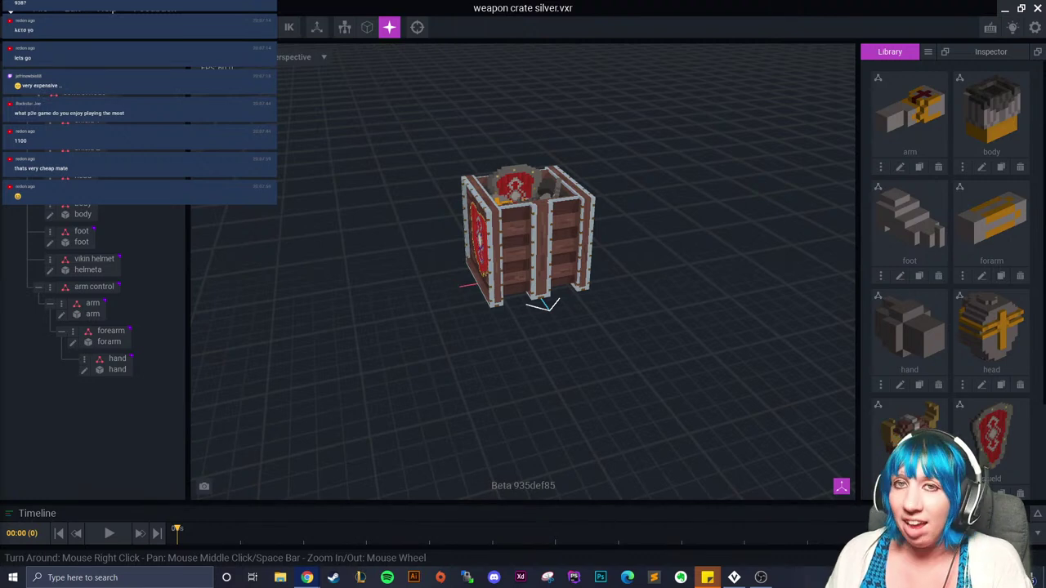
{"action": "left_click", "coordinate": [16, 27]}
{"action": "left_click", "coordinate": [458, 204]}
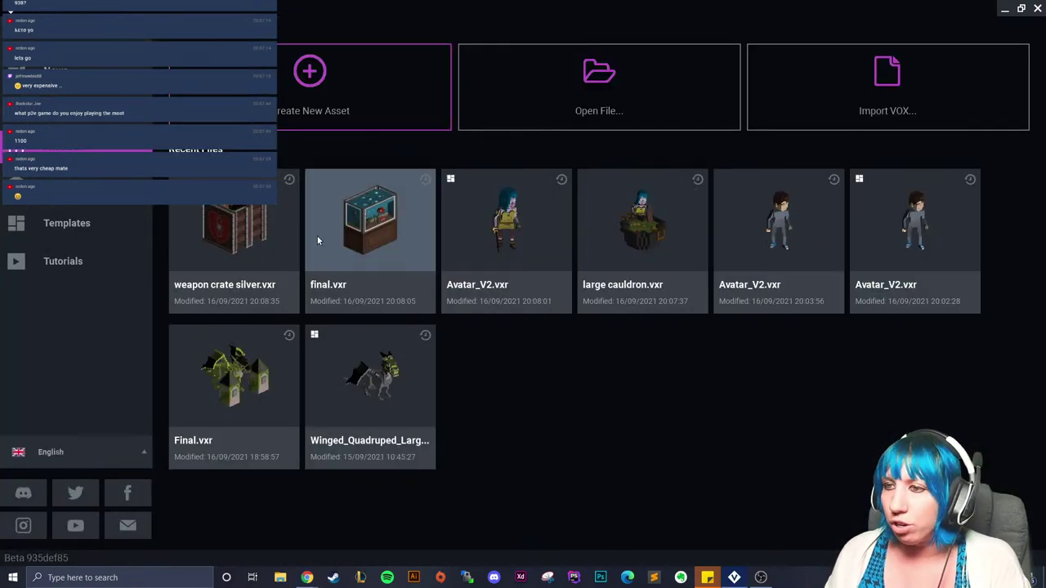
Step: Open final gaming.vxr from the final gaming folder under assignments, May, Gaming pc
{"action": "left_click", "coordinate": [535, 109]}
{"action": "left_click", "coordinate": [587, 128]}
{"action": "left_click", "coordinate": [537, 128]}
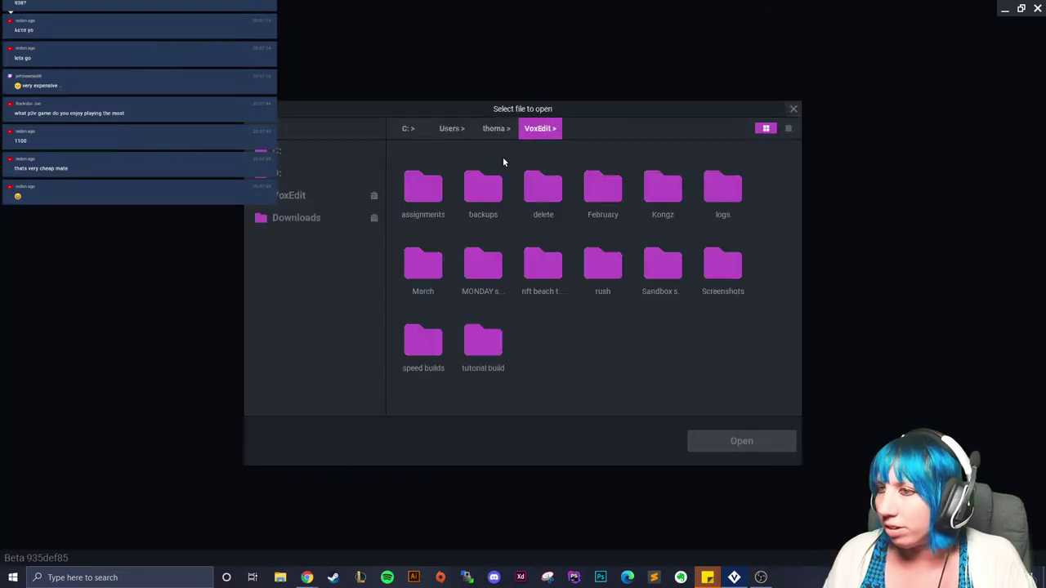
{"action": "double_click", "coordinate": [424, 197]}
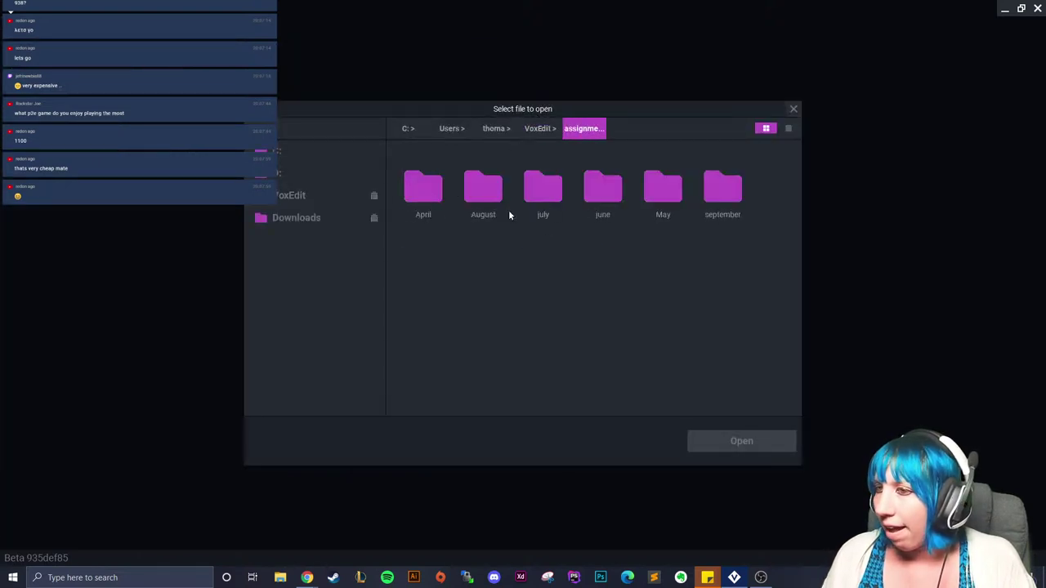
{"action": "double_click", "coordinate": [665, 185]}
{"action": "double_click", "coordinate": [545, 186]}
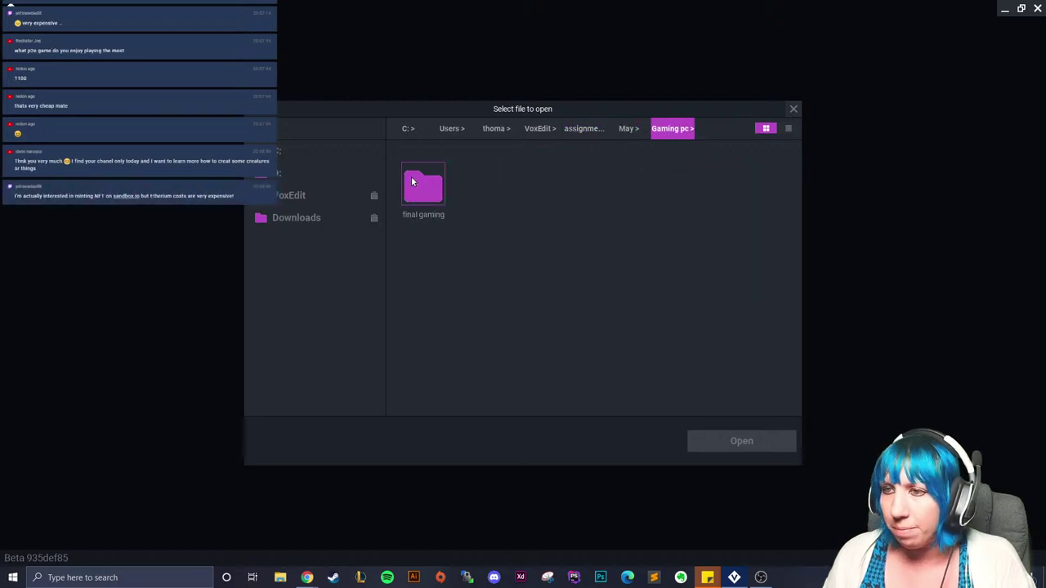
{"action": "double_click", "coordinate": [422, 186]}
{"action": "left_click", "coordinate": [422, 187]}
{"action": "left_click", "coordinate": [740, 439]}
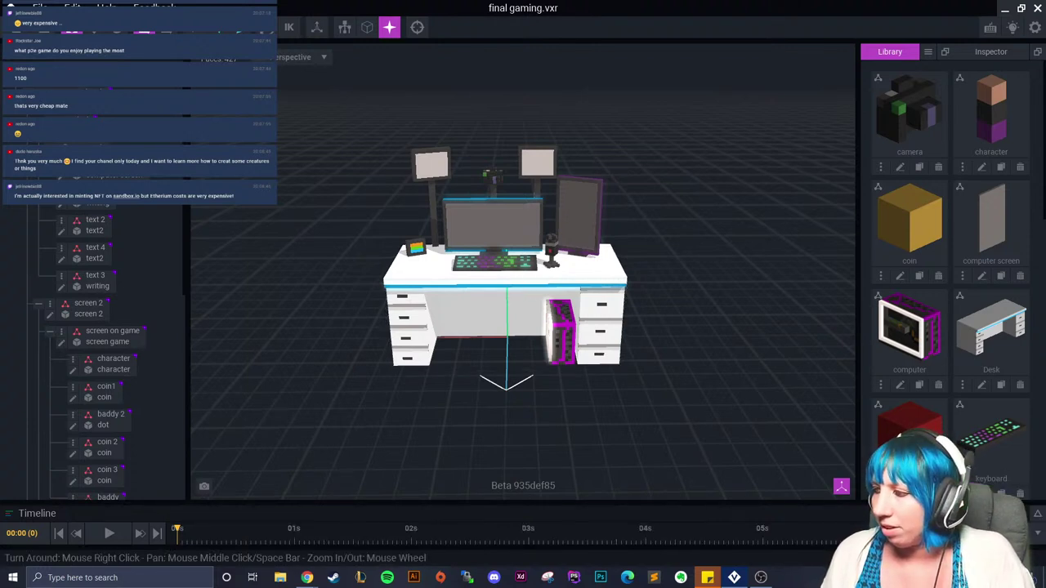
Step: Play the gaming desk animation, examine the monitor and microphone up close, and close the asset
{"action": "left_click", "coordinate": [109, 533]}
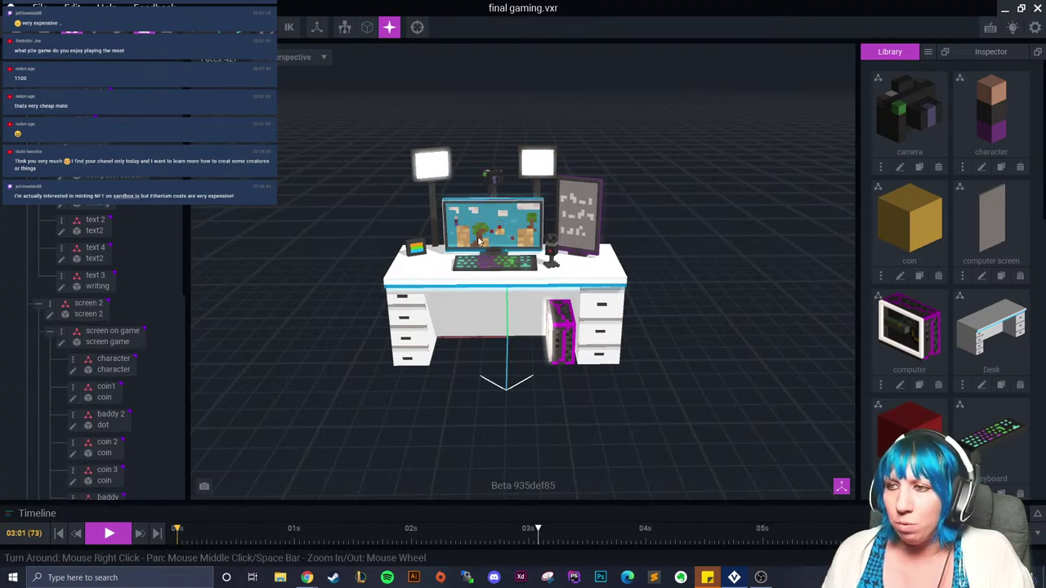
{"action": "scroll", "coordinate": [497, 230], "scroll_direction": "up", "scroll_amount": 2}
{"action": "scroll", "coordinate": [496, 230], "scroll_direction": "up", "scroll_amount": 5}
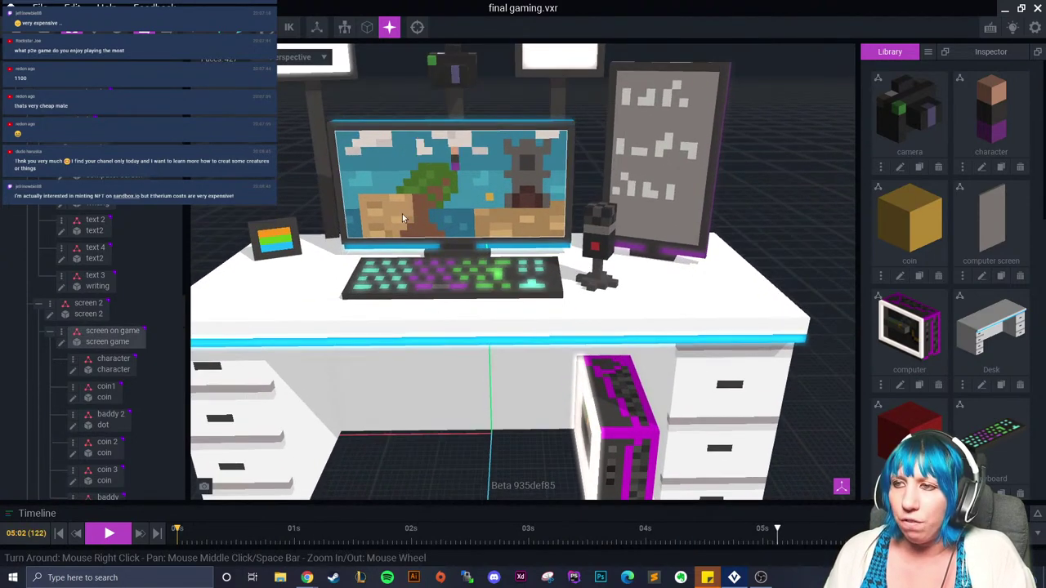
{"action": "left_click", "coordinate": [602, 245]}
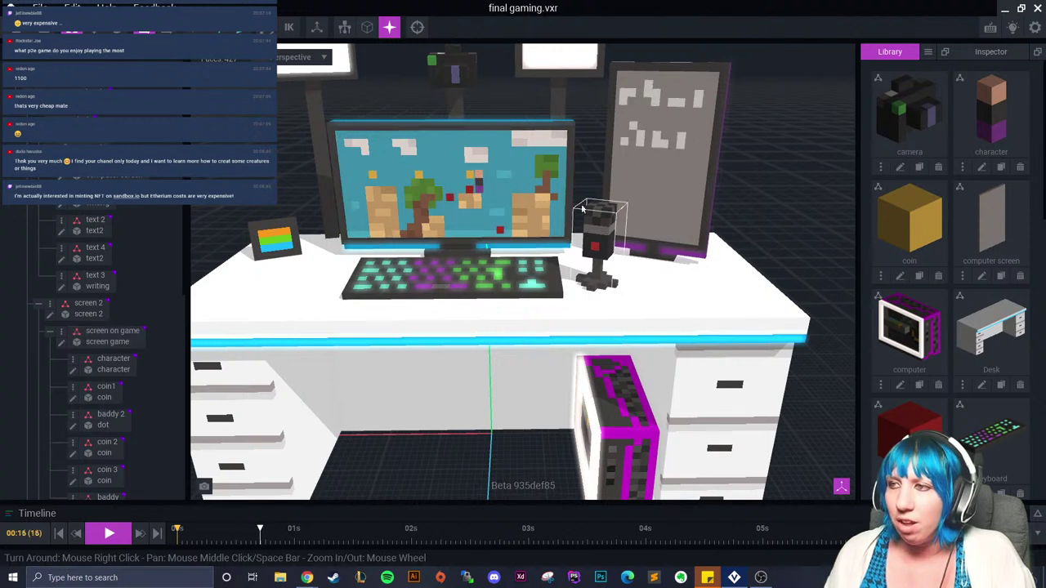
{"action": "left_click", "coordinate": [49, 27]}
{"action": "left_click", "coordinate": [410, 213]}
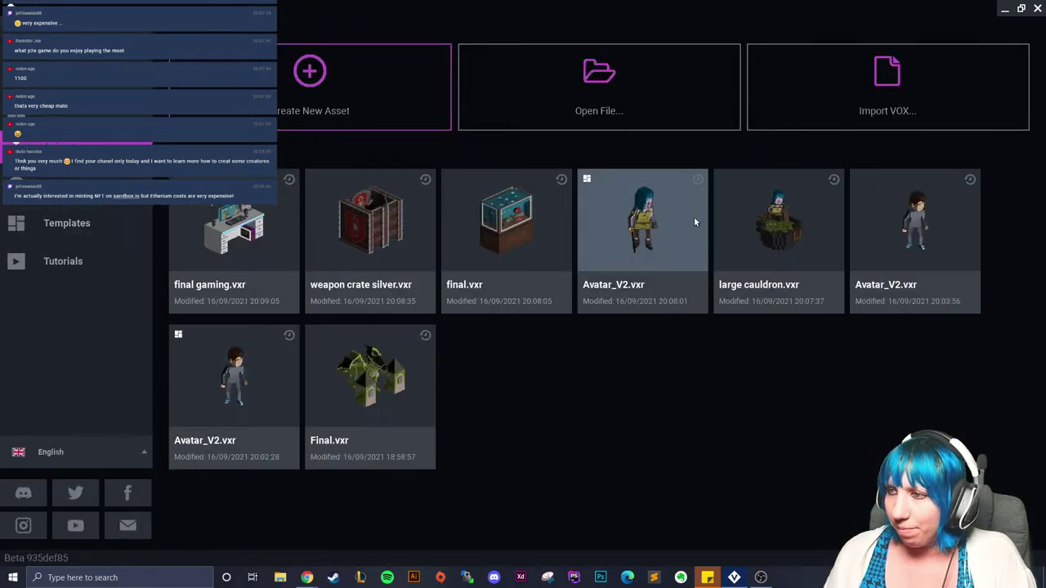
Step: Open the unlocked human Avatar_V2.vxr without the template badge and frame the character closely in the viewport
{"action": "left_click", "coordinate": [907, 245]}
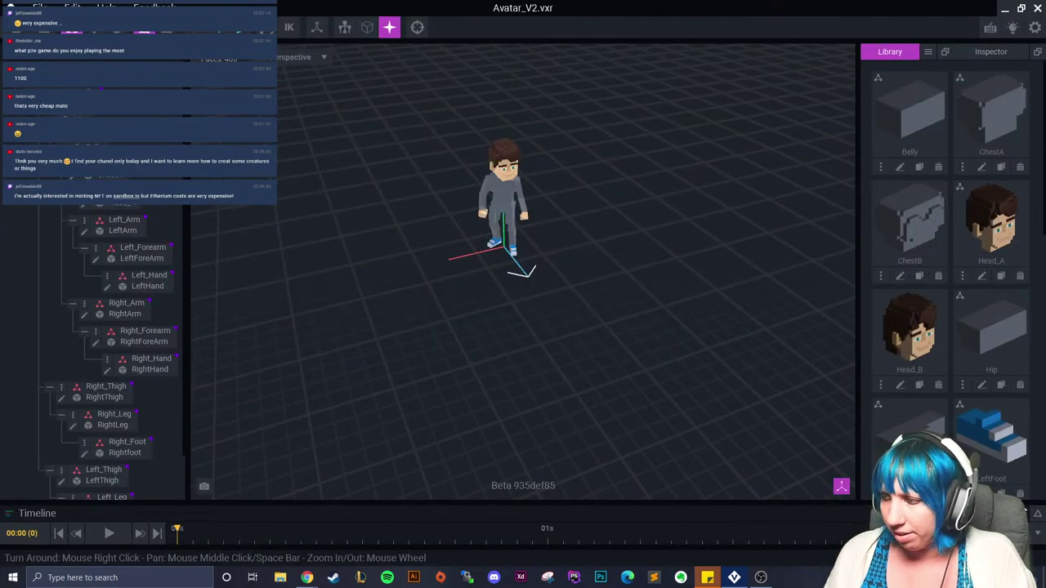
{"action": "left_click", "coordinate": [1038, 515]}
{"action": "left_click", "coordinate": [1035, 341]}
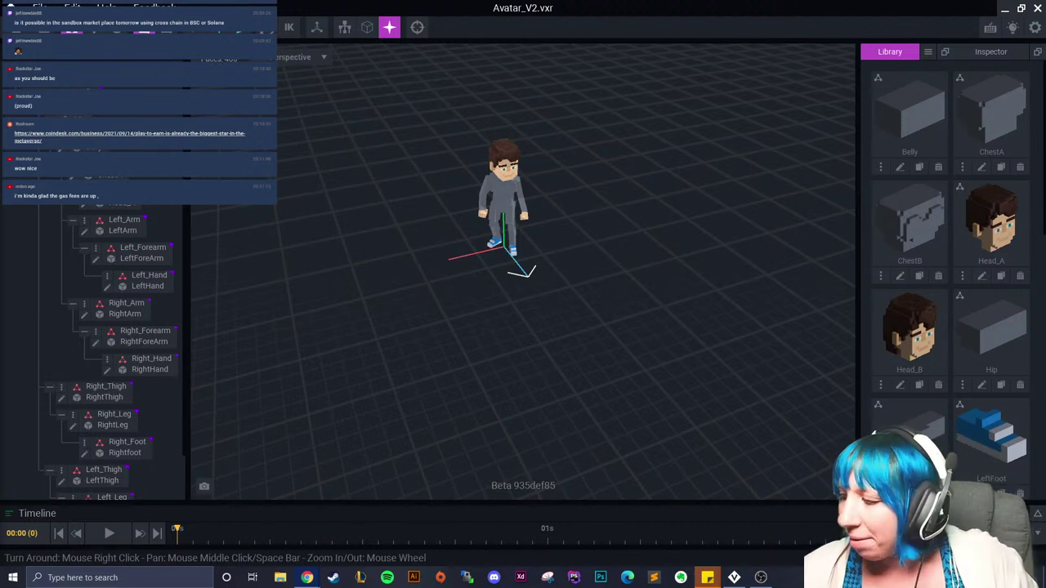
{"action": "scroll", "coordinate": [428, 216], "scroll_direction": "up", "scroll_amount": 3}
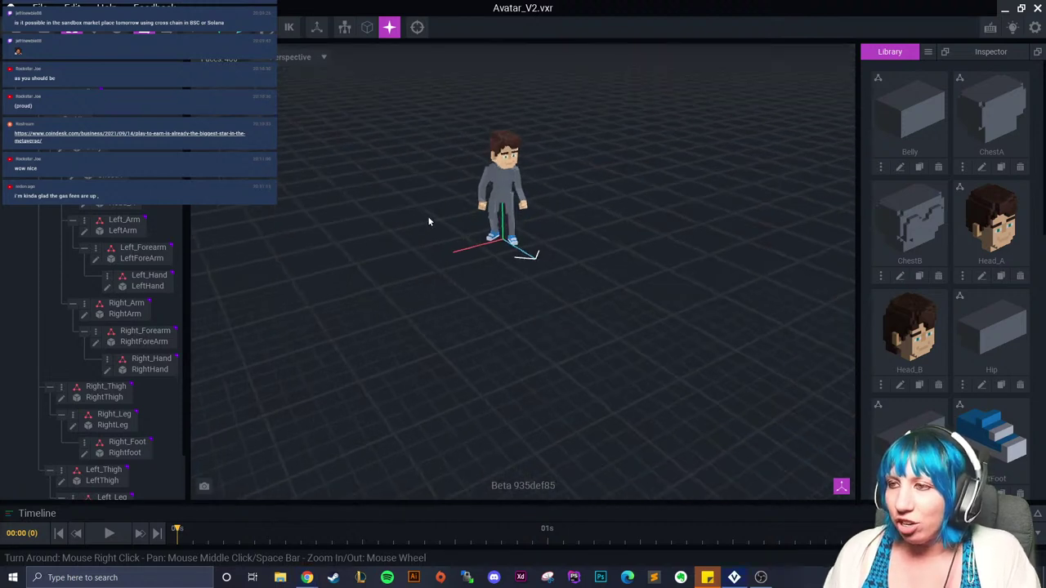
{"action": "middle_click_drag", "start_coordinate": [487, 171], "coordinate": [425, 247]}
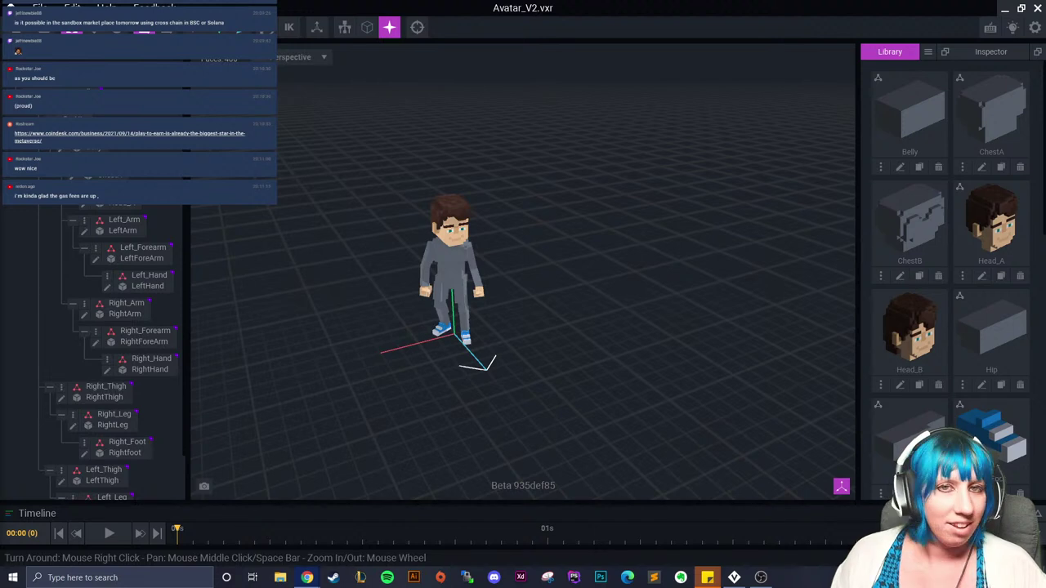
{"action": "scroll", "coordinate": [514, 331], "scroll_direction": "up", "scroll_amount": 5}
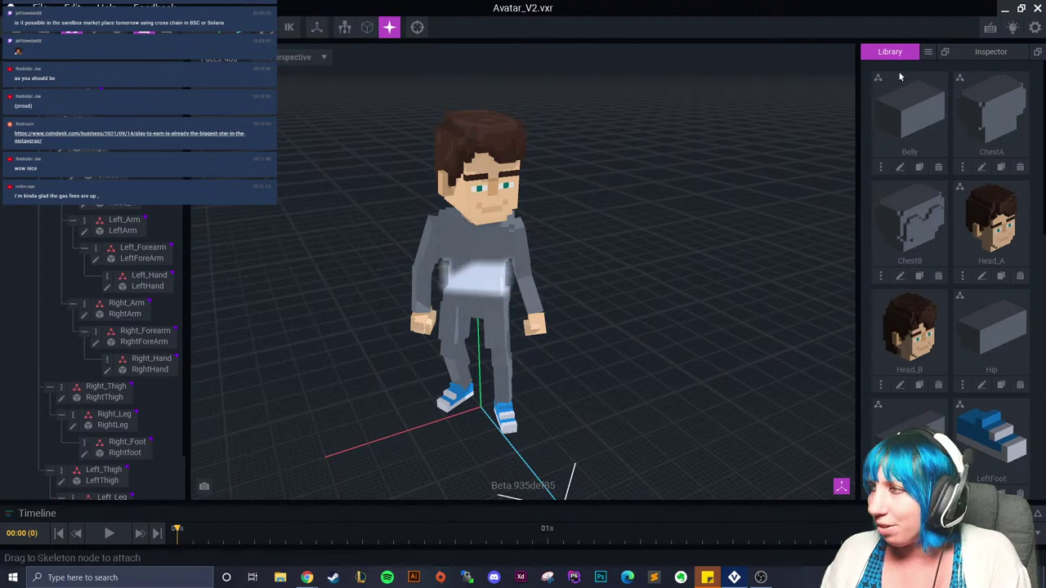
Step: Start importing a model into the library and look through the reptile and final monster folders in assignments, september, Monster 1
{"action": "left_click", "coordinate": [927, 51]}
{"action": "left_click", "coordinate": [947, 76]}
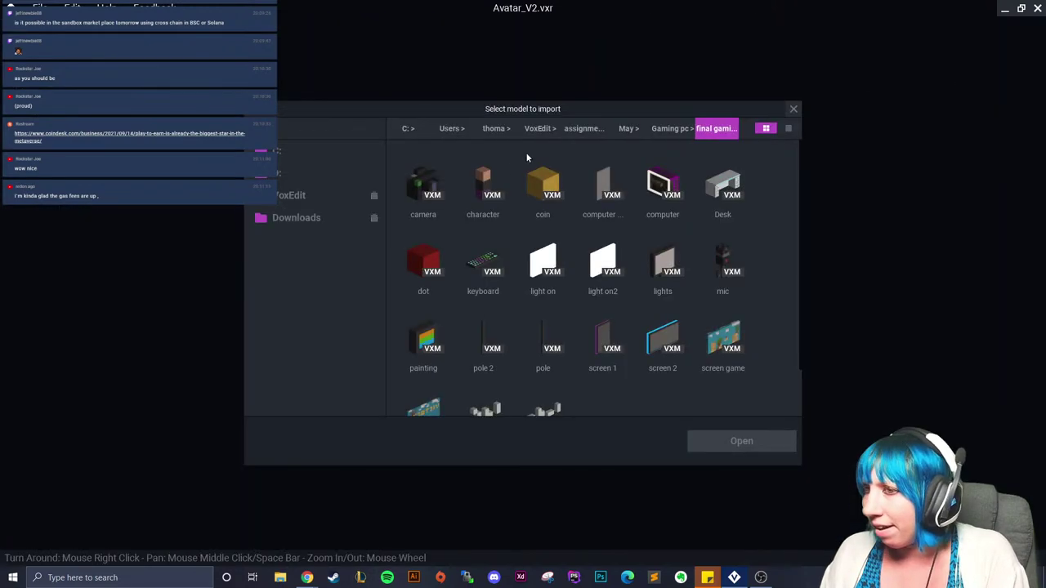
{"action": "left_click", "coordinate": [318, 195]}
{"action": "double_click", "coordinate": [423, 190]}
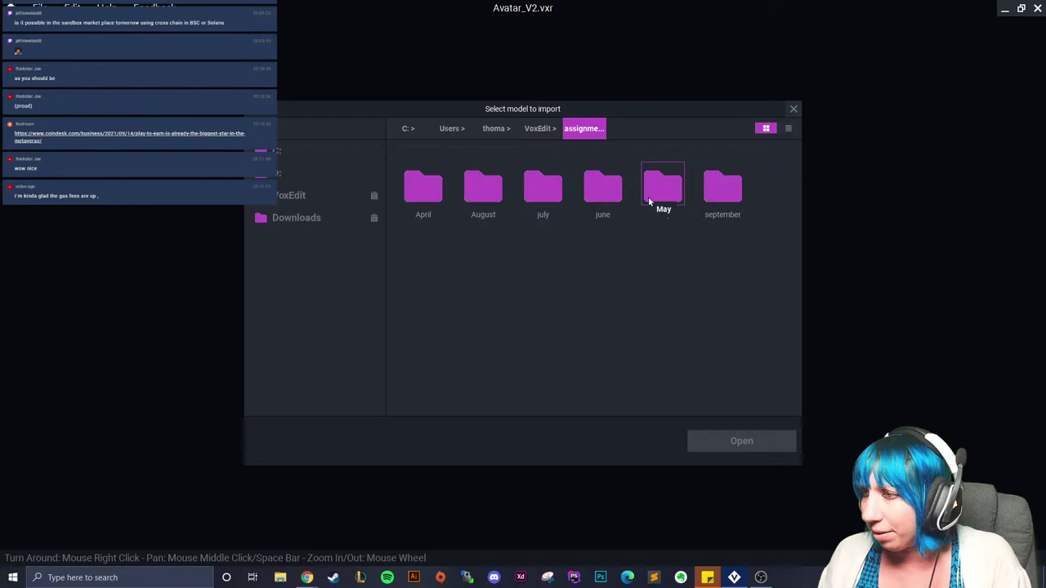
{"action": "double_click", "coordinate": [709, 193]}
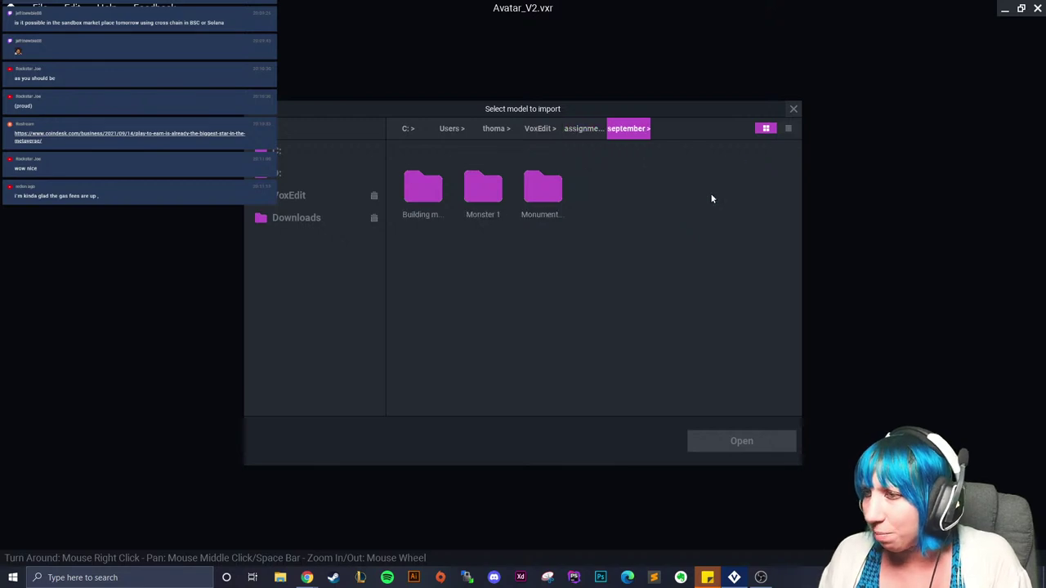
{"action": "double_click", "coordinate": [479, 193]}
{"action": "double_click", "coordinate": [549, 194]}
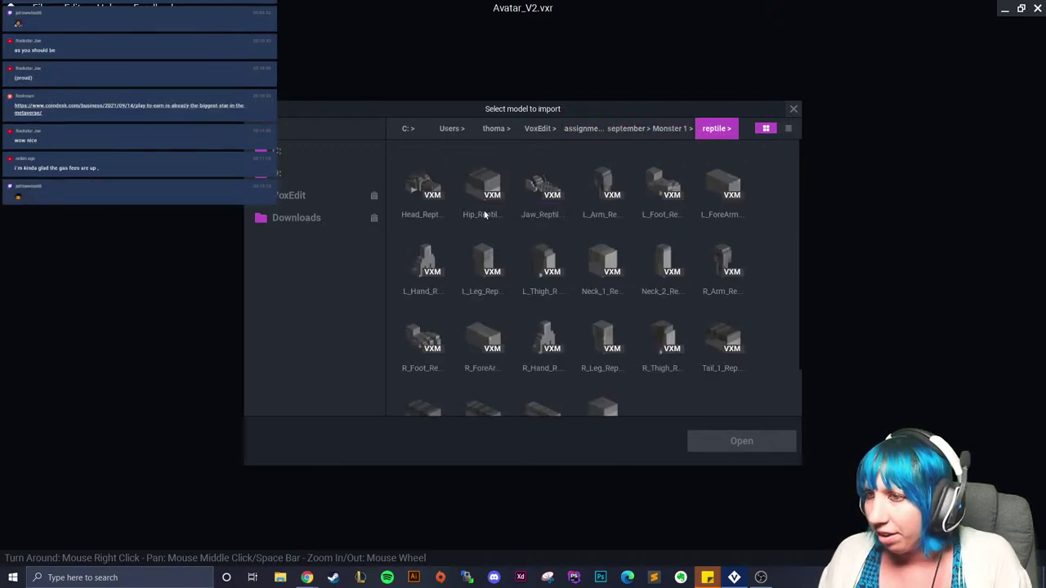
{"action": "left_click", "coordinate": [671, 129]}
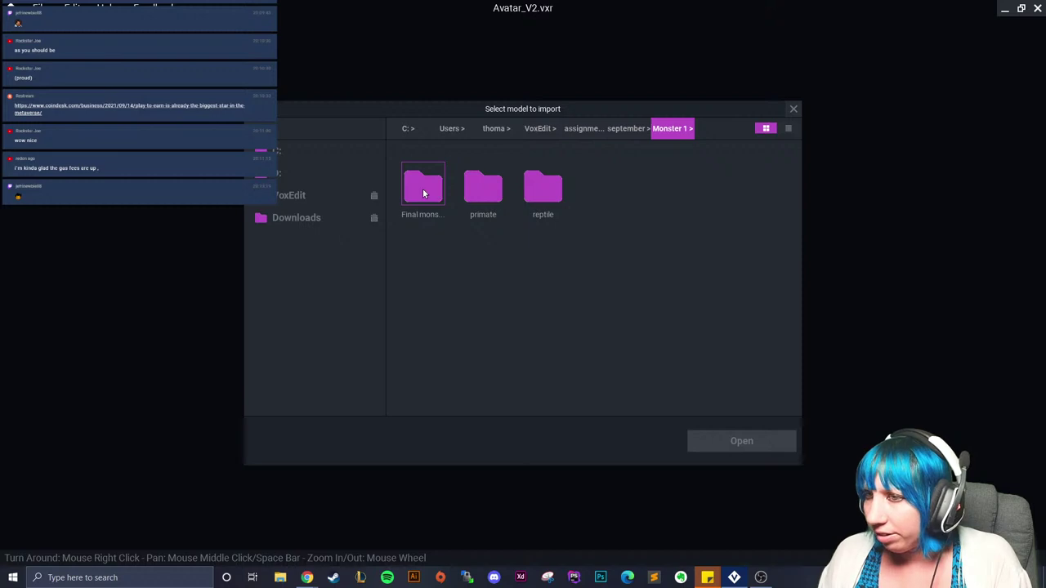
{"action": "double_click", "coordinate": [438, 193]}
{"action": "left_click", "coordinate": [664, 128]}
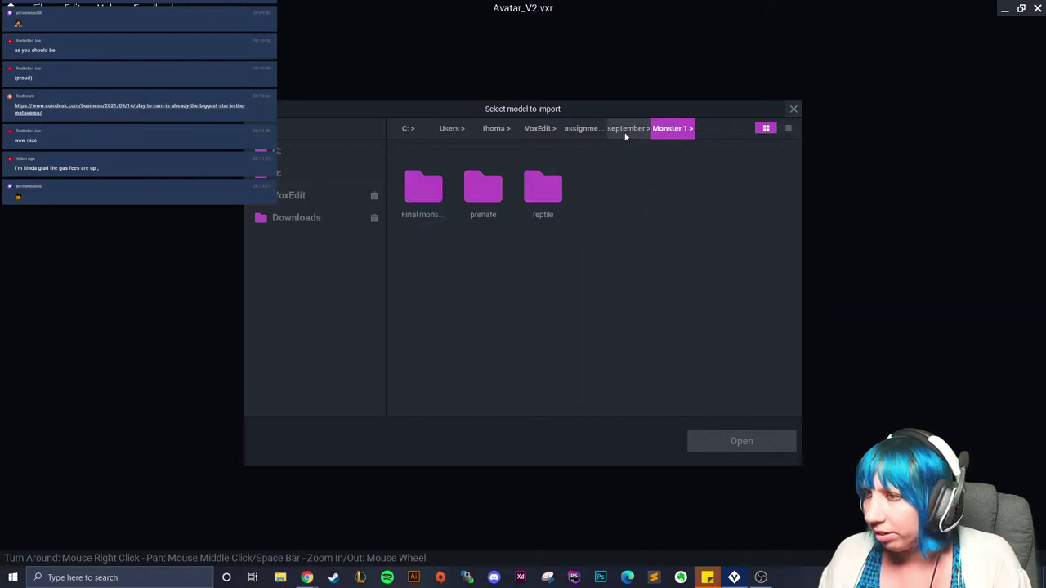
Step: Import the green dragon's Head.vxm from the Final folder of september's monument project into the library
{"action": "left_click", "coordinate": [621, 129]}
{"action": "double_click", "coordinate": [539, 190]}
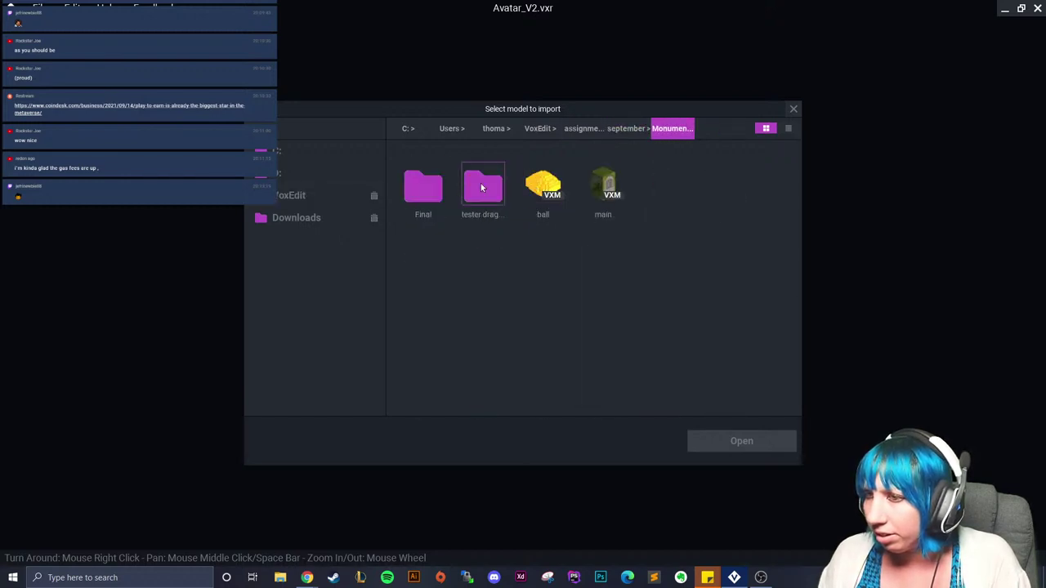
{"action": "double_click", "coordinate": [418, 193]}
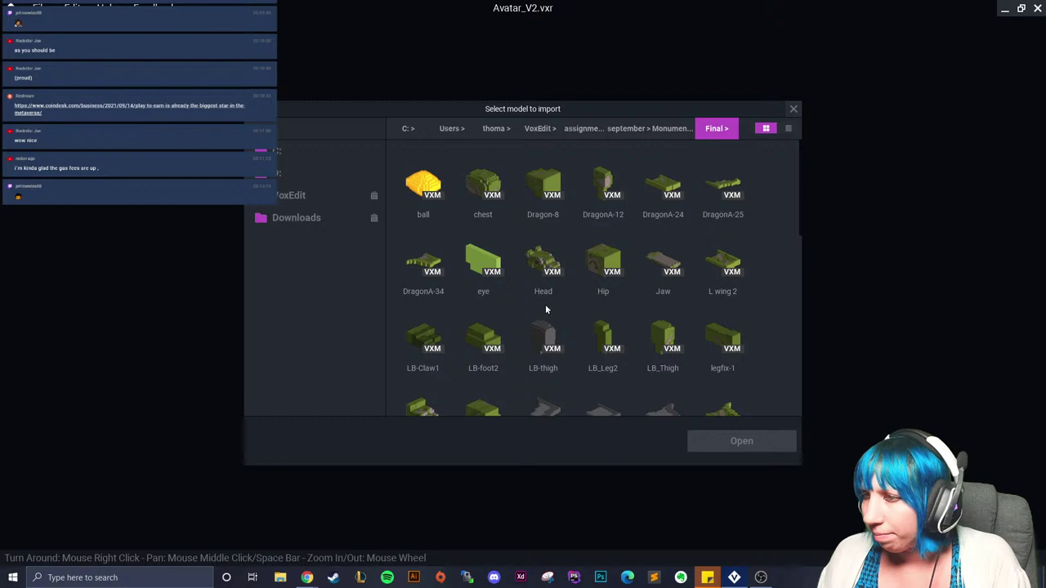
{"action": "left_click", "coordinate": [549, 263]}
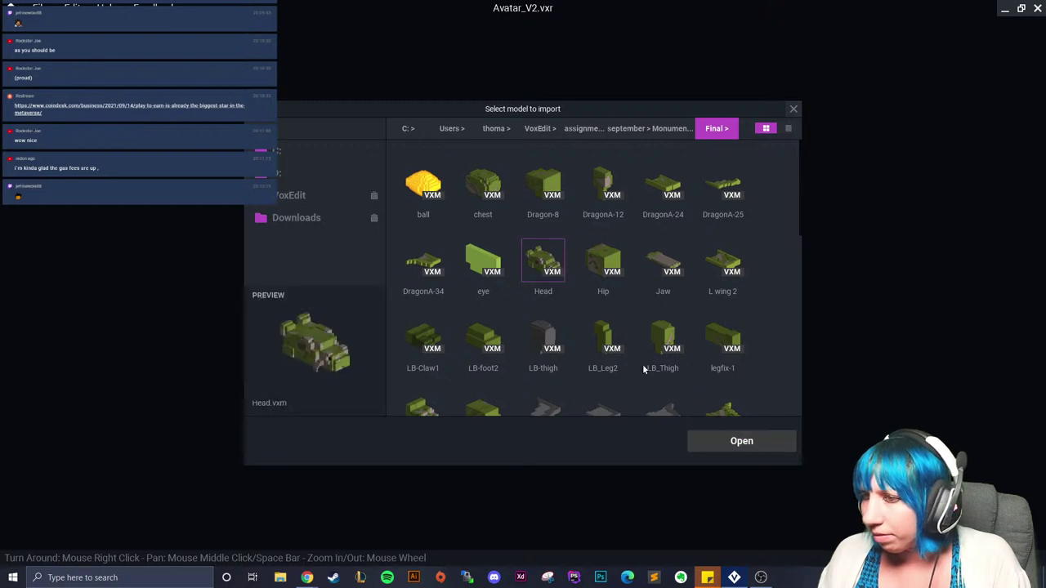
{"action": "left_click", "coordinate": [767, 446]}
Step: Attach the imported dragon Head to the character's head node, inspect it from the side, and open it for voxel editing
{"action": "left_click_drag", "start_coordinate": [1020, 231], "coordinate": [130, 204]}
{"action": "right_click_drag", "start_coordinate": [541, 238], "coordinate": [511, 301]}
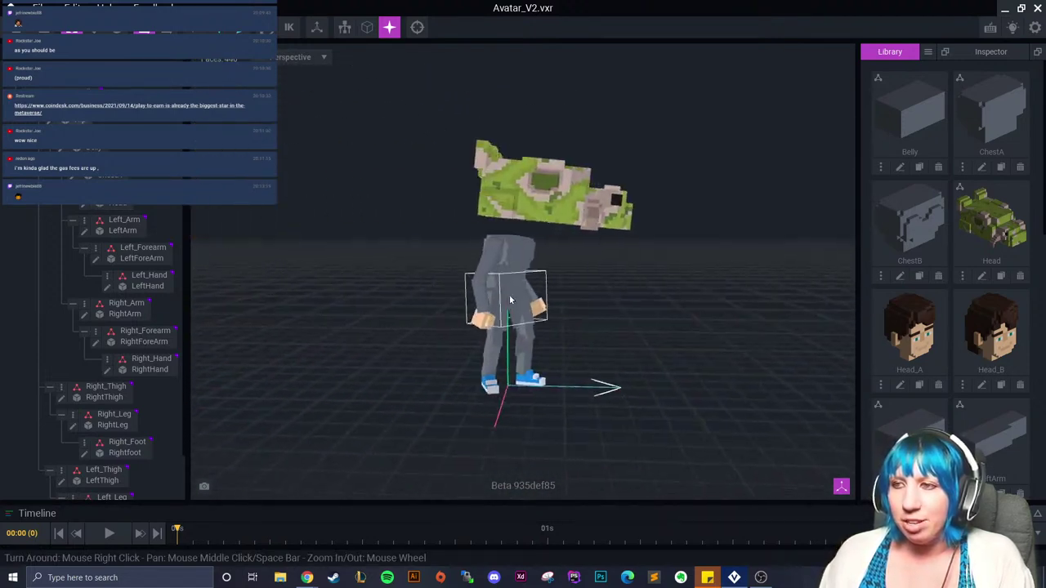
{"action": "scroll", "coordinate": [512, 301], "scroll_direction": "down", "scroll_amount": 1}
{"action": "scroll", "coordinate": [516, 296], "scroll_direction": "up", "scroll_amount": 4}
{"action": "middle_click_drag", "start_coordinate": [565, 205], "coordinate": [515, 336]}
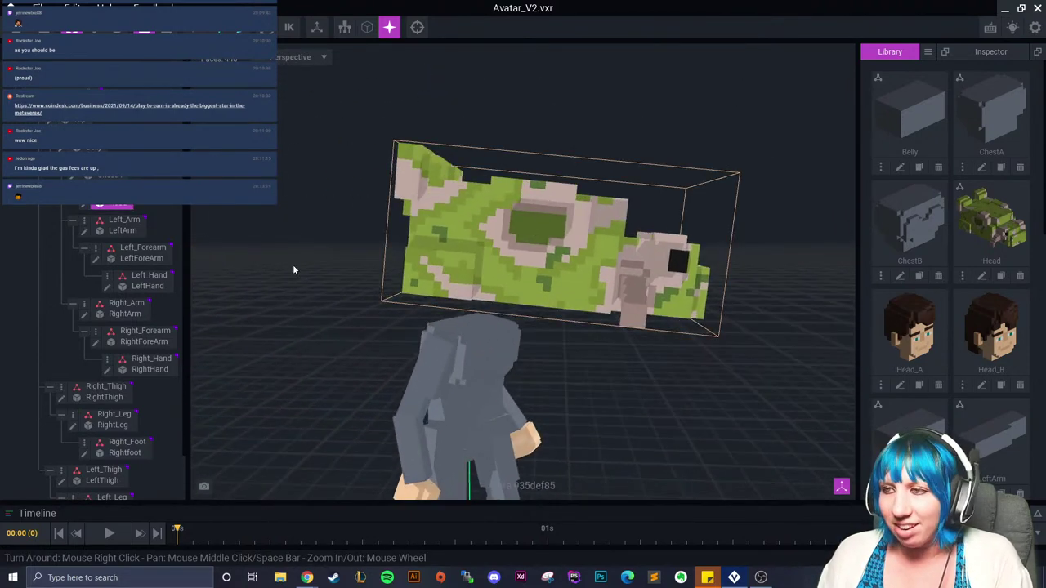
{"action": "left_click", "coordinate": [85, 204]}
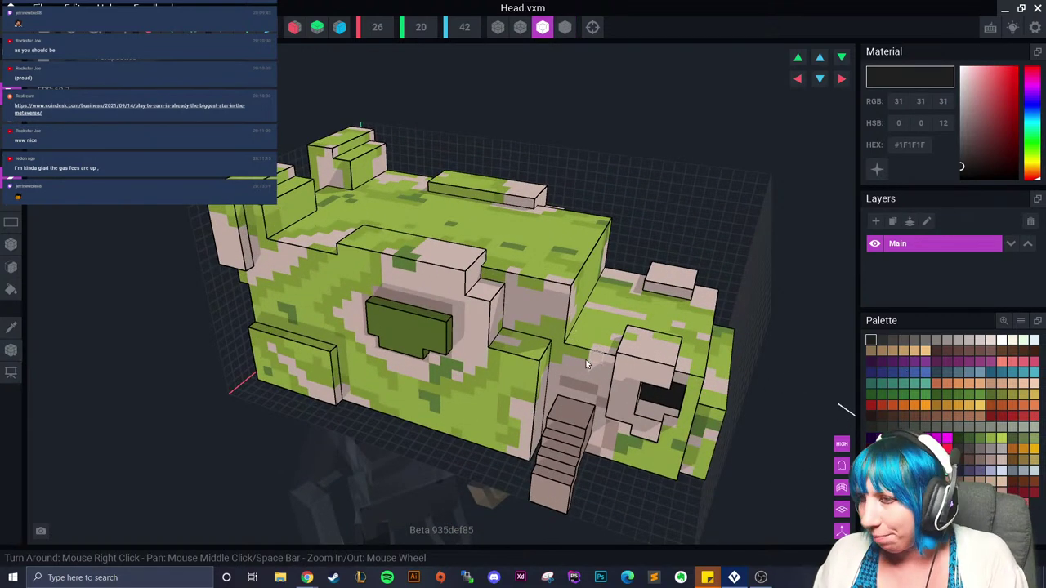
Step: Look over the dragon head, then close the Head model and Avatar_V2.vxr without saving changes
{"action": "right_click_drag", "start_coordinate": [586, 360], "coordinate": [553, 361]}
{"action": "scroll", "coordinate": [555, 361], "scroll_direction": "up", "scroll_amount": 2}
{"action": "right_click_drag", "start_coordinate": [423, 347], "coordinate": [408, 326]}
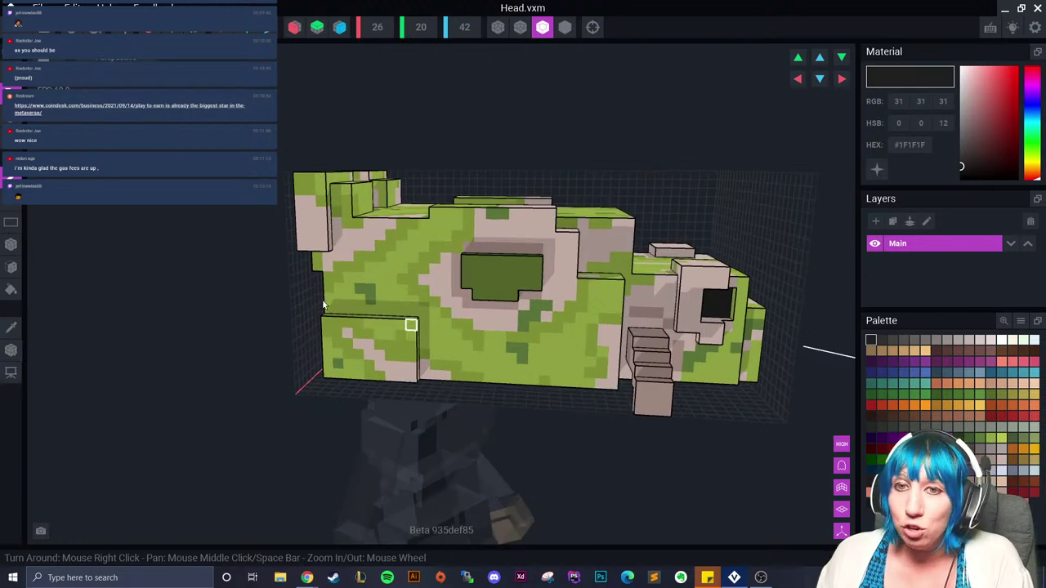
{"action": "right_click_drag", "start_coordinate": [275, 343], "coordinate": [403, 308]}
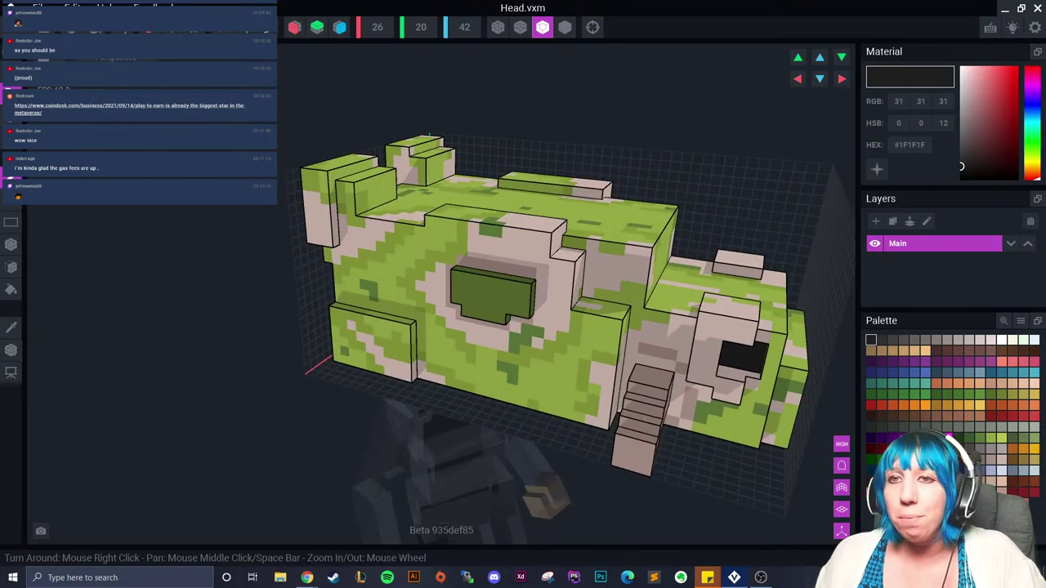
{"action": "left_click", "coordinate": [11, 7]}
{"action": "left_click", "coordinate": [522, 211]}
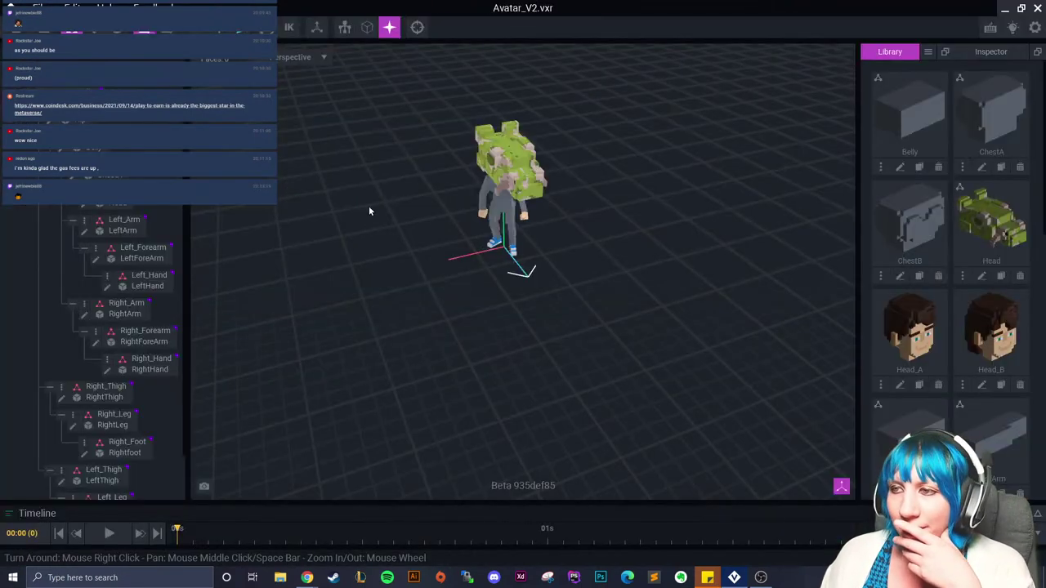
{"action": "right_click_drag", "start_coordinate": [480, 194], "coordinate": [481, 187]}
{"action": "left_click", "coordinate": [11, 8]}
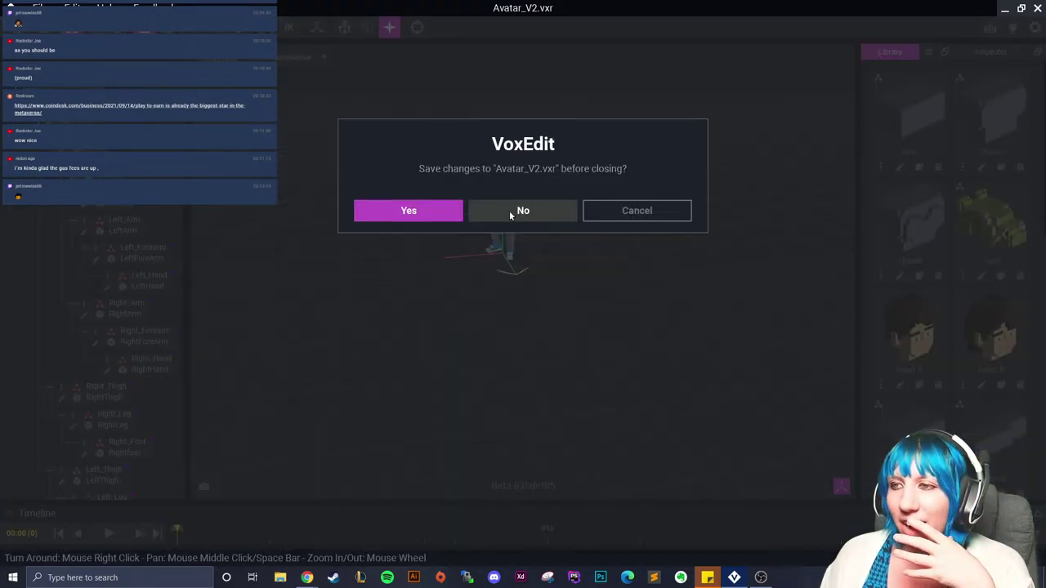
{"action": "left_click", "coordinate": [509, 211]}
Step: Start a new asset from the Giant Human template and choose the tavern peeps folder in the VoxEdit Sandbox stream directory as its location
{"action": "left_click", "coordinate": [151, 240]}
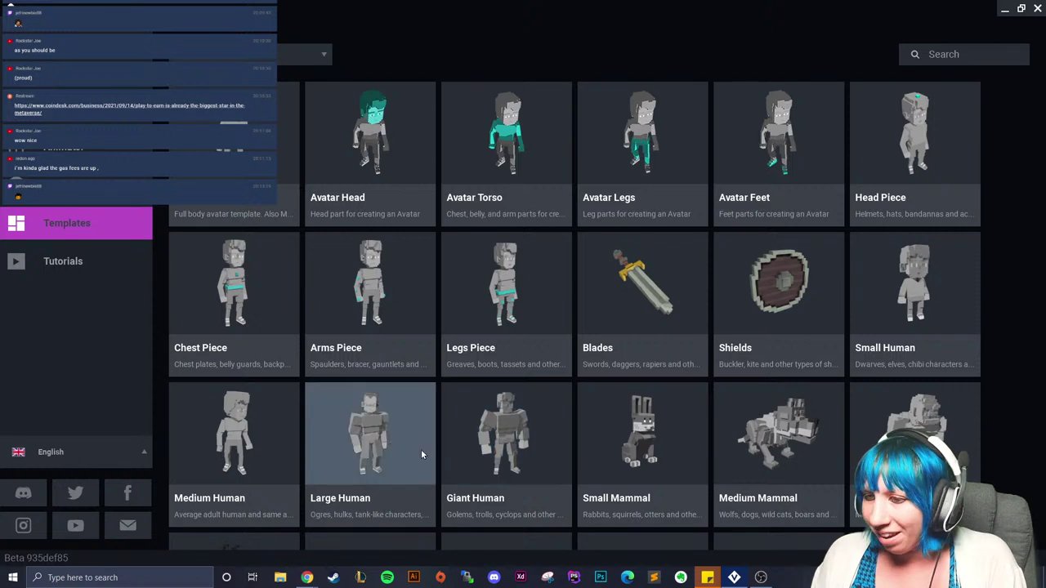
{"action": "left_click", "coordinate": [512, 441]}
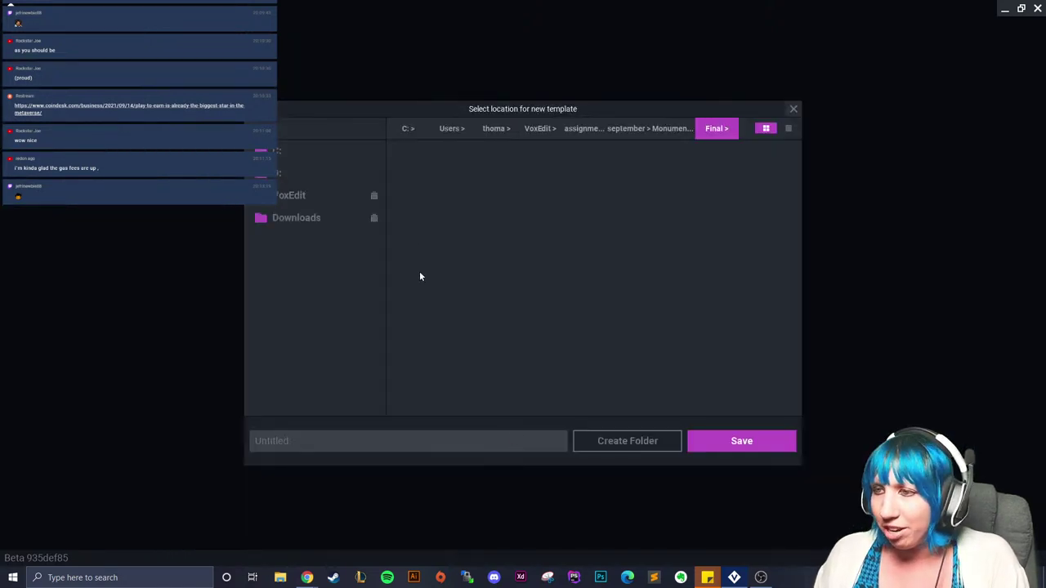
{"action": "left_click", "coordinate": [298, 196]}
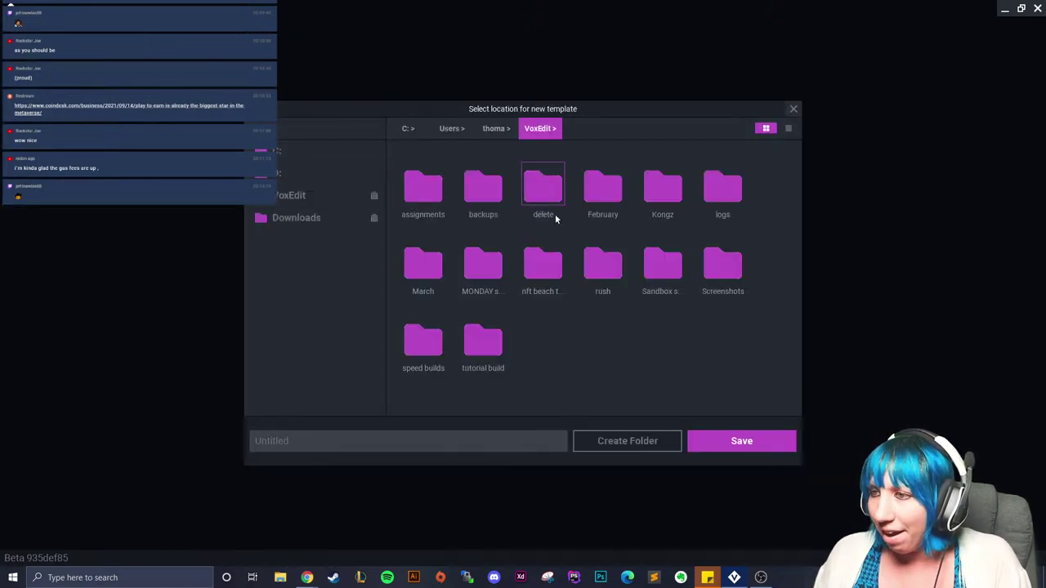
{"action": "double_click", "coordinate": [657, 265]}
{"action": "double_click", "coordinate": [599, 274]}
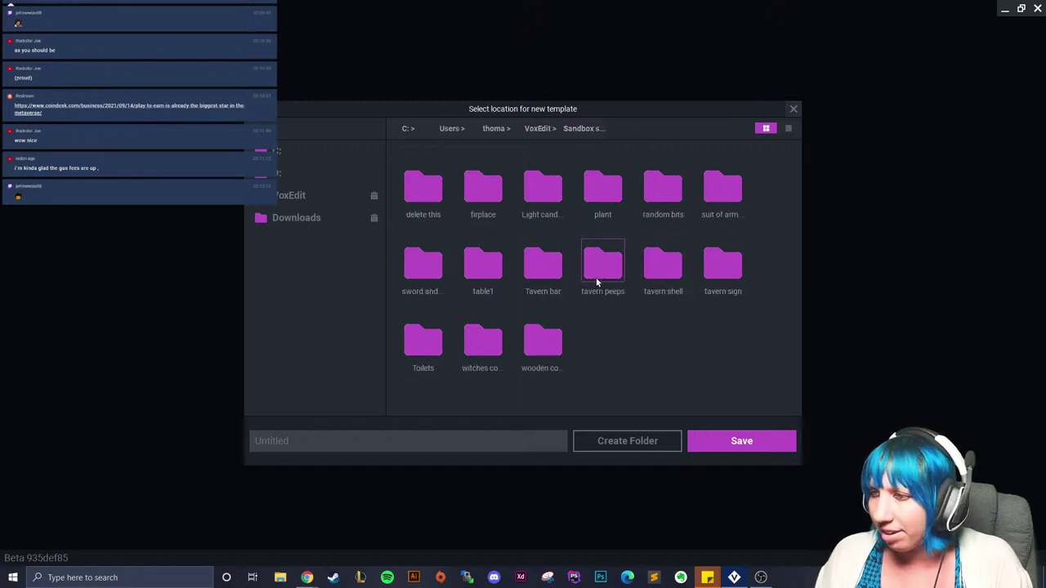
{"action": "double_click", "coordinate": [588, 196]}
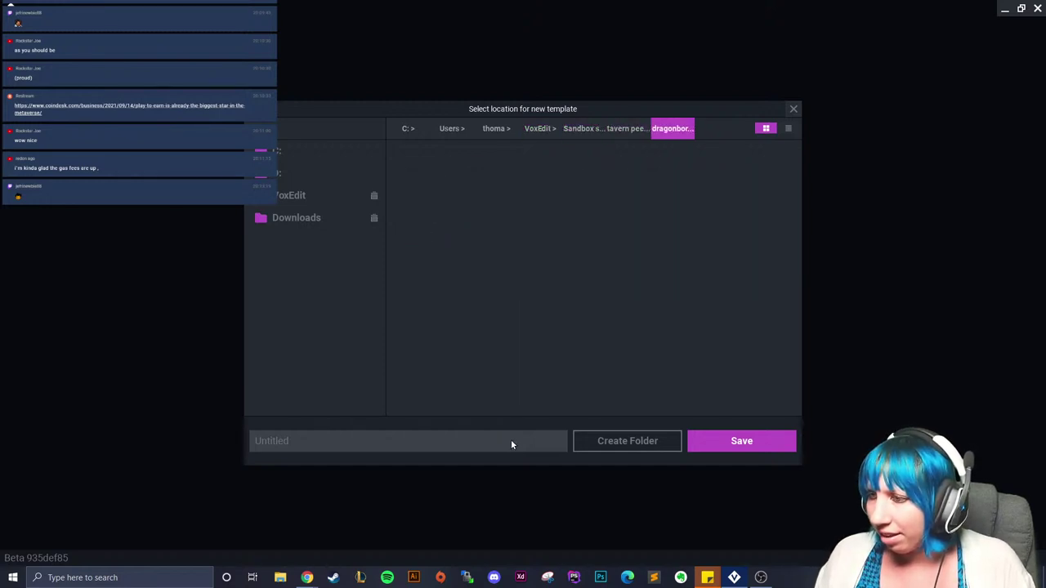
{"action": "left_click", "coordinate": [628, 129]}
Step: Save the new template as dragonborn large and close the created giant human project
{"action": "left_click", "coordinate": [464, 441]}
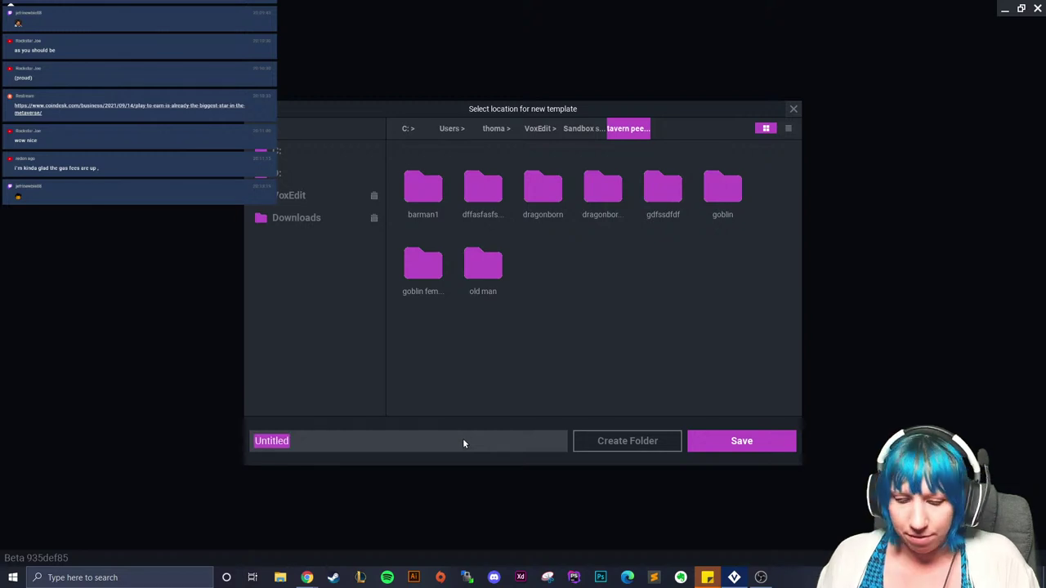
{"action": "type", "text": "dragon"}
{"action": "key", "text": "BackSpace"}
{"action": "type", "text": "born large"}
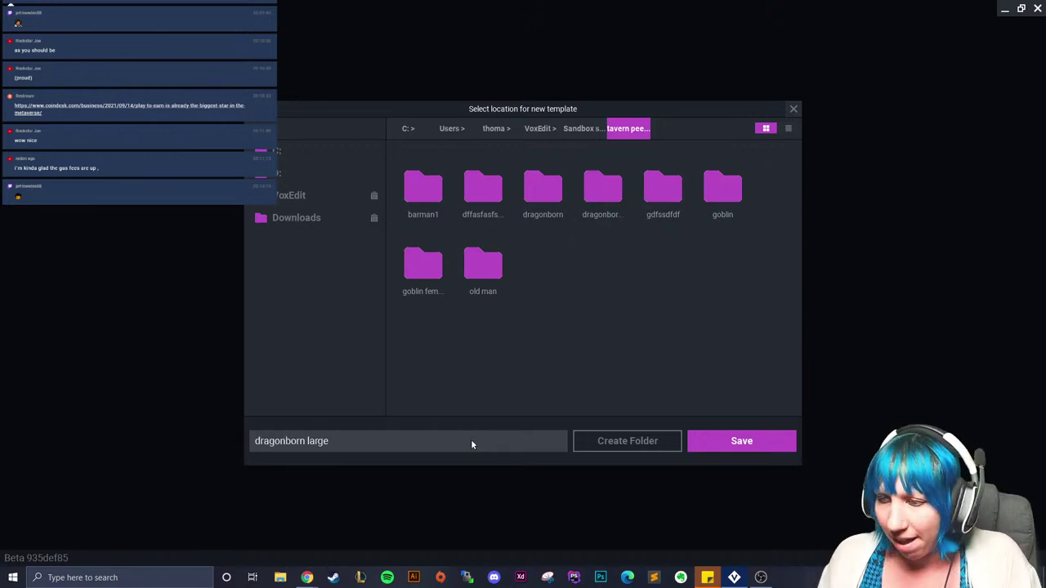
{"action": "left_click", "coordinate": [715, 441]}
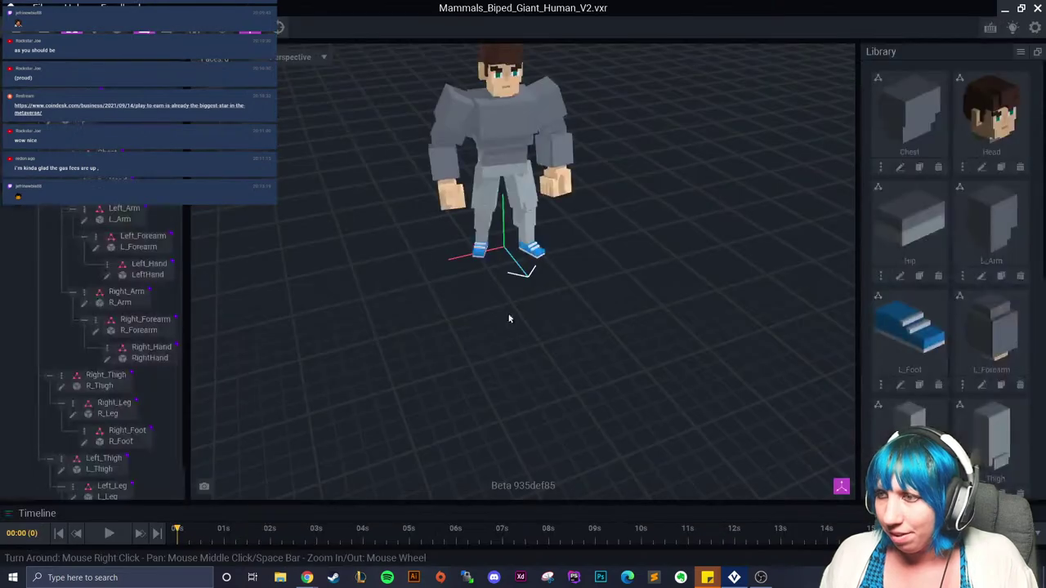
{"action": "left_click", "coordinate": [17, 11]}
{"action": "left_click", "coordinate": [388, 210]}
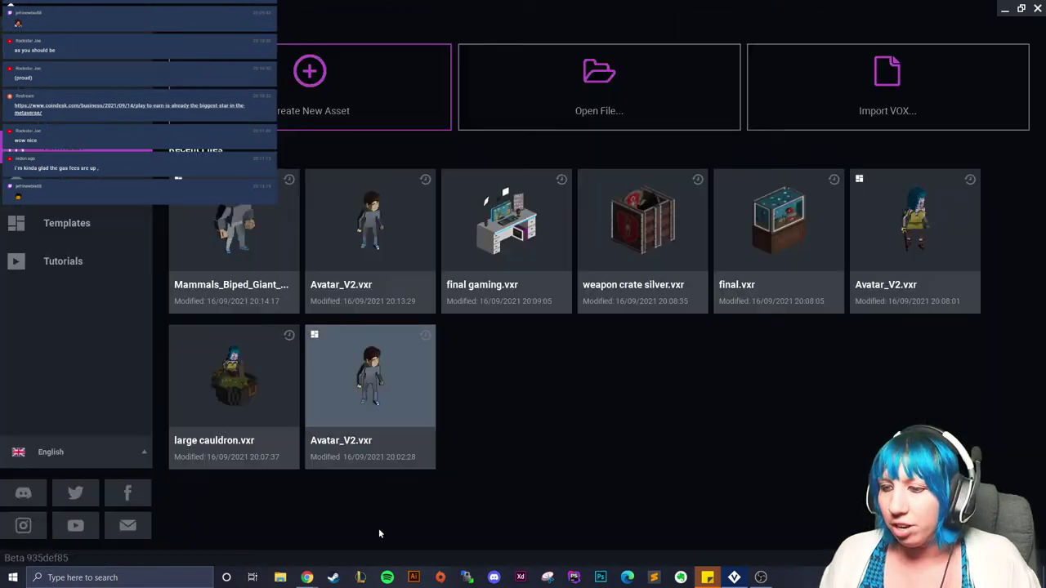
Step: Switch to File Explorer and open the tavern peeps folder inside Sandbox stream in the C: drive's user VoxEdit directory
{"action": "left_click", "coordinate": [280, 578]}
{"action": "scroll", "coordinate": [307, 355], "scroll_direction": "down", "scroll_amount": 1}
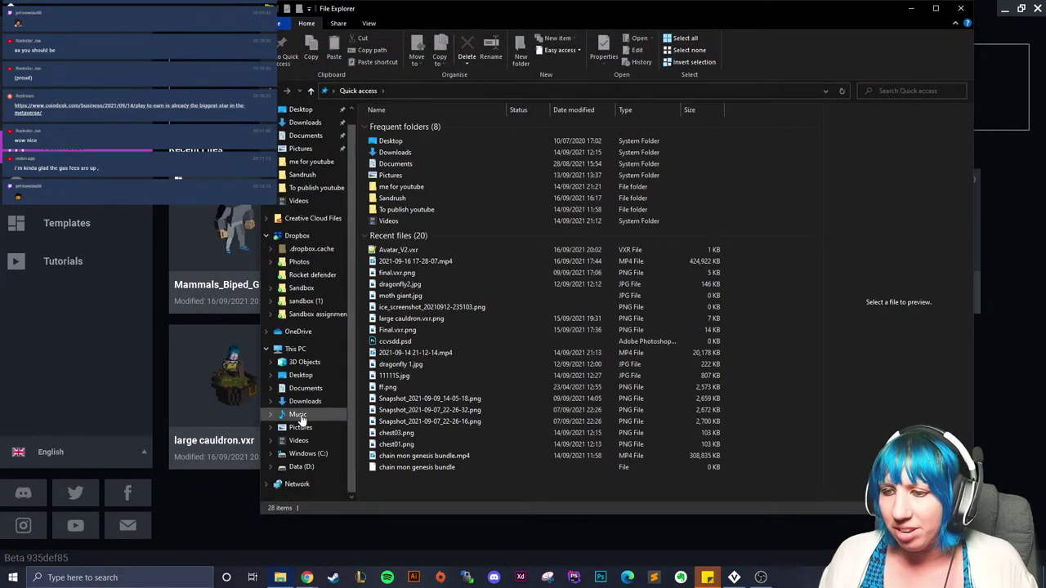
{"action": "left_click", "coordinate": [302, 467]}
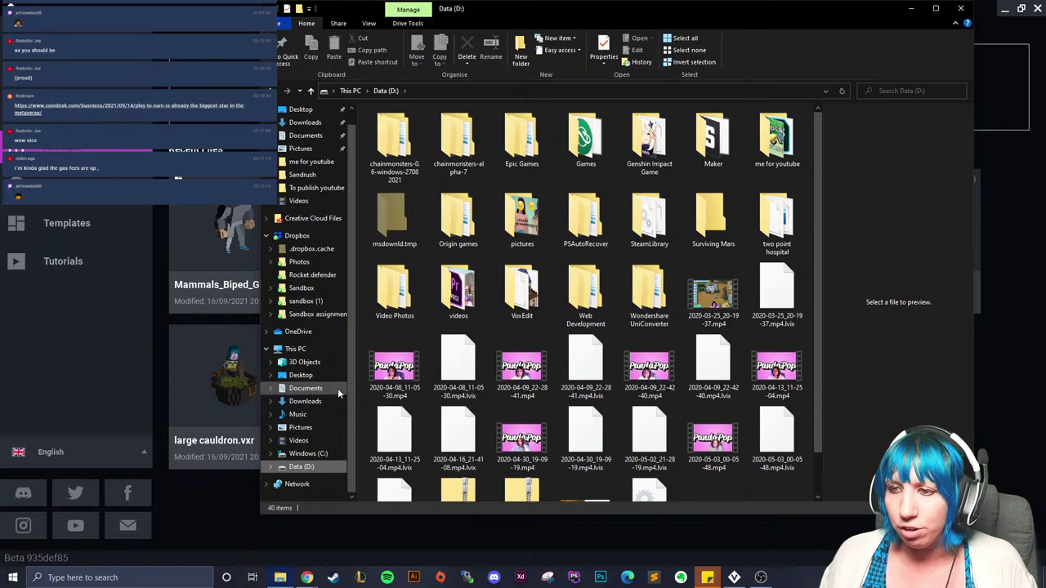
{"action": "left_click", "coordinate": [308, 453]}
{"action": "double_click", "coordinate": [397, 239]}
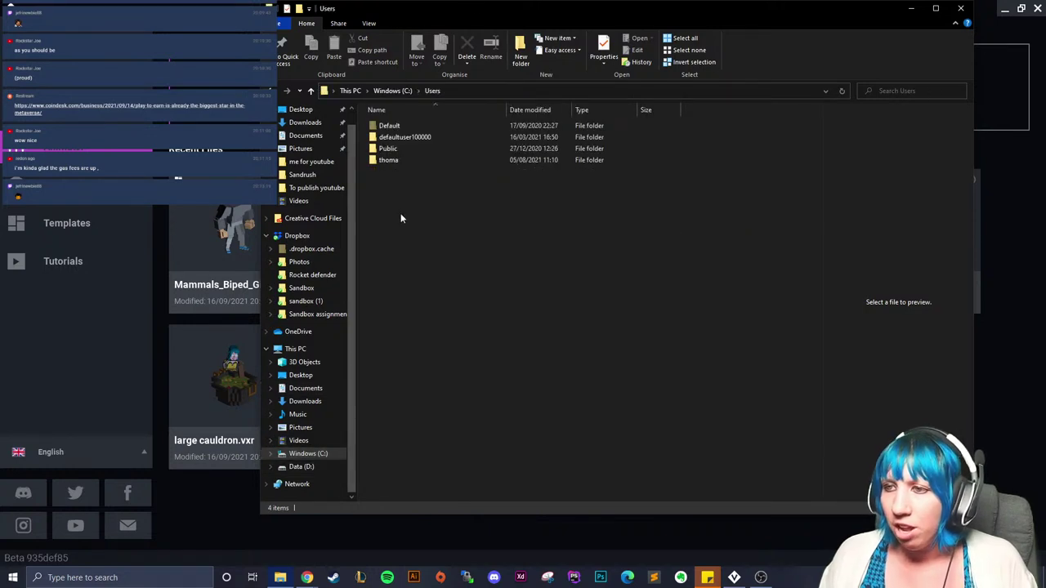
{"action": "double_click", "coordinate": [406, 161]}
{"action": "scroll", "coordinate": [433, 268], "scroll_direction": "down", "scroll_amount": 3}
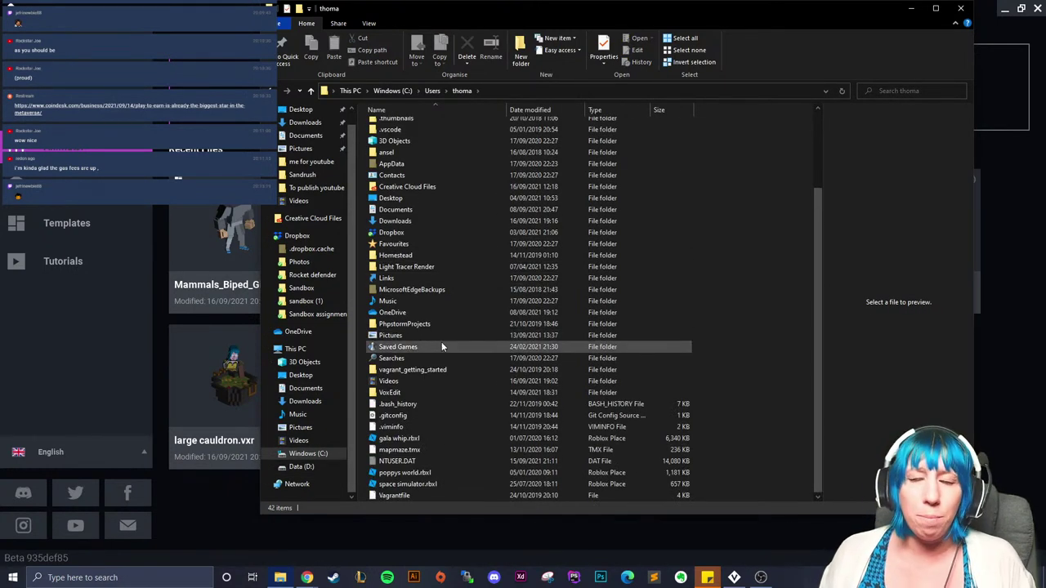
{"action": "double_click", "coordinate": [391, 393]}
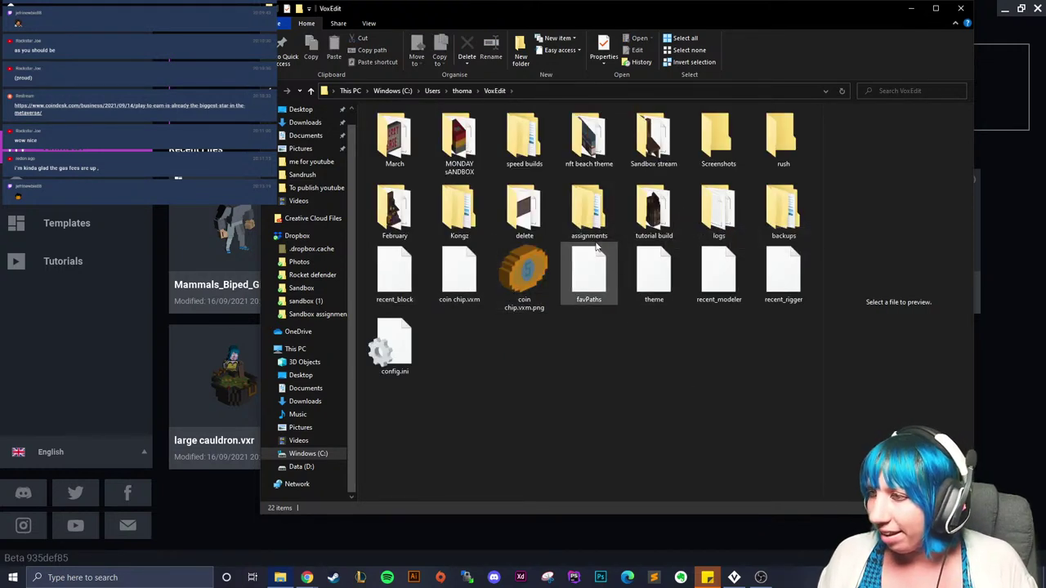
{"action": "double_click", "coordinate": [656, 141]}
{"action": "double_click", "coordinate": [529, 210]}
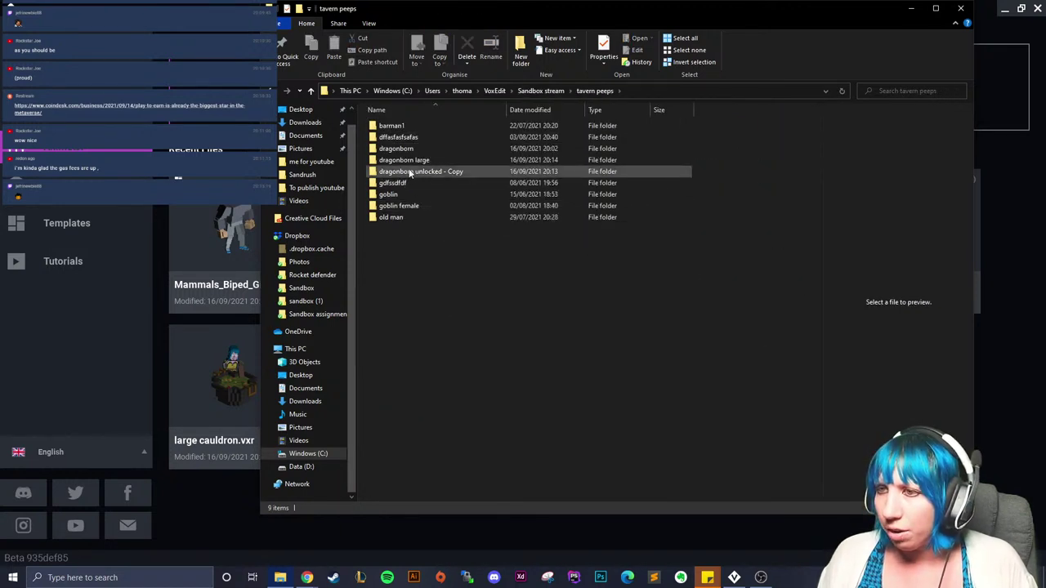
Step: Delete the dragonborn unlocked - Copy and dragonborn folders from tavern peeps
{"action": "left_click", "coordinate": [417, 175]}
{"action": "key", "text": "Delete"}
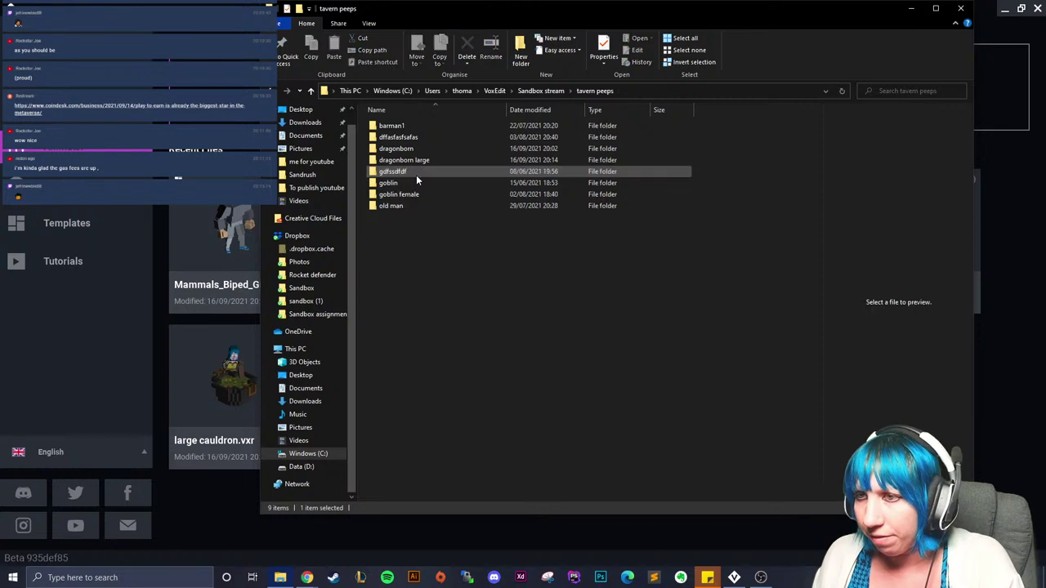
{"action": "left_click", "coordinate": [418, 149]}
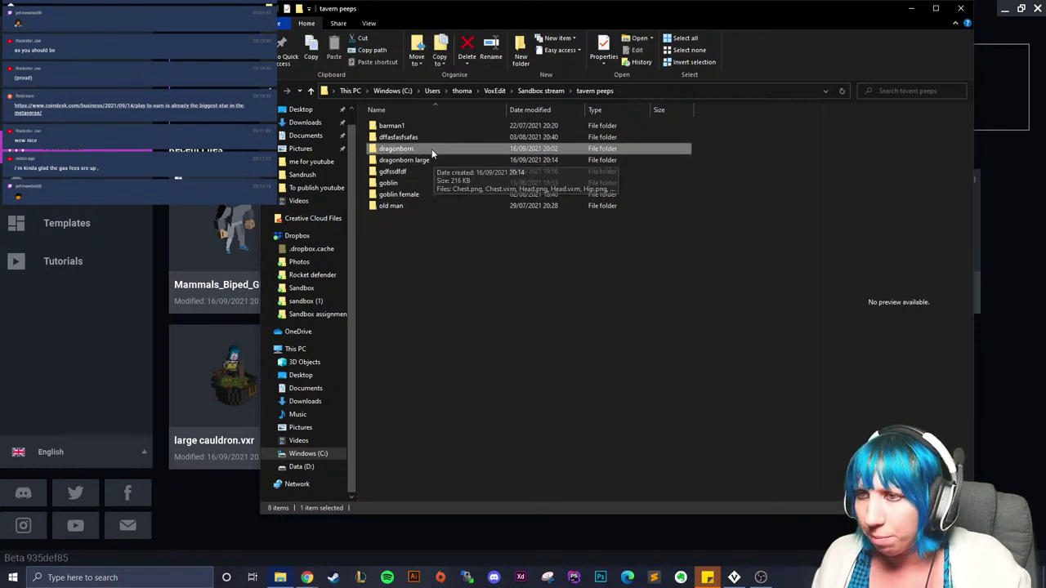
{"action": "key", "text": "Delete"}
Step: Duplicate the dragonborn large folder within tavern peeps and rename the duplicate dragonborn large unlocked - Copy
{"action": "left_click", "coordinate": [443, 148]}
{"action": "right_click", "coordinate": [437, 149]}
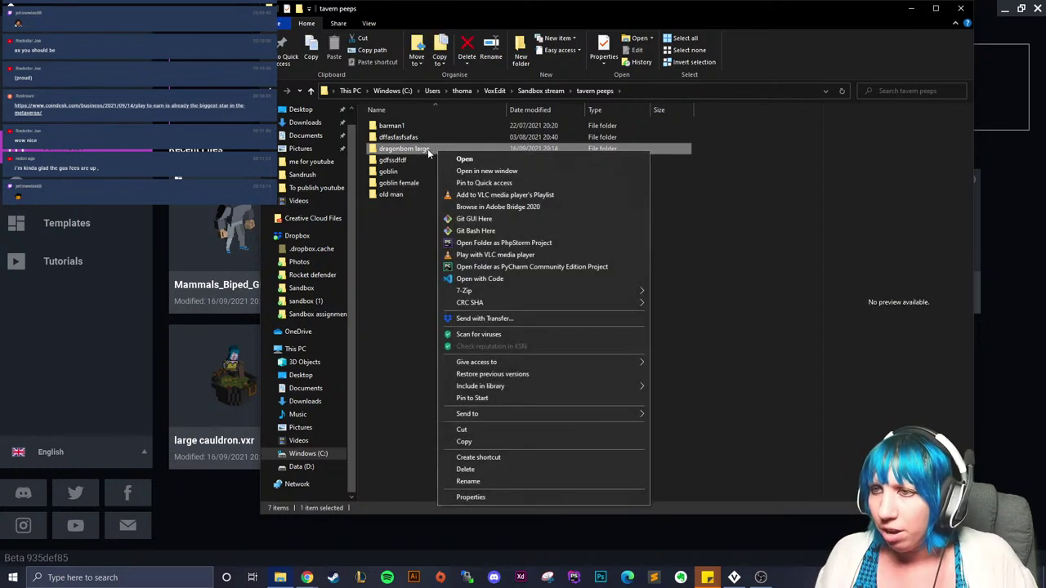
{"action": "left_click", "coordinate": [474, 441]}
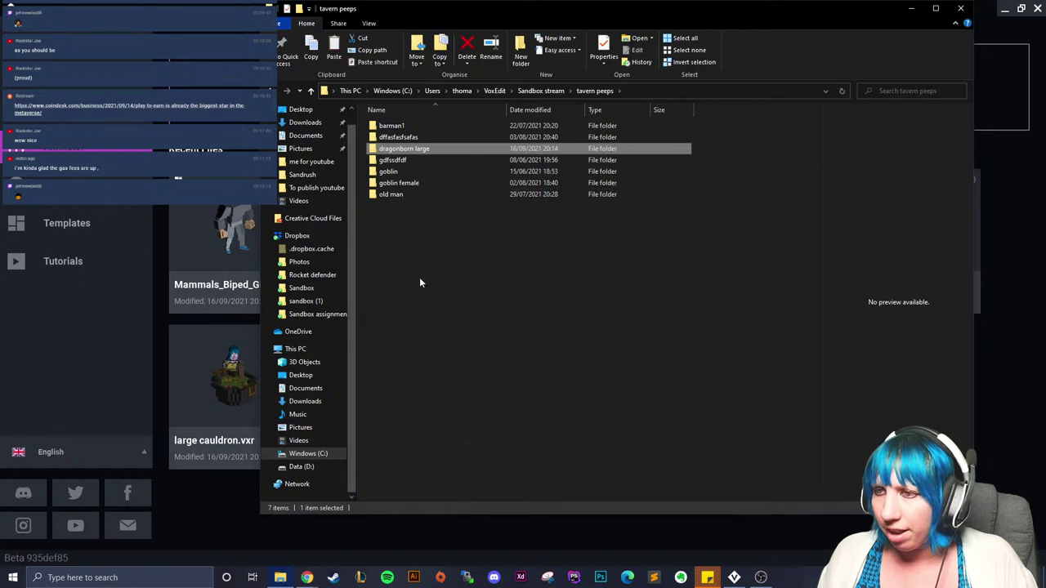
{"action": "right_click", "coordinate": [423, 276]}
{"action": "left_click", "coordinate": [446, 351]}
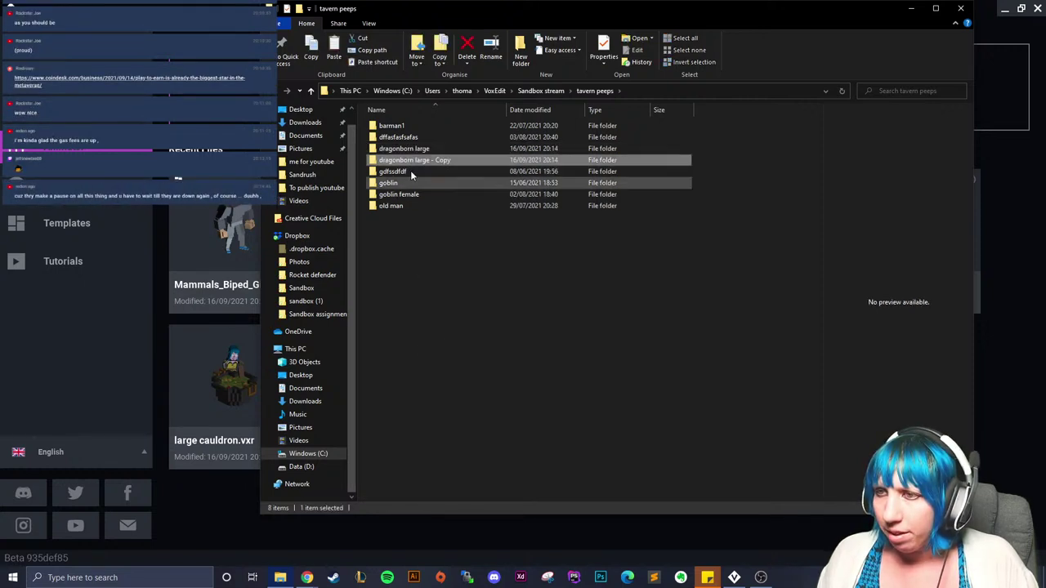
{"action": "left_click", "coordinate": [420, 161]}
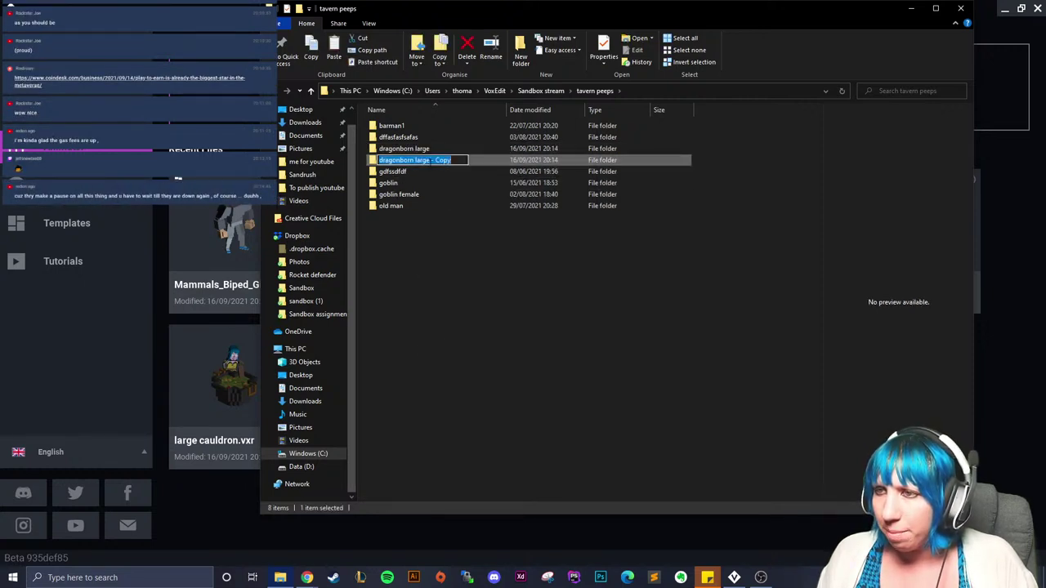
{"action": "left_click", "coordinate": [430, 160]}
{"action": "type", "text": "unlocked"}
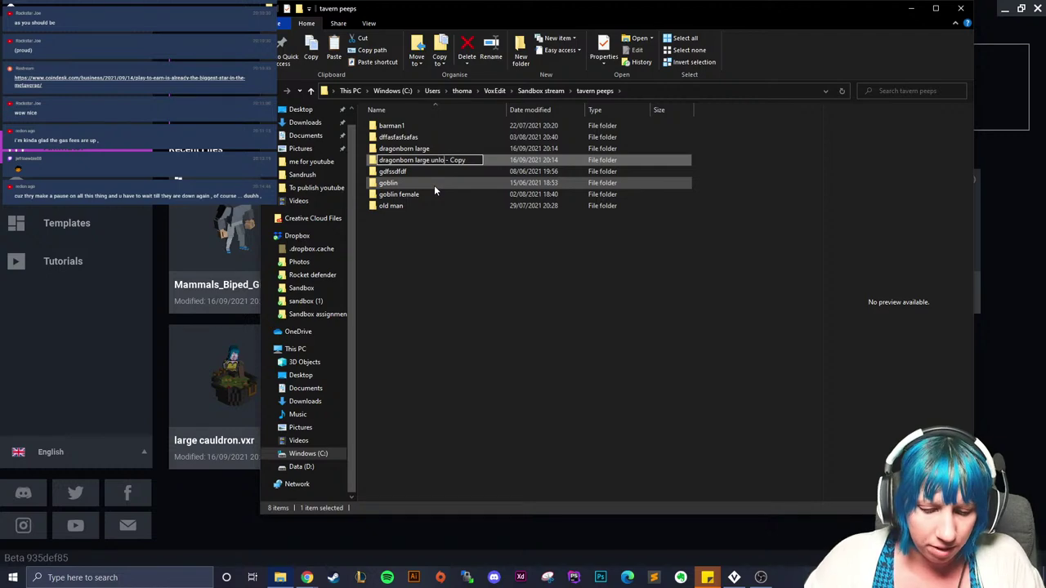
{"action": "key", "text": "Return"}
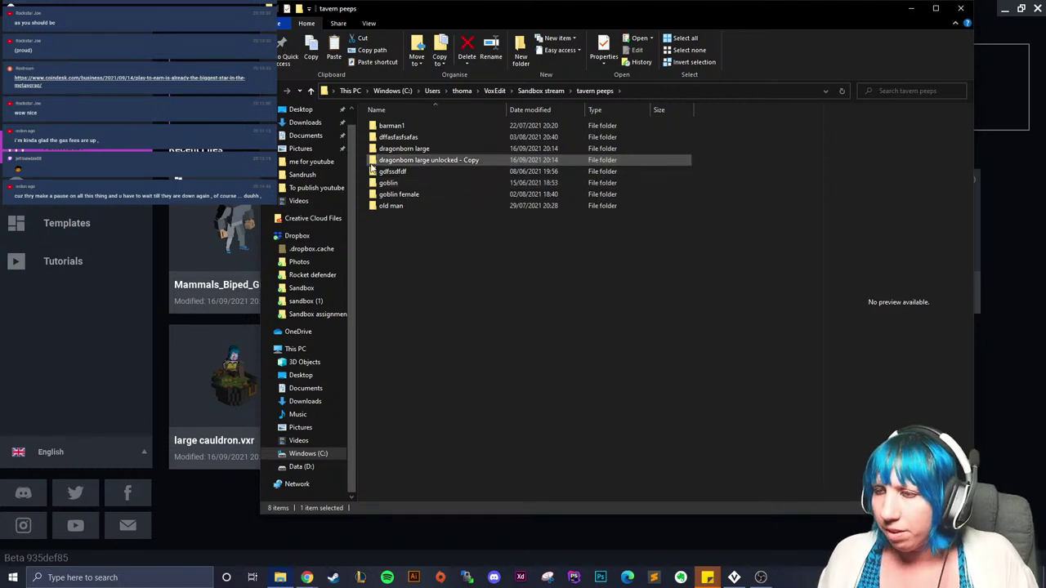
Step: Open Mammals_Biped_Giant_Human_V2.vxr from the dragonborn large unlocked - Copy folder in Notepad++
{"action": "double_click", "coordinate": [413, 160]}
{"action": "scroll", "coordinate": [441, 319], "scroll_direction": "down", "scroll_amount": 2}
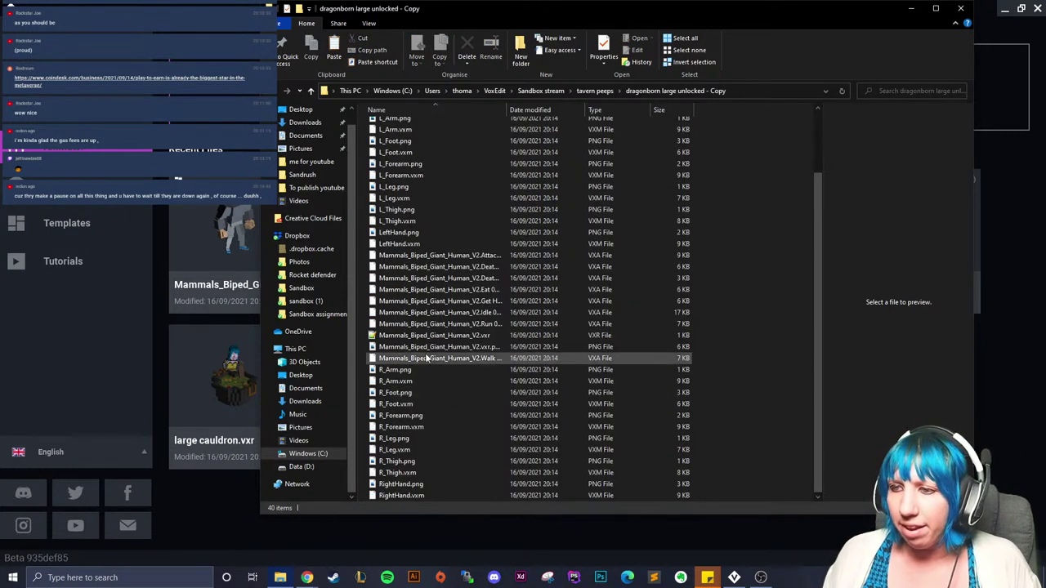
{"action": "scroll", "coordinate": [441, 342], "scroll_direction": "down", "scroll_amount": 1}
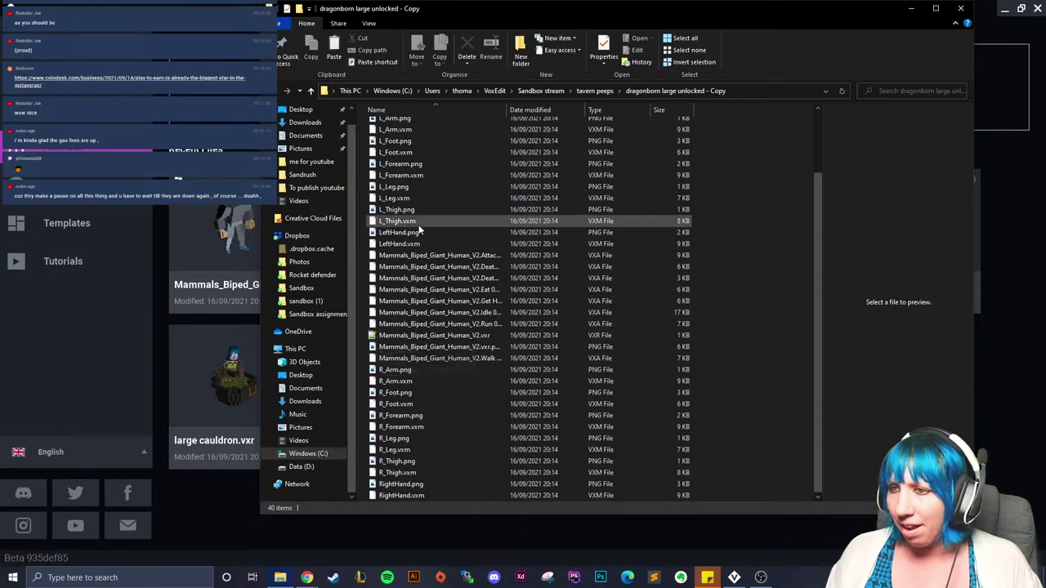
{"action": "double_click", "coordinate": [400, 336]}
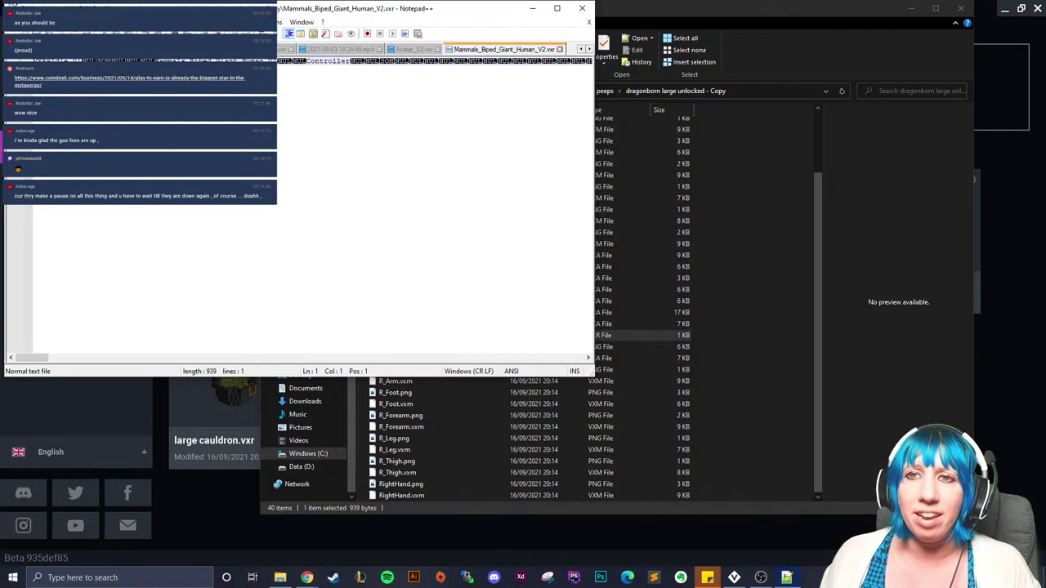
{"action": "key", "text": "ctrl+a"}
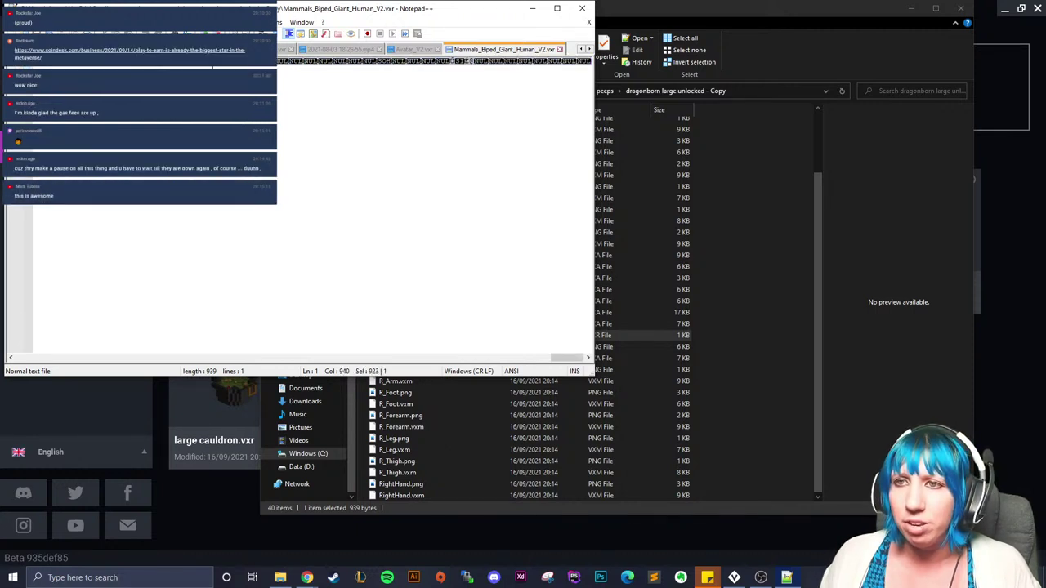
{"action": "left_click", "coordinate": [359, 297]}
{"action": "left_click_drag", "start_coordinate": [572, 358], "coordinate": [33, 327]}
{"action": "left_click_drag", "start_coordinate": [566, 357], "coordinate": [18, 360]}
Step: Delete the 28 characters from column 17 to column 45 of the file's single line, save the file and close Notepad++
{"action": "left_click", "coordinate": [278, 63]}
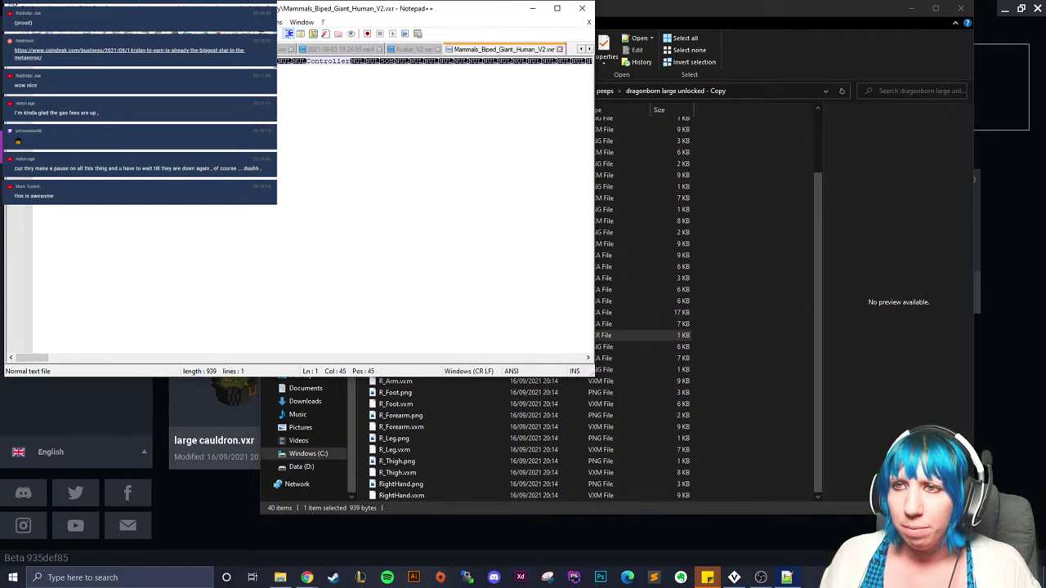
{"action": "left_click_drag", "start_coordinate": [273, 63], "coordinate": [269, 63]}
{"action": "key", "text": "shift+Left"}
{"action": "key", "text": "shift+Left"}
{"action": "key", "text": "shift+Left"}
{"action": "key", "text": "shift+Left"}
{"action": "key", "text": "shift+Left"}
{"action": "key", "text": "shift+Left"}
{"action": "key", "text": "shift+Left"}
{"action": "key", "text": "shift+Left"}
{"action": "key", "text": "shift+Left"}
{"action": "key", "text": "shift+Left"}
{"action": "key", "text": "shift+Left"}
{"action": "key", "text": "shift+Left"}
{"action": "key", "text": "shift+Left"}
{"action": "key", "text": "shift+Left"}
{"action": "key", "text": "shift+Left"}
{"action": "key", "text": "shift+Left"}
{"action": "key", "text": "shift+Left"}
{"action": "key", "text": "shift+Left"}
{"action": "key", "text": "shift+Left"}
{"action": "key", "text": "shift+Left"}
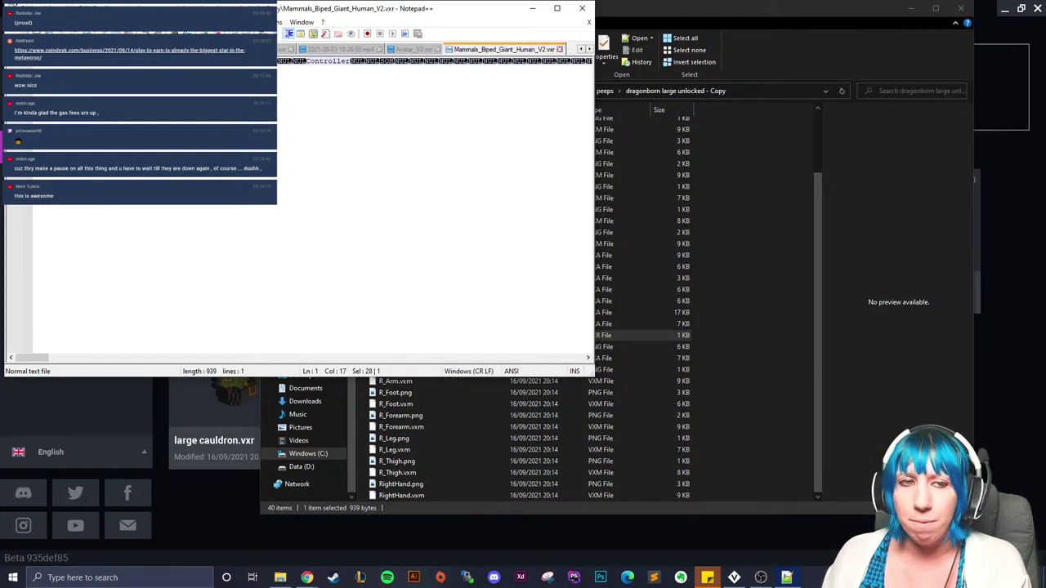
{"action": "key", "text": "Delete"}
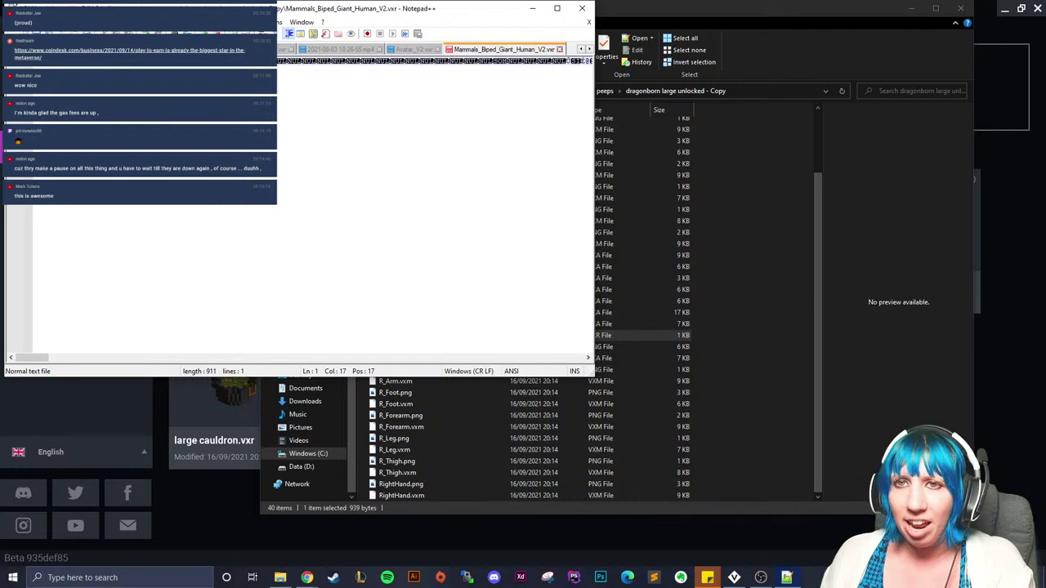
{"action": "key", "text": "ctrl+s"}
{"action": "left_click", "coordinate": [581, 8]}
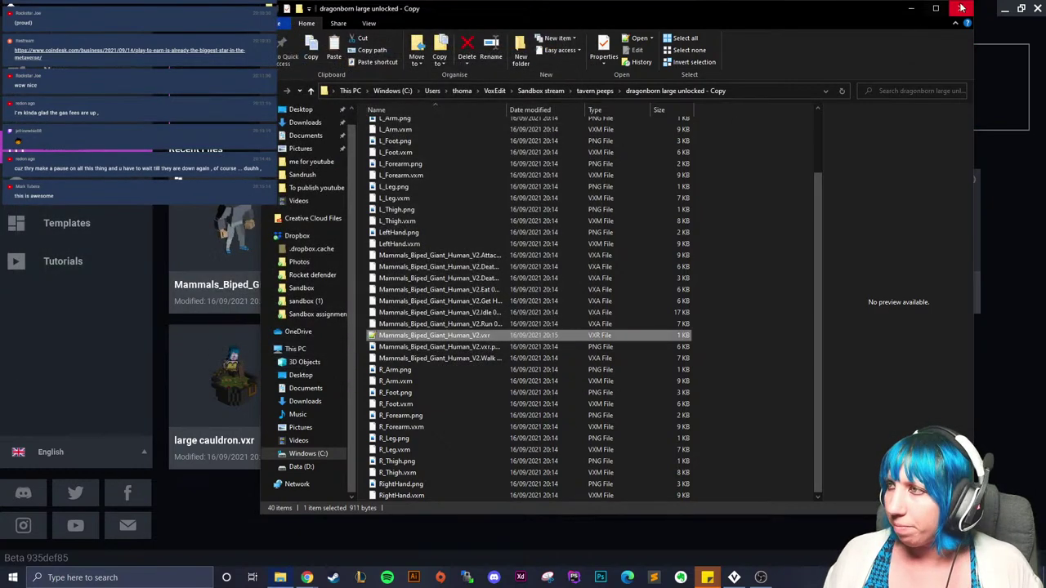
Step: Close File Explorer, open Mammals_Biped_Giant_Human_V2.vxr from the dragonborn large unlocked - Copy folder in VoxEdit, and expand the timeline
{"action": "left_click", "coordinate": [960, 8]}
{"action": "left_click", "coordinate": [594, 89]}
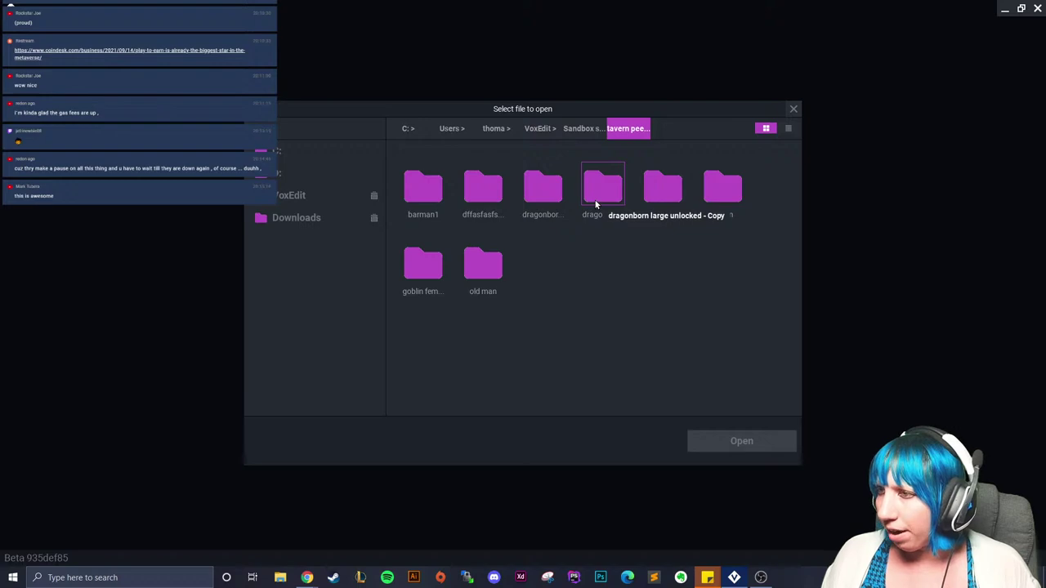
{"action": "double_click", "coordinate": [601, 202]}
{"action": "left_click", "coordinate": [436, 170]}
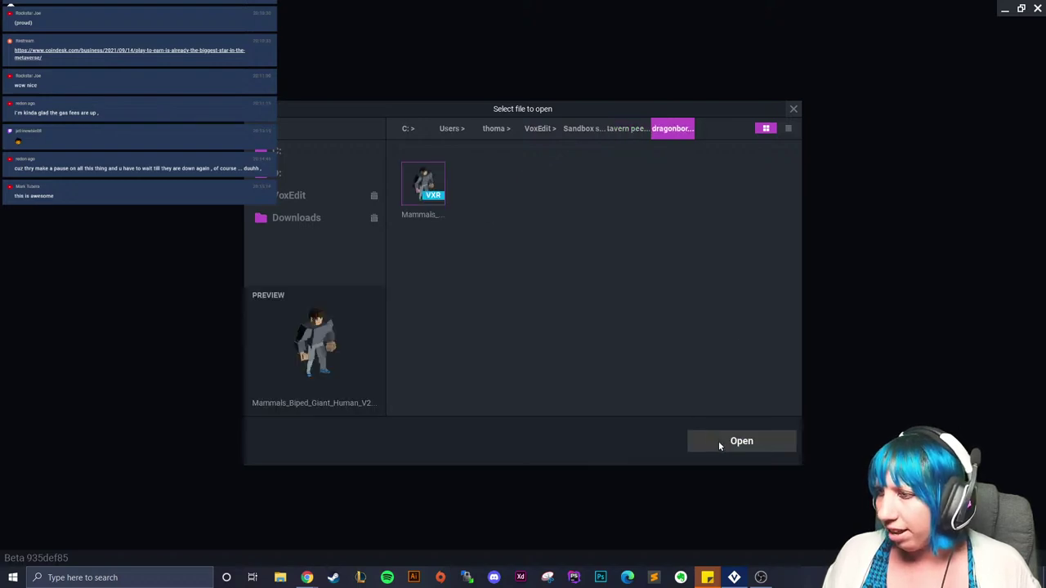
{"action": "left_click", "coordinate": [718, 441]}
{"action": "right_click_drag", "start_coordinate": [535, 252], "coordinate": [535, 252]}
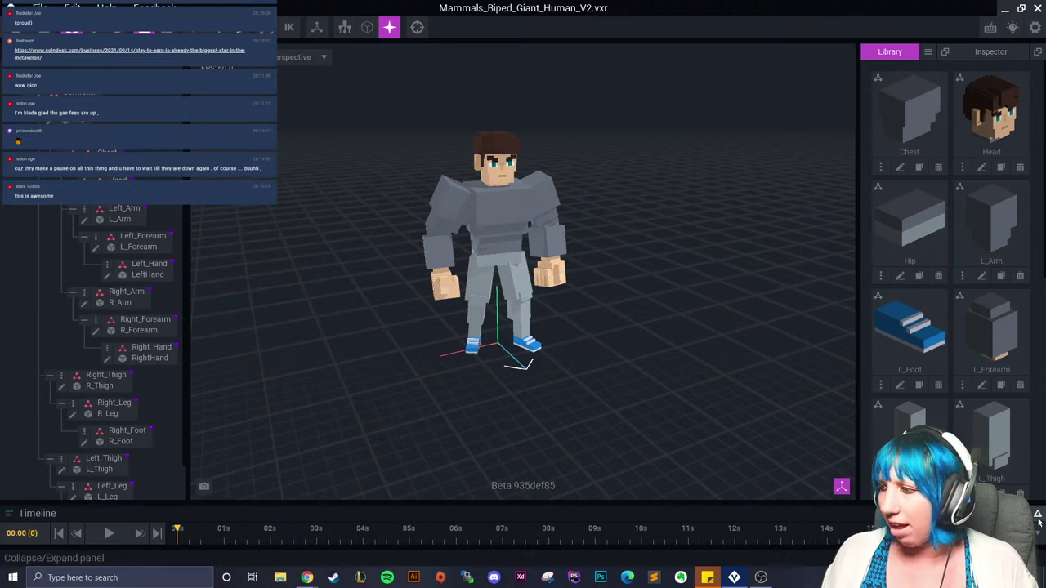
{"action": "left_click", "coordinate": [618, 513]}
{"action": "left_click_drag", "start_coordinate": [186, 379], "coordinate": [168, 405]}
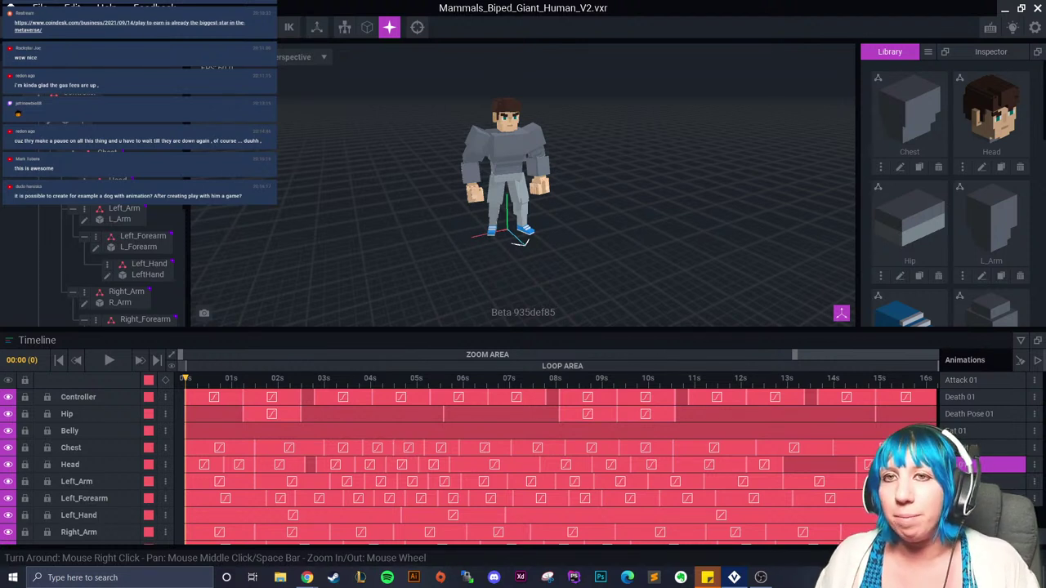
{"action": "left_click", "coordinate": [40, 6]}
{"action": "mouse_move", "coordinate": [105, 97]}
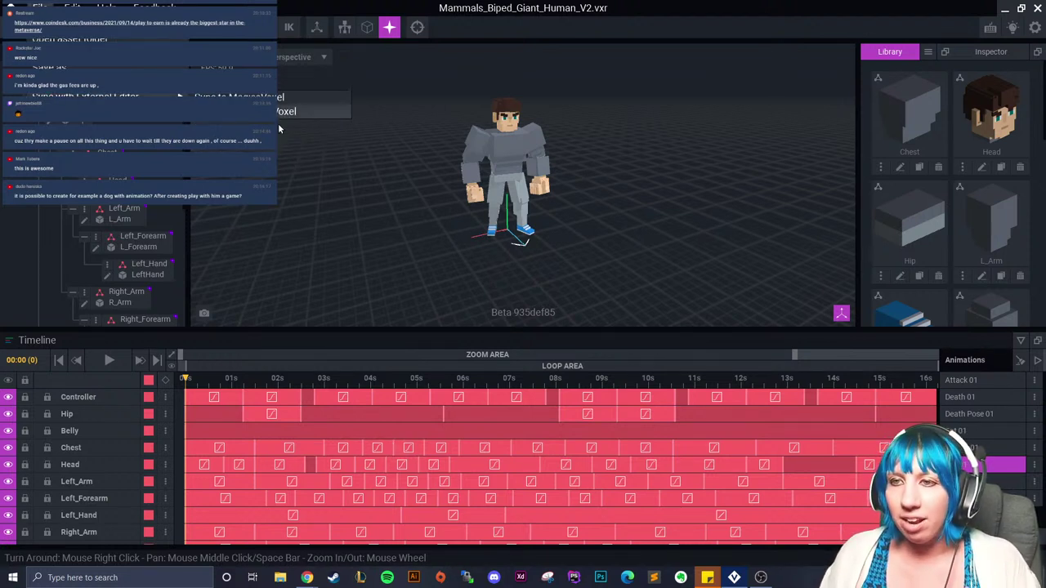
{"action": "left_click", "coordinate": [389, 250]}
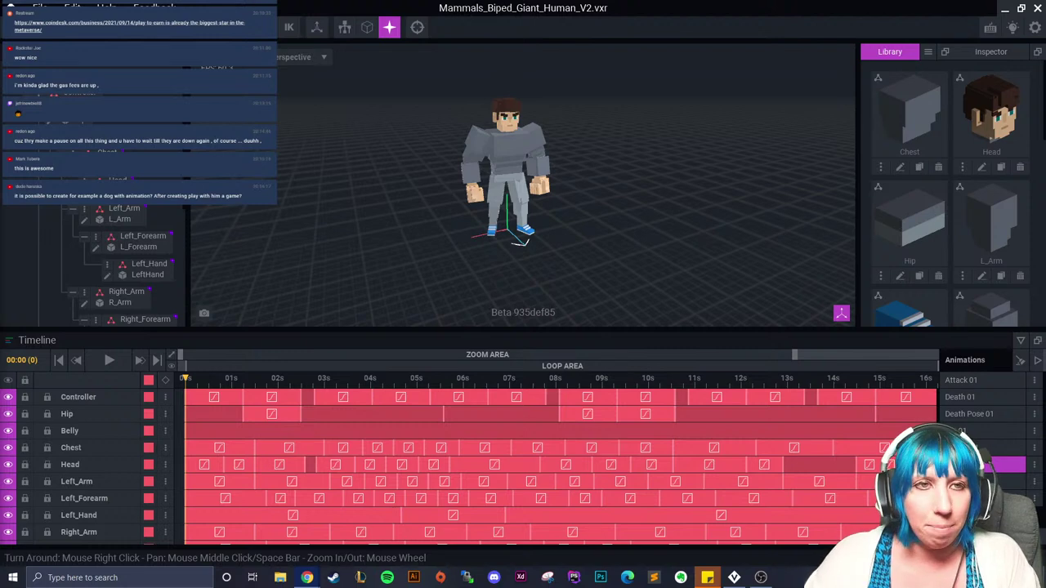
Step: Switch to The Sandbox website in Chrome, open the NFT marketplace and look through the NFTs For Sale and NFTs Entities listings
{"action": "left_click_drag", "start_coordinate": [523, 0], "coordinate": [470, 0]}
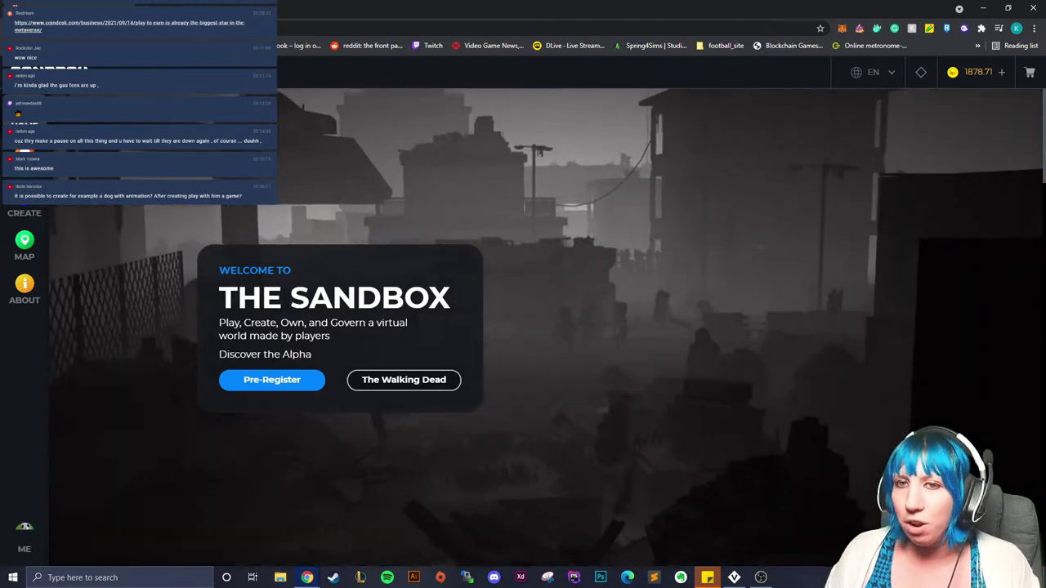
{"action": "left_click", "coordinate": [43, 166]}
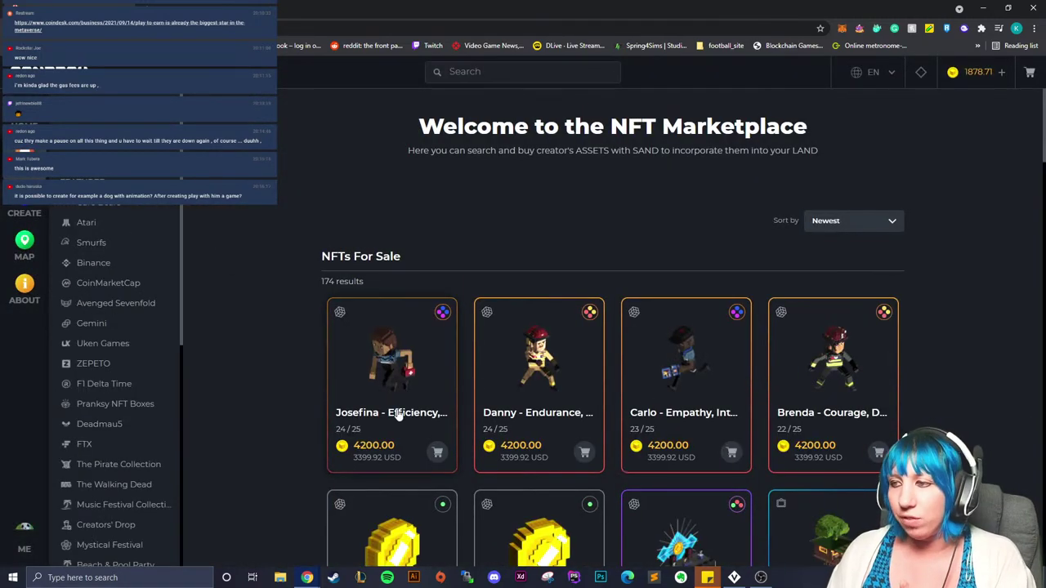
{"action": "scroll", "coordinate": [707, 387], "scroll_direction": "down", "scroll_amount": 5}
{"action": "scroll", "coordinate": [708, 387], "scroll_direction": "down", "scroll_amount": 10}
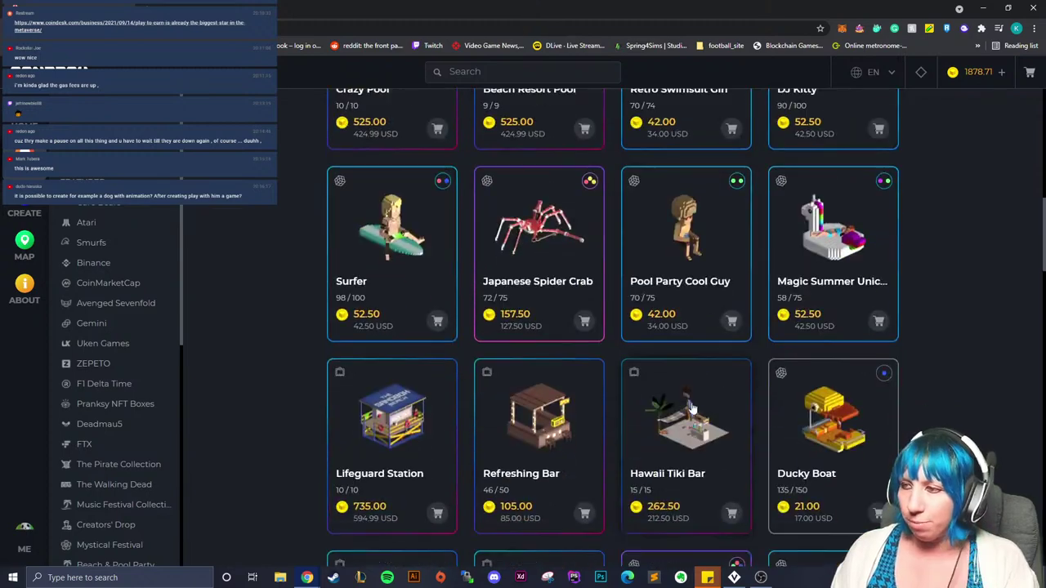
{"action": "scroll", "coordinate": [492, 291], "scroll_direction": "down", "scroll_amount": 3}
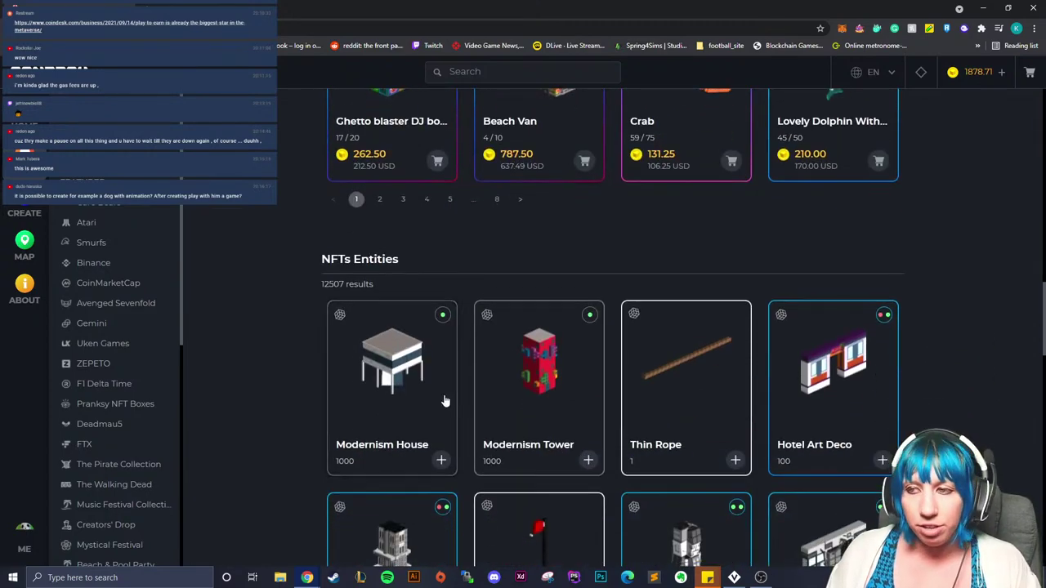
{"action": "scroll", "coordinate": [415, 211], "scroll_direction": "up", "scroll_amount": 10}
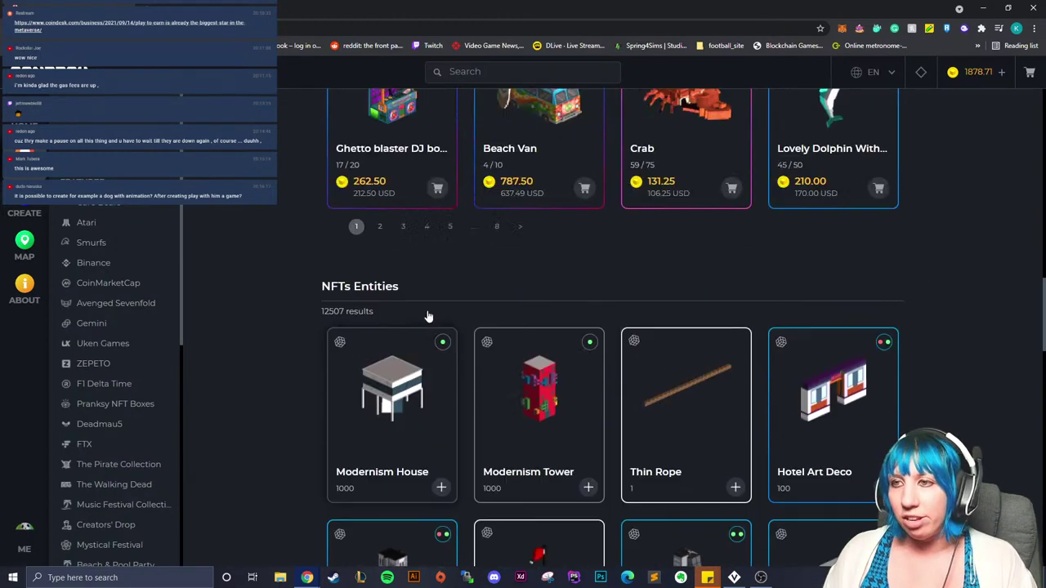
{"action": "scroll", "coordinate": [486, 343], "scroll_direction": "down", "scroll_amount": 10}
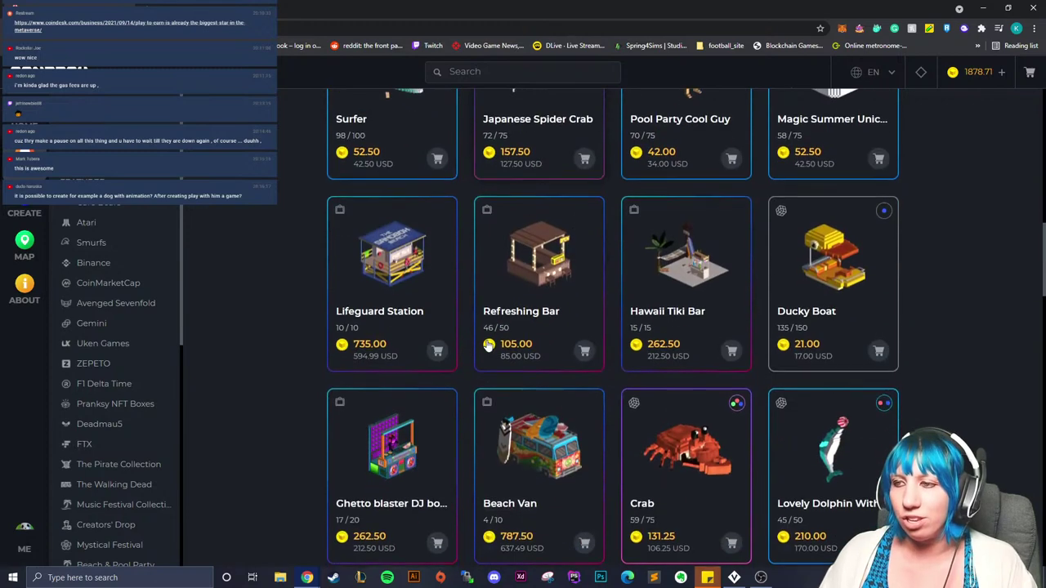
{"action": "scroll", "coordinate": [472, 332], "scroll_direction": "up", "scroll_amount": 3}
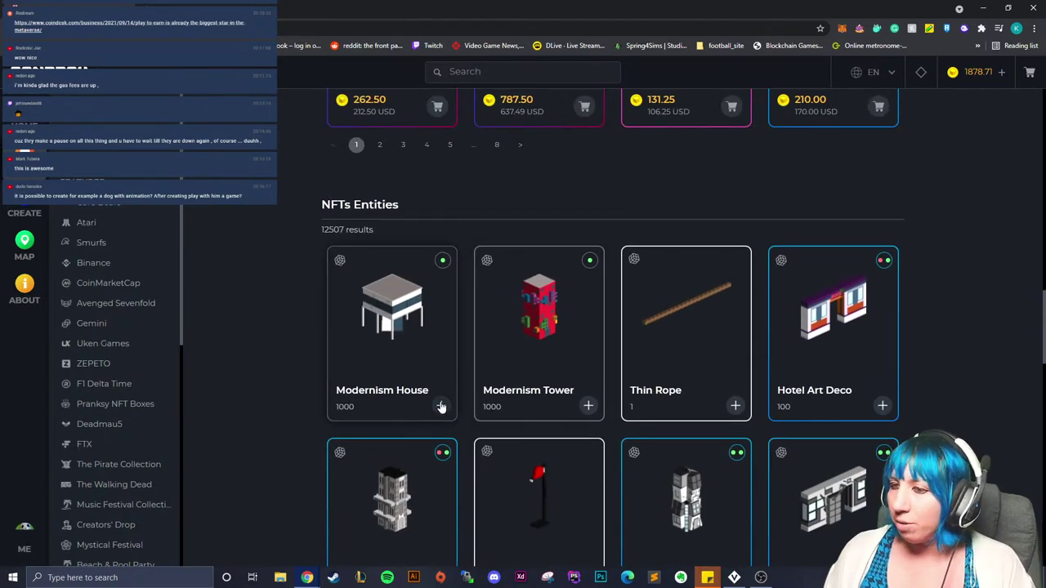
Step: Add the Modernism House, Modernism Tower and Demon Gorilla entities to the inventory
{"action": "left_click", "coordinate": [442, 406]}
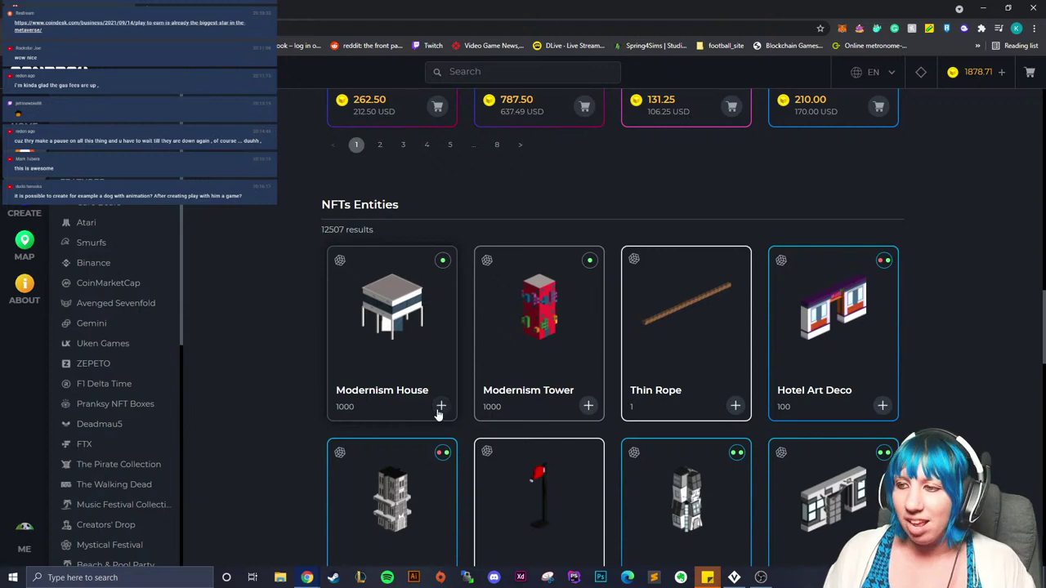
{"action": "left_click", "coordinate": [589, 405]}
{"action": "scroll", "coordinate": [716, 449], "scroll_direction": "down", "scroll_amount": 1}
{"action": "scroll", "coordinate": [716, 450], "scroll_direction": "down", "scroll_amount": 5}
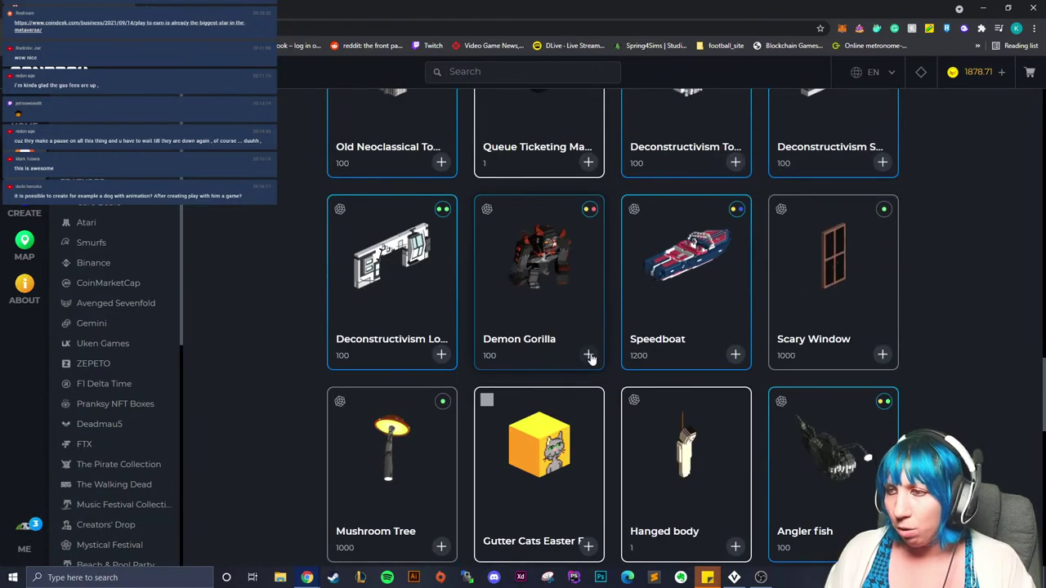
{"action": "left_click", "coordinate": [588, 356]}
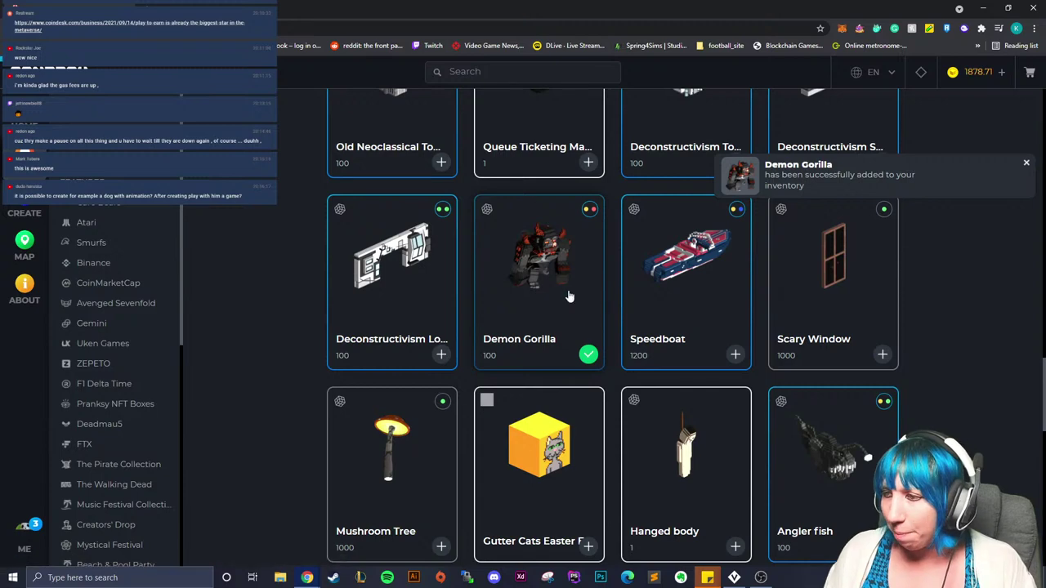
Step: Open the Demon Gorilla asset page and examine its description, creator section and 3D preview from several sides
{"action": "left_click", "coordinate": [566, 296]}
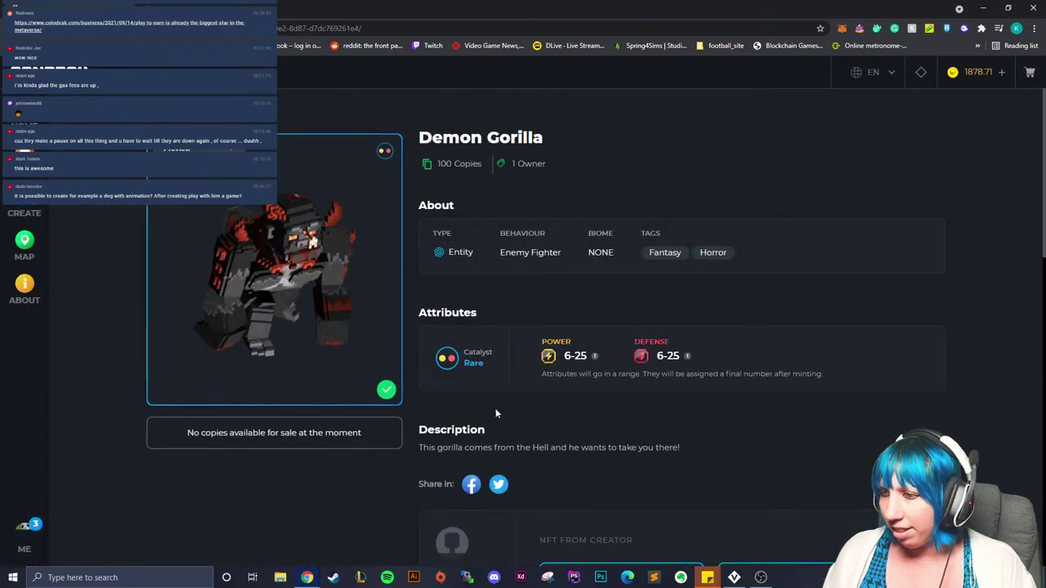
{"action": "scroll", "coordinate": [573, 437], "scroll_direction": "down", "scroll_amount": 1}
{"action": "scroll", "coordinate": [609, 406], "scroll_direction": "up", "scroll_amount": 1}
{"action": "scroll", "coordinate": [608, 406], "scroll_direction": "down", "scroll_amount": 4}
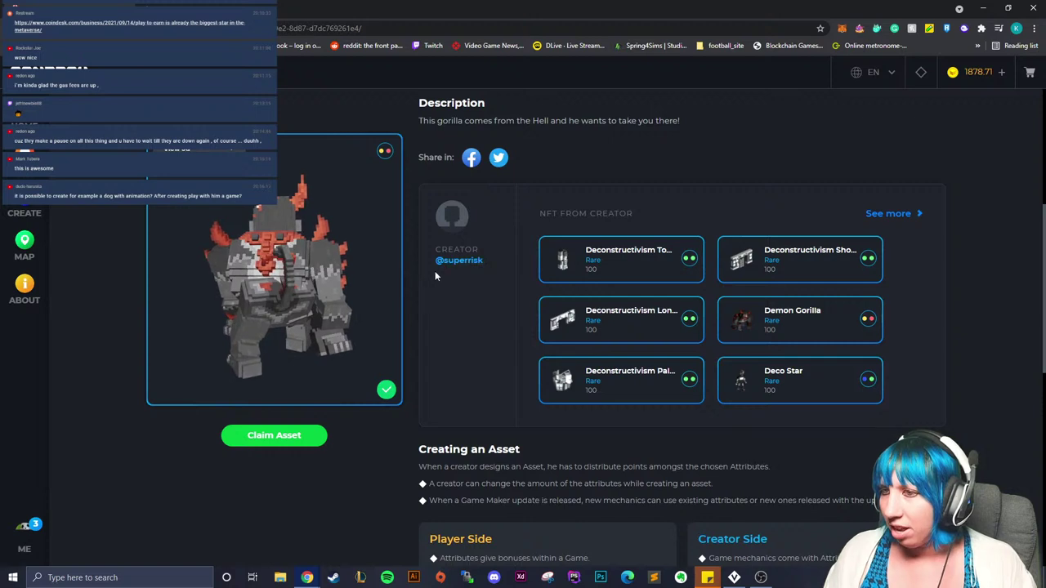
{"action": "left_click_drag", "start_coordinate": [307, 303], "coordinate": [163, 293]}
{"action": "scroll", "coordinate": [285, 245], "scroll_direction": "up", "scroll_amount": 6}
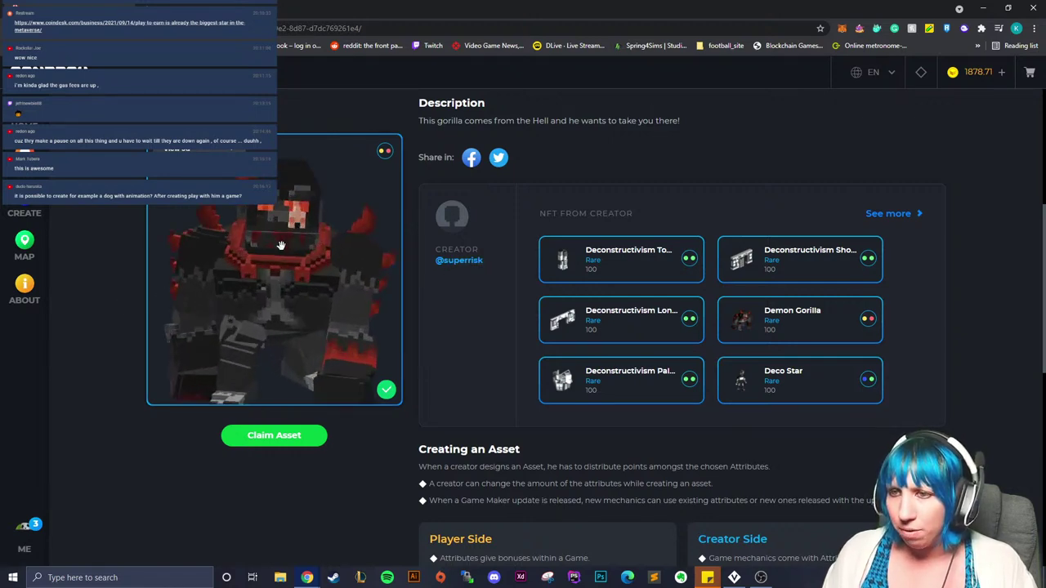
{"action": "left_click_drag", "start_coordinate": [297, 267], "coordinate": [387, 308]}
{"action": "scroll", "coordinate": [318, 283], "scroll_direction": "down", "scroll_amount": 5}
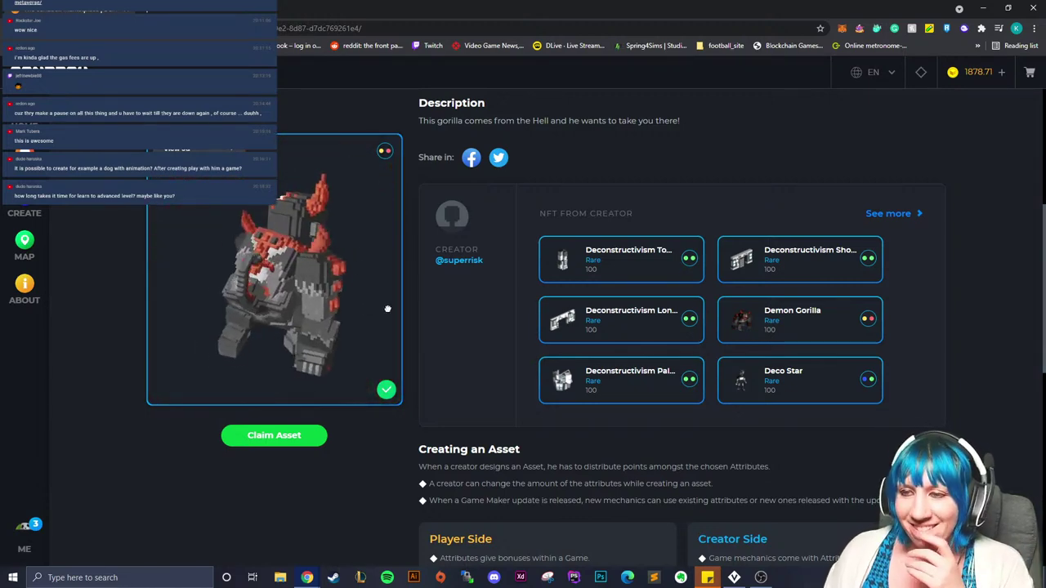
Step: Return to the marketplace and add Walking monstrosity, Possessed doll and Flying monstrosity from NFTs Entities to the inventory
{"action": "left_click", "coordinate": [25, 153]}
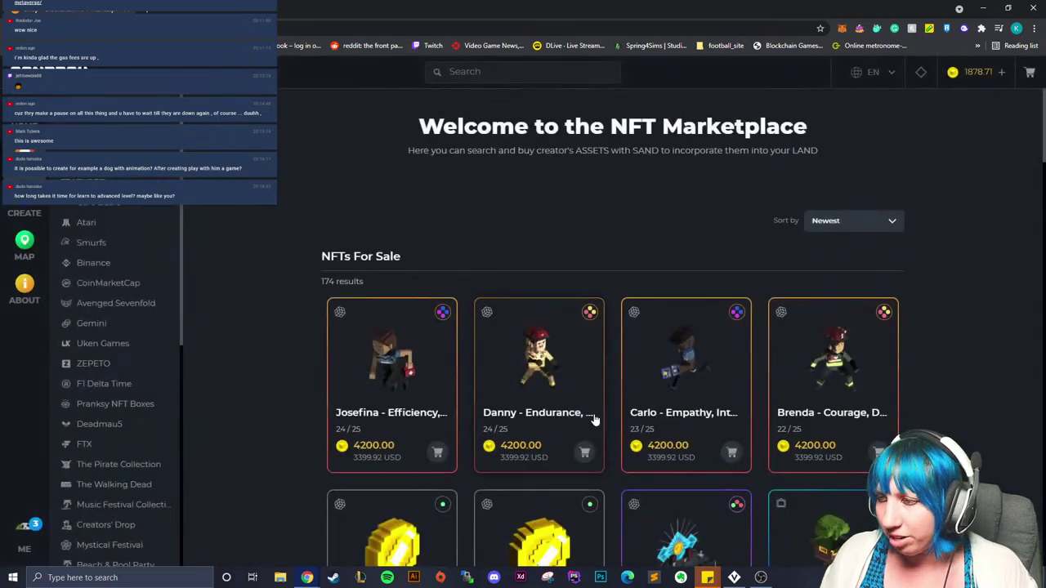
{"action": "scroll", "coordinate": [536, 379], "scroll_direction": "down", "scroll_amount": 15}
{"action": "scroll", "coordinate": [652, 463], "scroll_direction": "down", "scroll_amount": 10}
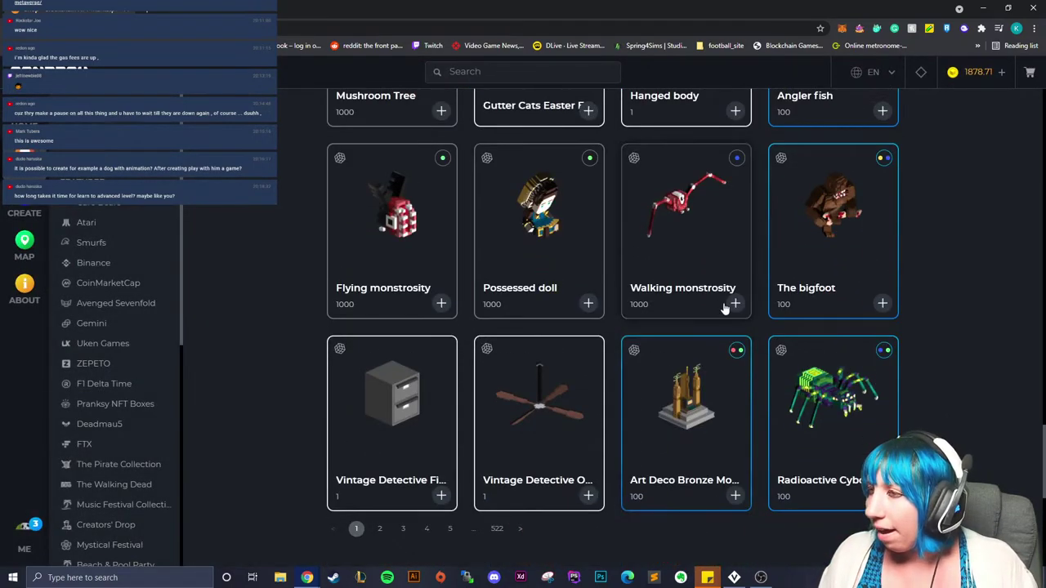
{"action": "left_click", "coordinate": [735, 303]}
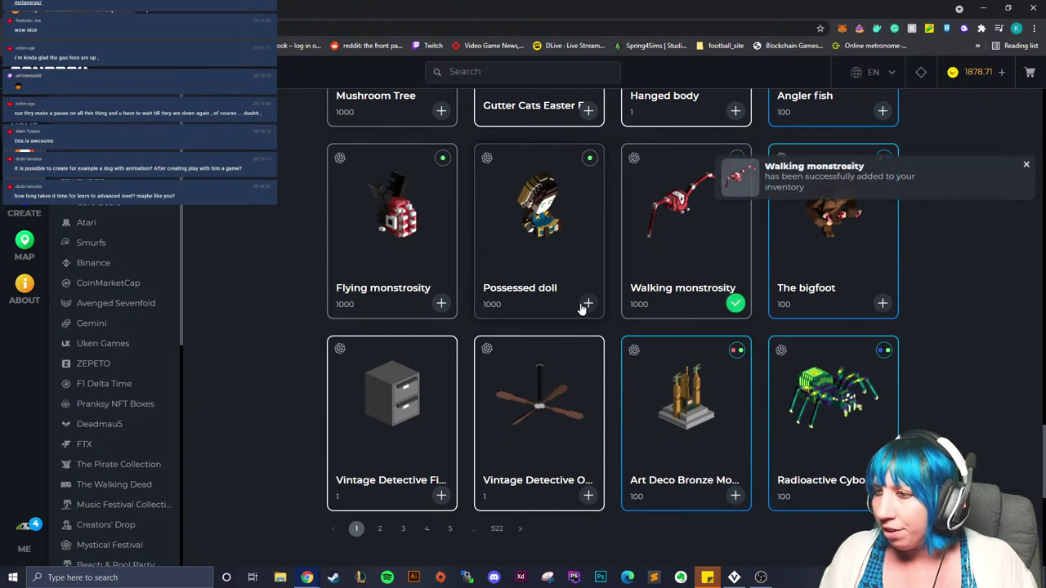
{"action": "left_click", "coordinate": [587, 303]}
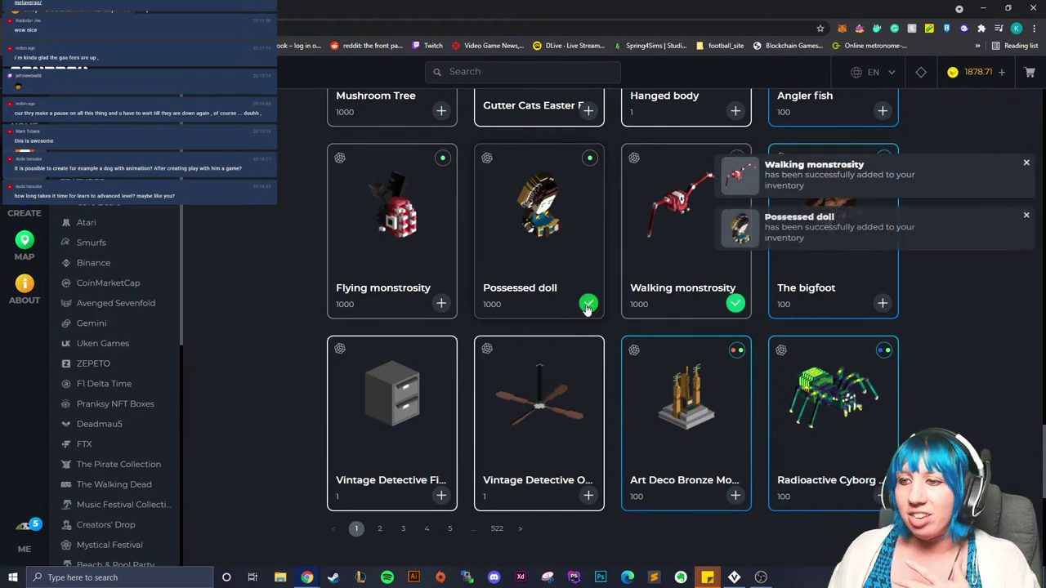
{"action": "left_click", "coordinate": [440, 303]}
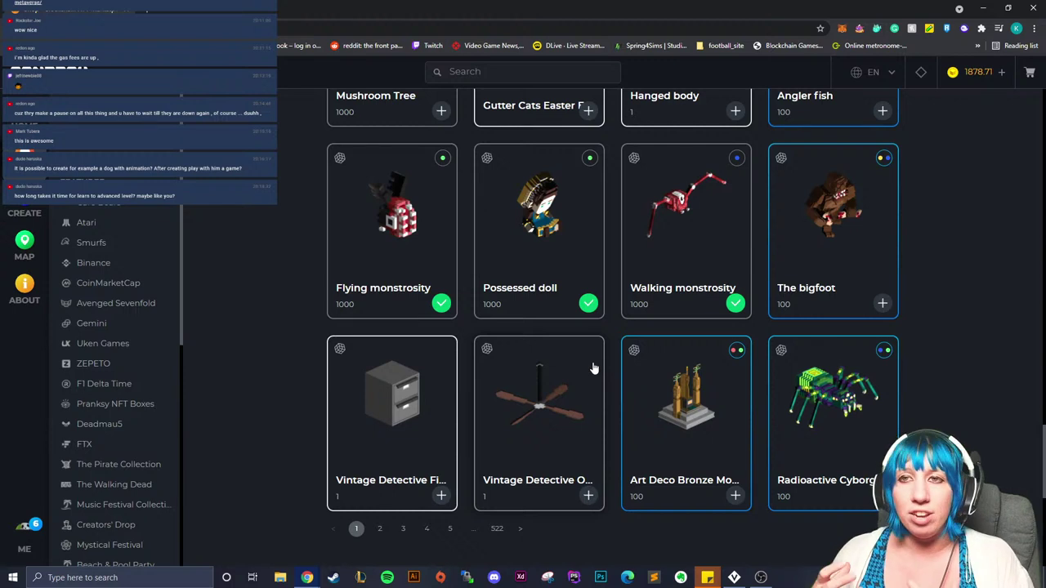
Step: Open the account's inventory of assets and set its sorting to Added
{"action": "left_click", "coordinate": [24, 539]}
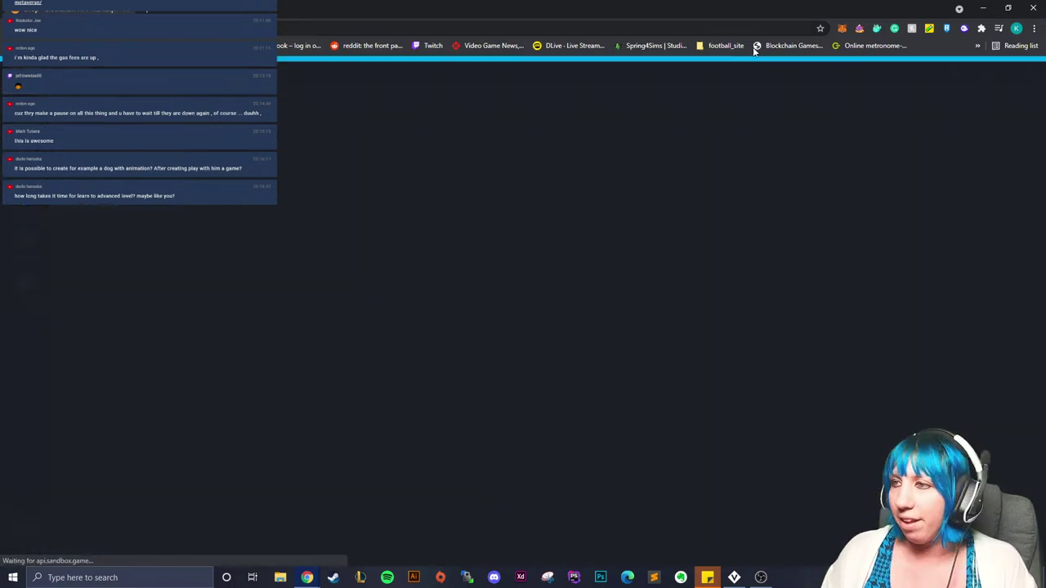
{"action": "left_click", "coordinate": [553, 105]}
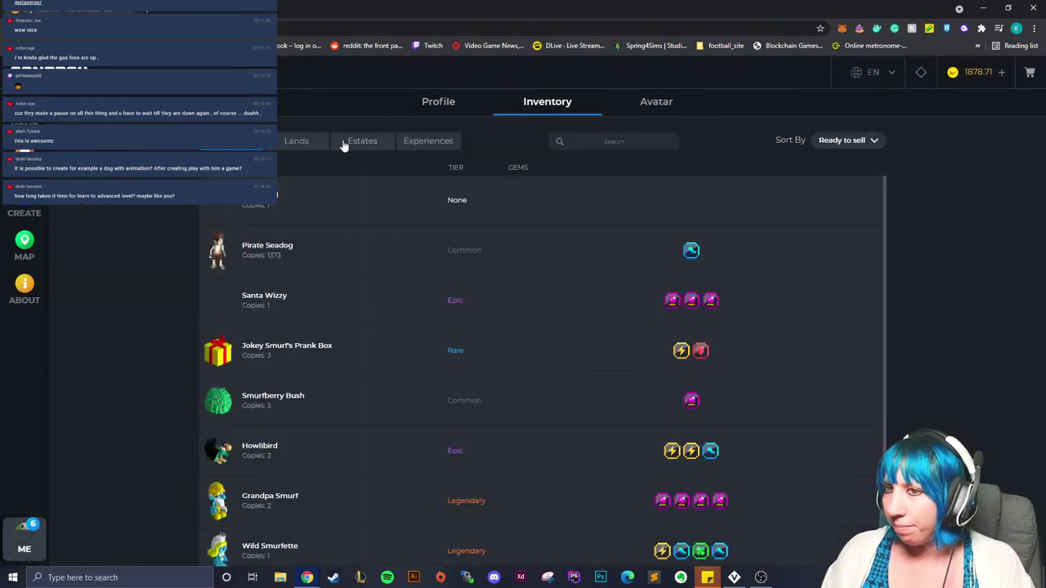
{"action": "left_click", "coordinate": [850, 143]}
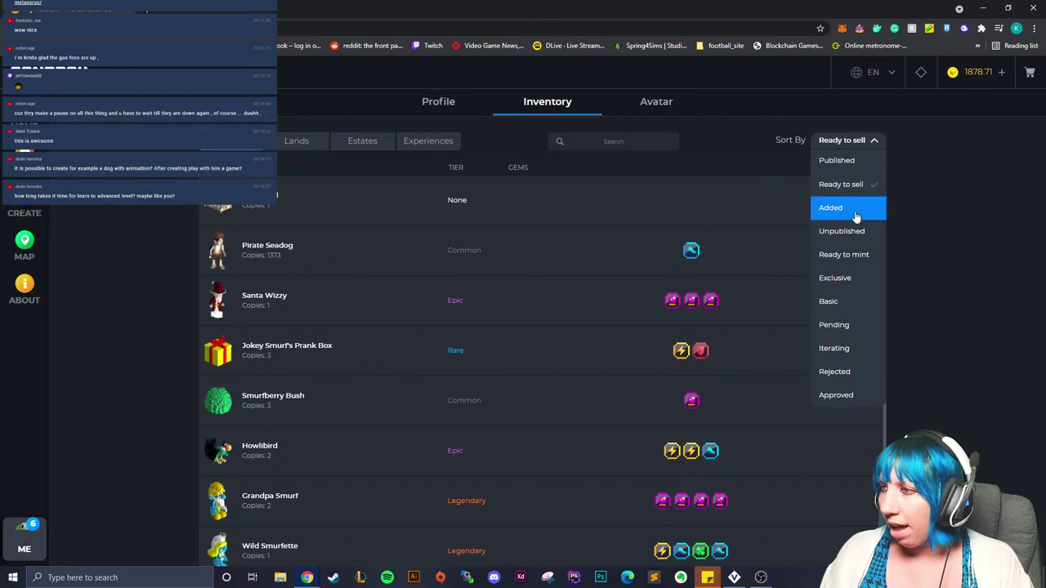
{"action": "left_click", "coordinate": [852, 207]}
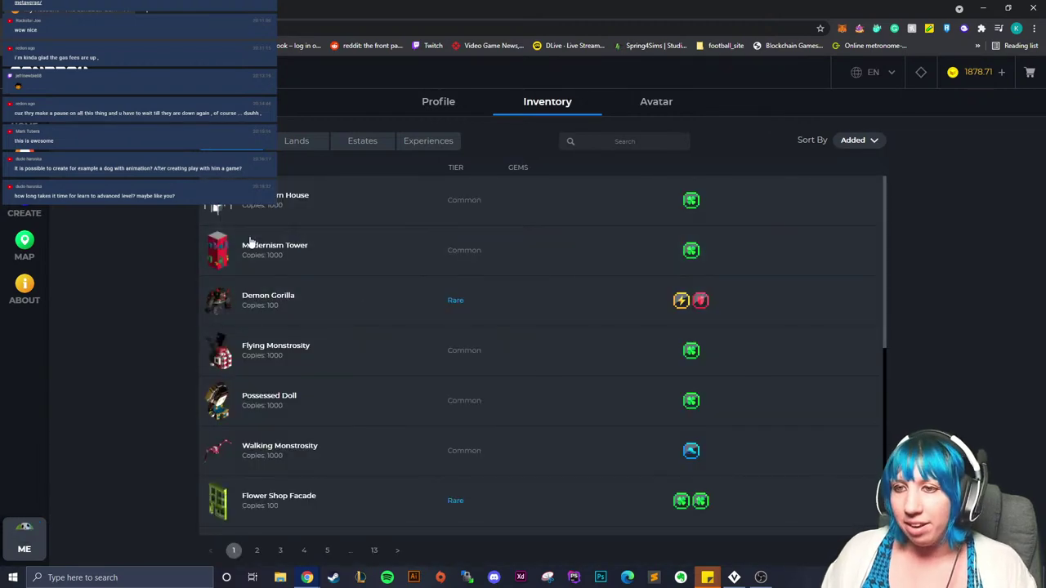
Step: Look through the added assets, open the Demon Gorilla and examine its 3D preview from the front and back
{"action": "scroll", "coordinate": [286, 319], "scroll_direction": "down", "scroll_amount": 1}
{"action": "scroll", "coordinate": [290, 322], "scroll_direction": "down", "scroll_amount": 4}
{"action": "scroll", "coordinate": [332, 333], "scroll_direction": "up", "scroll_amount": 3}
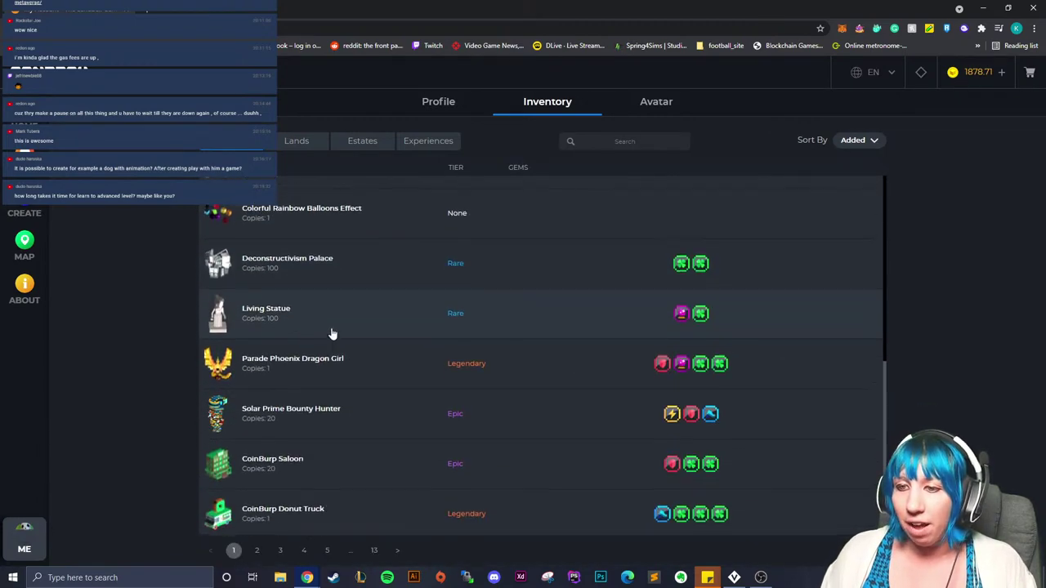
{"action": "scroll", "coordinate": [342, 343], "scroll_direction": "up", "scroll_amount": 3}
{"action": "scroll", "coordinate": [343, 348], "scroll_direction": "down", "scroll_amount": 6}
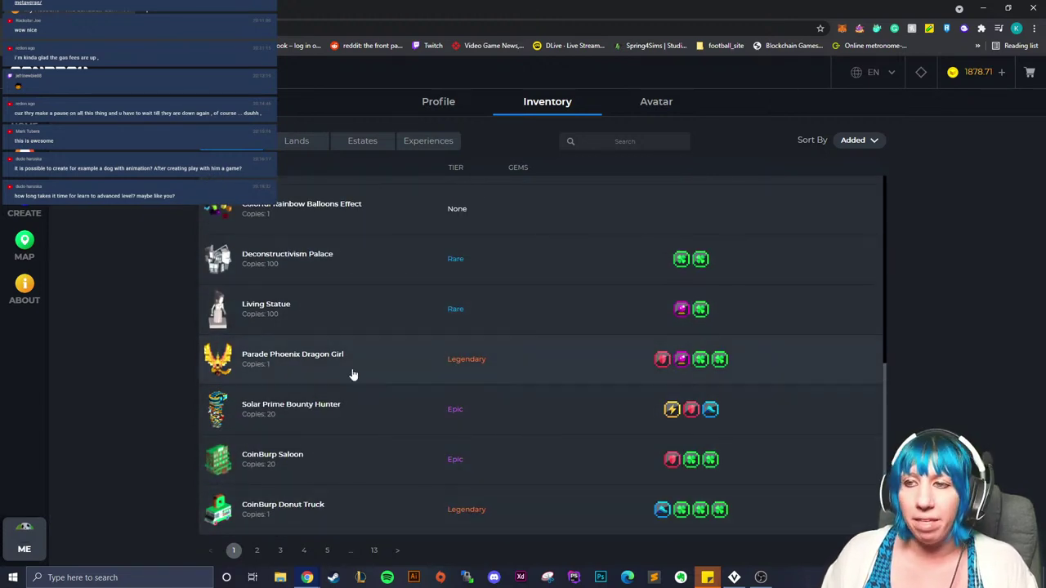
{"action": "scroll", "coordinate": [478, 362], "scroll_direction": "up", "scroll_amount": 5}
{"action": "scroll", "coordinate": [476, 361], "scroll_direction": "up", "scroll_amount": 2}
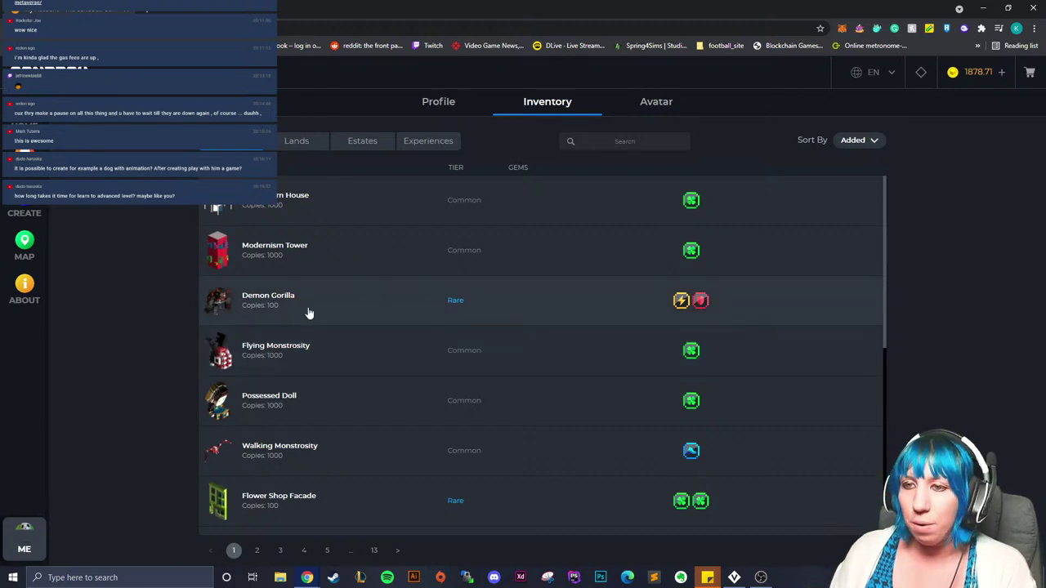
{"action": "left_click", "coordinate": [306, 315]}
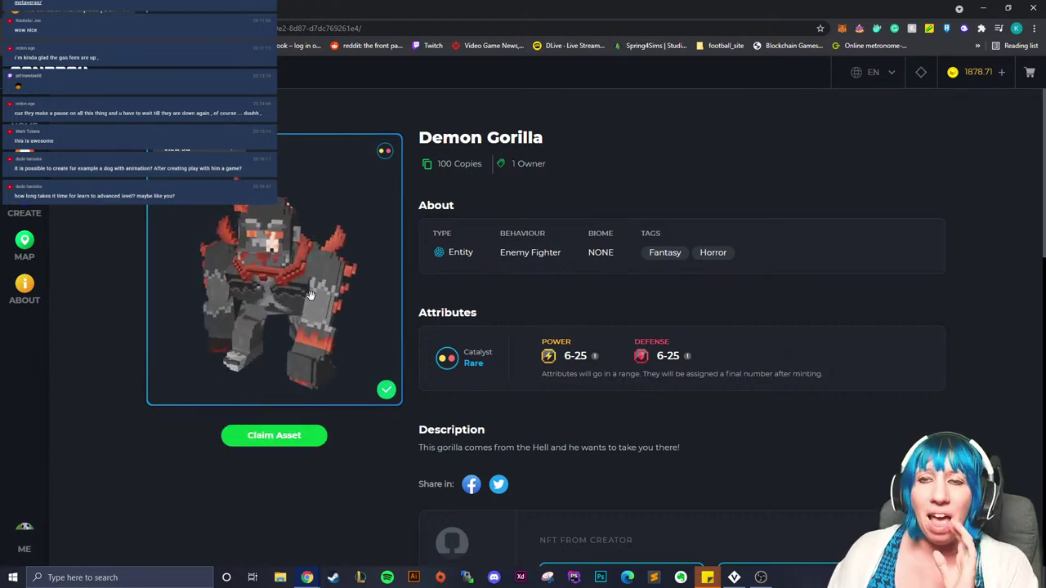
{"action": "left_click_drag", "start_coordinate": [322, 244], "coordinate": [269, 304]}
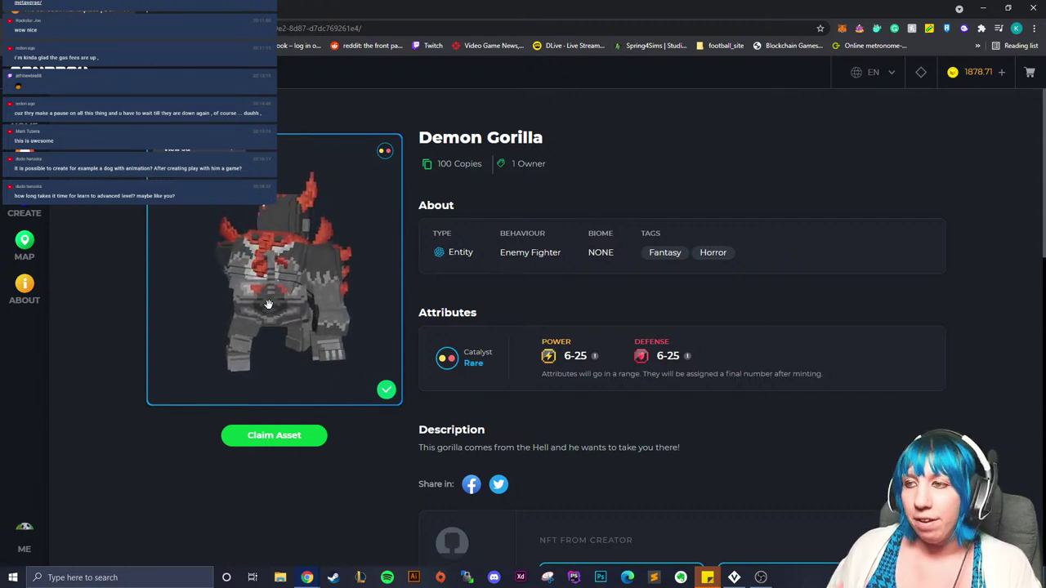
{"action": "left_click_drag", "start_coordinate": [258, 226], "coordinate": [175, 280]}
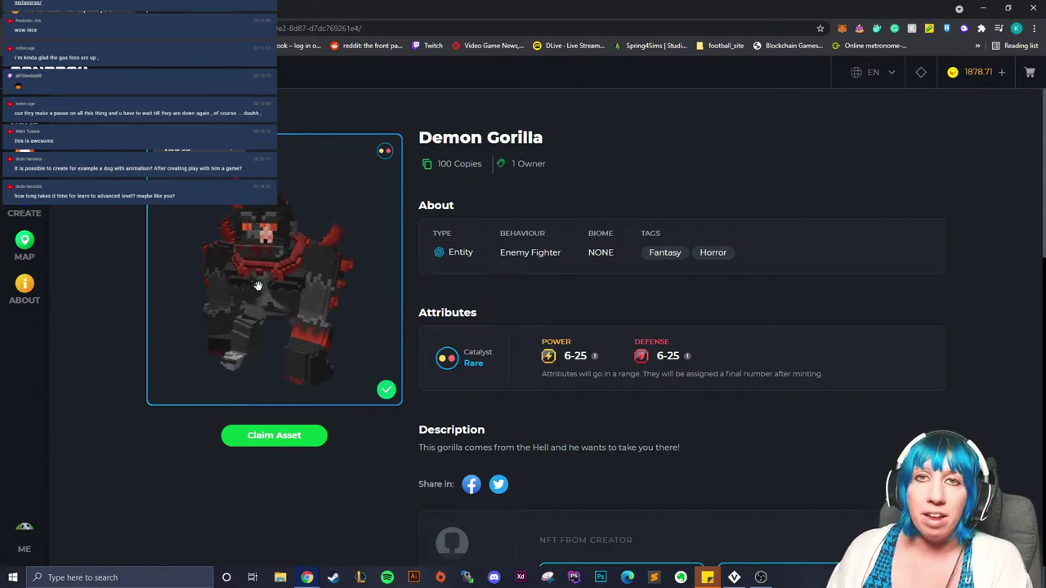
Step: Return to the account's inventory page and close the browser to go back to VoxEdit
{"action": "left_click", "coordinate": [24, 542]}
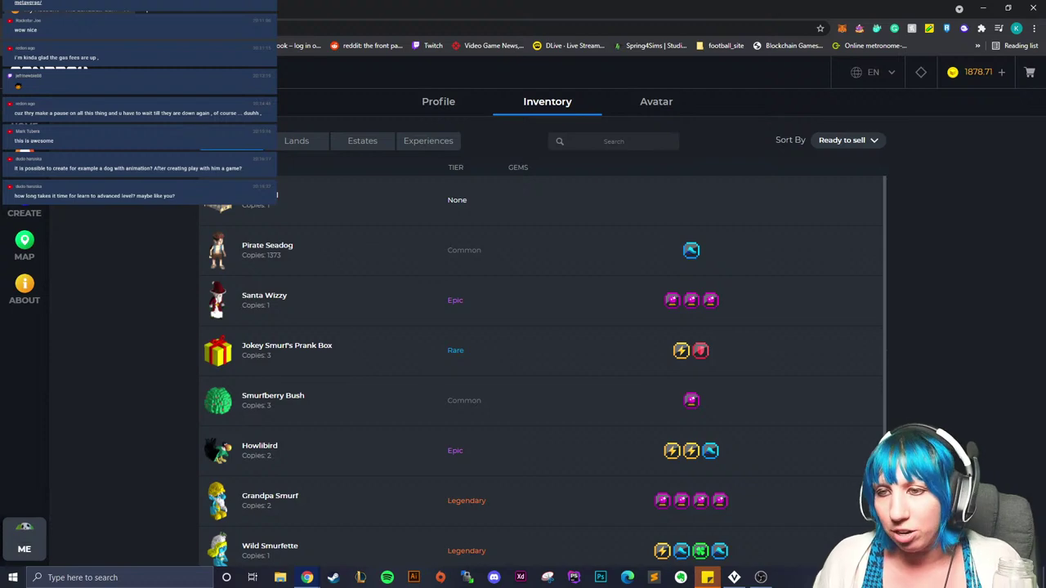
{"action": "left_click", "coordinate": [1033, 8]}
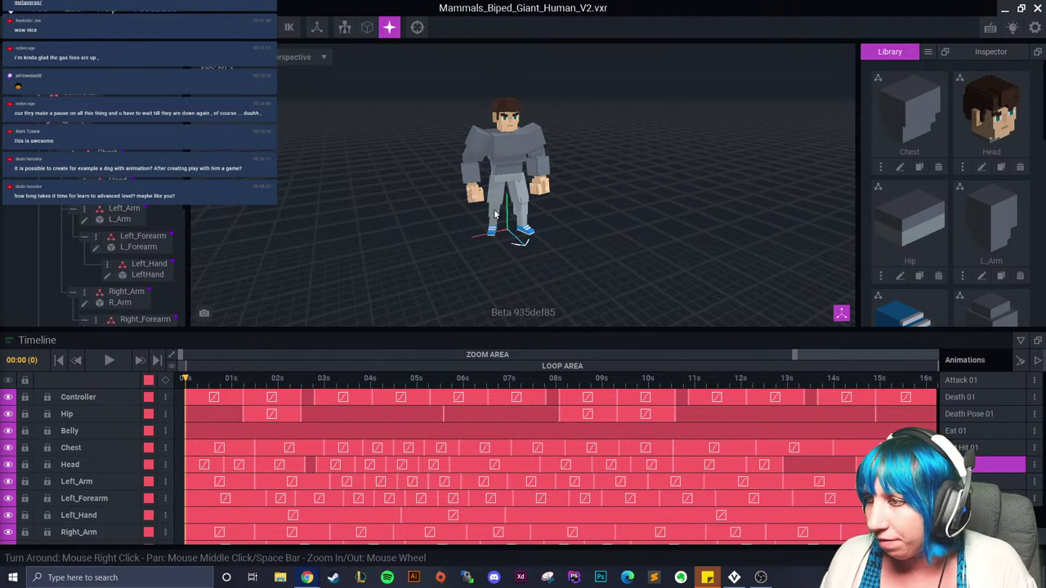
Step: Try to import the dragon's Head model from the assignments, september, Monument moving, Final folder into the rig's library
{"action": "left_click", "coordinate": [927, 52]}
{"action": "left_click", "coordinate": [947, 76]}
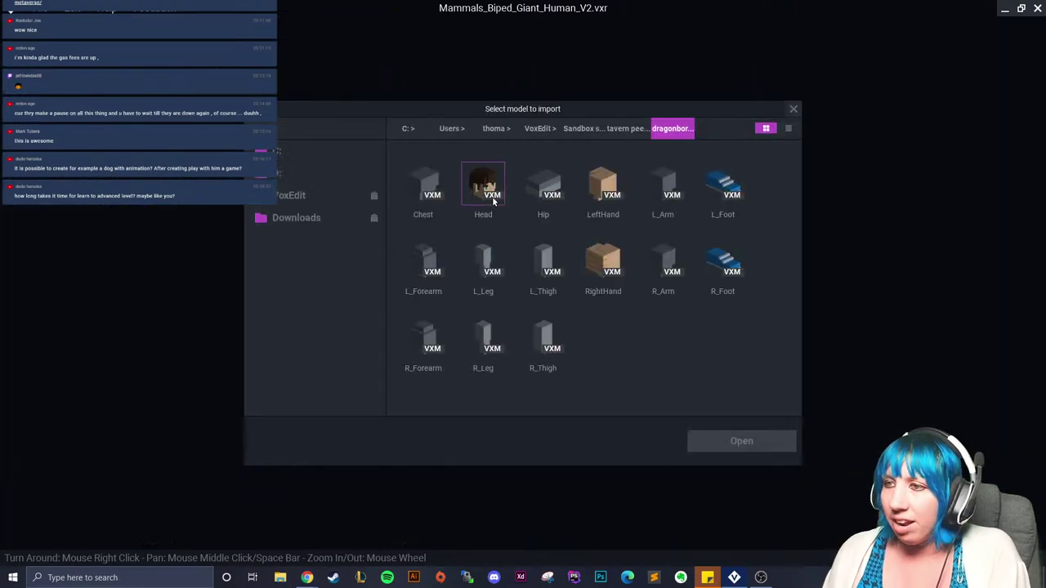
{"action": "left_click", "coordinate": [583, 128]}
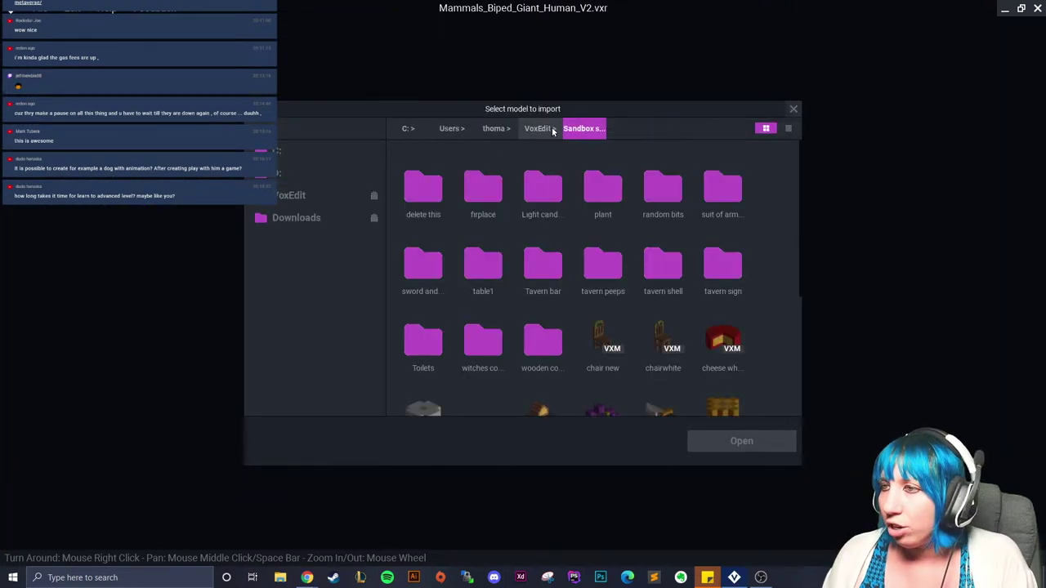
{"action": "left_click", "coordinate": [539, 128]}
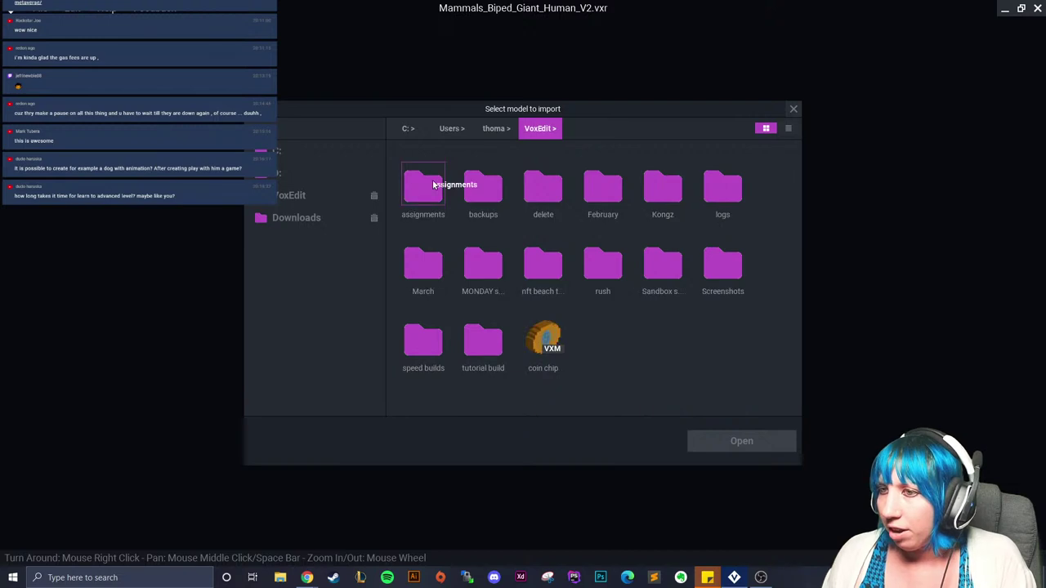
{"action": "double_click", "coordinate": [421, 187]}
{"action": "double_click", "coordinate": [721, 183]}
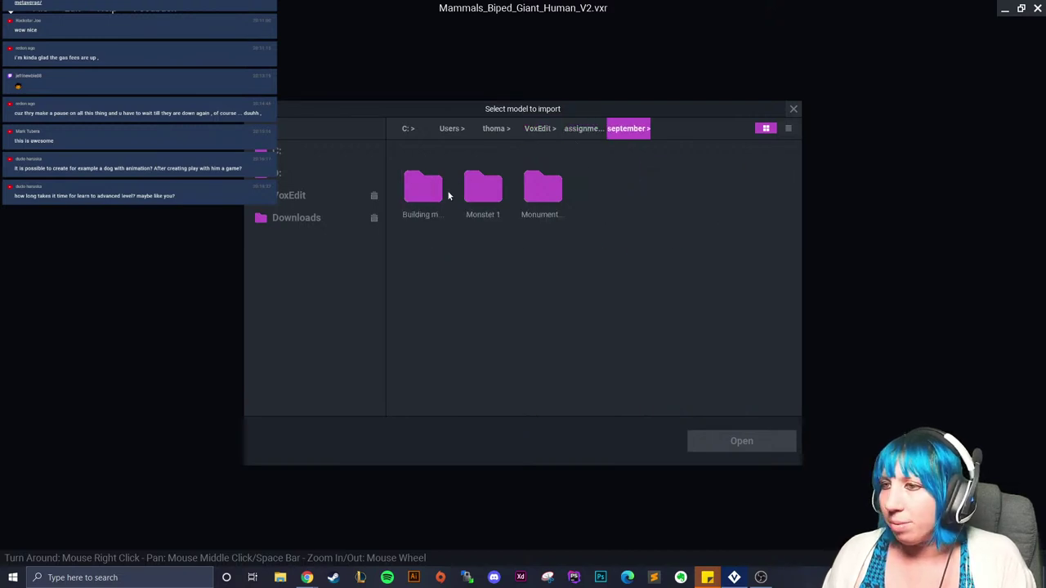
{"action": "double_click", "coordinate": [534, 189]}
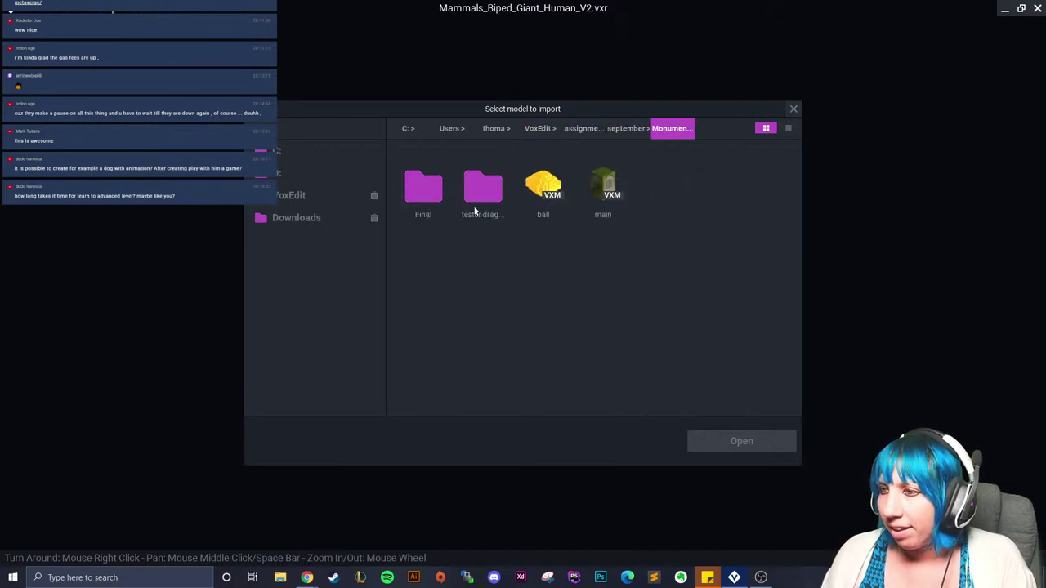
{"action": "double_click", "coordinate": [429, 199]}
{"action": "left_click", "coordinate": [547, 260]}
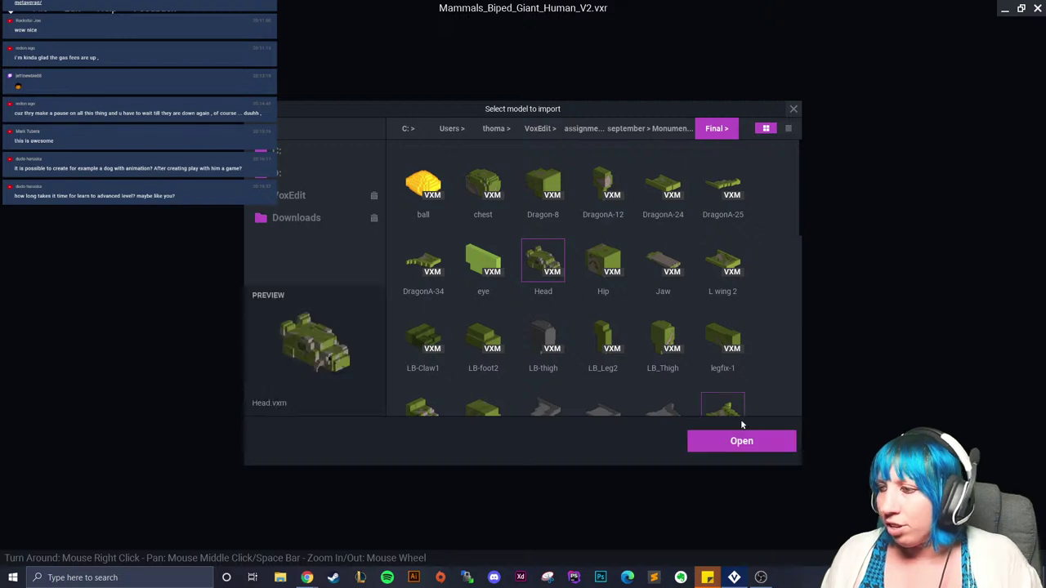
{"action": "left_click", "coordinate": [738, 441]}
{"action": "left_click", "coordinate": [556, 217]}
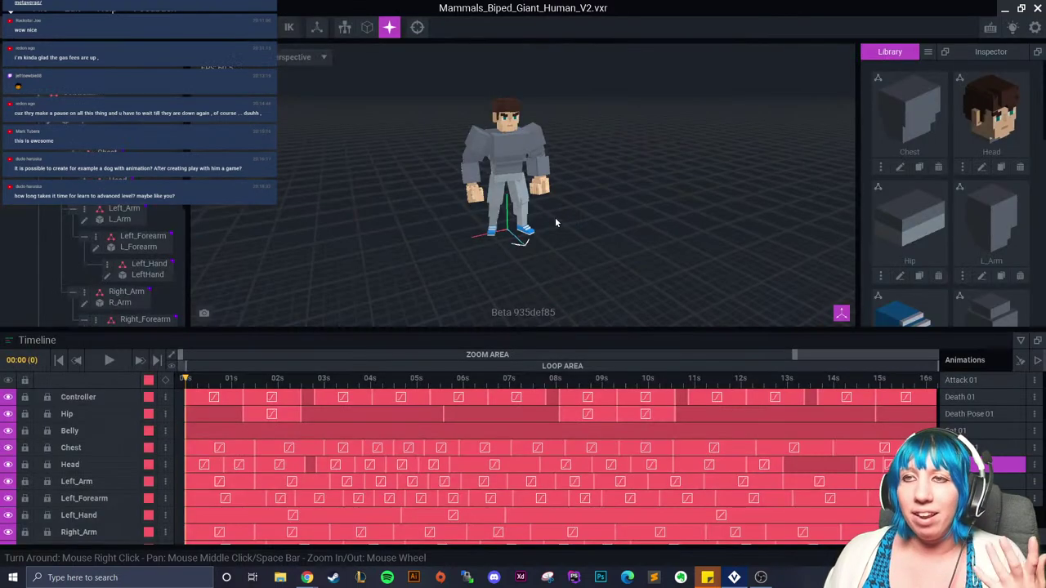
Step: Check the library's body parts and retry the VXM import of the Head model from the Final folder
{"action": "scroll", "coordinate": [984, 221], "scroll_direction": "down", "scroll_amount": 5}
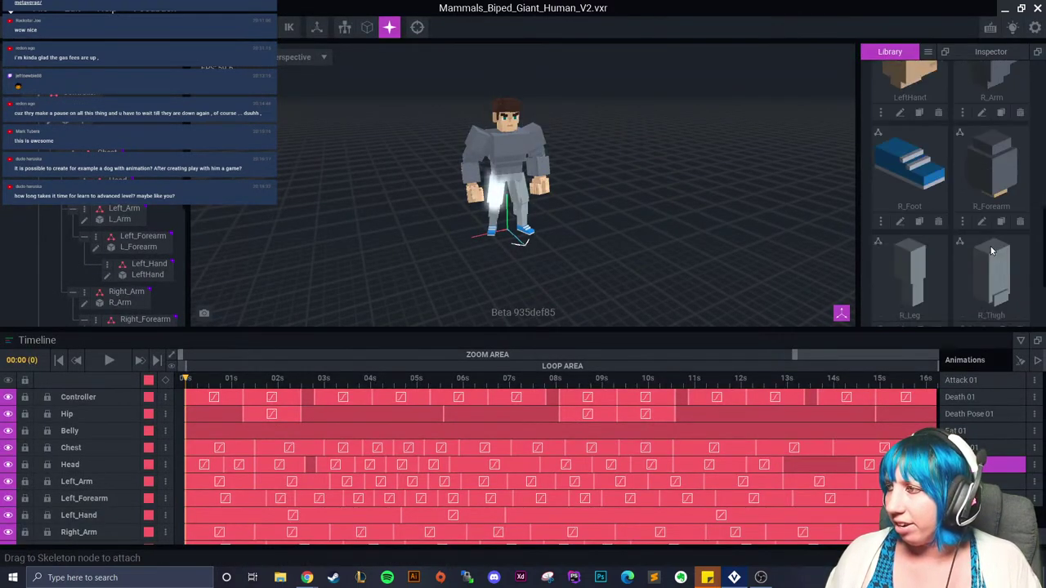
{"action": "scroll", "coordinate": [956, 213], "scroll_direction": "up", "scroll_amount": 5}
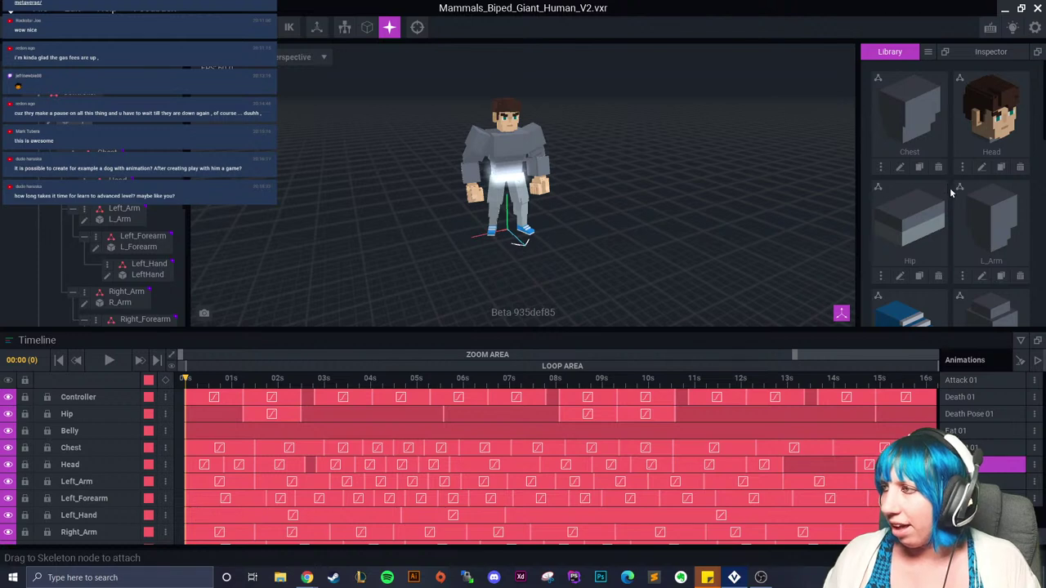
{"action": "scroll", "coordinate": [968, 233], "scroll_direction": "down", "scroll_amount": 5}
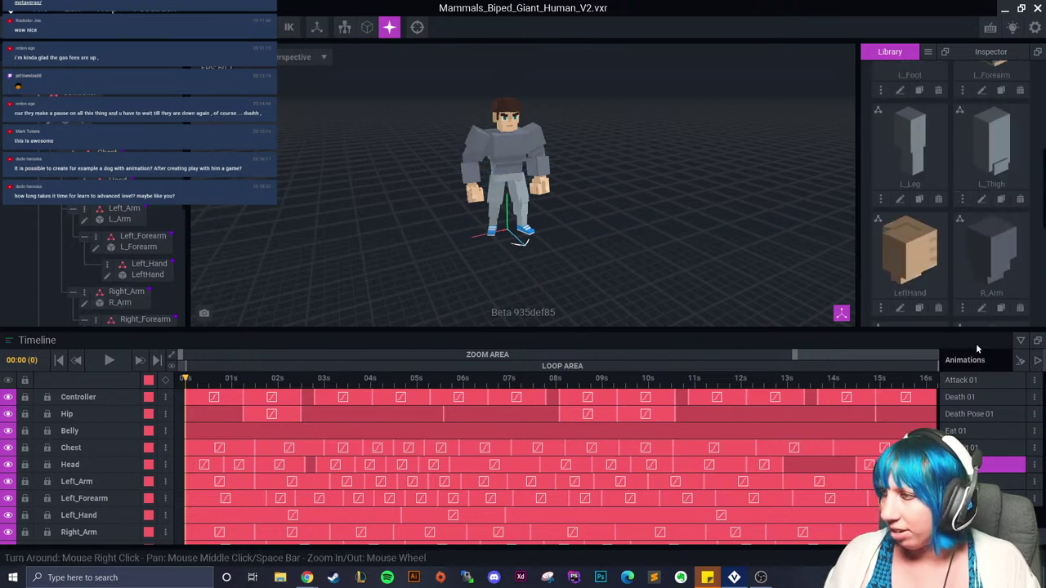
{"action": "scroll", "coordinate": [960, 180], "scroll_direction": "up", "scroll_amount": 5}
{"action": "left_click", "coordinate": [928, 52]}
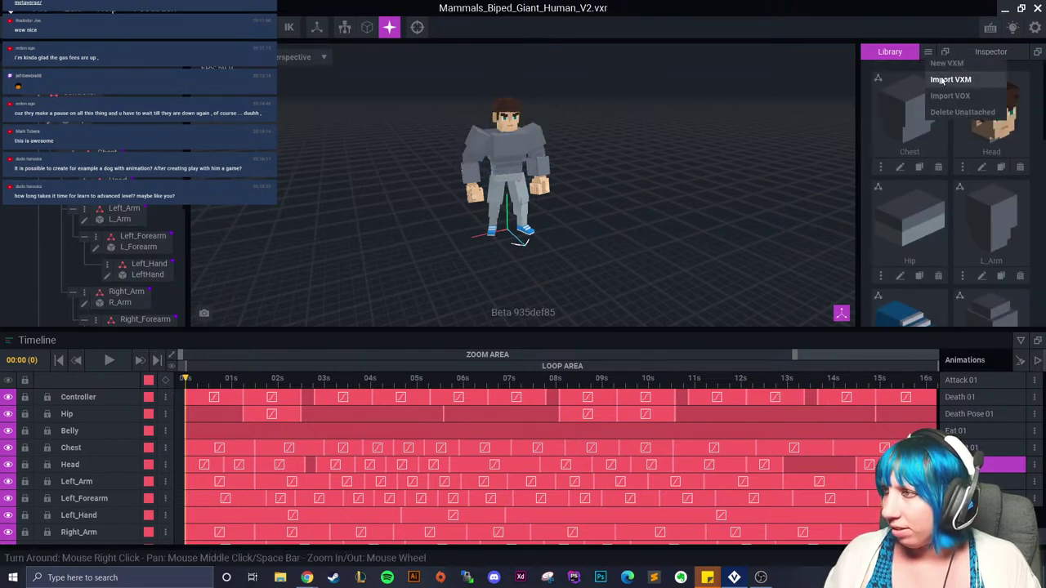
{"action": "left_click", "coordinate": [950, 79]}
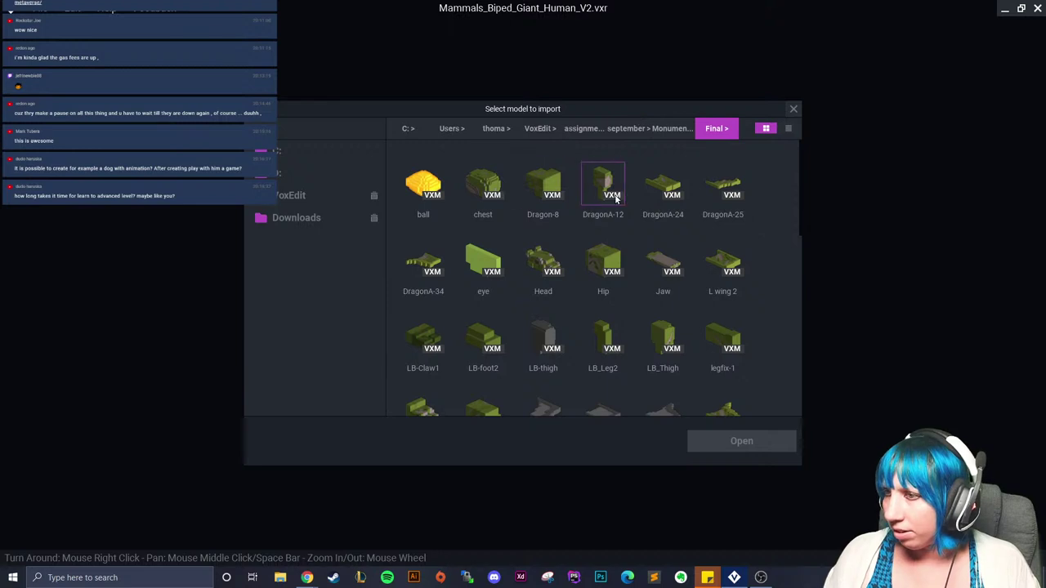
{"action": "left_click", "coordinate": [543, 263]}
{"action": "left_click", "coordinate": [726, 445]}
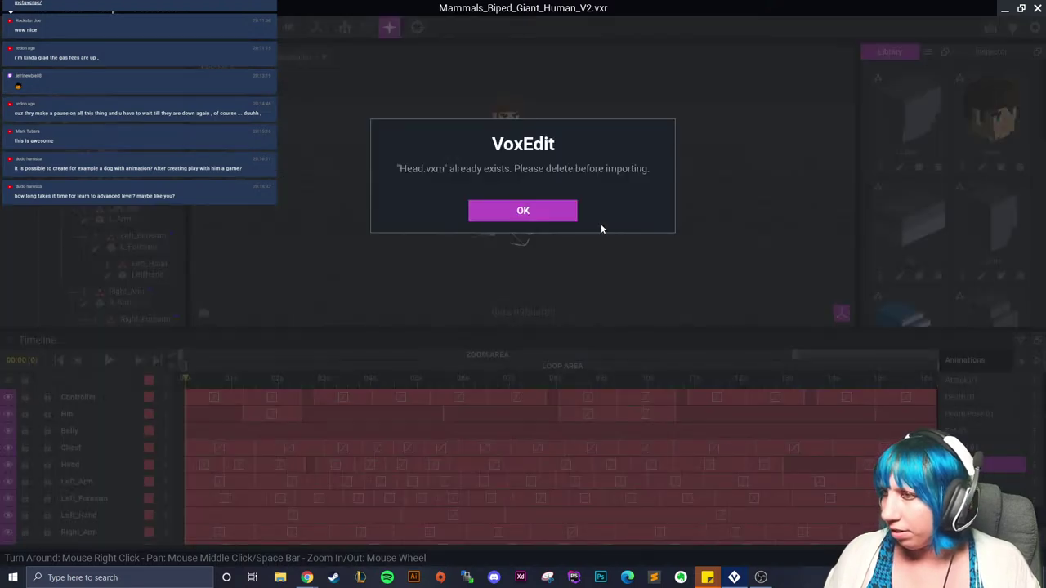
{"action": "left_click", "coordinate": [550, 212]}
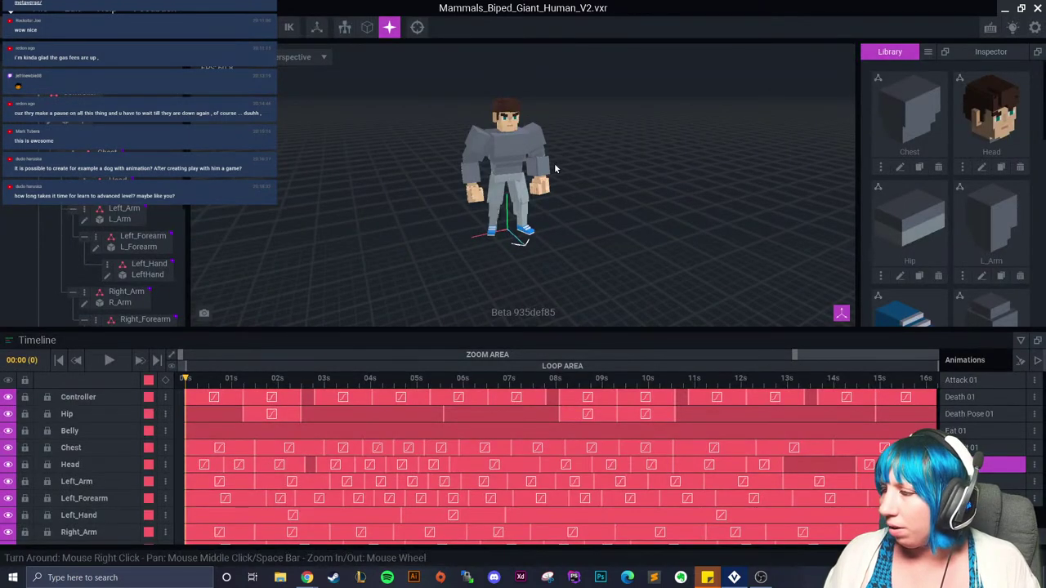
{"action": "scroll", "coordinate": [554, 168], "scroll_direction": "up", "scroll_amount": 5}
{"action": "left_click", "coordinate": [927, 51]}
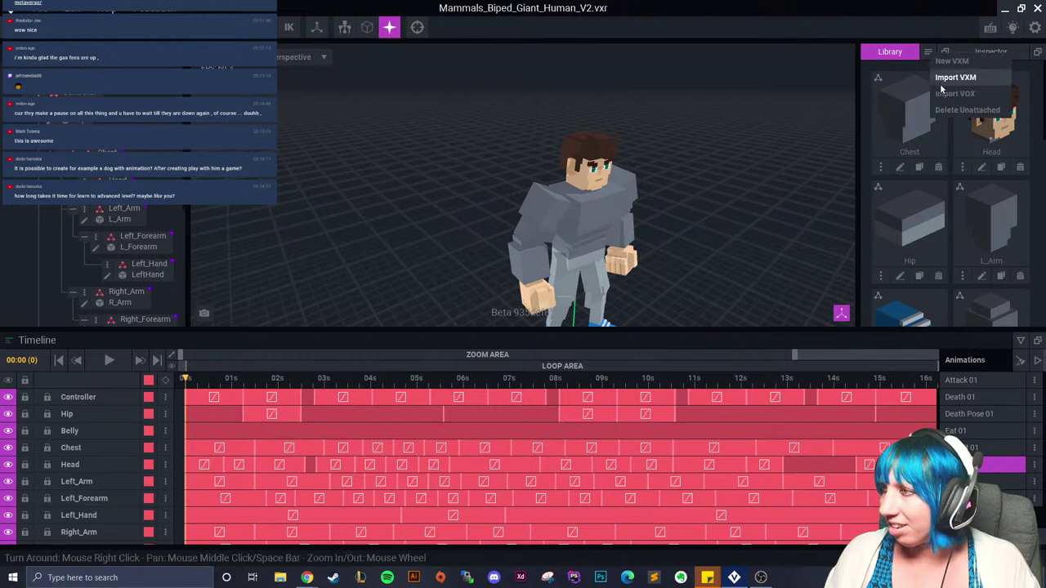
{"action": "left_click", "coordinate": [954, 78]}
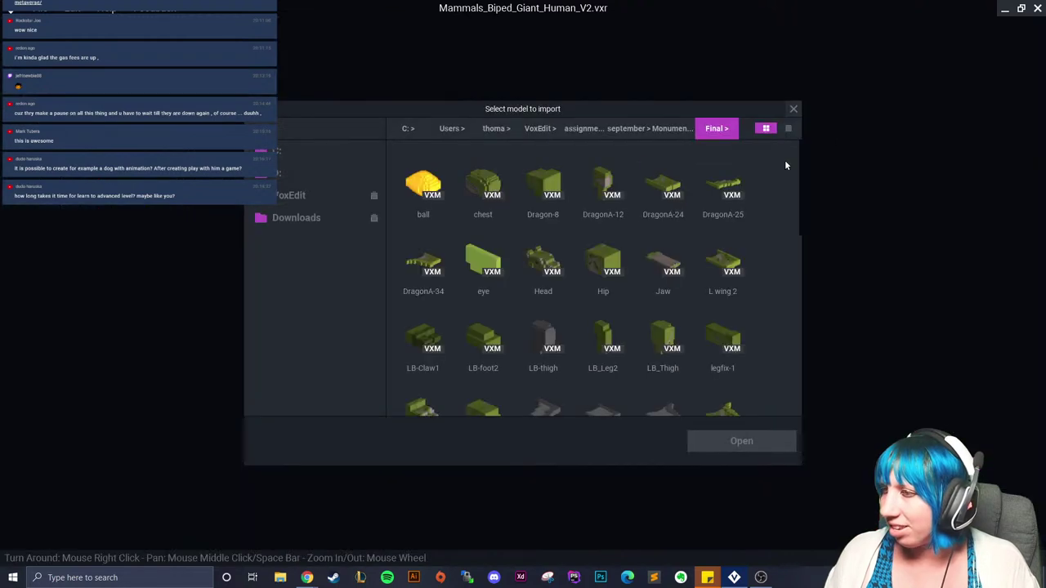
{"action": "left_click", "coordinate": [543, 294]}
{"action": "left_click", "coordinate": [792, 110]}
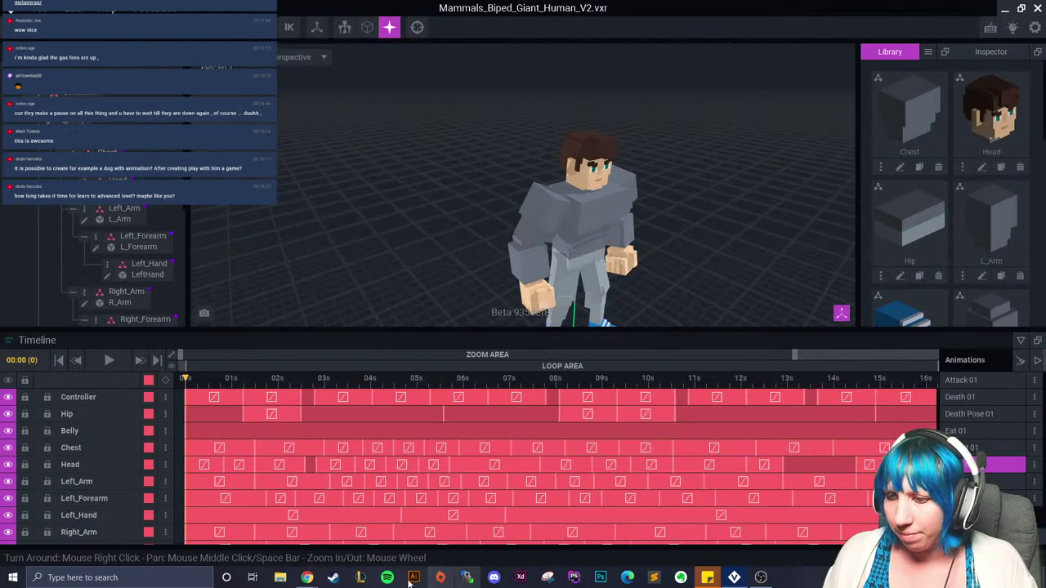
Step: Switch to File Explorer and open the Final folder under VoxEdit, assignments, september, Monument moving in the user's folder on drive C
{"action": "left_click", "coordinate": [280, 578]}
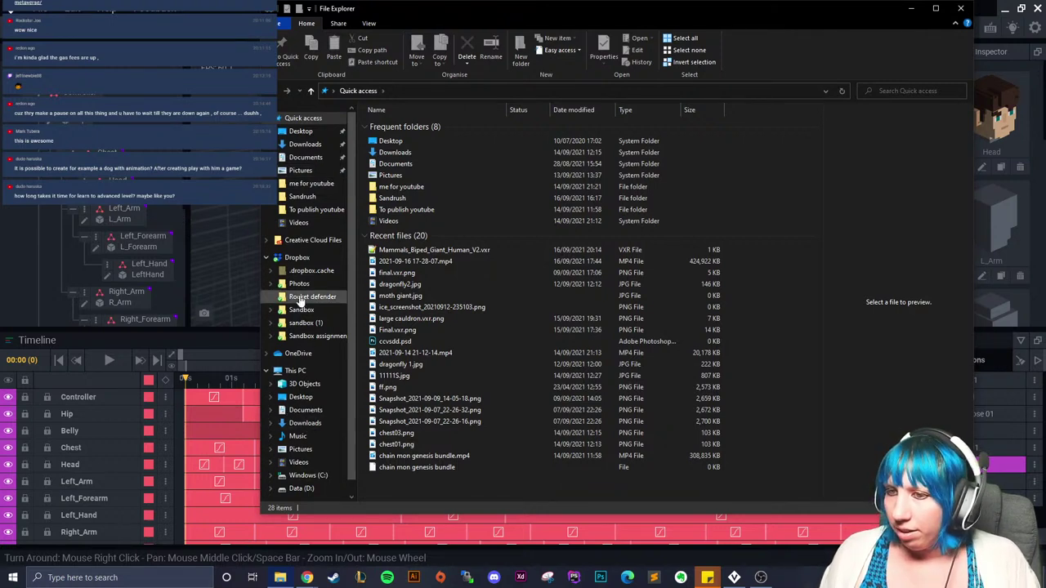
{"action": "left_click", "coordinate": [308, 475]}
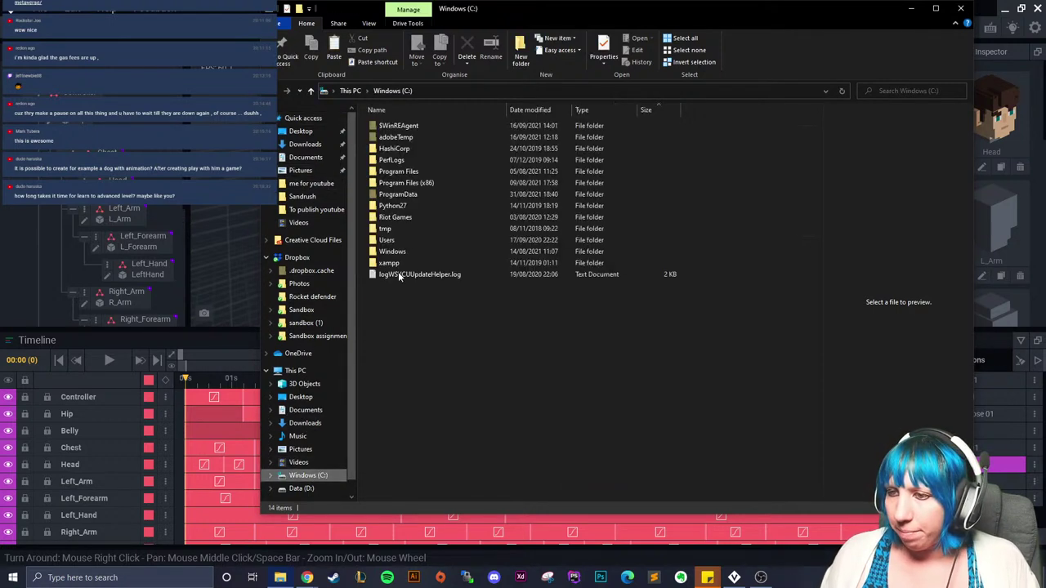
{"action": "double_click", "coordinate": [400, 240]}
{"action": "double_click", "coordinate": [427, 159]}
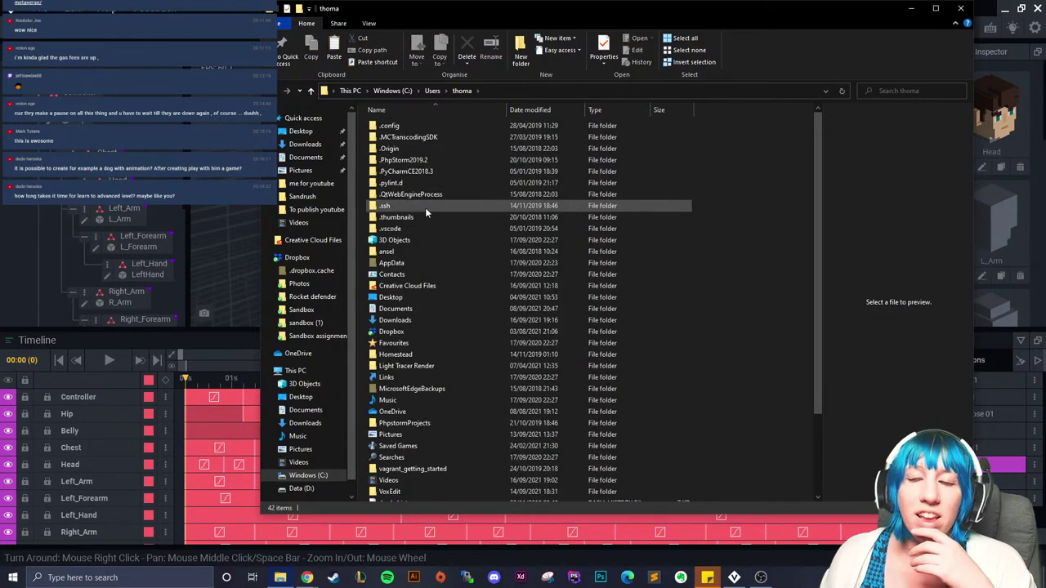
{"action": "scroll", "coordinate": [413, 282], "scroll_direction": "down", "scroll_amount": 3}
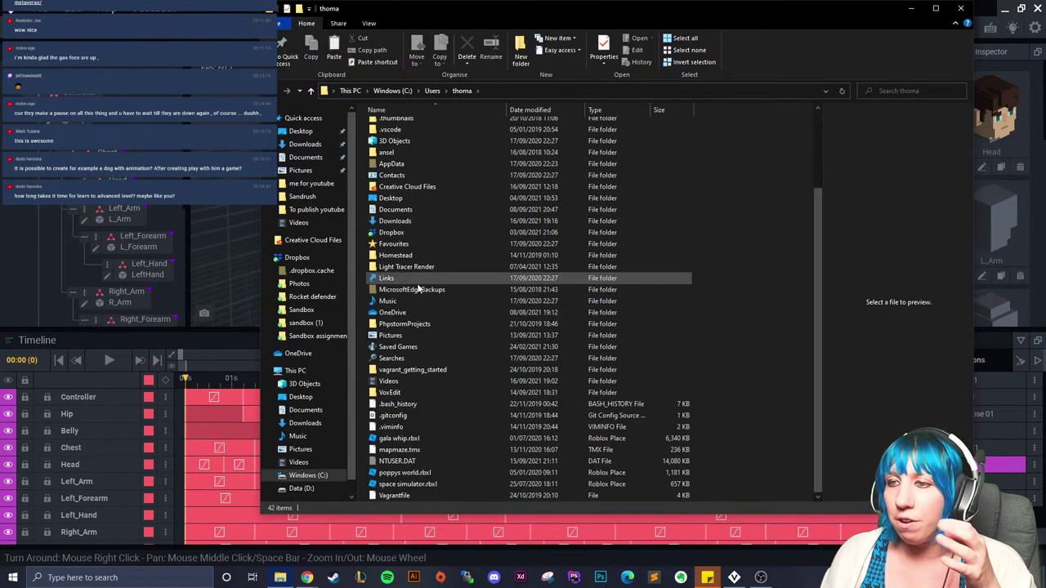
{"action": "double_click", "coordinate": [412, 390]}
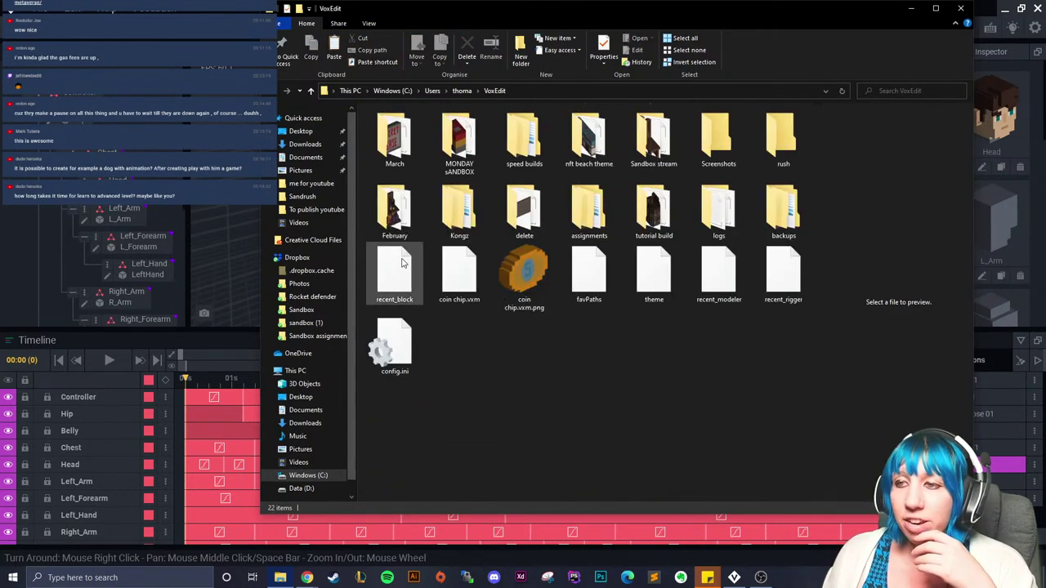
{"action": "double_click", "coordinate": [593, 196]}
{"action": "left_click", "coordinate": [410, 183]}
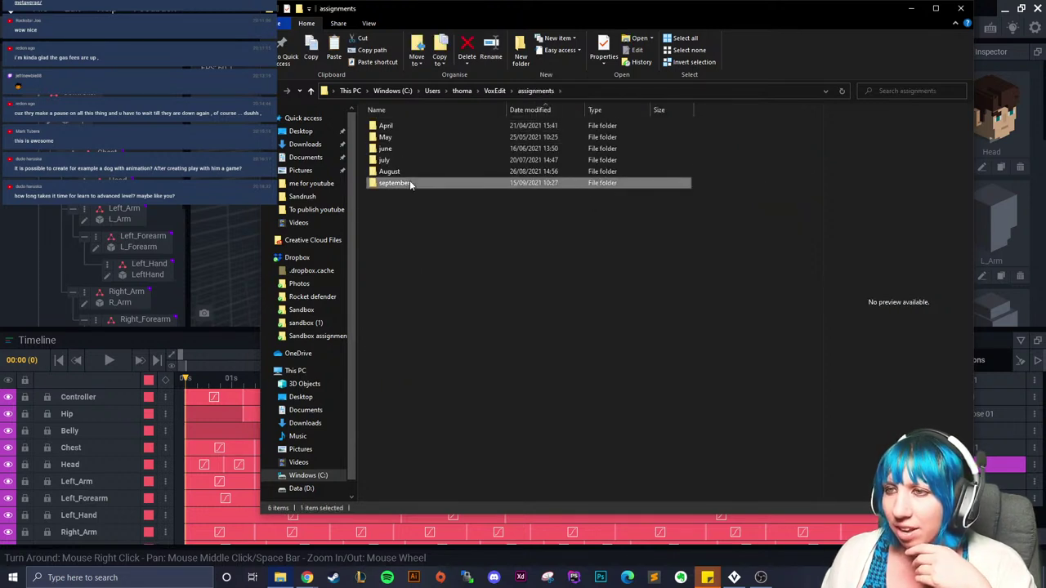
{"action": "double_click", "coordinate": [410, 183]}
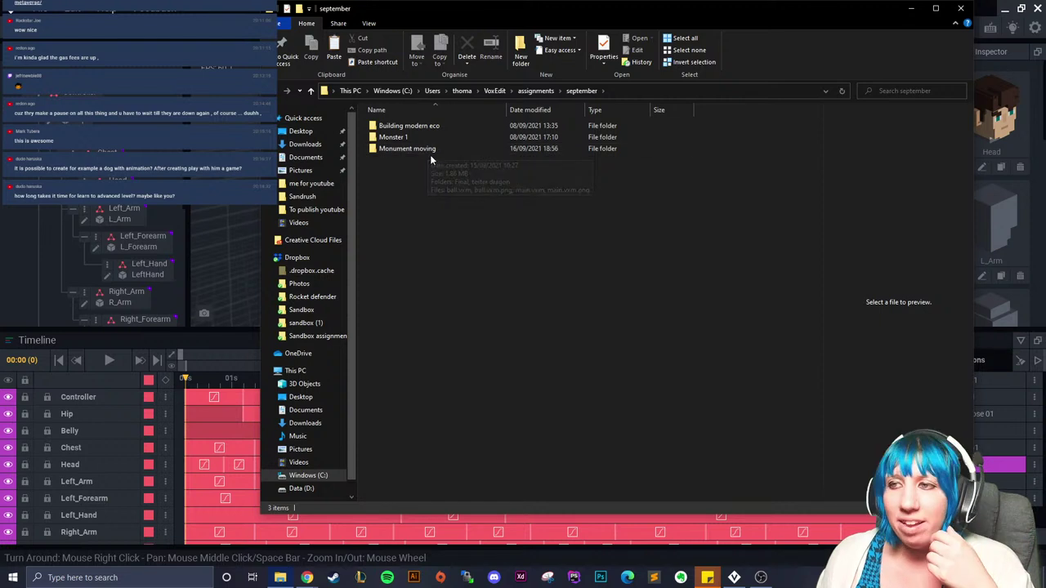
{"action": "double_click", "coordinate": [429, 152]}
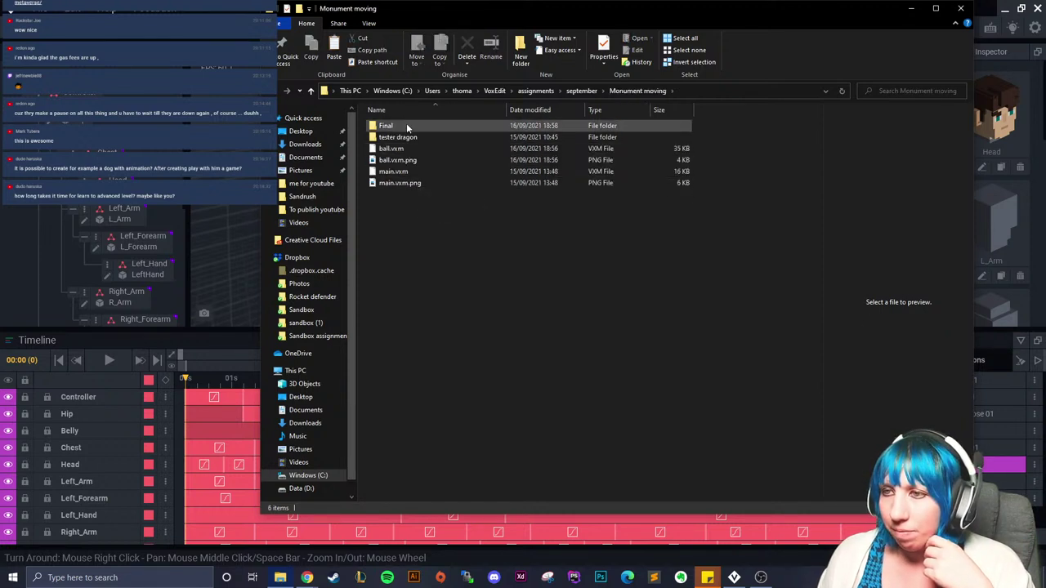
{"action": "double_click", "coordinate": [406, 125]}
Step: Rename the Head.vxm.png file in the Final folder as Head1.vxm.png
{"action": "left_click", "coordinate": [391, 445]}
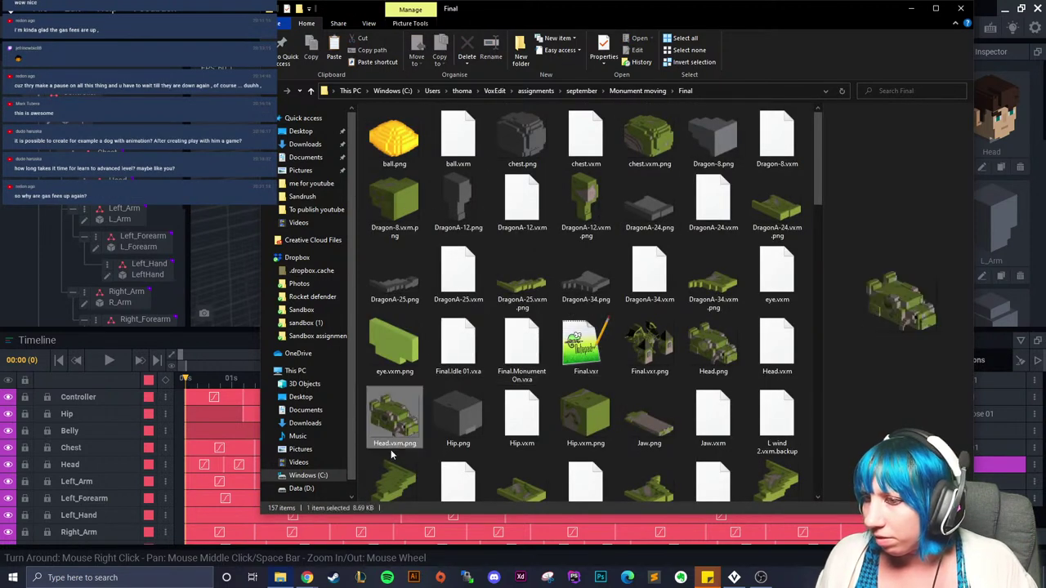
{"action": "left_click", "coordinate": [382, 448]}
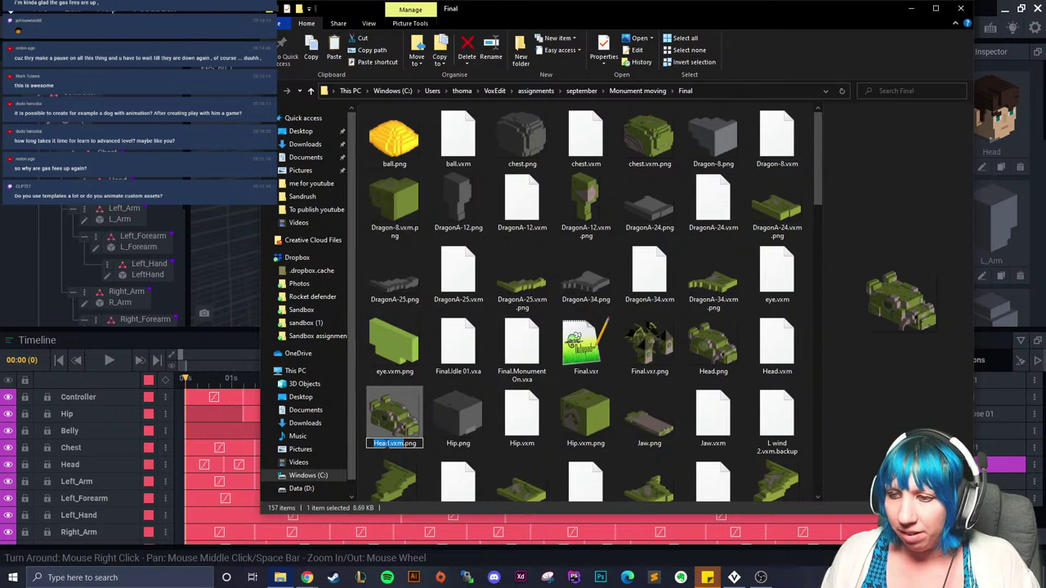
{"action": "type", "text": "1"}
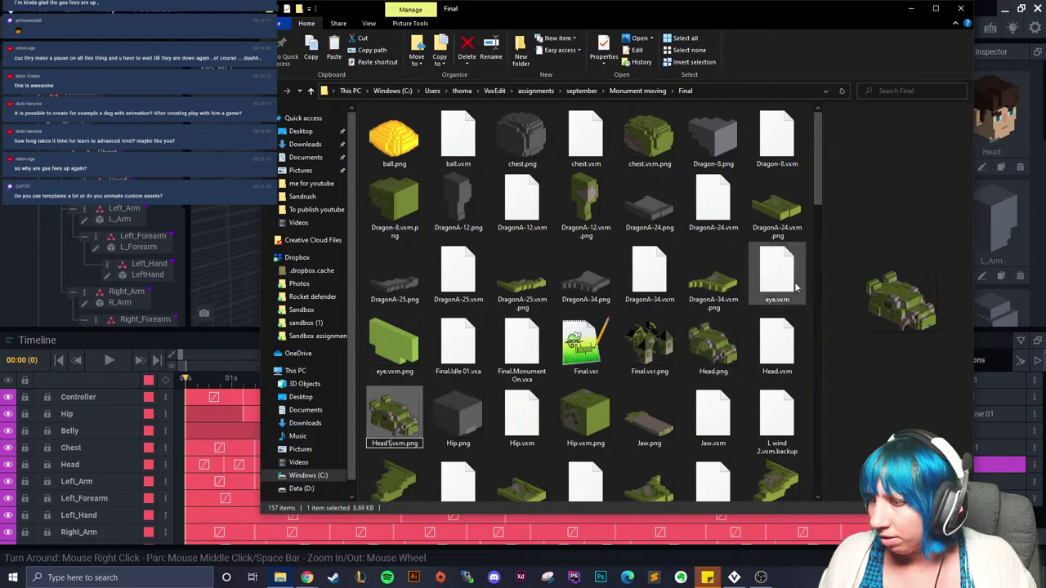
{"action": "left_click", "coordinate": [877, 193]}
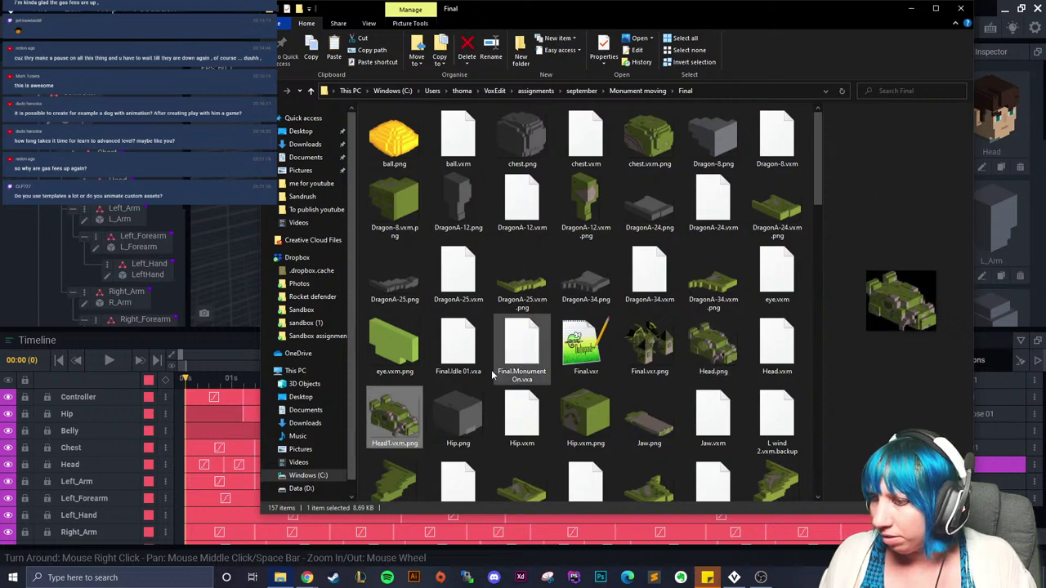
Step: Close File Explorer and try to import the Head VXM model into the giant human's library once more
{"action": "left_click", "coordinate": [963, 8]}
{"action": "left_click", "coordinate": [926, 53]}
{"action": "left_click", "coordinate": [922, 77]}
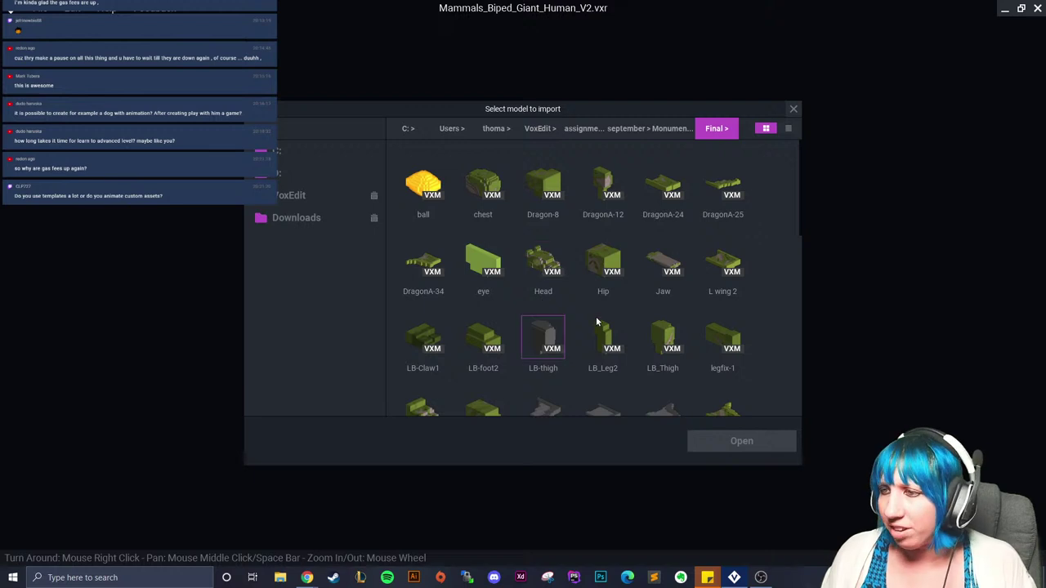
{"action": "scroll", "coordinate": [605, 298], "scroll_direction": "down", "scroll_amount": 2}
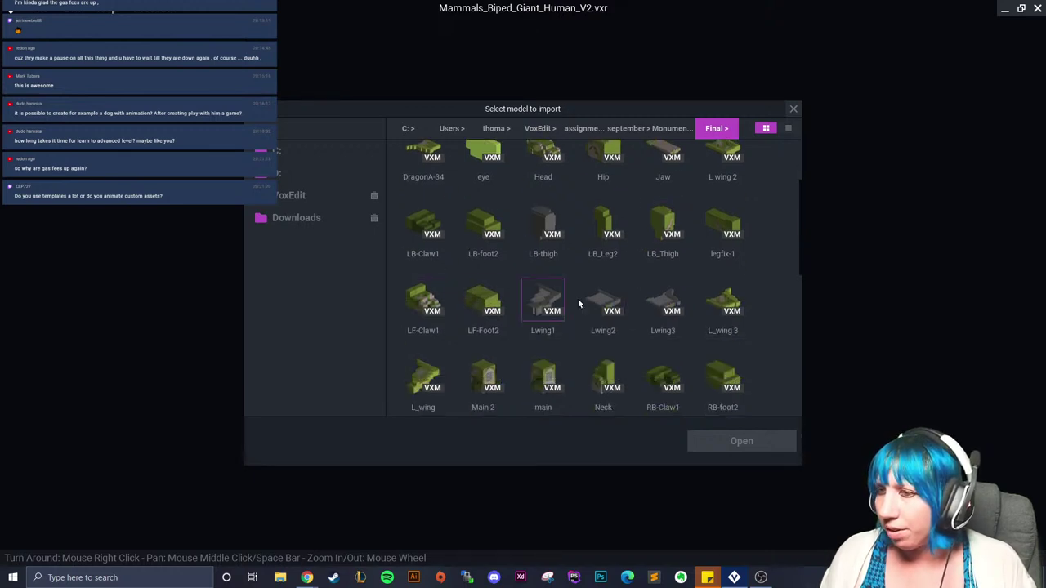
{"action": "scroll", "coordinate": [613, 302], "scroll_direction": "up", "scroll_amount": 2}
{"action": "double_click", "coordinate": [543, 261]}
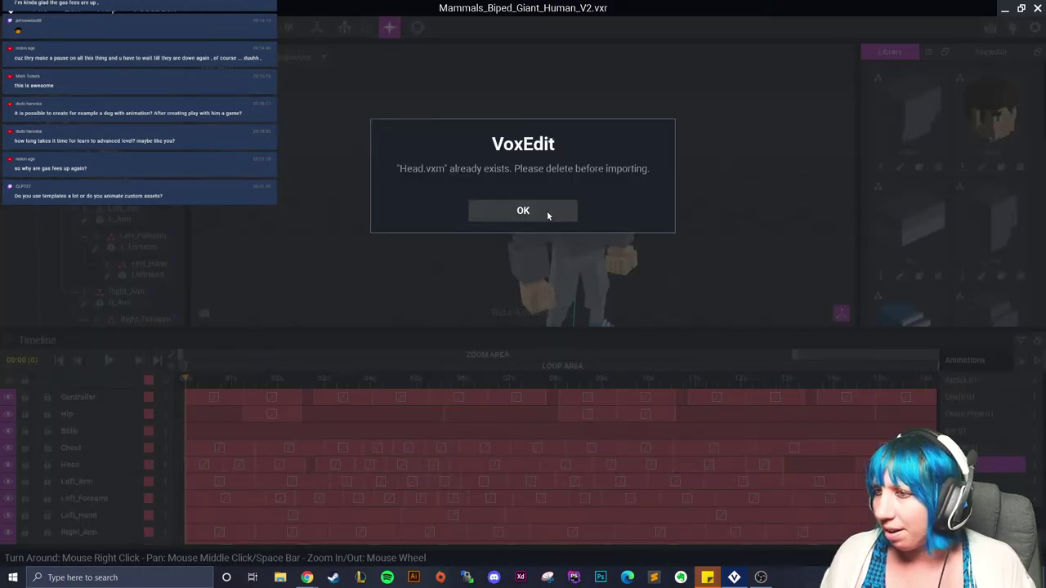
{"action": "left_click", "coordinate": [548, 214]}
Step: Save and close the giant human project, and reopen it from the recent files
{"action": "left_click", "coordinate": [12, 10]}
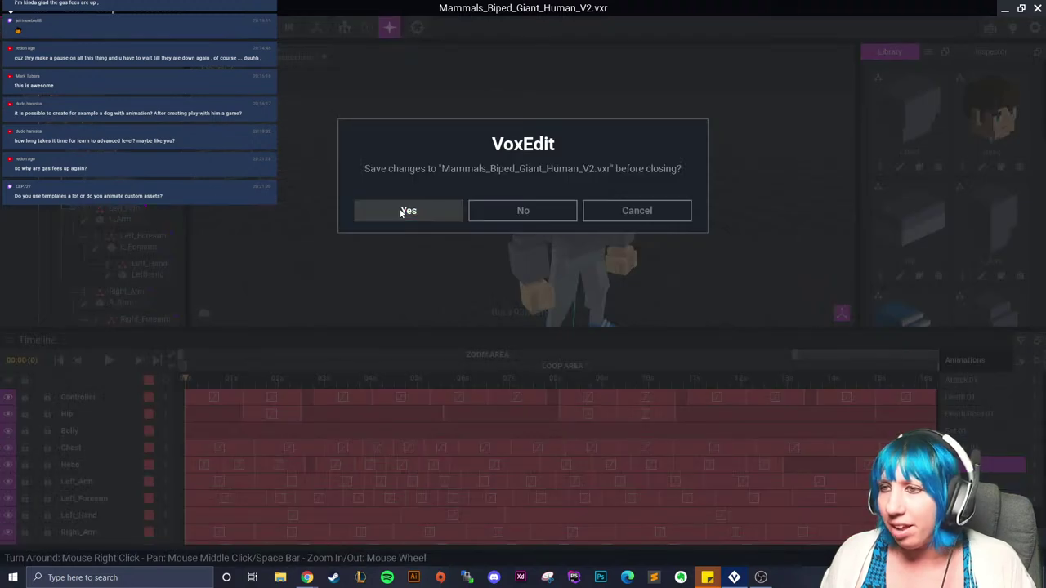
{"action": "left_click", "coordinate": [405, 211]}
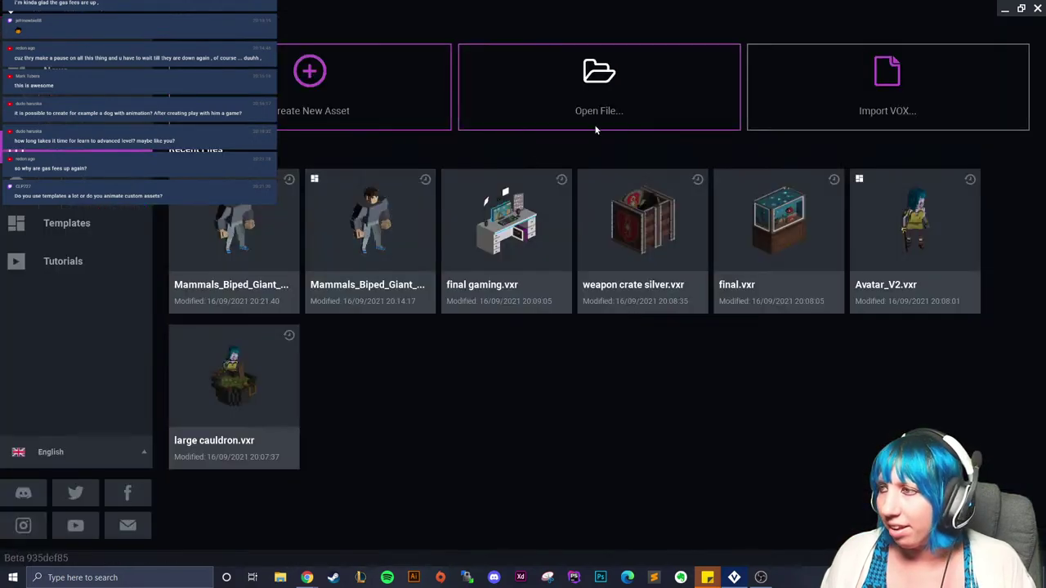
{"action": "left_click", "coordinate": [260, 224]}
Step: Try to import the Head VXM model from the Final folder into the reopened project's library
{"action": "left_click", "coordinate": [921, 59]}
{"action": "left_click", "coordinate": [937, 74]}
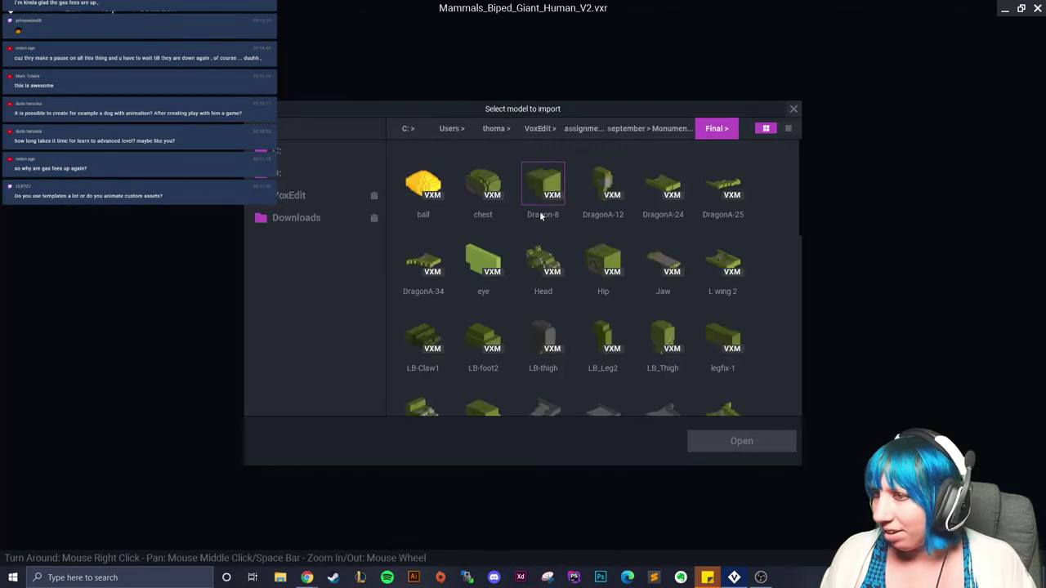
{"action": "scroll", "coordinate": [565, 290], "scroll_direction": "down", "scroll_amount": 2}
{"action": "scroll", "coordinate": [576, 285], "scroll_direction": "up", "scroll_amount": 2}
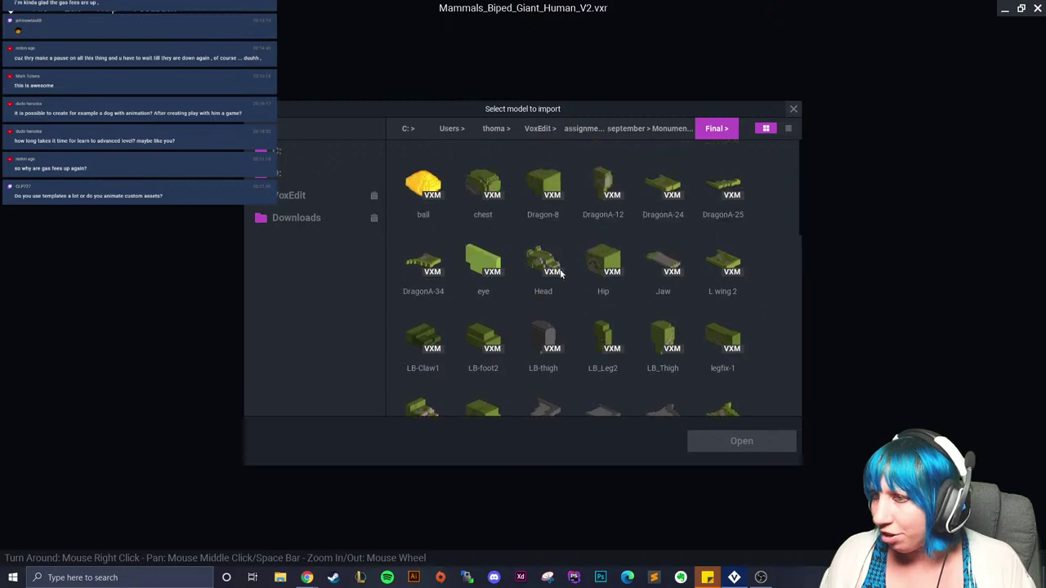
{"action": "left_click", "coordinate": [548, 265]}
{"action": "left_click", "coordinate": [741, 441]}
{"action": "left_click", "coordinate": [522, 211]}
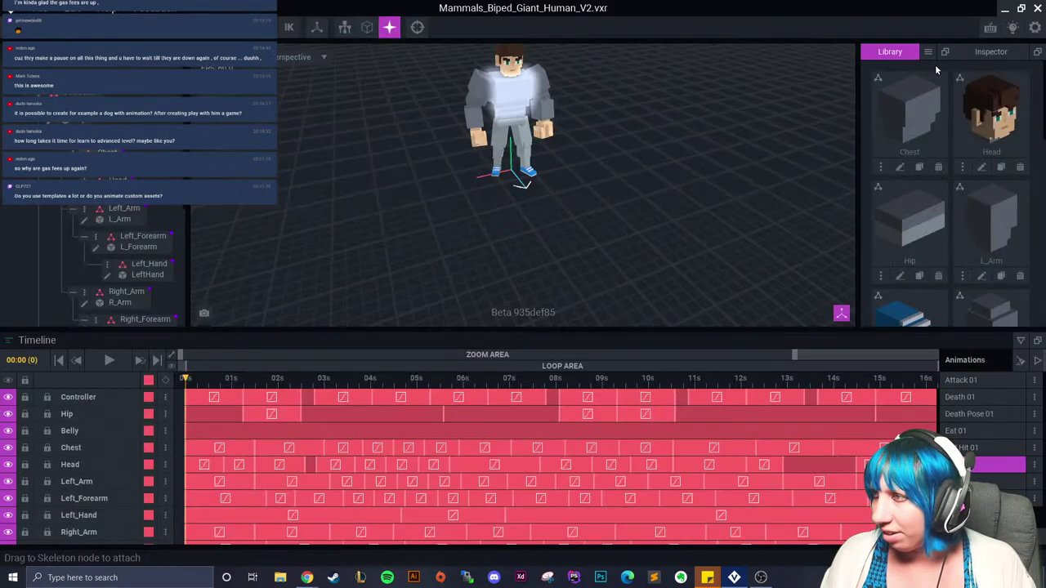
Step: Switch to File Explorer and browse on drive C to the Final folder inside VoxEdit, assignments, september, Monument moving
{"action": "left_click", "coordinate": [927, 51]}
{"action": "left_click", "coordinate": [280, 577]}
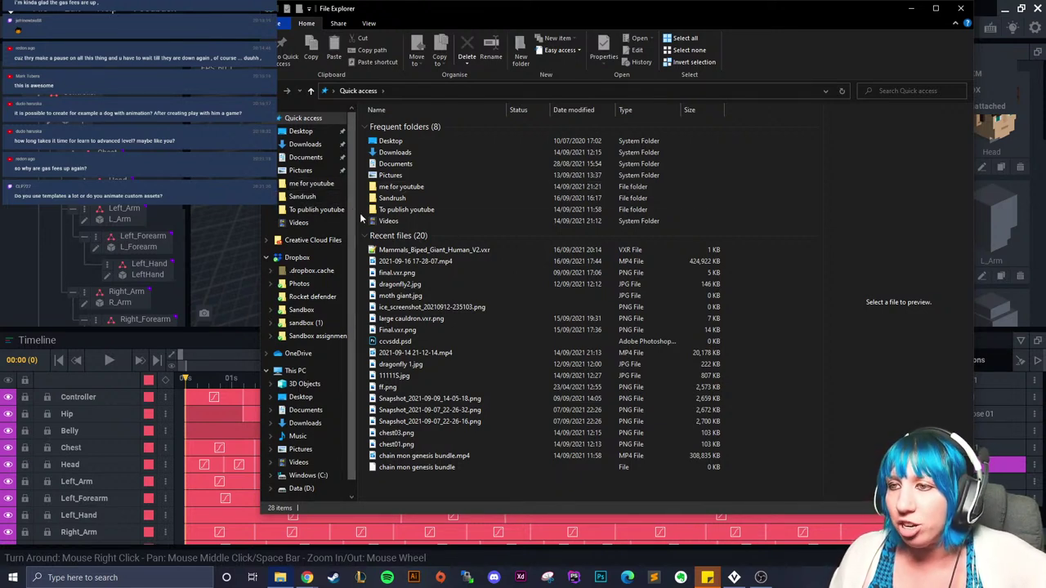
{"action": "scroll", "coordinate": [299, 397], "scroll_direction": "down", "scroll_amount": 1}
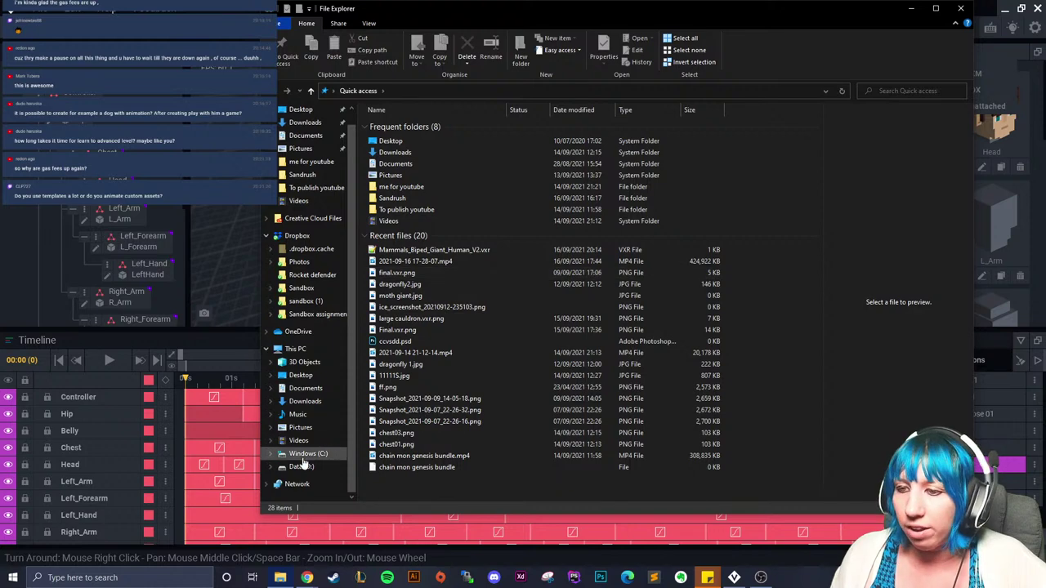
{"action": "left_click", "coordinate": [309, 454]}
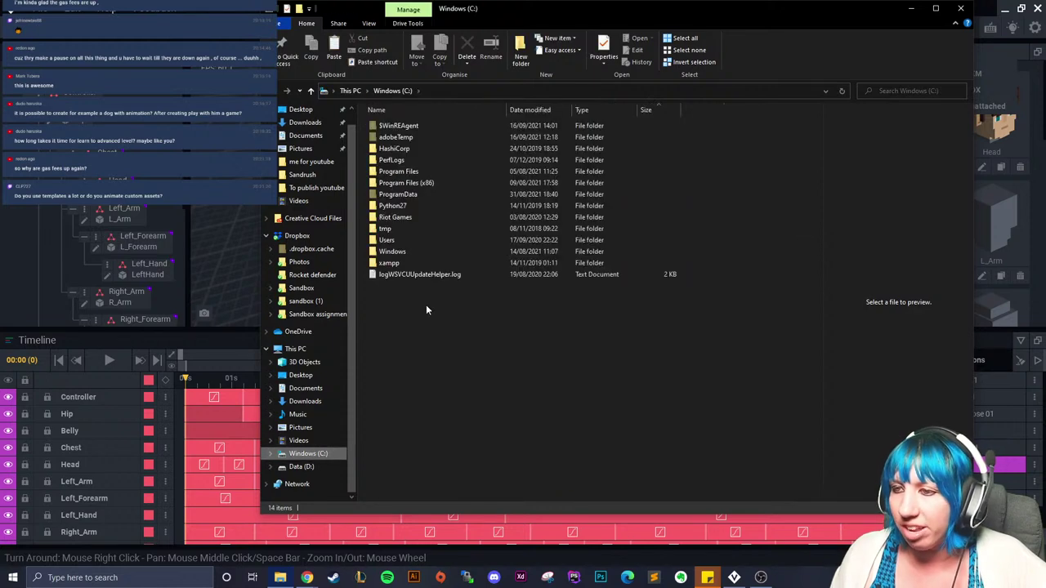
{"action": "double_click", "coordinate": [394, 239]}
{"action": "double_click", "coordinate": [408, 159]}
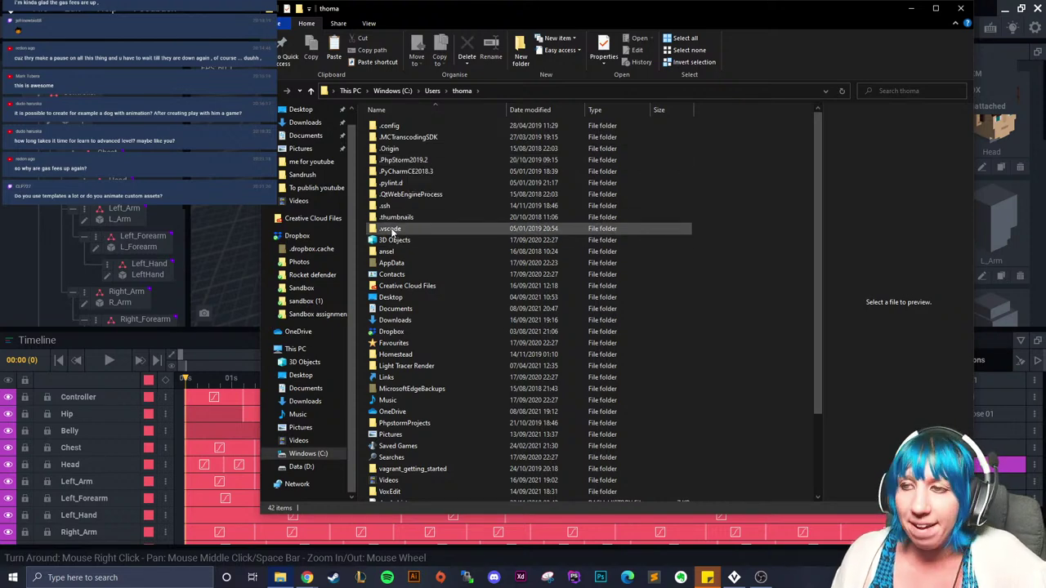
{"action": "scroll", "coordinate": [425, 327], "scroll_direction": "down", "scroll_amount": 3}
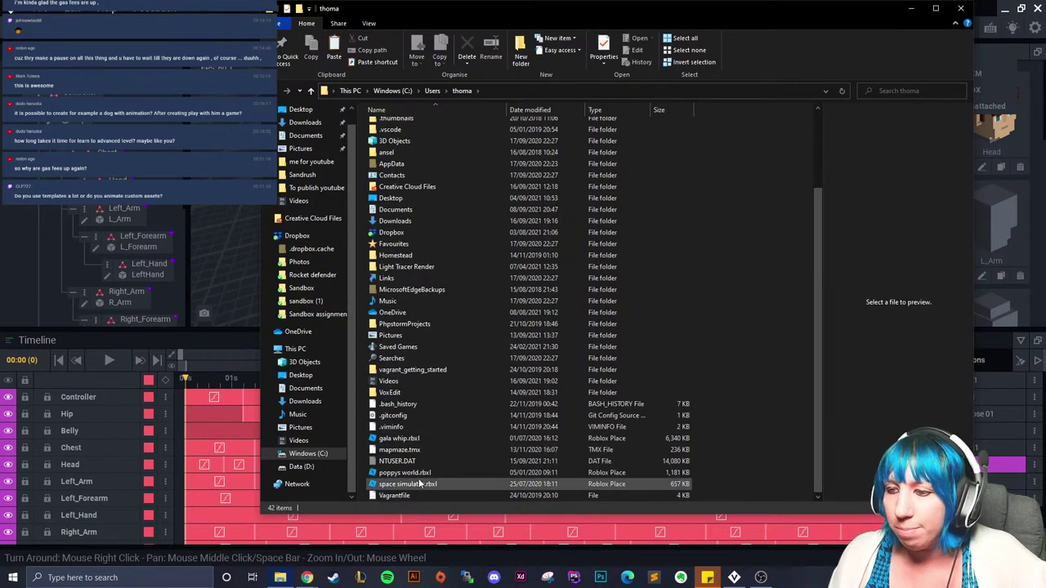
{"action": "double_click", "coordinate": [400, 392]}
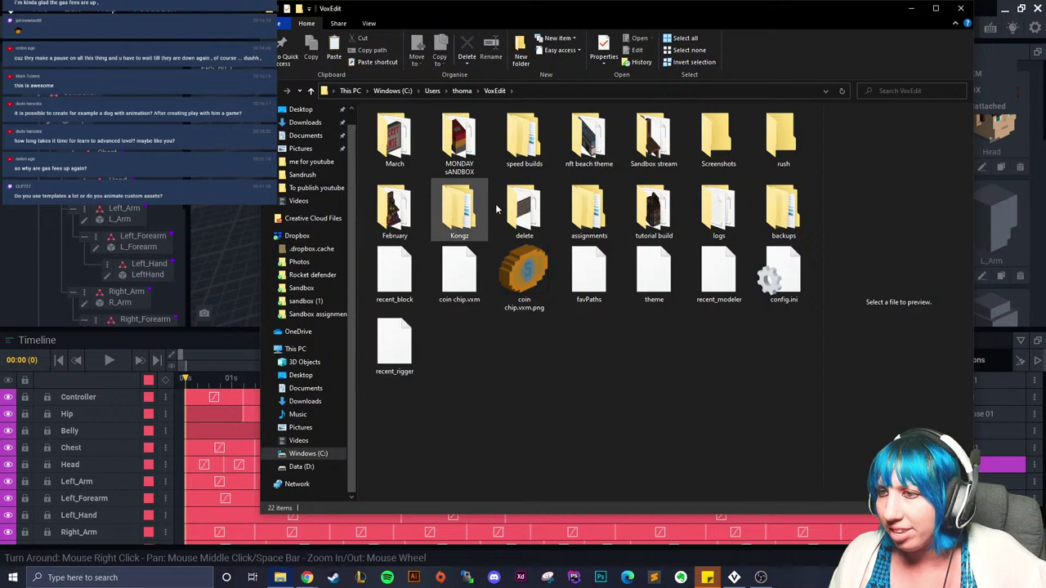
{"action": "double_click", "coordinate": [614, 219]}
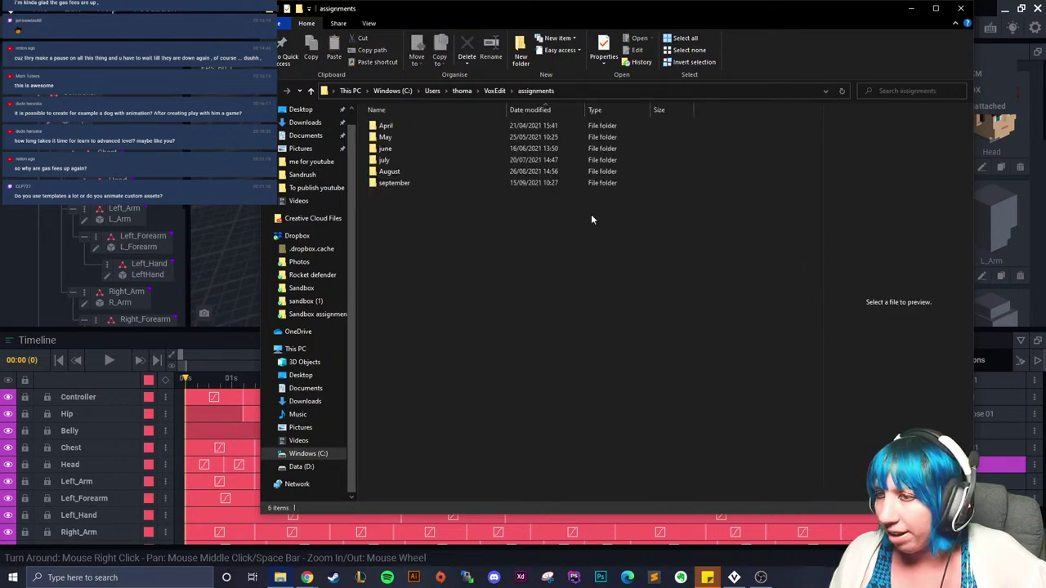
{"action": "double_click", "coordinate": [415, 180]}
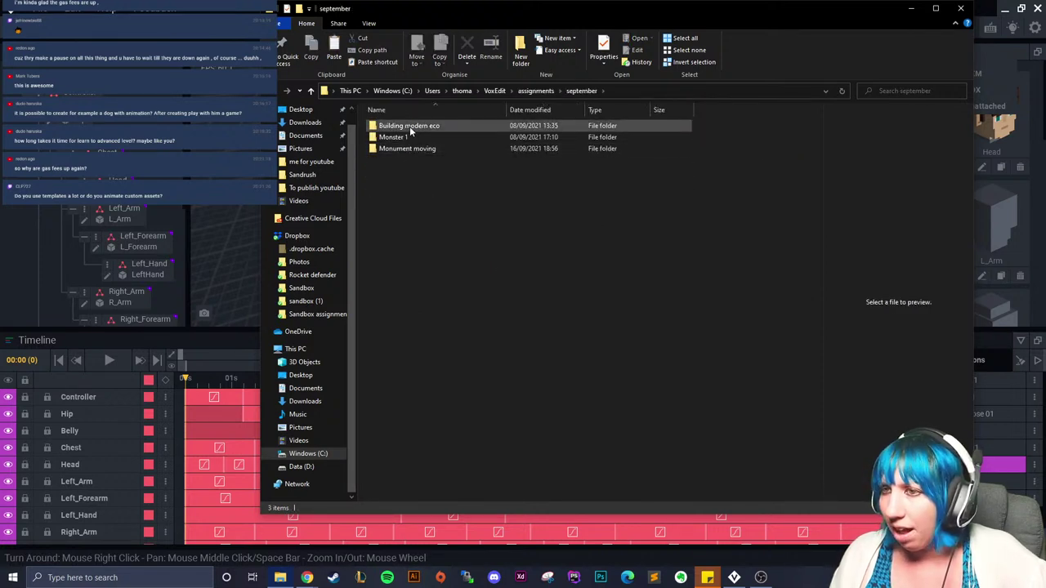
{"action": "left_click", "coordinate": [425, 149]}
{"action": "double_click", "coordinate": [425, 151]}
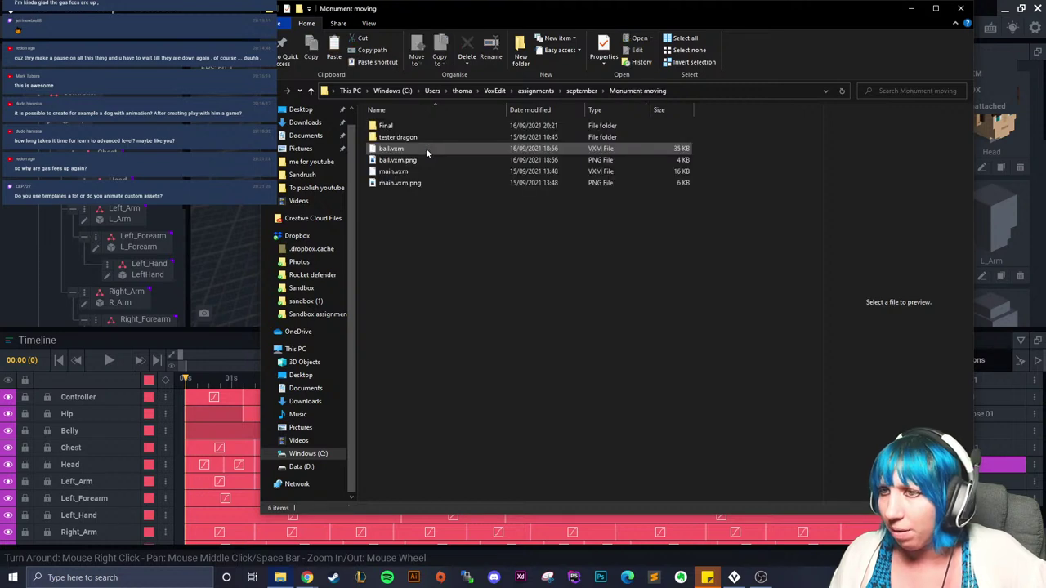
{"action": "double_click", "coordinate": [398, 127]}
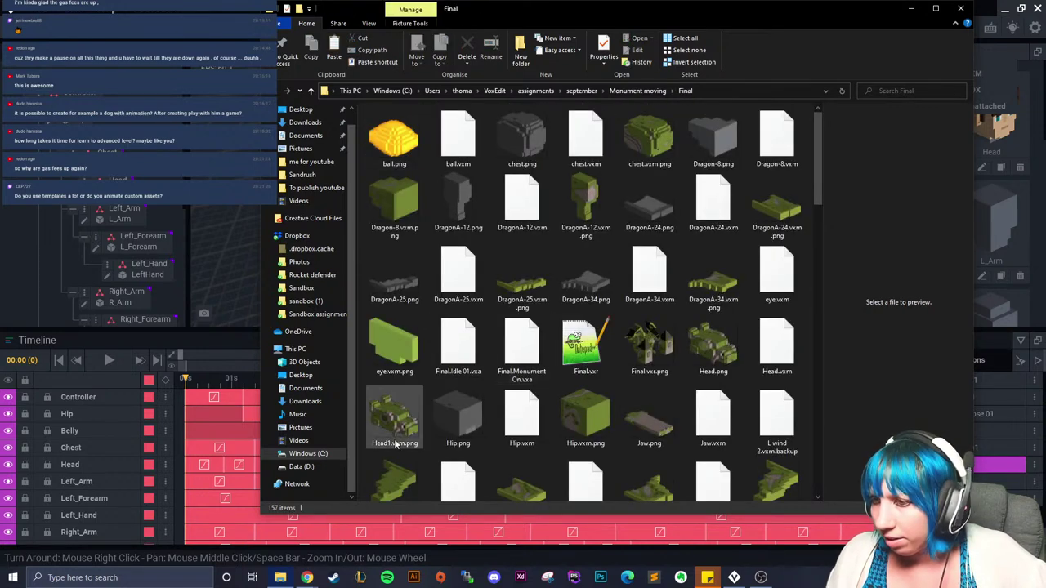
Step: Rename the Head.png file in the Final folder as Head1.png
{"action": "left_click", "coordinate": [713, 364]}
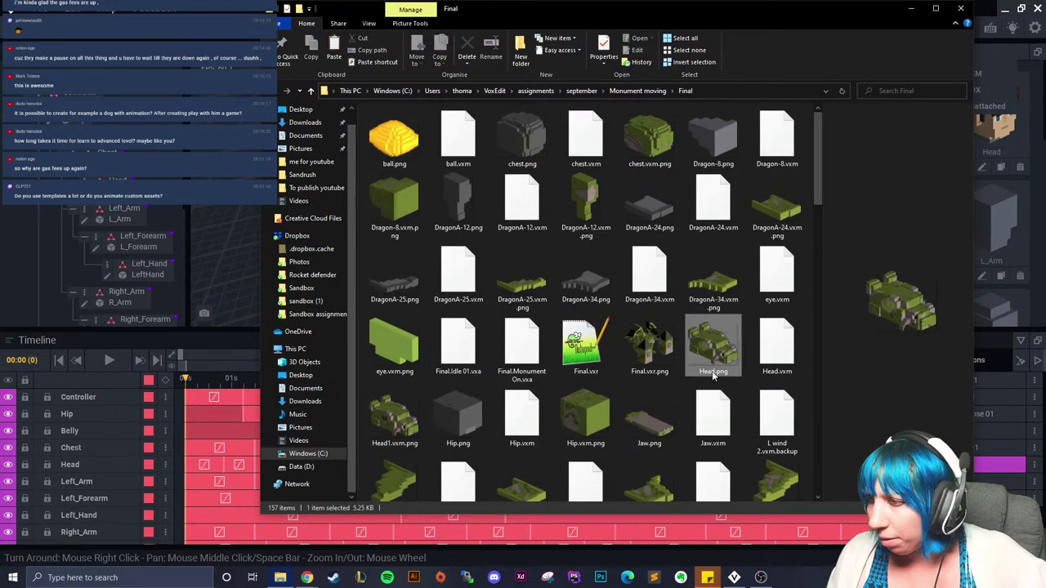
{"action": "left_click", "coordinate": [712, 372]}
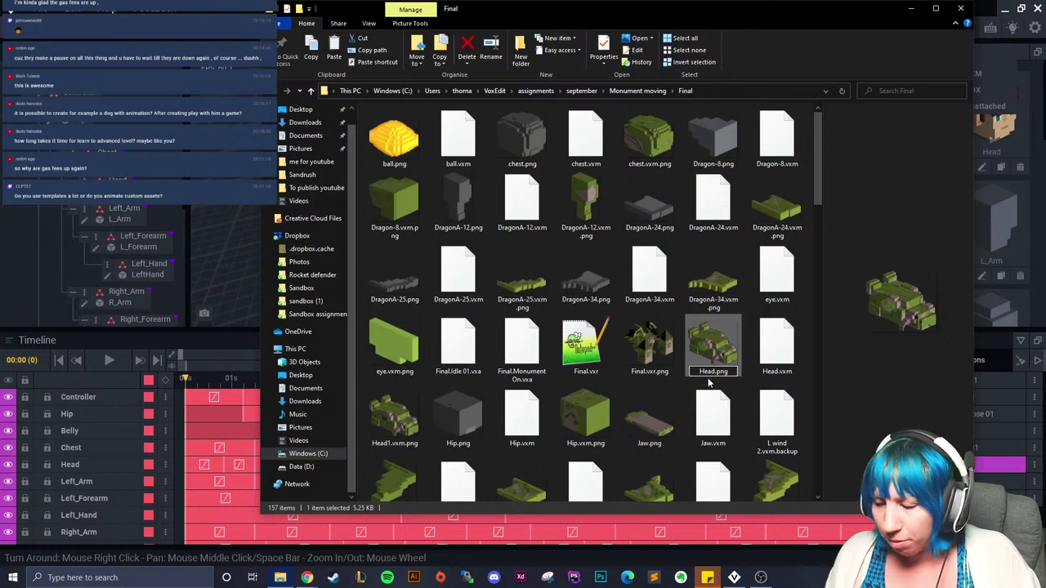
{"action": "type", "text": "Head1"}
{"action": "key", "text": "Return"}
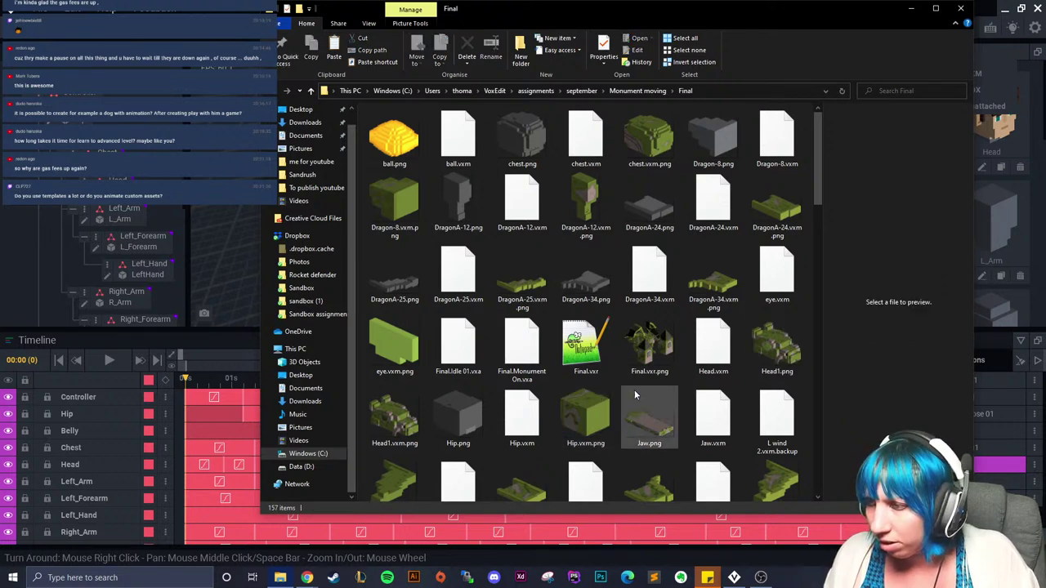
Step: Rename the Head.vxm file as Head1.vxm and check that all three head files share the new name
{"action": "left_click", "coordinate": [712, 378]}
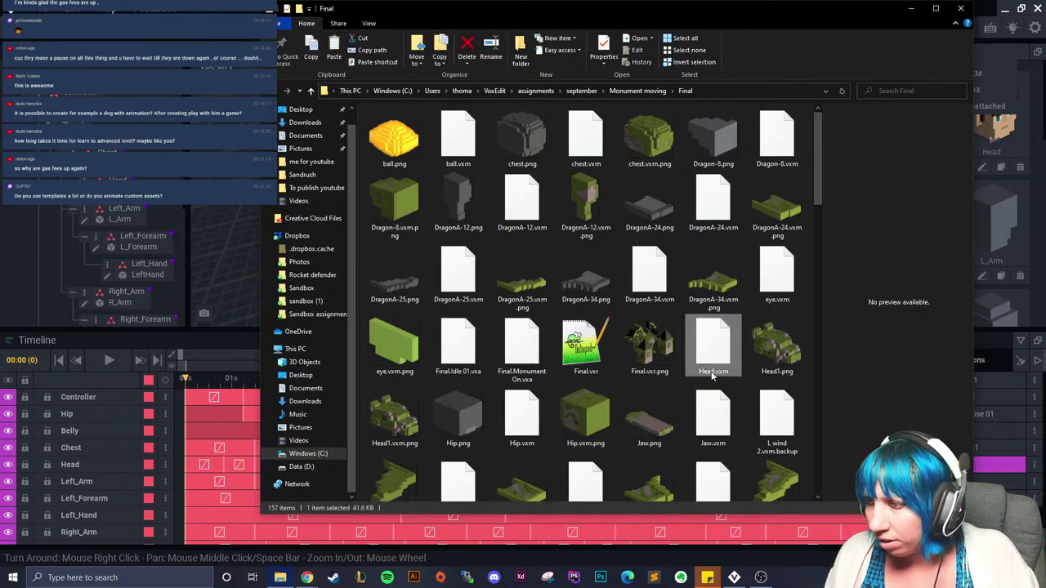
{"action": "left_click", "coordinate": [711, 372]}
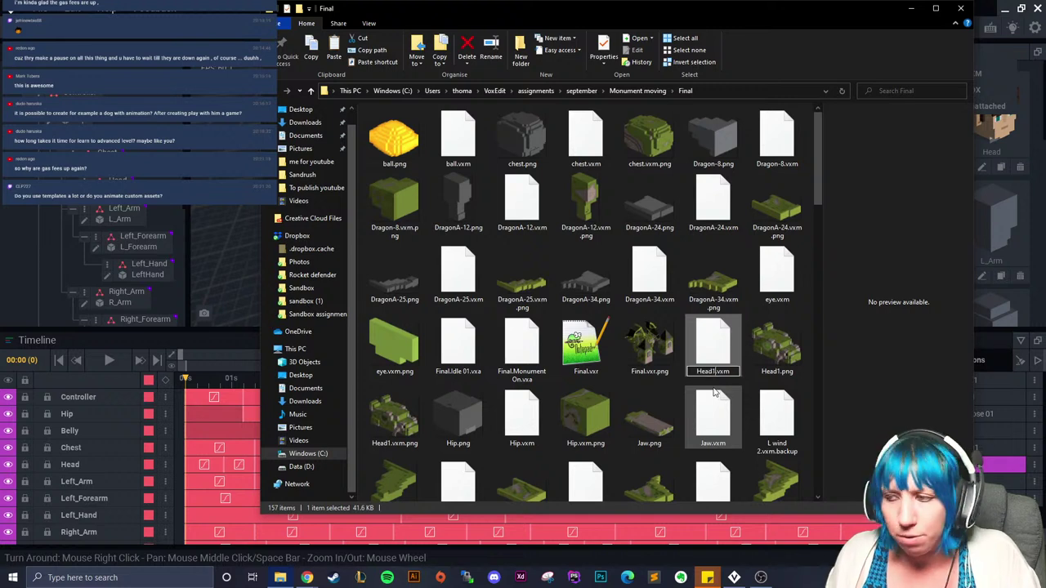
{"action": "type", "text": "1"}
{"action": "left_click", "coordinate": [650, 418]}
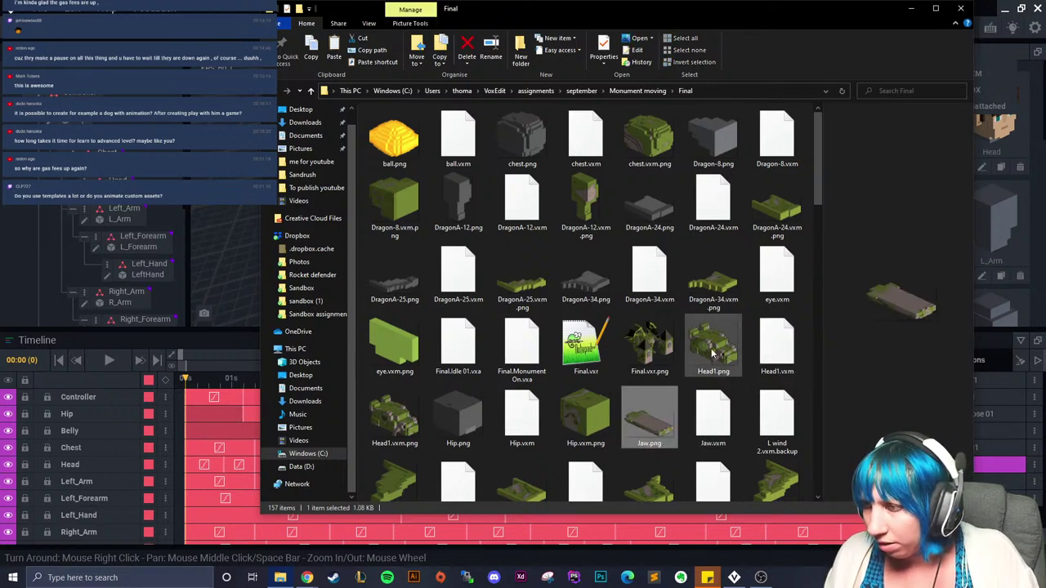
{"action": "left_click", "coordinate": [712, 347]}
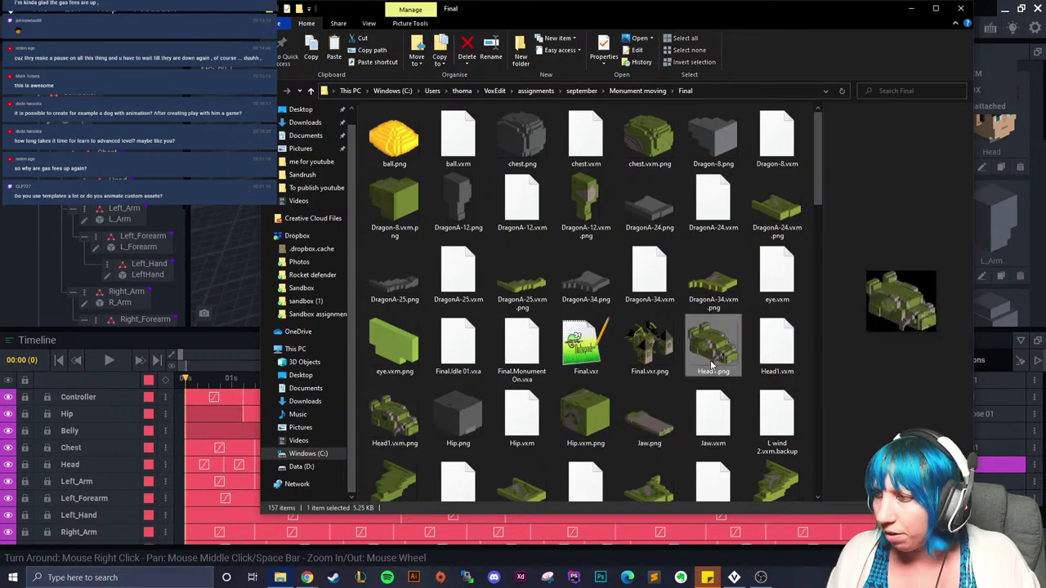
{"action": "left_click", "coordinate": [772, 347]}
{"action": "left_click", "coordinate": [408, 421]}
{"action": "left_click", "coordinate": [490, 423]}
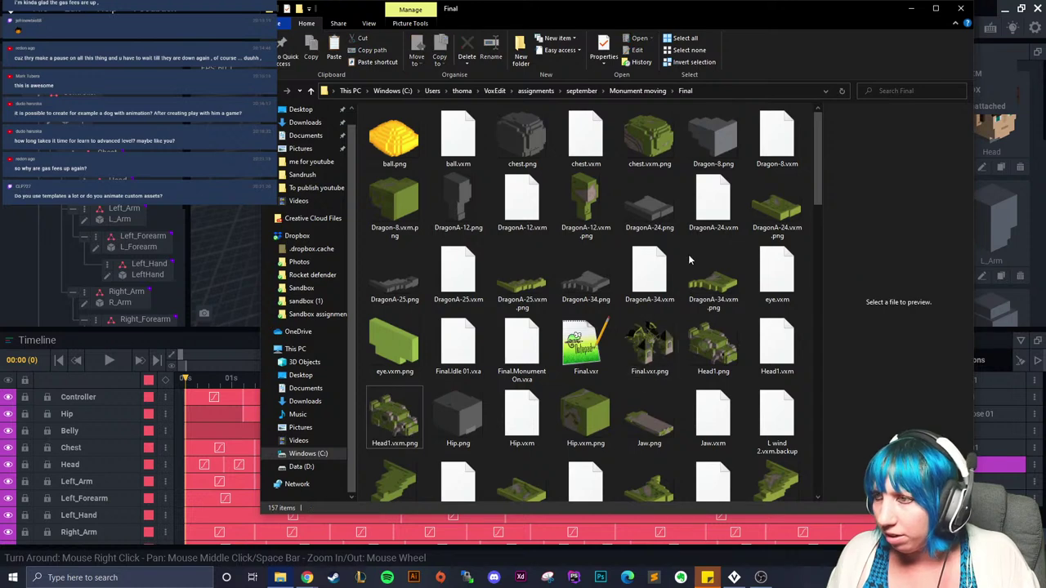
Step: Close File Explorer and import the Head1 VXM model from the Final folder into the giant human's library
{"action": "left_click", "coordinate": [960, 10]}
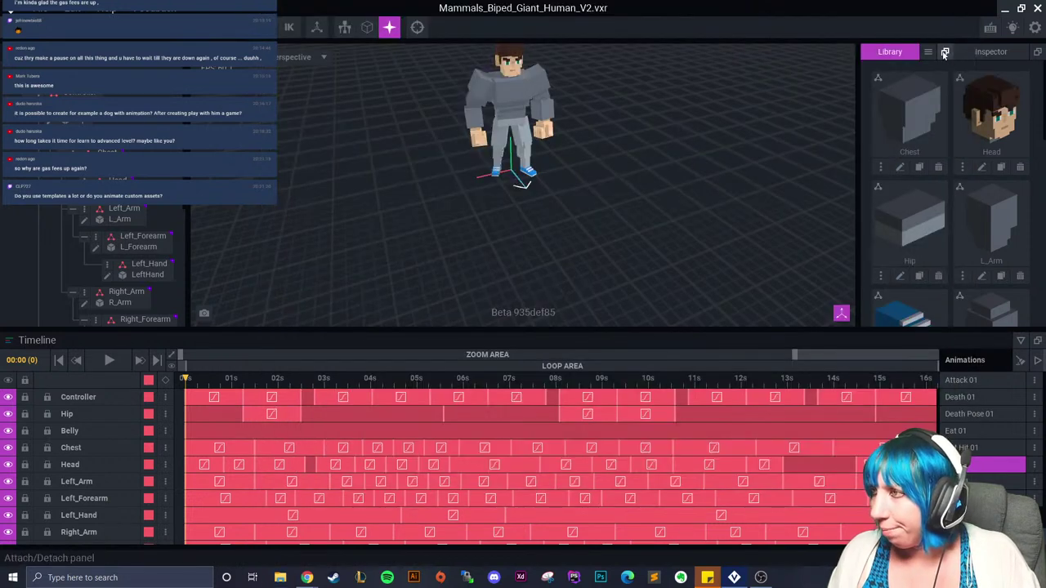
{"action": "left_click", "coordinate": [940, 80]}
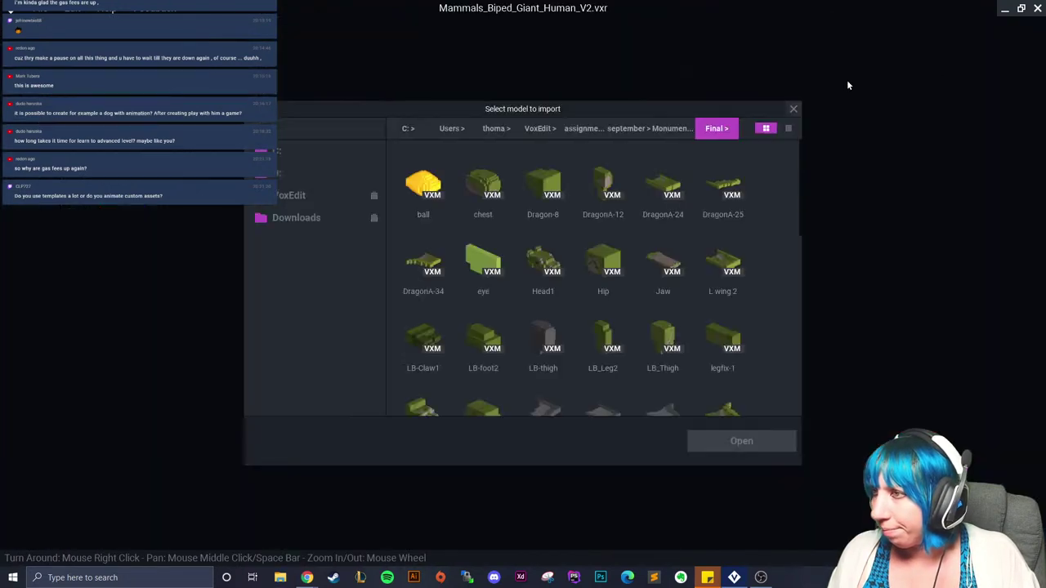
{"action": "left_click", "coordinate": [540, 272]}
{"action": "left_click", "coordinate": [779, 448]}
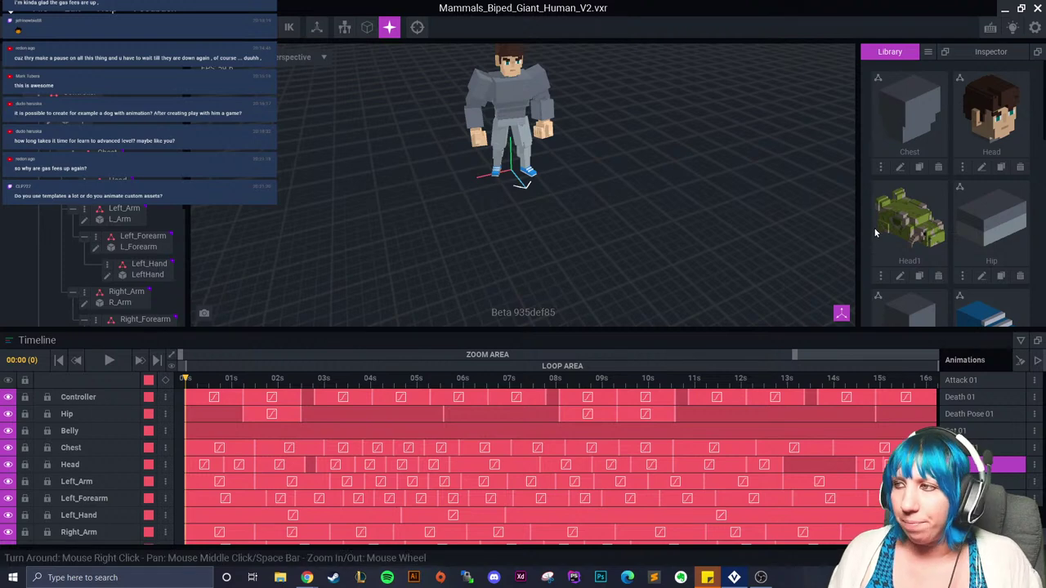
Step: Attach the Head1 model from the library to the skeleton's Head node, replacing the human head
{"action": "left_click_drag", "start_coordinate": [874, 227], "coordinate": [139, 210]}
{"action": "right_click_drag", "start_coordinate": [569, 161], "coordinate": [584, 133]}
{"action": "scroll", "coordinate": [581, 164], "scroll_direction": "up", "scroll_amount": 3}
Step: Import the Jaw VXM model from the Final folder into the library
{"action": "left_click", "coordinate": [927, 58]}
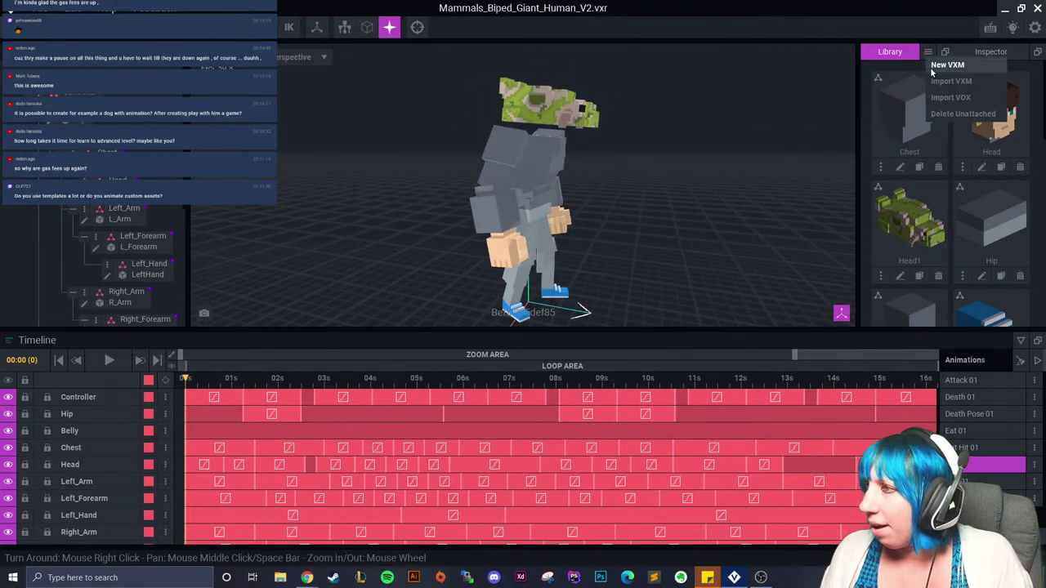
{"action": "left_click", "coordinate": [931, 82]}
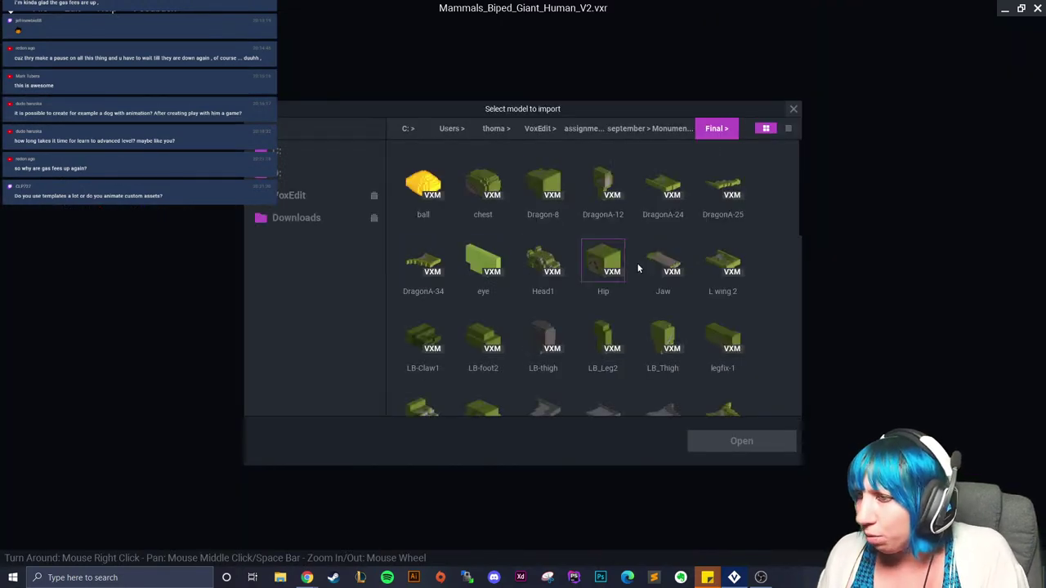
{"action": "left_click", "coordinate": [663, 265]}
{"action": "left_click", "coordinate": [740, 441]}
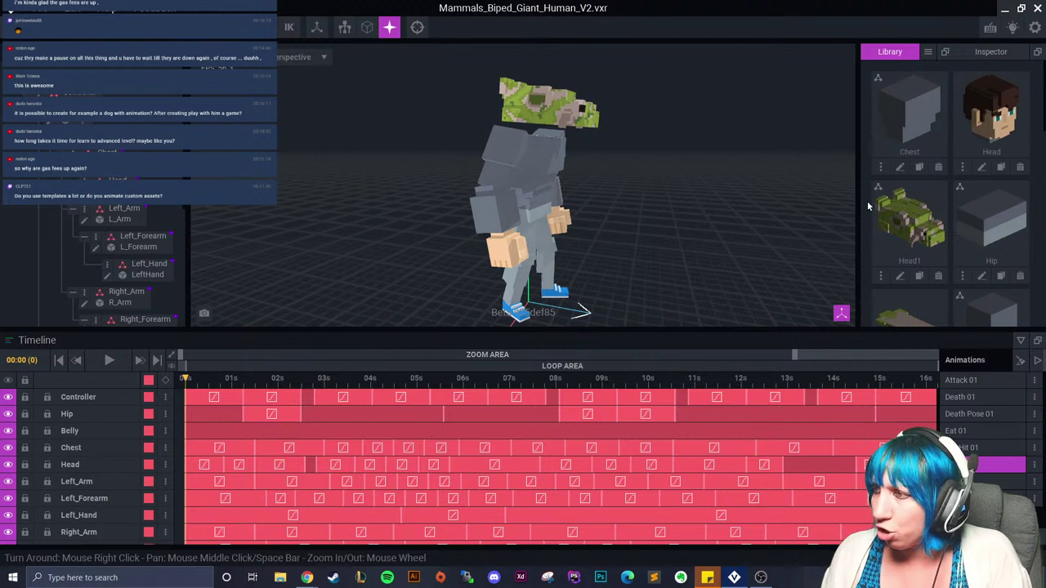
Step: Create a child node named jaw under the skeleton's Head node
{"action": "left_click", "coordinate": [115, 180]}
{"action": "right_click", "coordinate": [115, 181]}
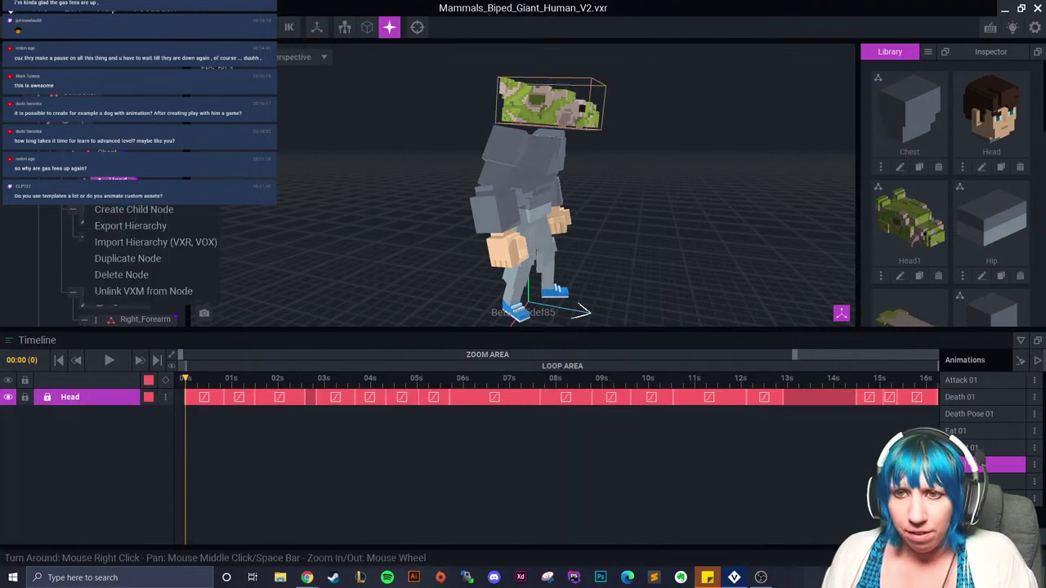
{"action": "left_click", "coordinate": [112, 211]}
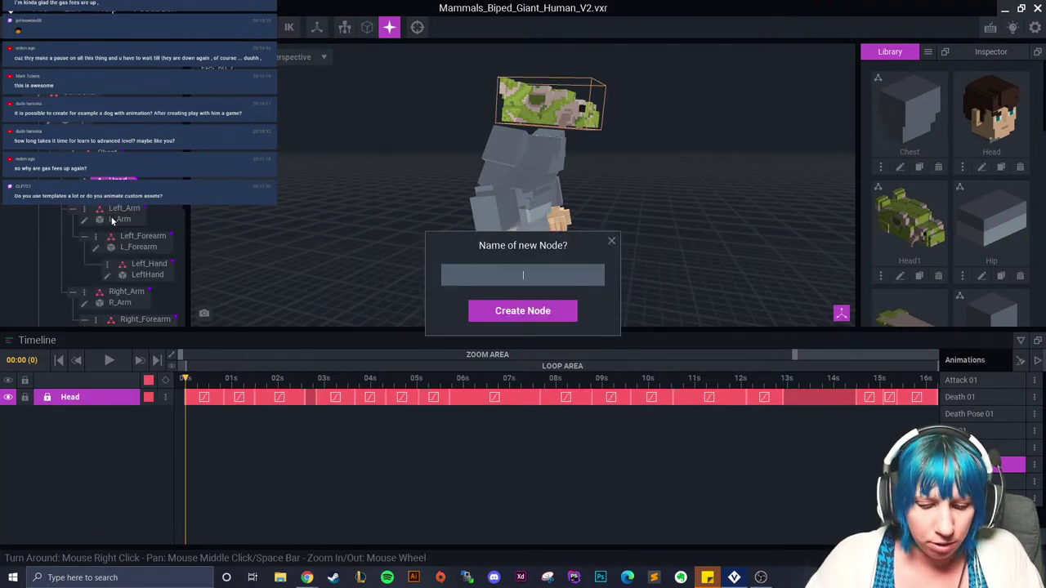
{"action": "type", "text": "jaw"}
{"action": "key", "text": "Return"}
Step: Attach the Jaw model from the library to the new jaw node and select that node
{"action": "scroll", "coordinate": [916, 249], "scroll_direction": "down", "scroll_amount": 2}
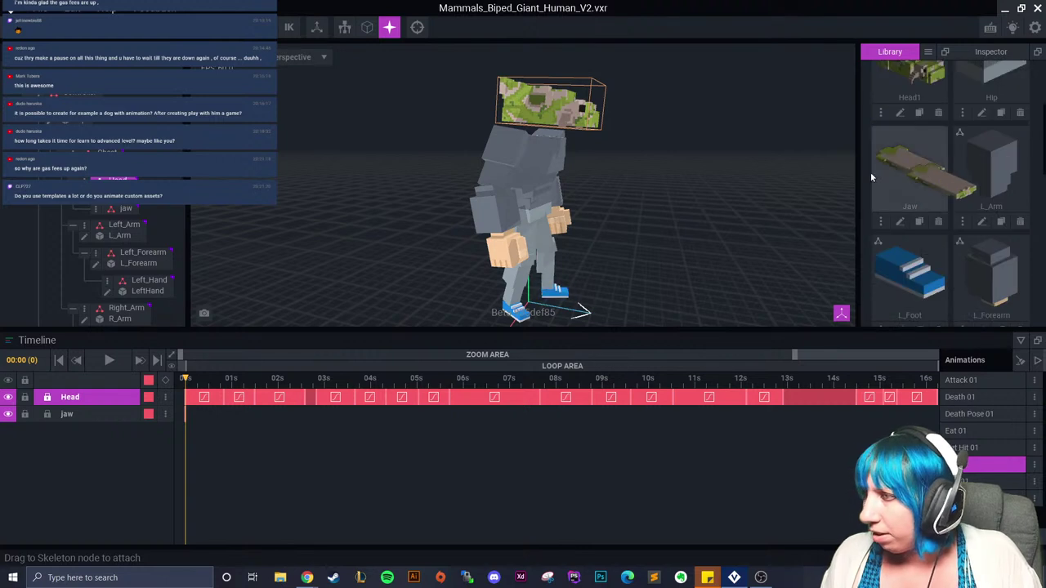
{"action": "left_click_drag", "start_coordinate": [870, 177], "coordinate": [126, 214]}
{"action": "left_click", "coordinate": [126, 214]}
{"action": "scroll", "coordinate": [593, 103], "scroll_direction": "up", "scroll_amount": 4}
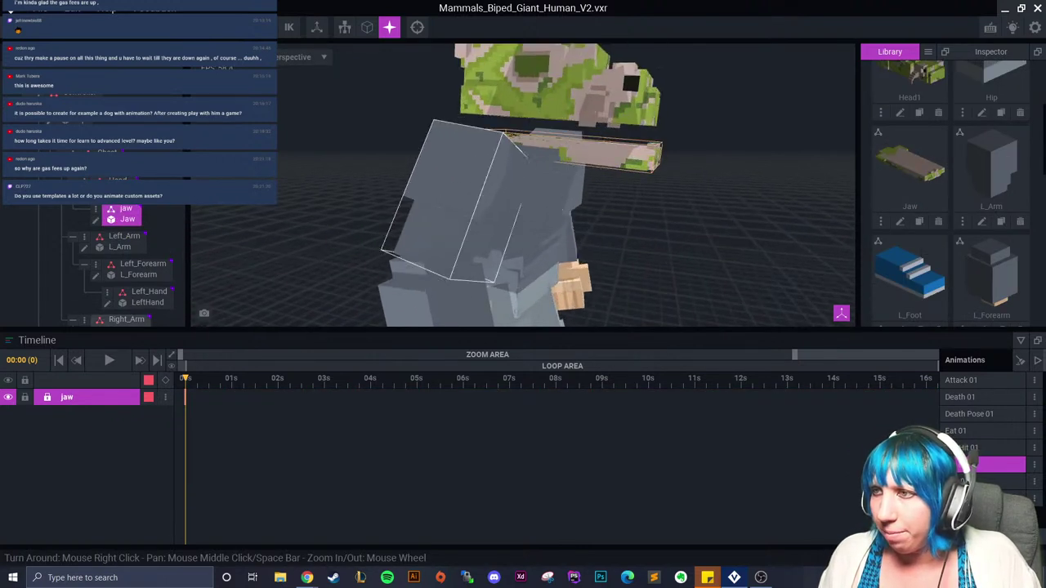
Step: Move the jaw up against the underside of the dragon head, deselect it and inspect the fit on the body
{"action": "middle_click_drag", "start_coordinate": [572, 144], "coordinate": [497, 157]}
{"action": "left_click_drag", "start_coordinate": [454, 103], "coordinate": [457, 82]}
{"action": "left_click", "coordinate": [656, 201]}
{"action": "right_click_drag", "start_coordinate": [656, 201], "coordinate": [579, 206]}
{"action": "scroll", "coordinate": [641, 215], "scroll_direction": "down", "scroll_amount": 5}
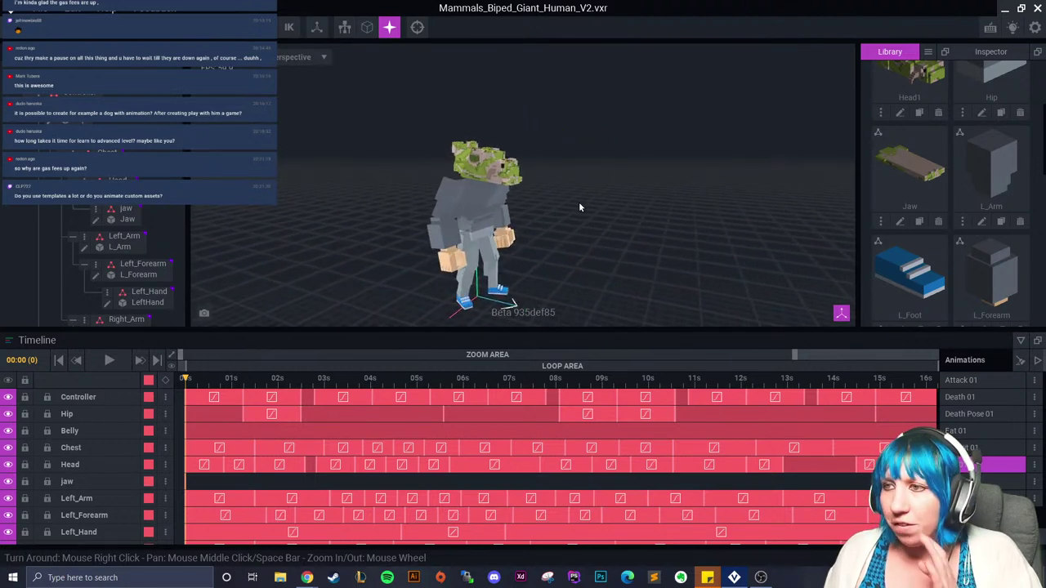
{"action": "middle_click_drag", "start_coordinate": [495, 189], "coordinate": [570, 212]}
{"action": "scroll", "coordinate": [575, 211], "scroll_direction": "up", "scroll_amount": 3}
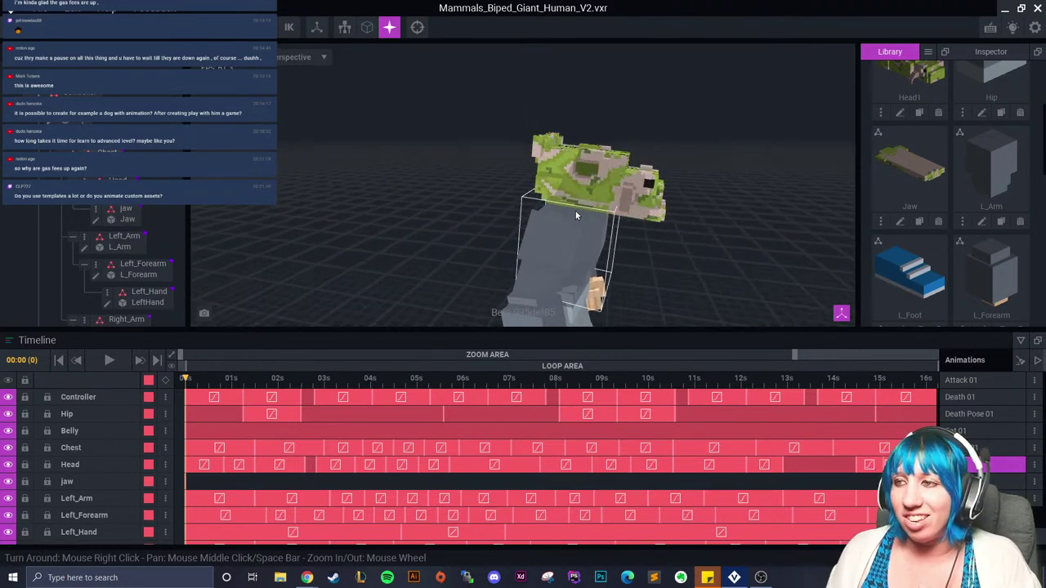
Step: Shrink the timeline area to enlarge the 3D viewport around the character
{"action": "scroll", "coordinate": [574, 214], "scroll_direction": "up", "scroll_amount": 3}
{"action": "scroll", "coordinate": [572, 214], "scroll_direction": "down", "scroll_amount": 4}
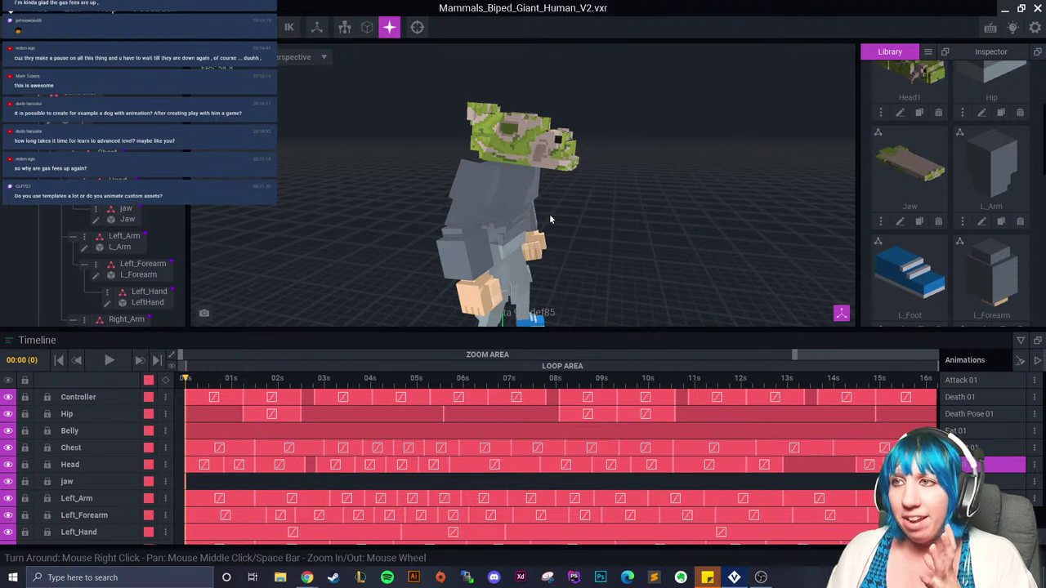
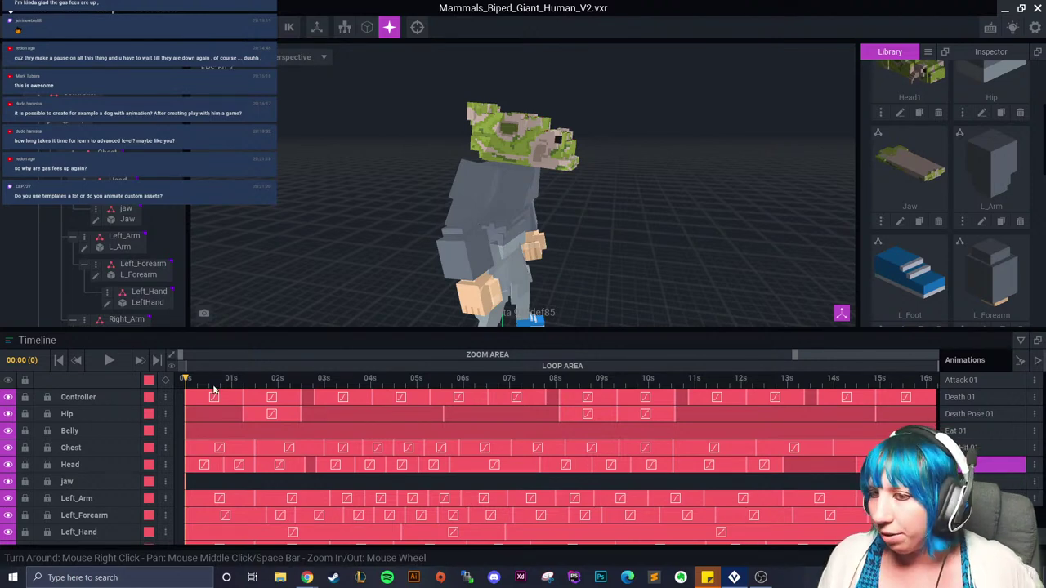
{"action": "left_click_drag", "start_coordinate": [973, 336], "coordinate": [973, 507]}
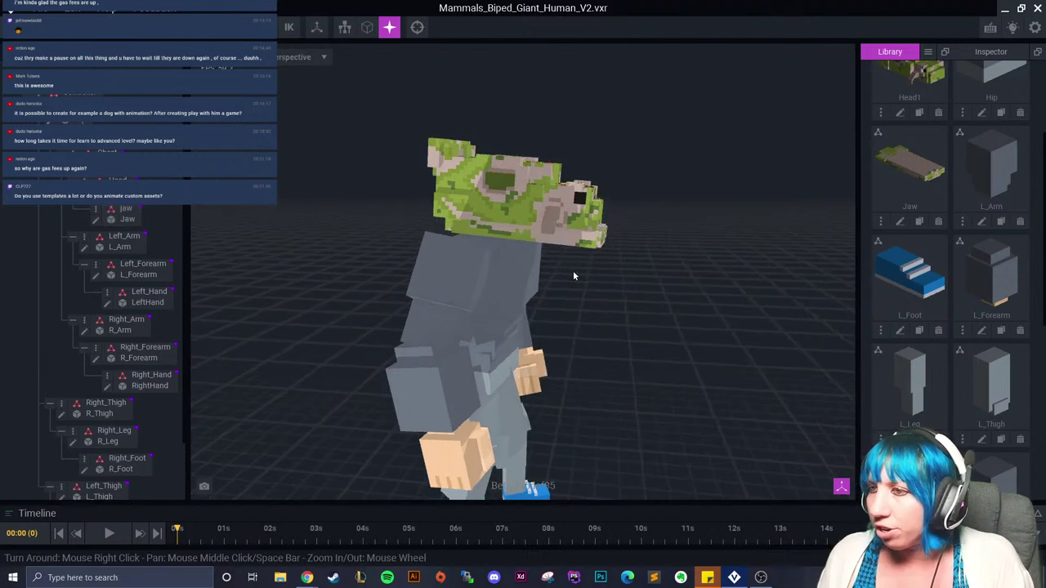
{"action": "scroll", "coordinate": [548, 307], "scroll_direction": "down", "scroll_amount": 2}
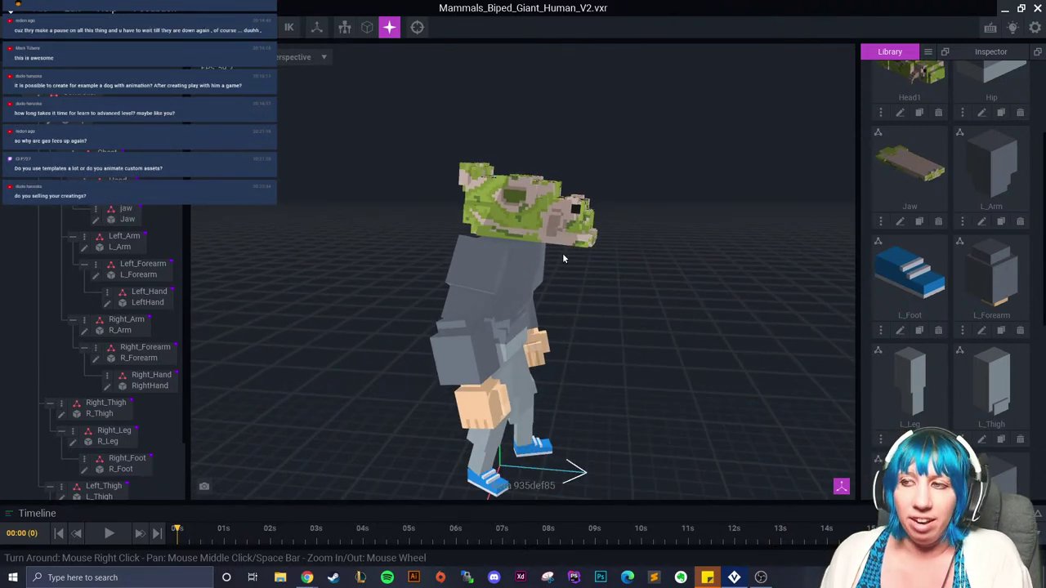
{"action": "right_click_drag", "start_coordinate": [562, 258], "coordinate": [593, 294]}
{"action": "scroll", "coordinate": [598, 296], "scroll_direction": "up", "scroll_amount": 3}
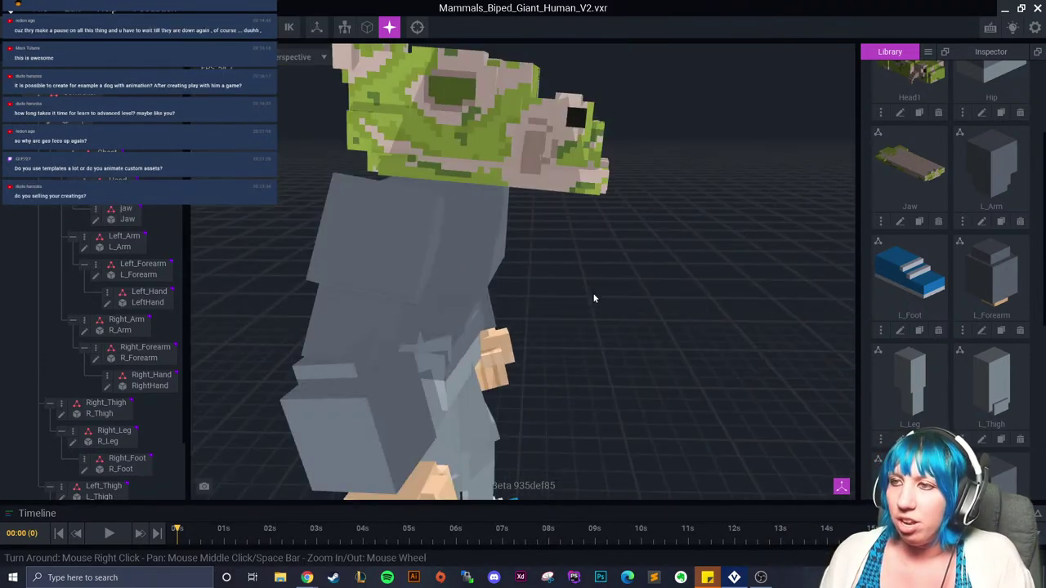
Step: Select the dragon head's node and adjust its height and forward position over the body
{"action": "left_click", "coordinate": [379, 133]}
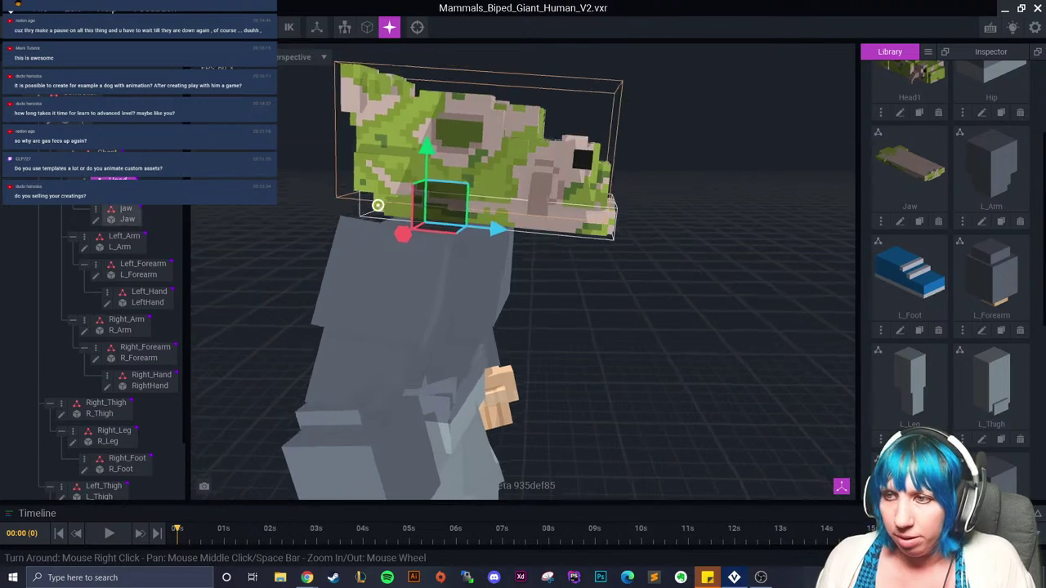
{"action": "right_click_drag", "start_coordinate": [378, 205], "coordinate": [379, 209]}
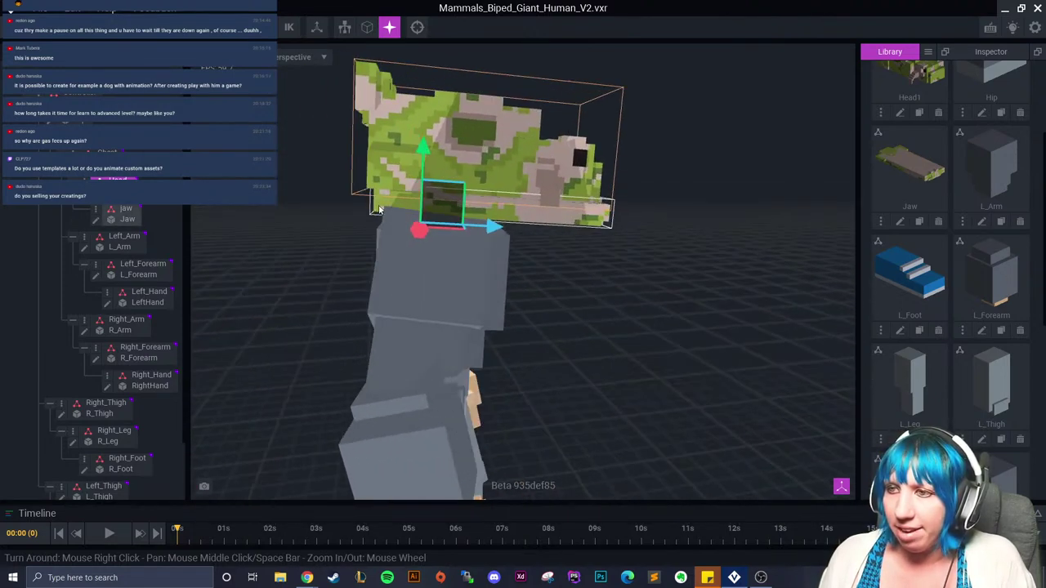
{"action": "left_click_drag", "start_coordinate": [426, 145], "coordinate": [427, 157]}
{"action": "right_click_drag", "start_coordinate": [426, 156], "coordinate": [442, 197]}
{"action": "left_click", "coordinate": [429, 169]}
{"action": "left_click_drag", "start_coordinate": [427, 163], "coordinate": [427, 144]}
{"action": "left_click_drag", "start_coordinate": [483, 215], "coordinate": [504, 219]}
Step: Import the Neck VXM model from the Final folder into the library
{"action": "left_click", "coordinate": [927, 51]}
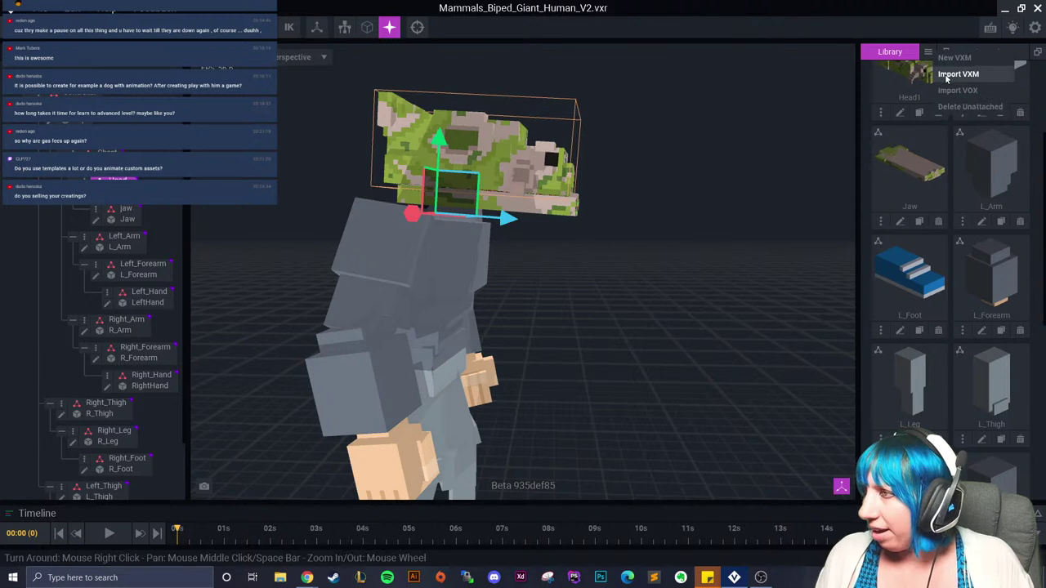
{"action": "left_click", "coordinate": [948, 78]}
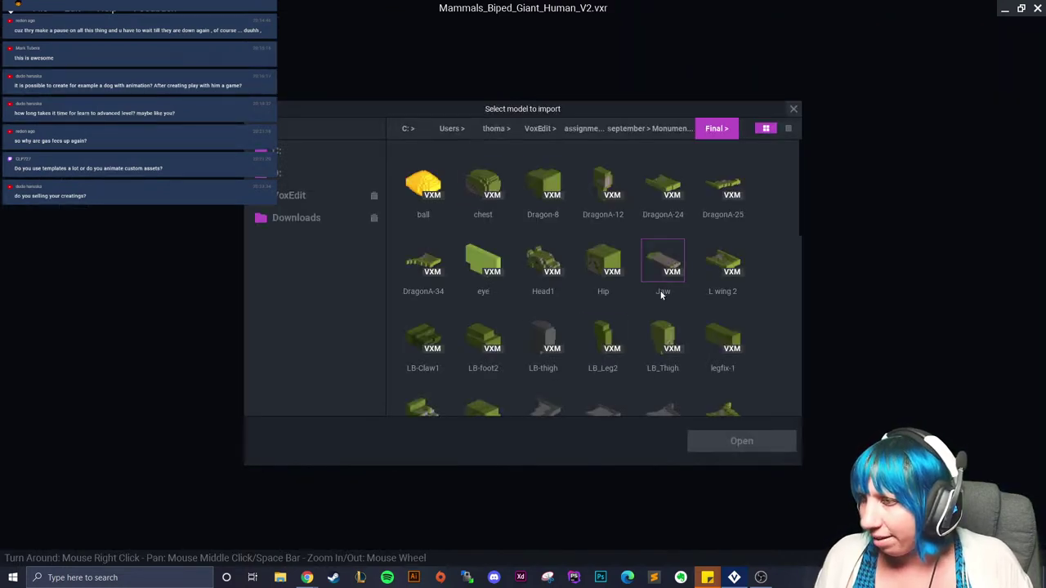
{"action": "scroll", "coordinate": [662, 295], "scroll_direction": "down", "scroll_amount": 1}
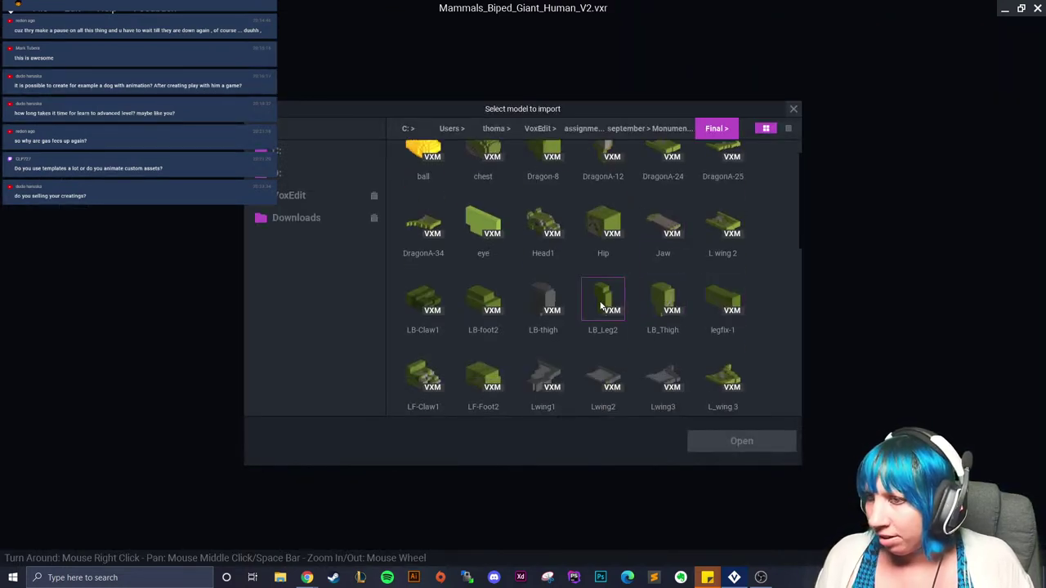
{"action": "scroll", "coordinate": [600, 306], "scroll_direction": "down", "scroll_amount": 2}
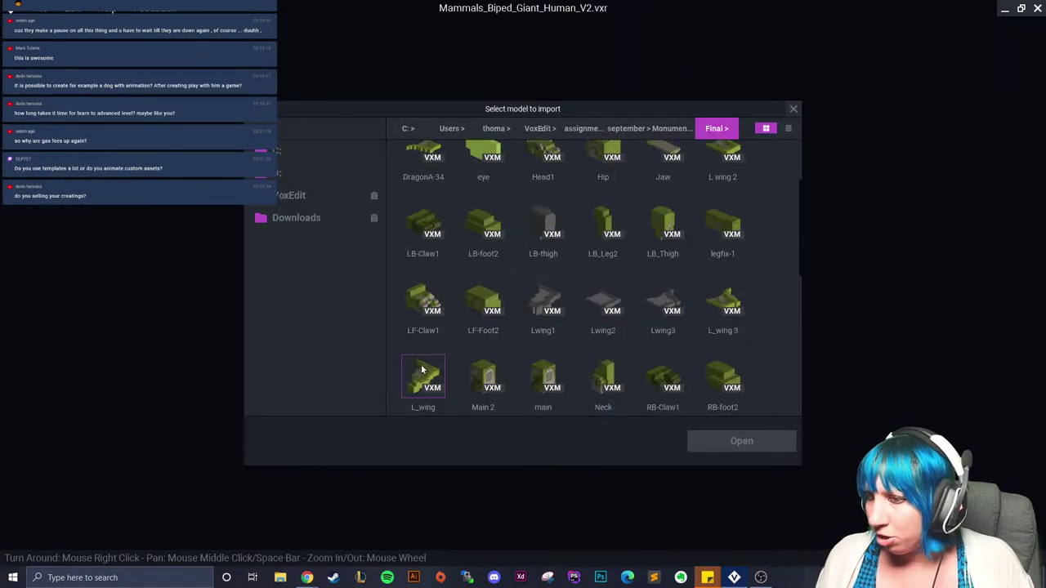
{"action": "left_click", "coordinate": [598, 377]}
{"action": "left_click", "coordinate": [741, 442]}
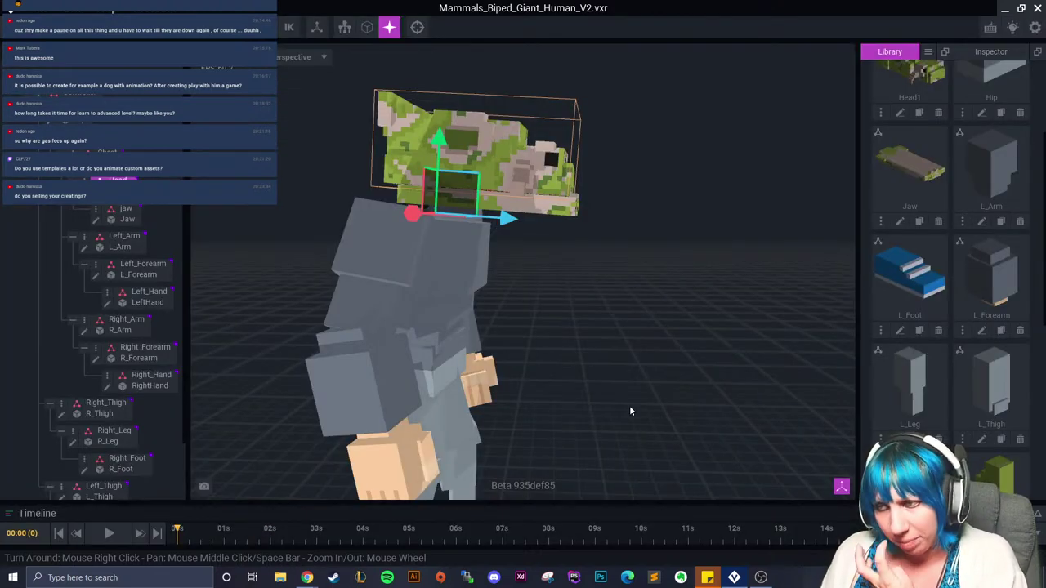
Step: Create a child node named neck under the skeleton's jaw node
{"action": "left_click", "coordinate": [117, 216]}
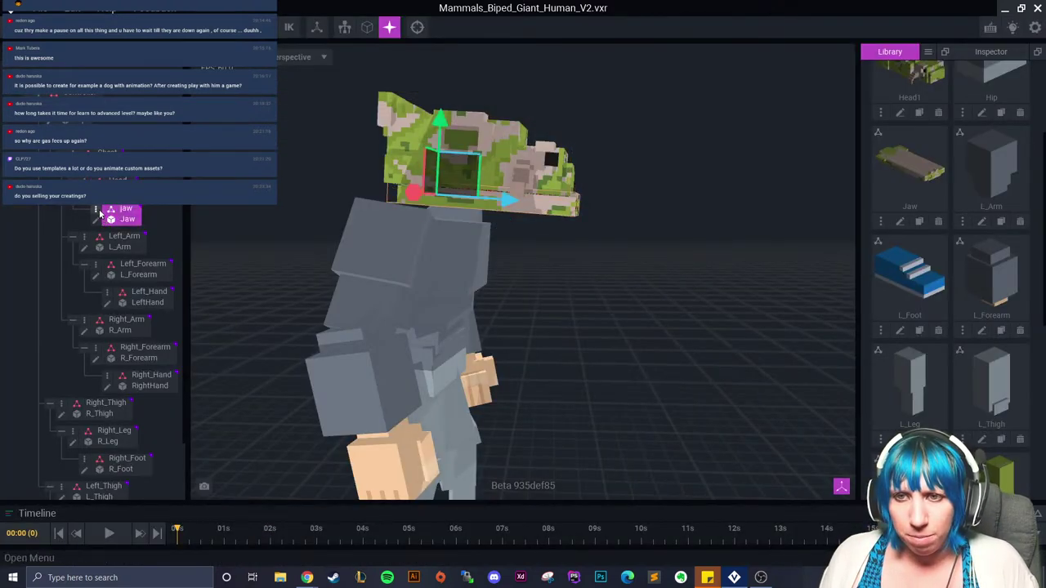
{"action": "right_click", "coordinate": [101, 213]}
{"action": "left_click", "coordinate": [138, 241]}
{"action": "type", "text": "ne"}
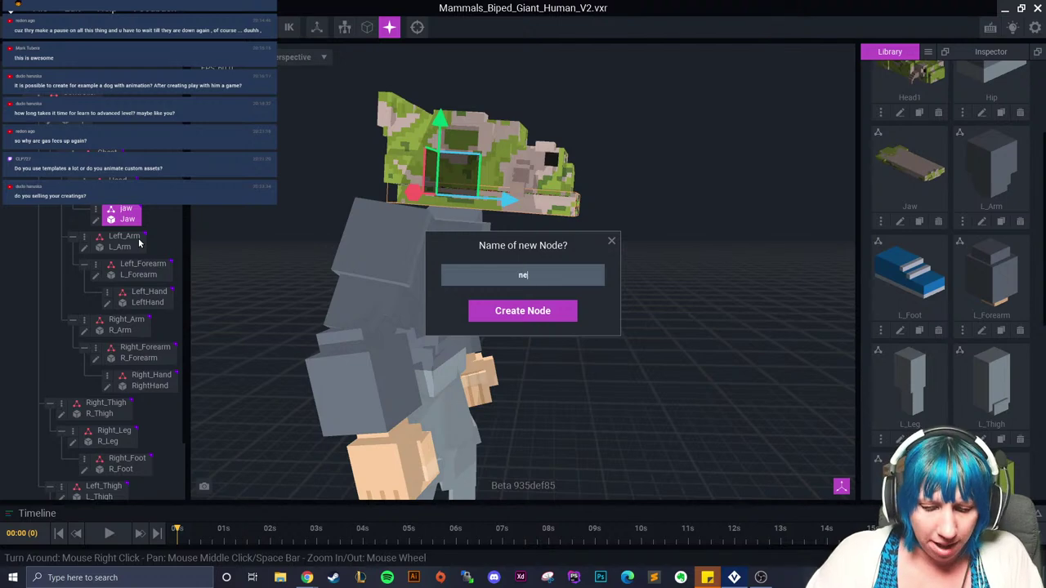
{"action": "type", "text": "ck"}
{"action": "key", "text": "Return"}
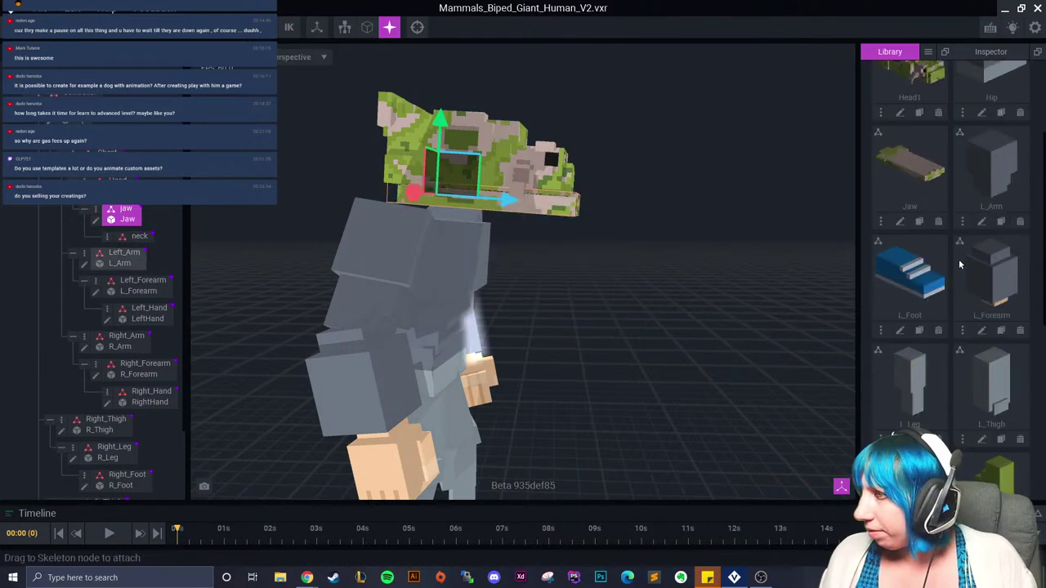
Step: Attach the Neck model from the library to the new neck node and lower it beneath the head
{"action": "scroll", "coordinate": [958, 259], "scroll_direction": "down", "scroll_amount": 1}
{"action": "left_click_drag", "start_coordinate": [991, 384], "coordinate": [135, 236]}
{"action": "scroll", "coordinate": [477, 218], "scroll_direction": "up", "scroll_amount": 2}
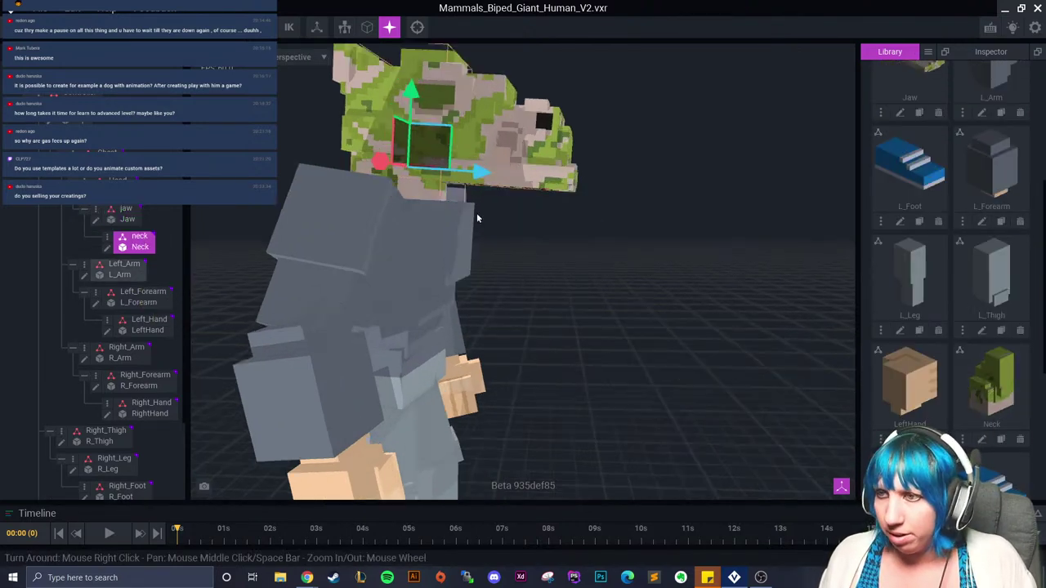
{"action": "scroll", "coordinate": [478, 218], "scroll_direction": "up", "scroll_amount": 2}
{"action": "middle_click_drag", "start_coordinate": [478, 218], "coordinate": [515, 291]}
{"action": "scroll", "coordinate": [515, 292], "scroll_direction": "down", "scroll_amount": 2}
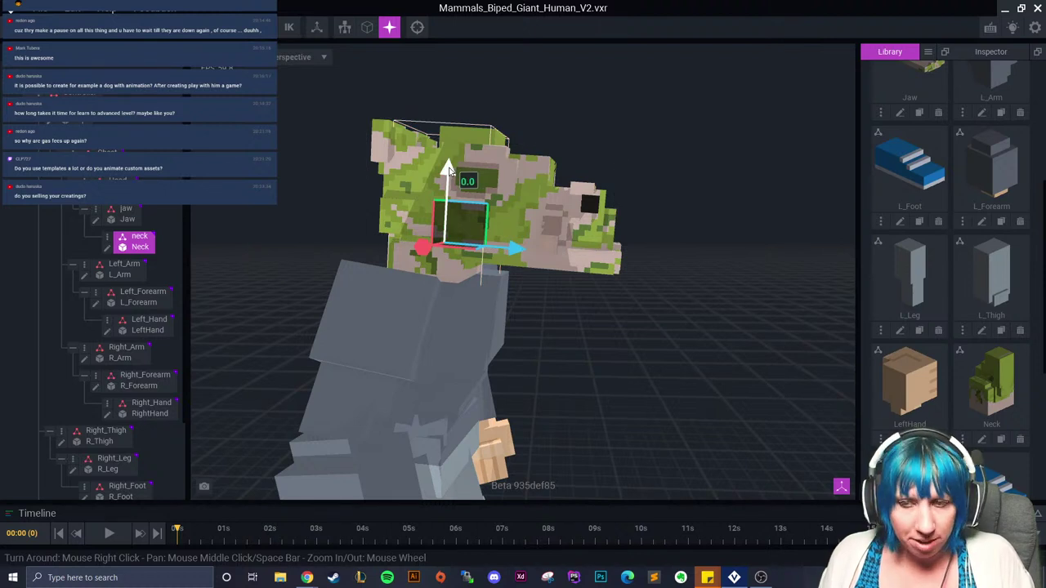
{"action": "left_click_drag", "start_coordinate": [447, 171], "coordinate": [432, 232]}
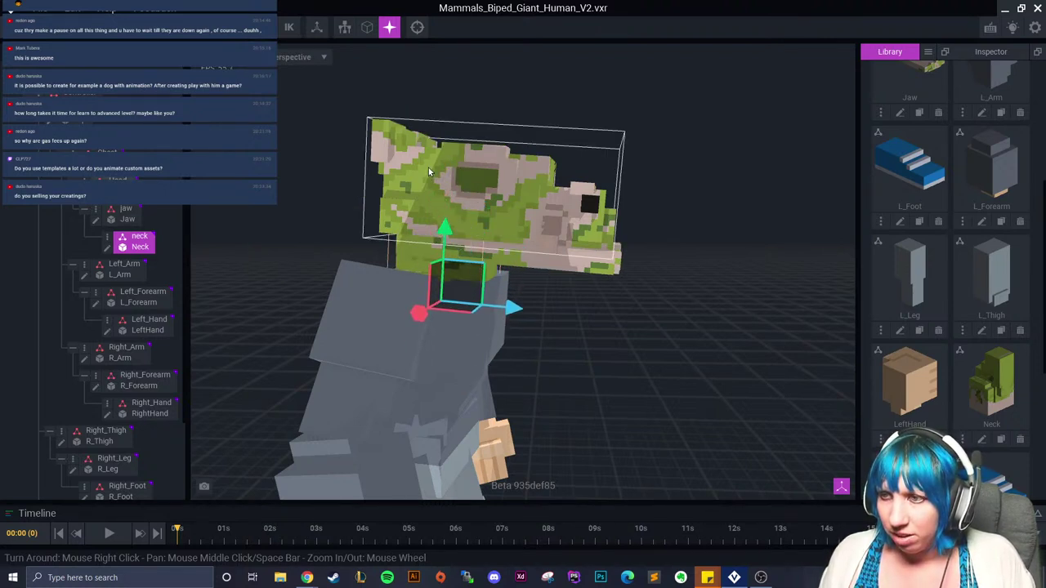
Step: Raise the dragon head, lower the neck into the shoulders and shift it backward
{"action": "left_click", "coordinate": [428, 168]}
{"action": "left_click_drag", "start_coordinate": [448, 191], "coordinate": [455, 142]}
{"action": "left_click", "coordinate": [445, 226]}
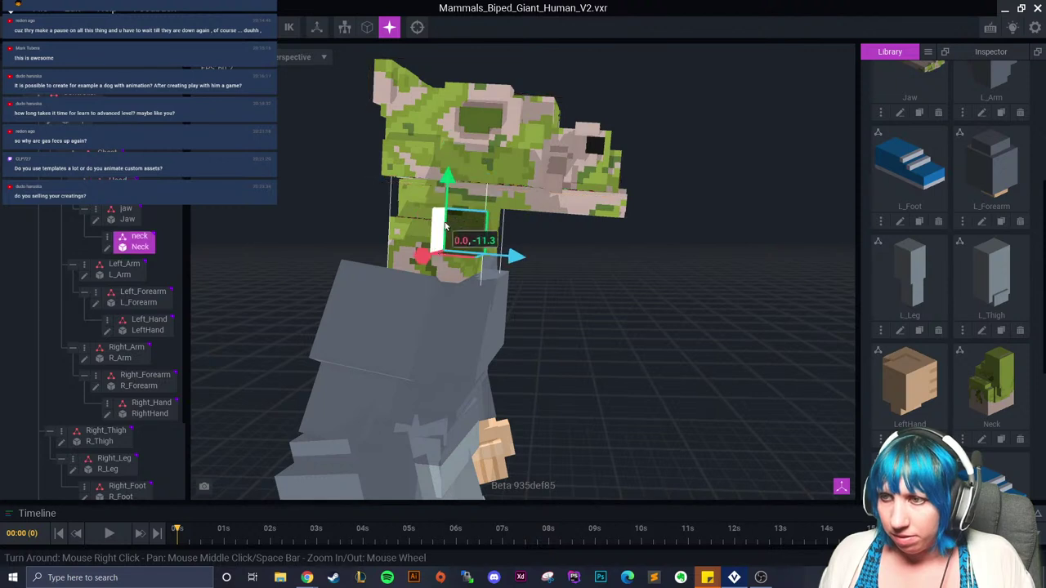
{"action": "mouse_move", "coordinate": [445, 225]}
{"action": "left_mouse_down"}
{"action": "mouse_move", "coordinate": [443, 192]}
{"action": "mouse_move", "coordinate": [433, 272]}
{"action": "mouse_move", "coordinate": [441, 234]}
{"action": "left_mouse_up"}
{"action": "left_click_drag", "start_coordinate": [485, 313], "coordinate": [459, 314]}
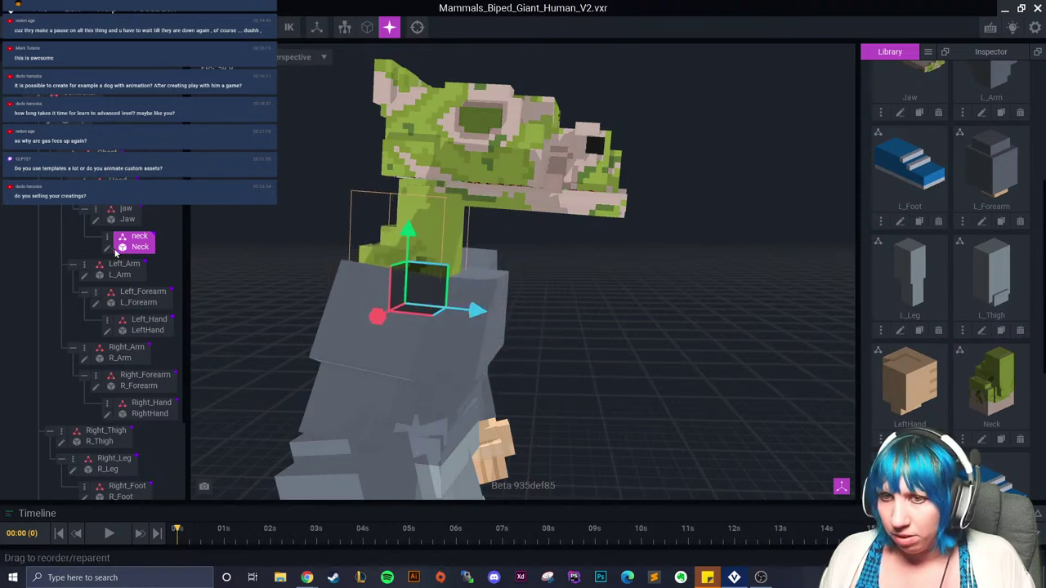
Step: Open the attached Neck model for voxel editing and switch its display to edge outlines
{"action": "right_click_drag", "start_coordinate": [384, 286], "coordinate": [423, 320]}
{"action": "middle_click_drag", "start_coordinate": [423, 319], "coordinate": [494, 244]}
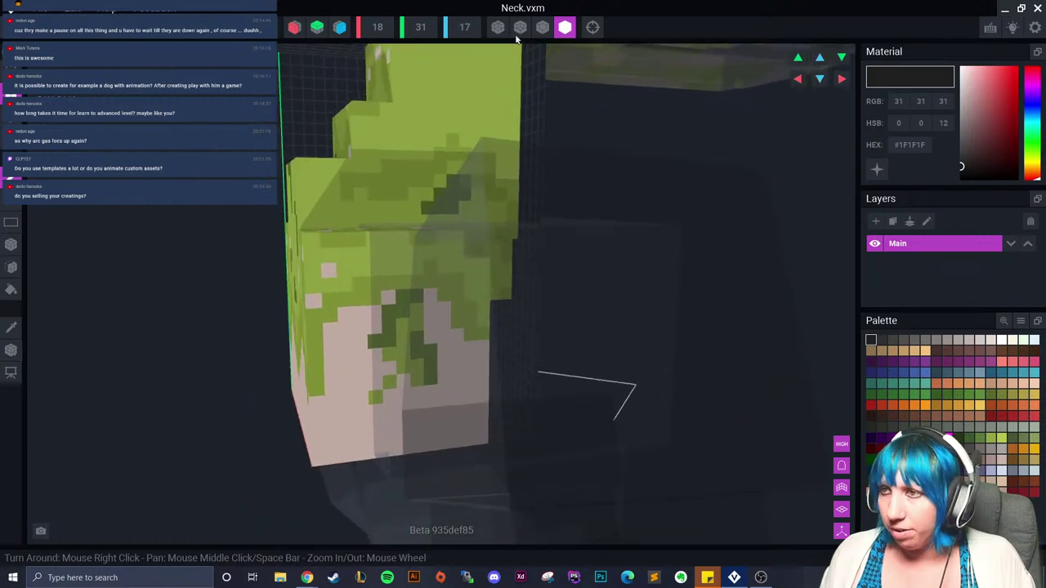
{"action": "left_click", "coordinate": [538, 29]}
{"action": "right_click_drag", "start_coordinate": [360, 131], "coordinate": [403, 180]}
{"action": "scroll", "coordinate": [413, 279], "scroll_direction": "down", "scroll_amount": 3}
{"action": "right_click_drag", "start_coordinate": [413, 278], "coordinate": [400, 212]}
Step: Erase the lowest voxel rows of the neck using the box shape
{"action": "left_click", "coordinate": [10, 138]}
{"action": "left_click", "coordinate": [10, 244]}
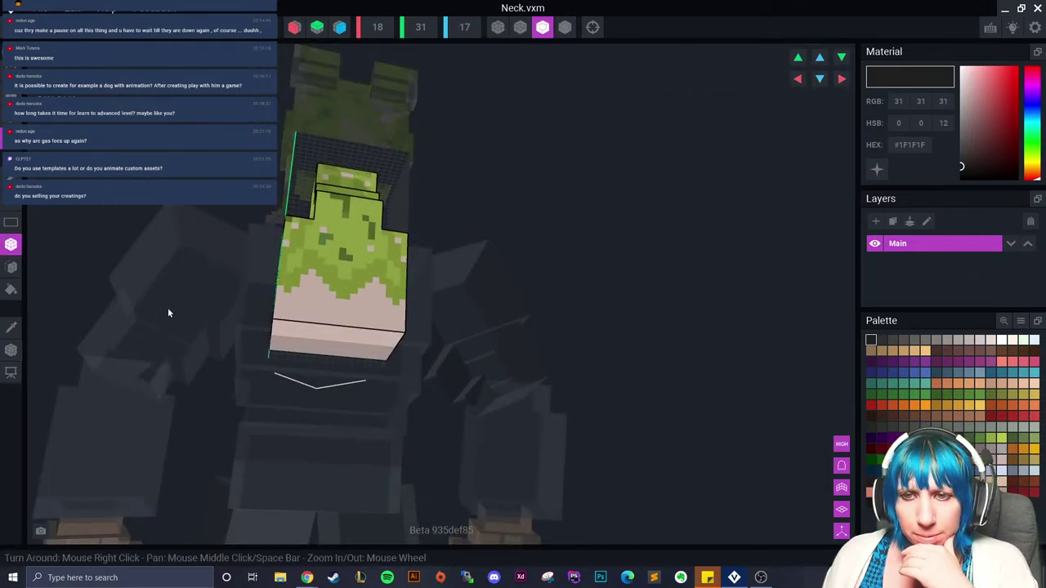
{"action": "right_click_drag", "start_coordinate": [291, 335], "coordinate": [294, 309]}
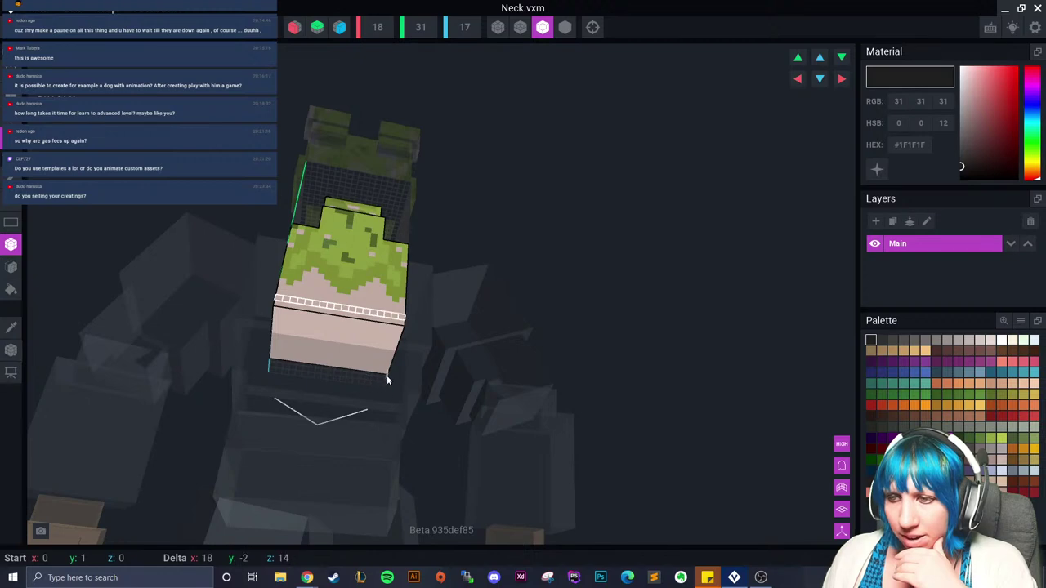
{"action": "right_click_drag", "start_coordinate": [385, 374], "coordinate": [331, 338]}
{"action": "scroll", "coordinate": [340, 370], "scroll_direction": "up", "scroll_amount": 3}
{"action": "right_click_drag", "start_coordinate": [193, 206], "coordinate": [193, 206]}
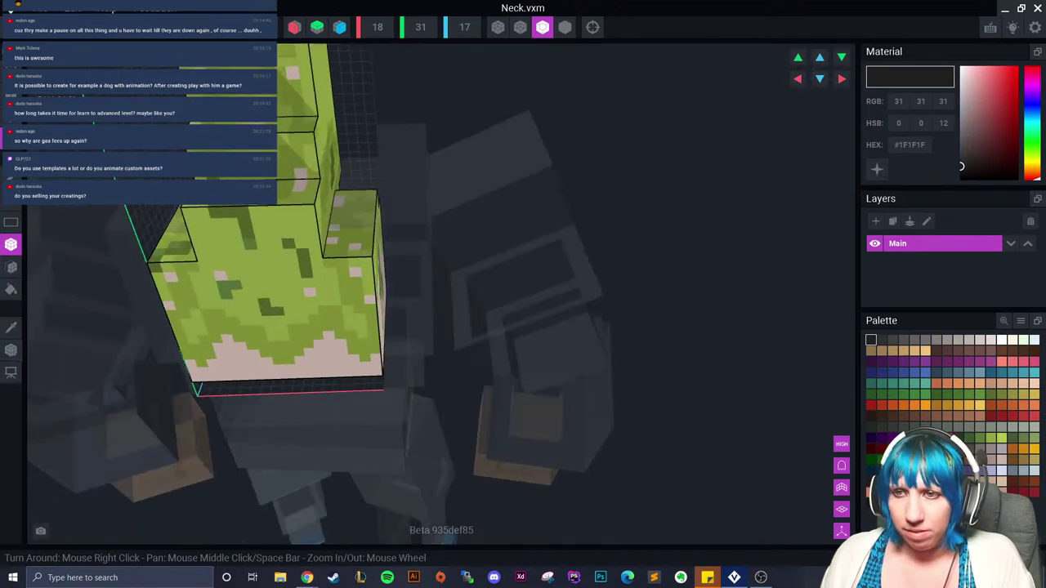
Step: Erase box-shaped voxel sections from the lower back of the neck and fit the model volume to 18 × 29 × 13
{"action": "left_click_drag", "start_coordinate": [183, 188], "coordinate": [377, 374]}
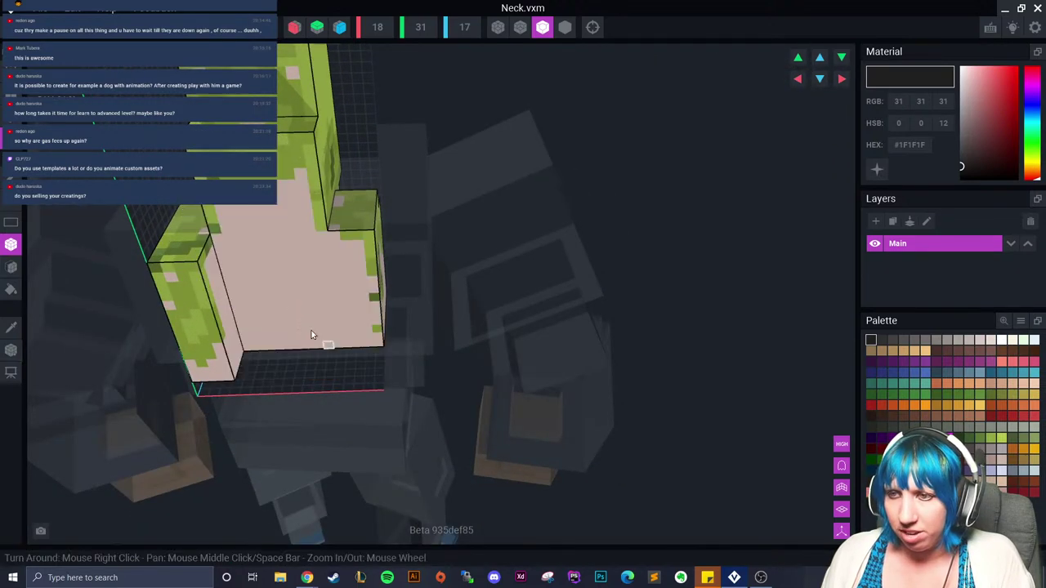
{"action": "left_click_drag", "start_coordinate": [172, 247], "coordinate": [236, 385]}
{"action": "left_click_drag", "start_coordinate": [155, 263], "coordinate": [234, 386]}
{"action": "right_click_drag", "start_coordinate": [270, 364], "coordinate": [260, 330]}
{"action": "left_click_drag", "start_coordinate": [180, 251], "coordinate": [245, 375]}
{"action": "right_click_drag", "start_coordinate": [245, 375], "coordinate": [314, 363]}
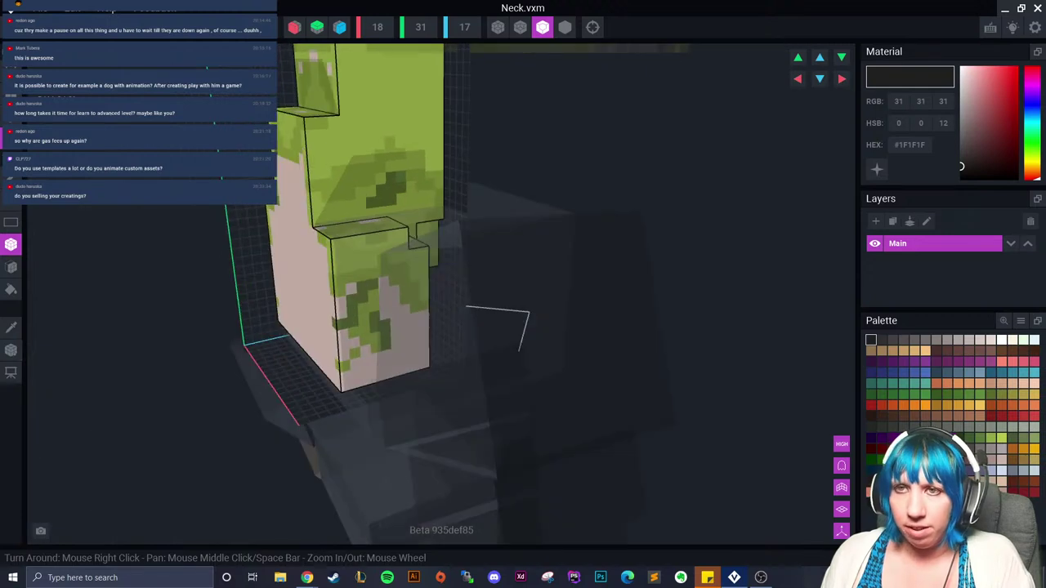
{"action": "scroll", "coordinate": [322, 250], "scroll_direction": "down", "scroll_amount": 3}
{"action": "right_click_drag", "start_coordinate": [322, 250], "coordinate": [296, 263]}
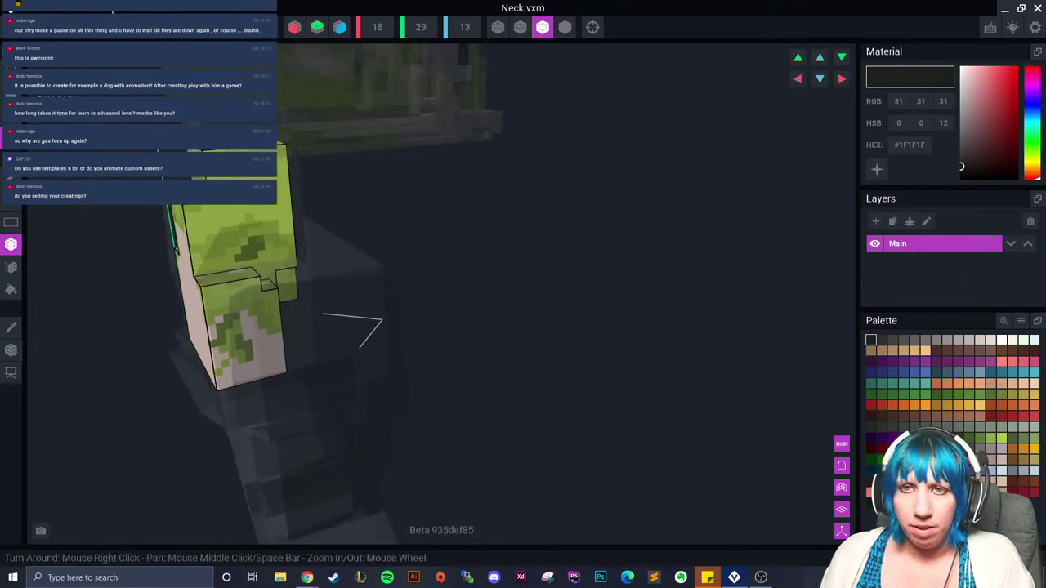
Step: Close the Neck model, return to the character and examine the head and neck on the body
{"action": "key", "text": "ctrl+w"}
{"action": "left_click", "coordinate": [412, 208]}
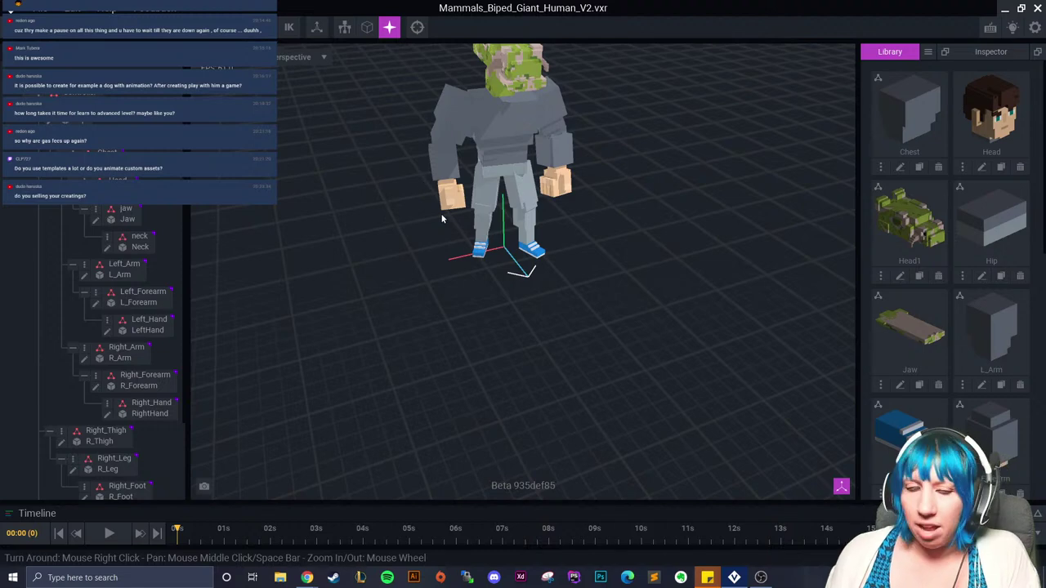
{"action": "middle_click_drag", "start_coordinate": [476, 157], "coordinate": [479, 235]}
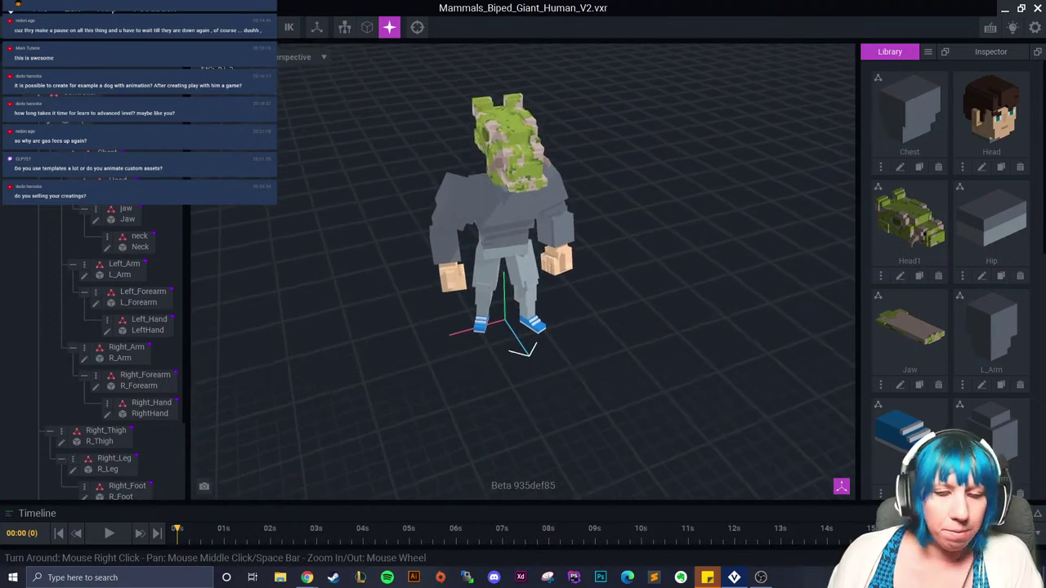
{"action": "right_click_drag", "start_coordinate": [479, 235], "coordinate": [528, 210]}
{"action": "scroll", "coordinate": [528, 211], "scroll_direction": "up", "scroll_amount": 3}
{"action": "mouse_move", "coordinate": [492, 249]}
{"action": "middle_mouse_down"}
{"action": "mouse_move", "coordinate": [499, 219]}
{"action": "mouse_move", "coordinate": [490, 234]}
{"action": "middle_mouse_up"}
{"action": "right_click_drag", "start_coordinate": [491, 233], "coordinate": [495, 254]}
{"action": "middle_click_drag", "start_coordinate": [495, 254], "coordinate": [450, 273]}
Step: Move the trimmed neck slightly forward under the head, deselect it and check the fit
{"action": "left_click", "coordinate": [429, 187]}
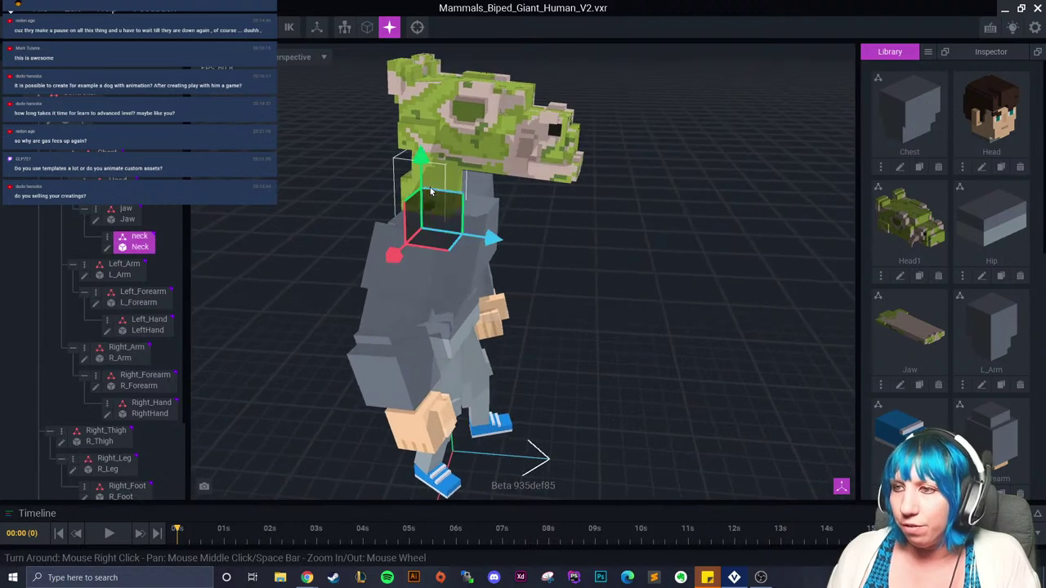
{"action": "left_click_drag", "start_coordinate": [488, 236], "coordinate": [506, 248]}
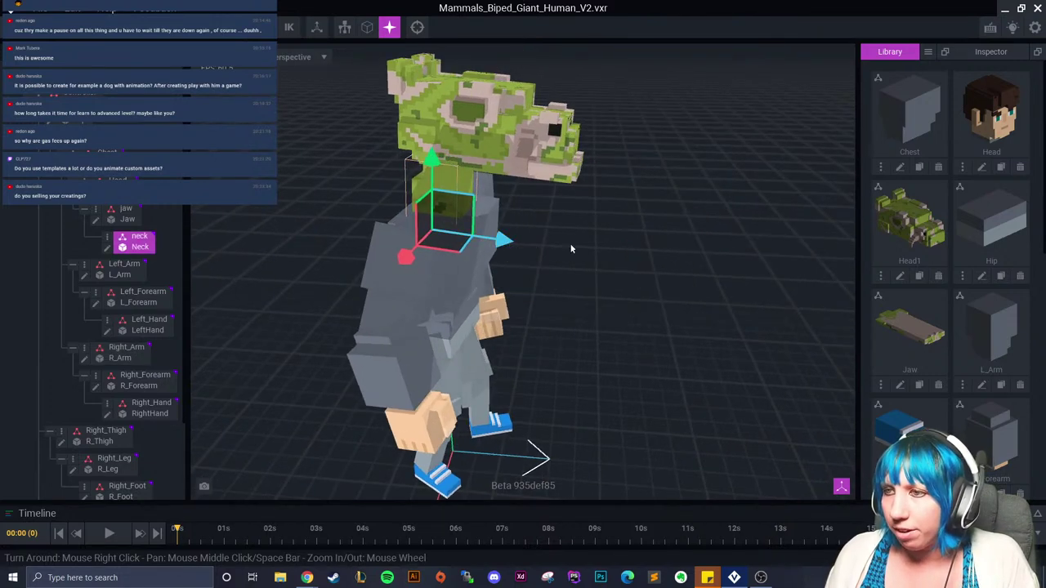
{"action": "left_click", "coordinate": [591, 230]}
{"action": "mouse_move", "coordinate": [591, 230]}
{"action": "right_mouse_down"}
{"action": "mouse_move", "coordinate": [607, 215]}
{"action": "mouse_move", "coordinate": [584, 226]}
{"action": "right_mouse_up"}
{"action": "scroll", "coordinate": [584, 225], "scroll_direction": "up", "scroll_amount": 3}
{"action": "middle_click_drag", "start_coordinate": [584, 225], "coordinate": [528, 215]}
{"action": "scroll", "coordinate": [579, 214], "scroll_direction": "down", "scroll_amount": 3}
Step: Sink the neck deeper into the shoulders, lower the dragon head onto it and fine-tune the neck's height
{"action": "left_click", "coordinate": [371, 154]}
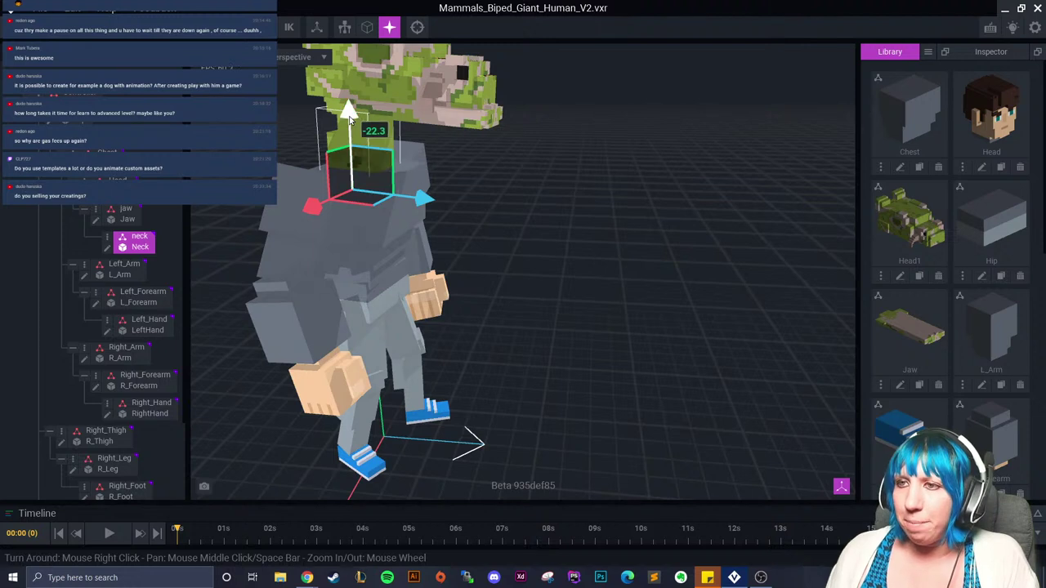
{"action": "left_click_drag", "start_coordinate": [348, 116], "coordinate": [343, 136]}
{"action": "left_click_drag", "start_coordinate": [423, 220], "coordinate": [423, 222]}
{"action": "left_click", "coordinate": [373, 100]}
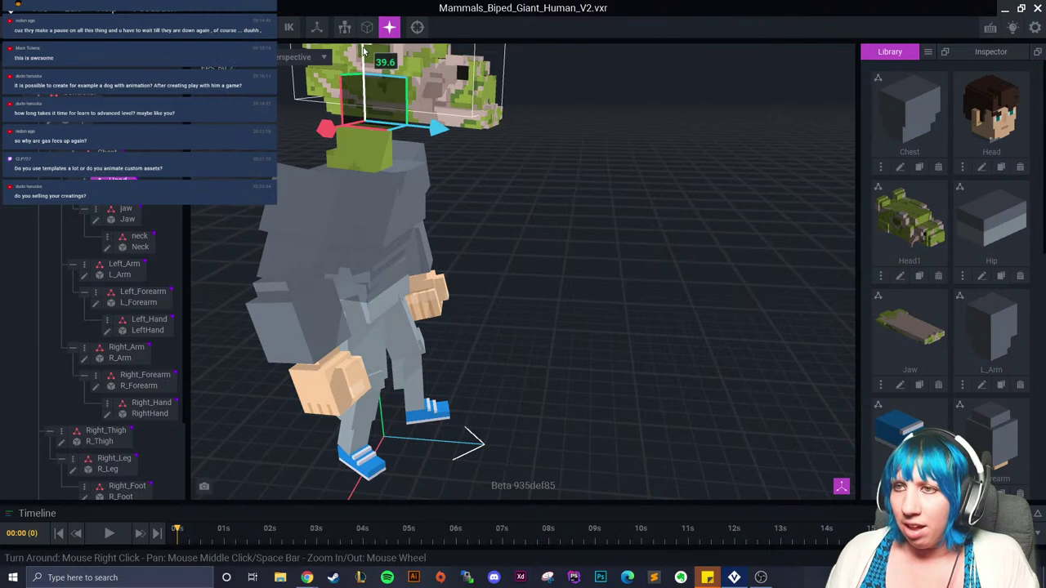
{"action": "left_click_drag", "start_coordinate": [364, 49], "coordinate": [367, 75]}
{"action": "left_click", "coordinate": [364, 164]}
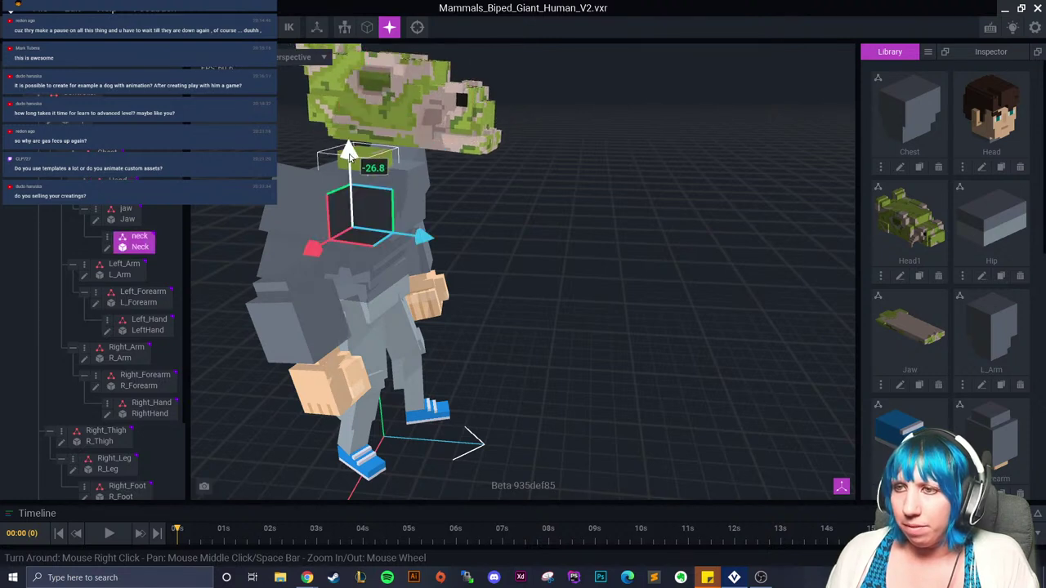
{"action": "left_click_drag", "start_coordinate": [349, 155], "coordinate": [348, 137]}
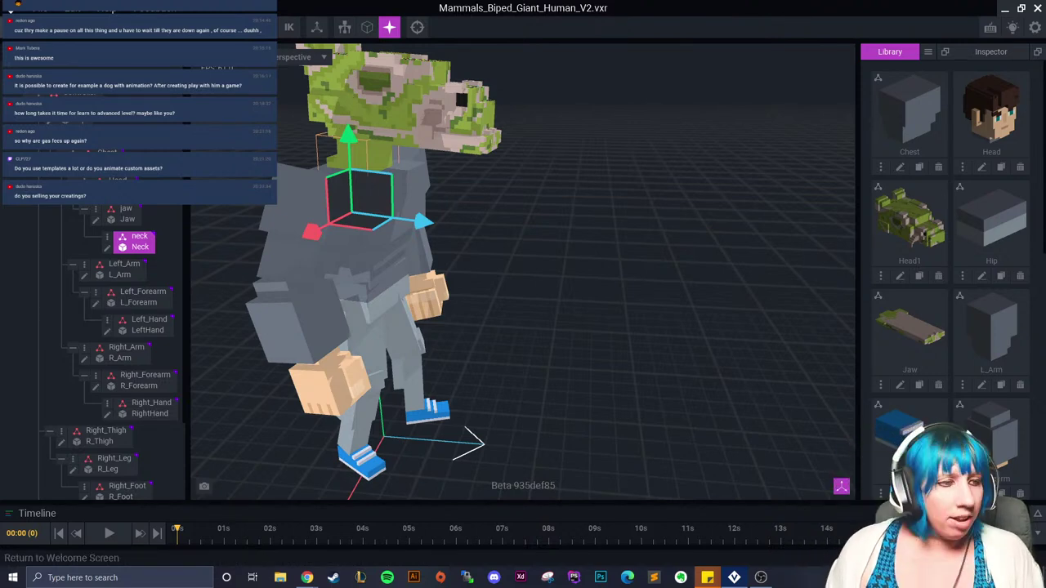
Step: Leave the giant human character for the welcome screen and open the recent aquarium asset final.vxr
{"action": "left_click", "coordinate": [40, 41]}
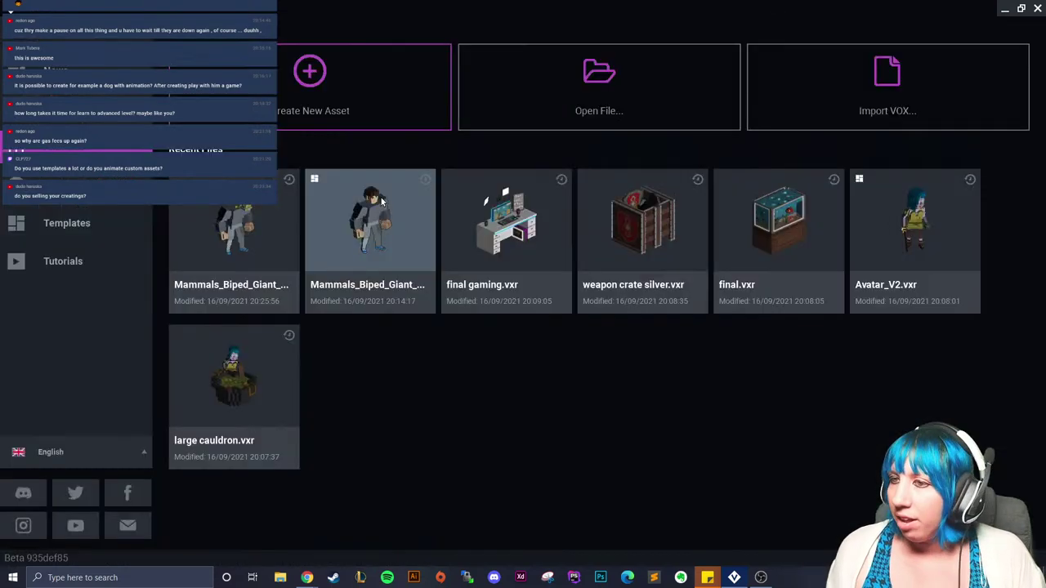
{"action": "left_click", "coordinate": [376, 201]}
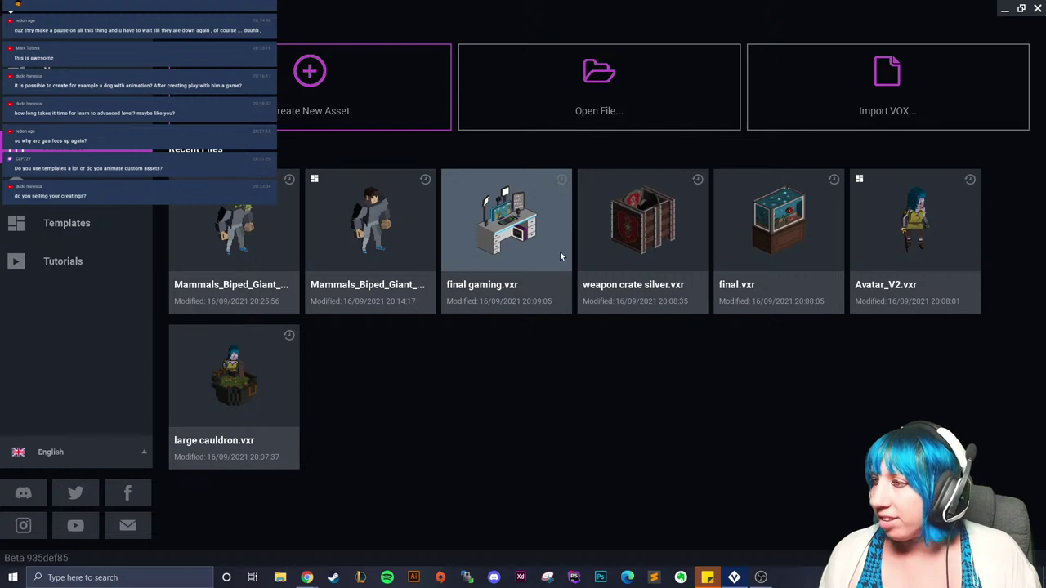
{"action": "left_click", "coordinate": [754, 238]}
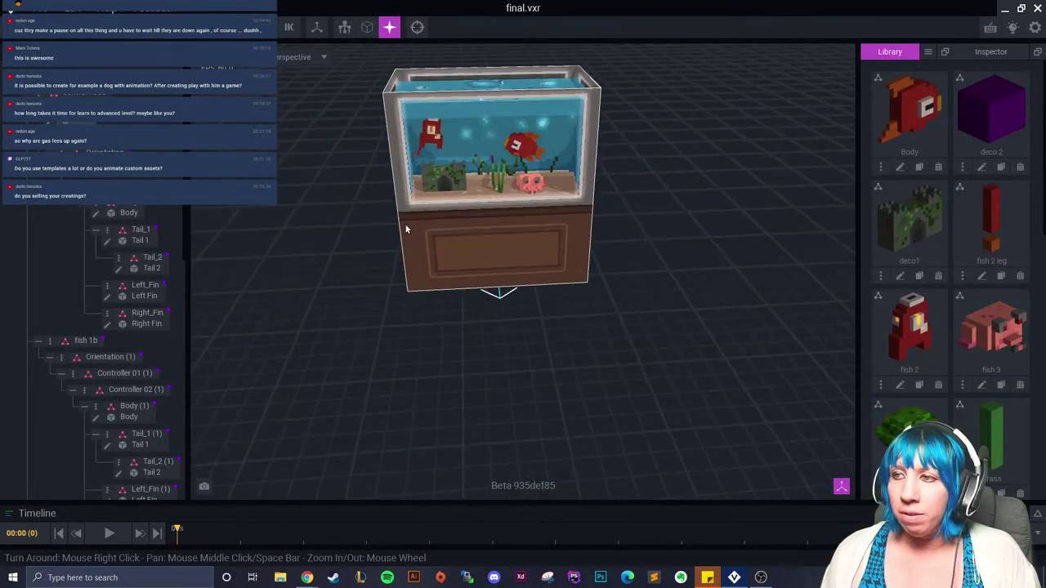
Step: Examine the aquarium model up close from the front, including the fish, castle and plants inside the tank
{"action": "scroll", "coordinate": [405, 229], "scroll_direction": "up", "scroll_amount": 3}
{"action": "middle_click_drag", "start_coordinate": [405, 228], "coordinate": [379, 252]}
{"action": "right_click_drag", "start_coordinate": [378, 252], "coordinate": [475, 243]}
{"action": "middle_click_drag", "start_coordinate": [475, 243], "coordinate": [413, 268]}
{"action": "scroll", "coordinate": [414, 268], "scroll_direction": "up", "scroll_amount": 2}
{"action": "middle_click_drag", "start_coordinate": [433, 221], "coordinate": [480, 227]}
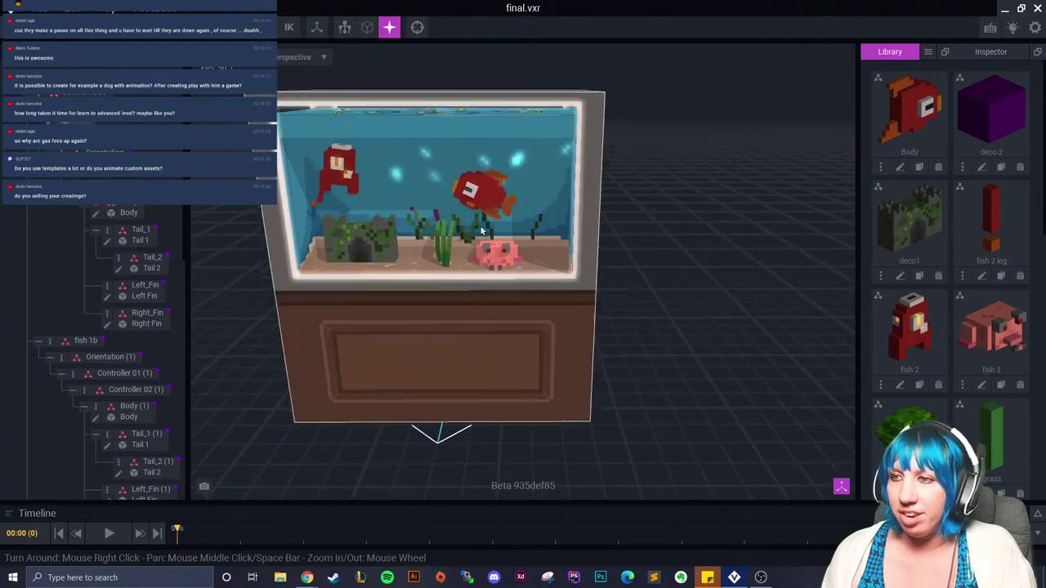
{"action": "left_click", "coordinate": [487, 201]}
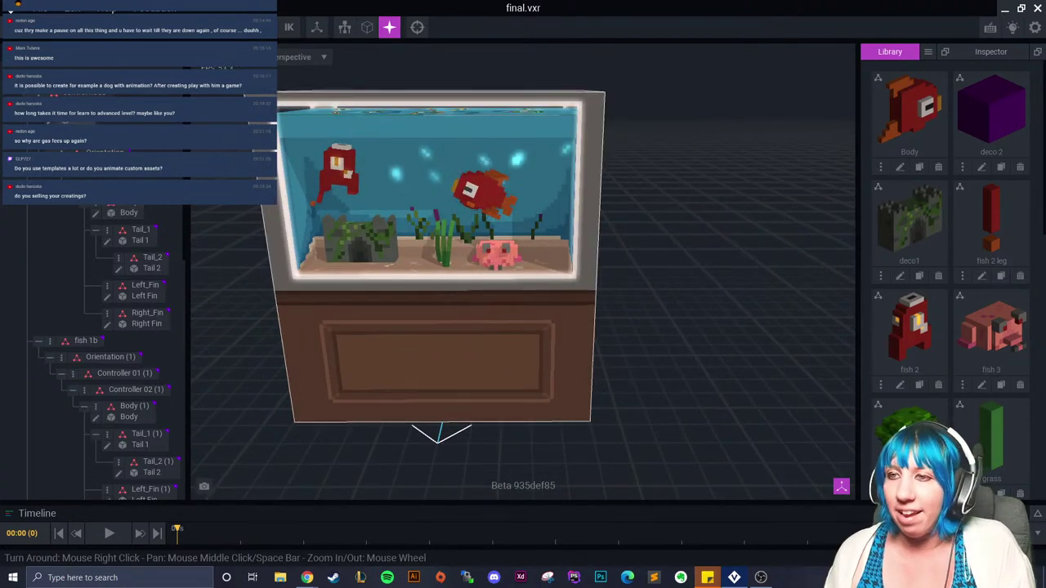
{"action": "scroll", "coordinate": [411, 170], "scroll_direction": "up", "scroll_amount": 5}
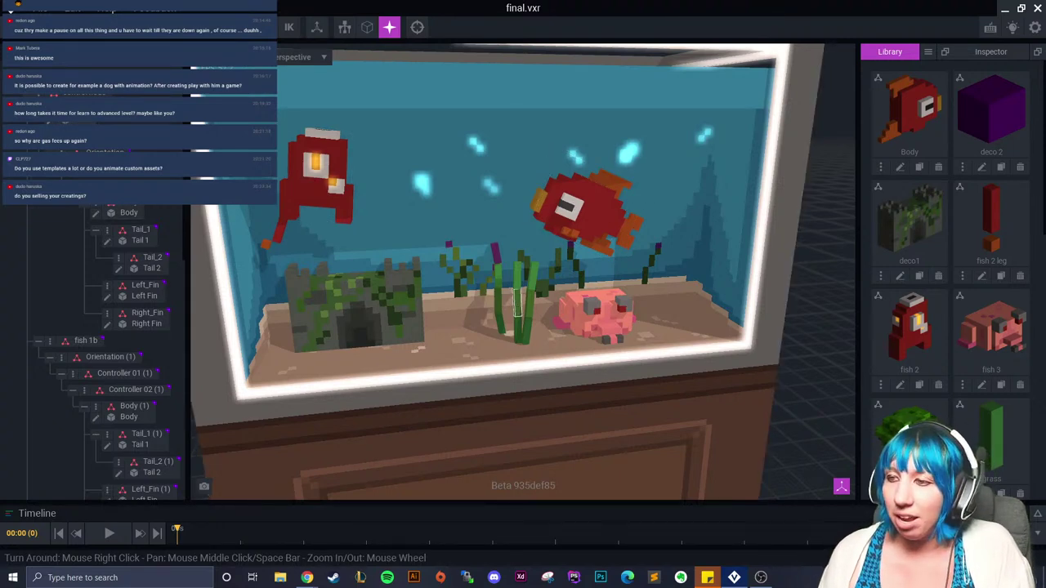
Step: Look over the aquarium model from several angles, save its changes and close it to return to the start screen
{"action": "right_click_drag", "start_coordinate": [513, 291], "coordinate": [320, 306]}
{"action": "right_click_drag", "start_coordinate": [633, 336], "coordinate": [523, 286]}
{"action": "scroll", "coordinate": [575, 296], "scroll_direction": "up", "scroll_amount": 6}
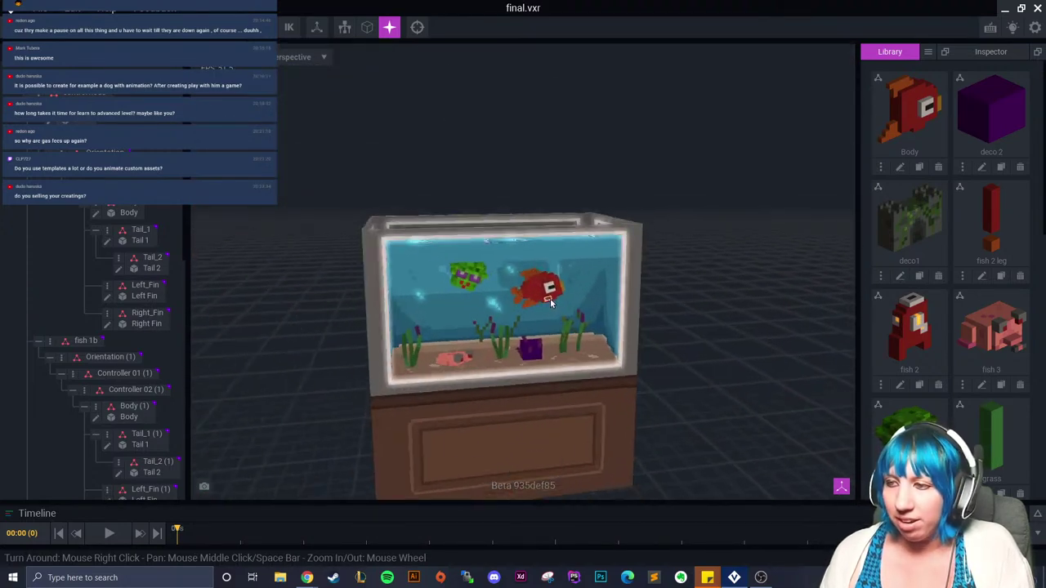
{"action": "right_click_drag", "start_coordinate": [443, 326], "coordinate": [601, 239]}
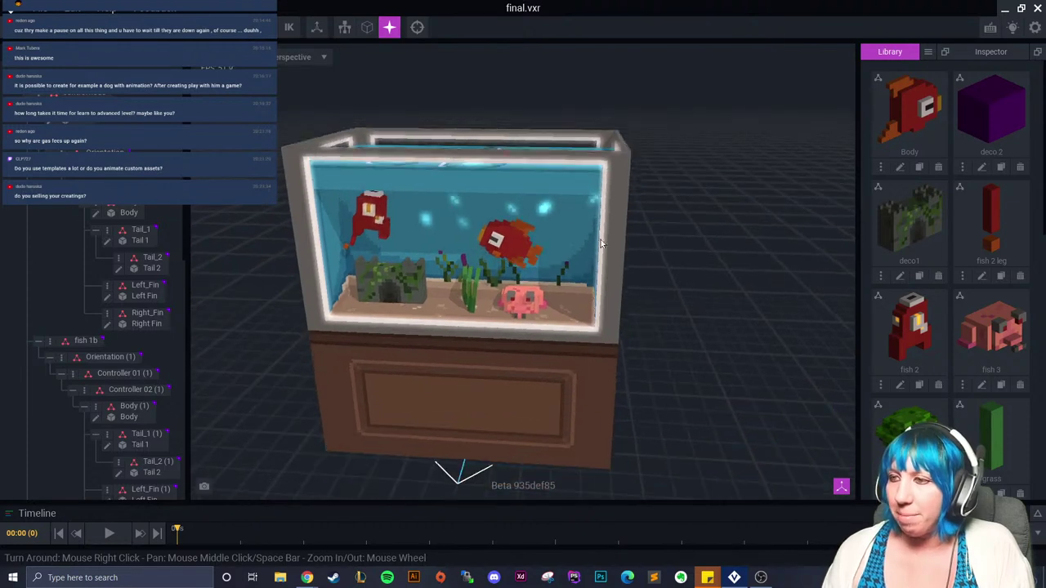
{"action": "left_click", "coordinate": [11, 10]}
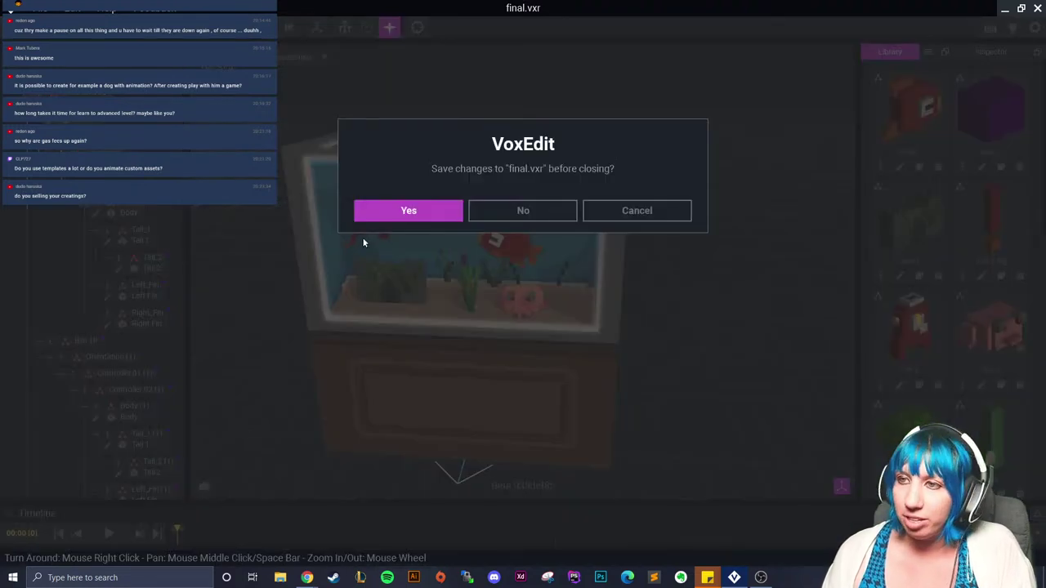
{"action": "left_click", "coordinate": [411, 208]}
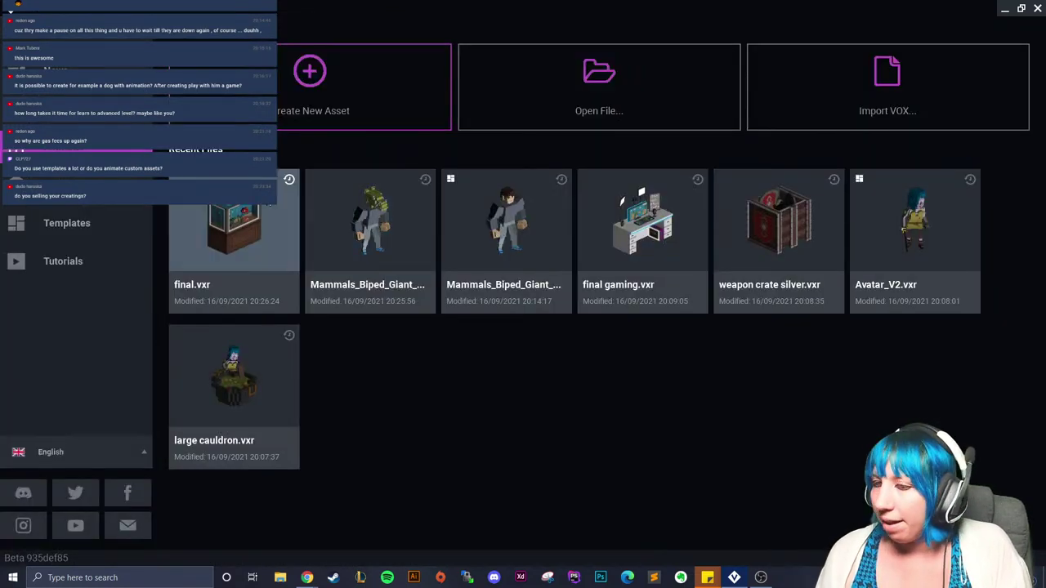
Step: Open large cauldron.vxr and play its animation, examining the witch, the cauldron and the bug from different angles
{"action": "left_click", "coordinate": [248, 398]}
{"action": "right_click_drag", "start_coordinate": [479, 218], "coordinate": [518, 257]}
{"action": "scroll", "coordinate": [526, 232], "scroll_direction": "up", "scroll_amount": 3}
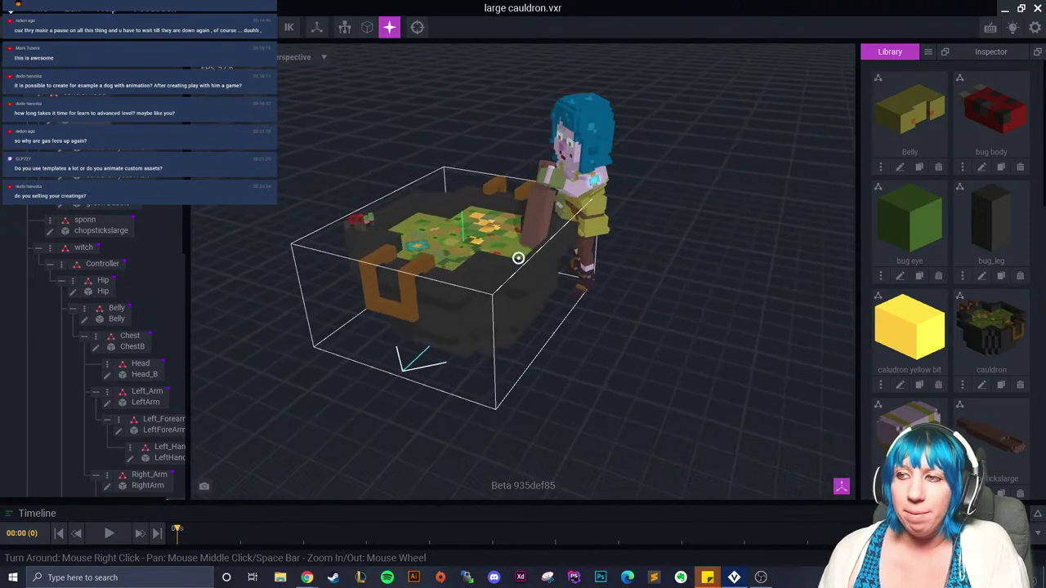
{"action": "scroll", "coordinate": [512, 285], "scroll_direction": "up", "scroll_amount": 3}
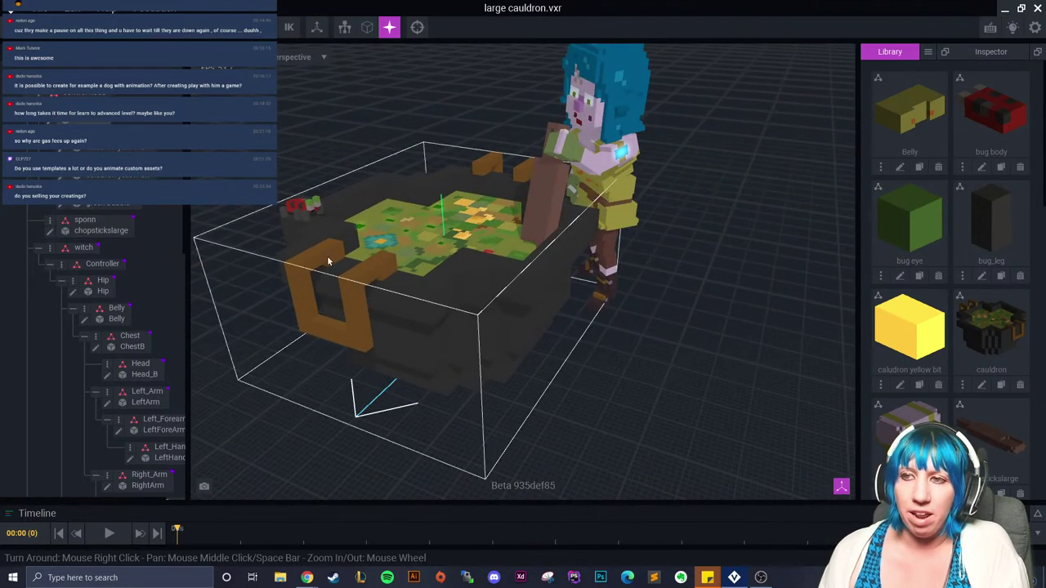
{"action": "left_click", "coordinate": [109, 534]}
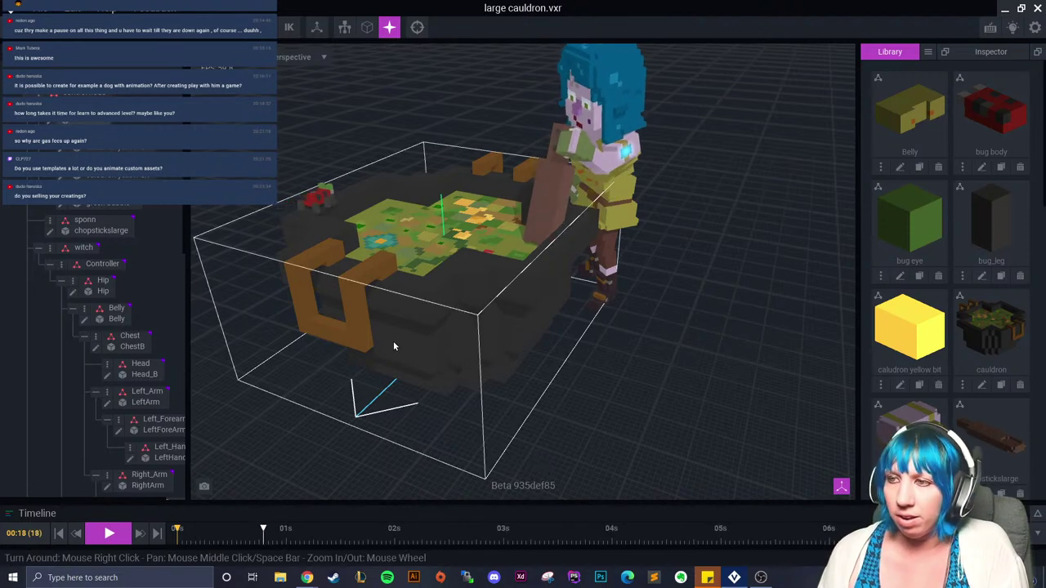
{"action": "right_click_drag", "start_coordinate": [395, 346], "coordinate": [462, 307]}
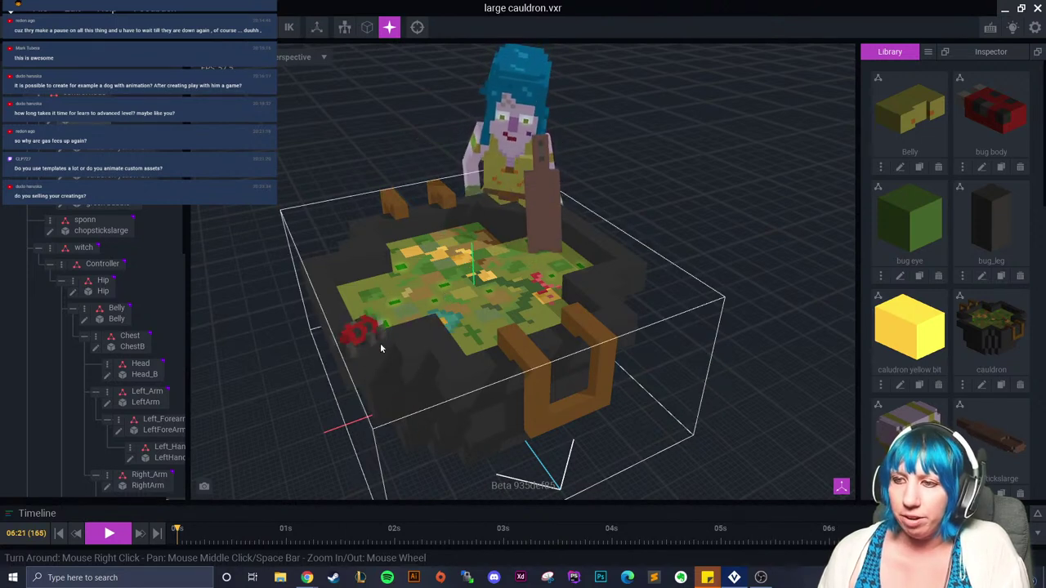
{"action": "left_click", "coordinate": [273, 529]}
{"action": "left_click_drag", "start_coordinate": [273, 529], "coordinate": [140, 586]}
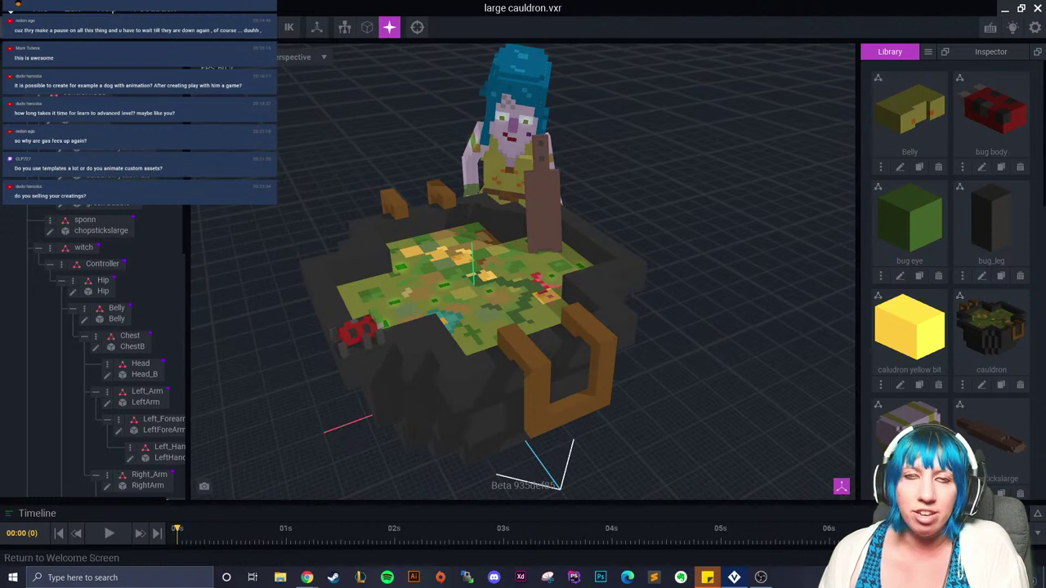
Step: Save and close the cauldron asset, and open Mammals_Biped_Giant_Human_V2.vxr with the green creature head from the recent files
{"action": "left_click", "coordinate": [14, 27]}
{"action": "left_click", "coordinate": [371, 208]}
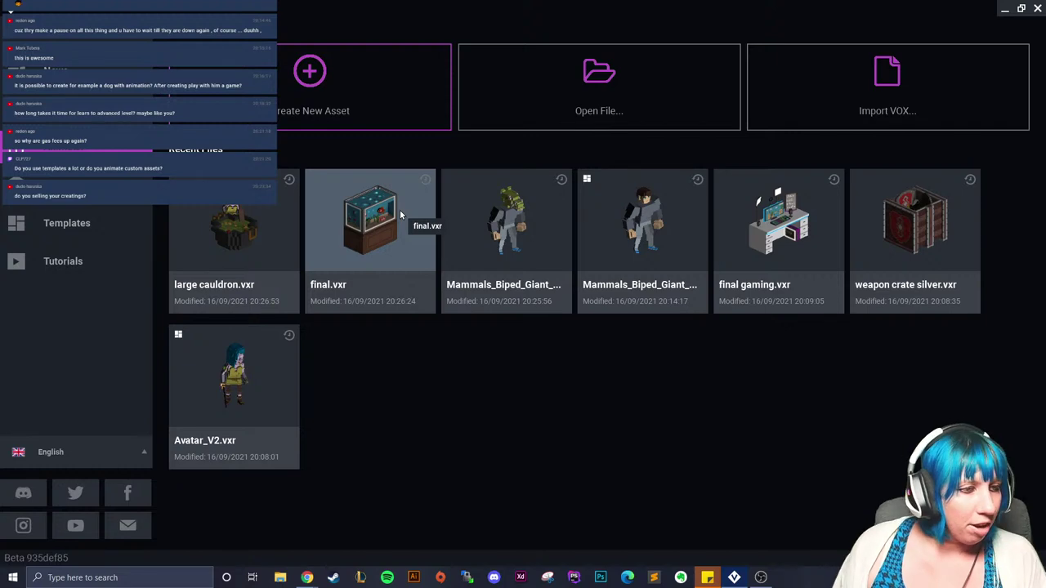
{"action": "left_click", "coordinate": [471, 239]}
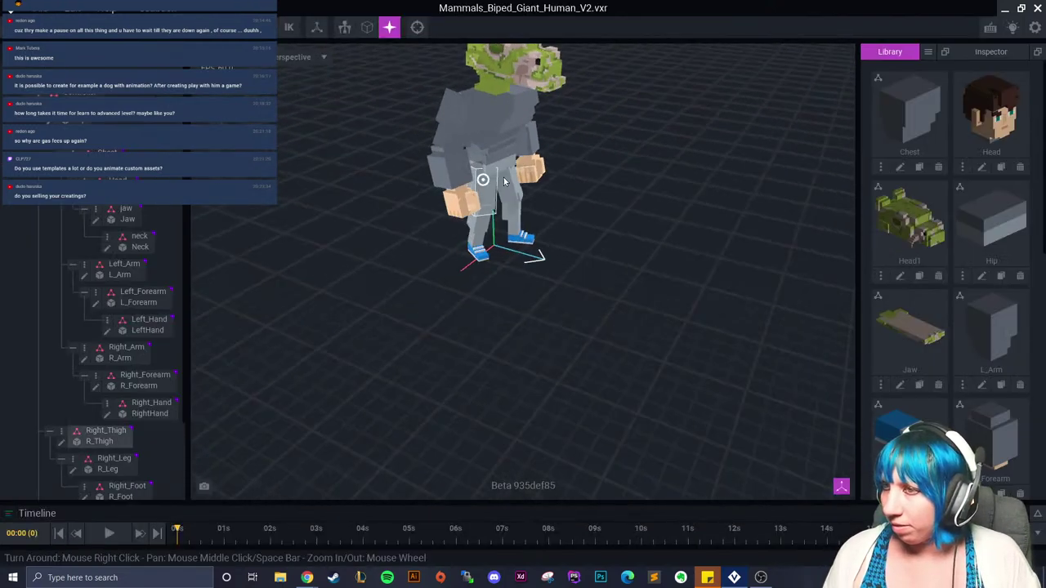
{"action": "middle_click_drag", "start_coordinate": [504, 181], "coordinate": [553, 205]}
{"action": "right_click_drag", "start_coordinate": [553, 205], "coordinate": [621, 233]}
{"action": "scroll", "coordinate": [504, 236], "scroll_direction": "up", "scroll_amount": 3}
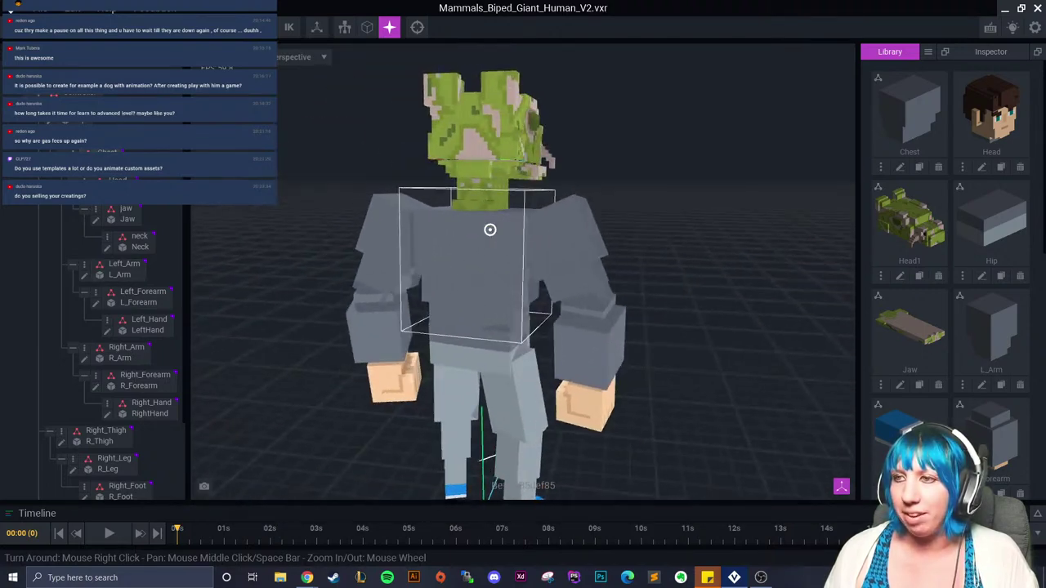
{"action": "right_click_drag", "start_coordinate": [490, 230], "coordinate": [488, 229]}
{"action": "middle_click_drag", "start_coordinate": [609, 259], "coordinate": [364, 188]}
{"action": "scroll", "coordinate": [608, 259], "scroll_direction": "down", "scroll_amount": 3}
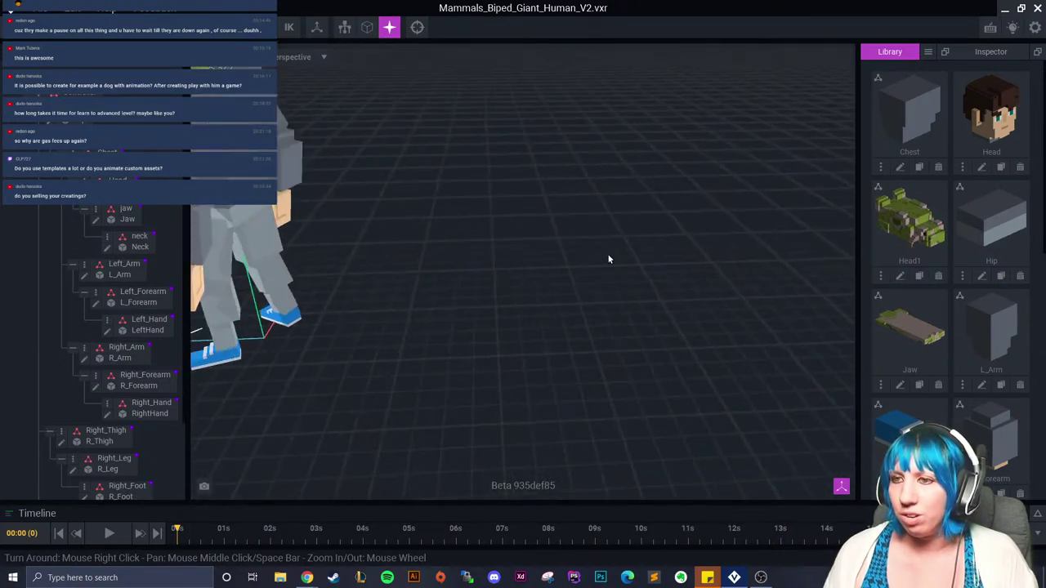
{"action": "right_click_drag", "start_coordinate": [608, 259], "coordinate": [626, 140]}
{"action": "left_click", "coordinate": [627, 141]}
{"action": "left_click", "coordinate": [74, 165]}
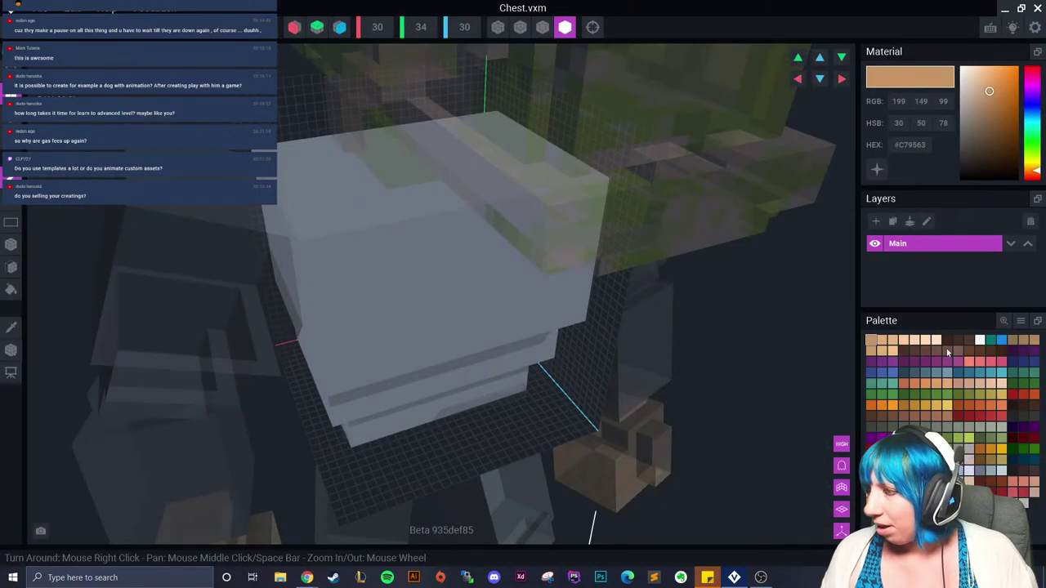
{"action": "scroll", "coordinate": [586, 269], "scroll_direction": "up", "scroll_amount": 5}
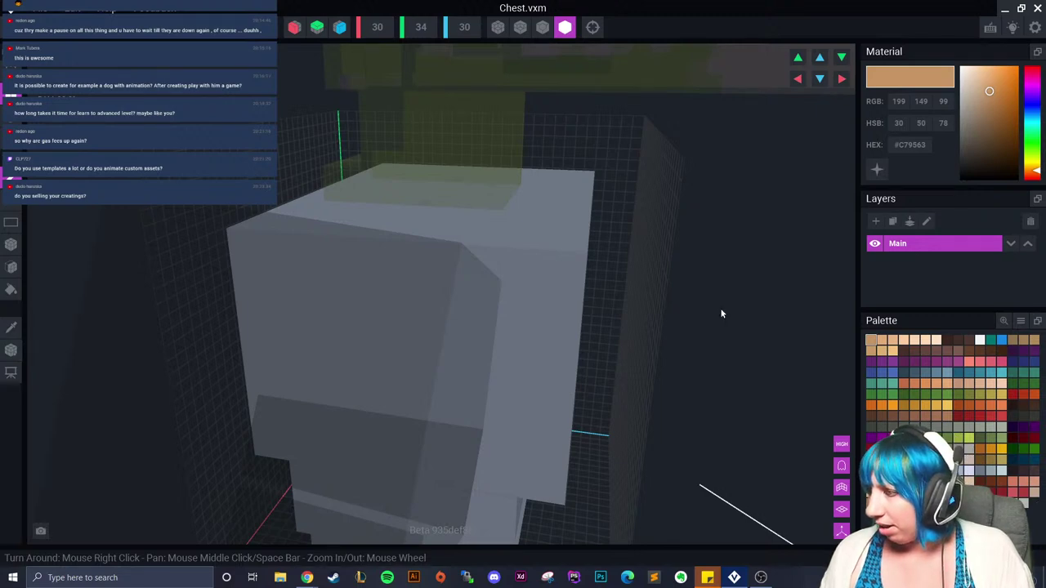
{"action": "left_click", "coordinate": [1037, 8]}
{"action": "left_click", "coordinate": [372, 214]}
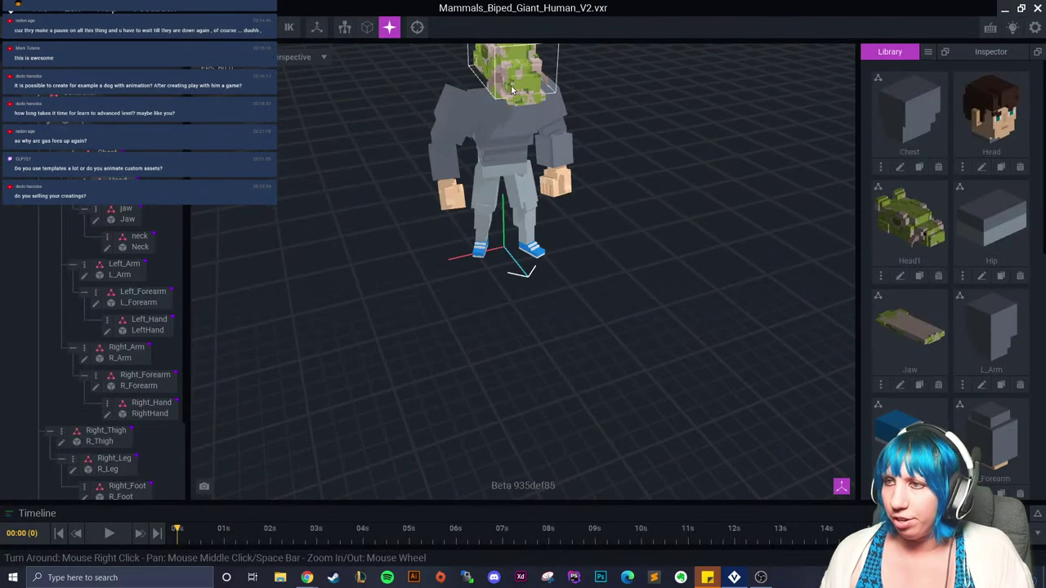
Step: Open the character's green Head1 model for voxel editing and switch its display to the shaded mode with black edge outlines
{"action": "double_click", "coordinate": [510, 85]}
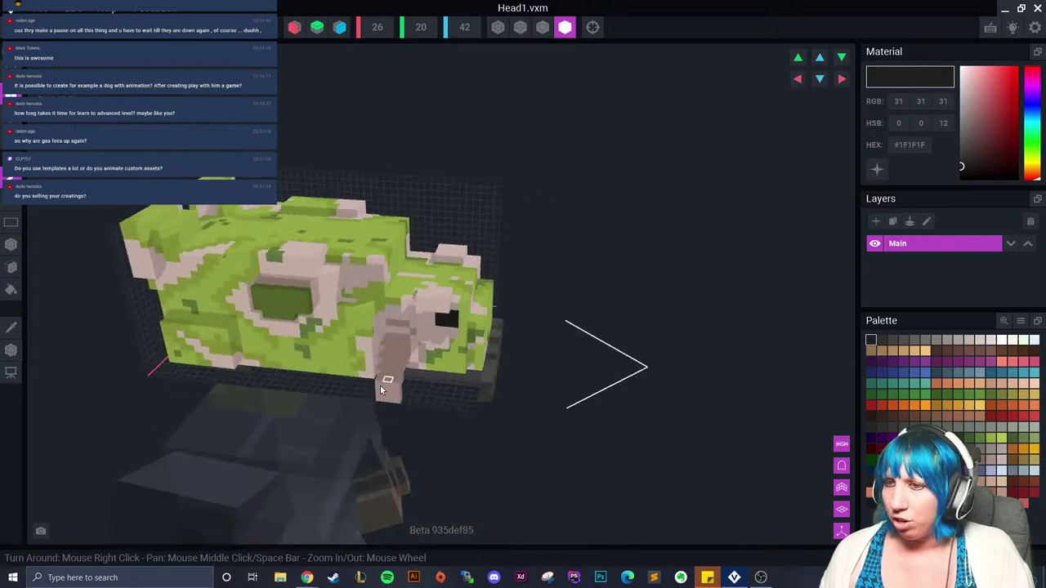
{"action": "scroll", "coordinate": [381, 386], "scroll_direction": "up", "scroll_amount": 3}
{"action": "middle_click_drag", "start_coordinate": [386, 359], "coordinate": [505, 355]}
{"action": "right_click_drag", "start_coordinate": [505, 355], "coordinate": [443, 367]}
{"action": "left_click", "coordinate": [543, 27]}
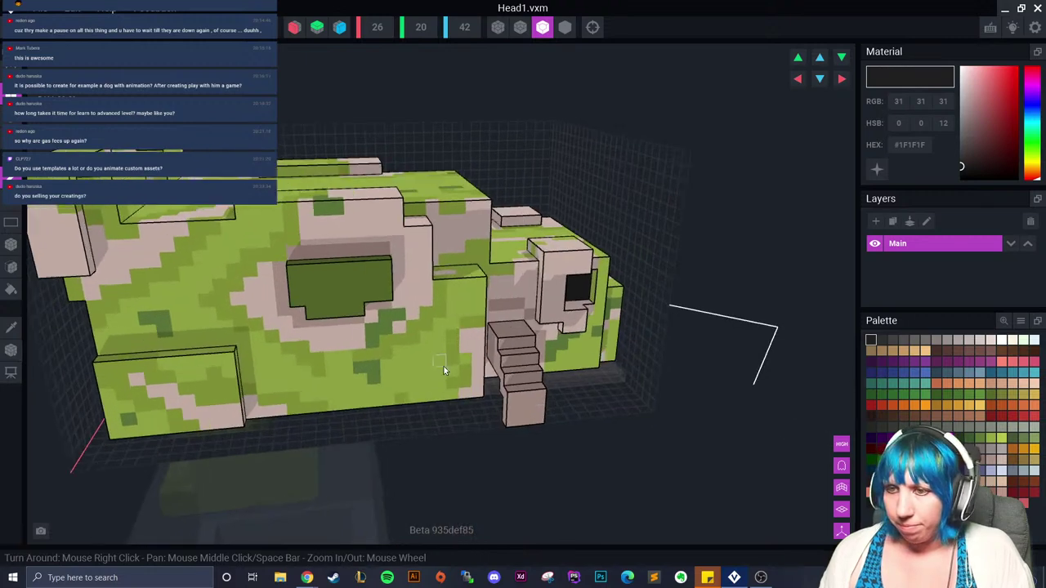
Step: Set up painting with slate blue #4E6C81, enabling mirroring on the red axis and choosing Paint Mode
{"action": "middle_click_drag", "start_coordinate": [444, 367], "coordinate": [527, 348]}
{"action": "scroll", "coordinate": [527, 348], "scroll_direction": "up", "scroll_amount": 1}
{"action": "right_click_drag", "start_coordinate": [527, 348], "coordinate": [528, 391]}
{"action": "scroll", "coordinate": [528, 348], "scroll_direction": "down", "scroll_amount": 3}
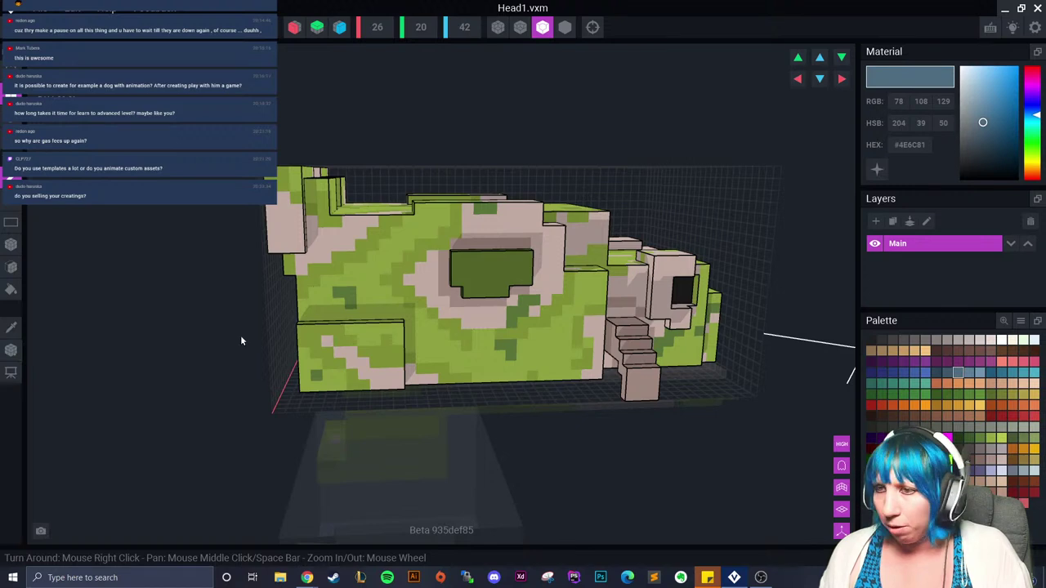
{"action": "left_click", "coordinate": [11, 243]}
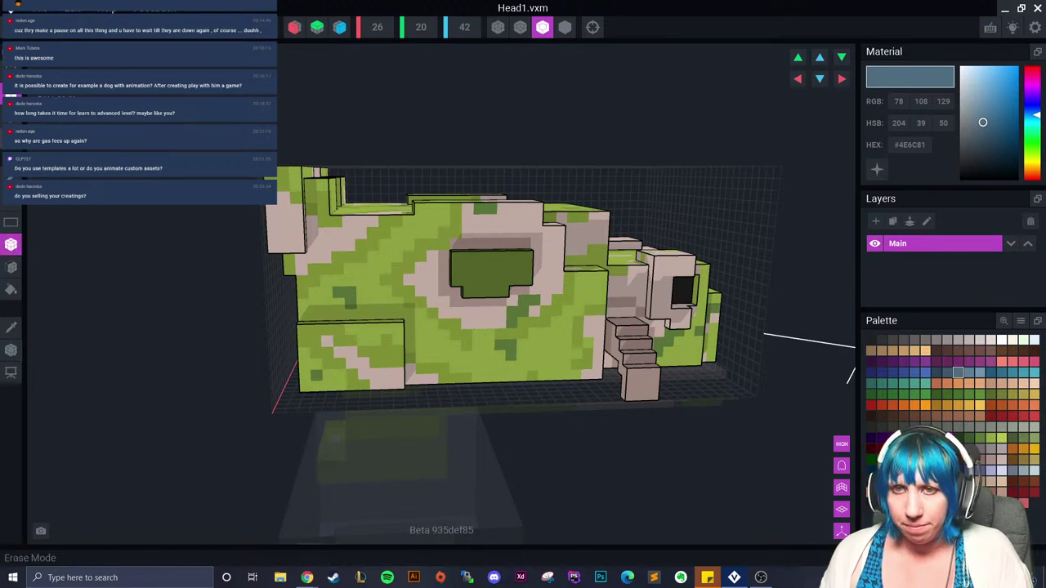
{"action": "left_click", "coordinate": [294, 27]}
{"action": "right_click_drag", "start_coordinate": [455, 248], "coordinate": [455, 248]}
{"action": "left_click", "coordinate": [11, 266]}
Step: Recolour the bright green areas on the head's side and top surface with slate blue #4E6C81, undoing the first fill attempt
{"action": "left_click", "coordinate": [362, 280]}
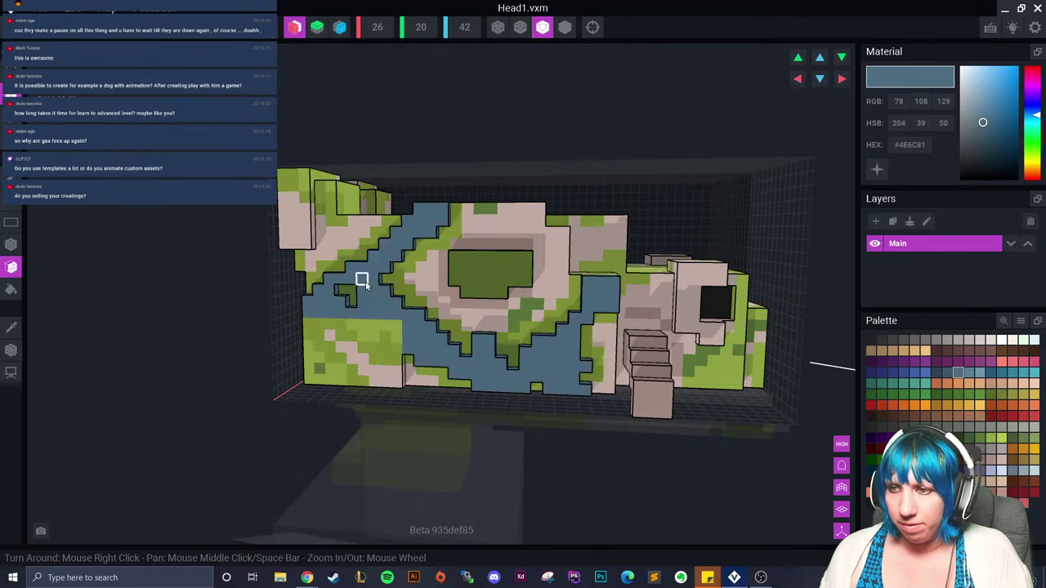
{"action": "key", "text": "ctrl+z"}
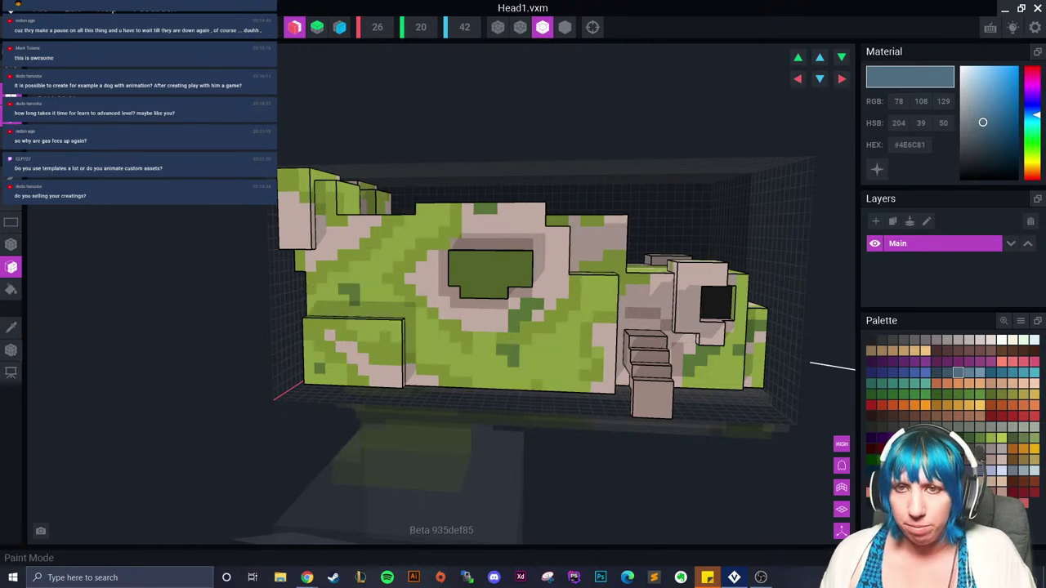
{"action": "left_click", "coordinate": [386, 301]}
{"action": "mouse_move", "coordinate": [409, 326]}
{"action": "right_mouse_down"}
{"action": "mouse_move", "coordinate": [643, 313]}
{"action": "mouse_move", "coordinate": [473, 236]}
{"action": "right_mouse_up"}
{"action": "scroll", "coordinate": [620, 330], "scroll_direction": "up", "scroll_amount": 3}
{"action": "left_click", "coordinate": [413, 222]}
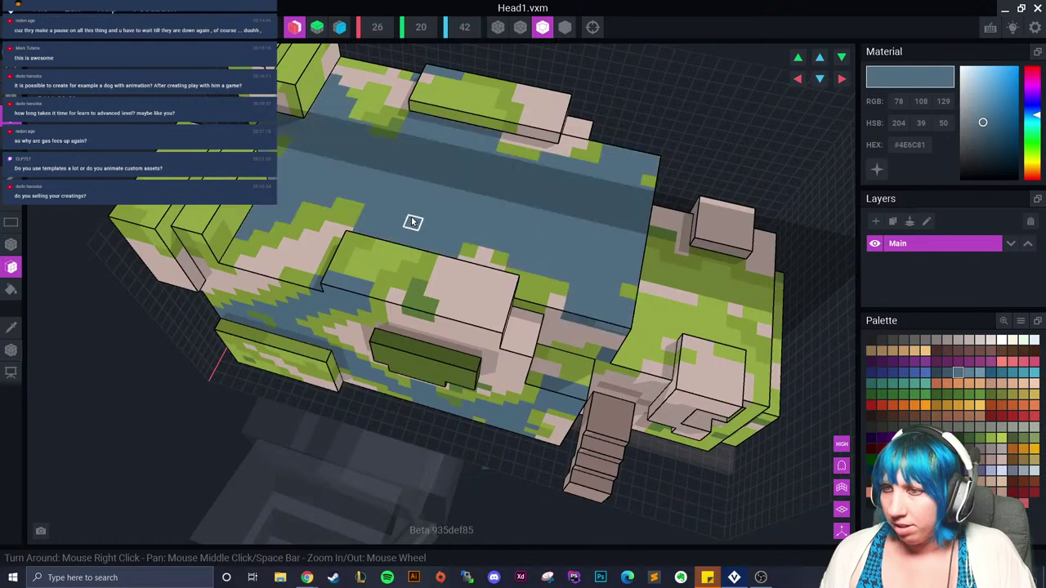
Step: Recolour the remaining bright green areas on the lower side block, raised ridges and snout with slate blue #4E6C81
{"action": "mouse_move", "coordinate": [367, 271]}
{"action": "right_mouse_down"}
{"action": "mouse_move", "coordinate": [377, 269]}
{"action": "mouse_move", "coordinate": [392, 346]}
{"action": "right_mouse_up"}
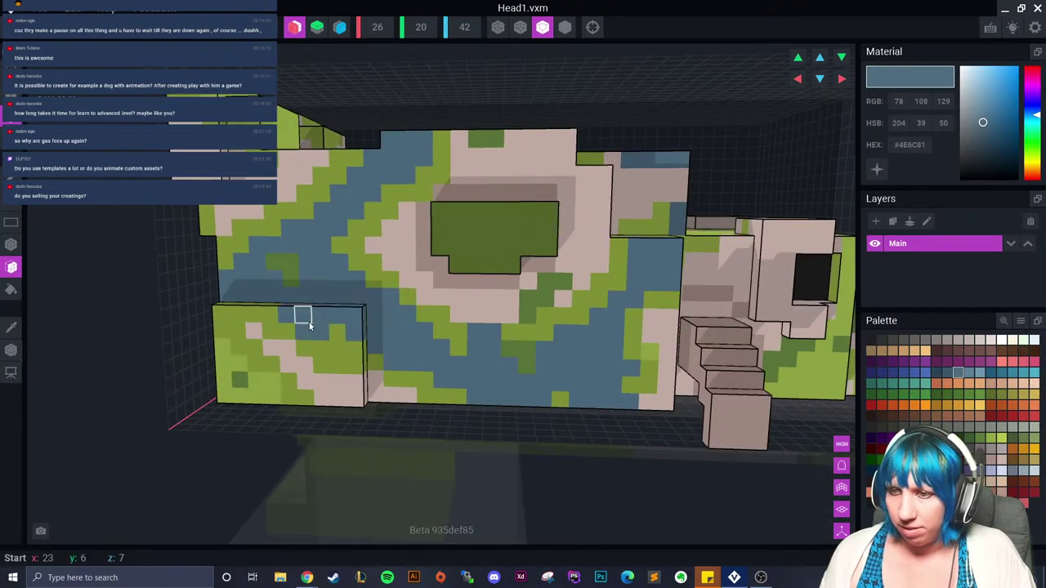
{"action": "right_click_drag", "start_coordinate": [341, 421], "coordinate": [482, 391]}
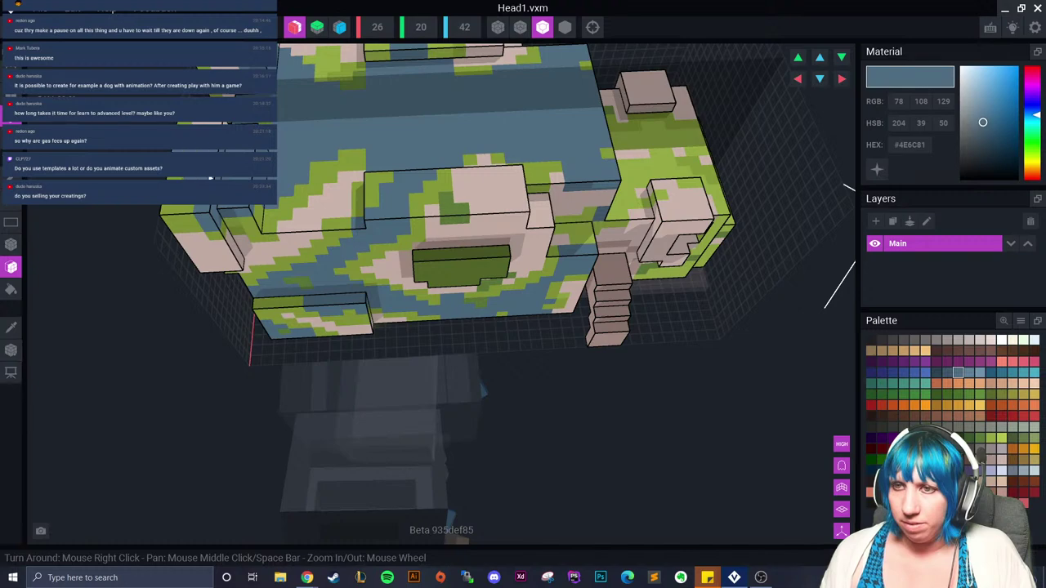
{"action": "right_click_drag", "start_coordinate": [349, 257], "coordinate": [472, 394]}
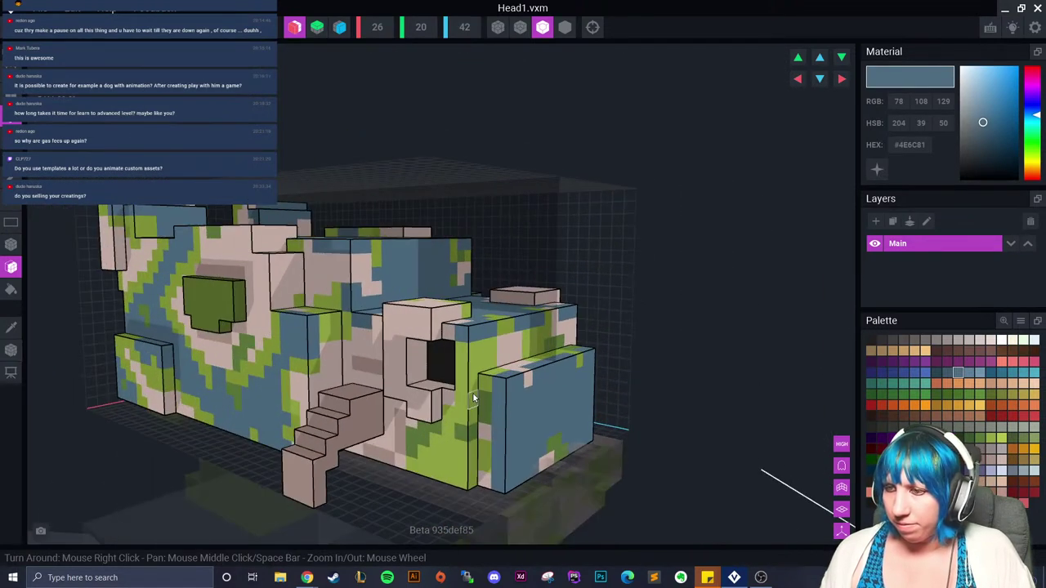
{"action": "right_click_drag", "start_coordinate": [450, 463], "coordinate": [500, 419]}
{"action": "scroll", "coordinate": [444, 430], "scroll_direction": "down", "scroll_amount": 6}
{"action": "scroll", "coordinate": [500, 419], "scroll_direction": "up", "scroll_amount": 4}
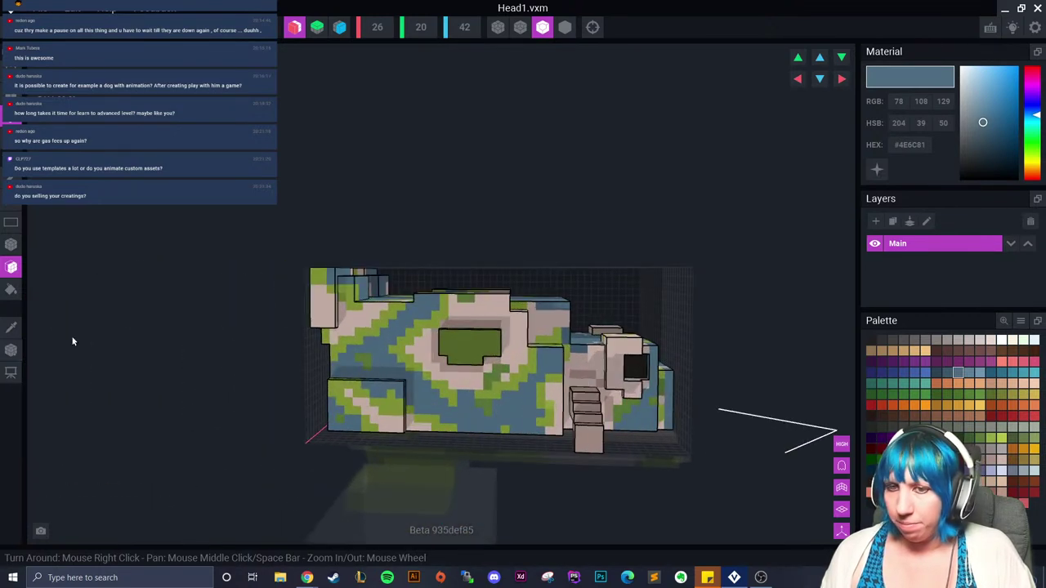
Step: Sample the dark green #56682A of the large side eye and make that colour emissive
{"action": "left_click", "coordinate": [11, 328]}
{"action": "left_click", "coordinate": [487, 343]}
{"action": "left_click", "coordinate": [877, 170]}
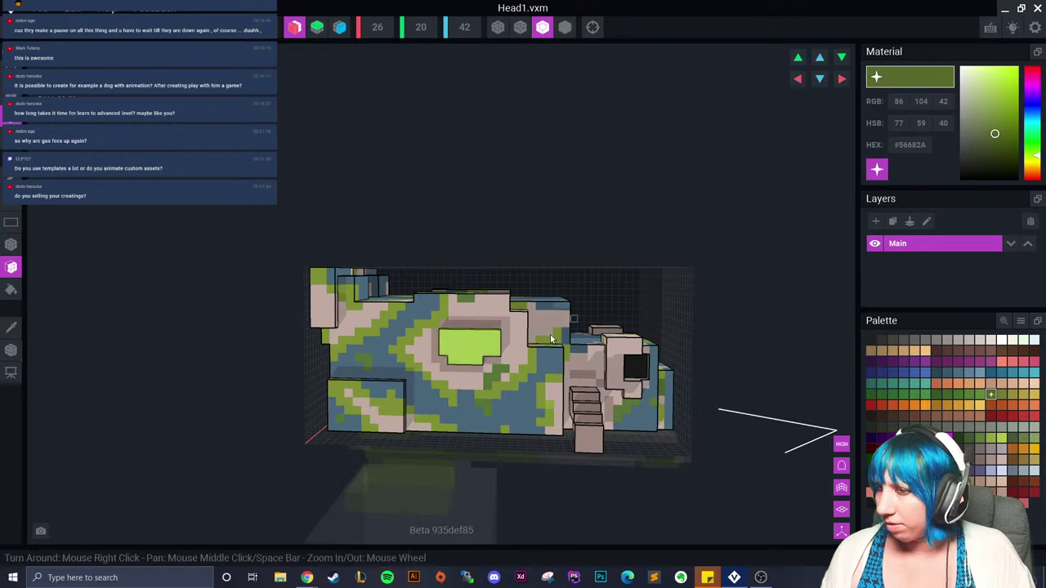
{"action": "right_click_drag", "start_coordinate": [551, 338], "coordinate": [498, 356]}
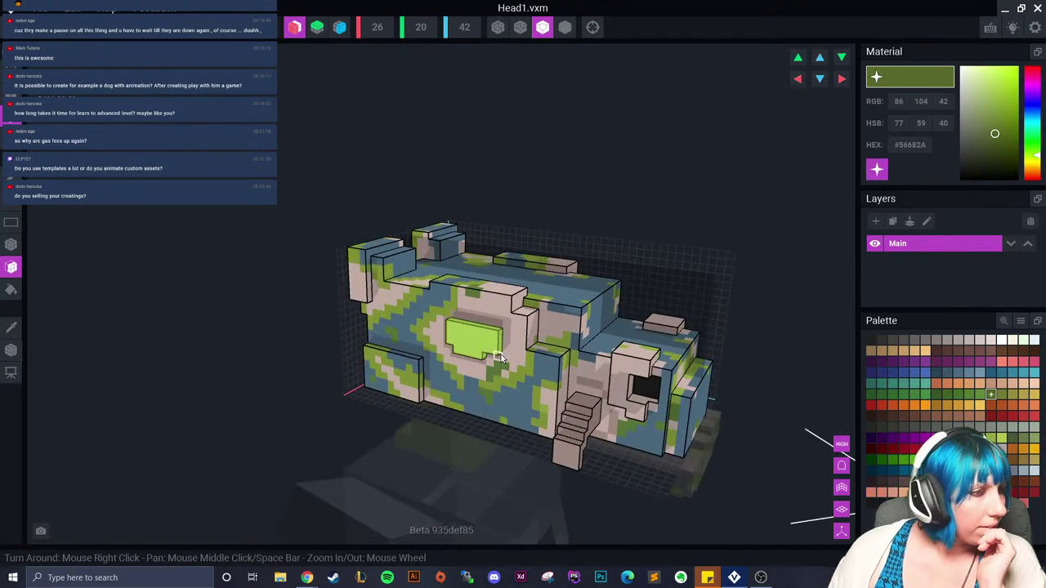
Step: Recolour the olive green bands around the eye and on the lower side block with darker slate blue #3D576A
{"action": "scroll", "coordinate": [499, 357], "scroll_direction": "up", "scroll_amount": 6}
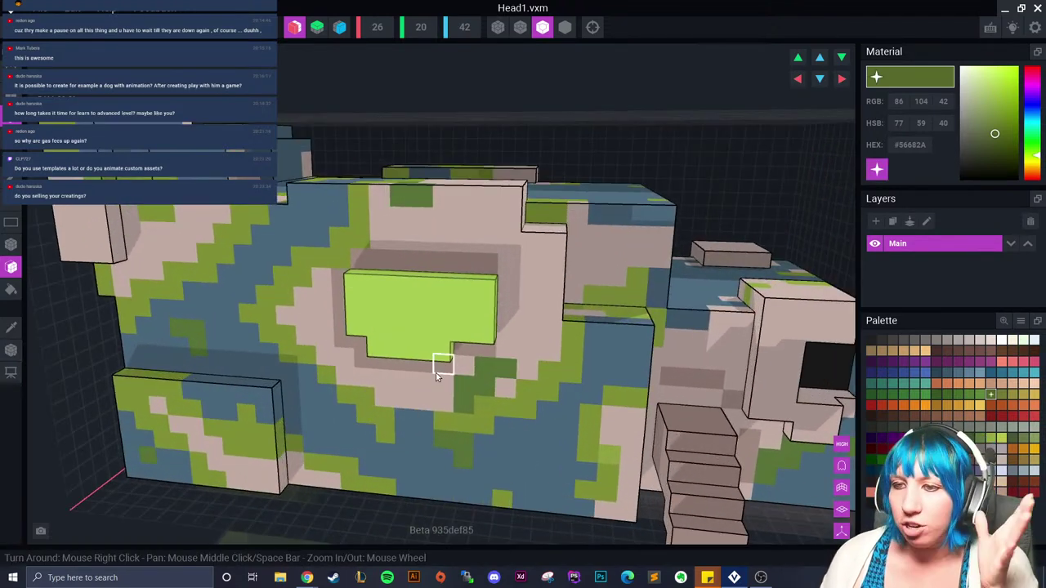
{"action": "left_click", "coordinate": [261, 340]}
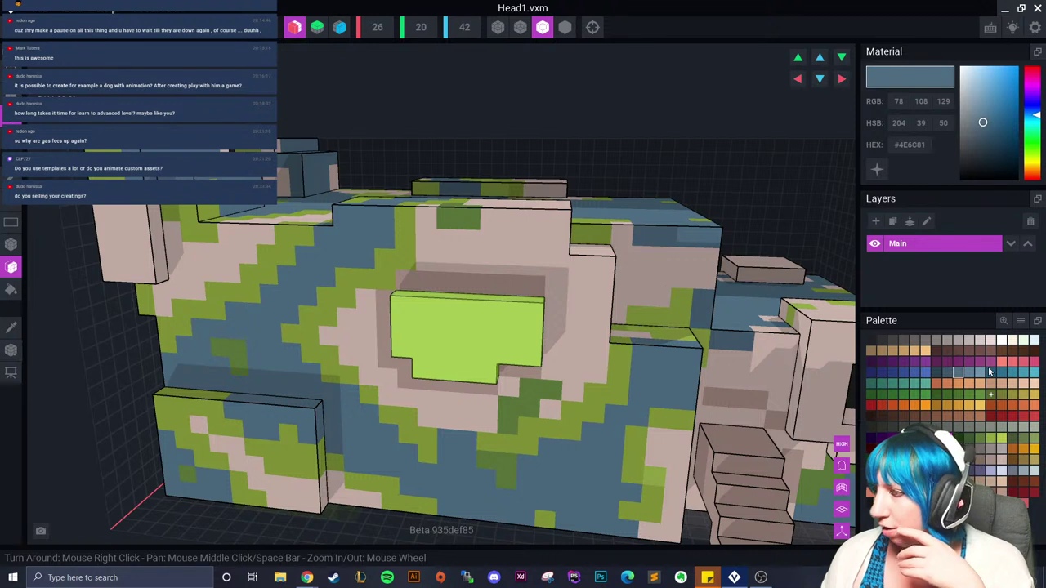
{"action": "left_click", "coordinate": [947, 373]}
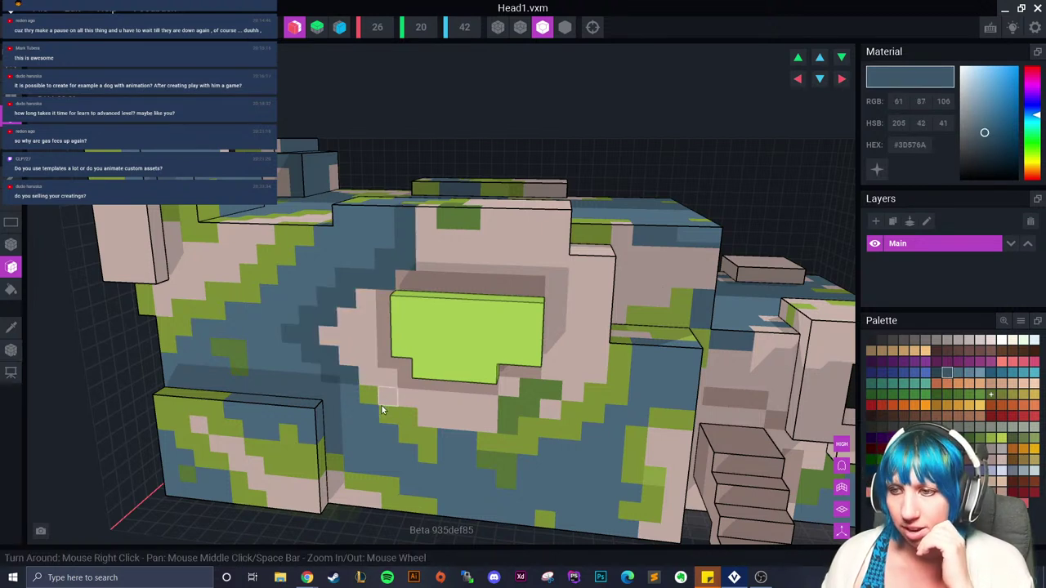
{"action": "mouse_move", "coordinate": [399, 415]}
{"action": "left_mouse_down"}
{"action": "mouse_move", "coordinate": [528, 444]}
{"action": "mouse_move", "coordinate": [369, 483]}
{"action": "mouse_move", "coordinate": [217, 427]}
{"action": "left_mouse_up"}
{"action": "left_click_drag", "start_coordinate": [255, 499], "coordinate": [239, 481]}
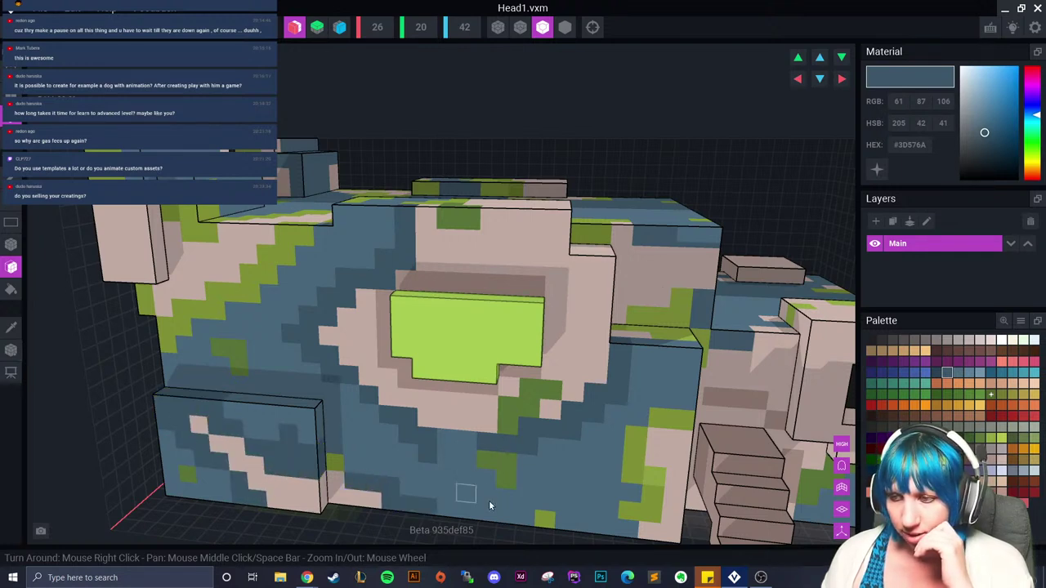
Step: Recolour the olive green patches on the head's rear top edge and the ridge above the eye with #3D576A
{"action": "scroll", "coordinate": [504, 413], "scroll_direction": "down", "scroll_amount": 3}
{"action": "right_click_drag", "start_coordinate": [504, 414], "coordinate": [315, 273]}
{"action": "left_click", "coordinate": [316, 273]}
{"action": "left_click", "coordinate": [376, 302]}
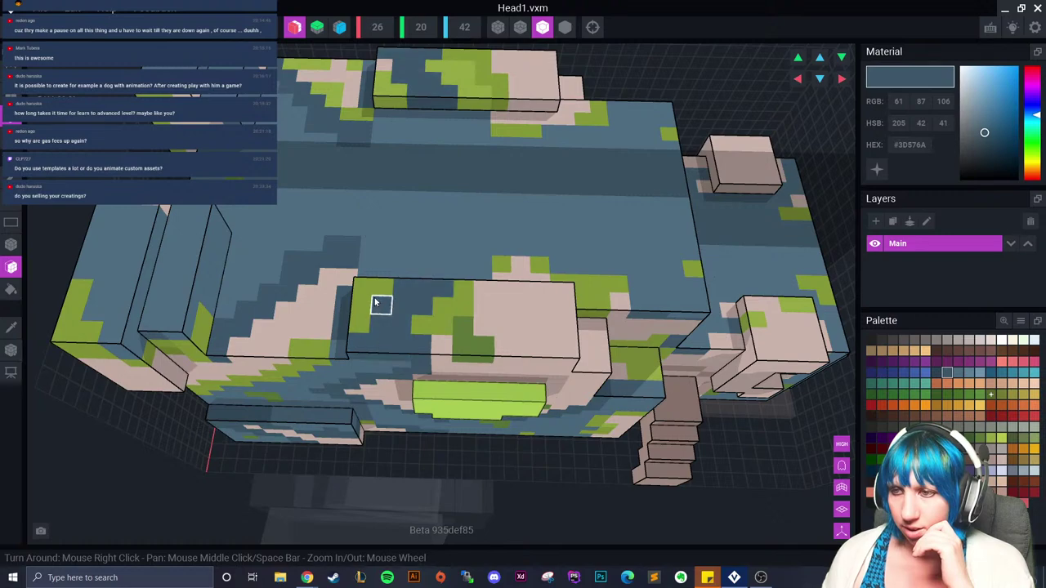
{"action": "left_click", "coordinate": [366, 300]}
{"action": "left_click", "coordinate": [438, 316]}
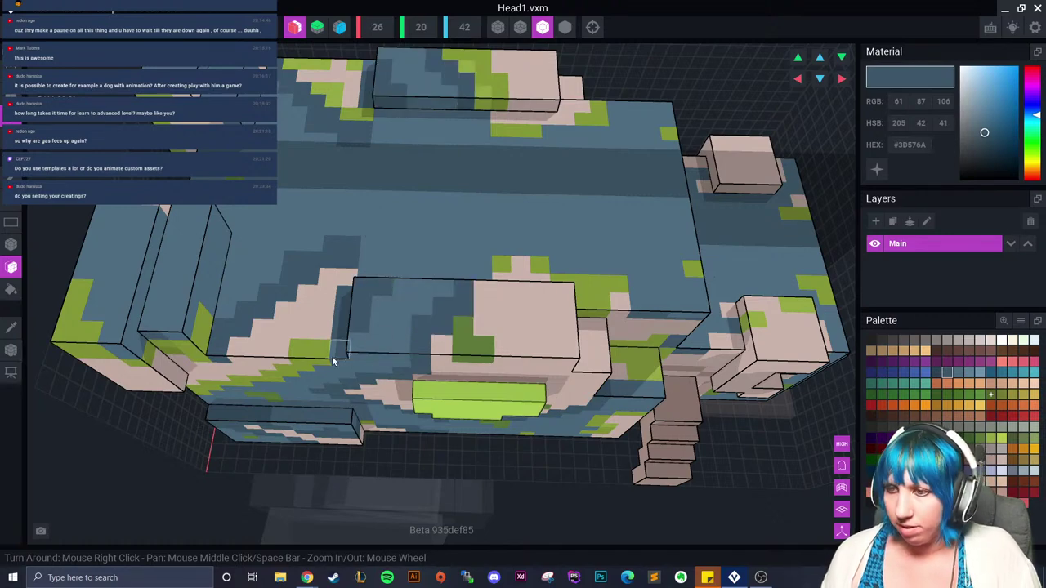
Step: Recolour the olive green patches on the head's side with dark slate blue #3D576A and turn off X-axis symmetry
{"action": "left_click", "coordinate": [326, 355]}
{"action": "right_click_drag", "start_coordinate": [317, 371], "coordinate": [441, 384]}
{"action": "left_click", "coordinate": [289, 397]}
{"action": "scroll", "coordinate": [441, 384], "scroll_direction": "down", "scroll_amount": 2}
{"action": "middle_click_drag", "start_coordinate": [441, 400], "coordinate": [440, 343]}
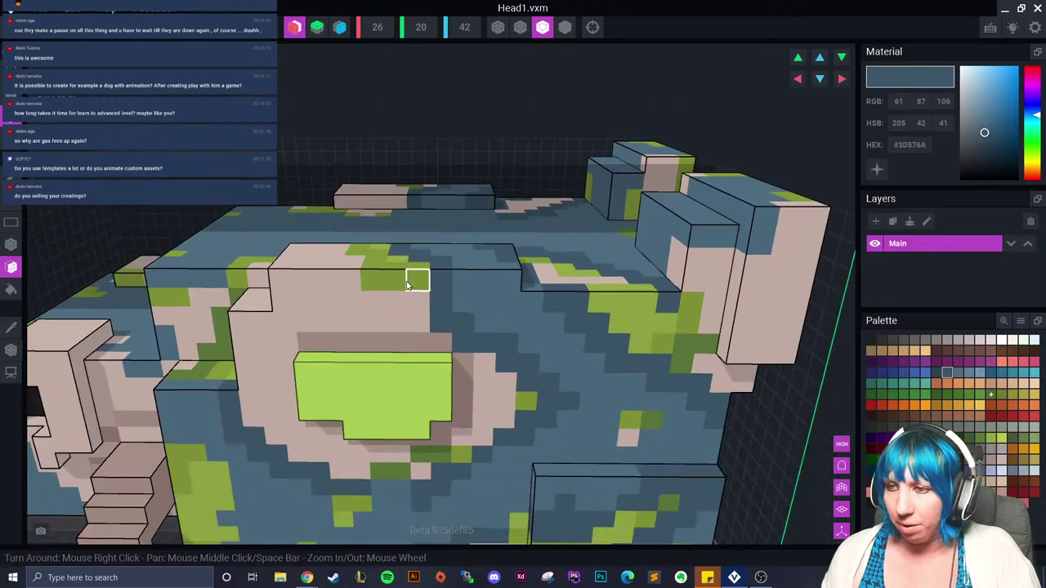
{"action": "right_click_drag", "start_coordinate": [396, 291], "coordinate": [538, 358]}
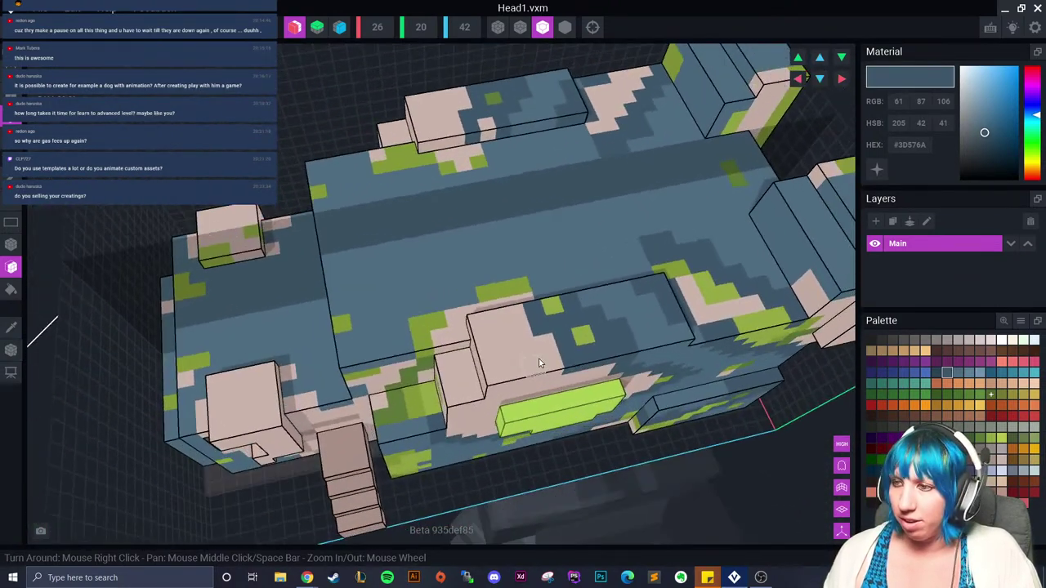
{"action": "left_click", "coordinate": [295, 28]}
Step: Recolour the olive green bands on the rear faces of both raised ear blocks with #3D576A
{"action": "right_click_drag", "start_coordinate": [414, 465], "coordinate": [420, 405]}
{"action": "middle_click_drag", "start_coordinate": [487, 416], "coordinate": [490, 327]}
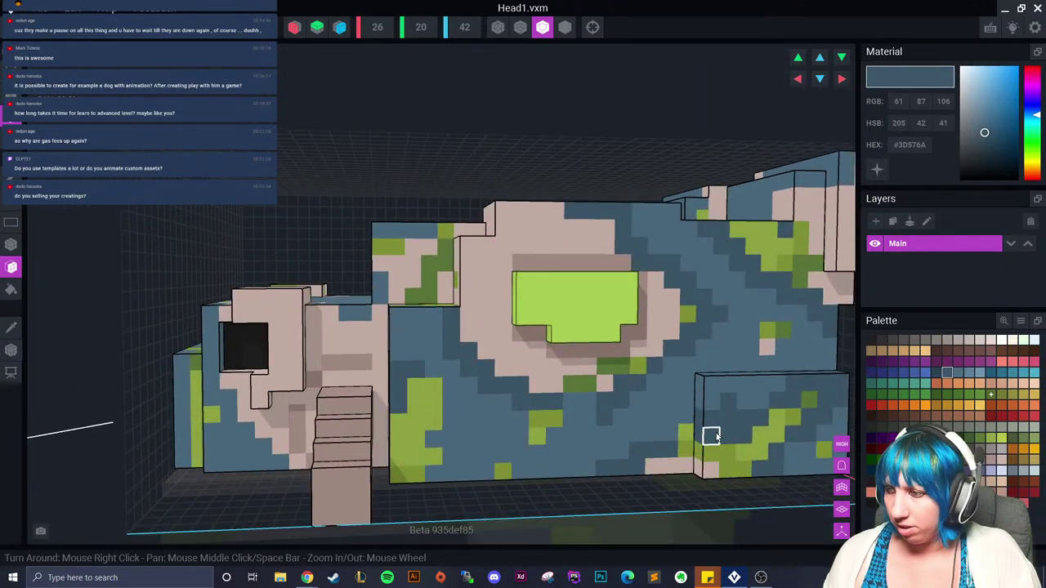
{"action": "right_click_drag", "start_coordinate": [721, 460], "coordinate": [502, 305]}
{"action": "scroll", "coordinate": [483, 348], "scroll_direction": "up", "scroll_amount": 3}
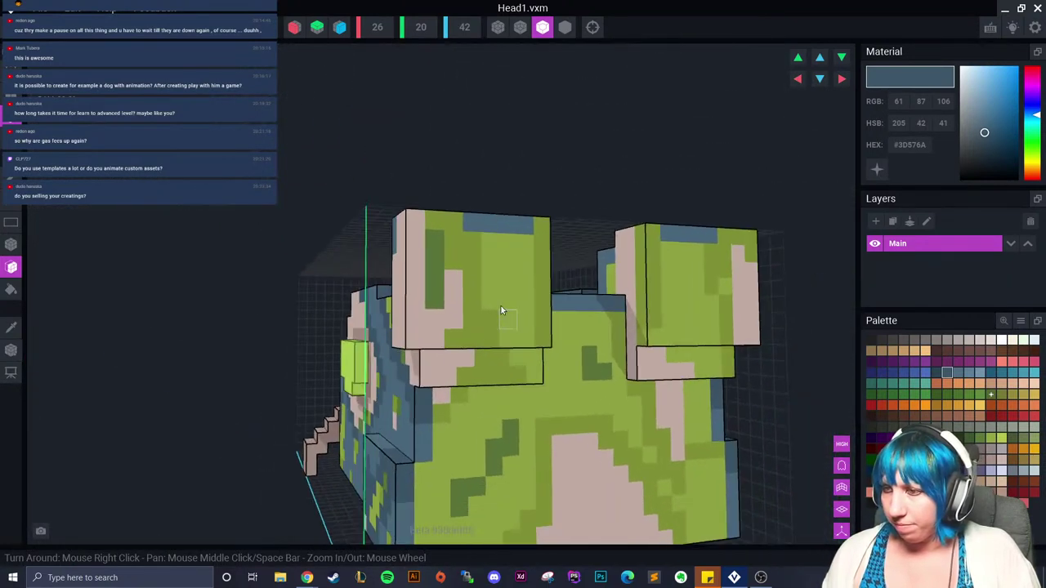
{"action": "left_click", "coordinate": [540, 282]}
{"action": "left_click", "coordinate": [653, 266]}
{"action": "left_click", "coordinate": [724, 252]}
{"action": "left_click", "coordinate": [725, 319]}
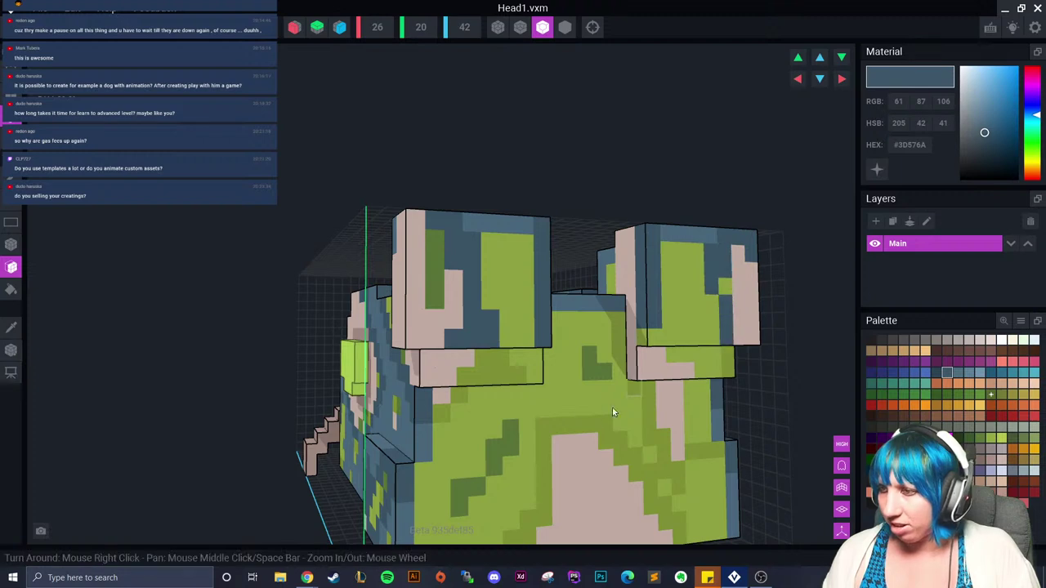
Step: Recolour the olive green bands below the ears and across the back of the head with #3D576A
{"action": "right_click_drag", "start_coordinate": [614, 411], "coordinate": [591, 373]}
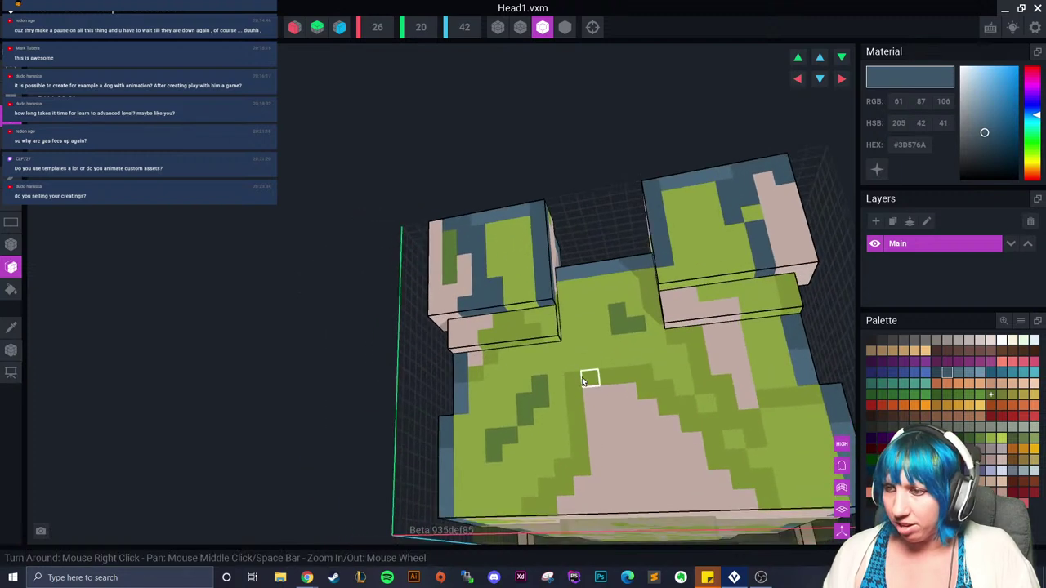
{"action": "left_click", "coordinate": [490, 357]}
{"action": "left_click", "coordinate": [476, 372]}
{"action": "left_click", "coordinate": [808, 397]}
{"action": "scroll", "coordinate": [699, 423], "scroll_direction": "down", "scroll_amount": 2}
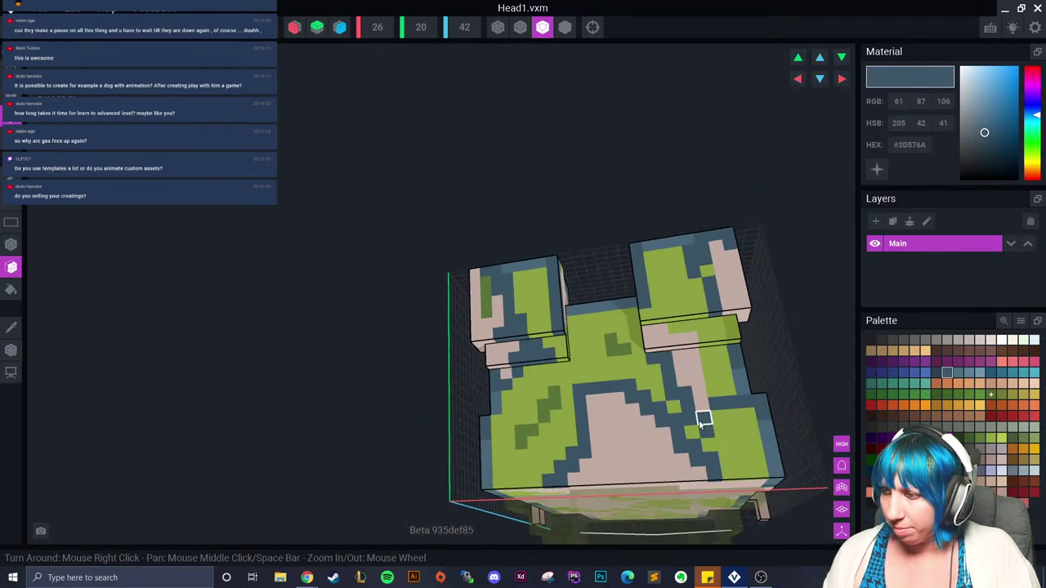
Step: Recolour the bright green areas on the back of the head with slate blue #4E6C81
{"action": "right_click_drag", "start_coordinate": [700, 420], "coordinate": [691, 435]}
{"action": "right_click_drag", "start_coordinate": [768, 456], "coordinate": [563, 448]}
{"action": "scroll", "coordinate": [649, 441], "scroll_direction": "up", "scroll_amount": 5}
{"action": "scroll", "coordinate": [646, 442], "scroll_direction": "down", "scroll_amount": 3}
{"action": "left_click", "coordinate": [957, 372]}
{"action": "right_click_drag", "start_coordinate": [490, 378], "coordinate": [590, 406]}
{"action": "left_click_drag", "start_coordinate": [724, 472], "coordinate": [714, 448]}
{"action": "right_click_drag", "start_coordinate": [607, 453], "coordinate": [493, 215]}
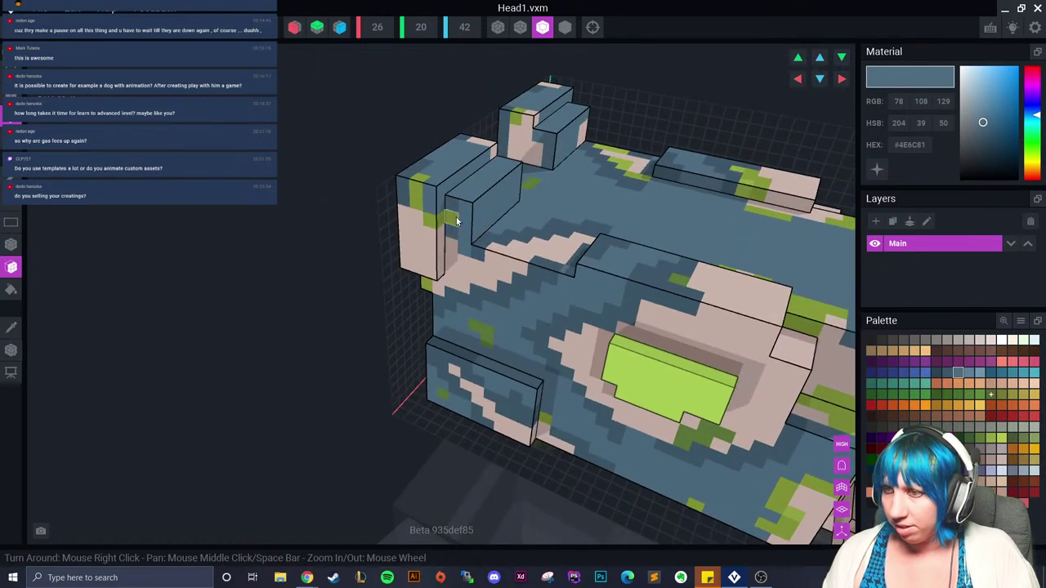
Step: Inspect the recoloured head from above and from the side for remaining green and beige areas
{"action": "right_click_drag", "start_coordinate": [613, 220], "coordinate": [491, 285]}
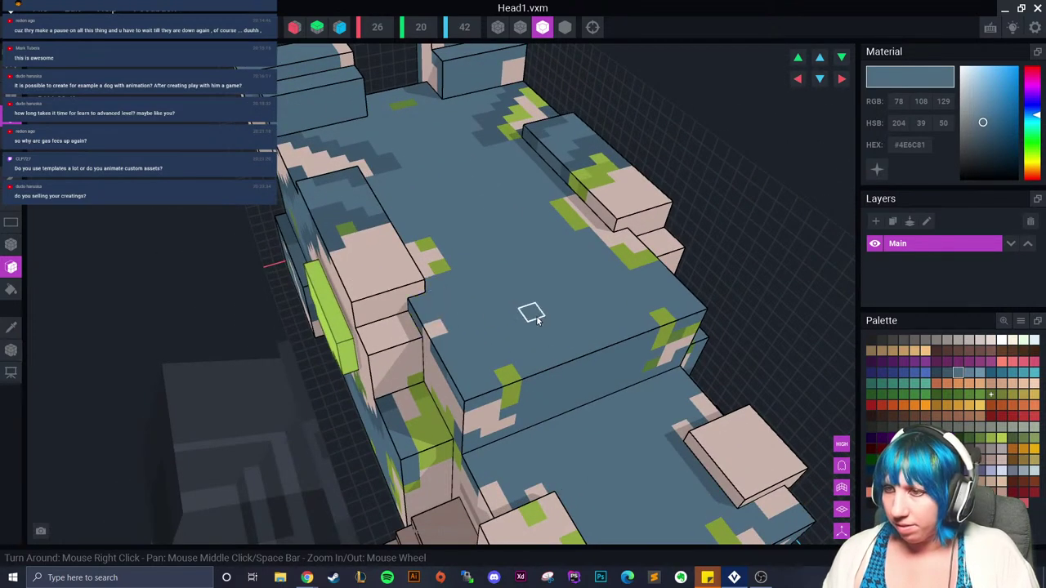
{"action": "right_click_drag", "start_coordinate": [536, 319], "coordinate": [662, 312]}
{"action": "scroll", "coordinate": [664, 316], "scroll_direction": "down", "scroll_amount": 3}
{"action": "right_click_drag", "start_coordinate": [589, 362], "coordinate": [497, 443]}
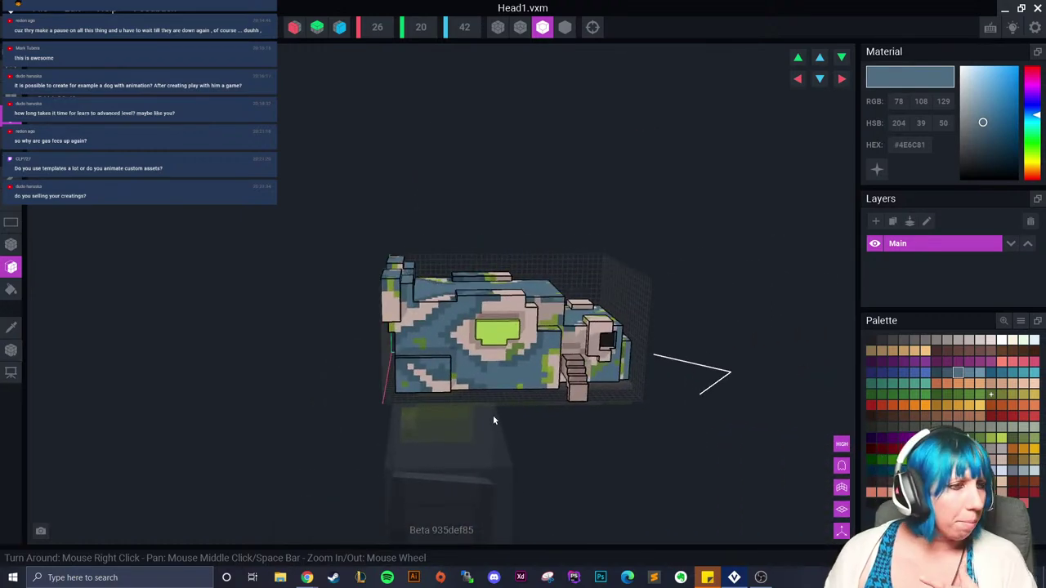
{"action": "scroll", "coordinate": [493, 415], "scroll_direction": "up", "scroll_amount": 5}
{"action": "scroll", "coordinate": [493, 415], "scroll_direction": "up", "scroll_amount": 2}
{"action": "scroll", "coordinate": [488, 416], "scroll_direction": "down", "scroll_amount": 5}
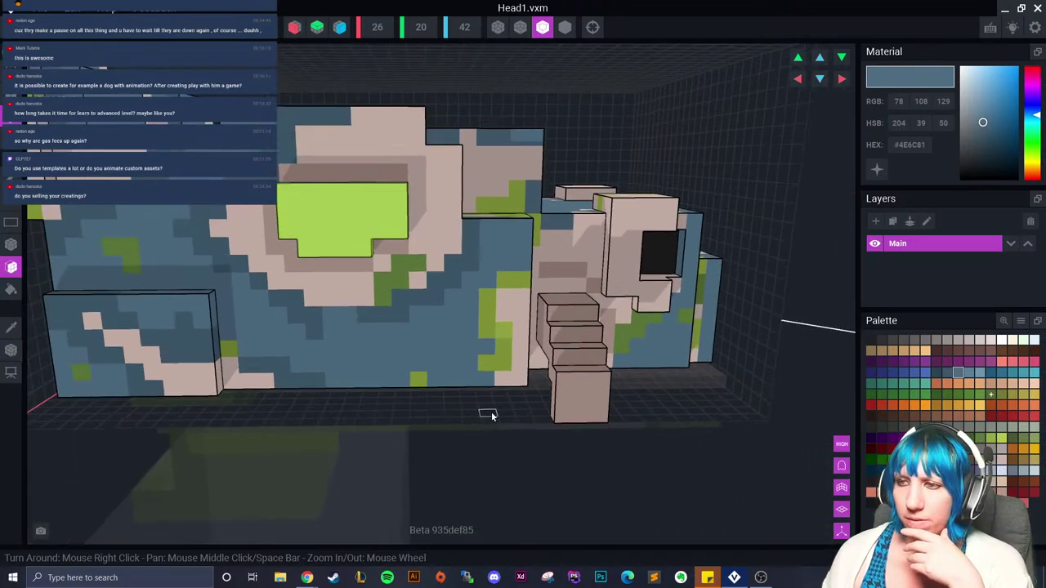
{"action": "right_click_drag", "start_coordinate": [474, 401], "coordinate": [491, 367]}
{"action": "scroll", "coordinate": [491, 367], "scroll_direction": "up", "scroll_amount": 3}
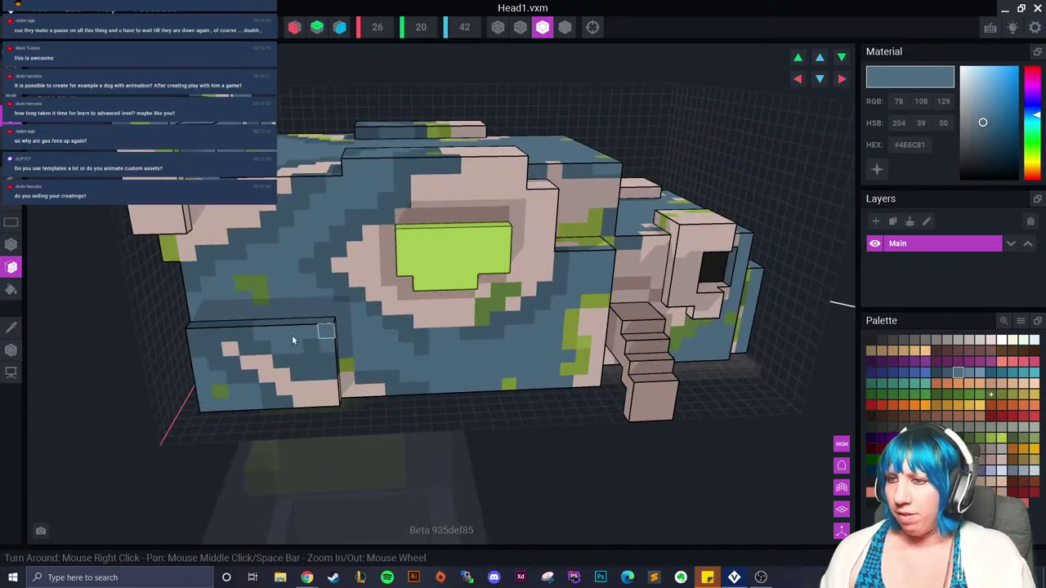
Step: Sample the beige around the large side eye, then recolour that beige ring with blue-grey #96A4AE
{"action": "left_click", "coordinate": [11, 327]}
{"action": "left_click", "coordinate": [388, 248]}
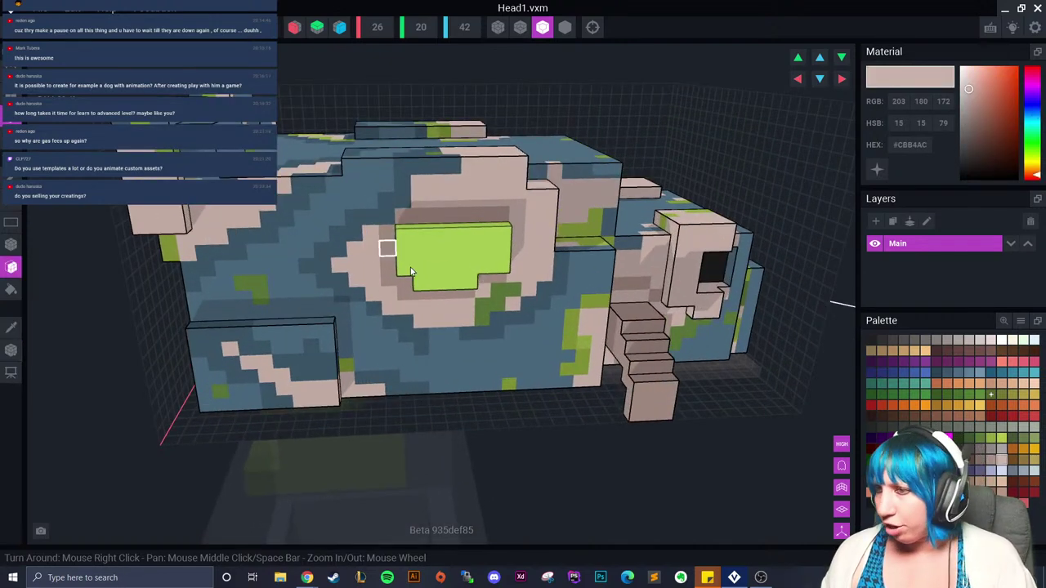
{"action": "left_click", "coordinate": [1023, 471]}
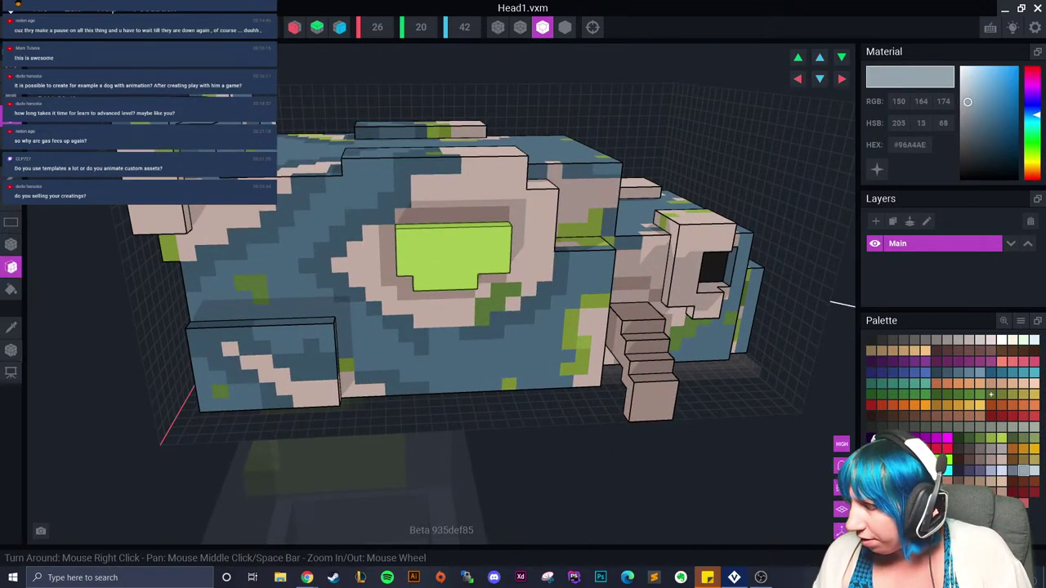
{"action": "left_click", "coordinate": [379, 301]}
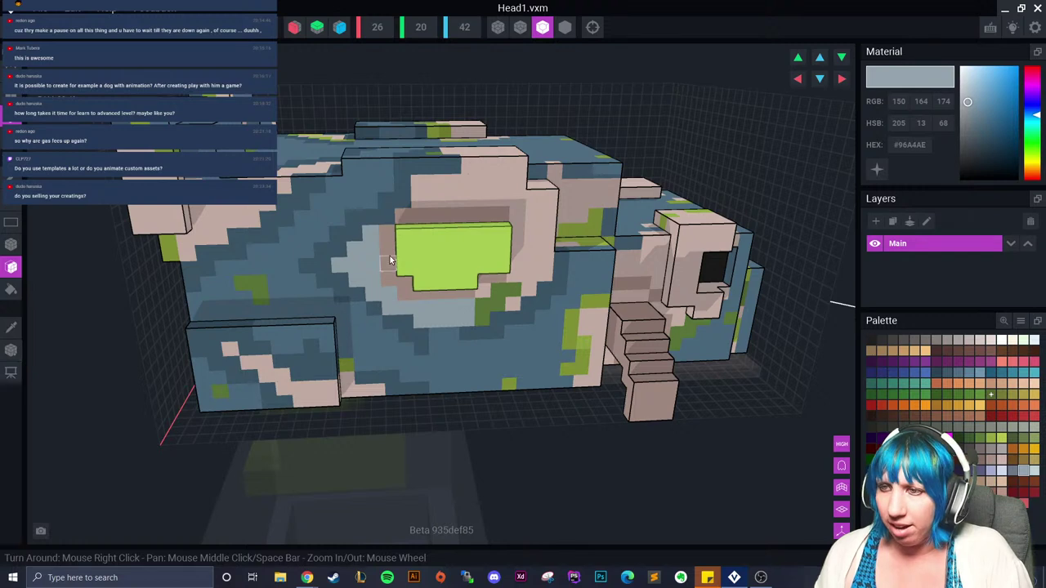
{"action": "mouse_move", "coordinate": [390, 239]}
{"action": "left_mouse_down"}
{"action": "mouse_move", "coordinate": [469, 175]}
{"action": "mouse_move", "coordinate": [523, 175]}
{"action": "left_mouse_up"}
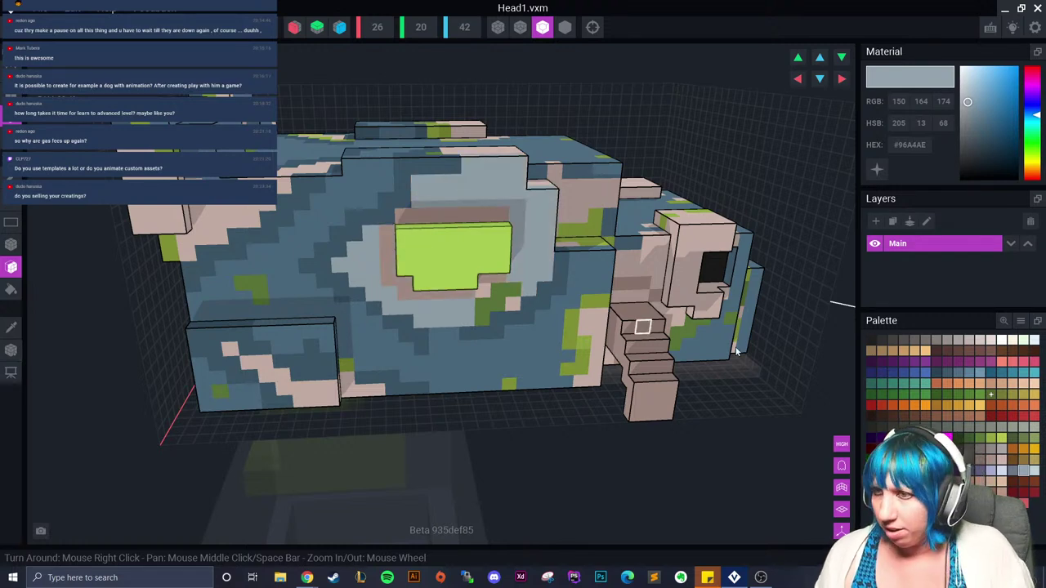
Step: Recolour the darker beige shading directly bordering the large side eye with grey #6D7685
{"action": "left_click", "coordinate": [1011, 471]}
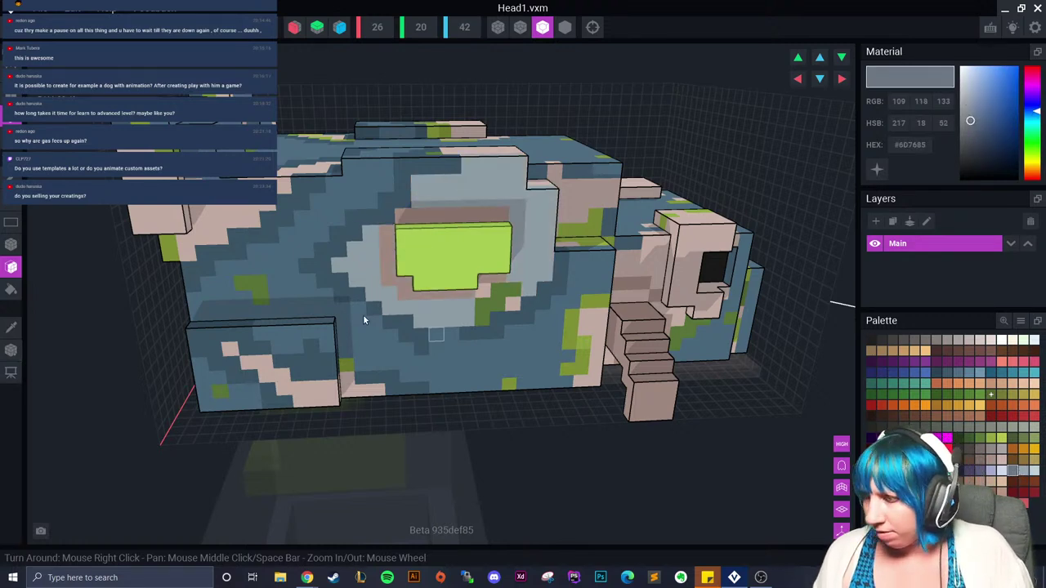
{"action": "left_click", "coordinate": [386, 262]}
{"action": "left_click", "coordinate": [436, 215]}
Step: Recolour the beige ring around the eye on the opposite side of the head with #96A4AE
{"action": "scroll", "coordinate": [488, 307], "scroll_direction": "down", "scroll_amount": 4}
{"action": "right_click_drag", "start_coordinate": [458, 339], "coordinate": [434, 310]}
{"action": "scroll", "coordinate": [462, 360], "scroll_direction": "up", "scroll_amount": 3}
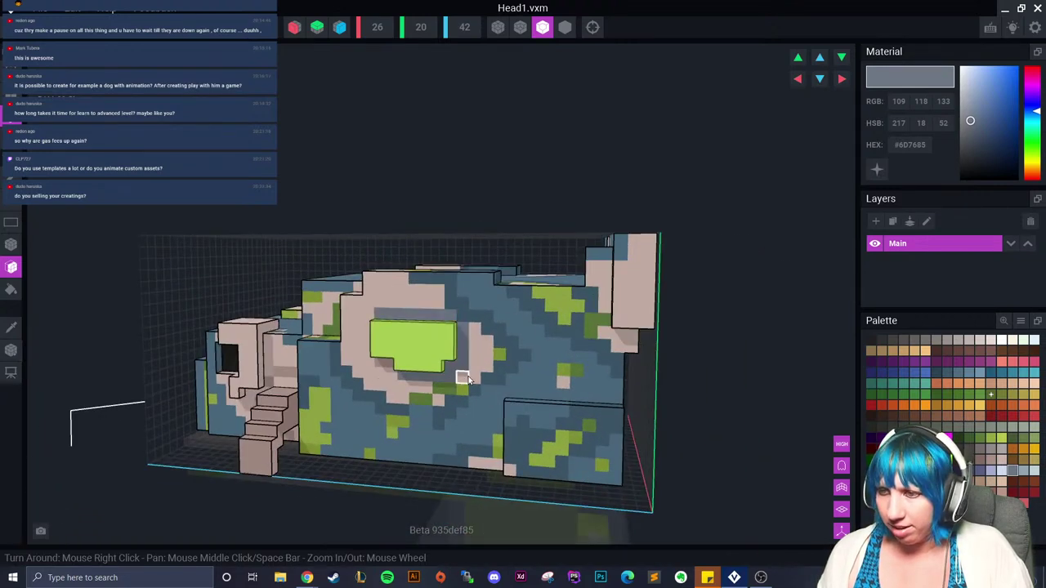
{"action": "right_click_drag", "start_coordinate": [463, 377], "coordinate": [479, 373]}
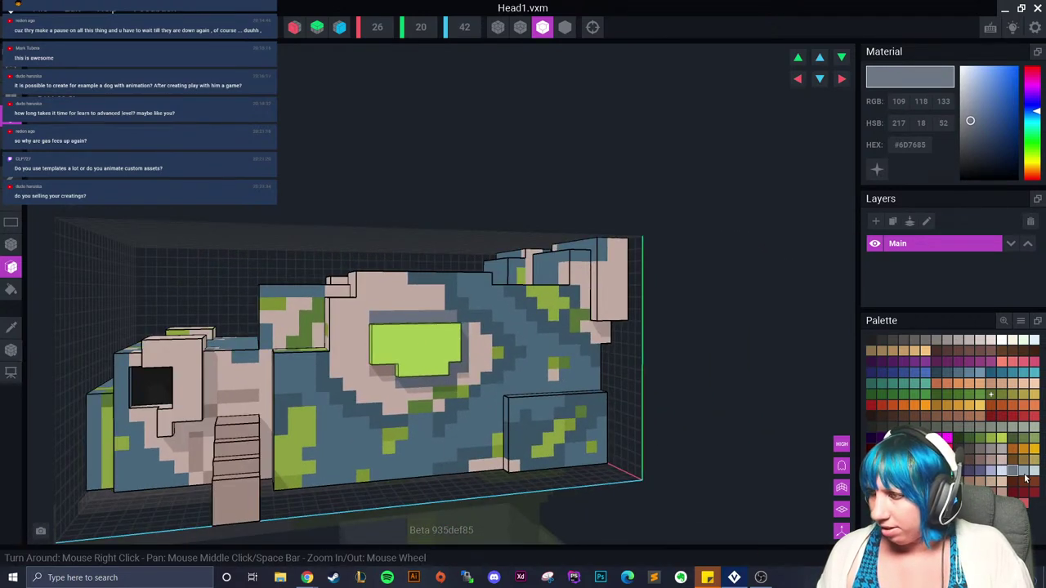
{"action": "left_click", "coordinate": [1025, 475]}
{"action": "left_click", "coordinate": [384, 387]}
{"action": "right_click_drag", "start_coordinate": [401, 409], "coordinate": [350, 370]}
{"action": "scroll", "coordinate": [373, 385], "scroll_direction": "up", "scroll_amount": 3}
{"action": "left_click_drag", "start_coordinate": [351, 370], "coordinate": [346, 389]}
{"action": "scroll", "coordinate": [344, 392], "scroll_direction": "down", "scroll_amount": 5}
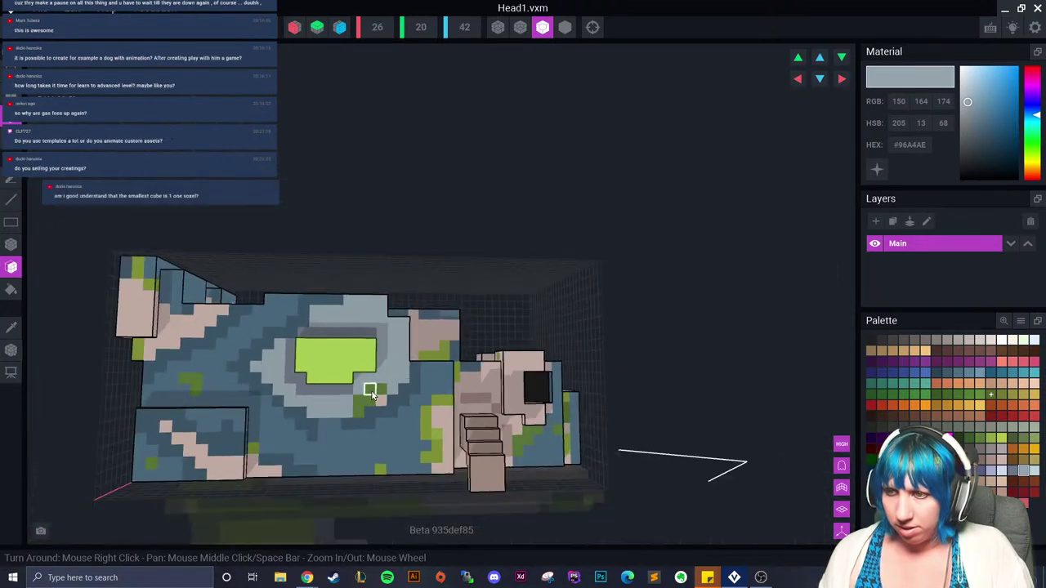
Step: Recolour the beige nostril blocks and the beige areas on the snout's sides with #96A4AE
{"action": "right_click_drag", "start_coordinate": [345, 392], "coordinate": [392, 346]}
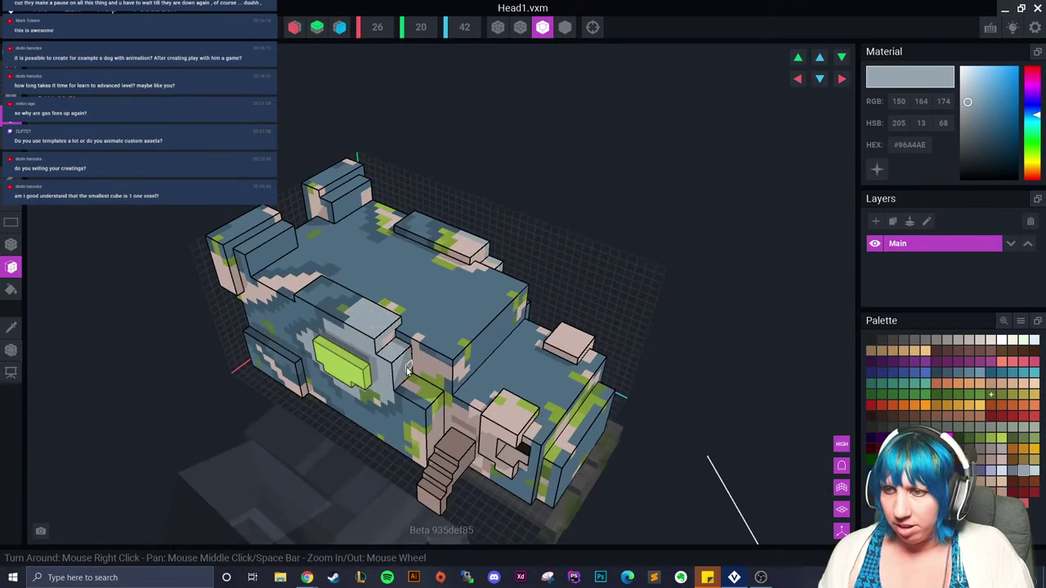
{"action": "right_click_drag", "start_coordinate": [388, 345], "coordinate": [384, 474]}
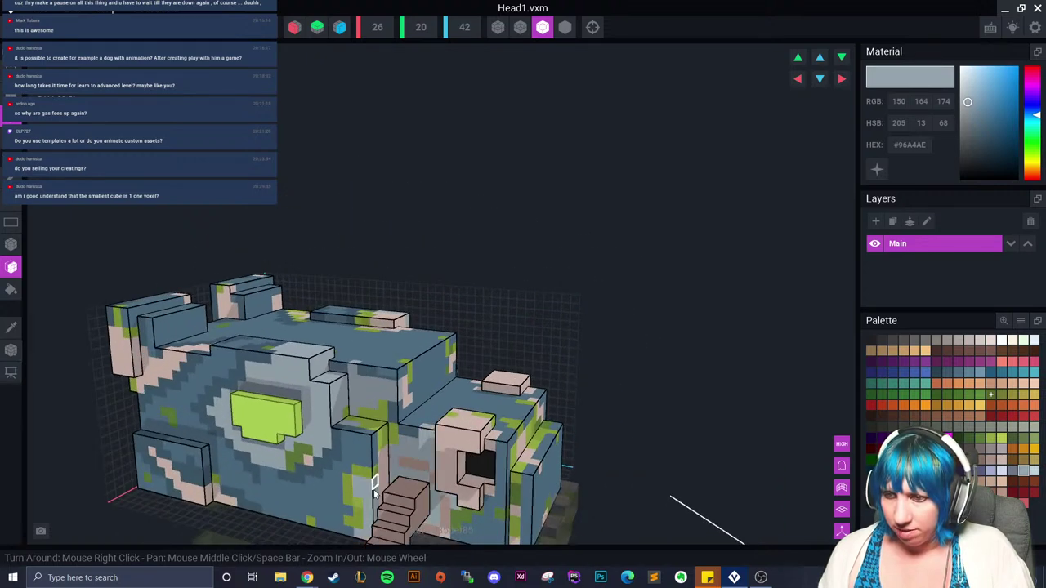
{"action": "scroll", "coordinate": [374, 486], "scroll_direction": "down", "scroll_amount": 5}
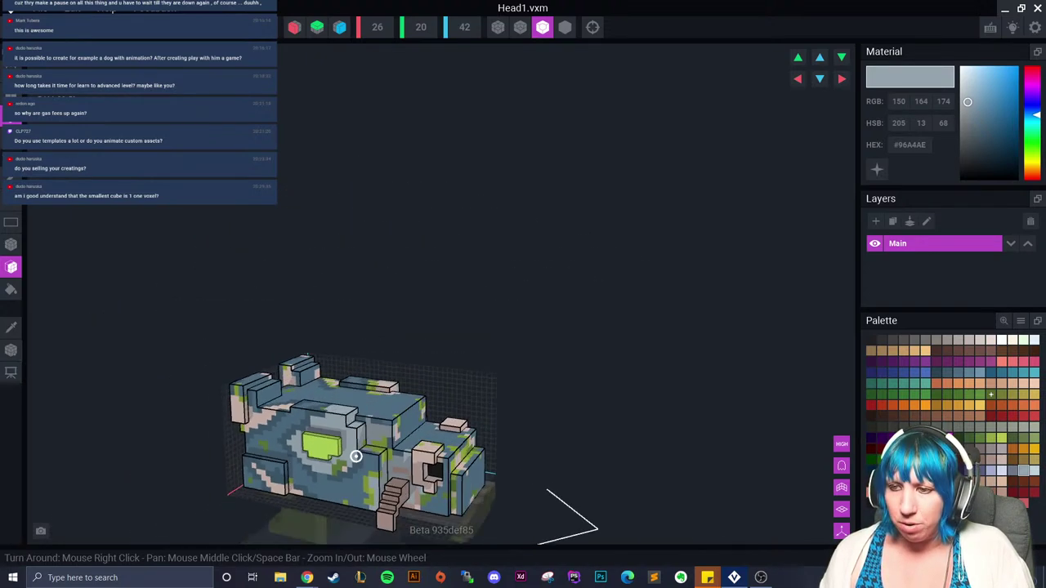
{"action": "right_click_drag", "start_coordinate": [355, 456], "coordinate": [389, 382]}
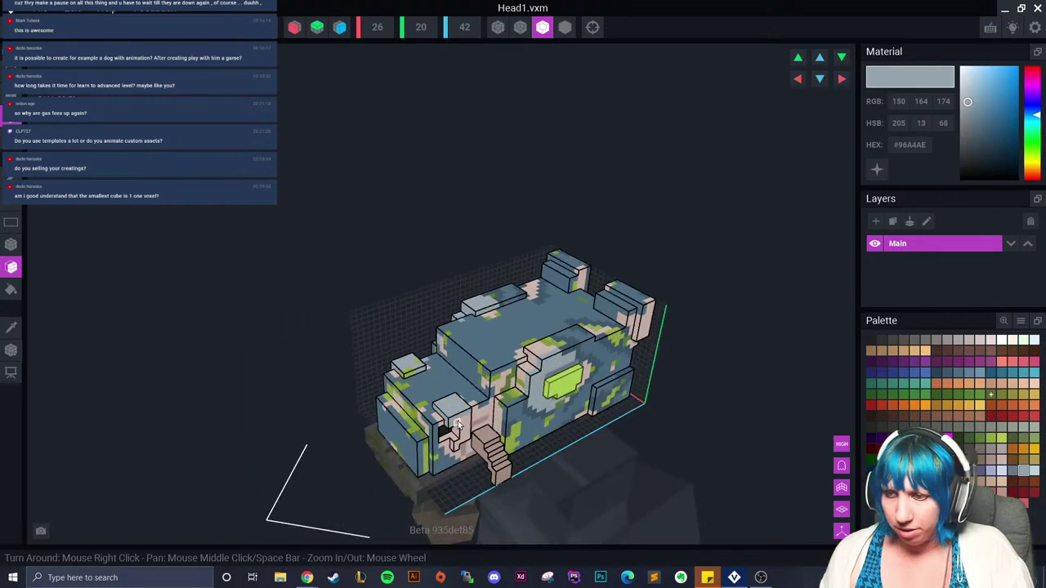
{"action": "right_click_drag", "start_coordinate": [464, 445], "coordinate": [449, 420]}
{"action": "scroll", "coordinate": [497, 463], "scroll_direction": "up", "scroll_amount": 3}
{"action": "scroll", "coordinate": [497, 462], "scroll_direction": "up", "scroll_amount": 3}
{"action": "left_click", "coordinate": [427, 415]}
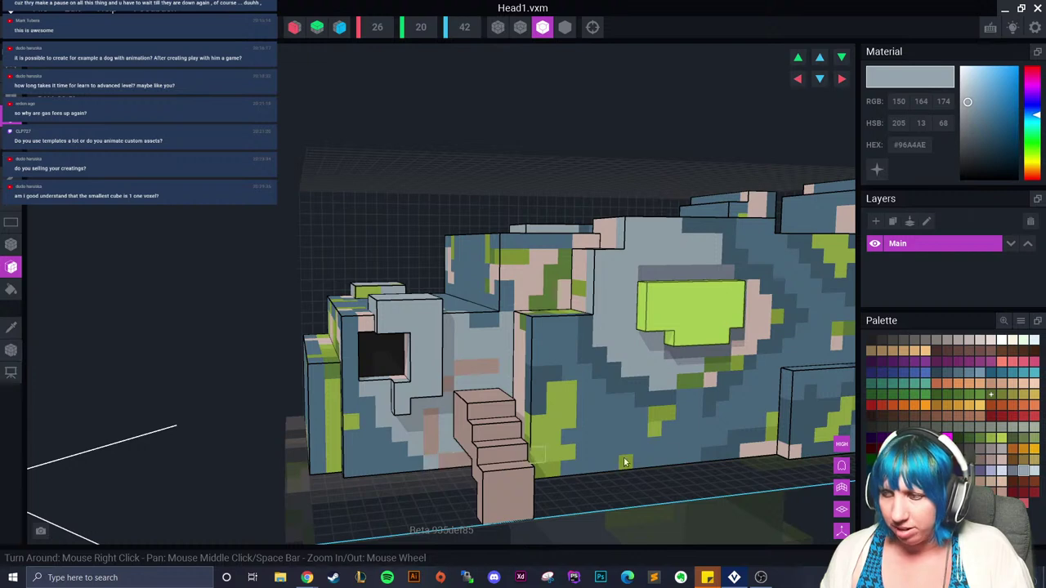
Step: Recolour the darker beige patches on both snout sides, beside the nostrils and stepped tusks, with grey #6D7685
{"action": "left_click", "coordinate": [1011, 471]}
{"action": "left_click", "coordinate": [429, 429]}
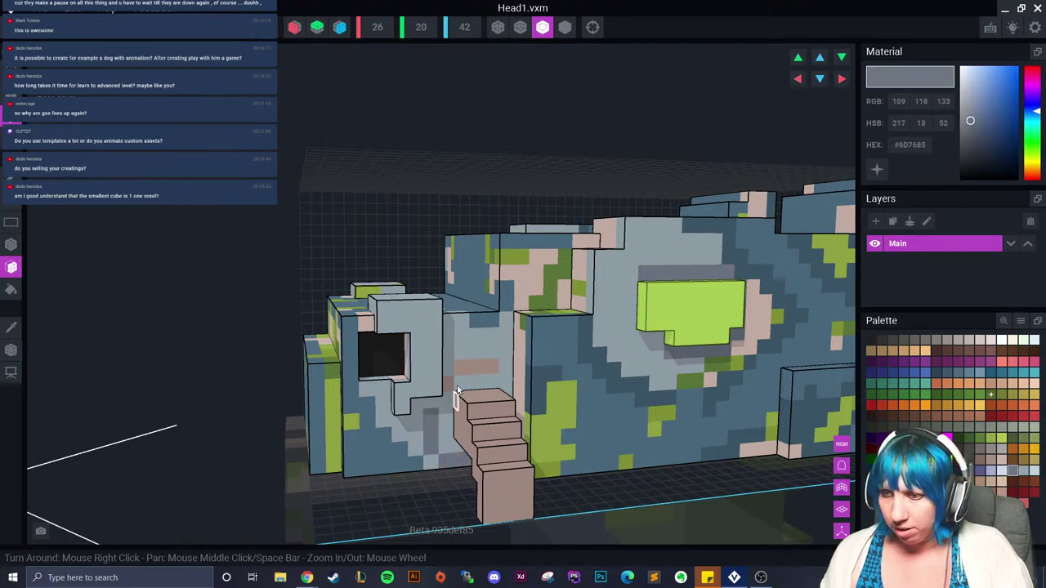
{"action": "right_click_drag", "start_coordinate": [478, 421], "coordinate": [482, 424]}
{"action": "scroll", "coordinate": [629, 362], "scroll_direction": "down", "scroll_amount": 3}
{"action": "middle_click_drag", "start_coordinate": [482, 425], "coordinate": [446, 343]}
{"action": "left_click", "coordinate": [297, 322]}
{"action": "left_click", "coordinate": [322, 335]}
{"action": "key", "text": "ctrl+z"}
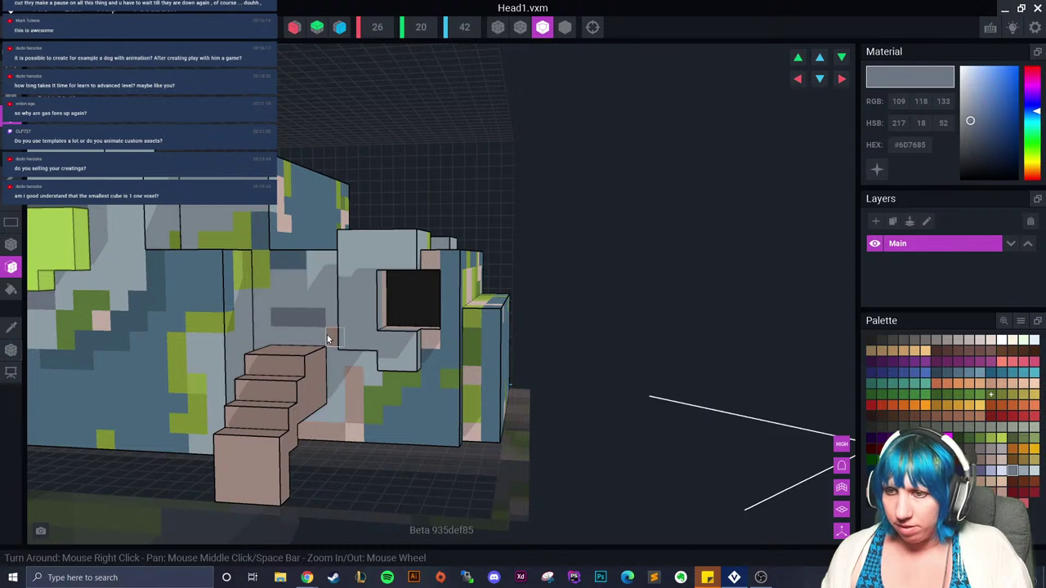
{"action": "left_click", "coordinate": [327, 334]}
{"action": "mouse_move", "coordinate": [349, 382]}
{"action": "left_mouse_down"}
{"action": "mouse_move", "coordinate": [353, 419]}
{"action": "mouse_move", "coordinate": [371, 433]}
{"action": "left_mouse_up"}
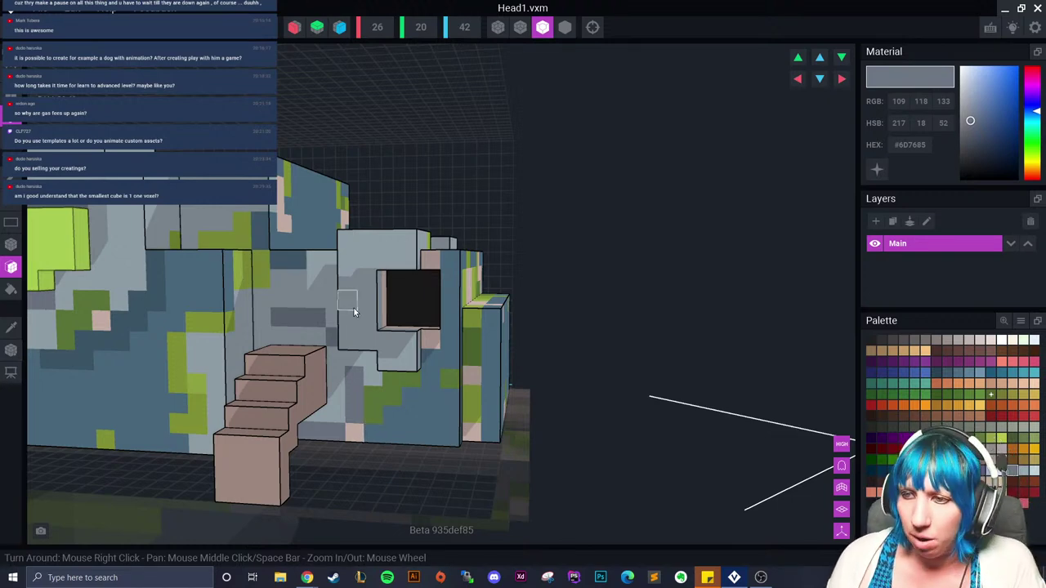
{"action": "scroll", "coordinate": [354, 308], "scroll_direction": "up", "scroll_amount": 5}
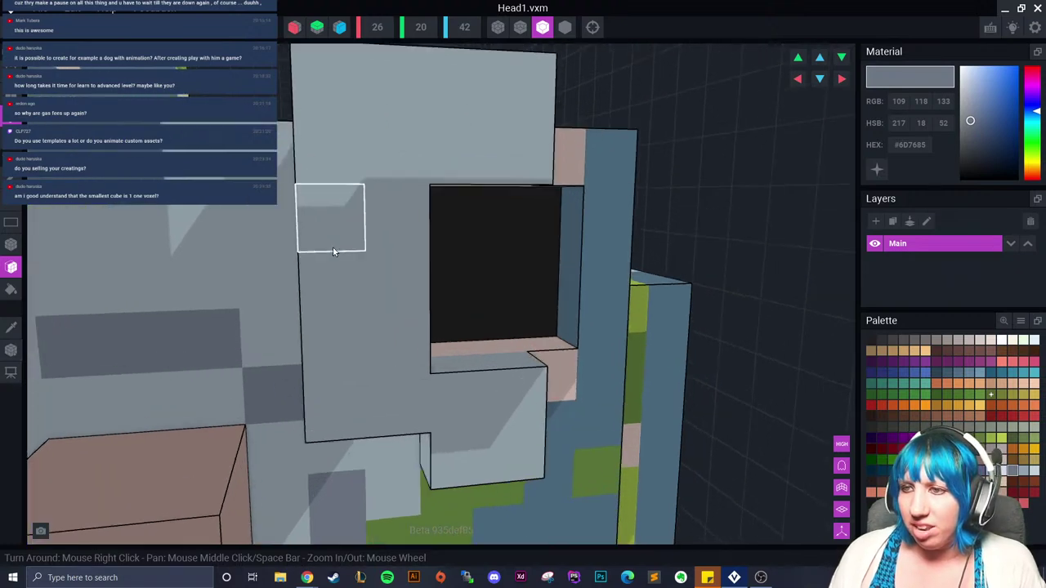
{"action": "scroll", "coordinate": [333, 252], "scroll_direction": "up", "scroll_amount": 2}
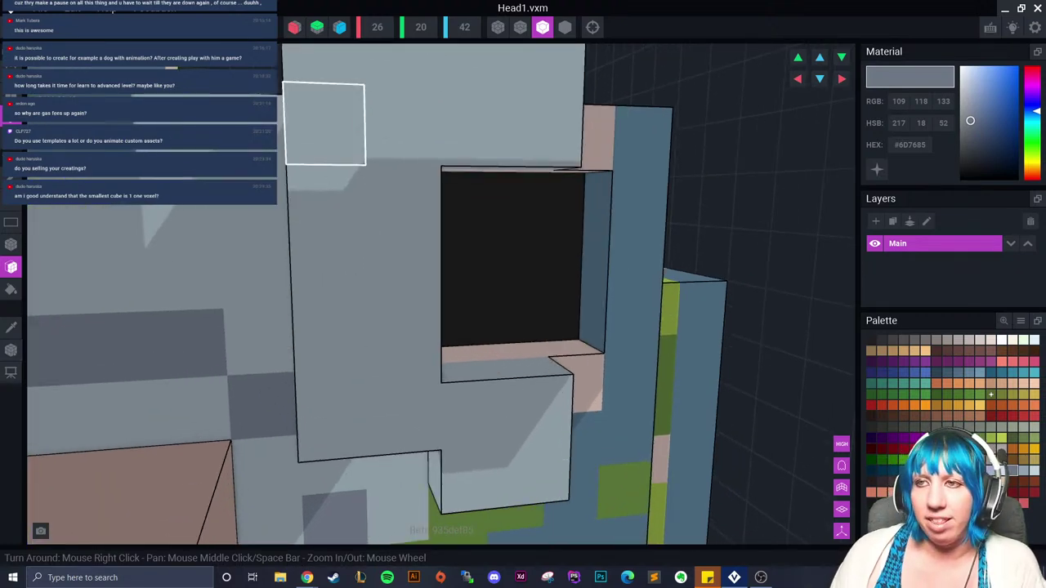
{"action": "scroll", "coordinate": [332, 104], "scroll_direction": "up", "scroll_amount": 1}
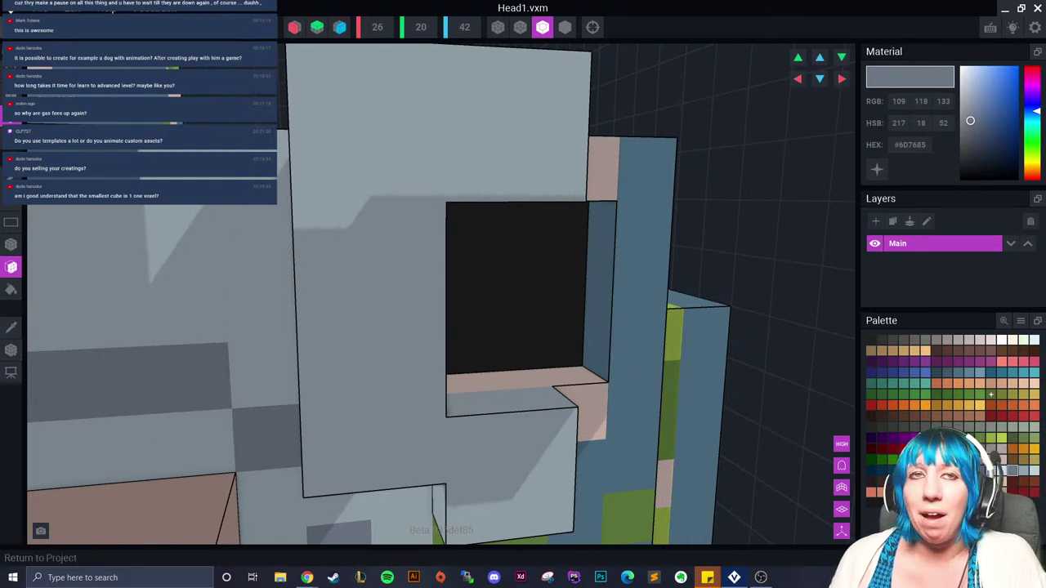
Step: Save the changes to Head1.vxm, return to the giant character project, and close it with its changes saved
{"action": "left_click", "coordinate": [16, 27]}
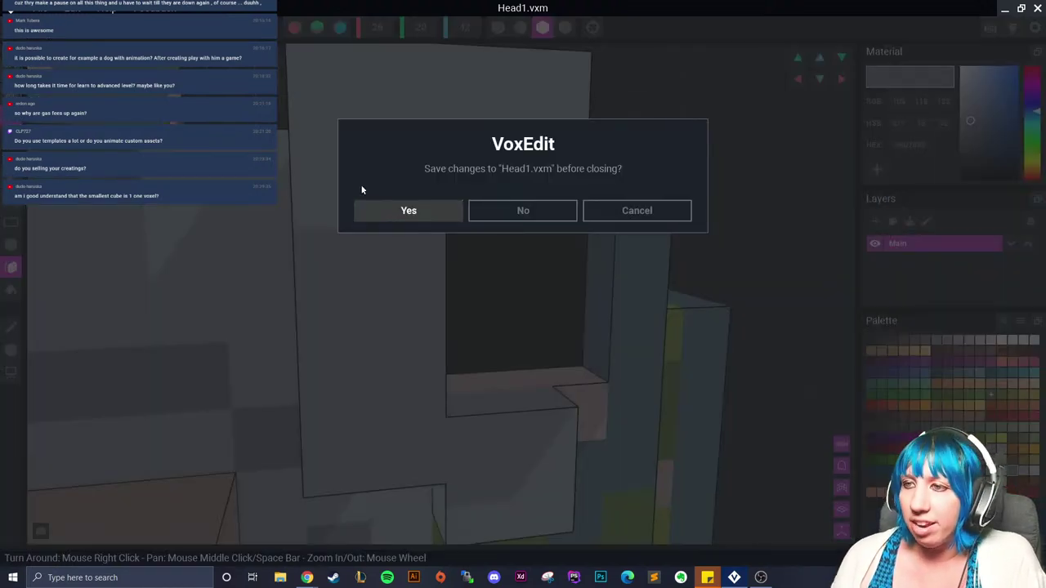
{"action": "left_click", "coordinate": [409, 210]}
{"action": "left_click", "coordinate": [19, 37]}
{"action": "left_click", "coordinate": [408, 210]}
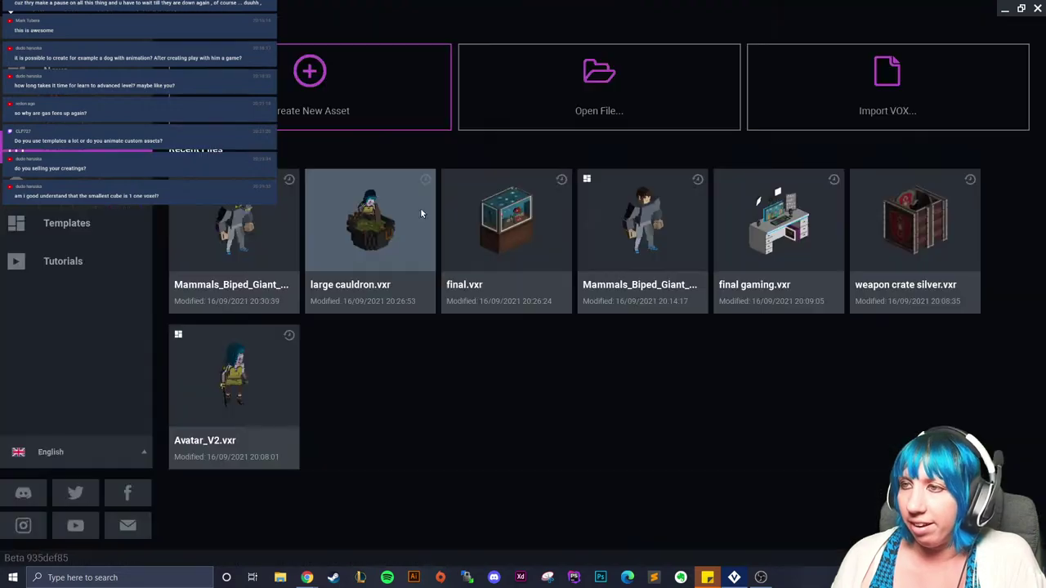
Step: Open the recent project Avatar_V2.vxr and view the avatar's lower body up close from the front
{"action": "left_click", "coordinate": [223, 466]}
{"action": "scroll", "coordinate": [532, 252], "scroll_direction": "up", "scroll_amount": 5}
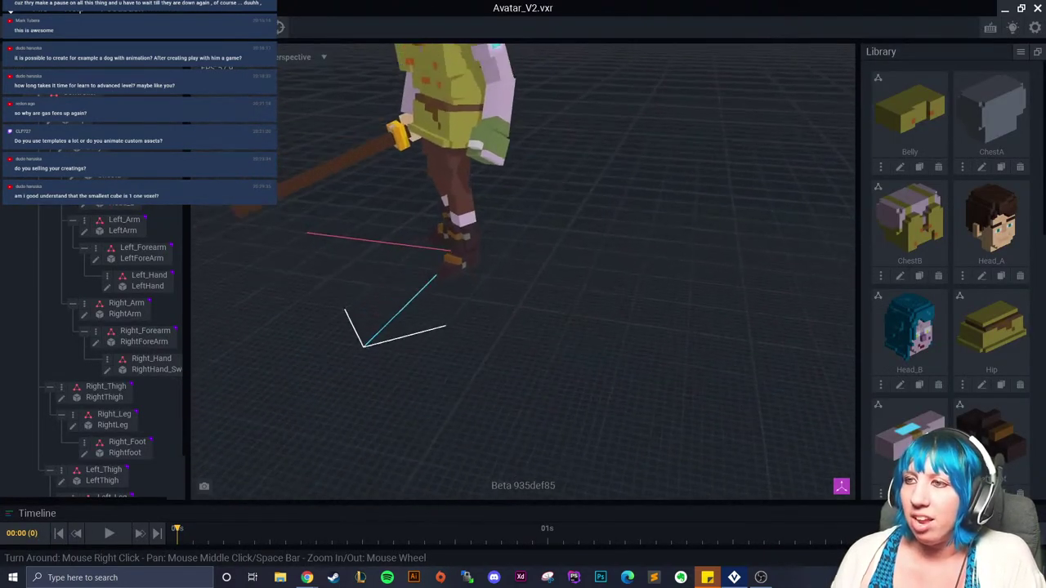
{"action": "right_click_drag", "start_coordinate": [482, 245], "coordinate": [584, 237]}
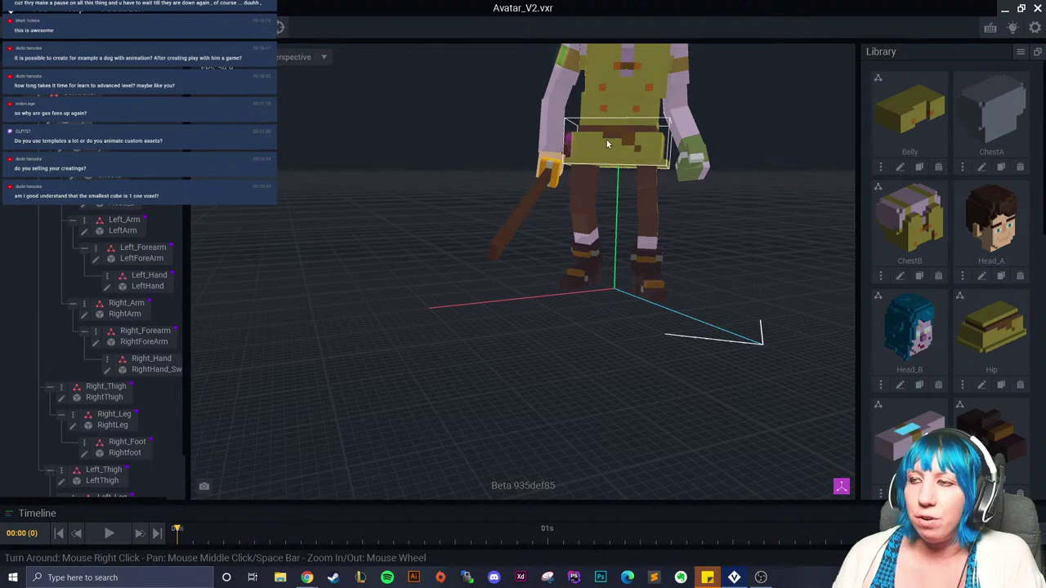
Step: Open the avatar's right-hand sword model RightHand_Sword from the hierarchy and examine the hand and hilt up close
{"action": "right_click_drag", "start_coordinate": [606, 143], "coordinate": [572, 147]}
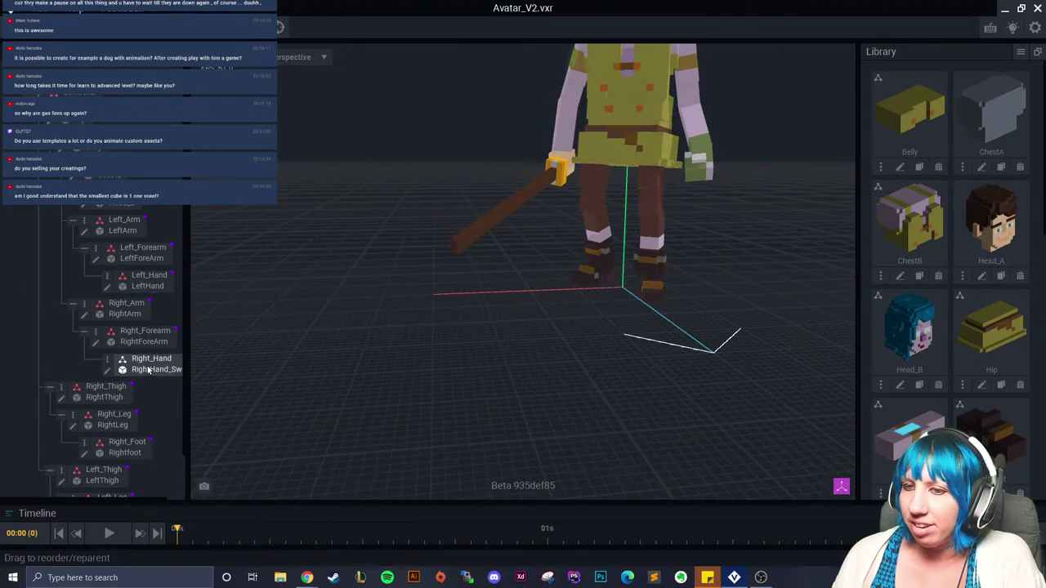
{"action": "left_click", "coordinate": [107, 369]}
{"action": "scroll", "coordinate": [422, 294], "scroll_direction": "up", "scroll_amount": 3}
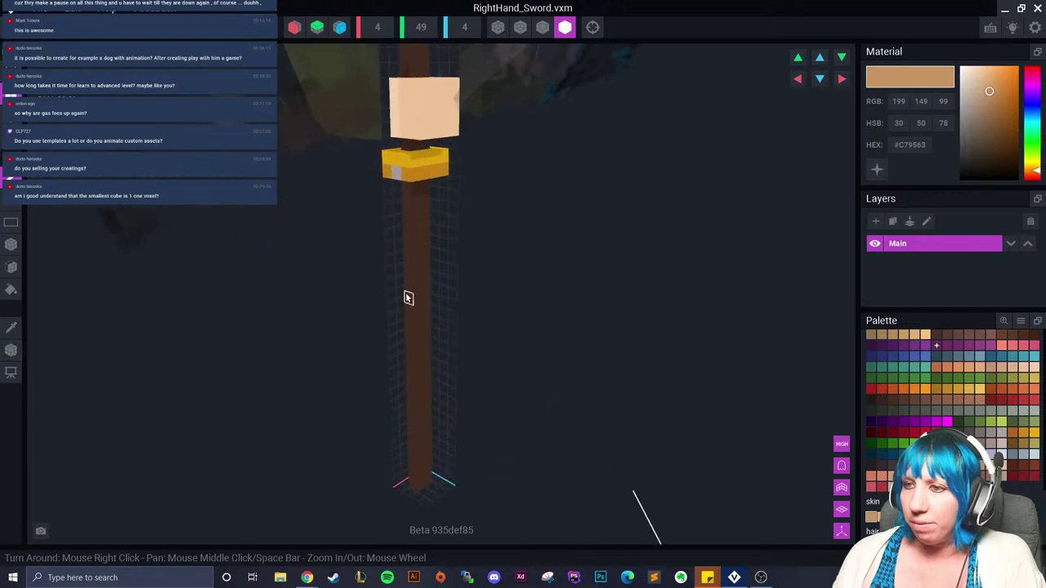
{"action": "middle_click_drag", "start_coordinate": [417, 150], "coordinate": [425, 302]}
{"action": "right_click_drag", "start_coordinate": [425, 303], "coordinate": [388, 269]}
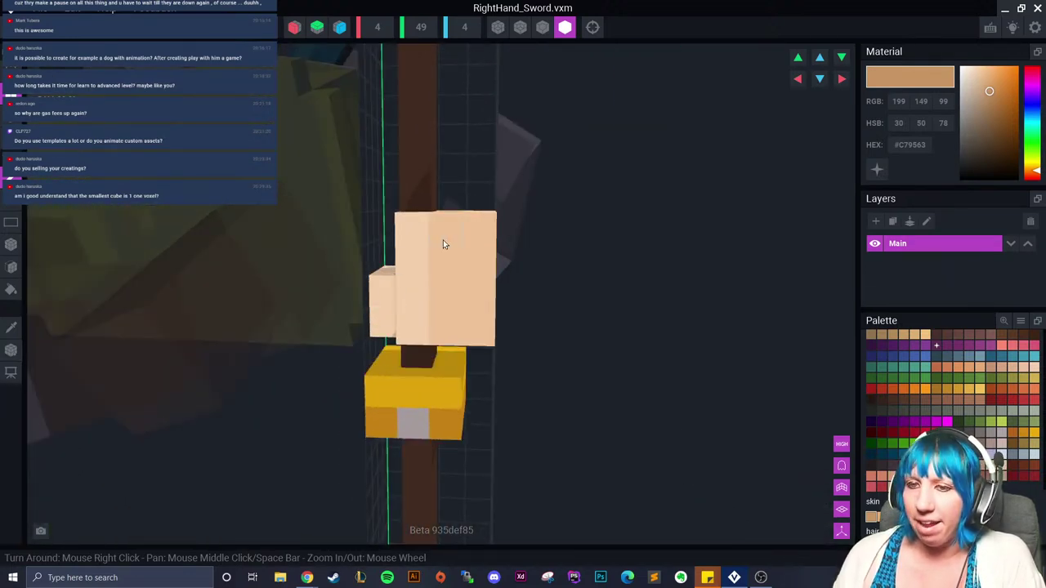
Step: Close RightHand_Sword.vxm and the Avatar_V2.vxr project, saving the changes to both
{"action": "key", "text": "ctrl+w"}
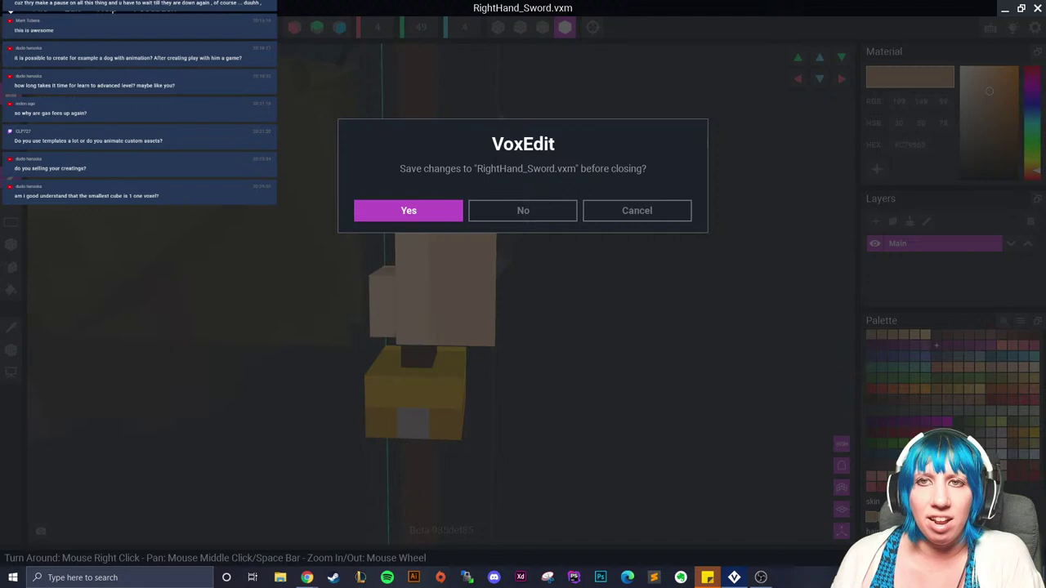
{"action": "left_click", "coordinate": [444, 202]}
{"action": "left_click", "coordinate": [12, 9]}
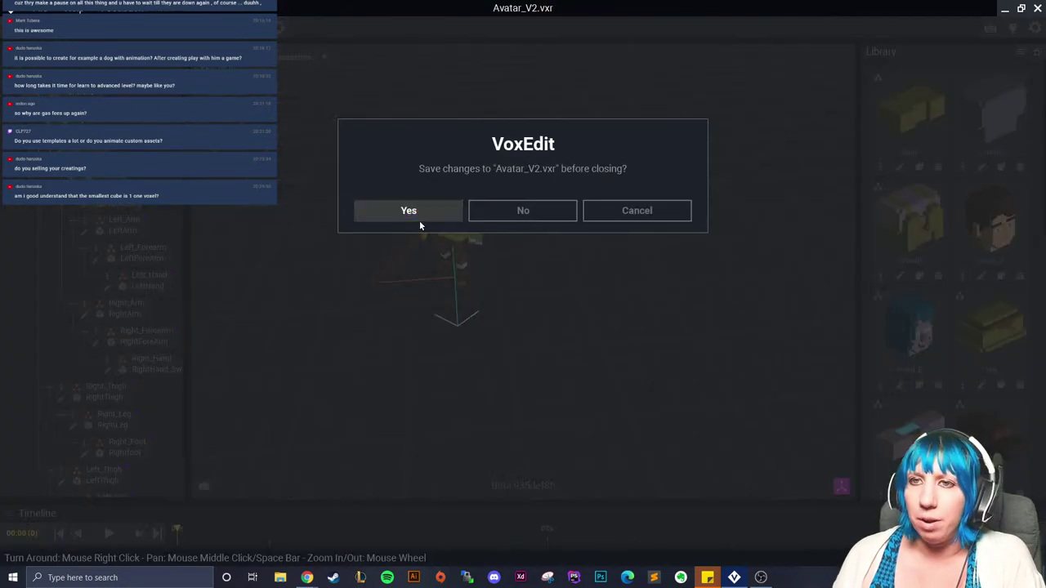
{"action": "left_click", "coordinate": [417, 216]}
{"action": "left_click", "coordinate": [409, 211]}
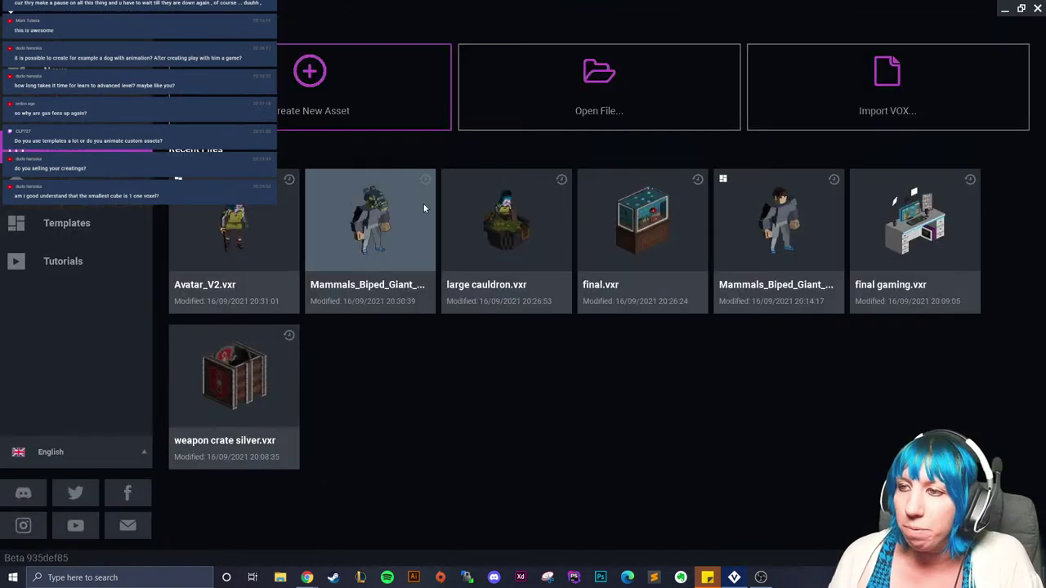
Step: Open the recent project Mammals_Biped_Giant_Human_V2.vxr and edit its Head1 model with the outlined shading mode
{"action": "left_click", "coordinate": [359, 238]}
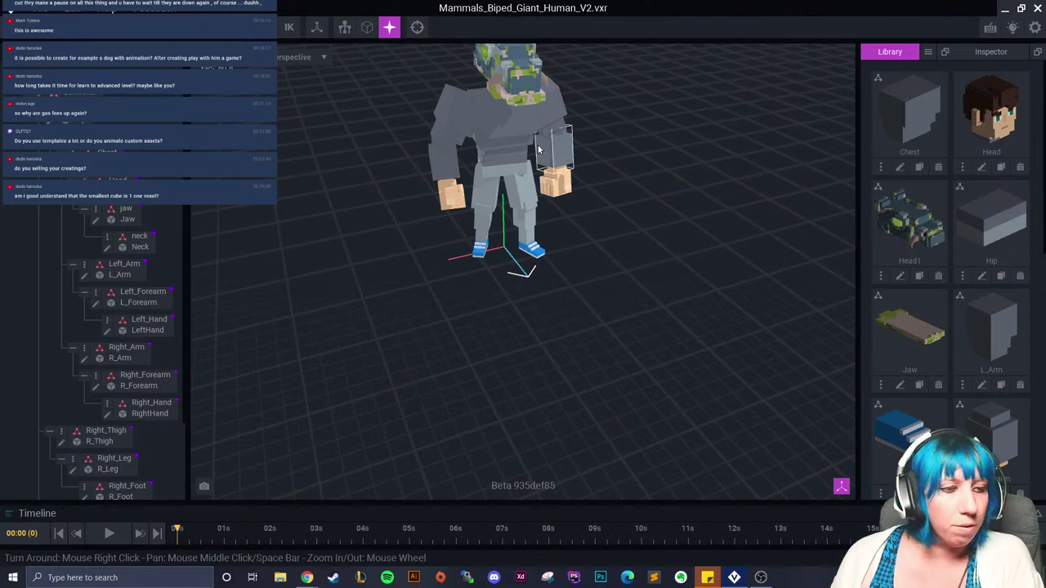
{"action": "scroll", "coordinate": [533, 136], "scroll_direction": "up", "scroll_amount": 4}
{"action": "middle_click_drag", "start_coordinate": [523, 123], "coordinate": [522, 175]}
{"action": "right_click_drag", "start_coordinate": [441, 245], "coordinate": [499, 211]}
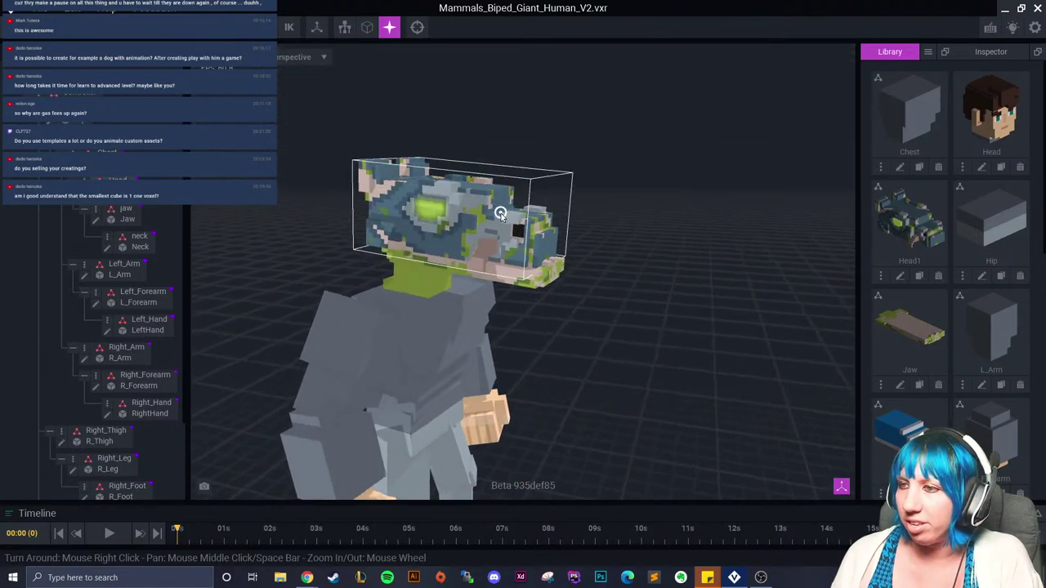
{"action": "left_click", "coordinate": [500, 211]}
{"action": "left_click", "coordinate": [103, 201]}
{"action": "right_click_drag", "start_coordinate": [392, 238], "coordinate": [442, 265]}
{"action": "scroll", "coordinate": [441, 261], "scroll_direction": "up", "scroll_amount": 3}
{"action": "left_click", "coordinate": [543, 27]}
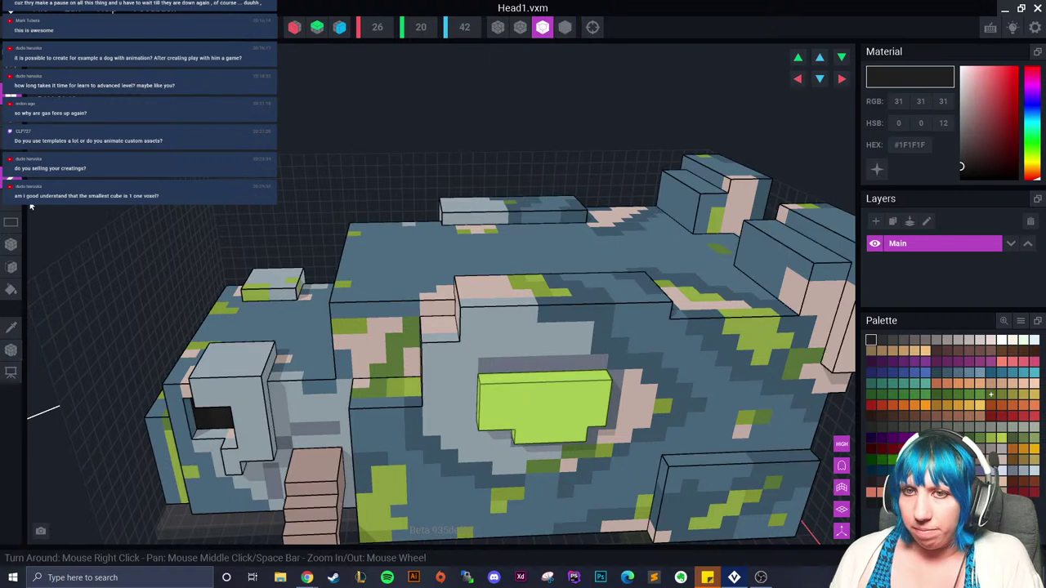
Step: Sample the light grey #96A4AE beside the eye and recolour the beige faces of the stepped blocks in front of the brow
{"action": "left_click", "coordinate": [11, 328]}
{"action": "right_click_drag", "start_coordinate": [247, 339], "coordinate": [416, 364]}
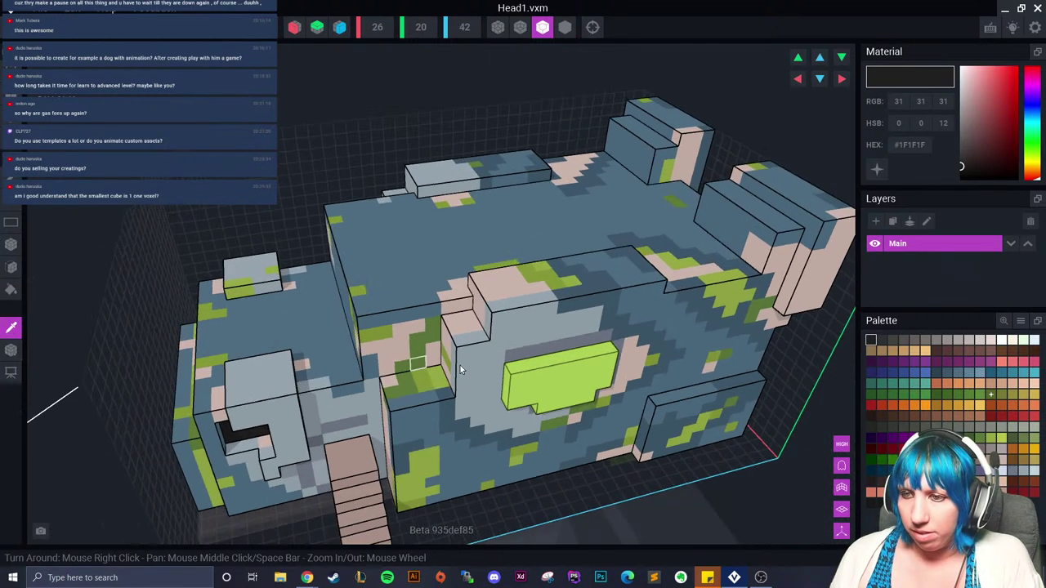
{"action": "left_click", "coordinate": [476, 361]}
{"action": "left_click", "coordinate": [11, 267]}
{"action": "right_click_drag", "start_coordinate": [269, 306], "coordinate": [360, 318]}
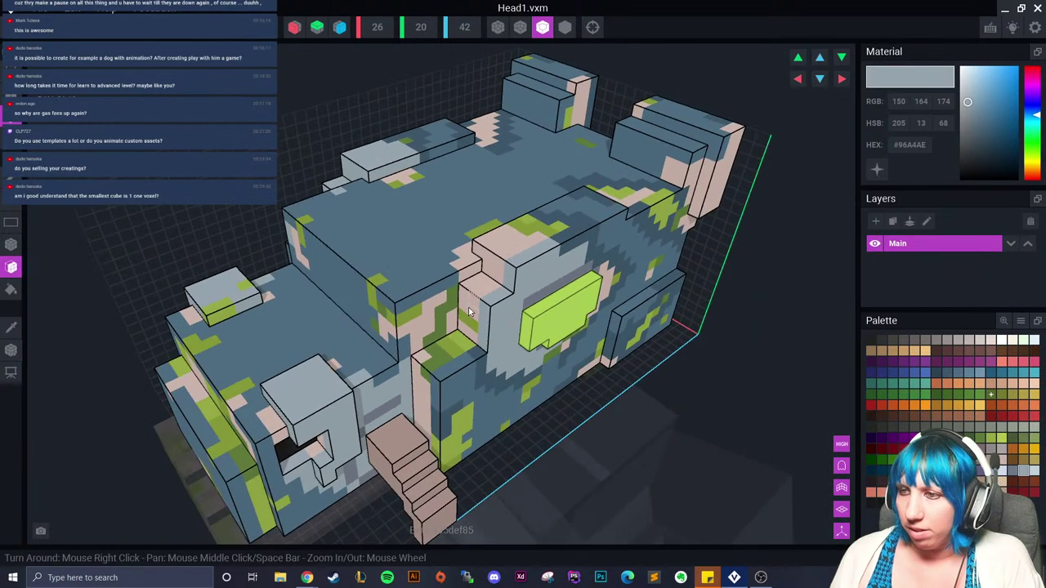
{"action": "left_click", "coordinate": [476, 296]}
{"action": "left_click", "coordinate": [498, 263]}
Step: Fill the remaining beige patches on the head's top, sides, brow ridges and rear horns with #96A4AE
{"action": "left_click", "coordinate": [12, 290]}
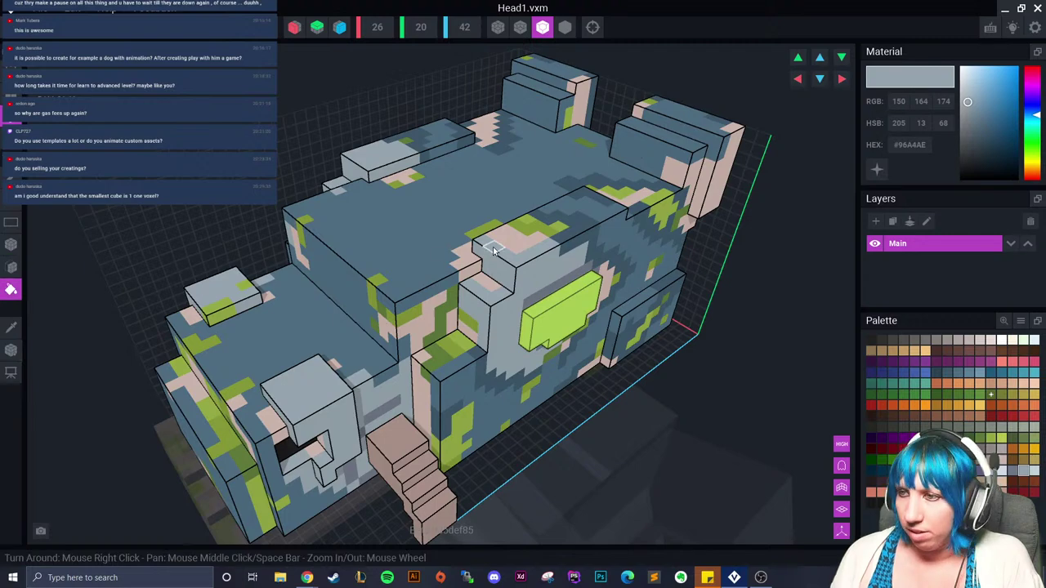
{"action": "left_click", "coordinate": [503, 244]}
{"action": "scroll", "coordinate": [490, 314], "scroll_direction": "down", "scroll_amount": 3}
{"action": "right_click_drag", "start_coordinate": [485, 327], "coordinate": [319, 340]}
{"action": "scroll", "coordinate": [254, 324], "scroll_direction": "up", "scroll_amount": 5}
{"action": "right_click_drag", "start_coordinate": [336, 285], "coordinate": [384, 289]}
{"action": "scroll", "coordinate": [383, 289], "scroll_direction": "down", "scroll_amount": 1}
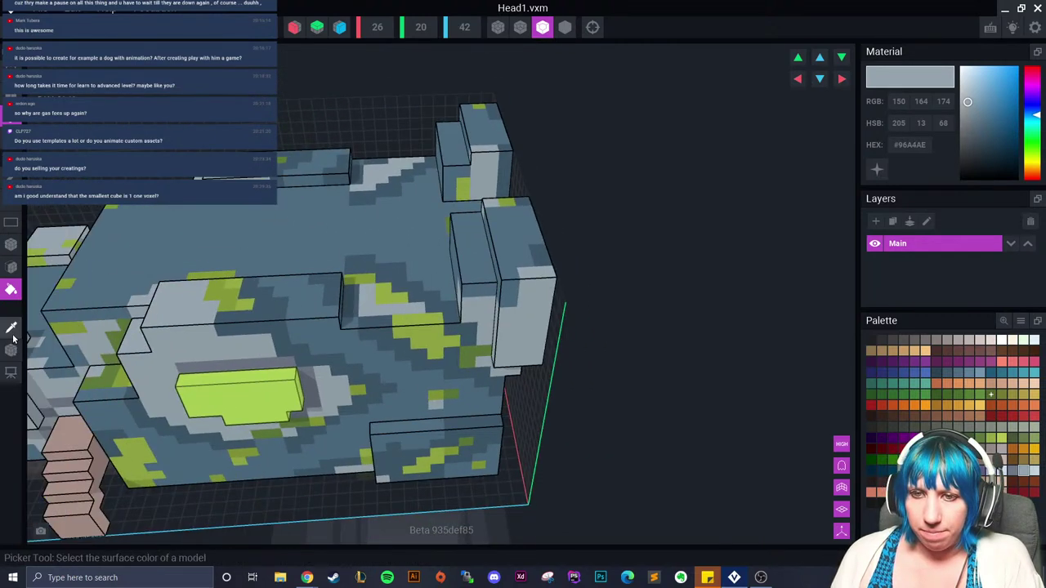
Step: Sample slate blue #4E6C81 from the head's top and fill the bright green patches on the back of the head and horns
{"action": "left_click", "coordinate": [10, 327]}
{"action": "left_click", "coordinate": [300, 243]}
{"action": "right_click_drag", "start_coordinate": [297, 241], "coordinate": [393, 161]}
{"action": "scroll", "coordinate": [393, 161], "scroll_direction": "down", "scroll_amount": 2}
{"action": "mouse_move", "coordinate": [351, 343]}
{"action": "right_mouse_down"}
{"action": "mouse_move", "coordinate": [341, 299]}
{"action": "mouse_move", "coordinate": [332, 331]}
{"action": "right_mouse_up"}
{"action": "left_click", "coordinate": [332, 334]}
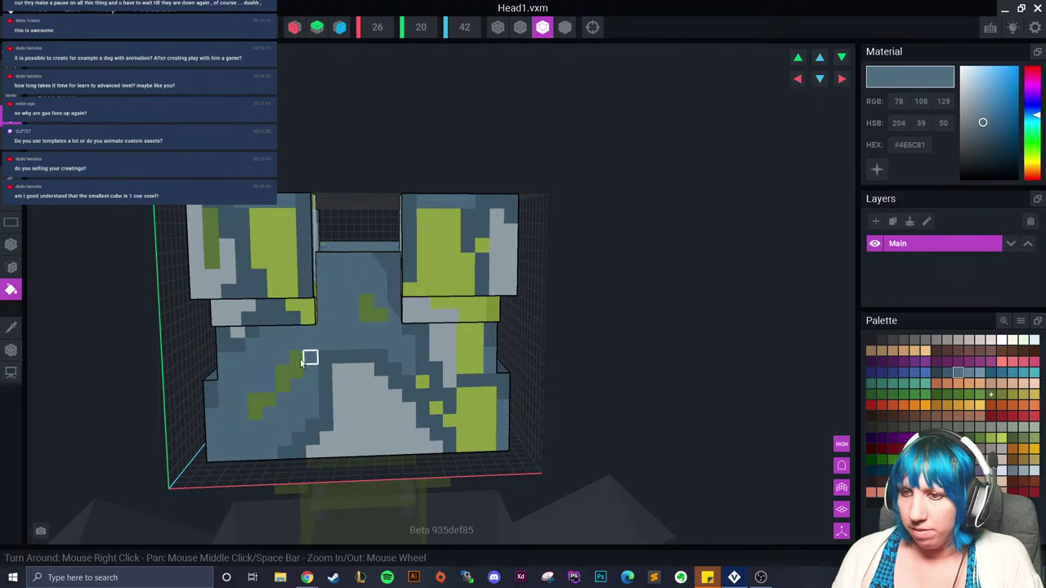
{"action": "left_click", "coordinate": [288, 274]}
{"action": "left_click", "coordinate": [438, 275]}
{"action": "left_click", "coordinate": [307, 317]}
{"action": "left_click", "coordinate": [467, 306]}
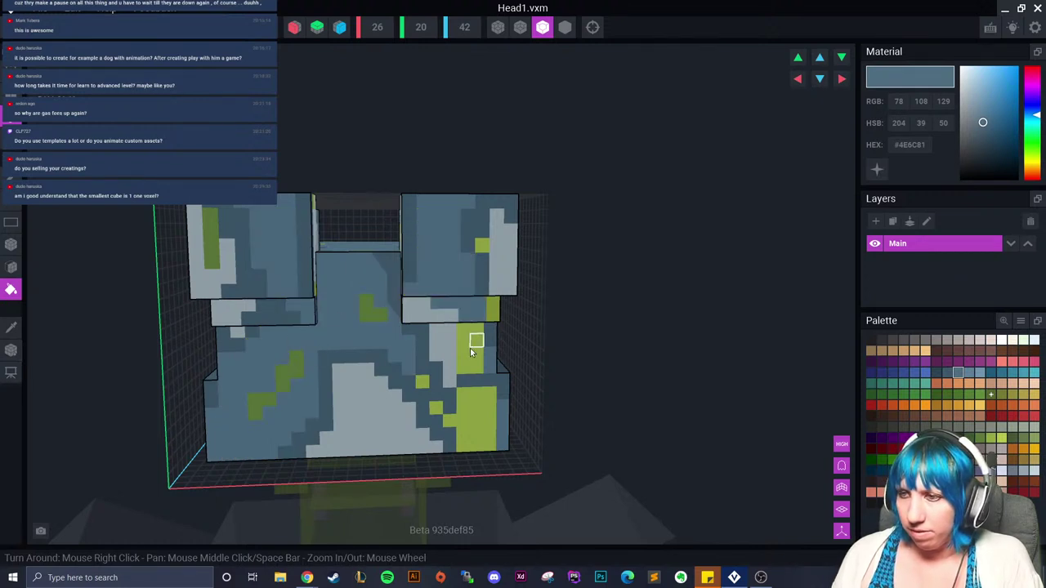
{"action": "left_click", "coordinate": [472, 347]}
{"action": "left_click", "coordinate": [422, 382]}
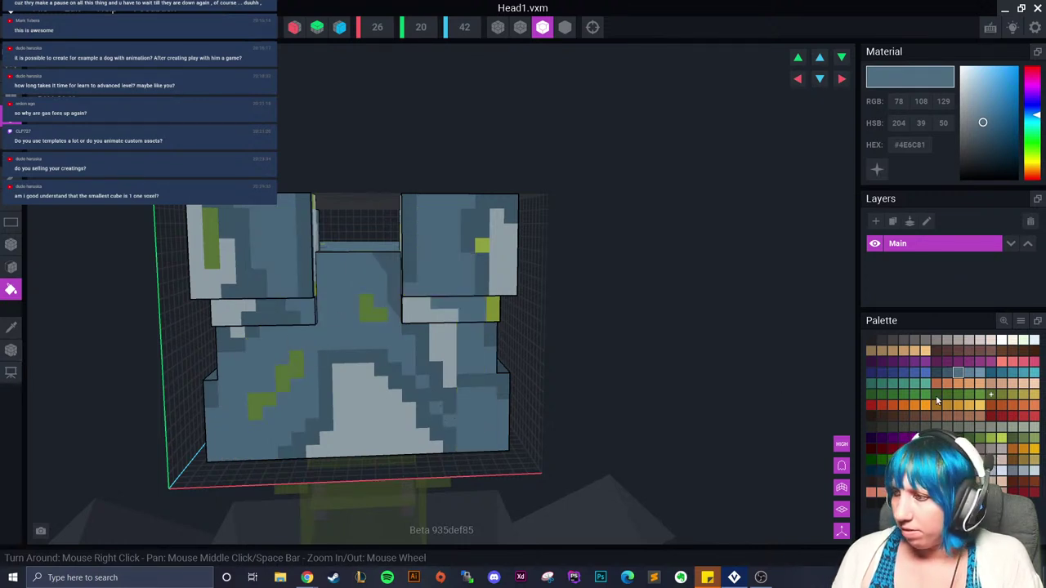
Step: Fill the darker green patches on the back of the head and horns with dark blue #2C4353
{"action": "left_click", "coordinate": [946, 374]}
{"action": "left_click", "coordinate": [937, 373]}
{"action": "left_click", "coordinate": [367, 315]}
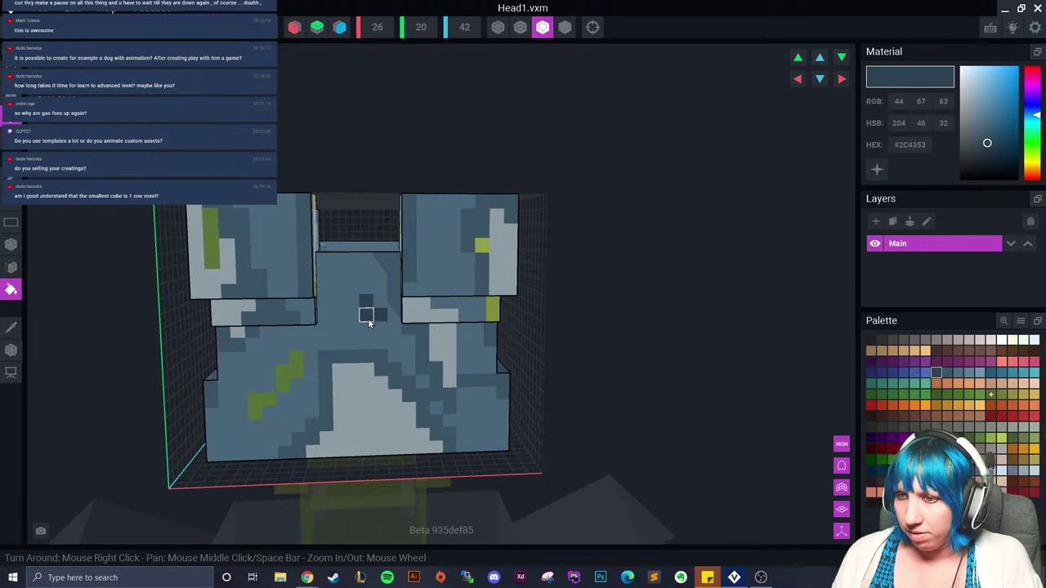
{"action": "left_click", "coordinate": [269, 398]}
{"action": "left_click", "coordinate": [213, 249]}
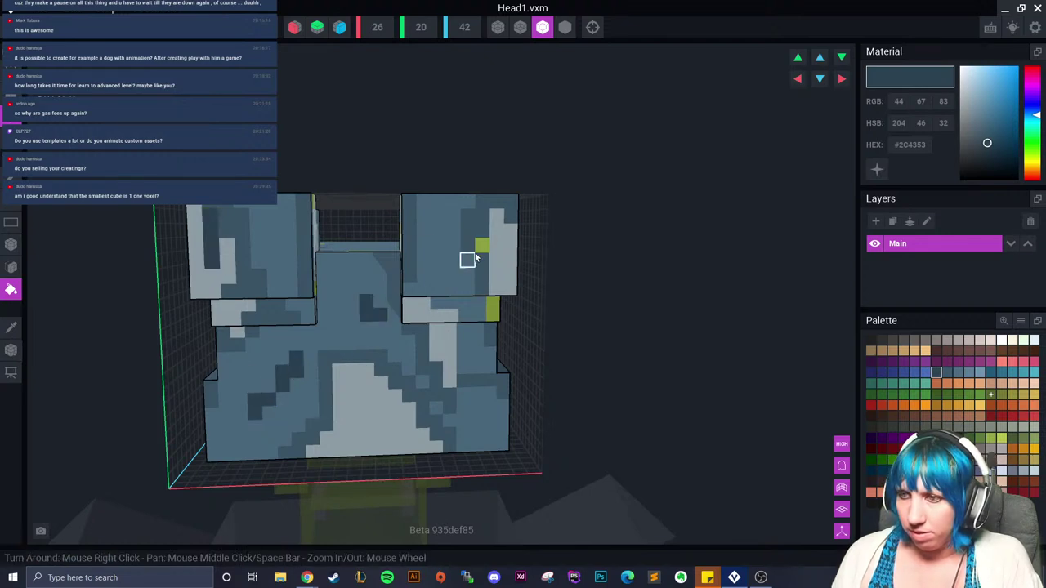
{"action": "left_click", "coordinate": [481, 245]}
Step: Recolour the darker green patches on the top of the head and on the brow ridge with #2C4353
{"action": "right_click_drag", "start_coordinate": [458, 317], "coordinate": [523, 349]}
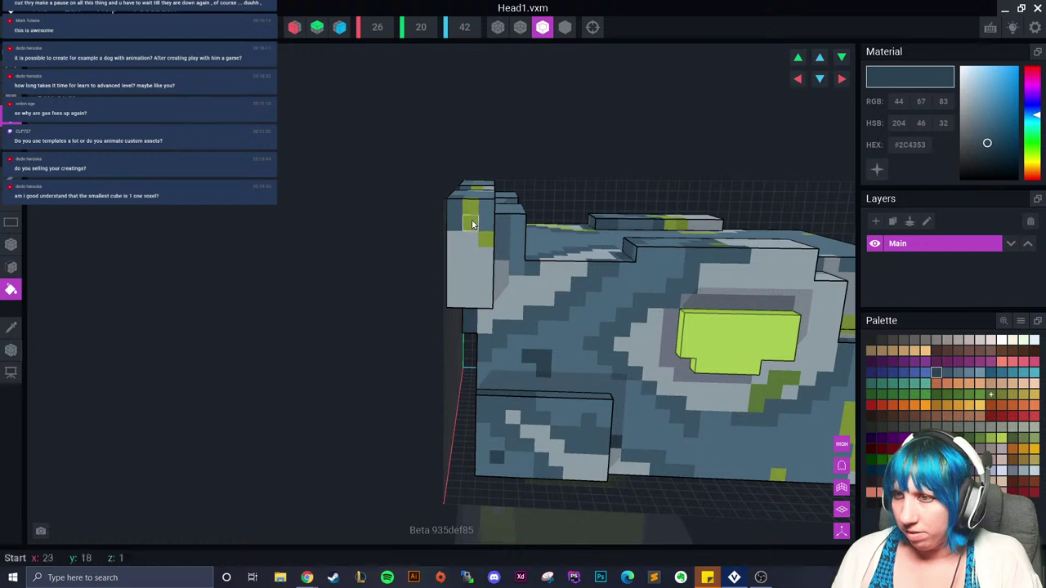
{"action": "right_click_drag", "start_coordinate": [561, 299], "coordinate": [414, 266]}
{"action": "right_click_drag", "start_coordinate": [492, 315], "coordinate": [537, 277]}
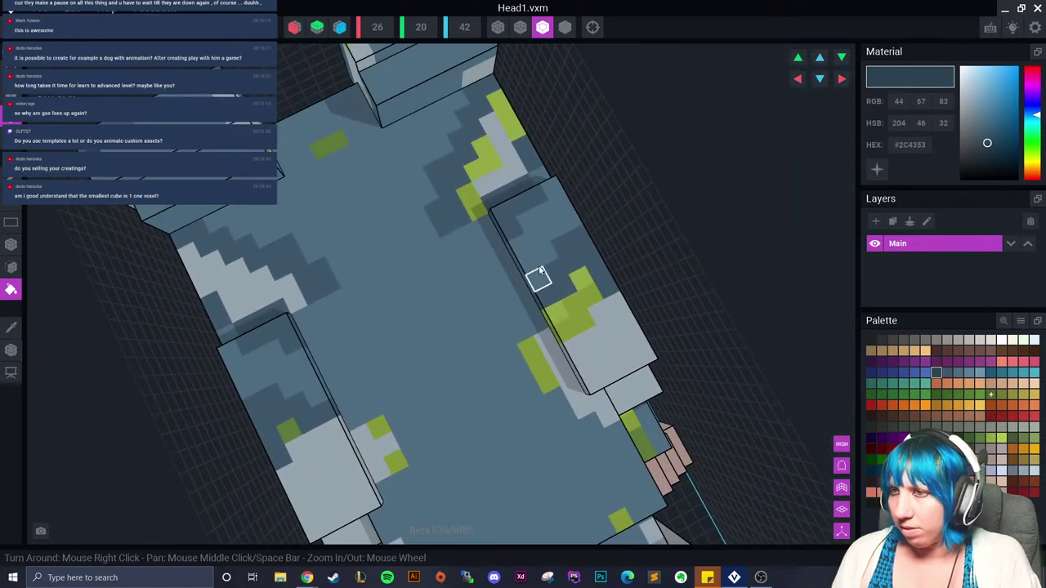
{"action": "right_click_drag", "start_coordinate": [341, 147], "coordinate": [394, 145]}
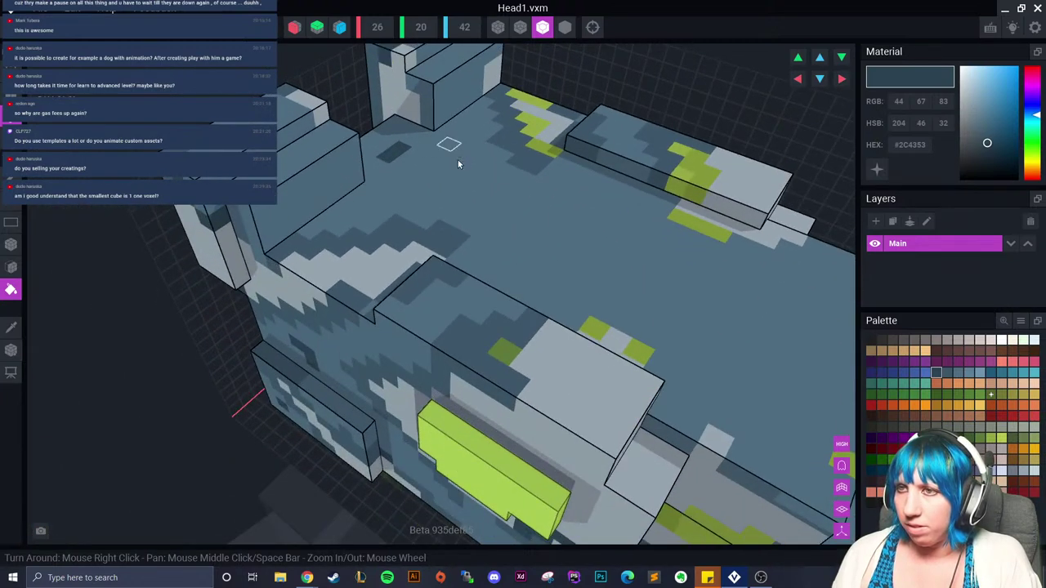
{"action": "right_click_drag", "start_coordinate": [435, 237], "coordinate": [367, 221]}
{"action": "right_click_drag", "start_coordinate": [412, 262], "coordinate": [498, 258]}
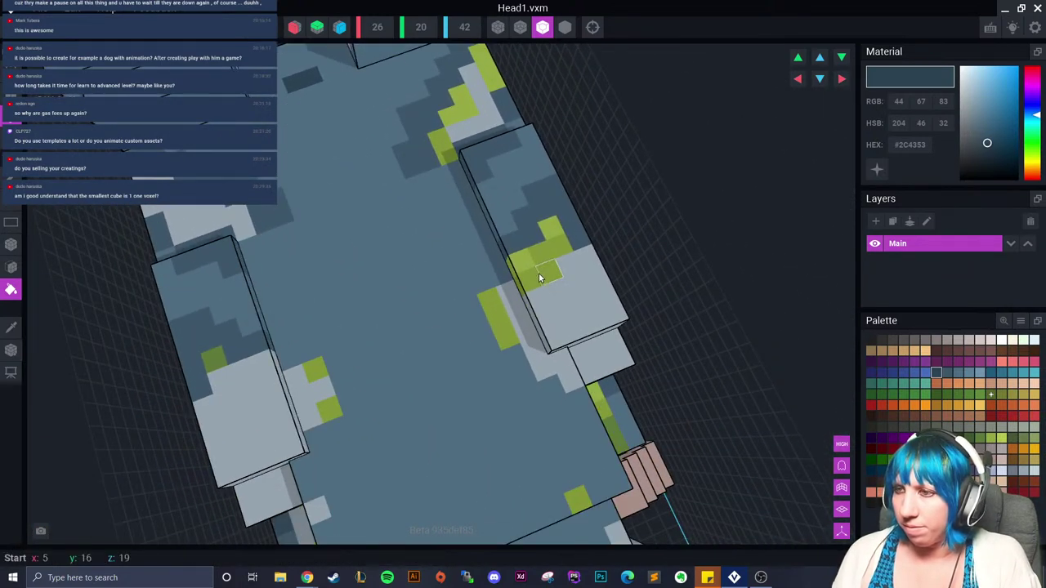
Step: Fill the green patches on both brow ridges and the surrounding top of the head with slate blue #4E6C81
{"action": "left_click", "coordinate": [958, 373]}
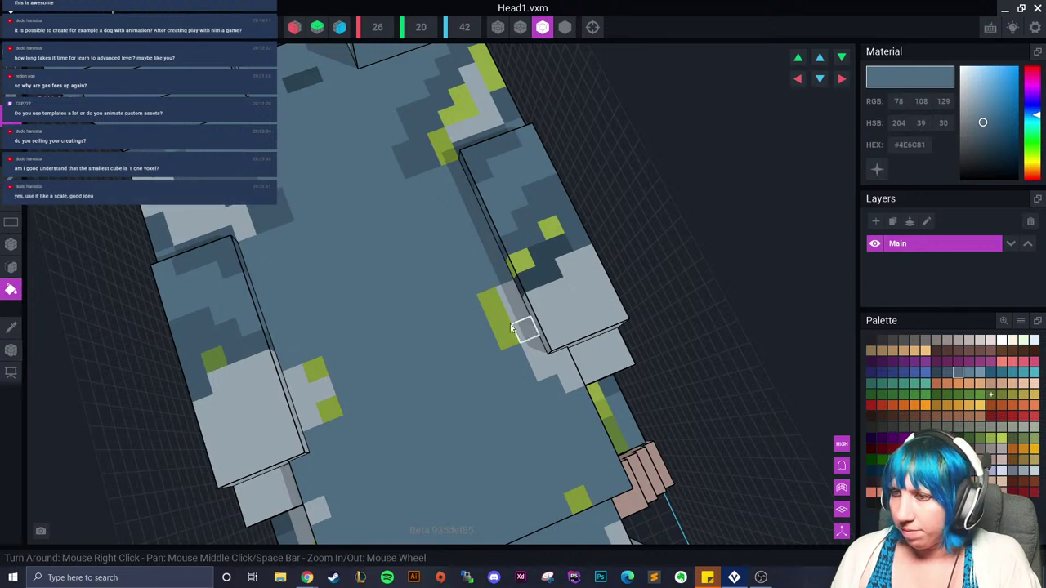
{"action": "left_click", "coordinate": [521, 263]}
{"action": "left_click", "coordinate": [550, 228]}
{"action": "left_click", "coordinate": [316, 377]}
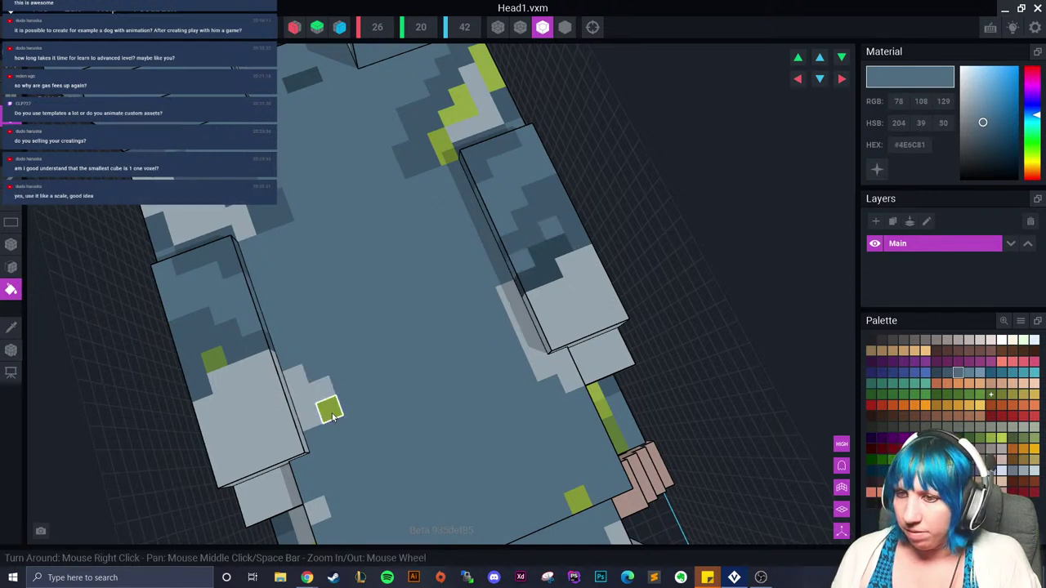
{"action": "left_click", "coordinate": [330, 409]}
{"action": "left_click", "coordinate": [452, 102]}
{"action": "left_click", "coordinate": [441, 147]}
{"action": "left_click", "coordinate": [487, 78]}
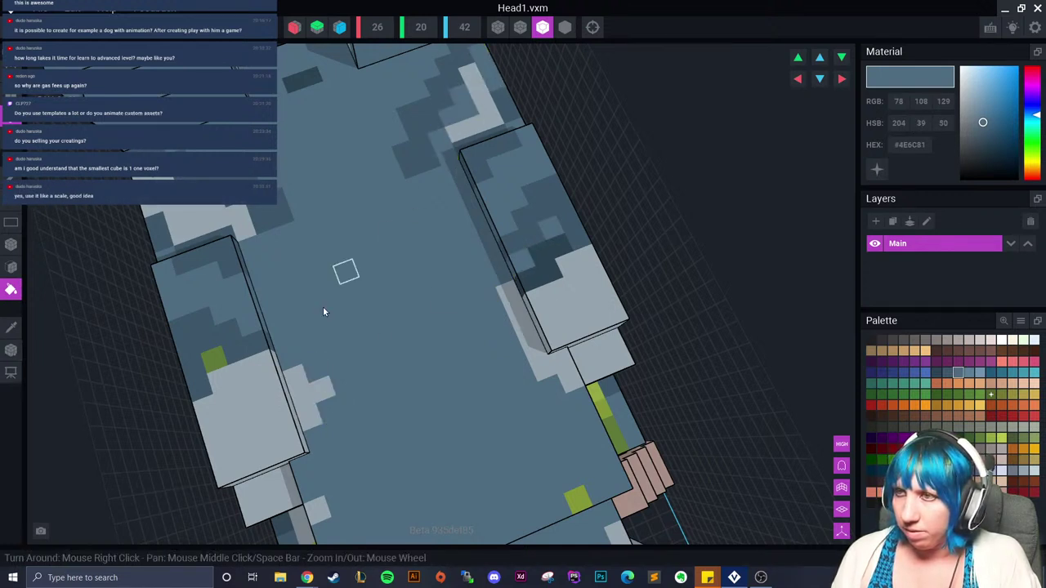
{"action": "left_click", "coordinate": [224, 359]}
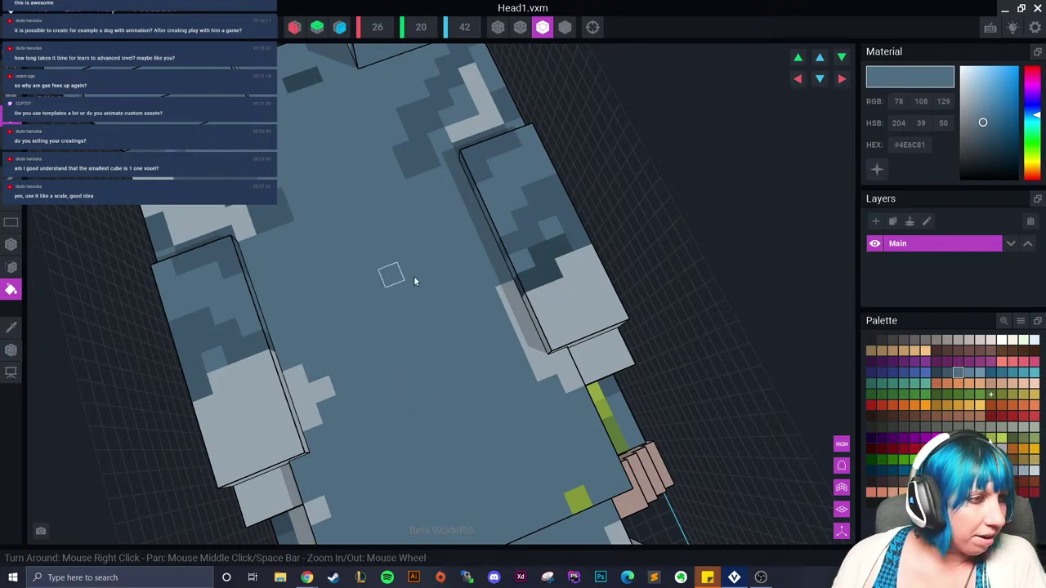
Step: Recolour the green patches on the forehead's front face above the snout with #4E6C81
{"action": "right_click_drag", "start_coordinate": [414, 278], "coordinate": [386, 217]}
{"action": "right_click_drag", "start_coordinate": [457, 282], "coordinate": [312, 217]}
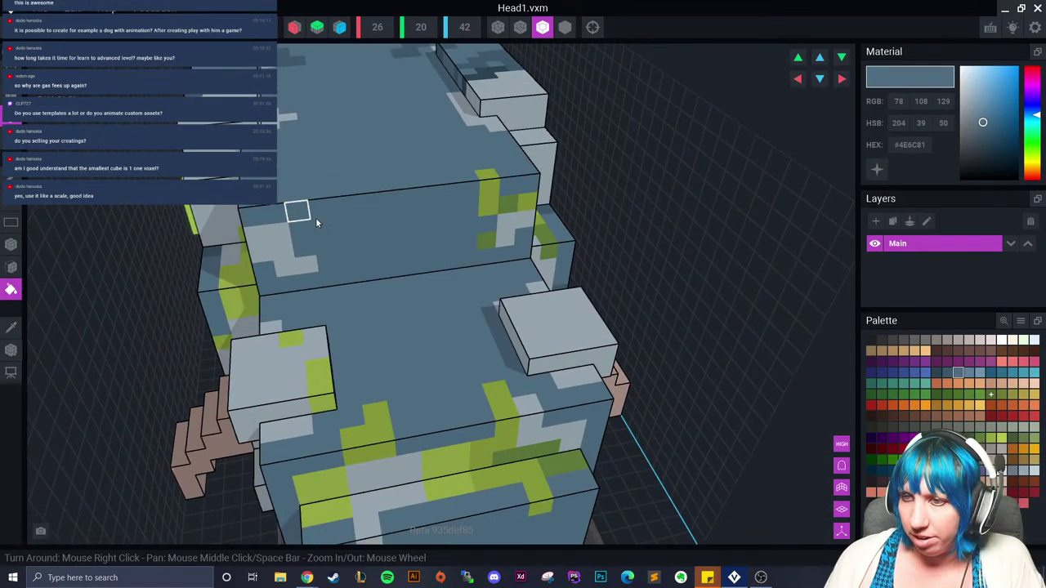
{"action": "left_click", "coordinate": [480, 209]}
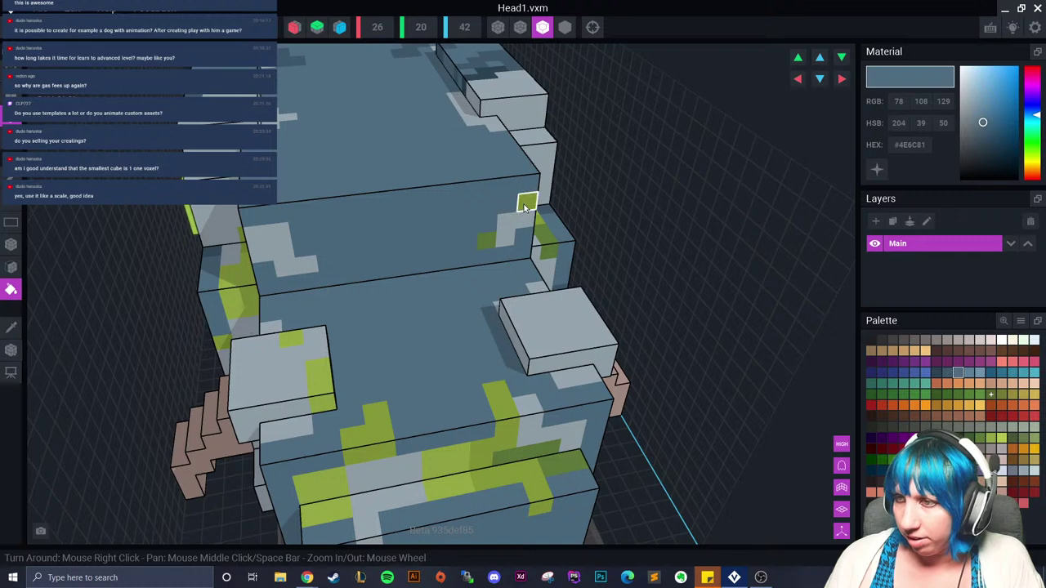
{"action": "left_click", "coordinate": [527, 205]}
{"action": "left_click", "coordinate": [488, 243]}
Step: Fill the bright green patches on the snout's front, the nostril block and the cheek behind the tusk with #4E6C81
{"action": "middle_click_drag", "start_coordinate": [447, 465], "coordinate": [437, 360]}
{"action": "left_click", "coordinate": [438, 359]}
{"action": "left_click", "coordinate": [365, 316]}
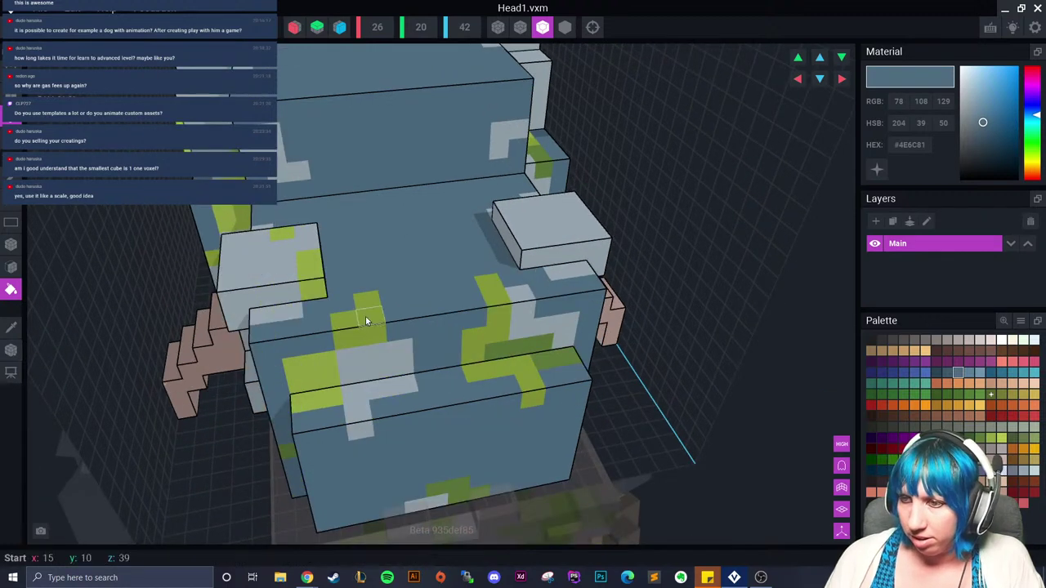
{"action": "left_click", "coordinate": [320, 380]}
{"action": "left_click", "coordinate": [311, 394]}
{"action": "left_click", "coordinate": [307, 270]}
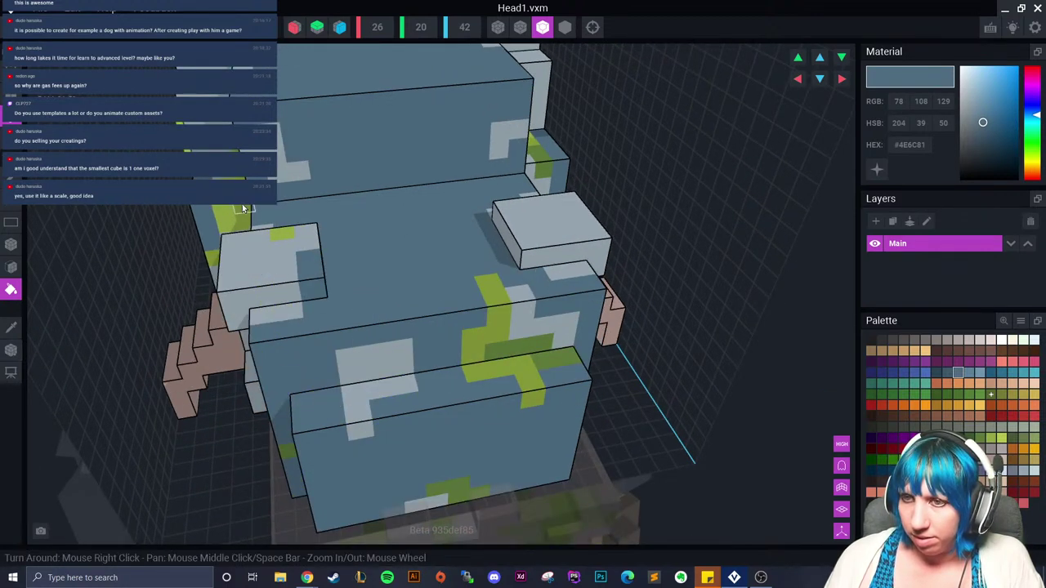
{"action": "right_click_drag", "start_coordinate": [243, 208], "coordinate": [312, 276]}
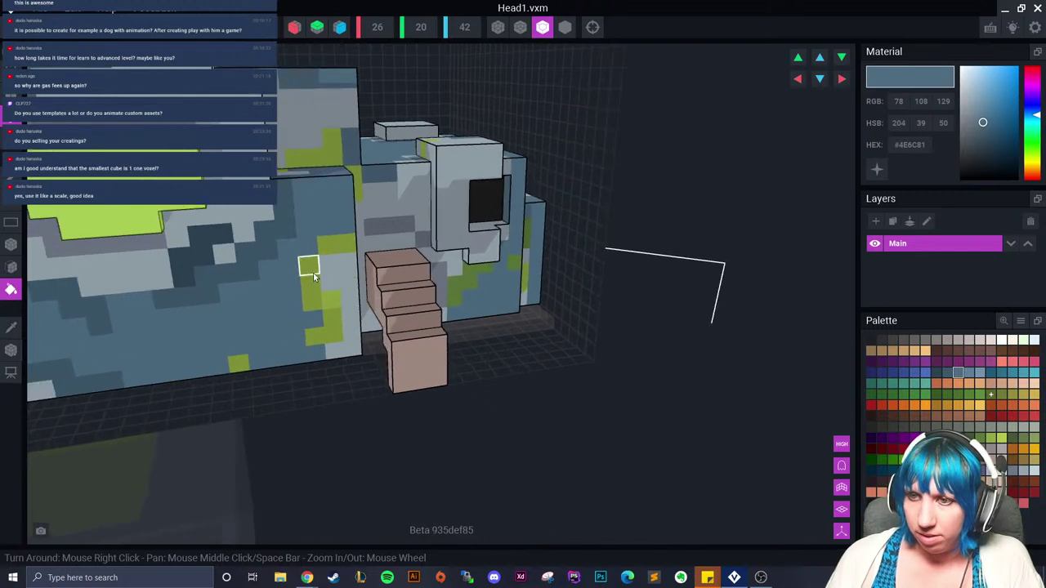
{"action": "left_click", "coordinate": [313, 276]}
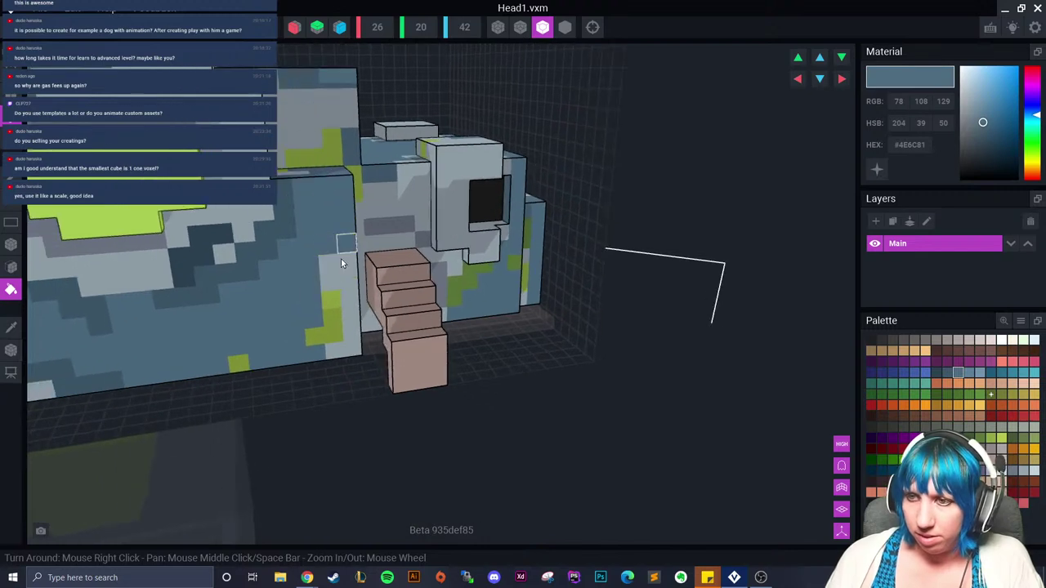
Step: Recolour the green patch on the snout's upper front with medium dark blue #3D576A
{"action": "left_click", "coordinate": [946, 372]}
{"action": "right_click_drag", "start_coordinate": [462, 296], "coordinate": [527, 270]}
{"action": "left_click", "coordinate": [527, 306]}
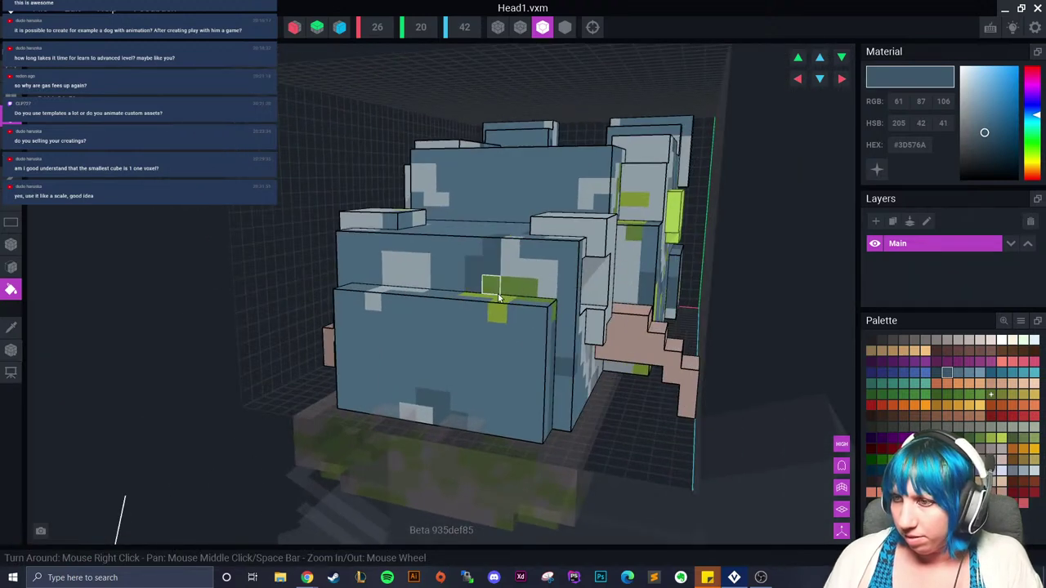
Step: Recolour the darker green patches on the snout's front and the forehead's side with dark blue #2C4353
{"action": "mouse_move", "coordinate": [482, 300]}
{"action": "right_mouse_down"}
{"action": "mouse_move", "coordinate": [491, 311]}
{"action": "mouse_move", "coordinate": [579, 305]}
{"action": "mouse_move", "coordinate": [561, 223]}
{"action": "right_mouse_up"}
{"action": "left_click", "coordinate": [936, 372]}
{"action": "left_click", "coordinate": [527, 282]}
{"action": "left_click", "coordinate": [533, 296]}
{"action": "left_click", "coordinate": [523, 195]}
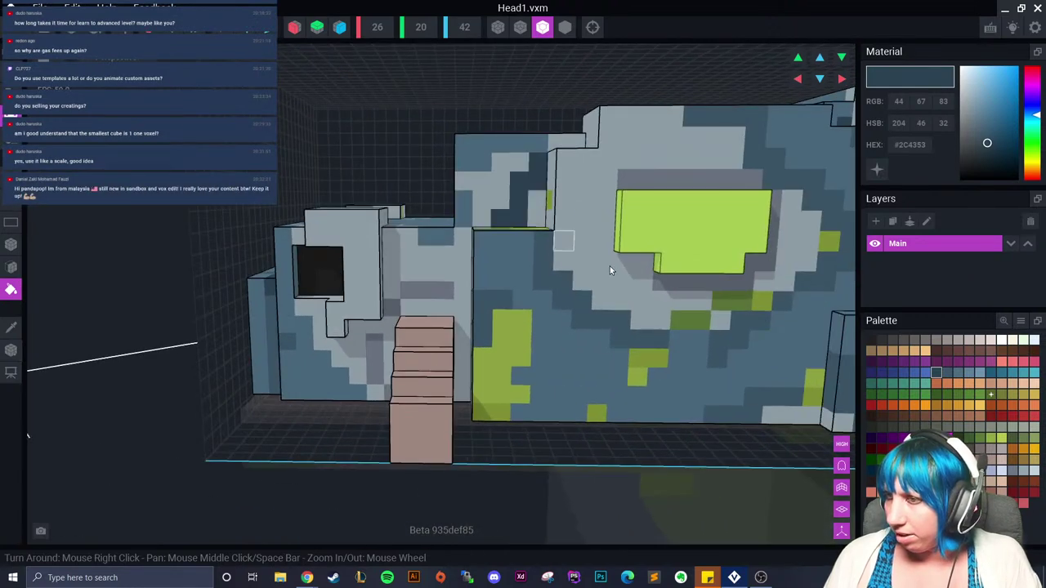
Step: Recolour the darker green patches on the head's side around the eye and on the brow ledge's front with #3D576A
{"action": "left_click", "coordinate": [946, 373]}
{"action": "left_click_drag", "start_coordinate": [518, 346], "coordinate": [609, 339]}
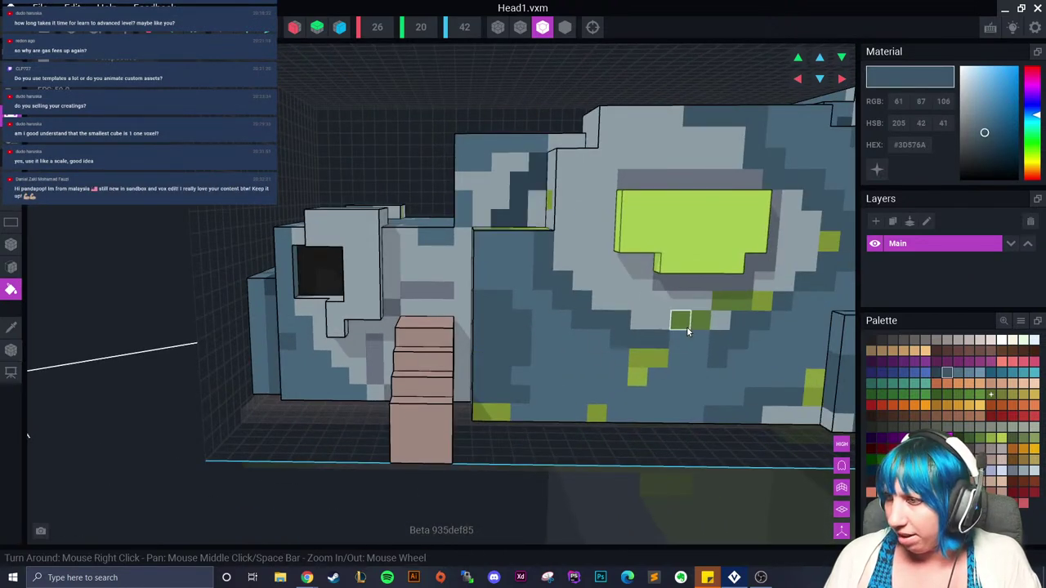
{"action": "left_click", "coordinate": [828, 240]}
{"action": "right_click_drag", "start_coordinate": [535, 218], "coordinate": [532, 222]}
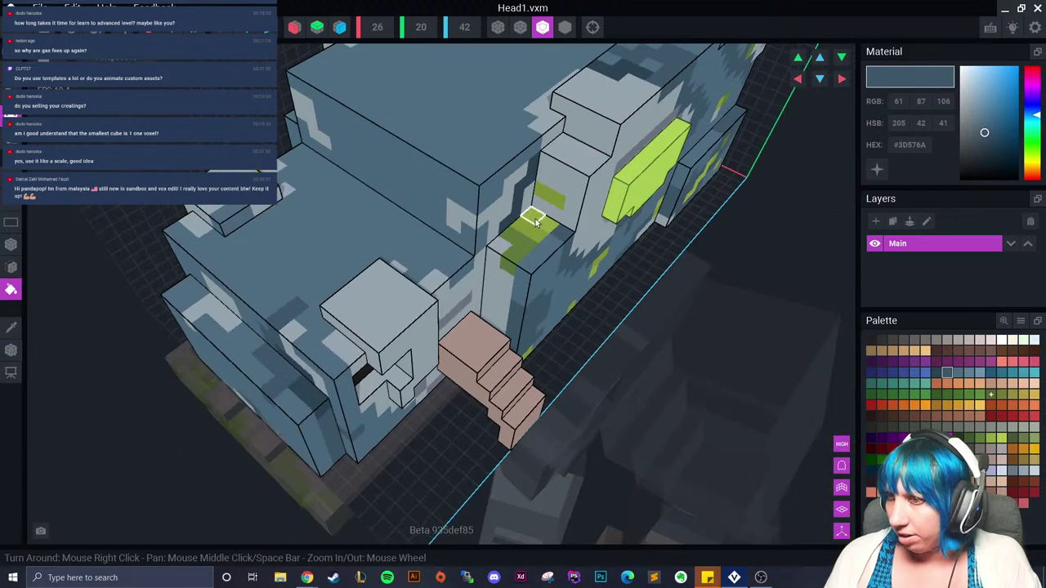
{"action": "left_click", "coordinate": [546, 197]}
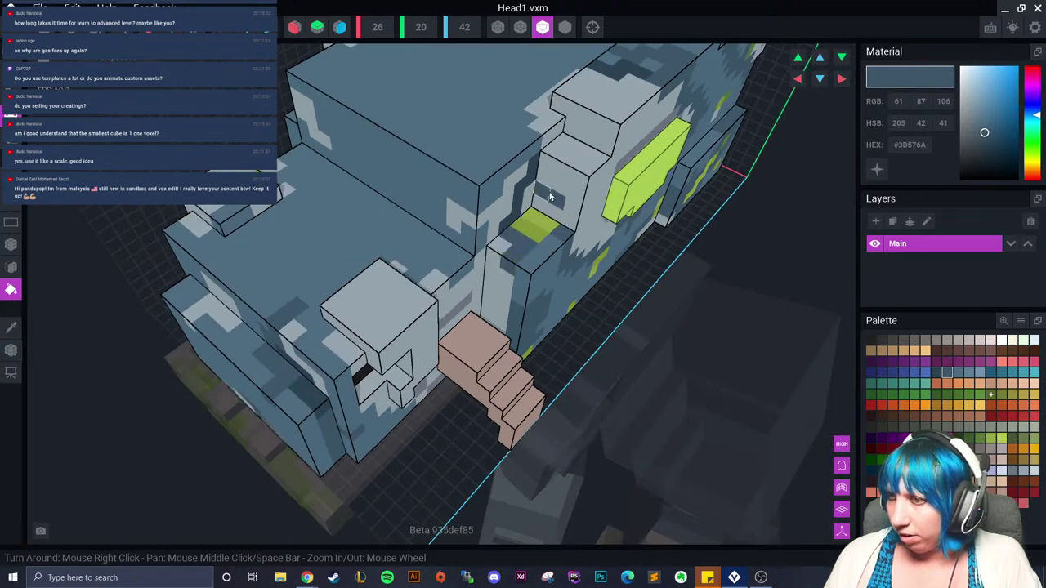
Step: Fill the bright green patches on the ledge beside the brow and across the head's underside with #4E6C81
{"action": "left_click", "coordinate": [958, 372]}
{"action": "left_click", "coordinate": [541, 235]}
{"action": "mouse_move", "coordinate": [543, 236]}
{"action": "right_mouse_down"}
{"action": "mouse_move", "coordinate": [560, 311]}
{"action": "mouse_move", "coordinate": [605, 308]}
{"action": "mouse_move", "coordinate": [590, 291]}
{"action": "mouse_move", "coordinate": [616, 322]}
{"action": "mouse_move", "coordinate": [621, 224]}
{"action": "mouse_move", "coordinate": [596, 167]}
{"action": "right_mouse_up"}
{"action": "left_click", "coordinate": [560, 310]}
{"action": "left_click", "coordinate": [590, 291]}
{"action": "left_click", "coordinate": [575, 257]}
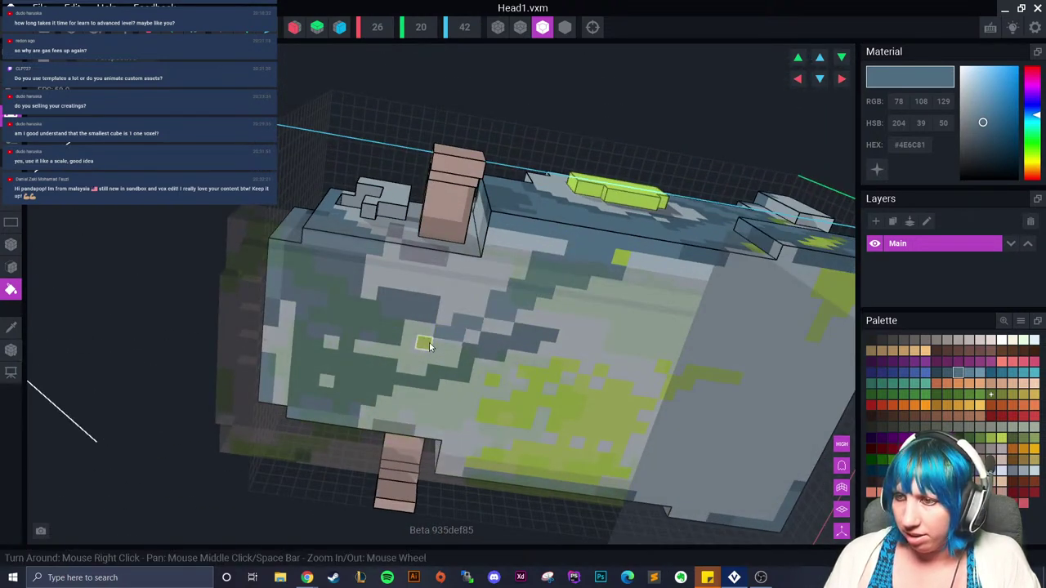
{"action": "left_click", "coordinate": [518, 411]}
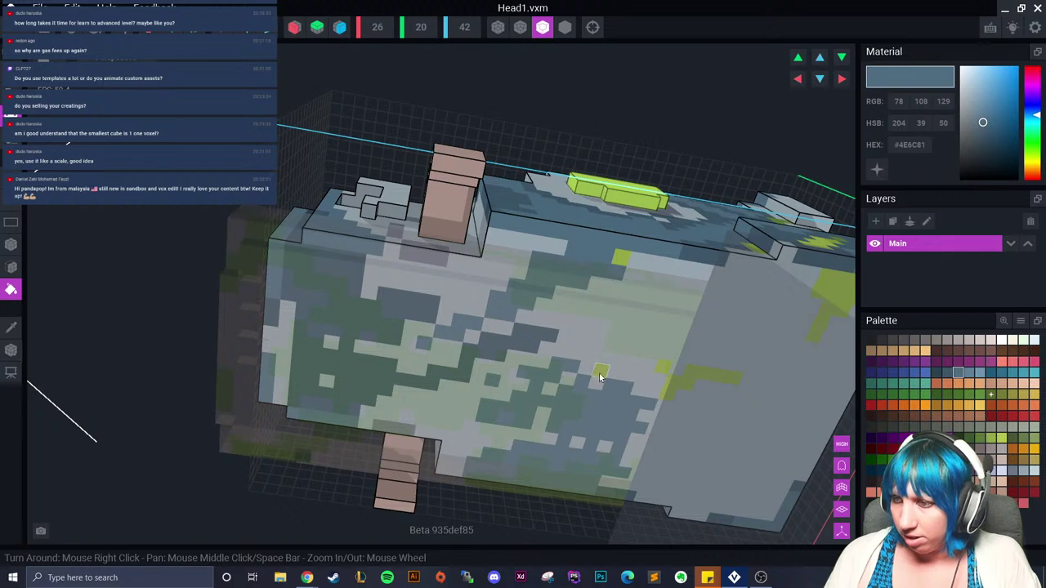
Step: Fill the bright green patches on the raised block behind the eye and the rear side of the head with #4E6C81
{"action": "right_click_drag", "start_coordinate": [599, 376], "coordinate": [483, 399]}
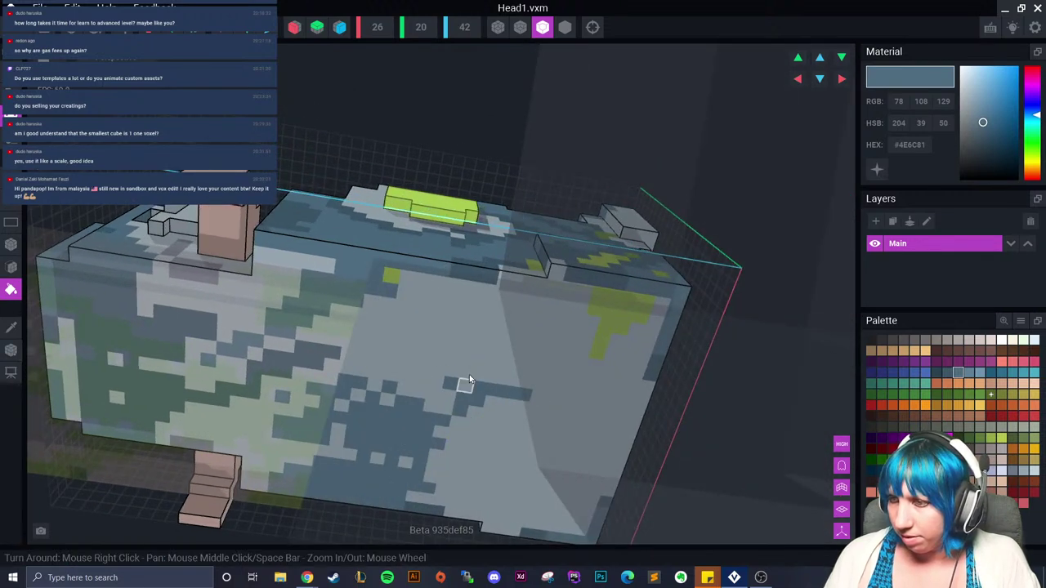
{"action": "right_click_drag", "start_coordinate": [609, 312], "coordinate": [572, 303]}
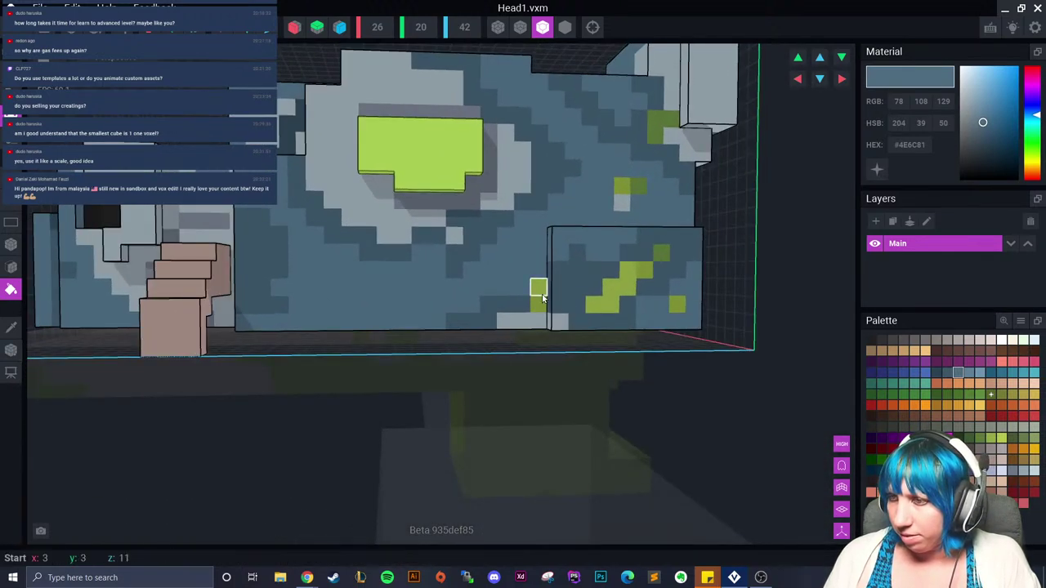
{"action": "left_click", "coordinate": [644, 270]}
{"action": "left_click", "coordinate": [676, 304]}
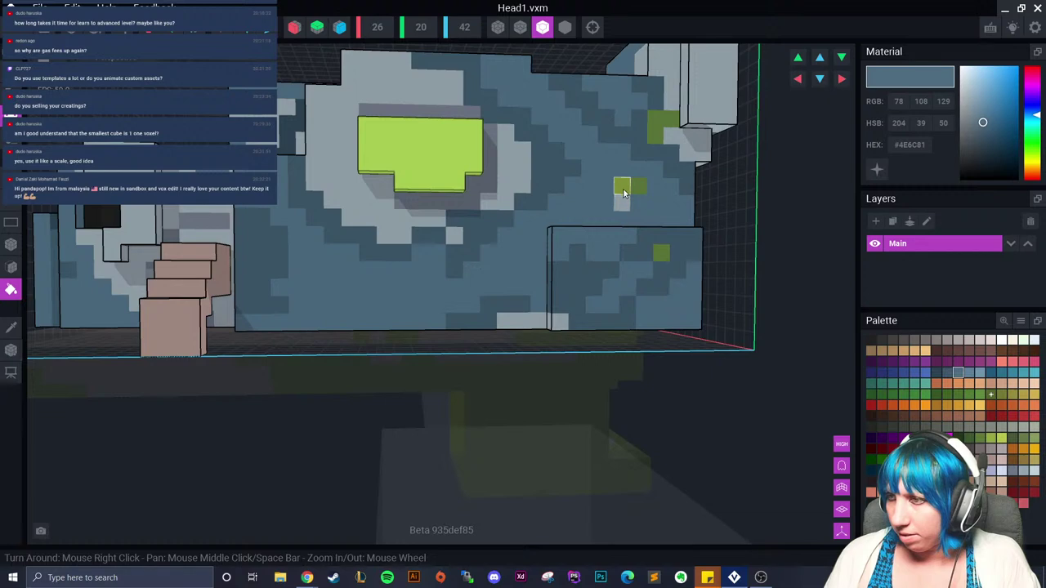
{"action": "left_click", "coordinate": [621, 186]}
Step: Recolour the remaining dark green patches on the rear block and the head's rear side with #3D576A
{"action": "left_click", "coordinate": [946, 372]}
{"action": "left_click", "coordinate": [661, 253]}
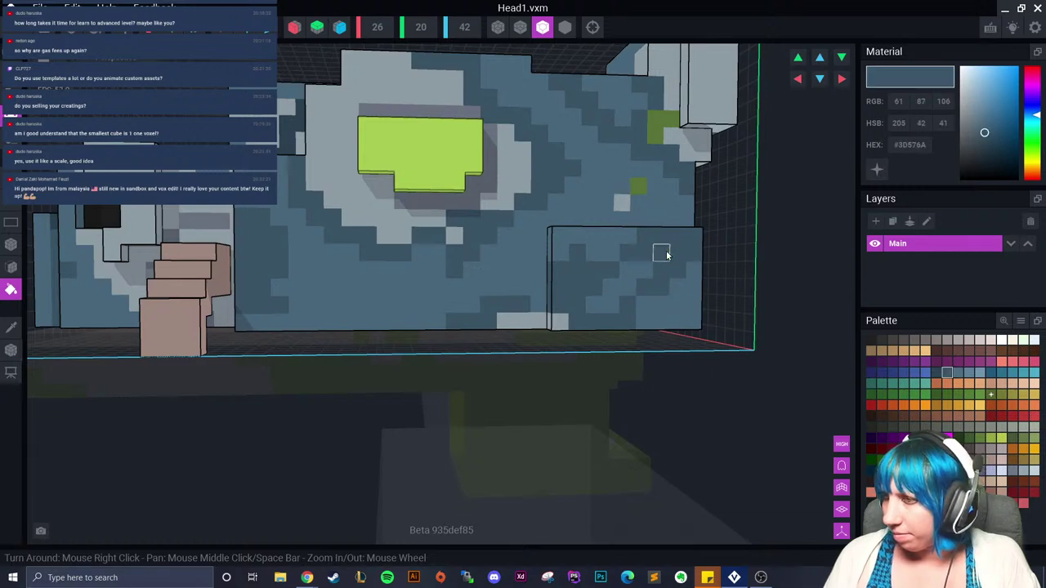
{"action": "right_click_drag", "start_coordinate": [661, 253], "coordinate": [632, 216]}
{"action": "scroll", "coordinate": [491, 270], "scroll_direction": "down", "scroll_amount": 5}
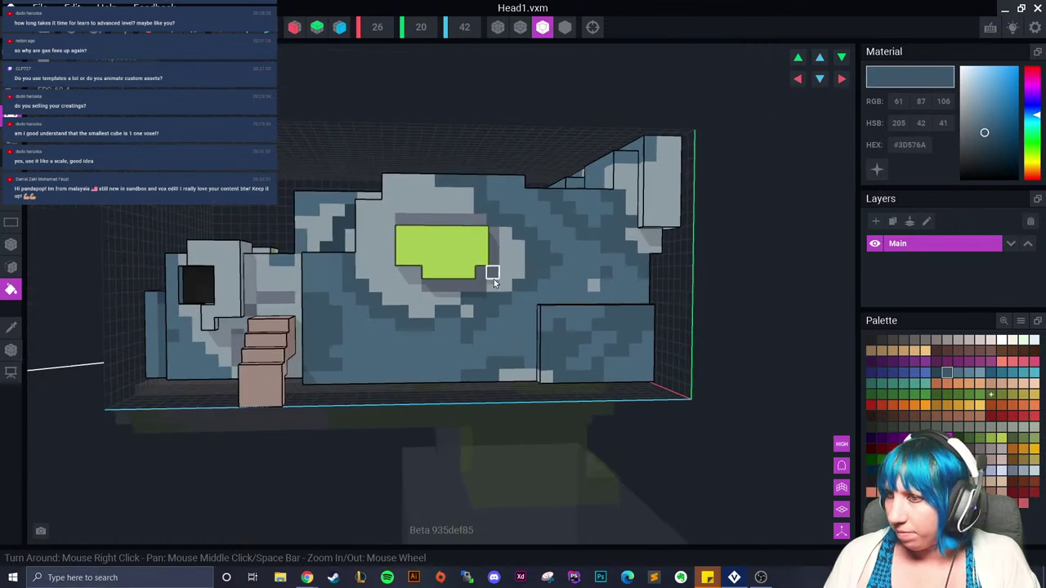
Step: Fill the green patches around the opposite brow ledge, the snout's side and the top of the nostril block with #4E6C81
{"action": "right_click_drag", "start_coordinate": [482, 308], "coordinate": [490, 310]}
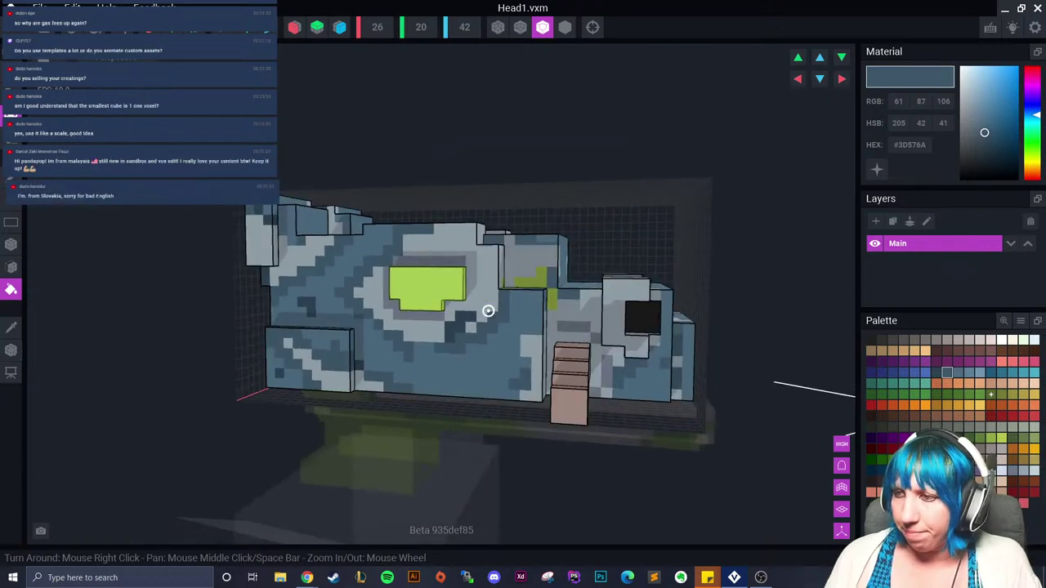
{"action": "scroll", "coordinate": [479, 361], "scroll_direction": "down", "scroll_amount": 3}
{"action": "right_click_drag", "start_coordinate": [478, 360], "coordinate": [487, 333]}
{"action": "scroll", "coordinate": [519, 322], "scroll_direction": "up", "scroll_amount": 5}
{"action": "scroll", "coordinate": [531, 330], "scroll_direction": "up", "scroll_amount": 2}
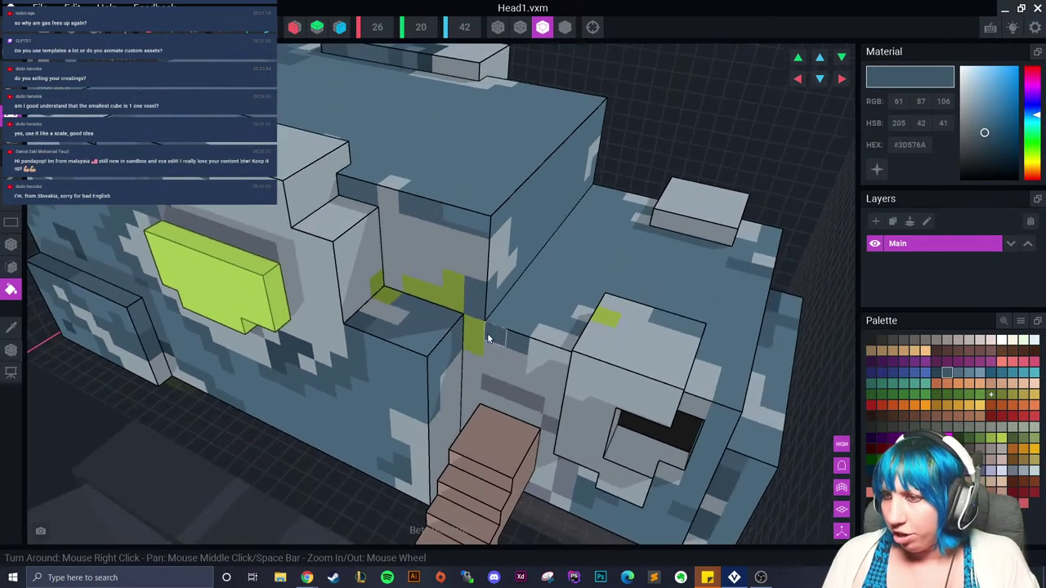
{"action": "left_click", "coordinate": [957, 373]}
{"action": "left_click", "coordinate": [433, 296]}
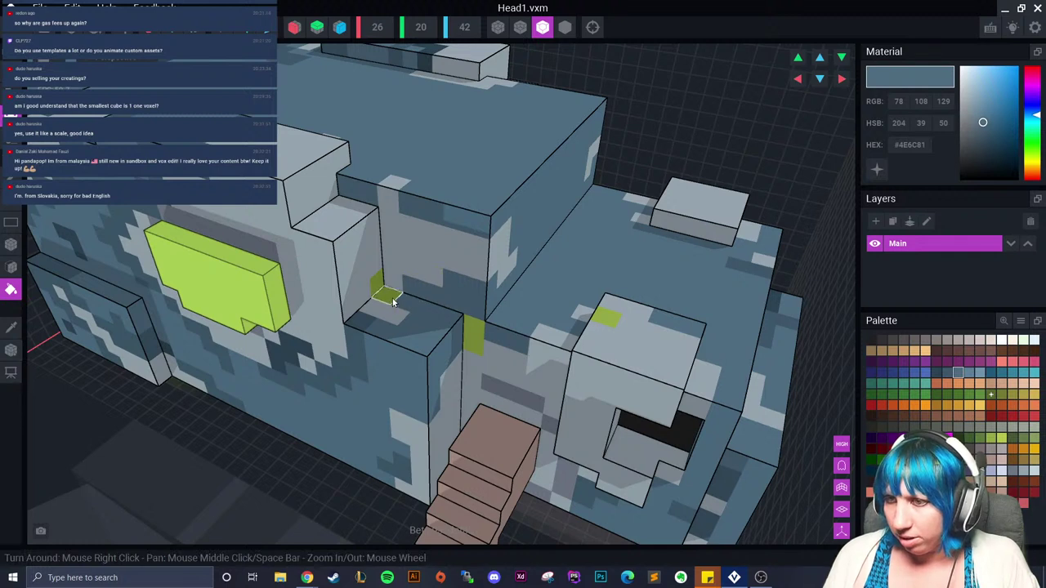
{"action": "left_click", "coordinate": [390, 298]}
{"action": "left_click", "coordinate": [379, 286]}
{"action": "left_click", "coordinate": [473, 332]}
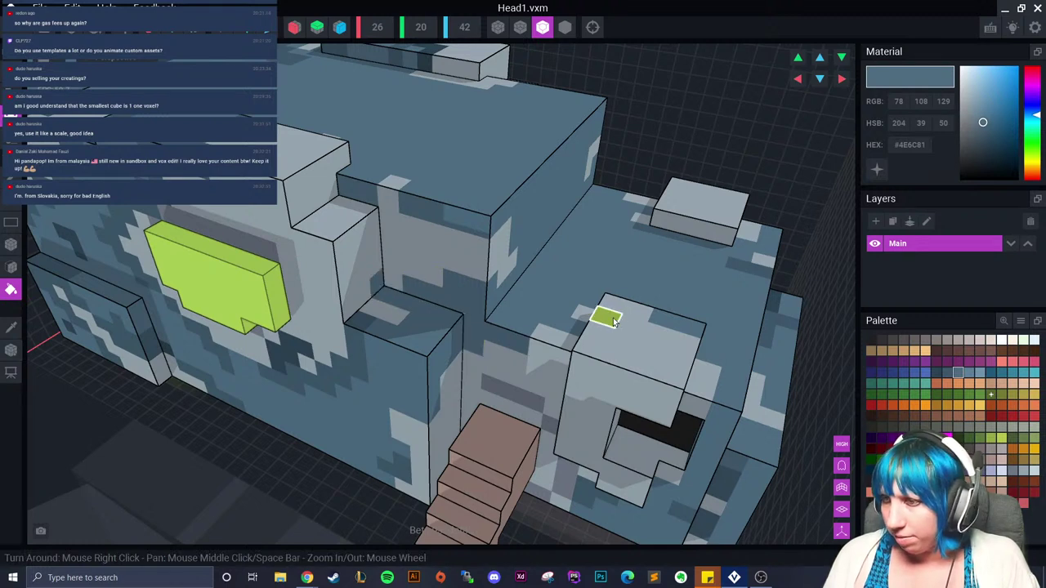
{"action": "left_click", "coordinate": [604, 317]}
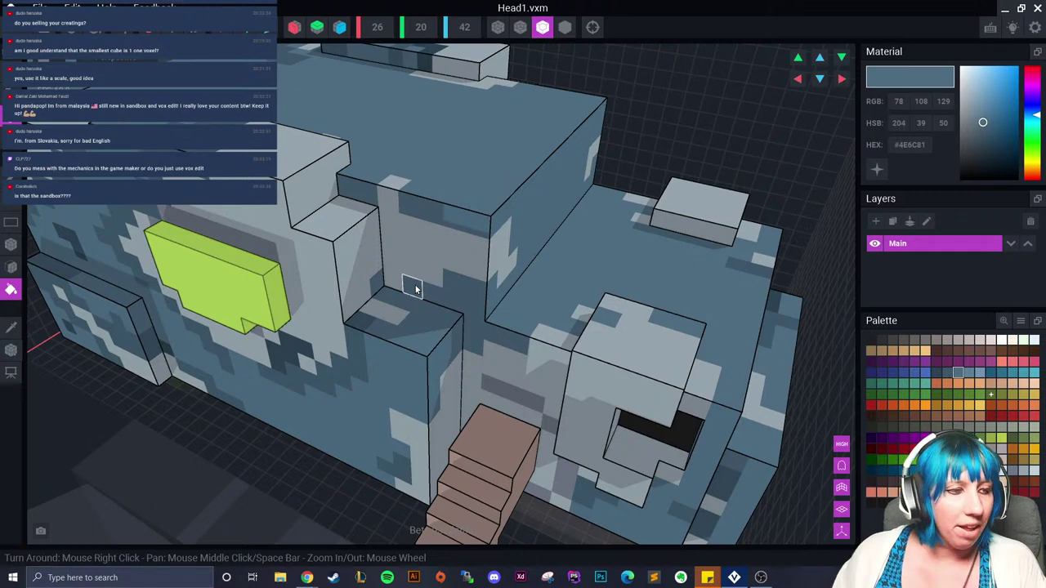
Step: Recolour the stepped beige tusks on both sides of the snout with pale blue-white #D2DAED
{"action": "scroll", "coordinate": [413, 287], "scroll_direction": "down", "scroll_amount": 2}
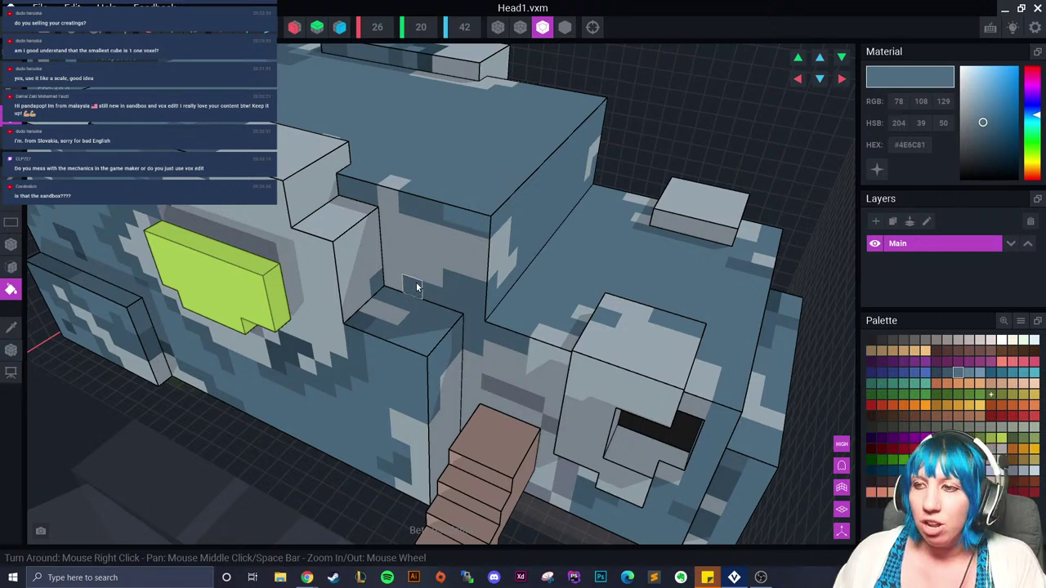
{"action": "scroll", "coordinate": [471, 282], "scroll_direction": "down", "scroll_amount": 4}
{"action": "right_click_drag", "start_coordinate": [464, 327], "coordinate": [425, 268]}
{"action": "right_click_drag", "start_coordinate": [516, 296], "coordinate": [519, 291]}
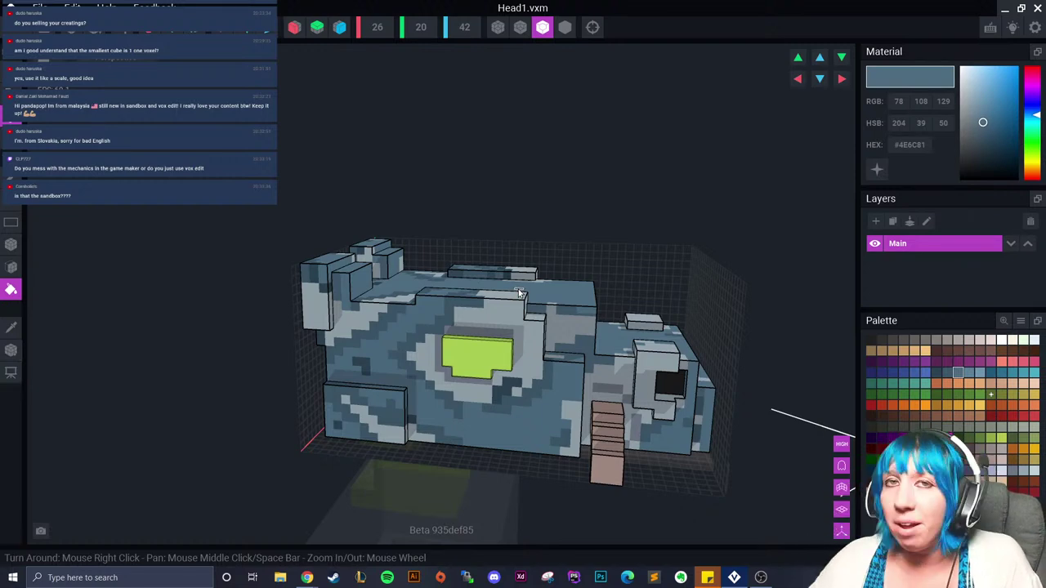
{"action": "right_click_drag", "start_coordinate": [540, 331], "coordinate": [556, 408]}
{"action": "scroll", "coordinate": [536, 335], "scroll_direction": "up", "scroll_amount": 5}
{"action": "middle_click_drag", "start_coordinate": [555, 409], "coordinate": [571, 359]}
{"action": "left_click", "coordinate": [999, 474]}
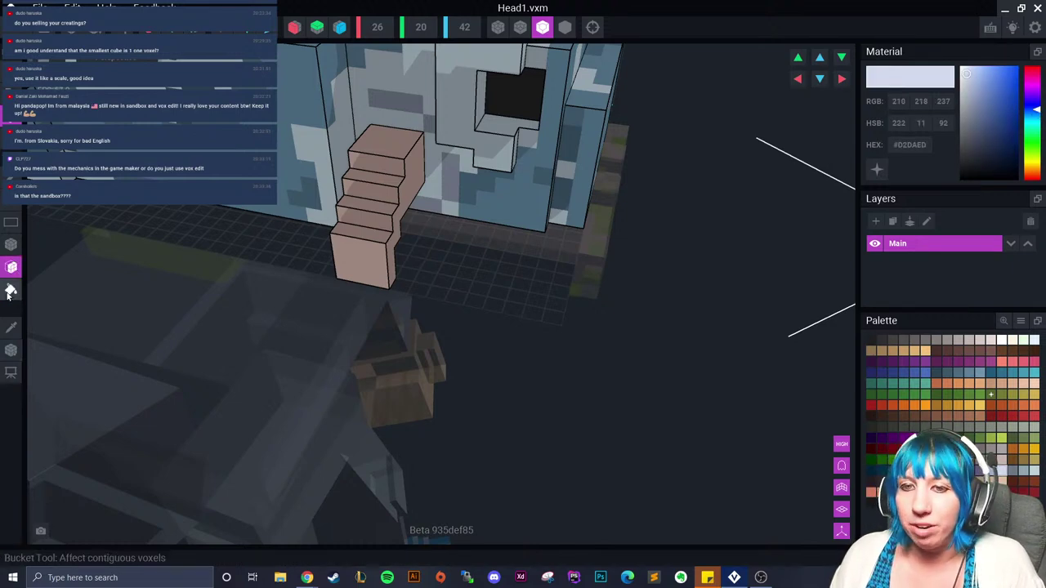
{"action": "right_click_drag", "start_coordinate": [365, 263], "coordinate": [690, 229]}
{"action": "left_click", "coordinate": [690, 229]}
{"action": "right_click_drag", "start_coordinate": [681, 280], "coordinate": [572, 302]}
{"action": "right_click_drag", "start_coordinate": [686, 298], "coordinate": [744, 274]}
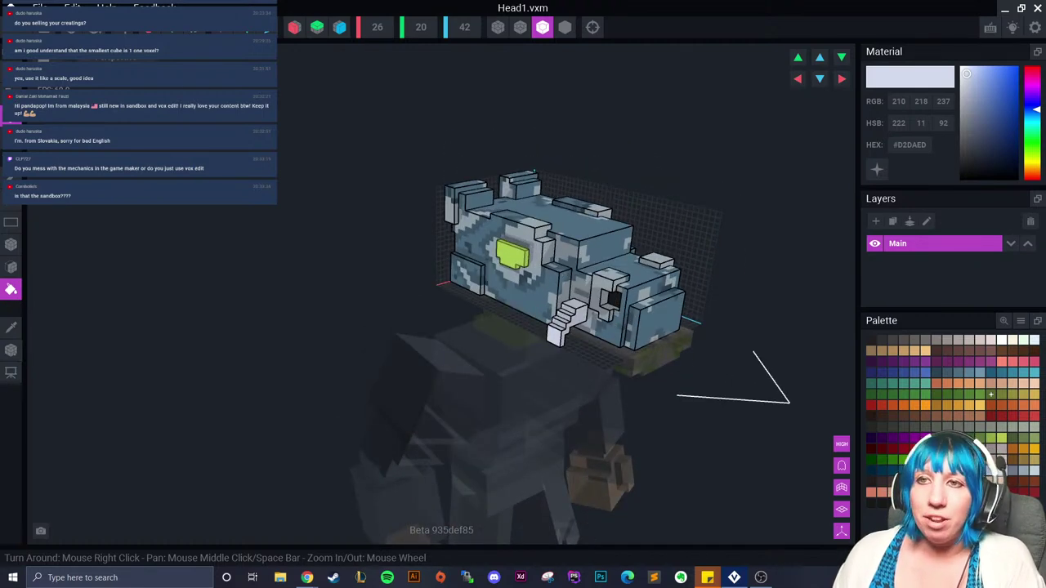
Step: Sample the head's slate blue #4E6C81 as the current colour, and close Head1.vxm with its changes saved
{"action": "scroll", "coordinate": [509, 250], "scroll_direction": "up", "scroll_amount": 2}
{"action": "right_click_drag", "start_coordinate": [498, 252], "coordinate": [539, 235]}
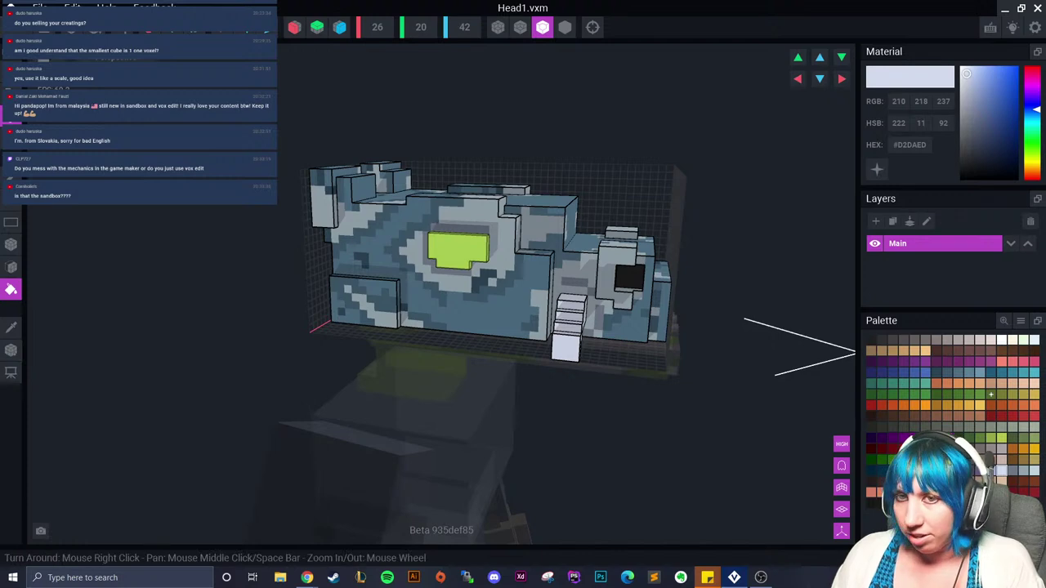
{"action": "left_click", "coordinate": [11, 327]}
{"action": "left_click", "coordinate": [454, 312]}
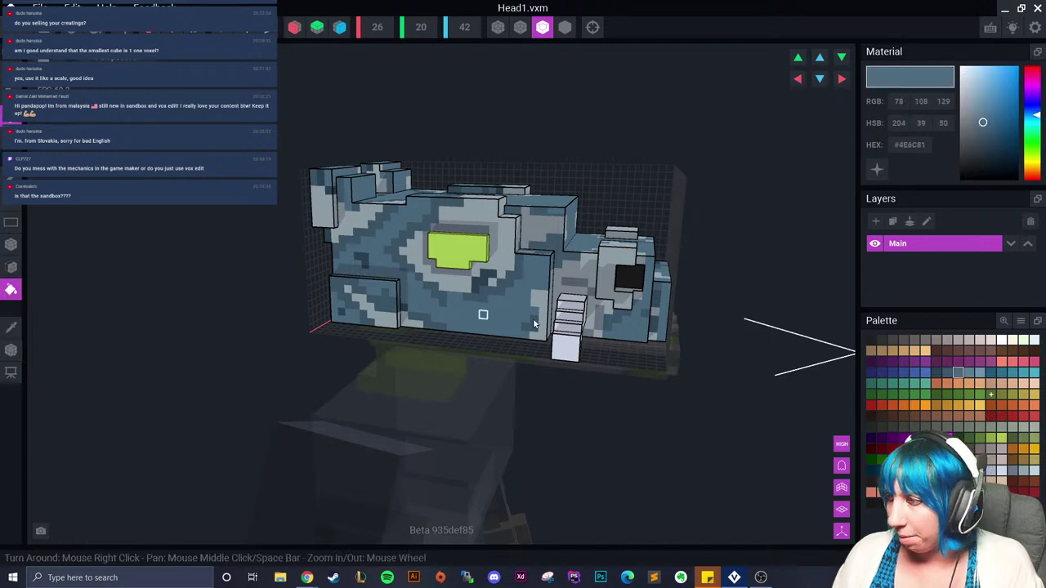
{"action": "left_click", "coordinate": [1037, 8]}
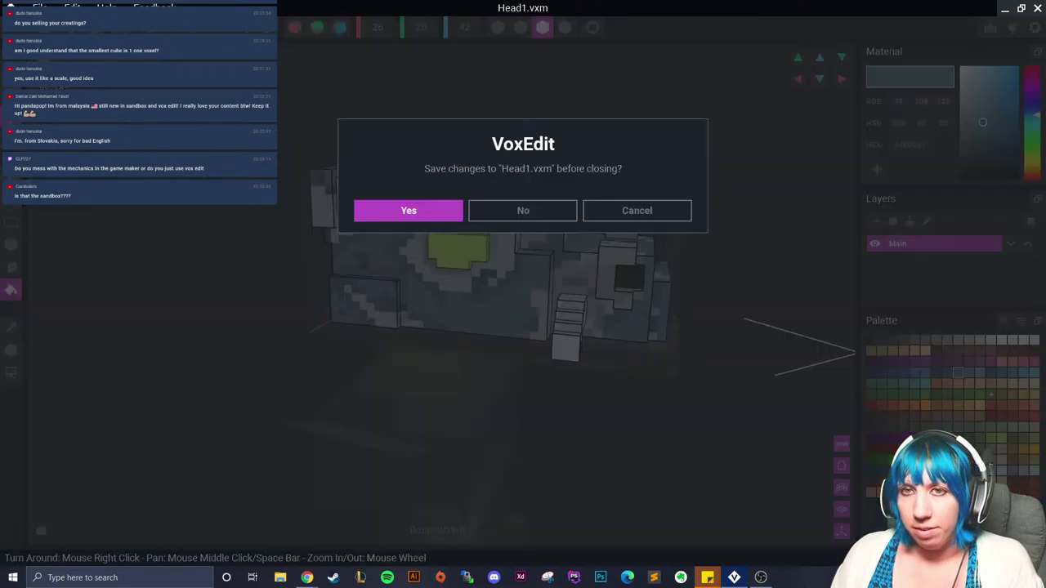
{"action": "left_click", "coordinate": [417, 214]}
Step: Select the jaw below the recoloured head and open its model for editing
{"action": "right_click_drag", "start_coordinate": [518, 141], "coordinate": [504, 192]}
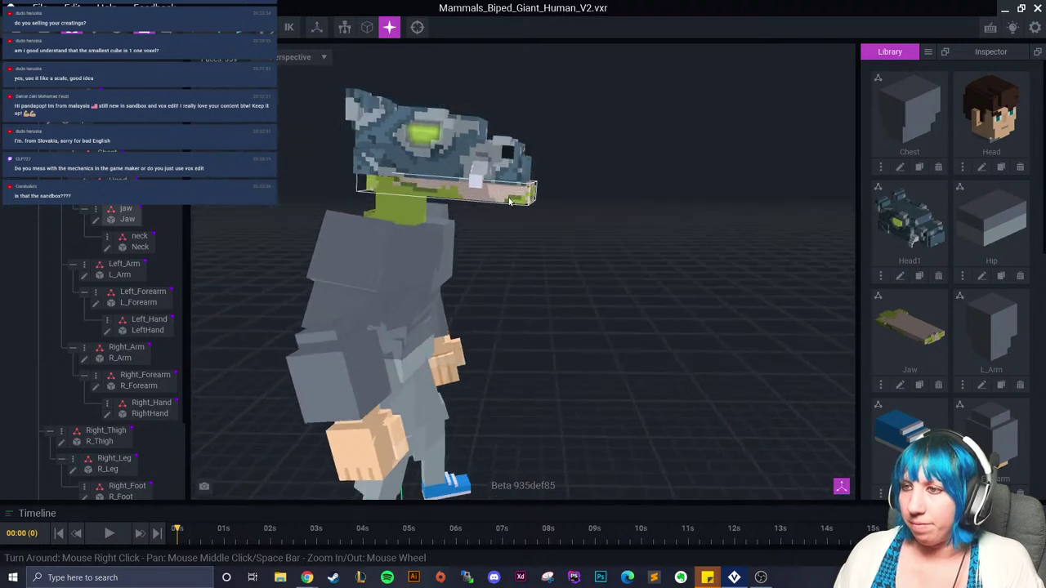
{"action": "left_click", "coordinate": [504, 195]}
{"action": "left_click", "coordinate": [95, 220]}
{"action": "right_click_drag", "start_coordinate": [434, 295], "coordinate": [448, 287]}
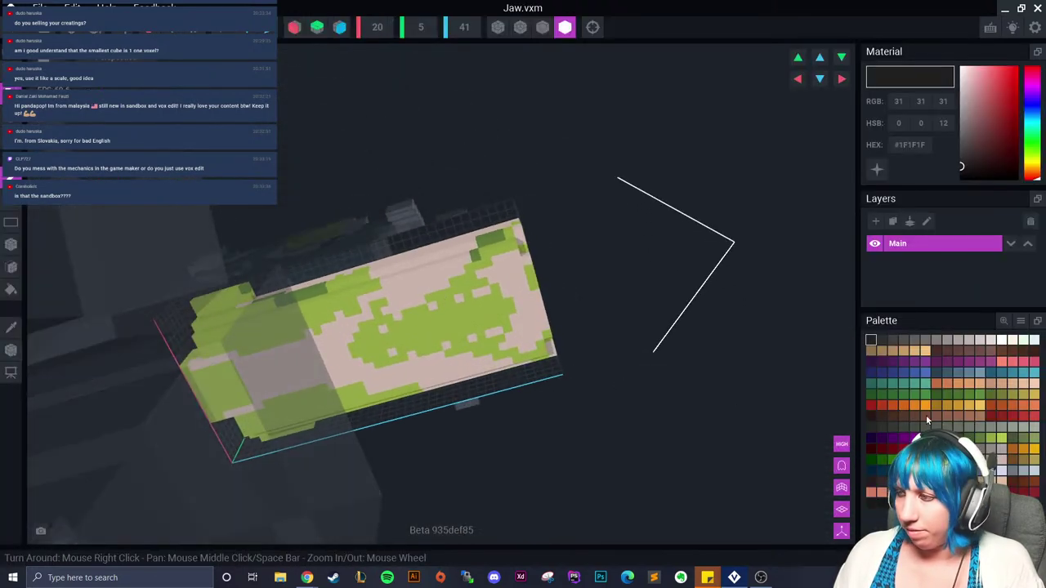
Step: Recolour the bright green patches on the jaw's underside and outer faces with slate blue #4E6C81
{"action": "left_click", "coordinate": [957, 372]}
{"action": "left_click", "coordinate": [10, 267]}
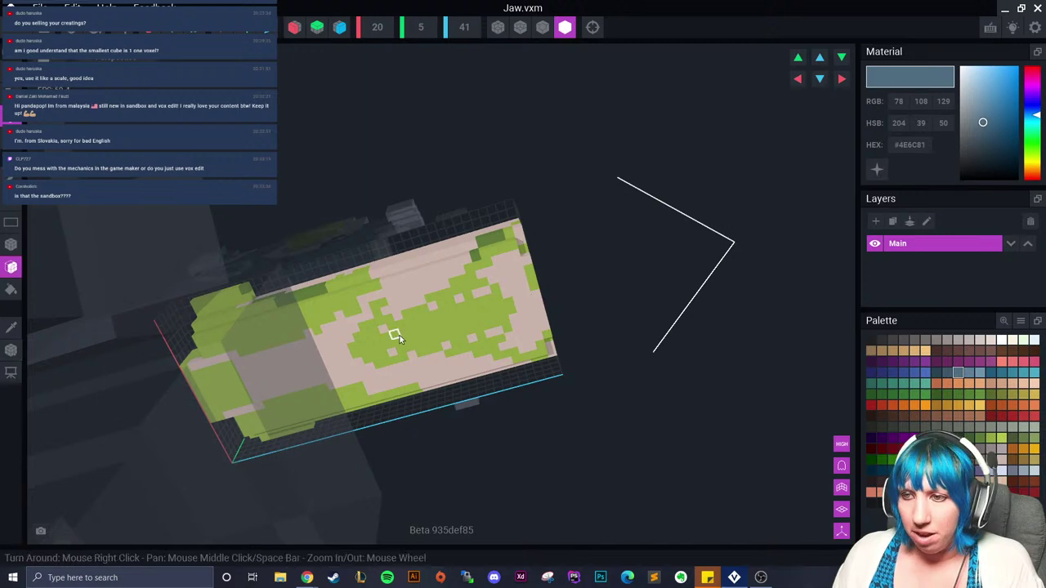
{"action": "left_click", "coordinate": [350, 327]}
{"action": "right_click_drag", "start_coordinate": [495, 306], "coordinate": [457, 298]}
{"action": "left_click", "coordinate": [456, 296]}
{"action": "right_click_drag", "start_coordinate": [531, 303], "coordinate": [508, 307]}
{"action": "left_click", "coordinate": [541, 317]}
{"action": "left_click", "coordinate": [508, 276]}
{"action": "left_click", "coordinate": [604, 304]}
Step: Recolour the bright green patches on the jaw's rear, stepped sides and inner floor with #4E6C81
{"action": "right_click_drag", "start_coordinate": [604, 307], "coordinate": [643, 268]}
{"action": "left_click", "coordinate": [631, 315]}
{"action": "mouse_move", "coordinate": [644, 267]}
{"action": "left_mouse_down"}
{"action": "mouse_move", "coordinate": [714, 263]}
{"action": "mouse_move", "coordinate": [752, 201]}
{"action": "left_mouse_up"}
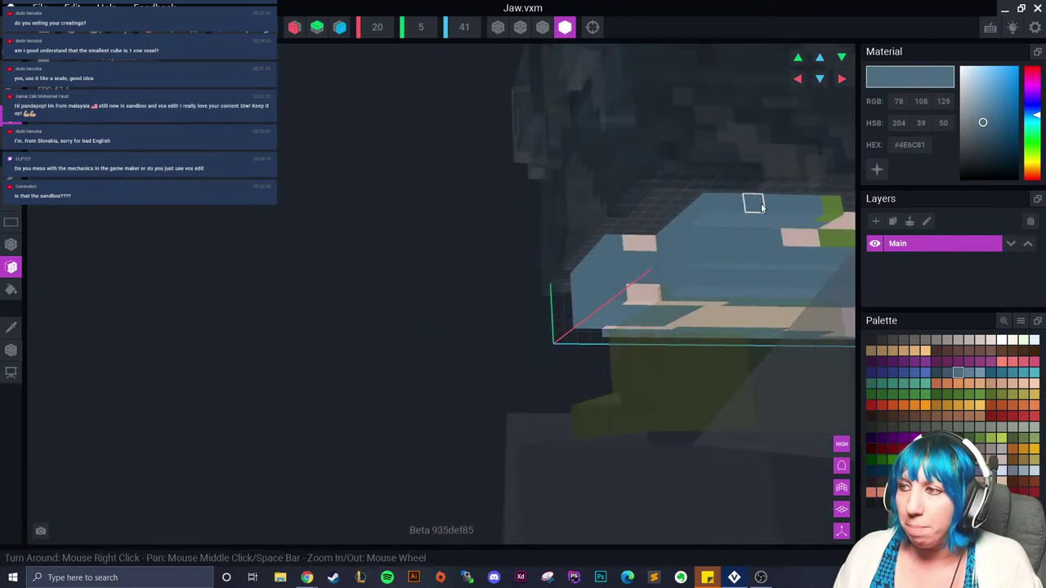
{"action": "mouse_move", "coordinate": [751, 201]}
{"action": "right_mouse_down"}
{"action": "mouse_move", "coordinate": [572, 278]}
{"action": "mouse_move", "coordinate": [590, 283]}
{"action": "right_mouse_up"}
{"action": "left_click_drag", "start_coordinate": [744, 308], "coordinate": [663, 319]}
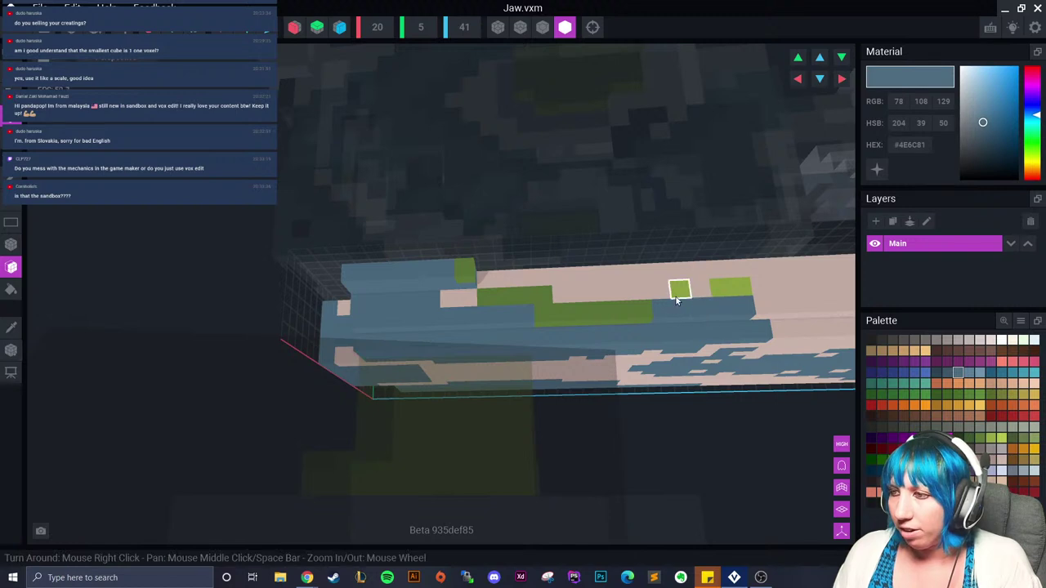
{"action": "left_click", "coordinate": [680, 289]}
{"action": "right_click_drag", "start_coordinate": [730, 292], "coordinate": [488, 235]}
{"action": "right_click_drag", "start_coordinate": [420, 219], "coordinate": [231, 237]}
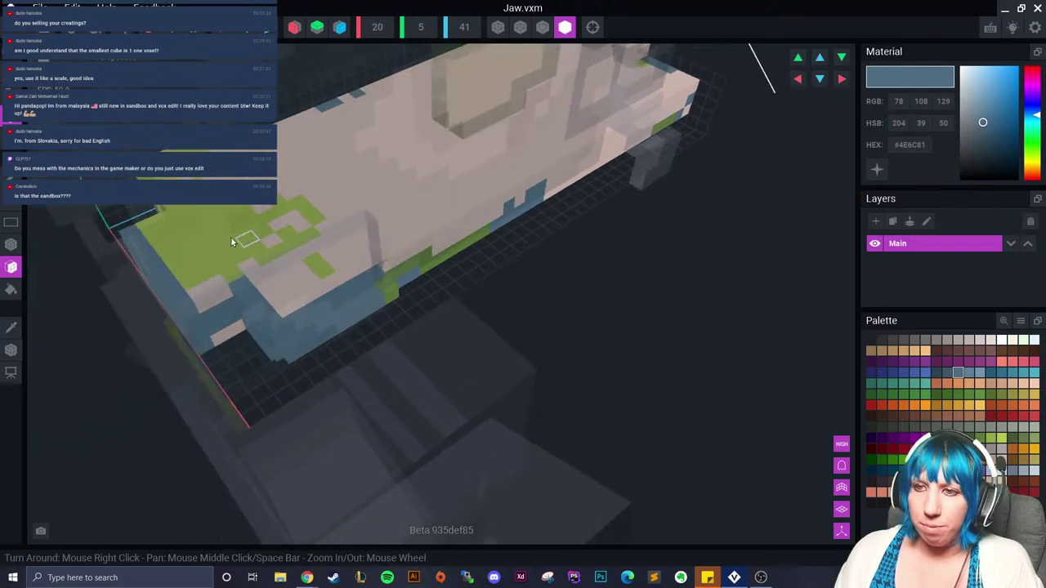
{"action": "right_click_drag", "start_coordinate": [300, 251], "coordinate": [344, 239]}
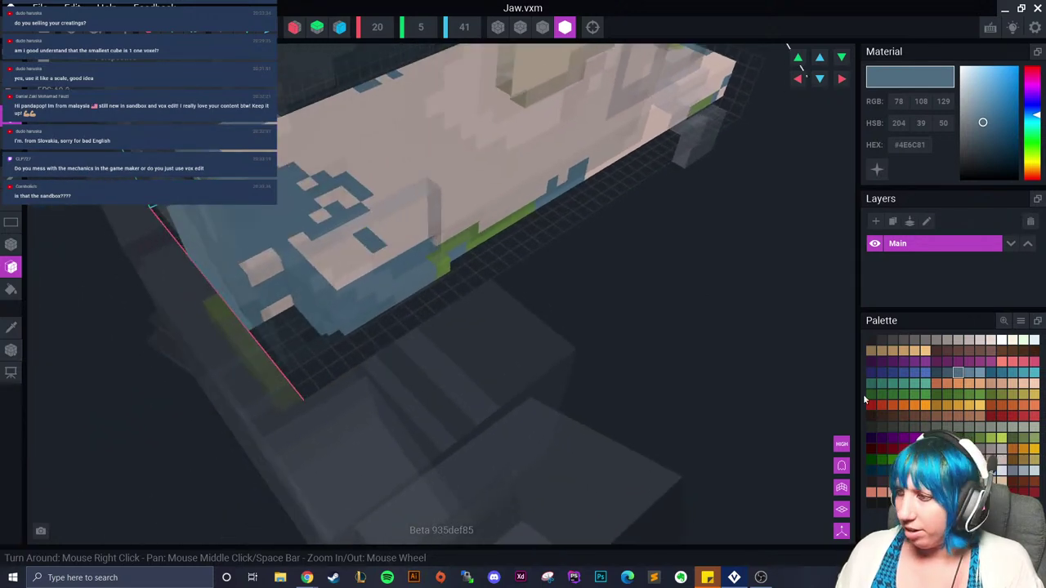
Step: Recolour the darker green patches along the jaw's sides and front with medium dark blue #3D576A
{"action": "left_click", "coordinate": [945, 373]}
{"action": "right_click_drag", "start_coordinate": [507, 278], "coordinate": [441, 248]}
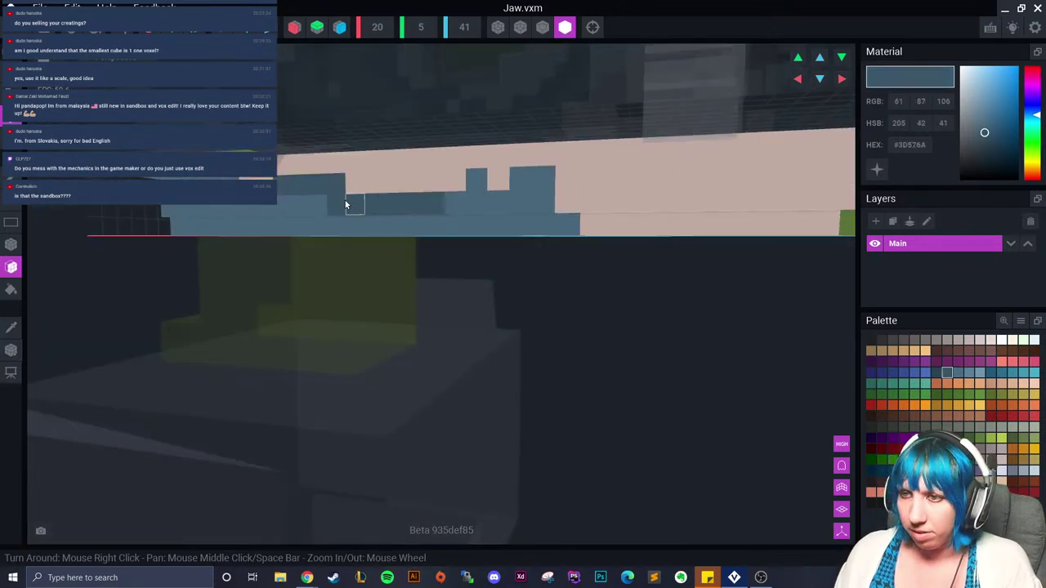
{"action": "right_click_drag", "start_coordinate": [256, 177], "coordinate": [595, 252]}
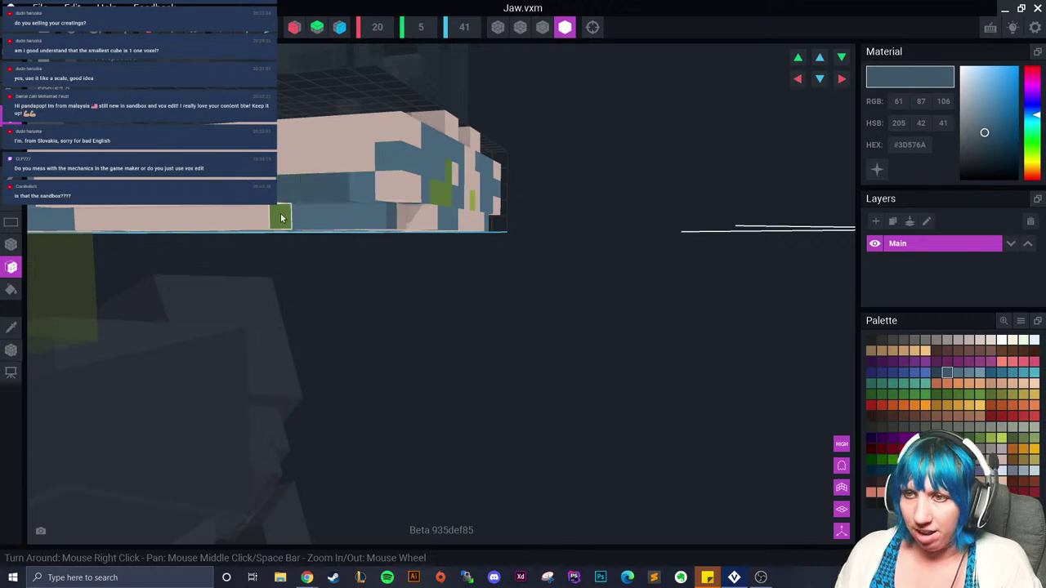
{"action": "right_click_drag", "start_coordinate": [280, 218], "coordinate": [356, 208]}
{"action": "left_click_drag", "start_coordinate": [497, 157], "coordinate": [441, 190]}
{"action": "left_click", "coordinate": [603, 187]}
{"action": "right_click_drag", "start_coordinate": [603, 187], "coordinate": [549, 242]}
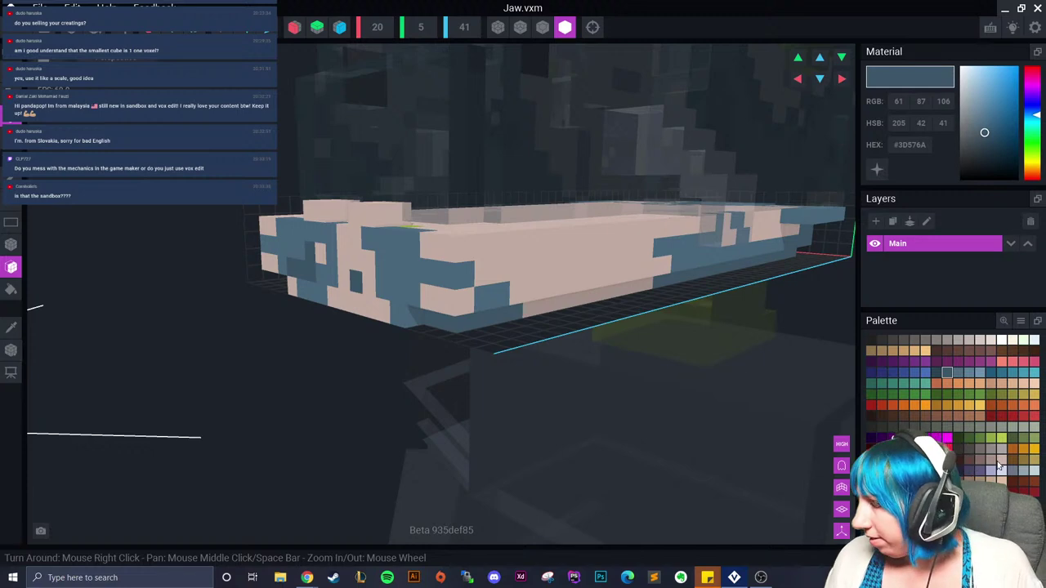
Step: Recolour the jaw's beige top, side and front surfaces with grey #96A4AE, and switch to the Bucket tool
{"action": "left_click", "coordinate": [1022, 471]}
{"action": "right_click_drag", "start_coordinate": [596, 163], "coordinate": [506, 275]}
{"action": "left_click", "coordinate": [541, 243]}
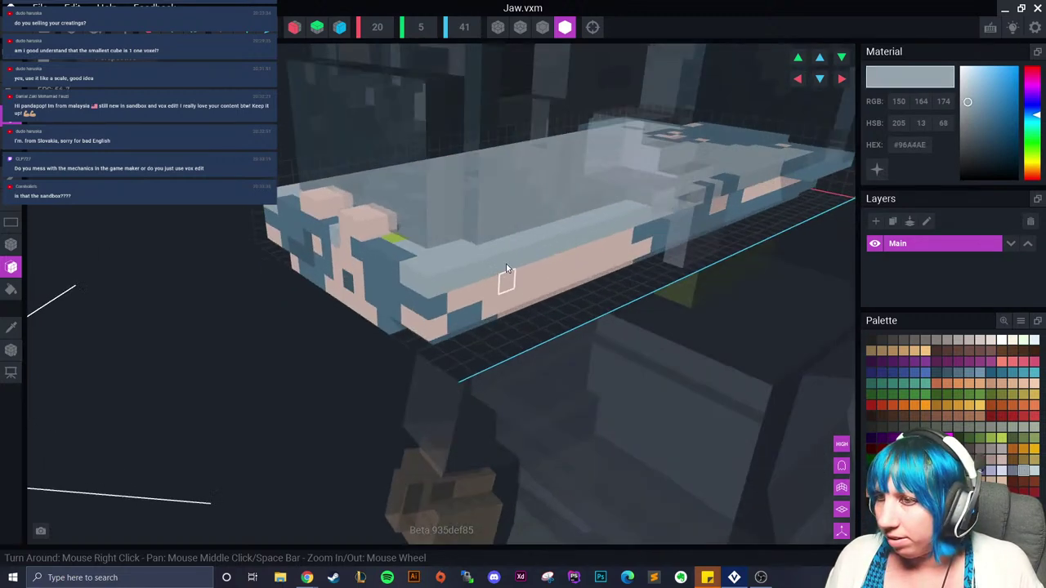
{"action": "left_click", "coordinate": [11, 289]}
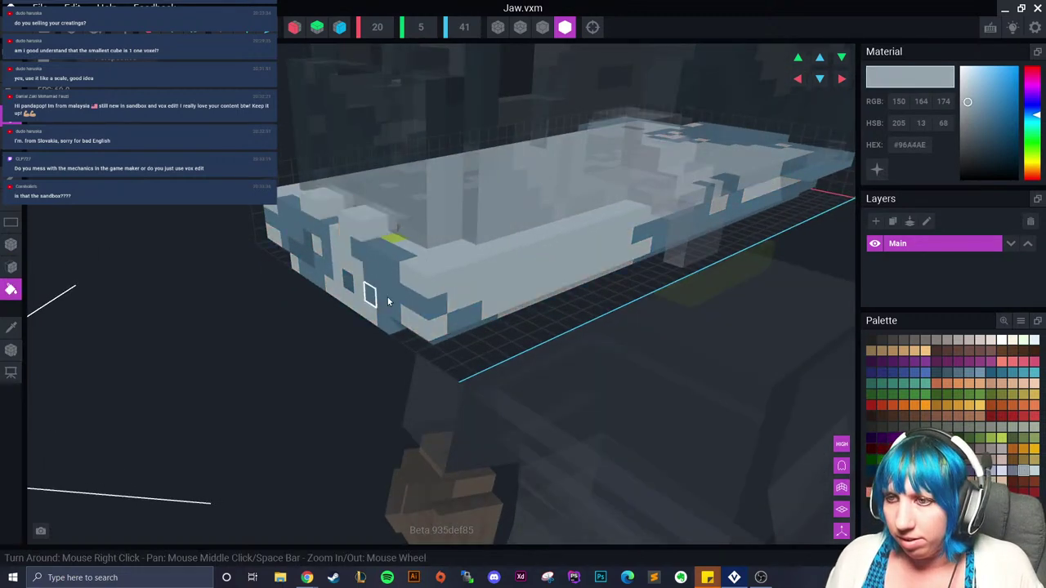
{"action": "scroll", "coordinate": [460, 298], "scroll_direction": "up", "scroll_amount": 3}
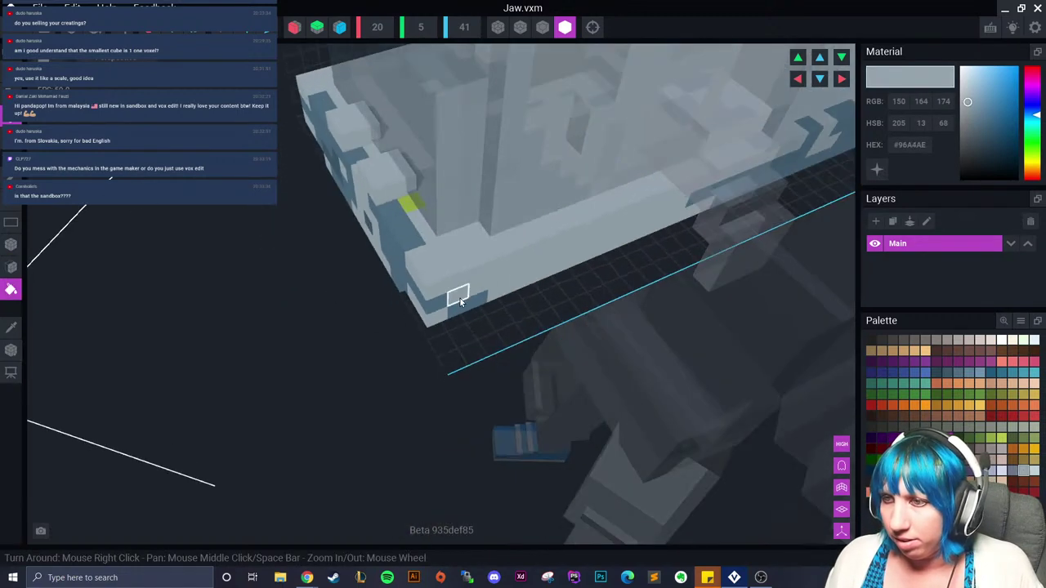
Step: Recolour the remaining bright green patch on the jaw with slate blue #4E6C81, save the jaw and return to the character rig
{"action": "left_click", "coordinate": [959, 370]}
{"action": "key", "text": "a"}
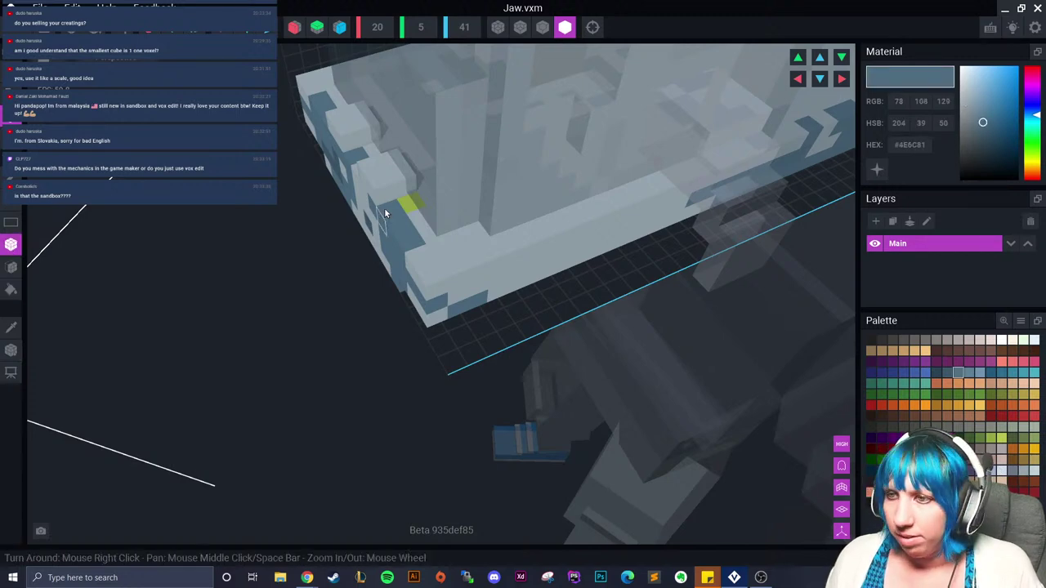
{"action": "right_click_drag", "start_coordinate": [421, 221], "coordinate": [260, 324]}
{"action": "right_click_drag", "start_coordinate": [363, 353], "coordinate": [443, 350]}
{"action": "scroll", "coordinate": [461, 360], "scroll_direction": "down", "scroll_amount": 5}
{"action": "left_click", "coordinate": [392, 204]}
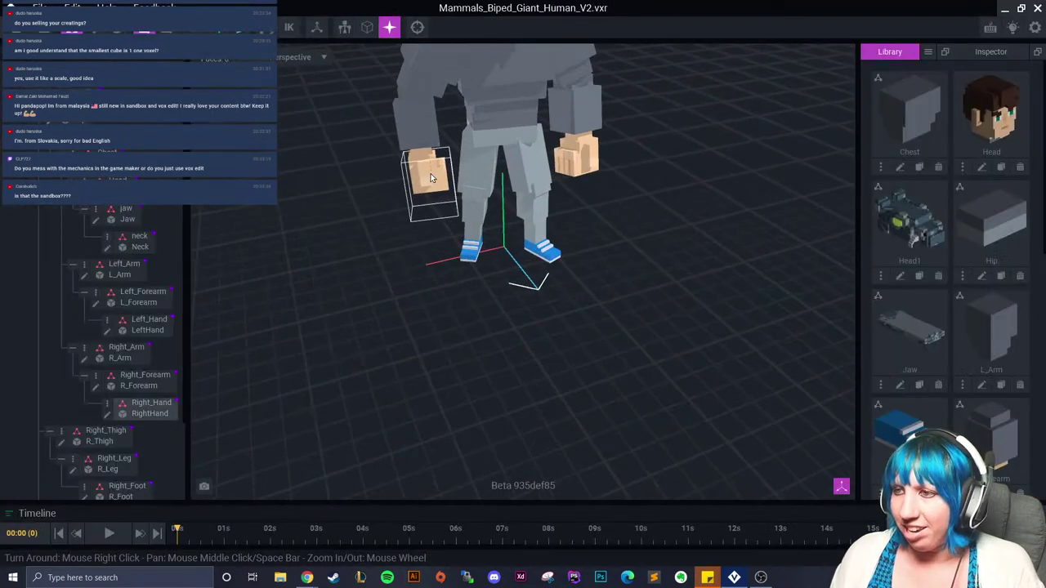
Step: Examine the recoloured head and jaw on the giant from the front and the side
{"action": "right_click_drag", "start_coordinate": [444, 201], "coordinate": [443, 201]}
{"action": "scroll", "coordinate": [476, 288], "scroll_direction": "up", "scroll_amount": 2}
{"action": "middle_click_drag", "start_coordinate": [473, 336], "coordinate": [474, 336]}
{"action": "left_click", "coordinate": [417, 27]}
{"action": "right_click_drag", "start_coordinate": [458, 103], "coordinate": [476, 117]}
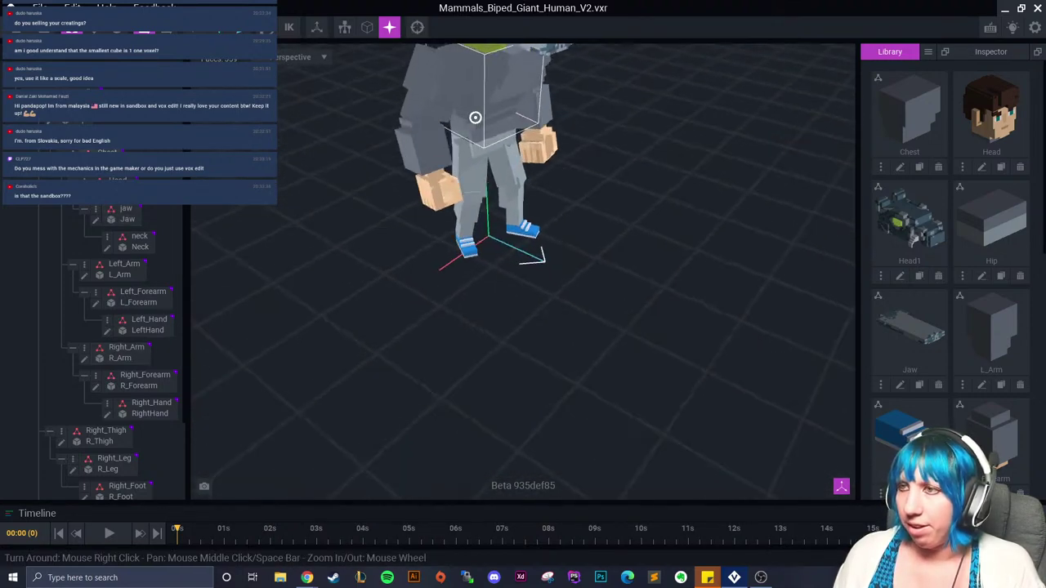
{"action": "middle_click_drag", "start_coordinate": [476, 117], "coordinate": [491, 168]}
{"action": "scroll", "coordinate": [490, 168], "scroll_direction": "up", "scroll_amount": 2}
{"action": "mouse_move", "coordinate": [490, 168]}
{"action": "right_mouse_down"}
{"action": "mouse_move", "coordinate": [497, 151]}
{"action": "mouse_move", "coordinate": [497, 181]}
{"action": "right_mouse_up"}
Step: Reopen the jaw for editing and recolour the beige patch on its rear face with grey #96A4AE using the Box tool
{"action": "left_click", "coordinate": [497, 218]}
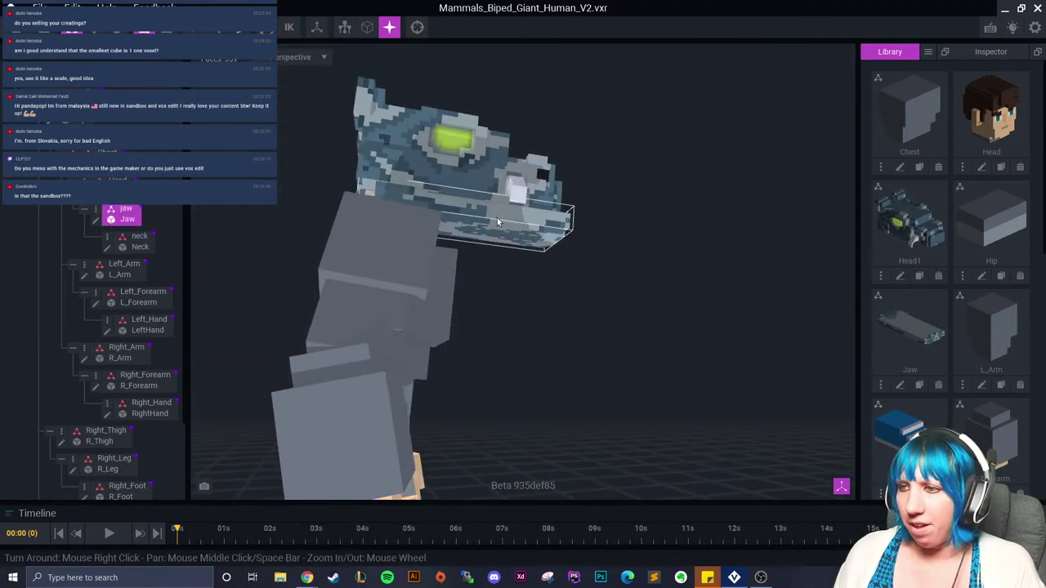
{"action": "right_click_drag", "start_coordinate": [497, 217], "coordinate": [297, 179]}
{"action": "scroll", "coordinate": [488, 216], "scroll_direction": "up", "scroll_amount": 2}
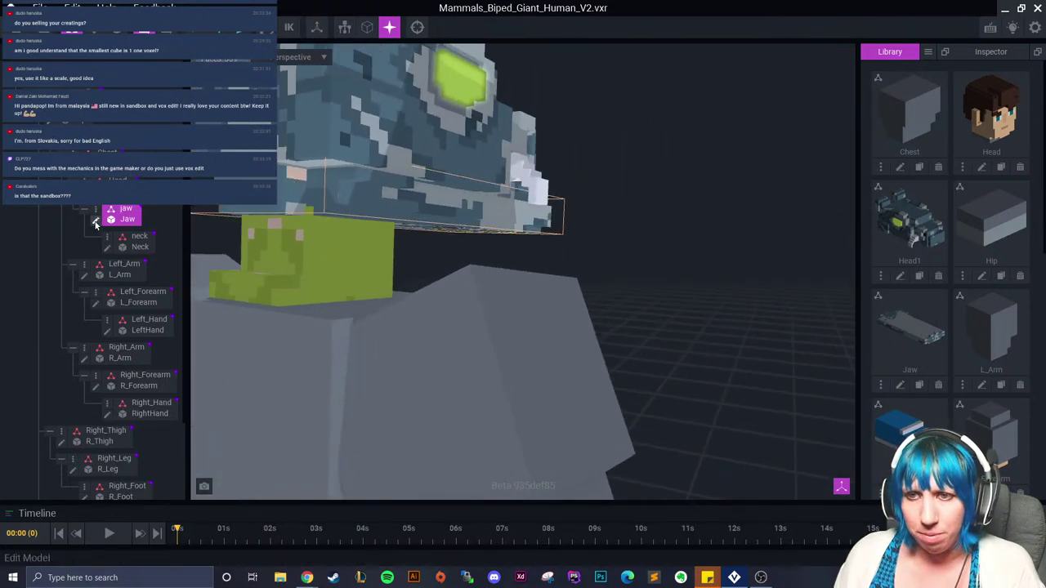
{"action": "double_click", "coordinate": [293, 209]}
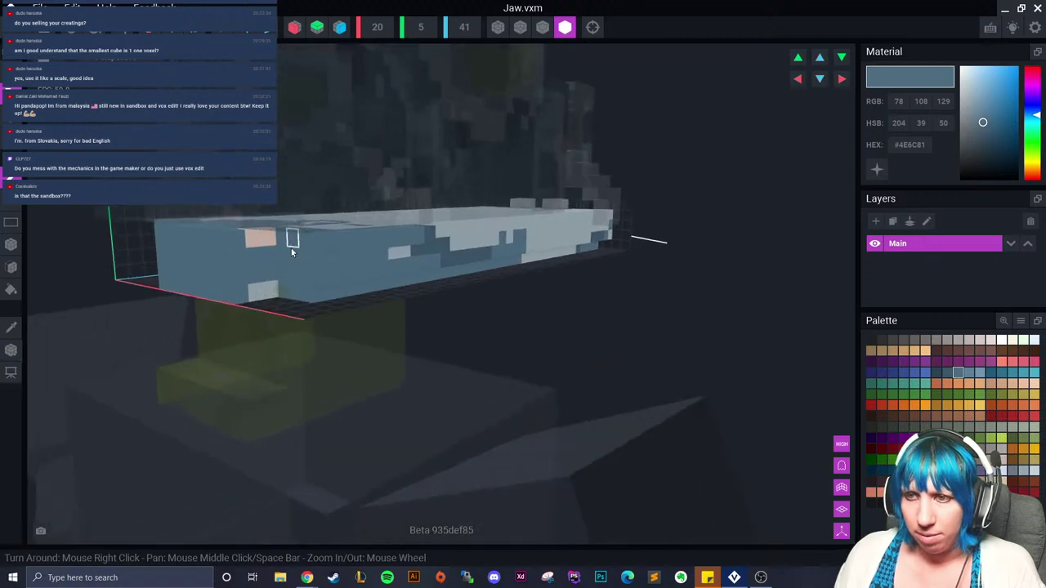
{"action": "left_click", "coordinate": [1024, 473]}
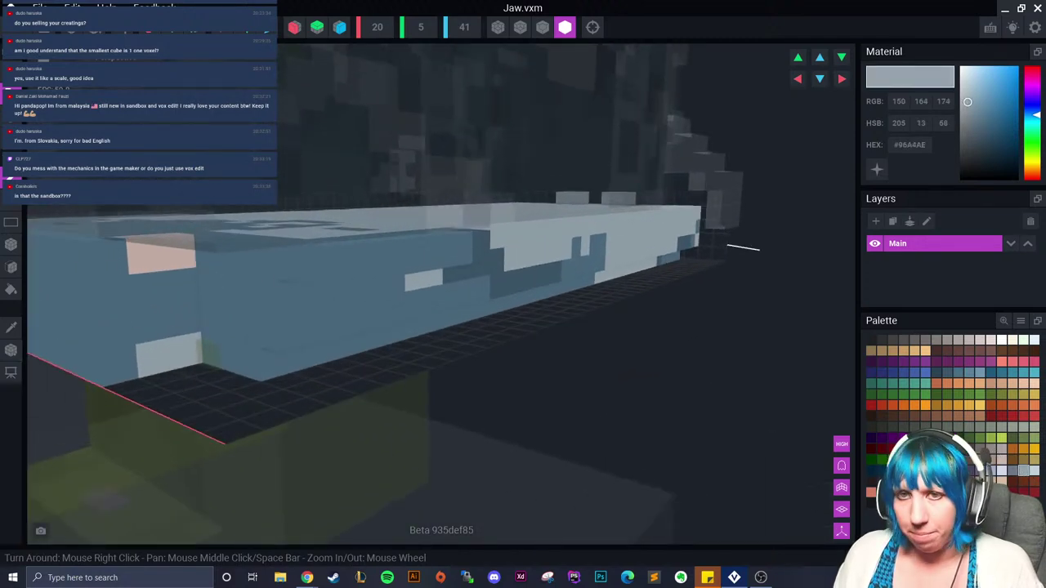
{"action": "left_click", "coordinate": [11, 244]}
{"action": "right_click_drag", "start_coordinate": [176, 262], "coordinate": [254, 299]}
{"action": "scroll", "coordinate": [254, 299], "scroll_direction": "down", "scroll_amount": 3}
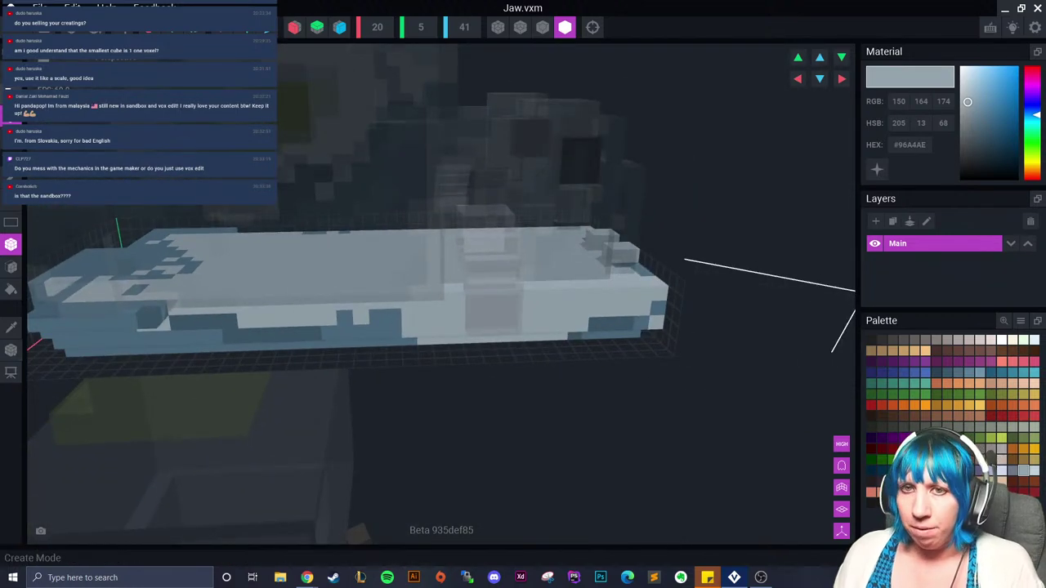
{"action": "right_click_drag", "start_coordinate": [229, 359], "coordinate": [232, 335]}
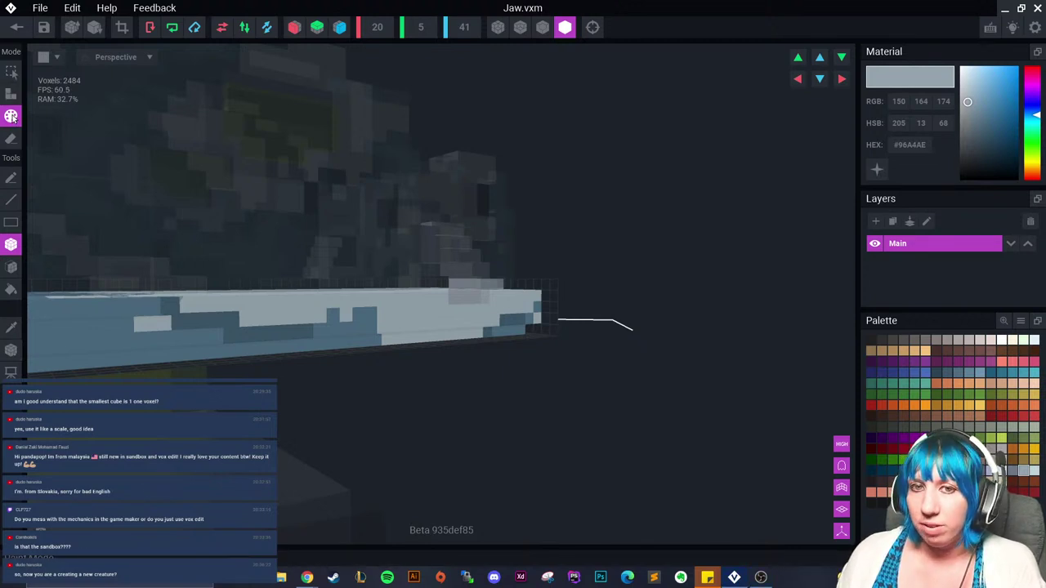
Step: Check the jaw's sides and top, switch to Create mode, save the jaw and return to the character rig
{"action": "right_click_drag", "start_coordinate": [221, 303], "coordinate": [295, 330]}
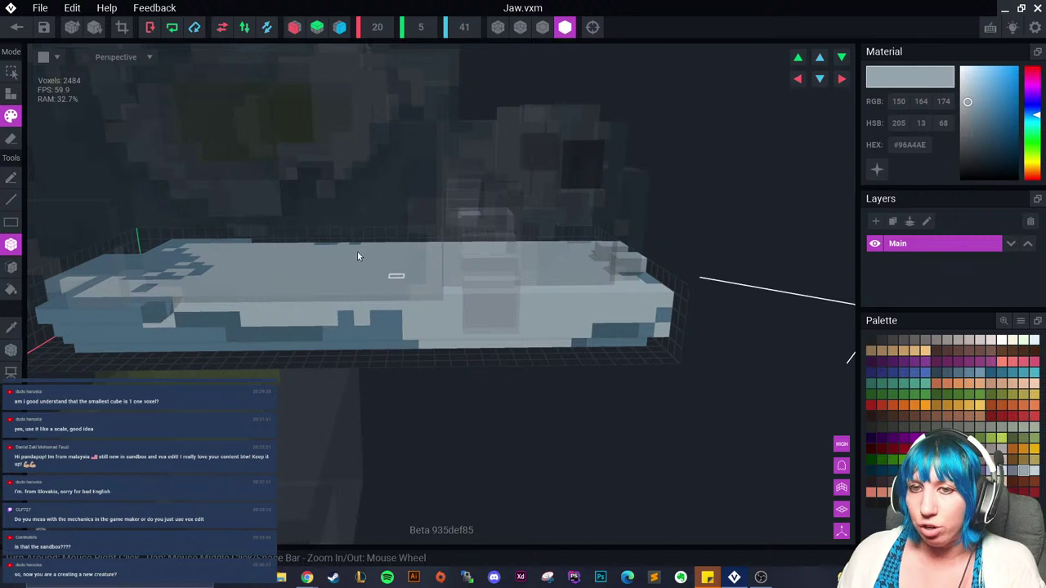
{"action": "left_click", "coordinate": [10, 93]}
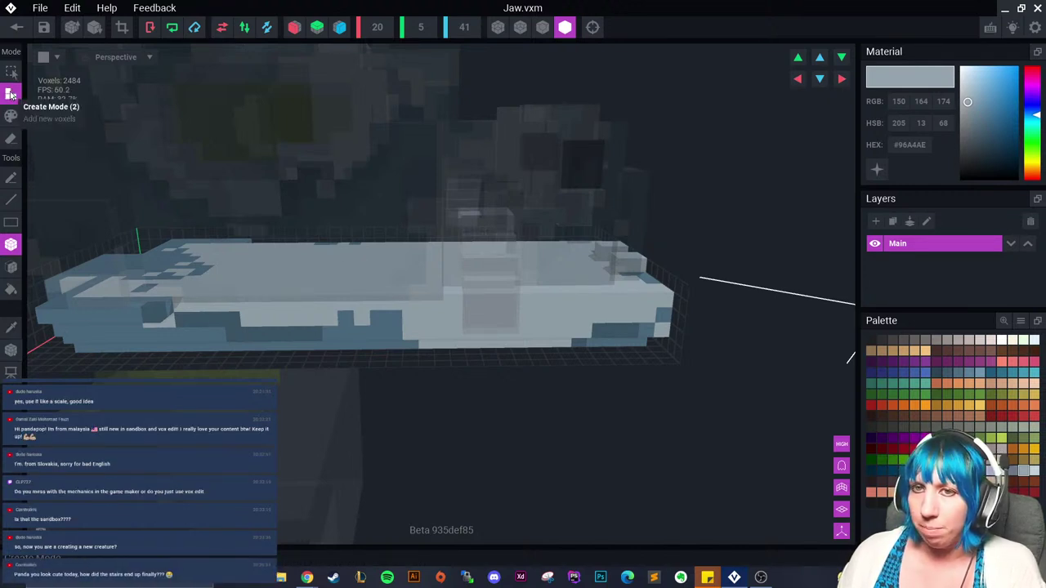
{"action": "right_click_drag", "start_coordinate": [273, 308], "coordinate": [138, 291]}
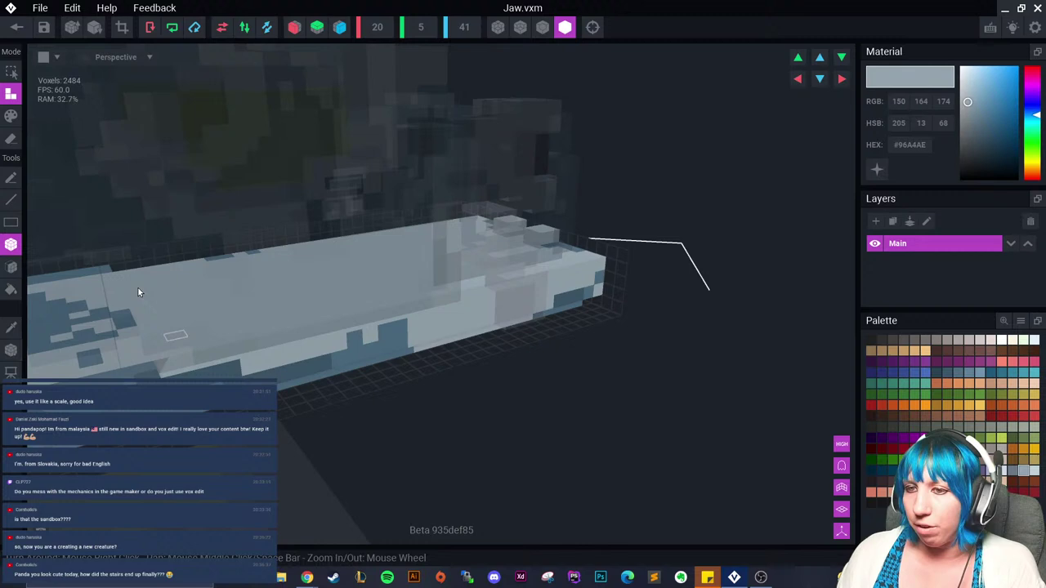
{"action": "left_click", "coordinate": [16, 27]}
{"action": "left_click", "coordinate": [400, 212]}
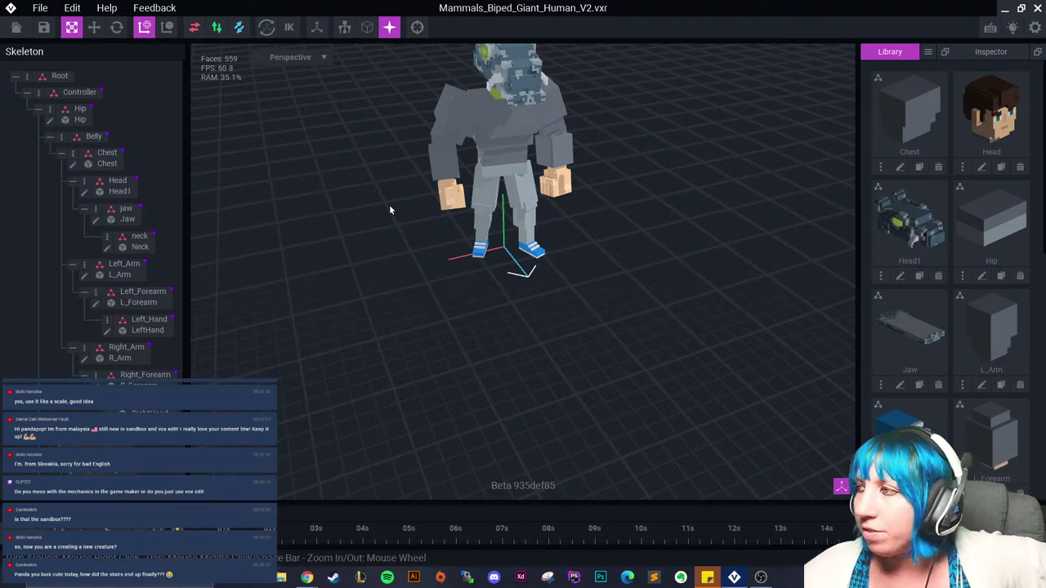
Step: Examine the giant's head, neck and chest on the rig from above and from the side
{"action": "right_click_drag", "start_coordinate": [351, 164], "coordinate": [449, 164]}
{"action": "scroll", "coordinate": [449, 164], "scroll_direction": "up", "scroll_amount": 5}
{"action": "middle_click_drag", "start_coordinate": [482, 90], "coordinate": [441, 171]}
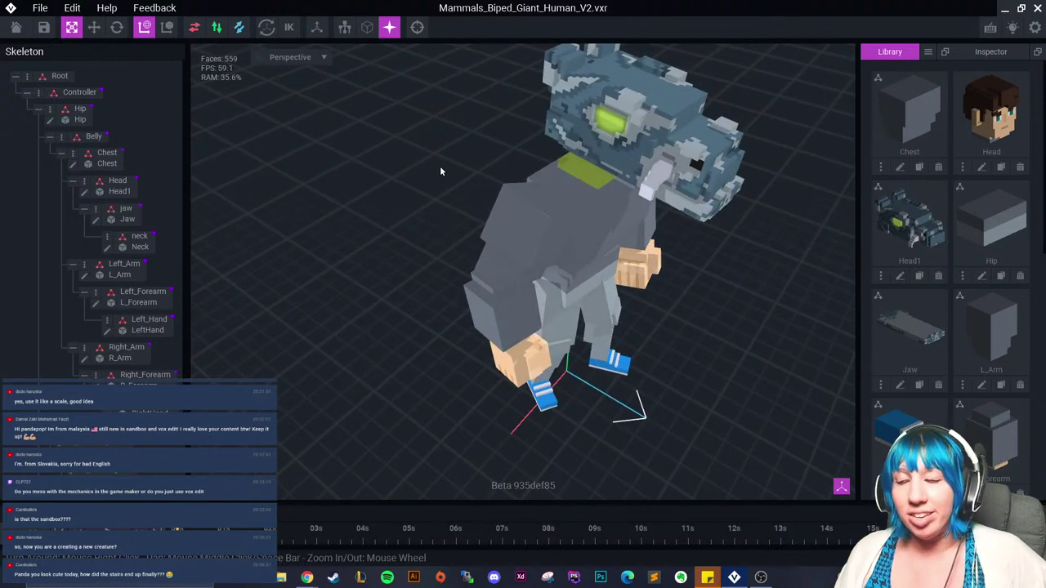
{"action": "left_click", "coordinate": [617, 185]}
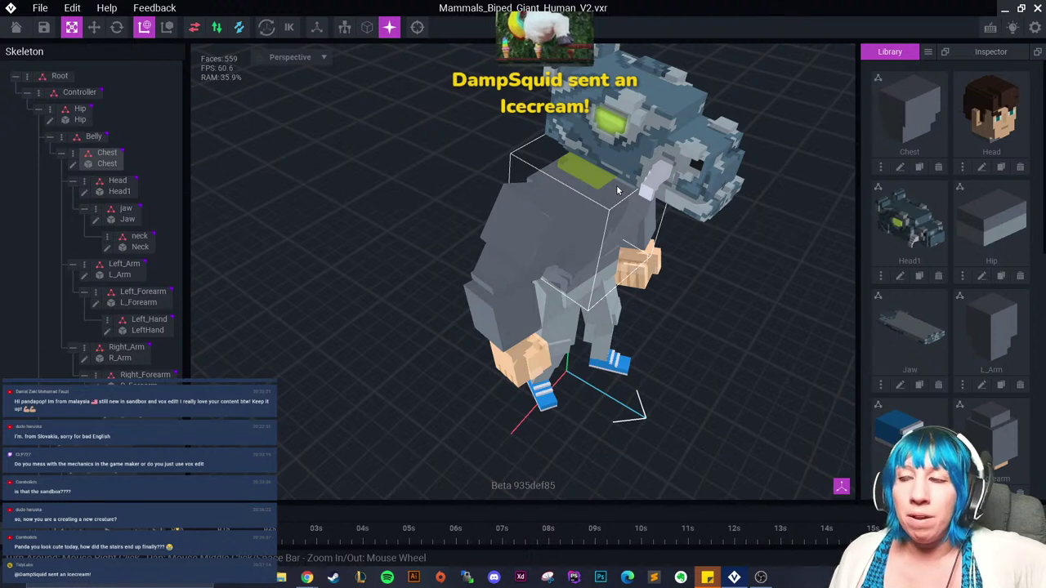
{"action": "left_click", "coordinate": [248, 171]}
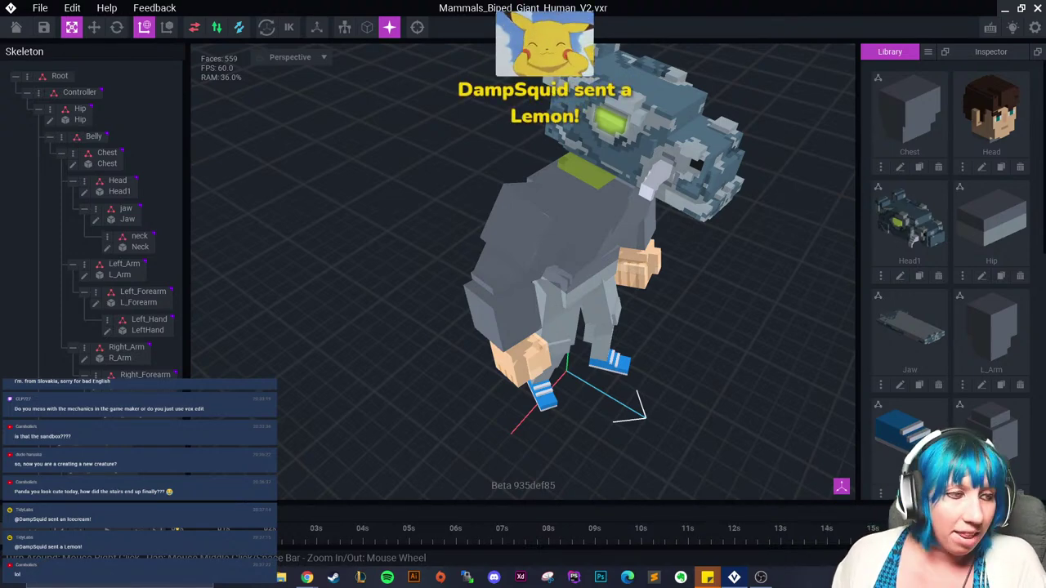
{"action": "scroll", "coordinate": [692, 143], "scroll_direction": "up", "scroll_amount": 2}
{"action": "right_click_drag", "start_coordinate": [570, 191], "coordinate": [458, 238]}
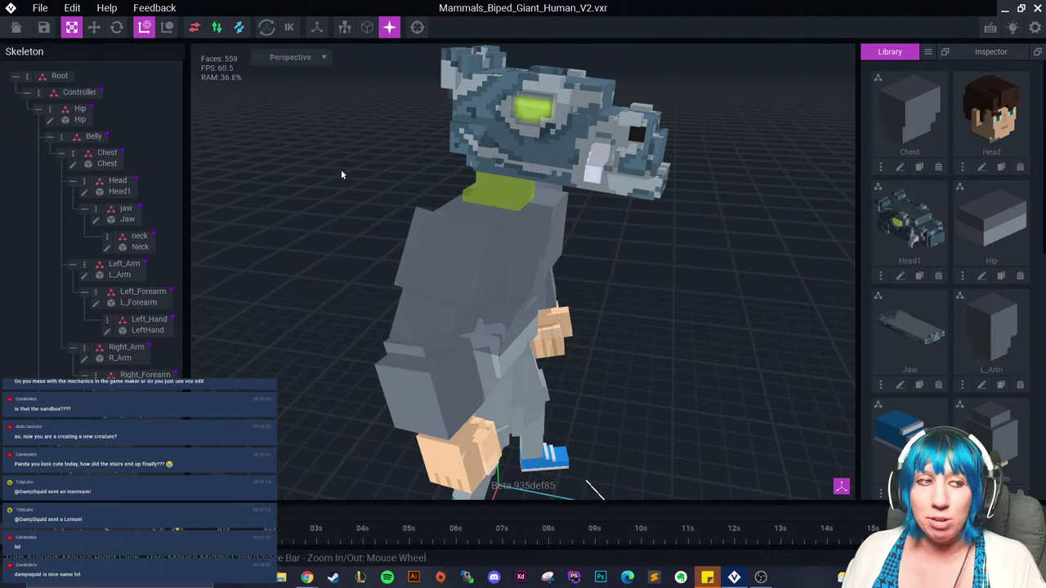
Step: Open the neck for editing, bucket-fill its main green and beige areas with grey #96A4AE, and pick slate blue #4E6C81
{"action": "left_click", "coordinate": [512, 186]}
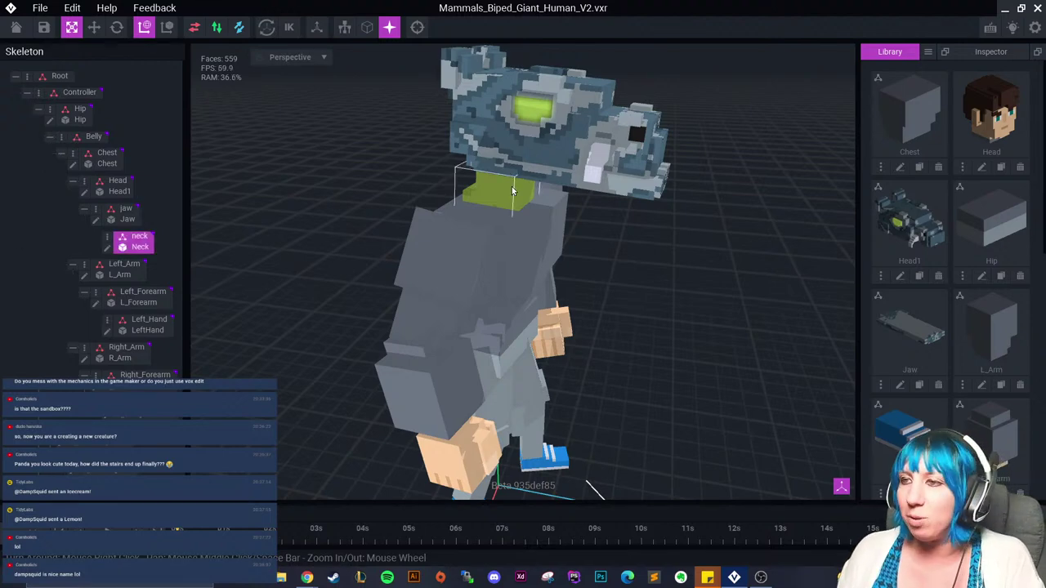
{"action": "left_click", "coordinate": [106, 247]}
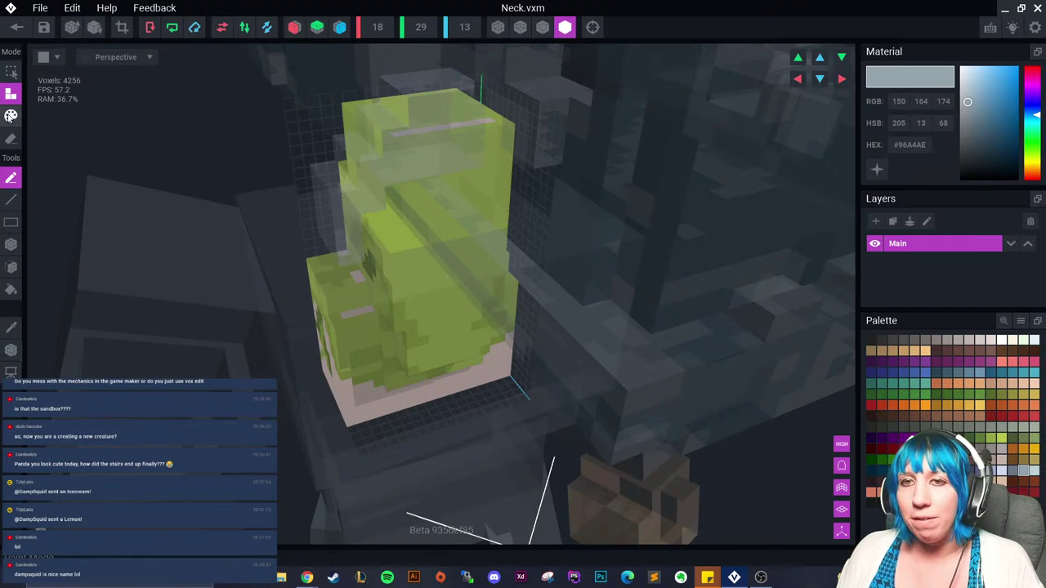
{"action": "left_click", "coordinate": [11, 115]}
{"action": "left_click", "coordinate": [11, 289]}
{"action": "left_click", "coordinate": [409, 249]}
{"action": "mouse_move", "coordinate": [410, 249]}
{"action": "right_mouse_down"}
{"action": "mouse_move", "coordinate": [393, 281]}
{"action": "mouse_move", "coordinate": [292, 303]}
{"action": "right_mouse_up"}
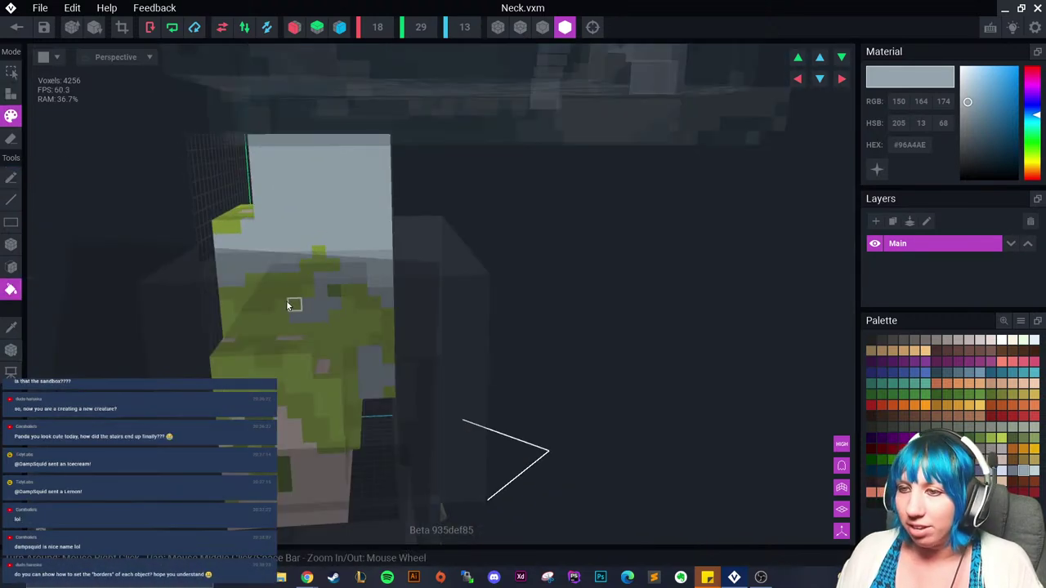
{"action": "right_click_drag", "start_coordinate": [327, 343], "coordinate": [399, 440]}
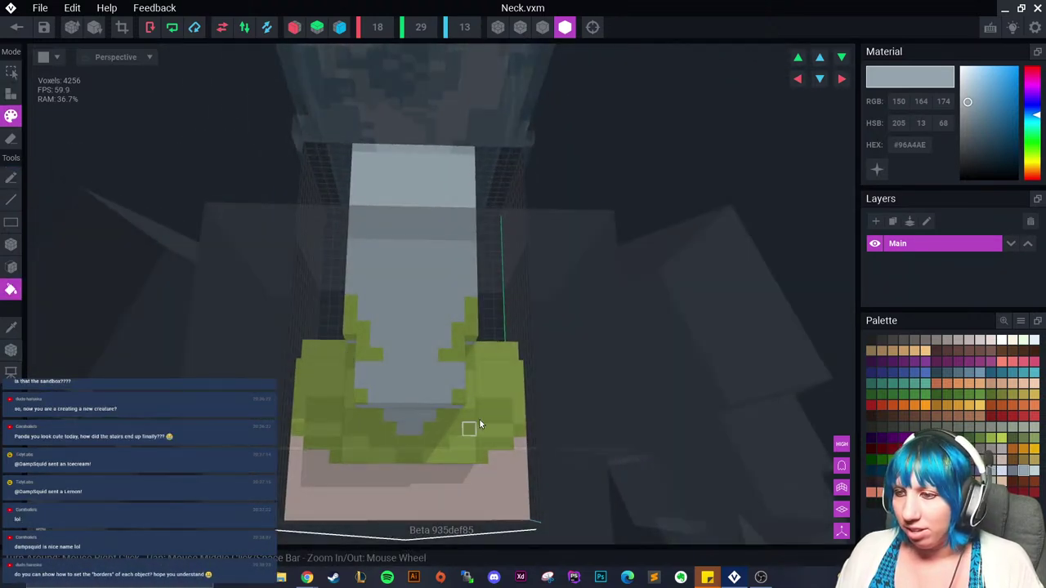
{"action": "right_click_drag", "start_coordinate": [478, 418], "coordinate": [539, 294]}
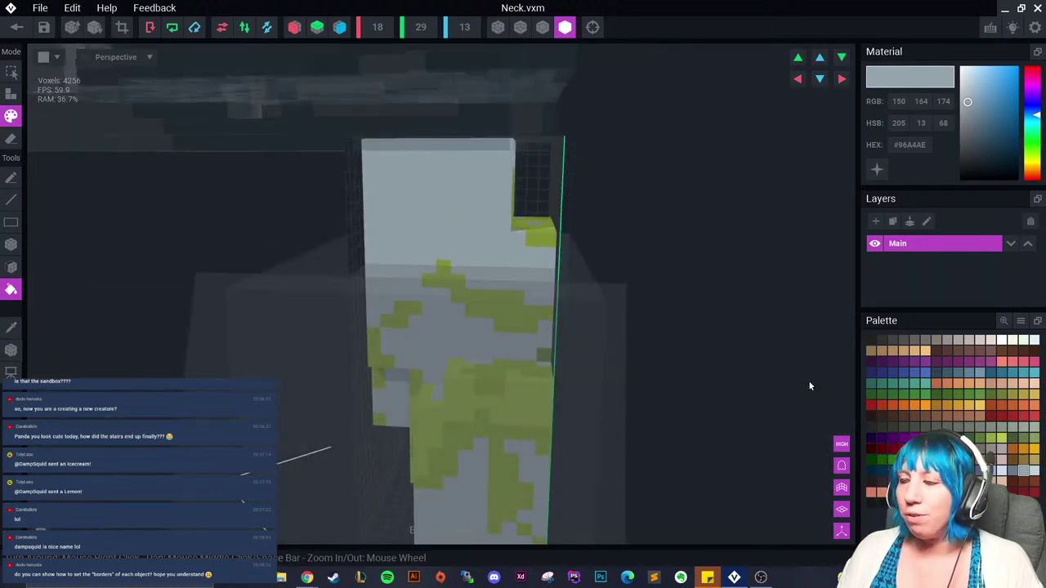
{"action": "left_click", "coordinate": [958, 371]}
{"action": "right_click_drag", "start_coordinate": [654, 302], "coordinate": [470, 297]}
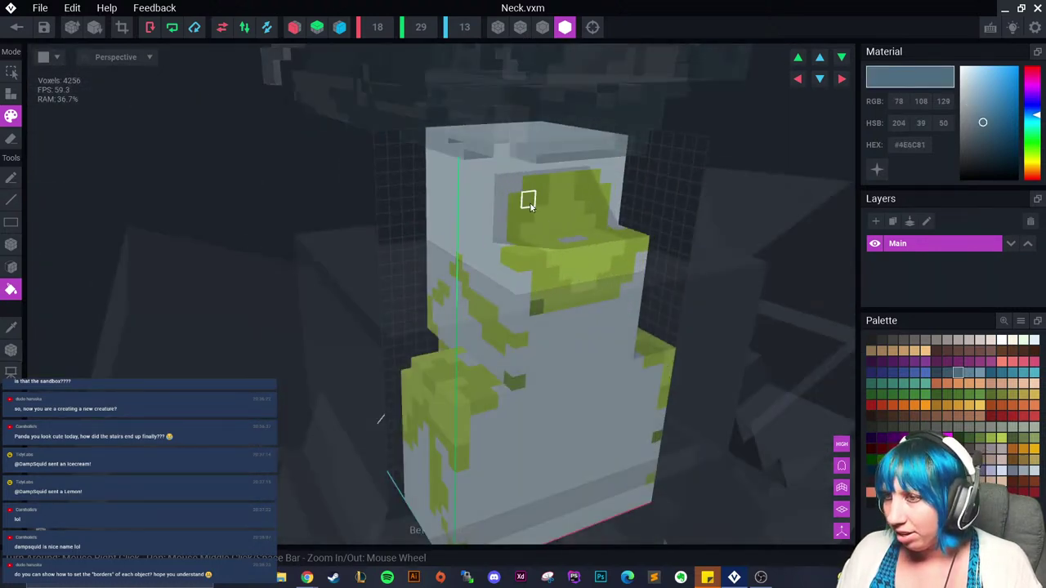
{"action": "left_click", "coordinate": [564, 210]}
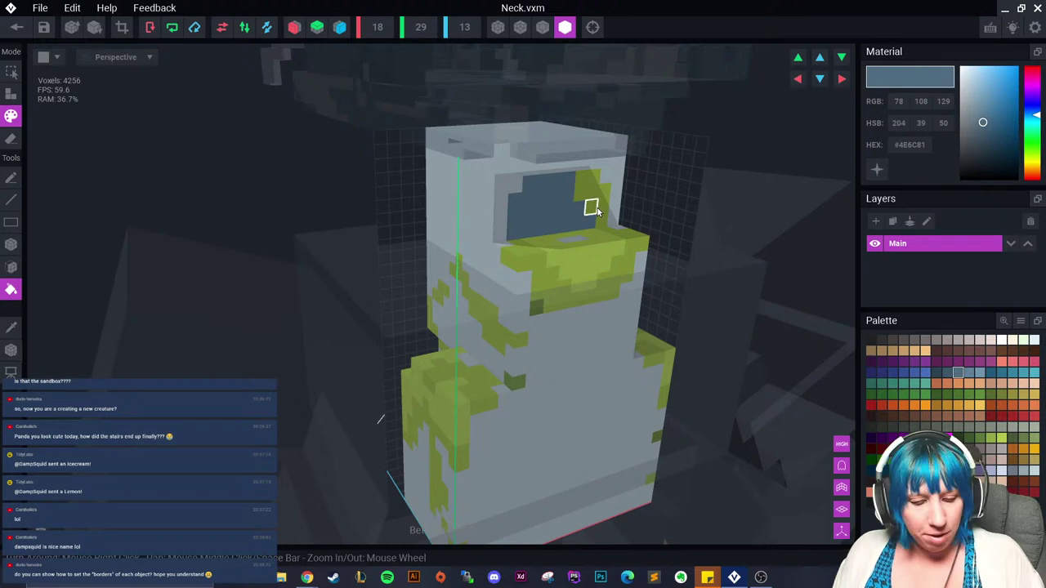
{"action": "key", "text": "ctrl+z"}
{"action": "key", "text": "ctrl+z"}
Step: Recolour the centre of the neck's upper recess and its ledge, including the leftover grey spot, with slate blue #4E6C81
{"action": "left_click", "coordinate": [557, 226]}
{"action": "right_click_drag", "start_coordinate": [558, 229], "coordinate": [556, 263]}
{"action": "left_click", "coordinate": [557, 260]}
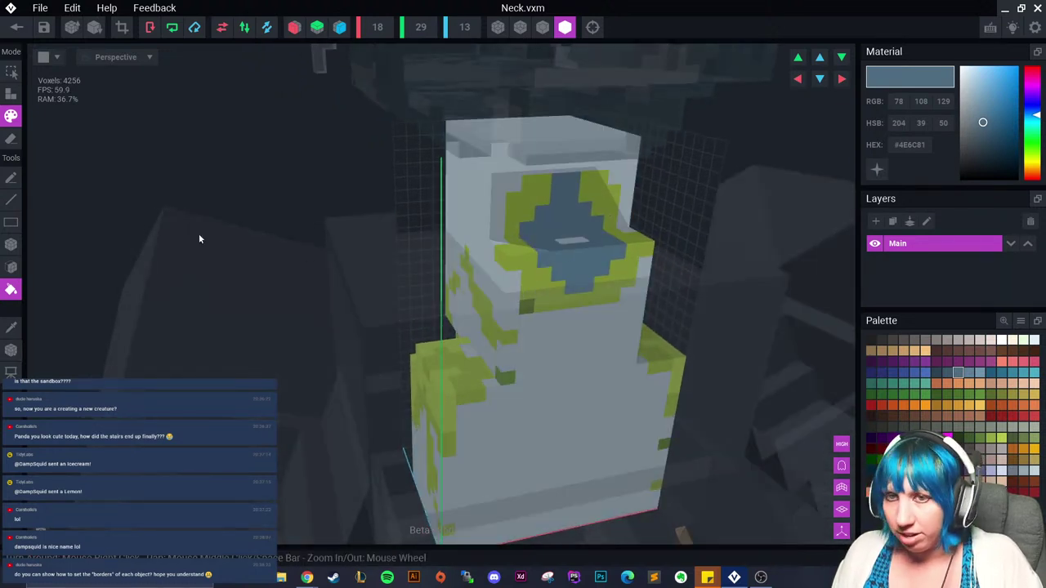
{"action": "left_click", "coordinate": [11, 243]}
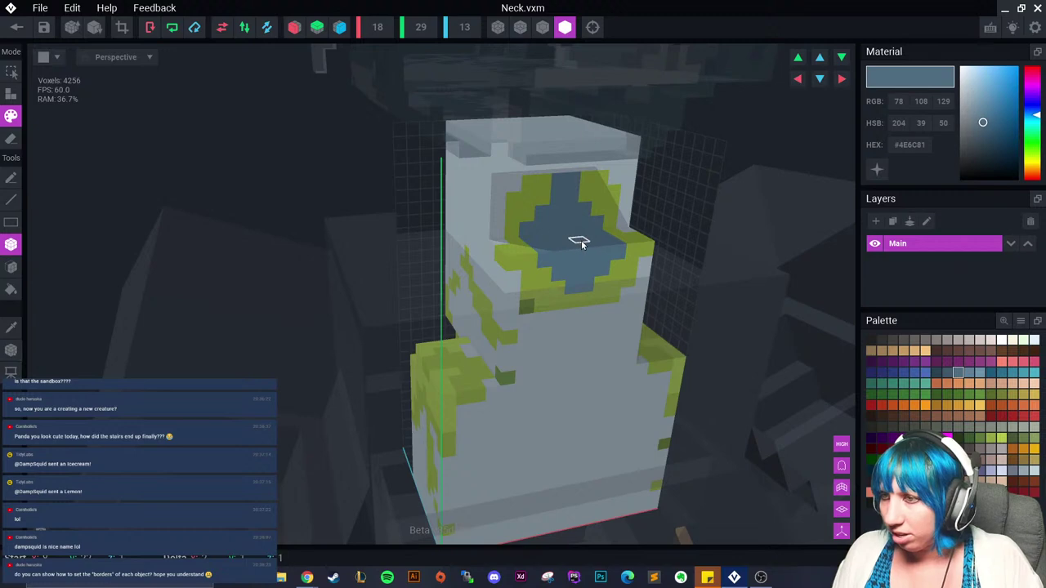
Step: Recolour green patches on the neck's side and lower steps with #4E6C81 using the Face tool, save the neck and return to the rig
{"action": "mouse_move", "coordinate": [572, 238]}
{"action": "right_mouse_down"}
{"action": "mouse_move", "coordinate": [496, 285]}
{"action": "mouse_move", "coordinate": [324, 334]}
{"action": "mouse_move", "coordinate": [372, 343]}
{"action": "mouse_move", "coordinate": [409, 329]}
{"action": "mouse_move", "coordinate": [331, 399]}
{"action": "right_mouse_up"}
{"action": "left_click", "coordinate": [11, 267]}
{"action": "left_click", "coordinate": [453, 212]}
{"action": "left_click", "coordinate": [317, 222]}
{"action": "left_click", "coordinate": [396, 313]}
{"action": "left_click", "coordinate": [330, 388]}
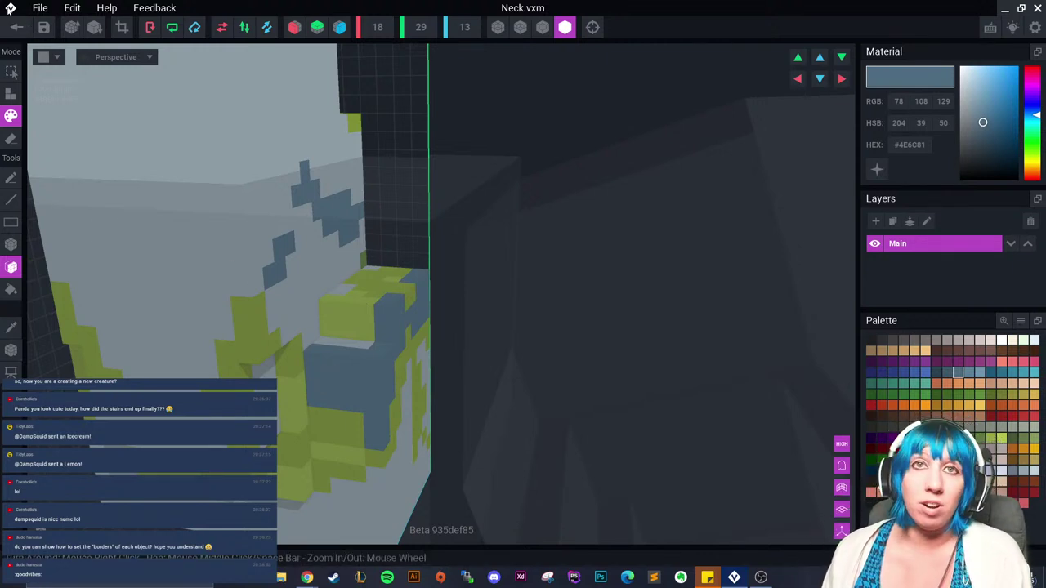
{"action": "left_click", "coordinate": [17, 28]}
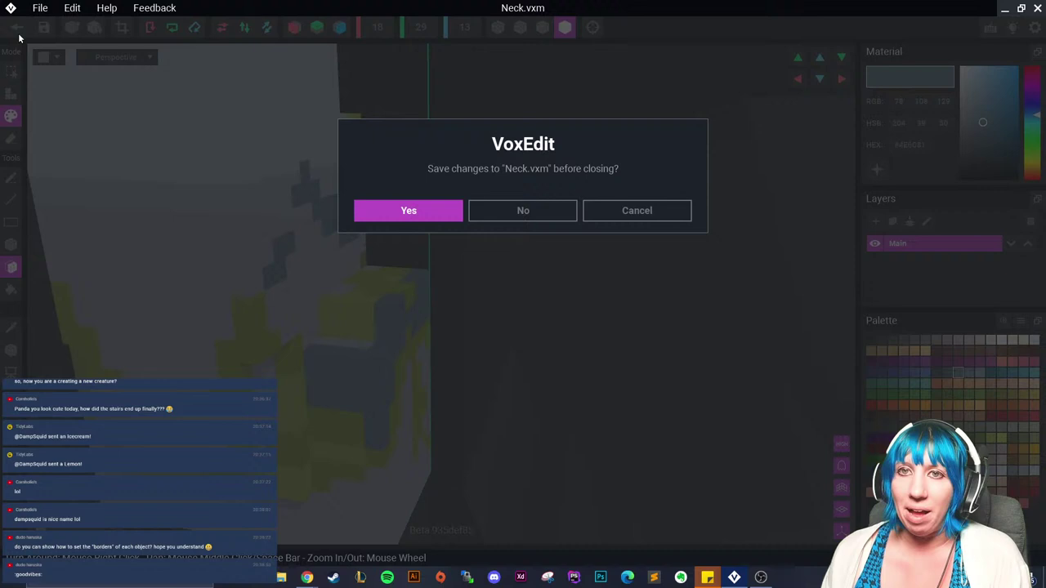
{"action": "left_click", "coordinate": [389, 204]}
Step: Select the giant's right upper arm and view its transform and Collides settings
{"action": "middle_click_drag", "start_coordinate": [484, 173], "coordinate": [471, 213]}
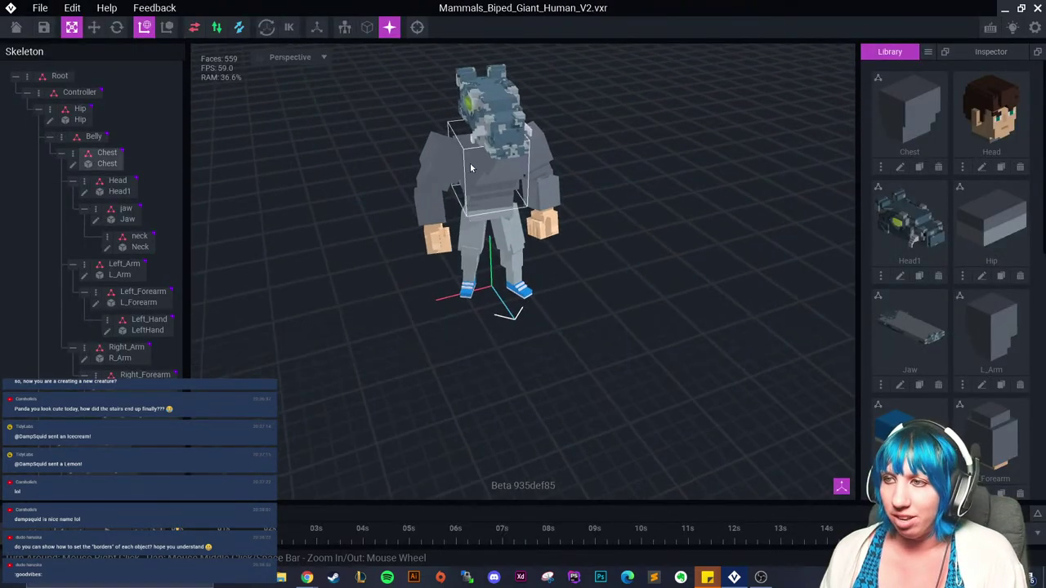
{"action": "scroll", "coordinate": [443, 178], "scroll_direction": "up", "scroll_amount": 4}
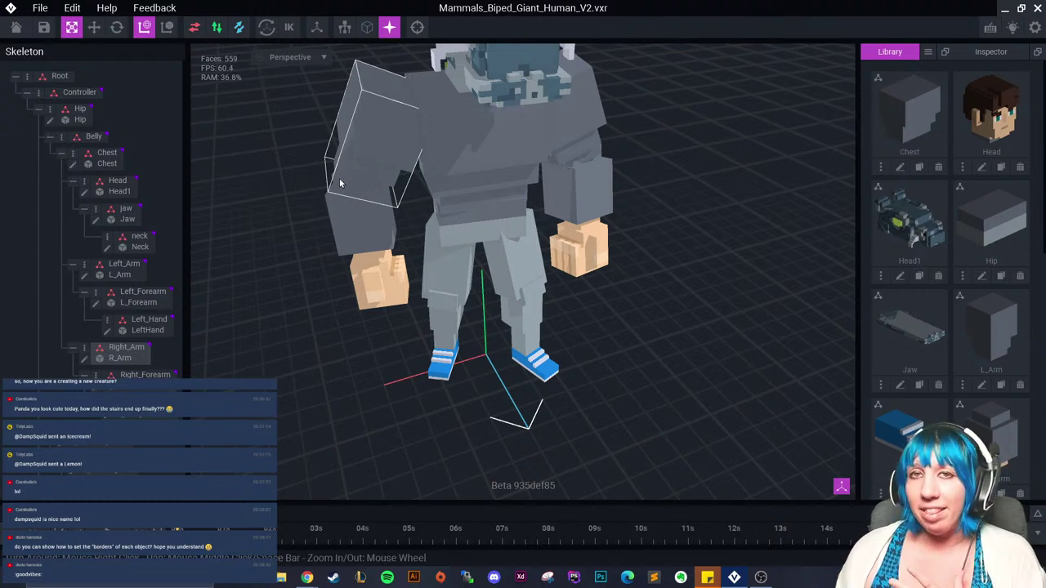
{"action": "left_click", "coordinate": [365, 154]}
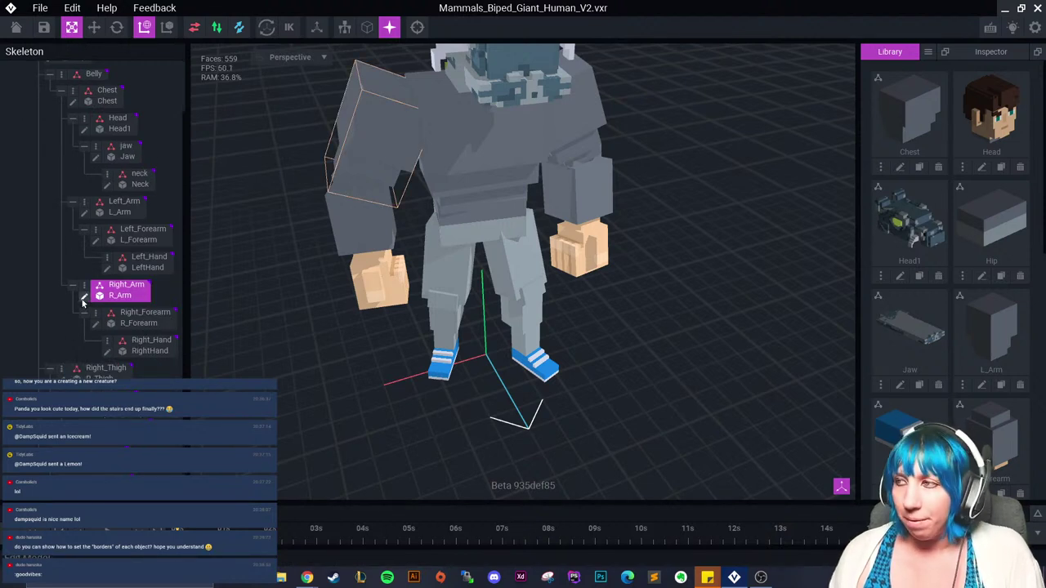
{"action": "left_click", "coordinate": [976, 55]}
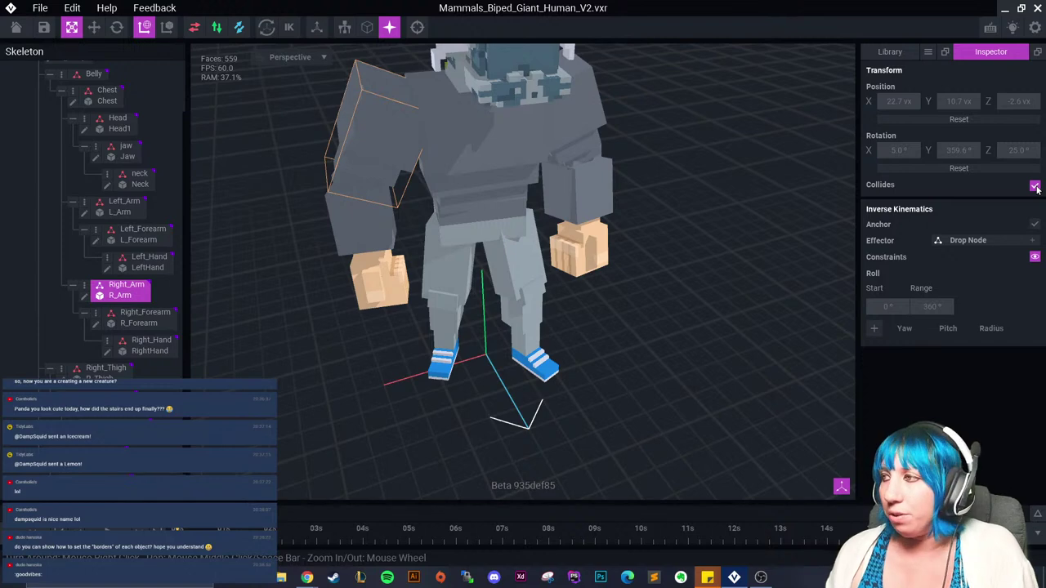
{"action": "left_click", "coordinate": [655, 241]}
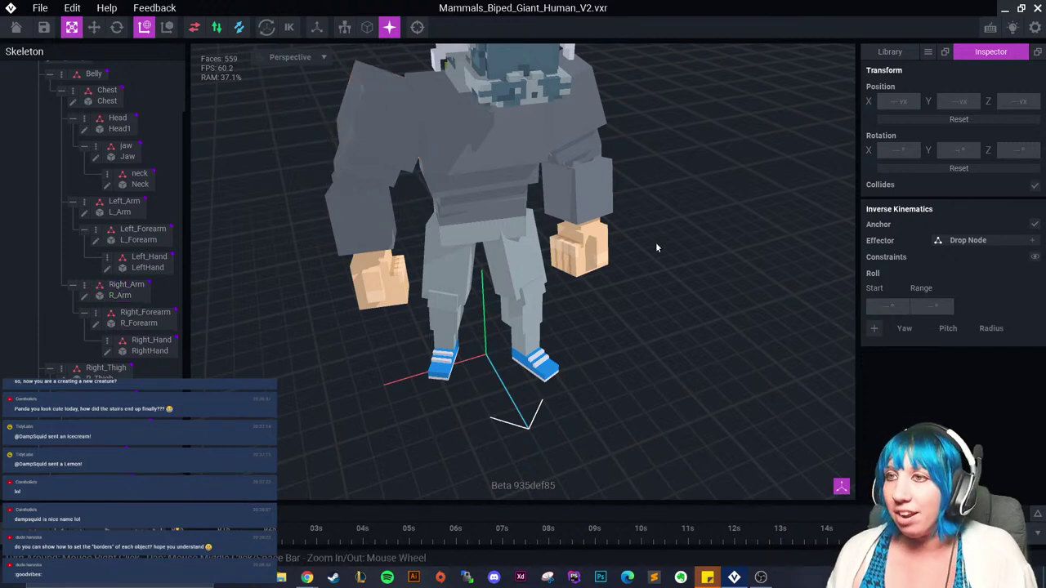
Step: Save the giant human project and close it, returning to the recent files overview
{"action": "left_click", "coordinate": [17, 27]}
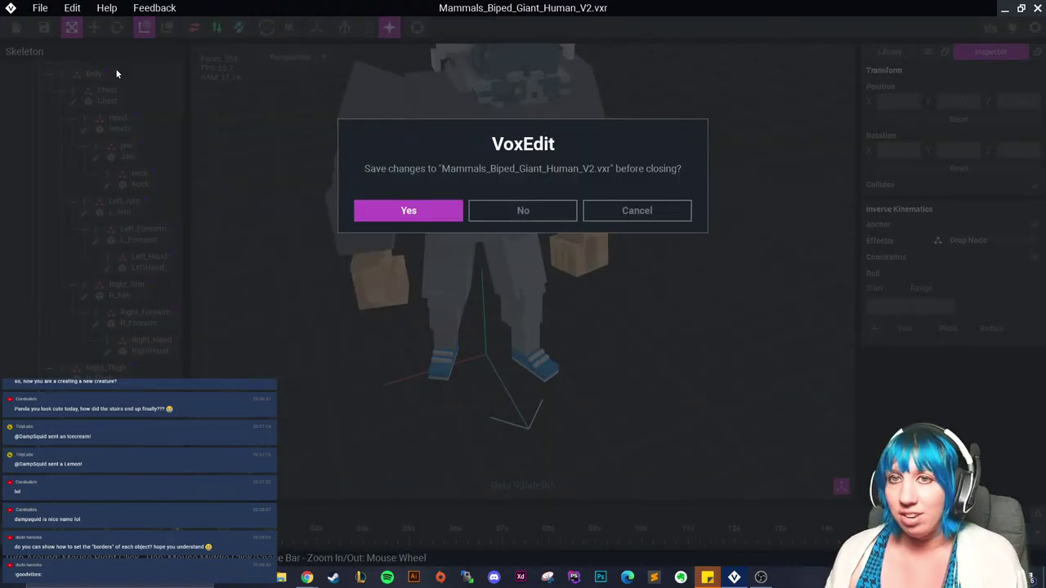
{"action": "left_click", "coordinate": [393, 216]}
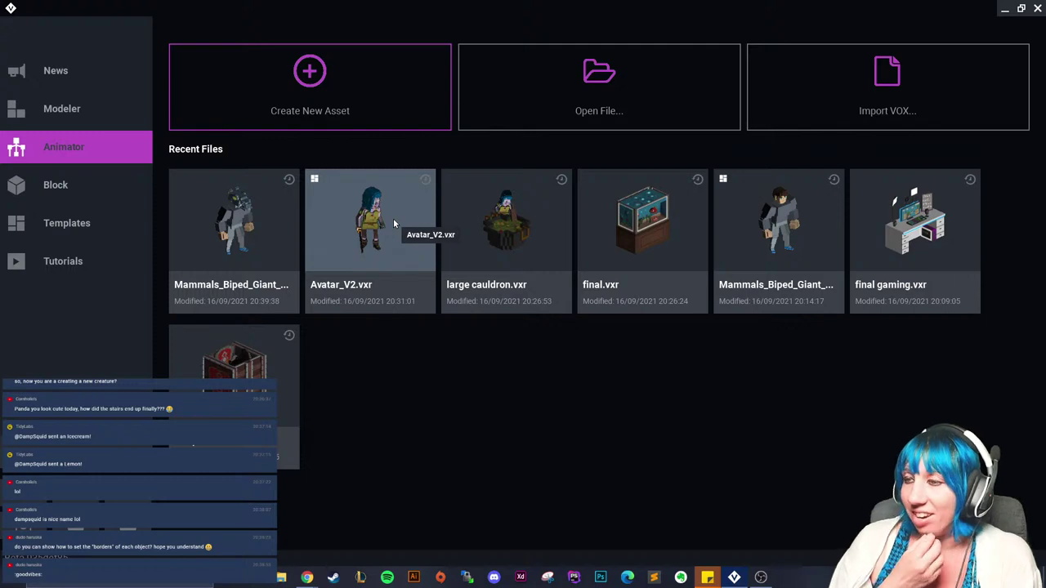
Step: Open the aquarium project final.vxr, look at the tank's outline up close, and save and close the project
{"action": "left_click", "coordinate": [643, 224]}
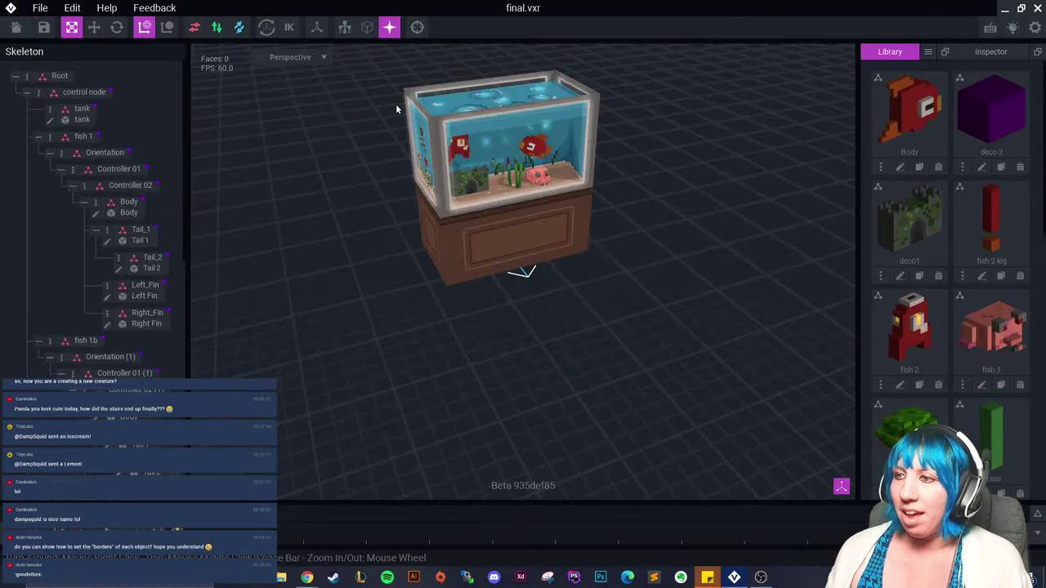
{"action": "scroll", "coordinate": [474, 159], "scroll_direction": "up", "scroll_amount": 6}
{"action": "middle_click_drag", "start_coordinate": [474, 159], "coordinate": [486, 233]}
{"action": "scroll", "coordinate": [484, 120], "scroll_direction": "down", "scroll_amount": 1}
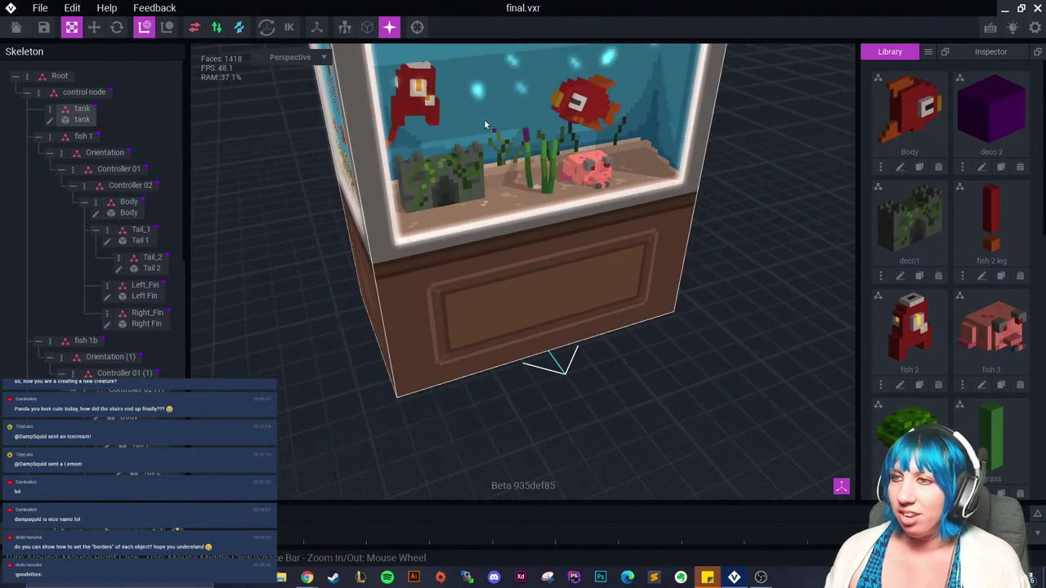
{"action": "left_click", "coordinate": [20, 27]}
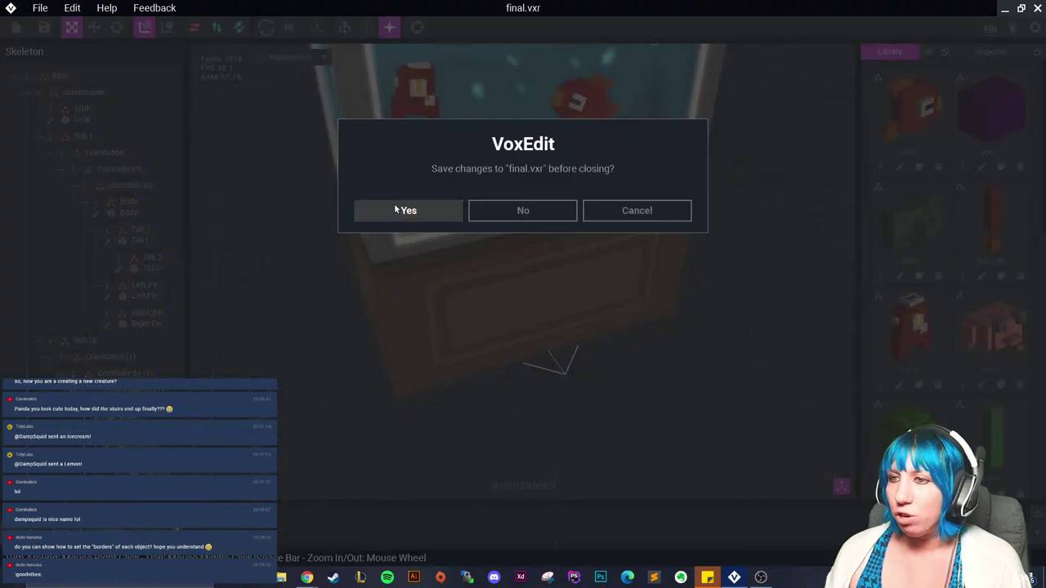
{"action": "left_click", "coordinate": [394, 207]}
{"action": "left_click", "coordinate": [254, 214]}
{"action": "left_click", "coordinate": [18, 27]}
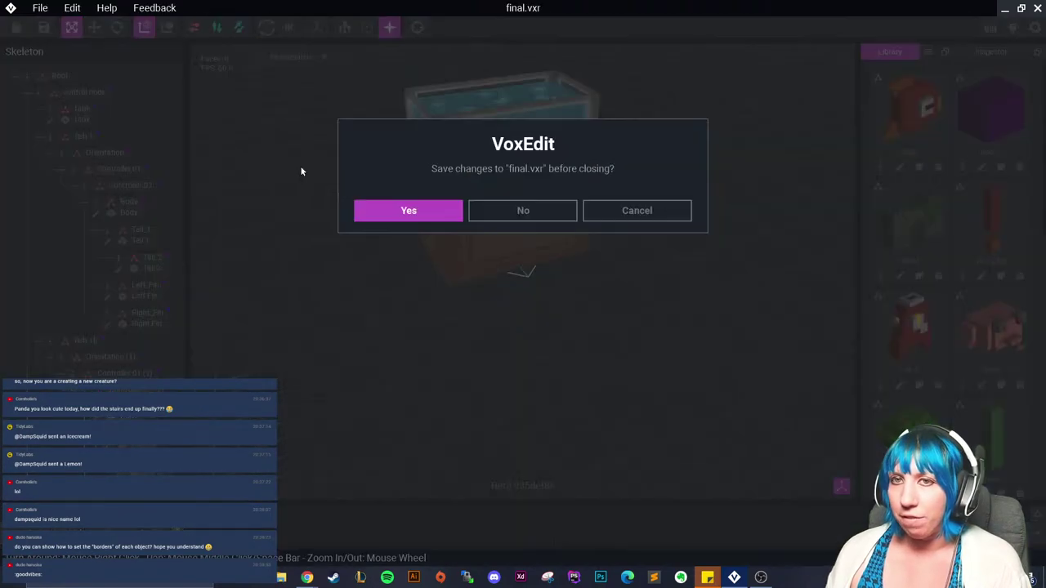
{"action": "left_click", "coordinate": [396, 211]}
Step: Open Mammals_Biped_Giant_Human_V2.vxr from the recent files, view the character, and save and close it
{"action": "left_click", "coordinate": [364, 228]}
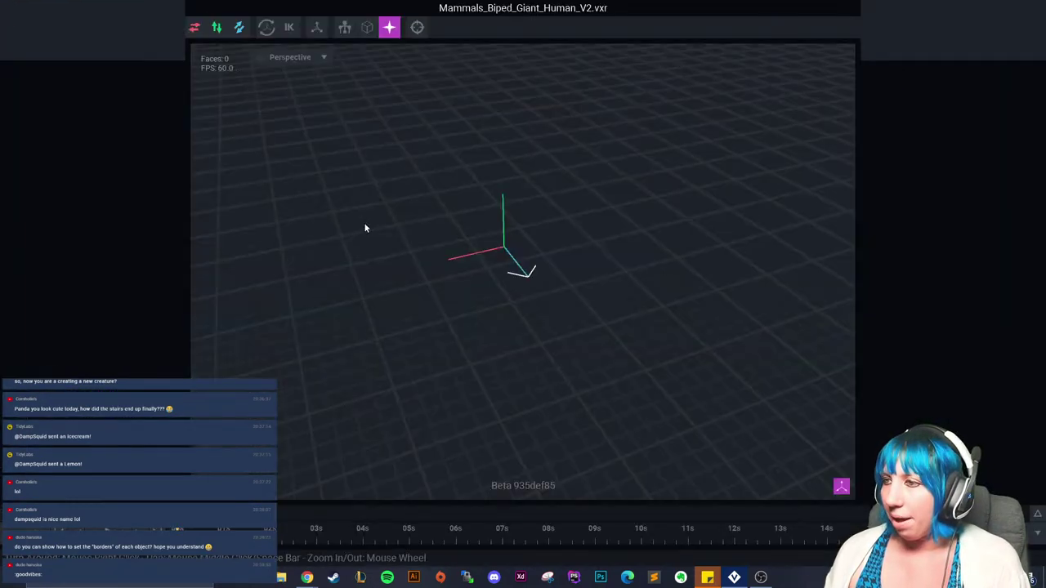
{"action": "scroll", "coordinate": [475, 126], "scroll_direction": "up", "scroll_amount": 3}
{"action": "scroll", "coordinate": [475, 126], "scroll_direction": "down", "scroll_amount": 3}
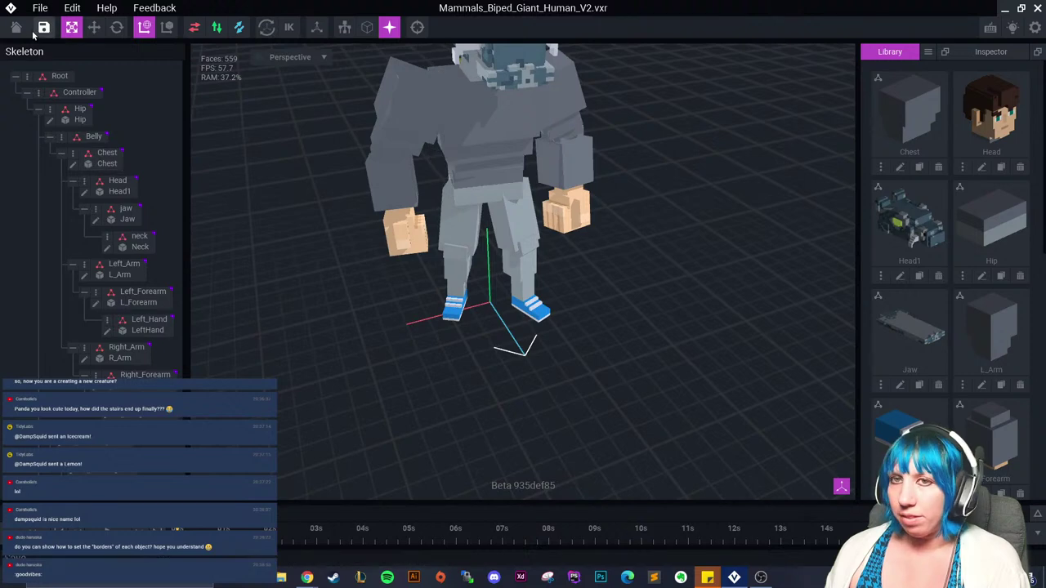
{"action": "left_click", "coordinate": [16, 26]}
{"action": "left_click", "coordinate": [373, 211]}
Step: Open large cauldron.vxr and examine the cauldron's bounding box from several angles
{"action": "left_click", "coordinate": [651, 222]}
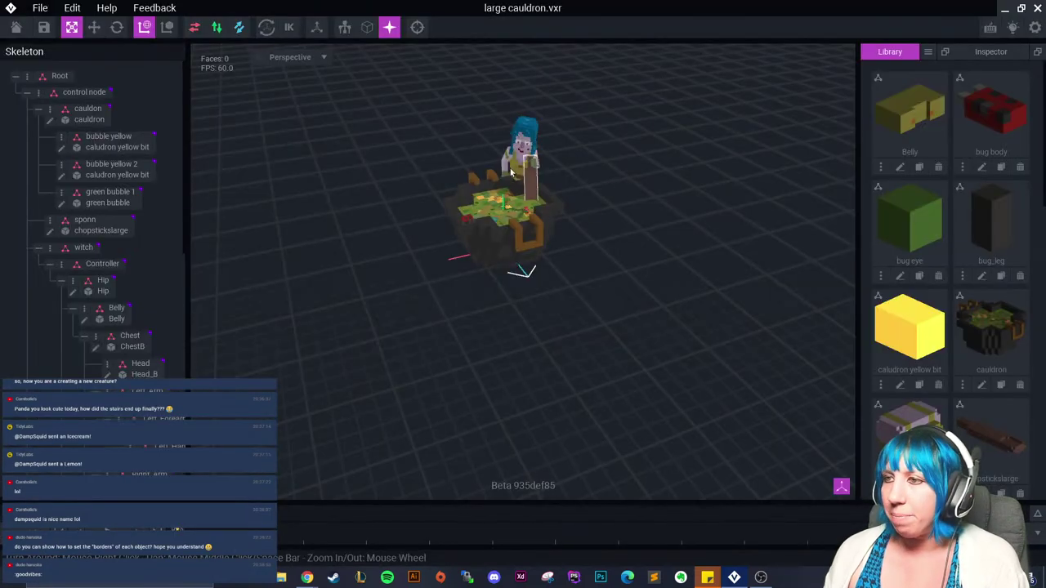
{"action": "left_click", "coordinate": [524, 217]}
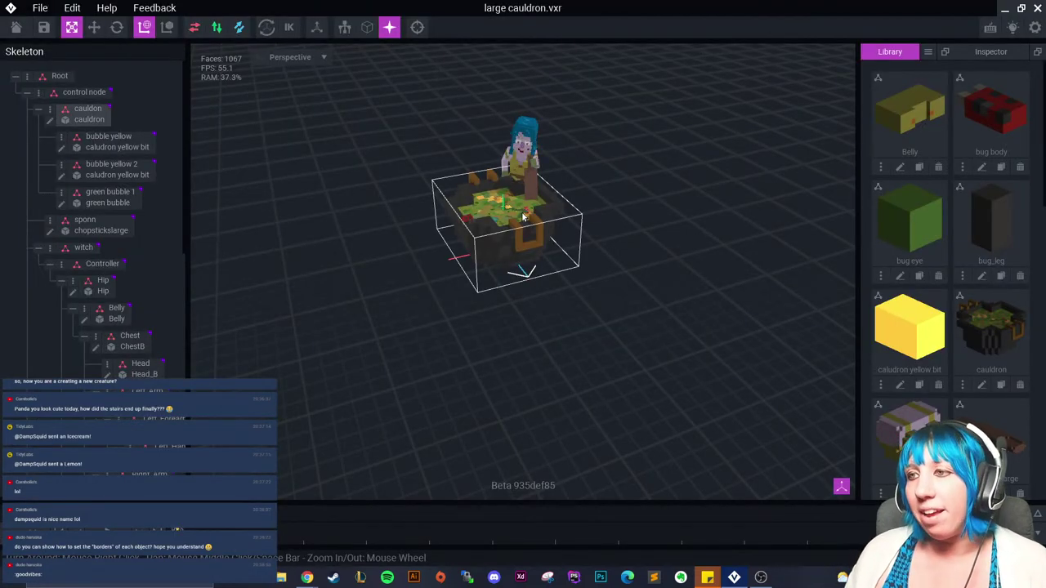
{"action": "right_click_drag", "start_coordinate": [524, 217], "coordinate": [510, 218]}
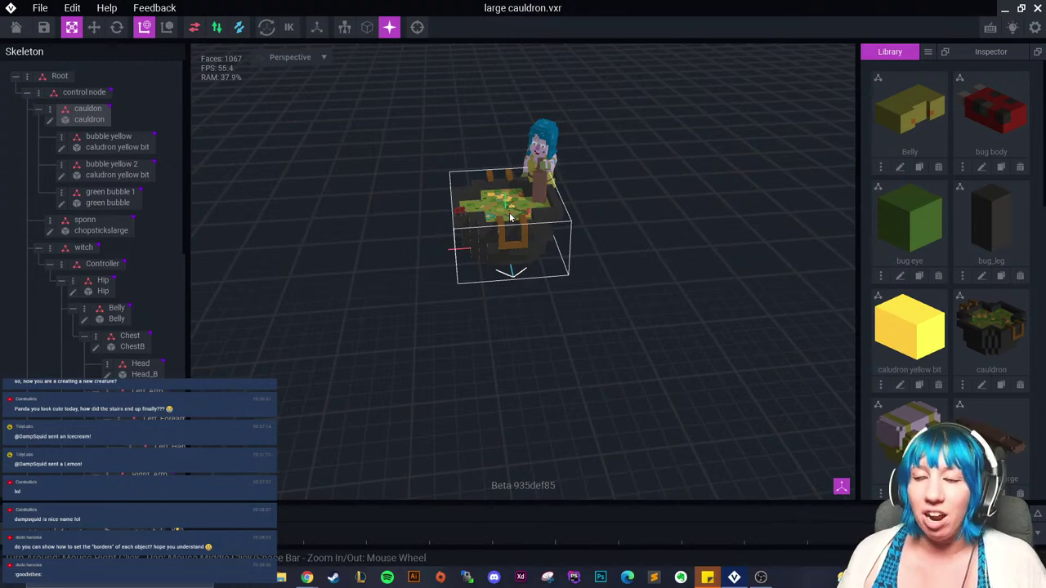
{"action": "scroll", "coordinate": [509, 214], "scroll_direction": "up", "scroll_amount": 5}
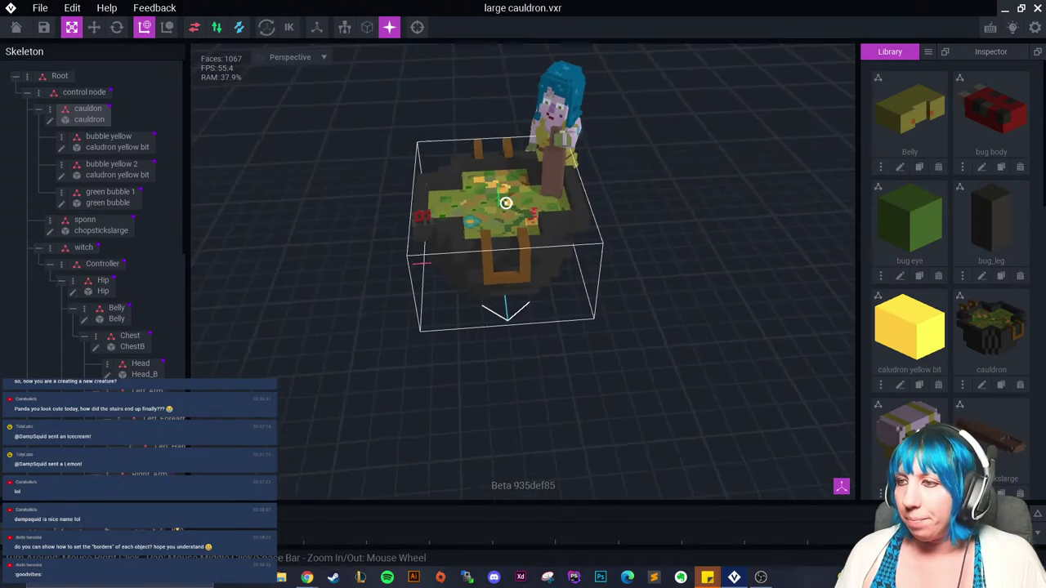
{"action": "right_click_drag", "start_coordinate": [506, 202], "coordinate": [523, 204]}
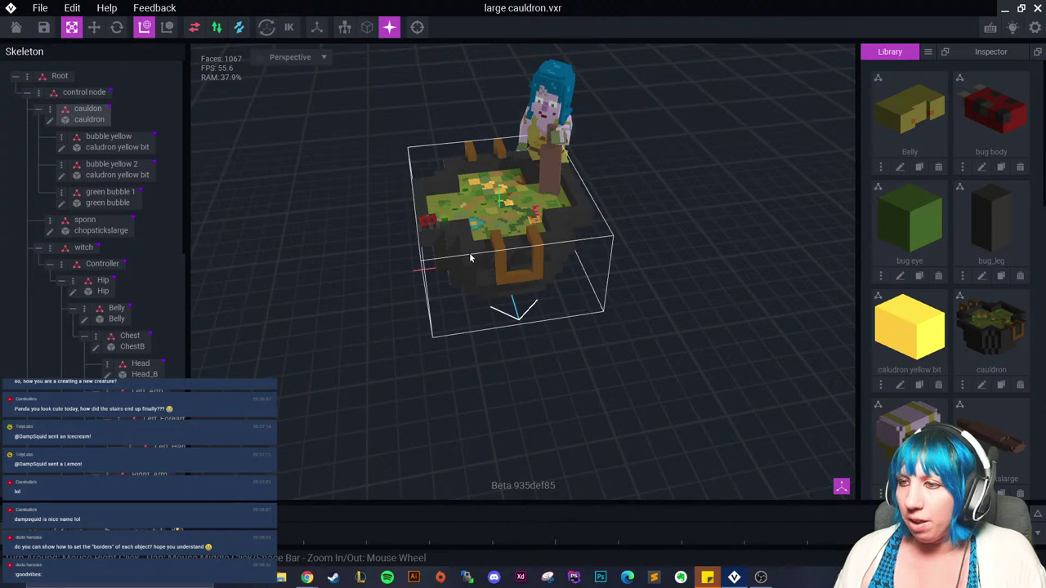
{"action": "right_click_drag", "start_coordinate": [470, 258], "coordinate": [490, 245]}
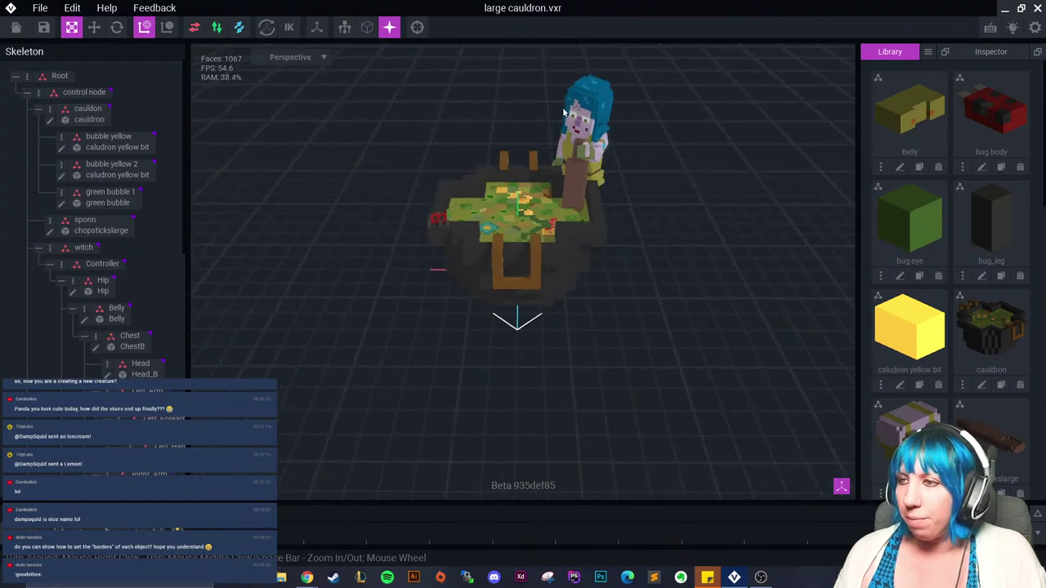
Step: Inspect the bounding boxes of the witch's head, spoon and hip, and save and close the cauldron project
{"action": "left_click", "coordinate": [604, 141]}
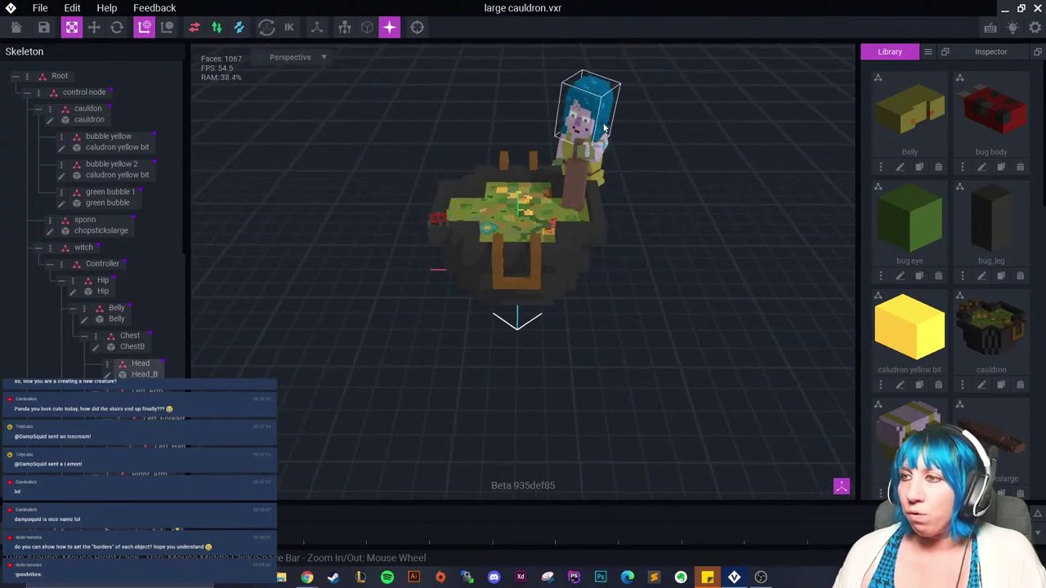
{"action": "left_click", "coordinate": [583, 111]}
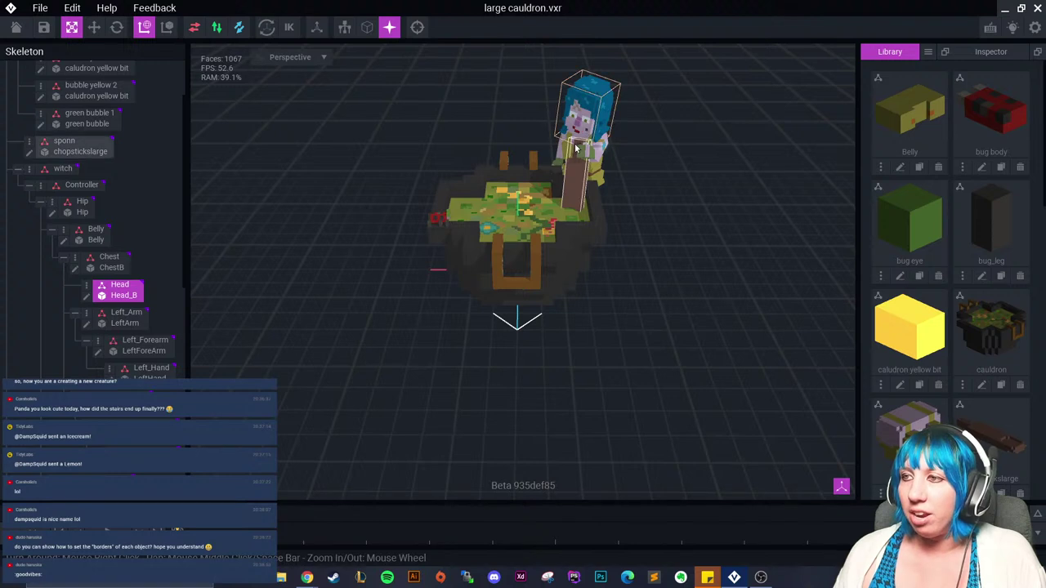
{"action": "left_click", "coordinate": [581, 156]}
{"action": "left_click", "coordinate": [602, 123]}
{"action": "left_click", "coordinate": [603, 187]}
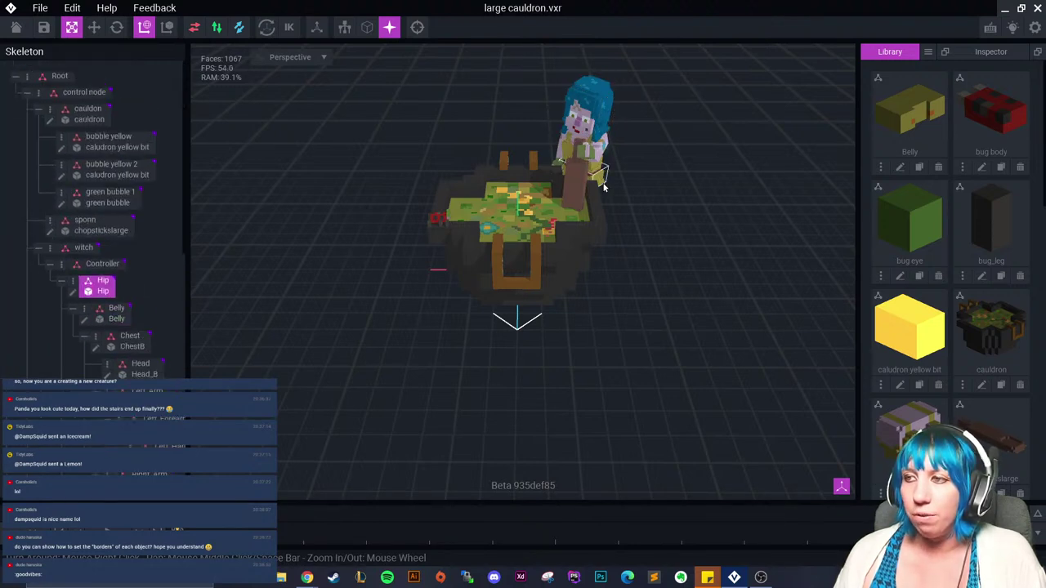
{"action": "left_click", "coordinate": [651, 196]}
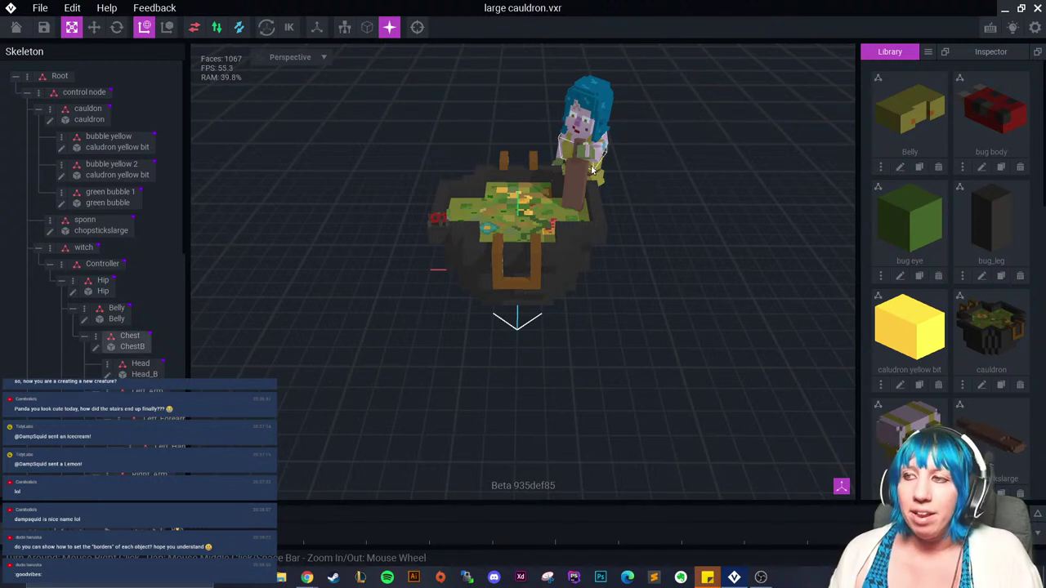
{"action": "right_click_drag", "start_coordinate": [709, 214], "coordinate": [616, 187]}
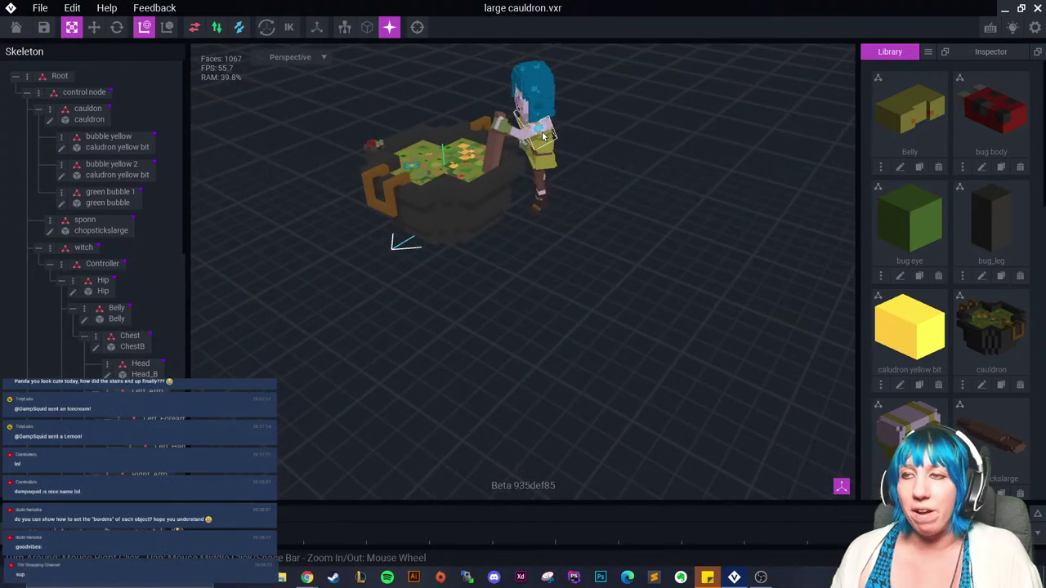
{"action": "right_click_drag", "start_coordinate": [552, 139], "coordinate": [559, 163]}
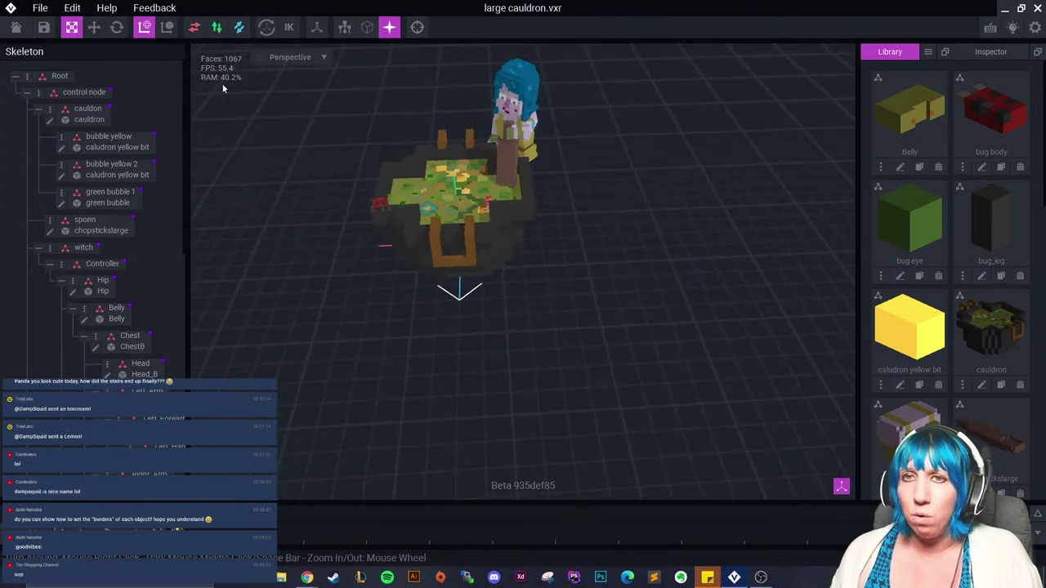
{"action": "left_click", "coordinate": [17, 28]}
{"action": "left_click", "coordinate": [363, 211]}
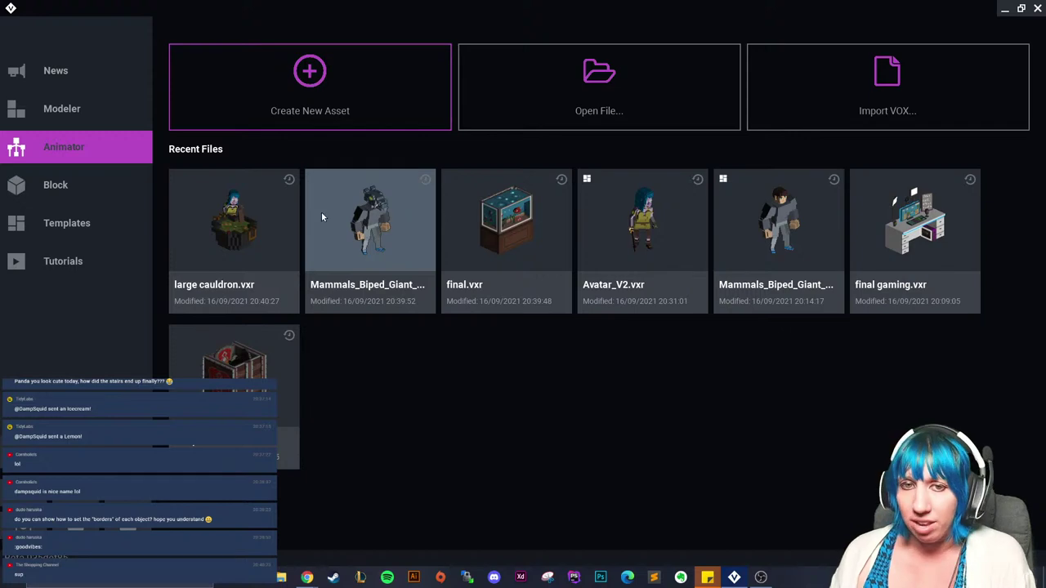
Step: Reopen the giant human project, view the right upper arm's volume in the modeler, and return to the recent files
{"action": "left_click", "coordinate": [397, 234]}
{"action": "scroll", "coordinate": [506, 154], "scroll_direction": "up", "scroll_amount": 2}
{"action": "left_click", "coordinate": [443, 86]}
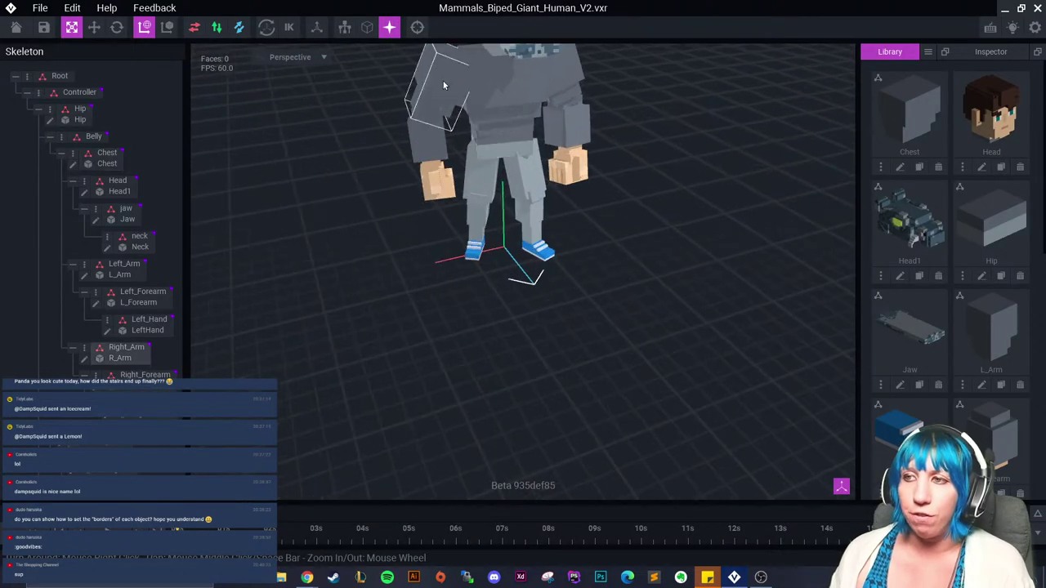
{"action": "left_click", "coordinate": [86, 299]}
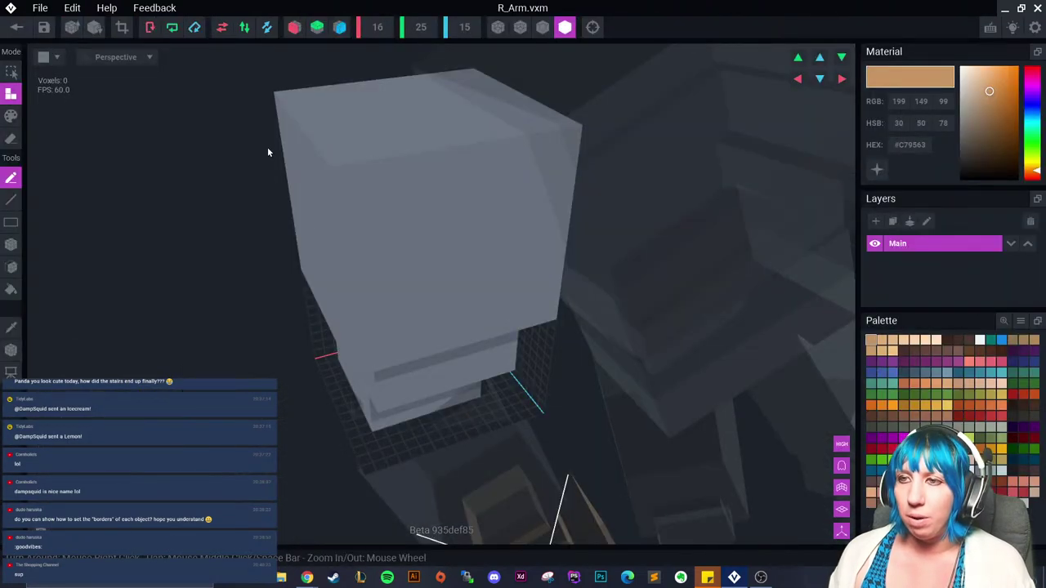
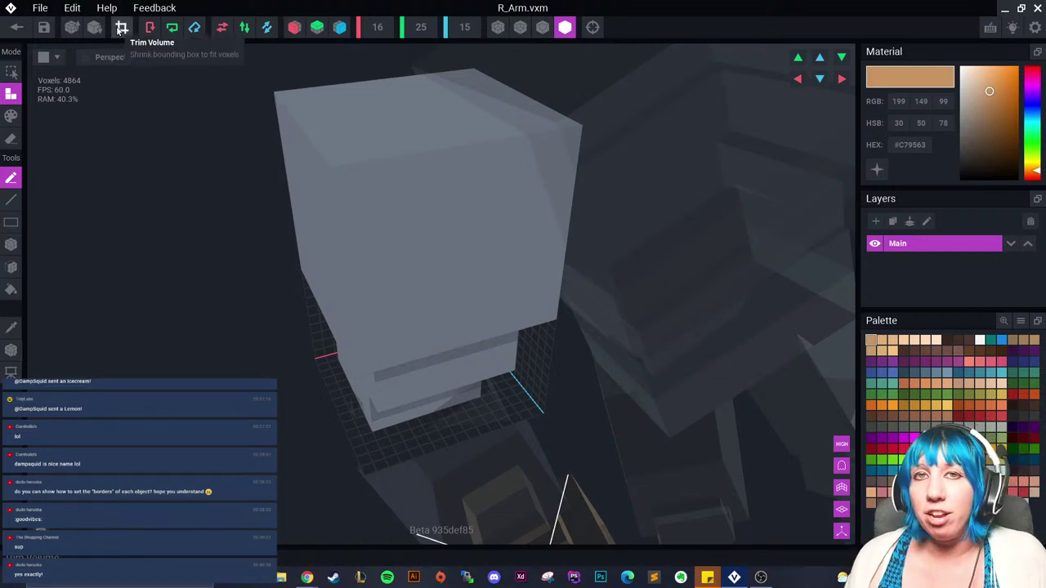
{"action": "left_click", "coordinate": [16, 27]}
{"action": "left_click", "coordinate": [392, 204]}
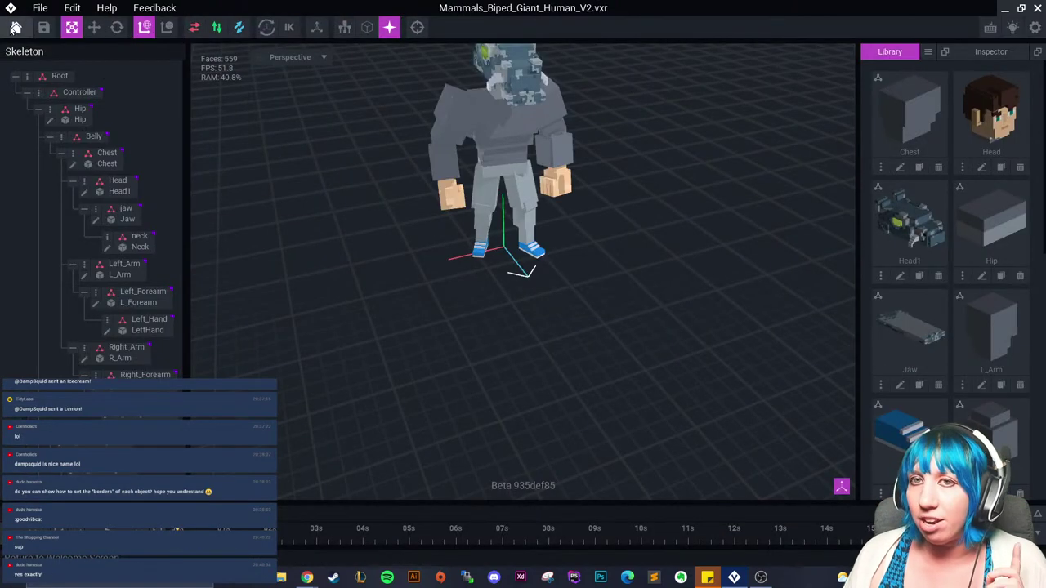
{"action": "left_click", "coordinate": [402, 219]}
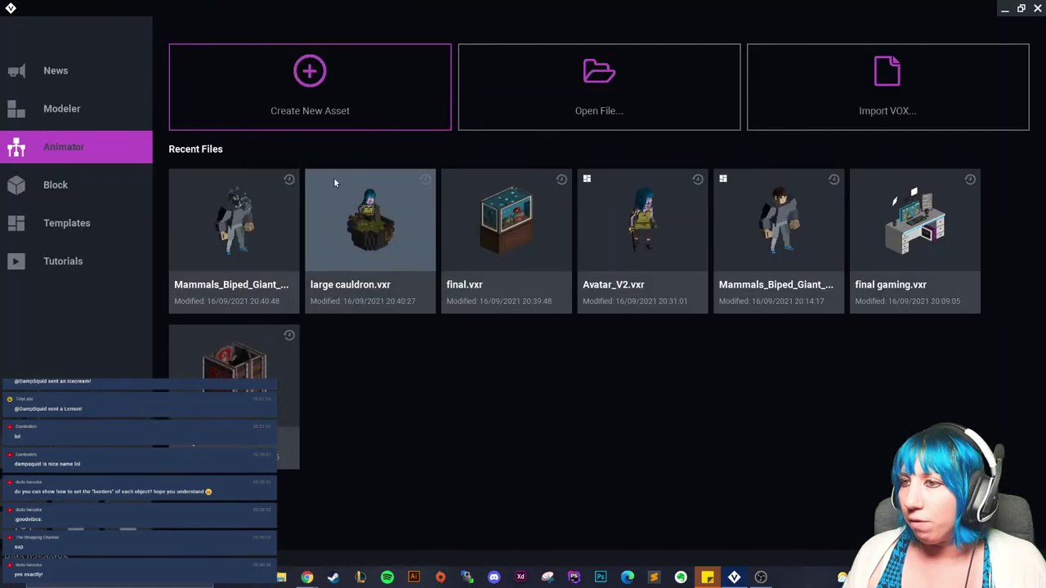
Step: Open the bed project from the bed folder in the tavern interior collection, reached through the VoxEdit folder
{"action": "left_click", "coordinate": [666, 100]}
{"action": "left_click", "coordinate": [650, 129]}
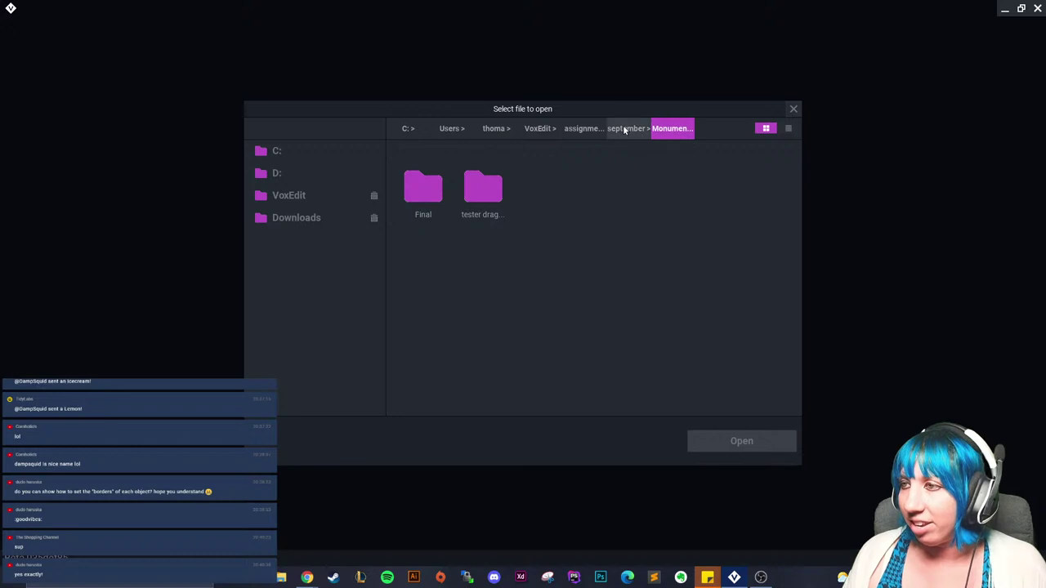
{"action": "left_click", "coordinate": [624, 130]}
{"action": "left_click", "coordinate": [556, 129]}
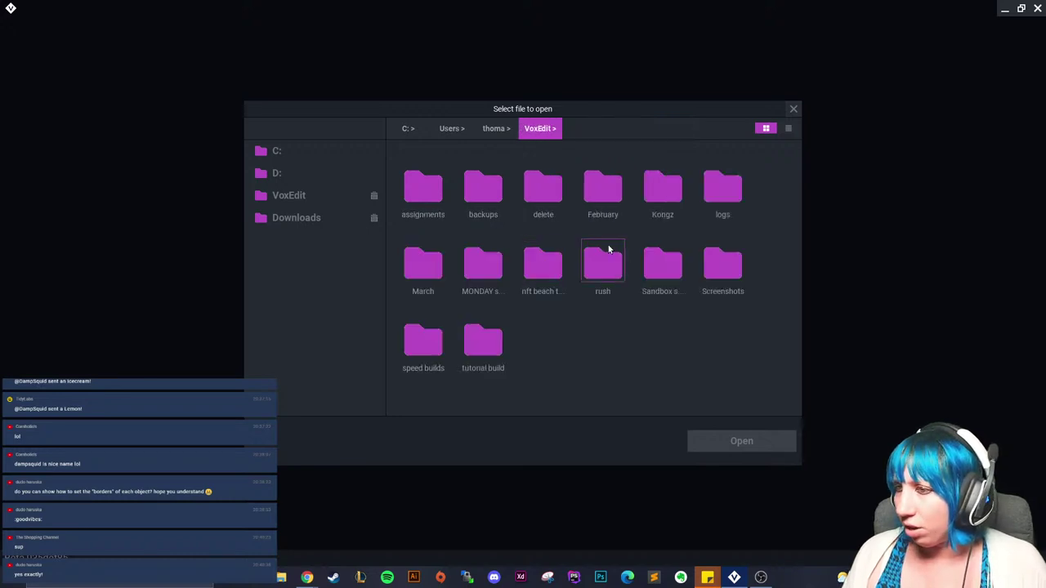
{"action": "double_click", "coordinate": [664, 269]}
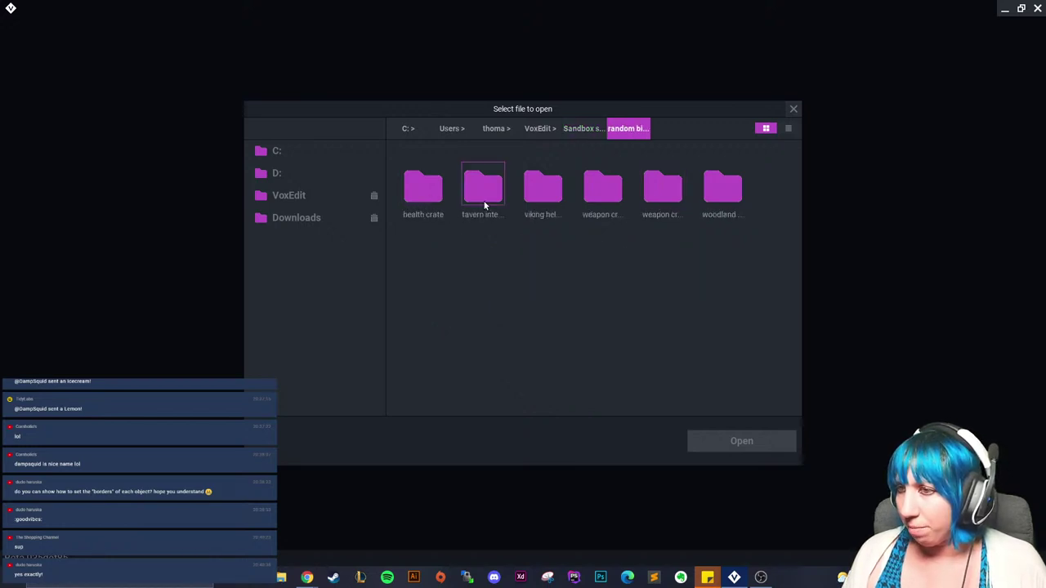
{"action": "double_click", "coordinate": [485, 206]}
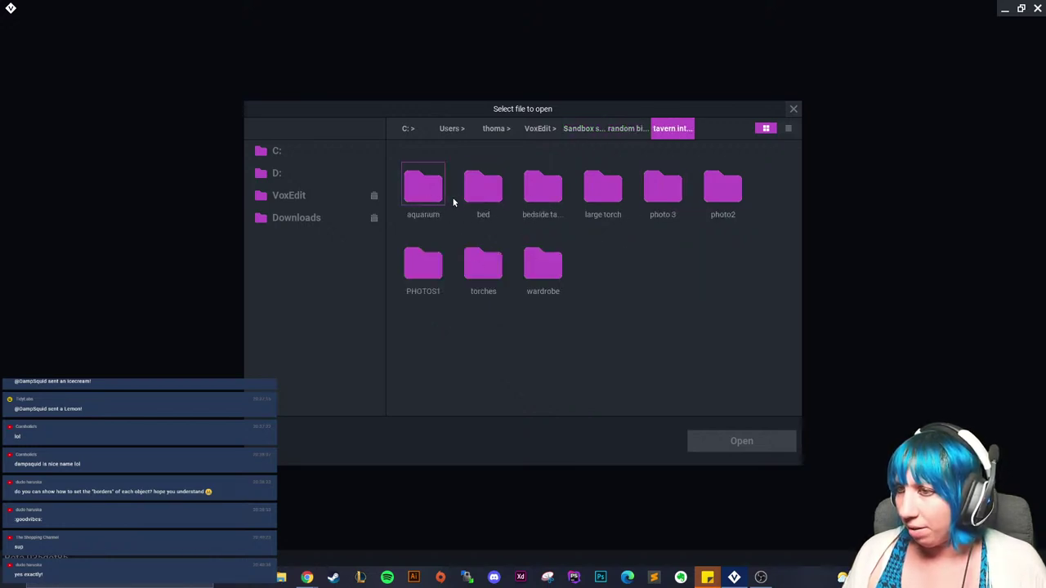
{"action": "double_click", "coordinate": [483, 190]}
{"action": "left_click", "coordinate": [423, 186]}
{"action": "left_click", "coordinate": [741, 441]}
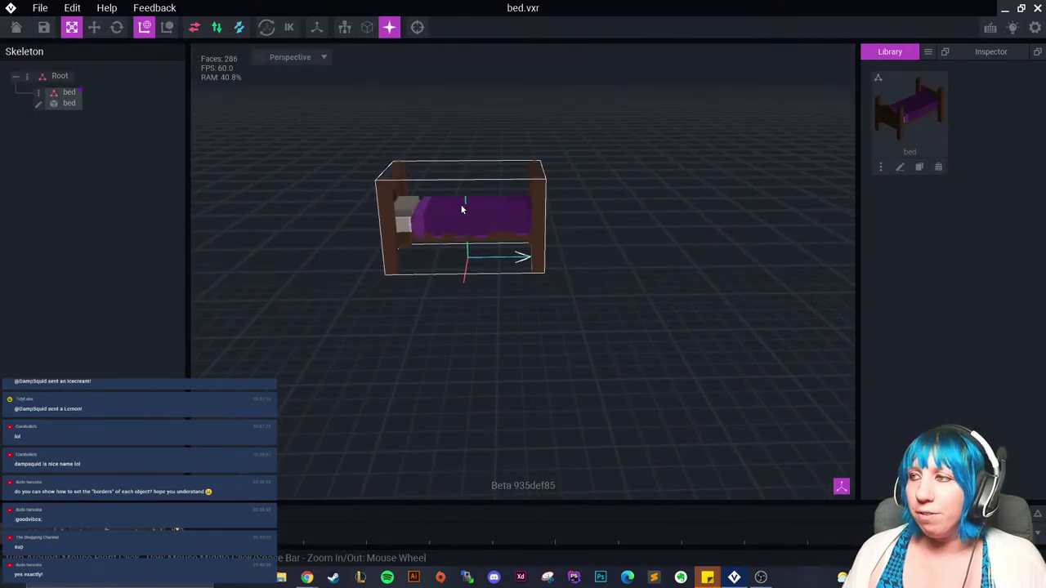
Step: Select the bed and examine the bounding box that surrounds its frame, posts and bedding
{"action": "scroll", "coordinate": [462, 209], "scroll_direction": "up", "scroll_amount": 5}
{"action": "middle_click_drag", "start_coordinate": [449, 242], "coordinate": [540, 269]}
{"action": "scroll", "coordinate": [540, 269], "scroll_direction": "down", "scroll_amount": 2}
{"action": "right_click_drag", "start_coordinate": [540, 269], "coordinate": [573, 269]}
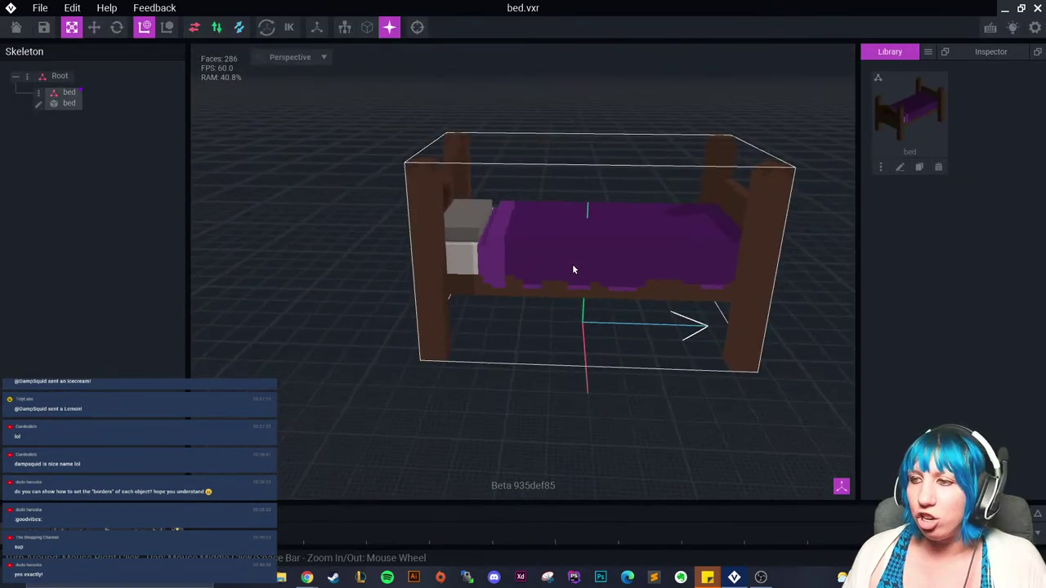
{"action": "left_click", "coordinate": [556, 249]}
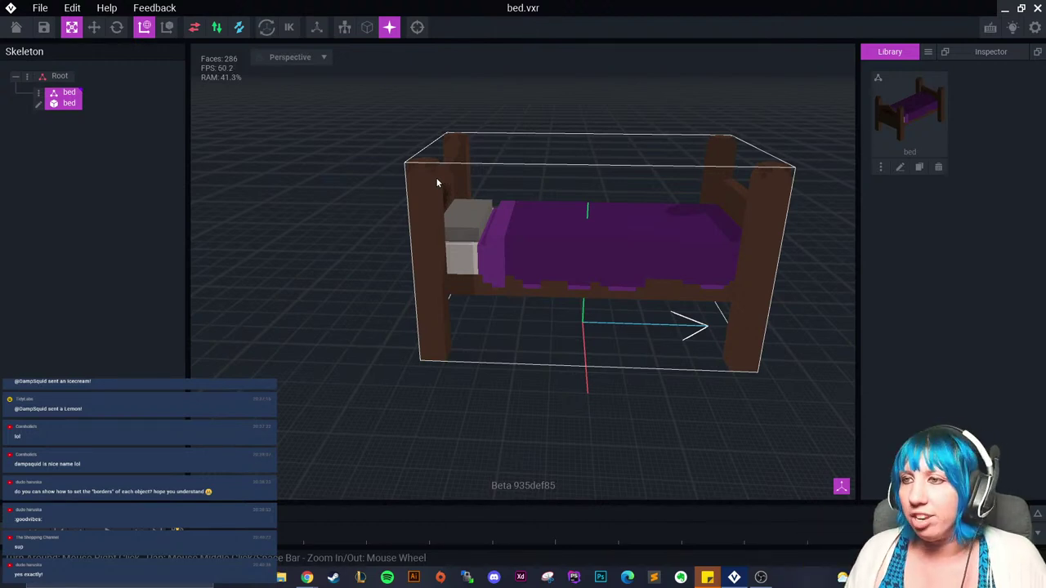
Step: Clone the bed model as "bed post backboard" and open the clone for editing
{"action": "left_click", "coordinate": [920, 169]}
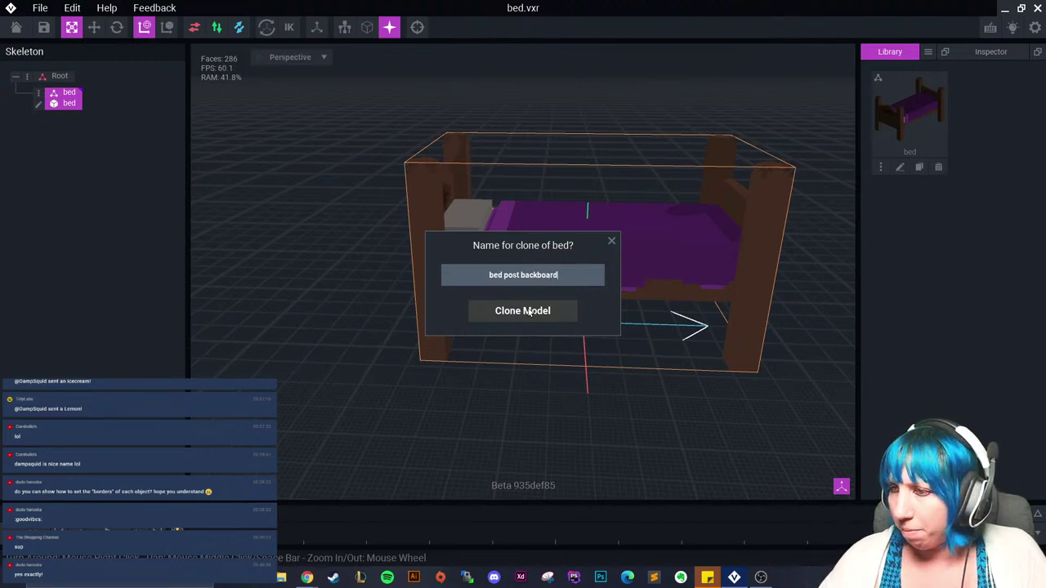
{"action": "left_click", "coordinate": [526, 311]}
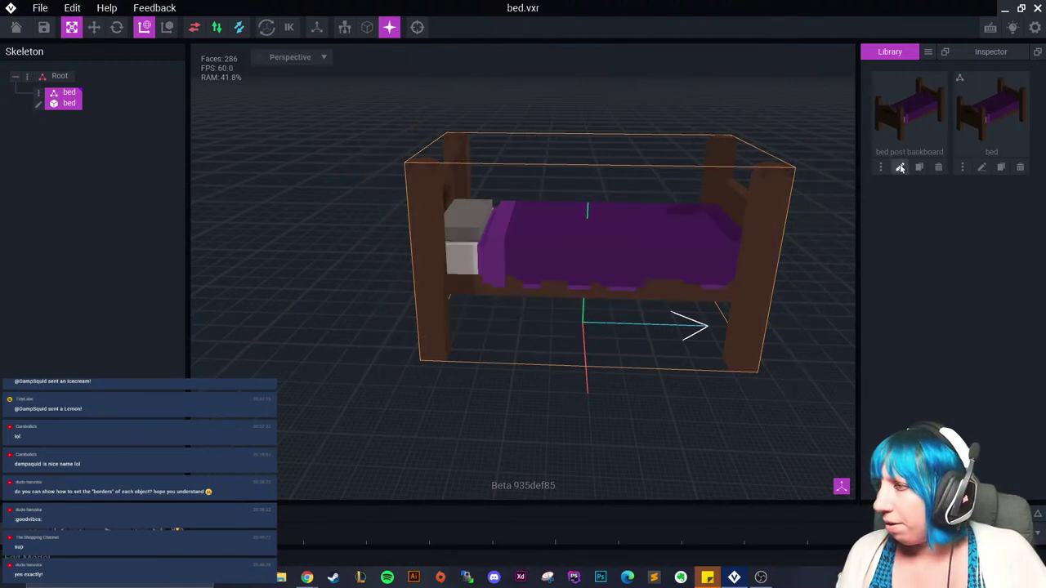
{"action": "left_click", "coordinate": [900, 166]}
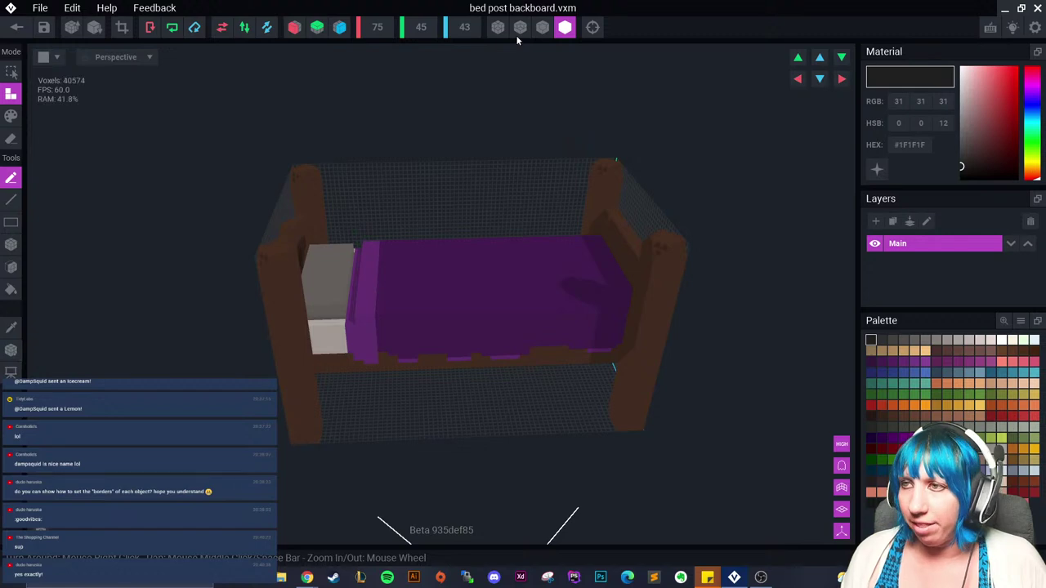
Step: Turn on voxel outlines and box-erase most of the blanket, mattress and bed base in the bed post backboard model
{"action": "left_click", "coordinate": [542, 27]}
{"action": "left_click", "coordinate": [11, 139]}
{"action": "left_click", "coordinate": [11, 243]}
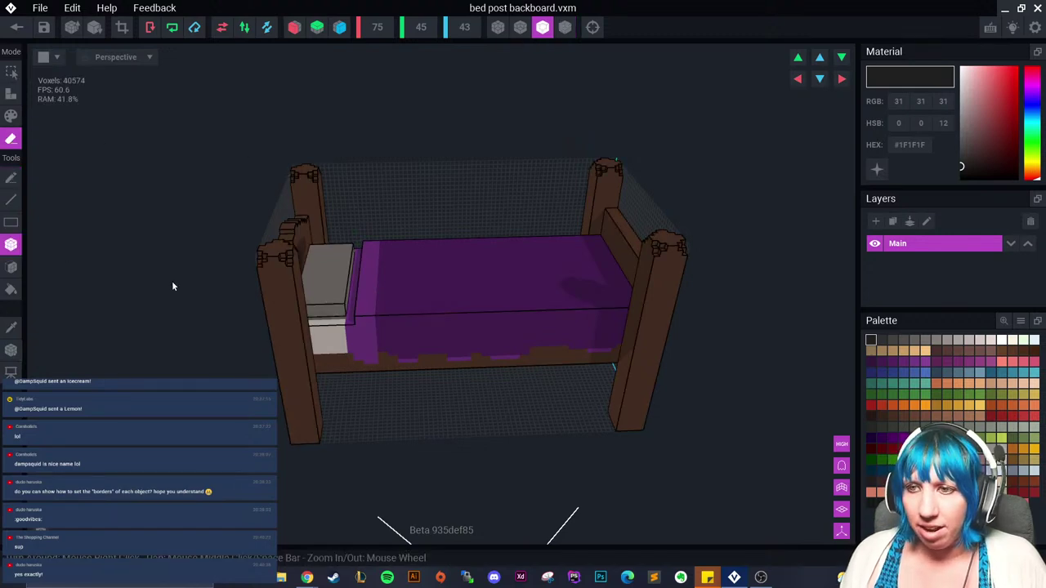
{"action": "right_click_drag", "start_coordinate": [171, 280], "coordinate": [350, 202]}
{"action": "left_click_drag", "start_coordinate": [357, 197], "coordinate": [629, 374]}
Step: Erase the footboard and both foot-end posts, including the stray voxels left behind
{"action": "mouse_move", "coordinate": [617, 95]}
{"action": "left_mouse_down"}
{"action": "mouse_move", "coordinate": [674, 343]}
{"action": "mouse_move", "coordinate": [653, 316]}
{"action": "mouse_move", "coordinate": [658, 346]}
{"action": "left_mouse_up"}
{"action": "mouse_move", "coordinate": [611, 104]}
{"action": "left_mouse_down"}
{"action": "mouse_move", "coordinate": [620, 205]}
{"action": "mouse_move", "coordinate": [609, 285]}
{"action": "left_mouse_up"}
{"action": "left_click_drag", "start_coordinate": [612, 100], "coordinate": [580, 247]}
{"action": "left_click_drag", "start_coordinate": [584, 214], "coordinate": [587, 249]}
{"action": "left_click_drag", "start_coordinate": [658, 255], "coordinate": [669, 303]}
{"action": "left_click_drag", "start_coordinate": [658, 256], "coordinate": [671, 297]}
{"action": "mouse_move", "coordinate": [660, 260]}
{"action": "left_mouse_down"}
{"action": "mouse_move", "coordinate": [670, 296]}
{"action": "mouse_move", "coordinate": [664, 273]}
{"action": "left_mouse_up"}
{"action": "left_click", "coordinate": [665, 276]}
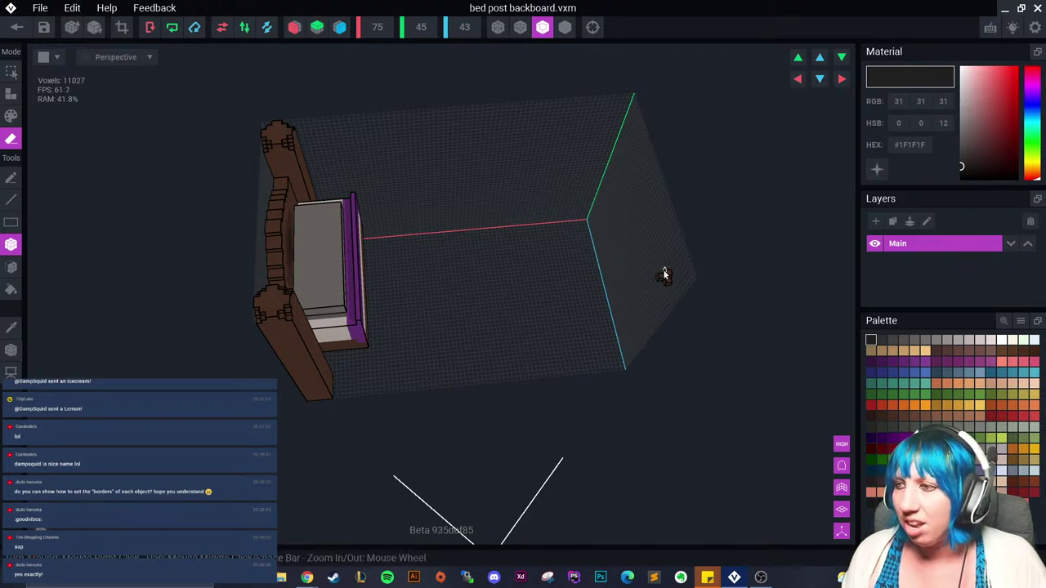
{"action": "left_click", "coordinate": [660, 281]}
Step: Erase the pillow, the remaining bedding and the bed base so only the headboard and its two posts are left
{"action": "right_click_drag", "start_coordinate": [660, 280], "coordinate": [237, 183]}
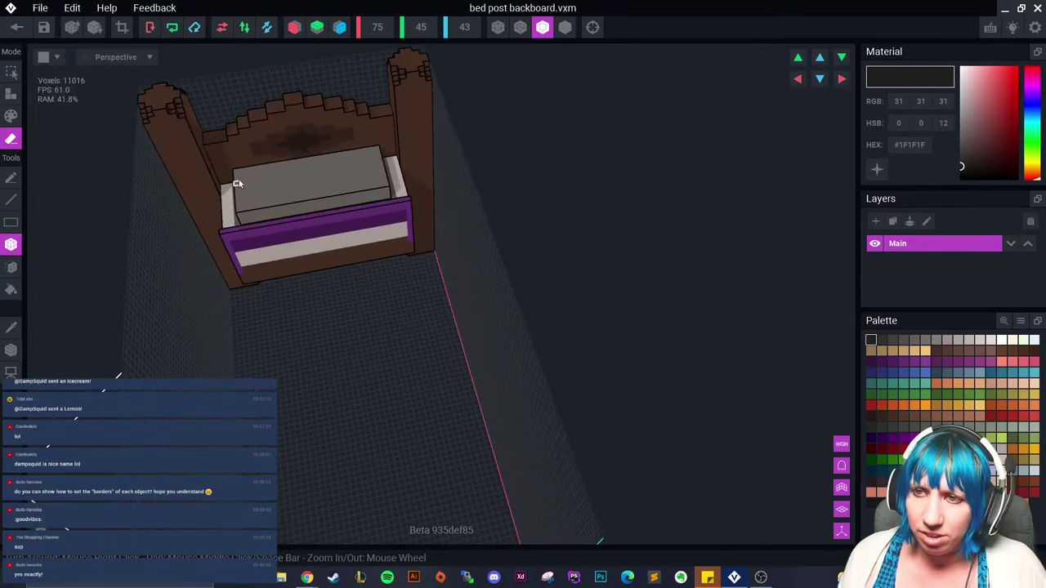
{"action": "left_click_drag", "start_coordinate": [238, 173], "coordinate": [410, 251]}
{"action": "scroll", "coordinate": [343, 230], "scroll_direction": "up", "scroll_amount": 2}
{"action": "middle_click_drag", "start_coordinate": [276, 232], "coordinate": [300, 226]}
{"action": "left_click_drag", "start_coordinate": [279, 166], "coordinate": [309, 269]}
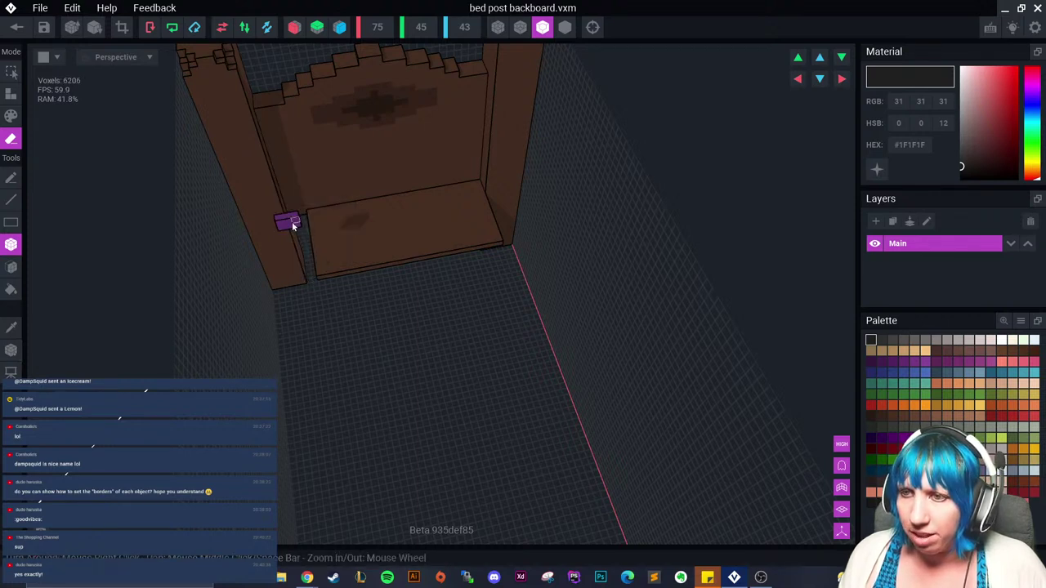
{"action": "left_click_drag", "start_coordinate": [278, 220], "coordinate": [498, 245]}
{"action": "right_click_drag", "start_coordinate": [467, 245], "coordinate": [469, 281]}
{"action": "right_click_drag", "start_coordinate": [423, 155], "coordinate": [337, 137]}
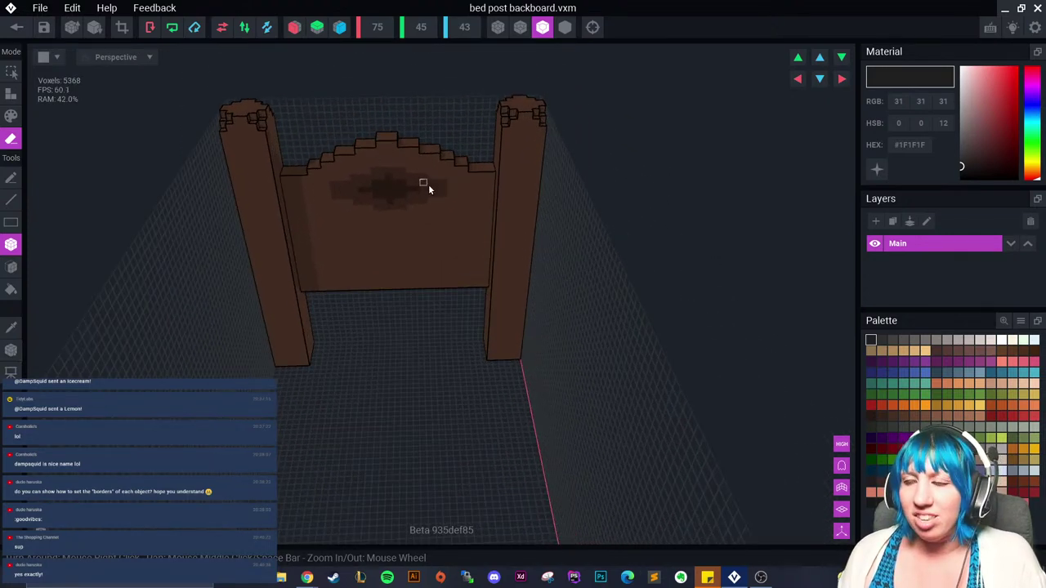
{"action": "right_click_drag", "start_coordinate": [428, 187], "coordinate": [402, 106]}
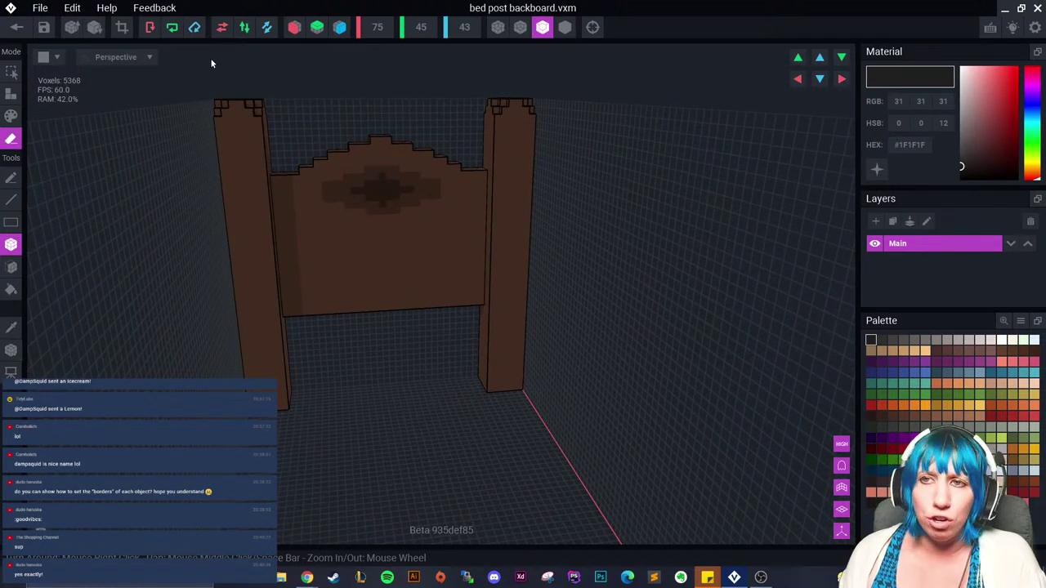
Step: Crop the model's volume to fit the headboard, save it and return to the bed rig
{"action": "left_click", "coordinate": [122, 28]}
{"action": "right_click_drag", "start_coordinate": [212, 147], "coordinate": [41, 52]}
{"action": "scroll", "coordinate": [352, 200], "scroll_direction": "down", "scroll_amount": 3}
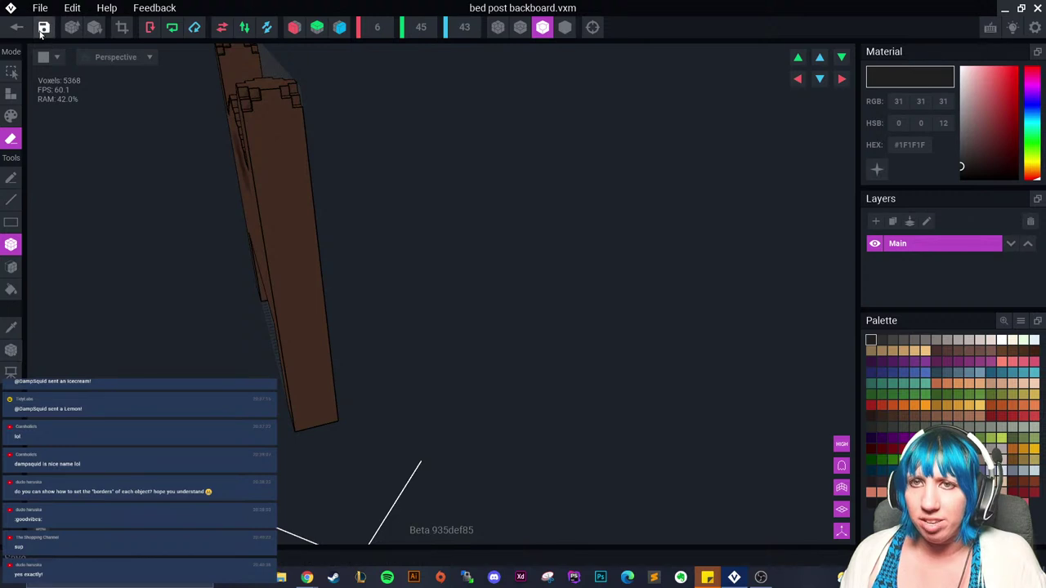
{"action": "left_click", "coordinate": [44, 28]}
{"action": "left_click", "coordinate": [441, 203]}
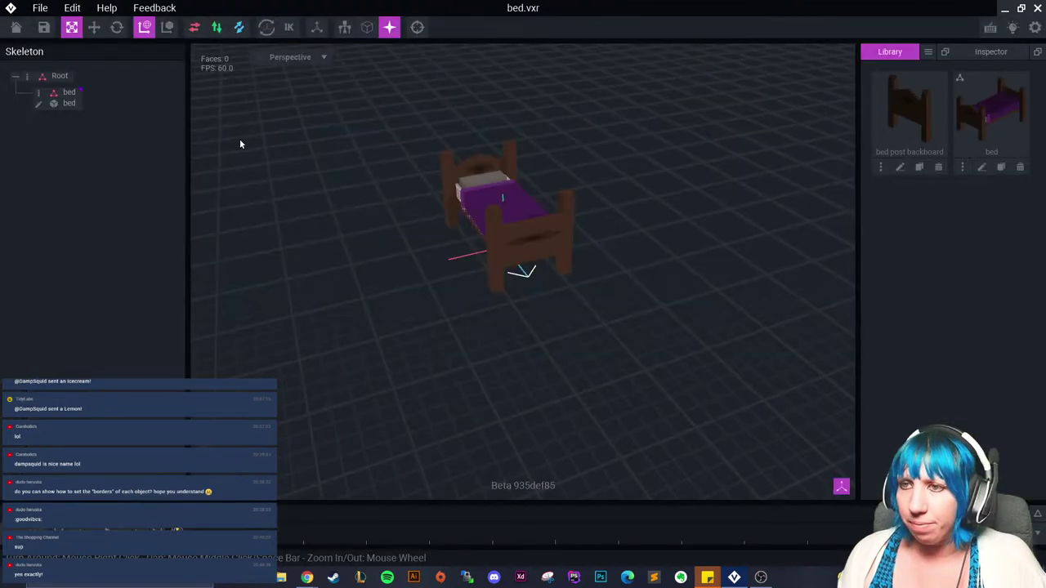
Step: Create a parent node named "control node" above the bed node in the skeleton
{"action": "right_click", "coordinate": [37, 88]}
{"action": "left_click", "coordinate": [80, 93]}
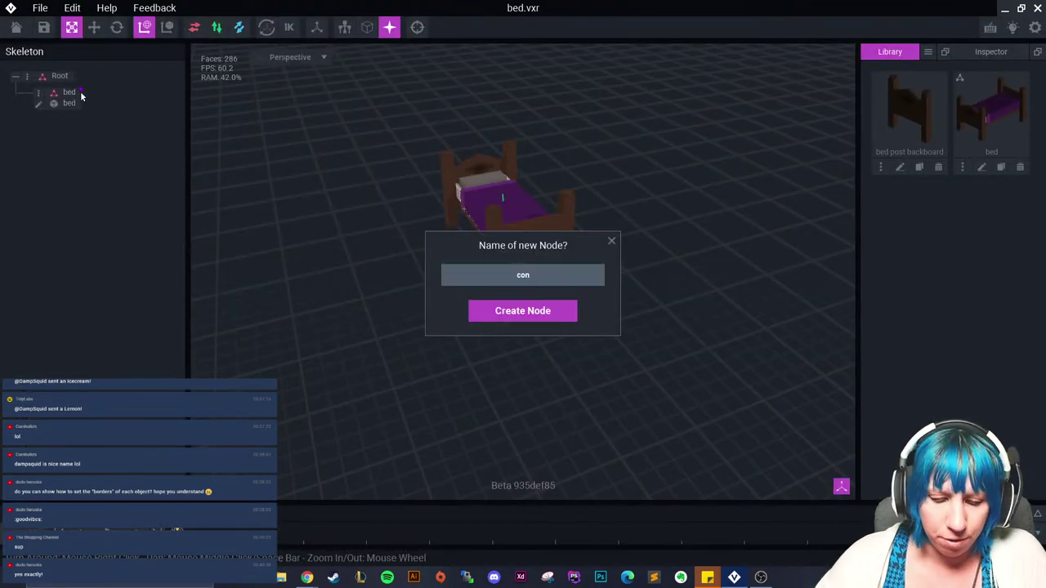
{"action": "type", "text": "control node"}
{"action": "key", "text": "Return"}
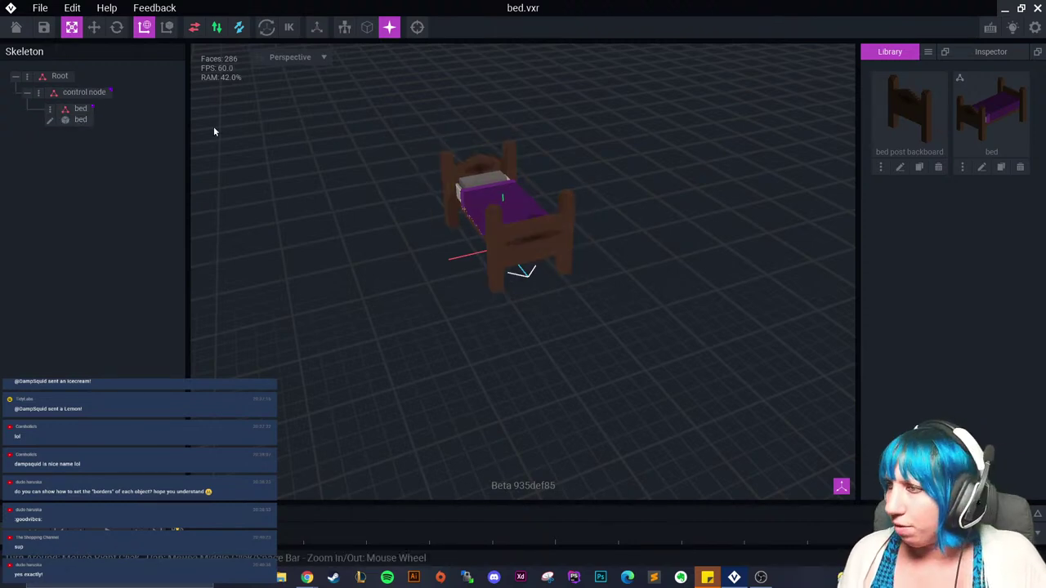
Step: Create a child node named "back board" under the control node and attach the bed post backboard model to it
{"action": "right_click", "coordinate": [43, 99]}
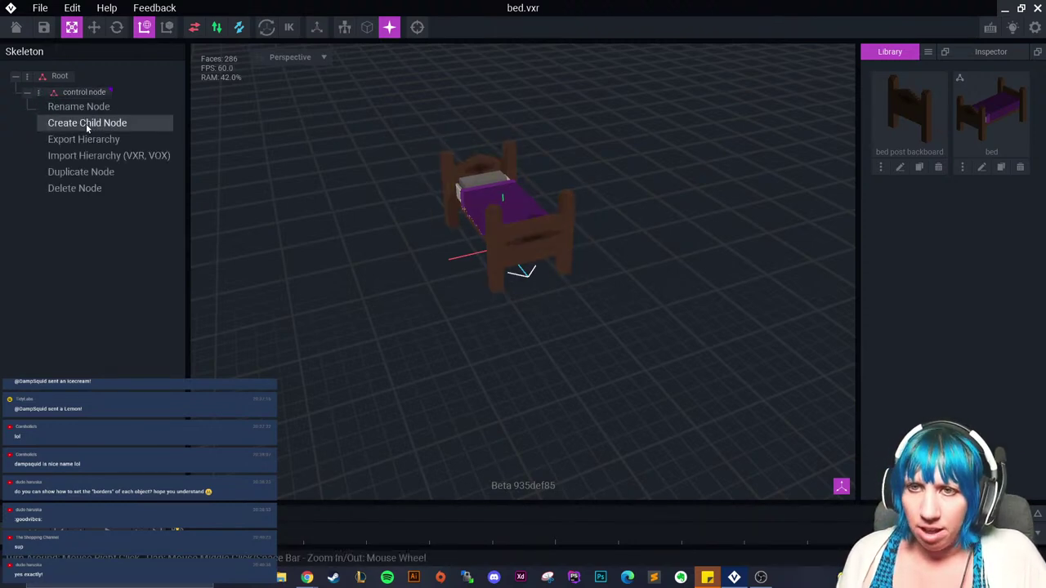
{"action": "left_click", "coordinate": [86, 123]}
{"action": "type", "text": "back b"}
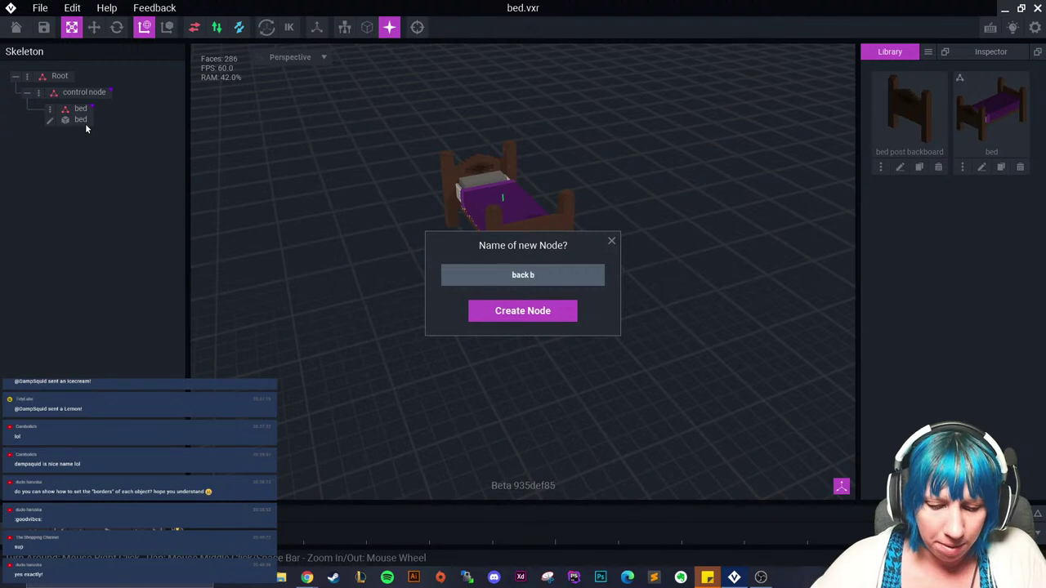
{"action": "type", "text": "oard"}
{"action": "key", "text": "Return"}
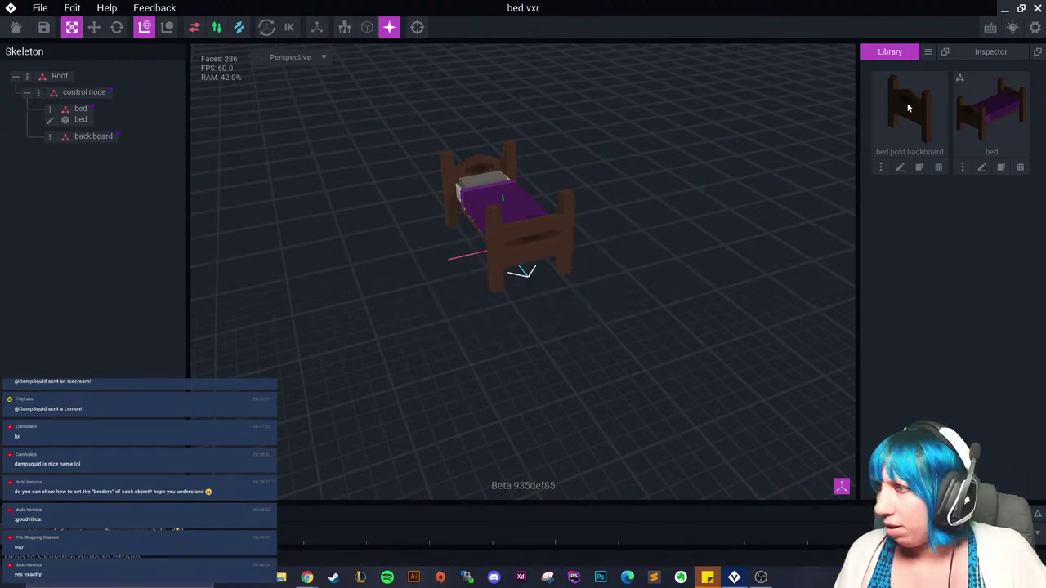
{"action": "left_click_drag", "start_coordinate": [909, 110], "coordinate": [94, 139]}
{"action": "left_click", "coordinate": [93, 141]}
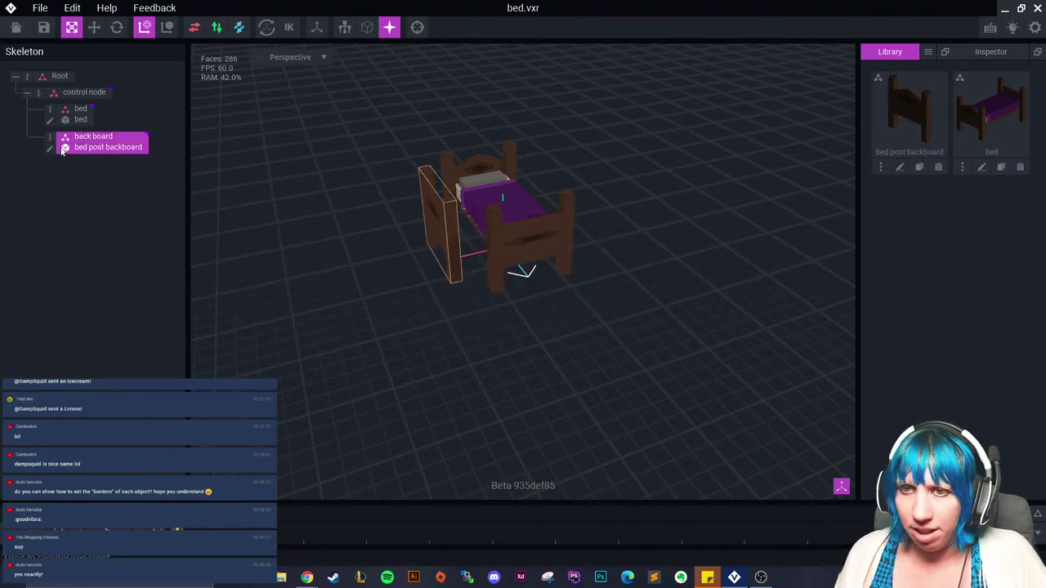
Step: View the bed post backboard's cropped volume in the modeler and return to the bed rig
{"action": "key", "text": "Tab"}
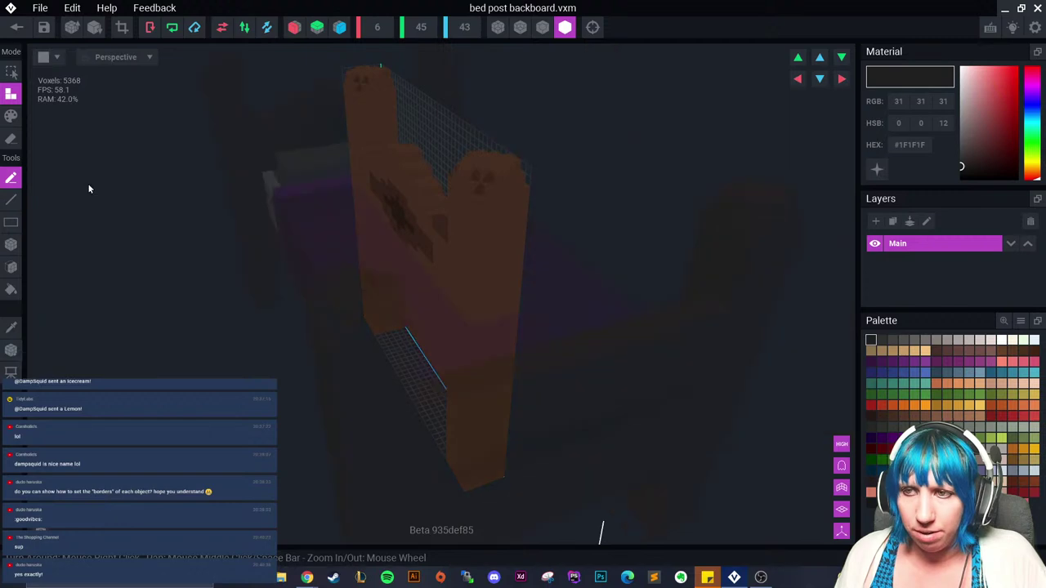
{"action": "left_click", "coordinate": [16, 27]}
{"action": "left_click", "coordinate": [408, 207]}
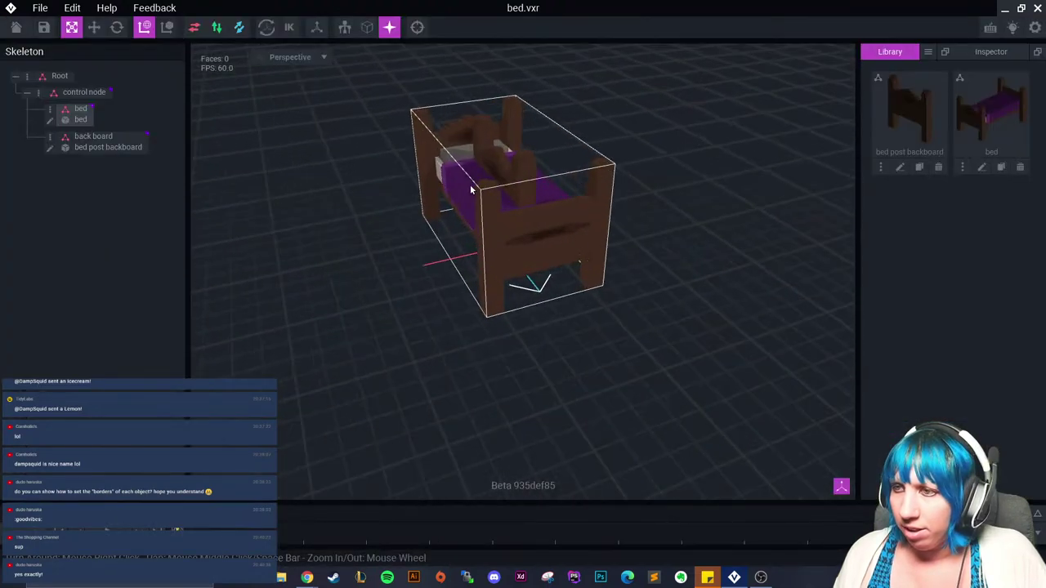
Step: Rotate the back board to face along the bed and move it to the head end
{"action": "right_click_drag", "start_coordinate": [460, 194], "coordinate": [449, 169]}
{"action": "left_click", "coordinate": [447, 166]}
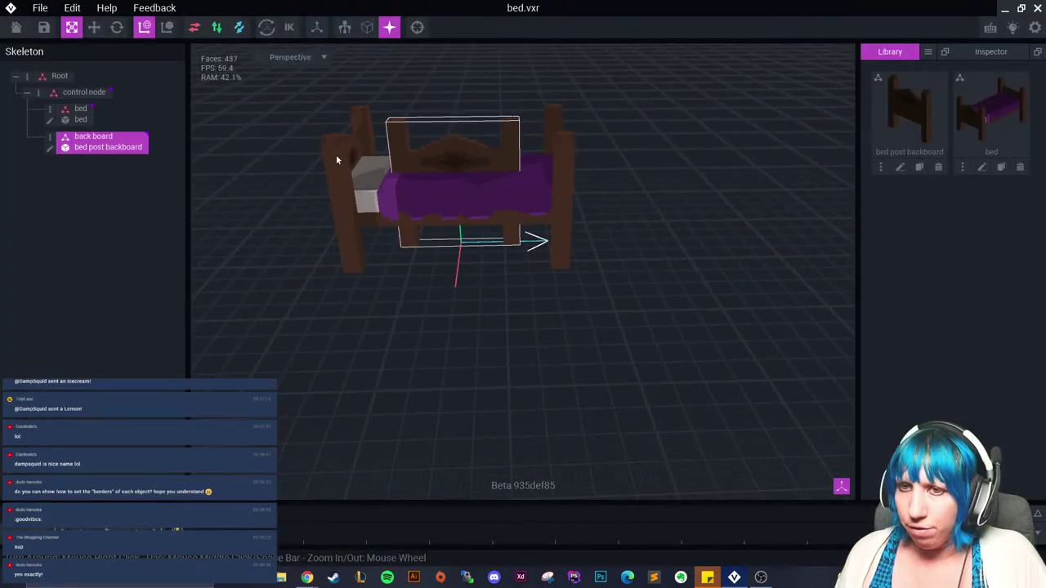
{"action": "left_click", "coordinate": [116, 27]}
{"action": "left_click_drag", "start_coordinate": [434, 274], "coordinate": [446, 246]}
{"action": "key", "text": "w"}
{"action": "scroll", "coordinate": [450, 281], "scroll_direction": "up", "scroll_amount": 2}
{"action": "right_click_drag", "start_coordinate": [451, 281], "coordinate": [456, 286]}
{"action": "scroll", "coordinate": [455, 286], "scroll_direction": "up", "scroll_amount": 2}
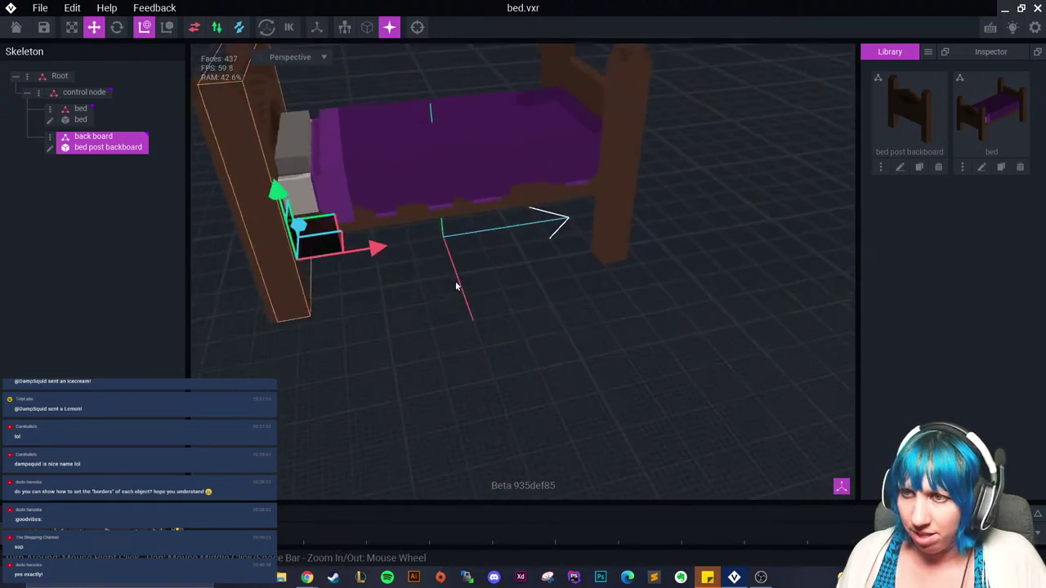
Step: Nudge the back board along the bed's length to line up with the original head-end posts and check the alignment
{"action": "middle_click_drag", "start_coordinate": [456, 286], "coordinate": [544, 317]}
{"action": "left_click", "coordinate": [579, 347]}
{"action": "left_click", "coordinate": [369, 270]}
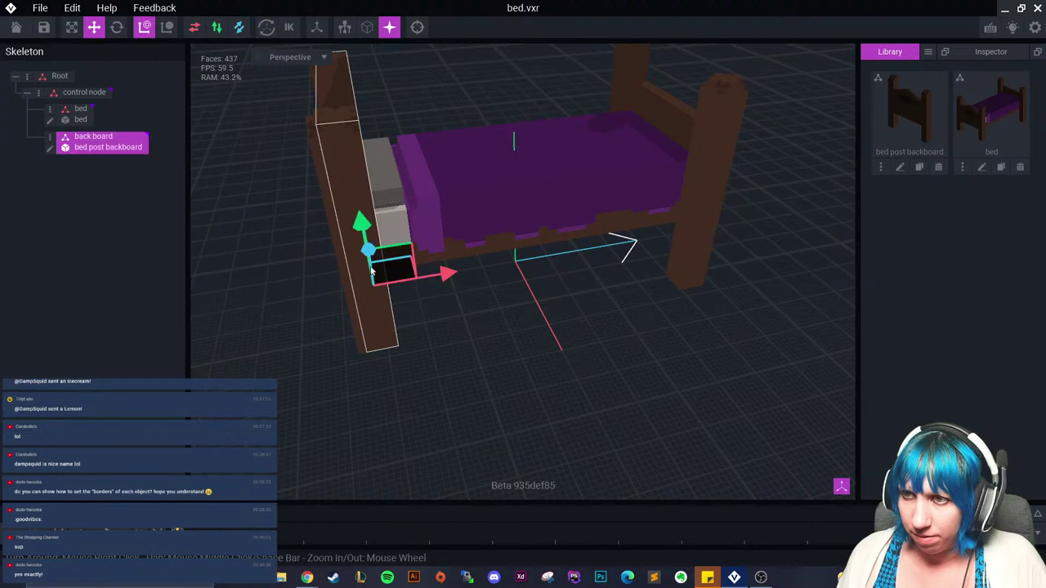
{"action": "left_click_drag", "start_coordinate": [446, 273], "coordinate": [437, 277]}
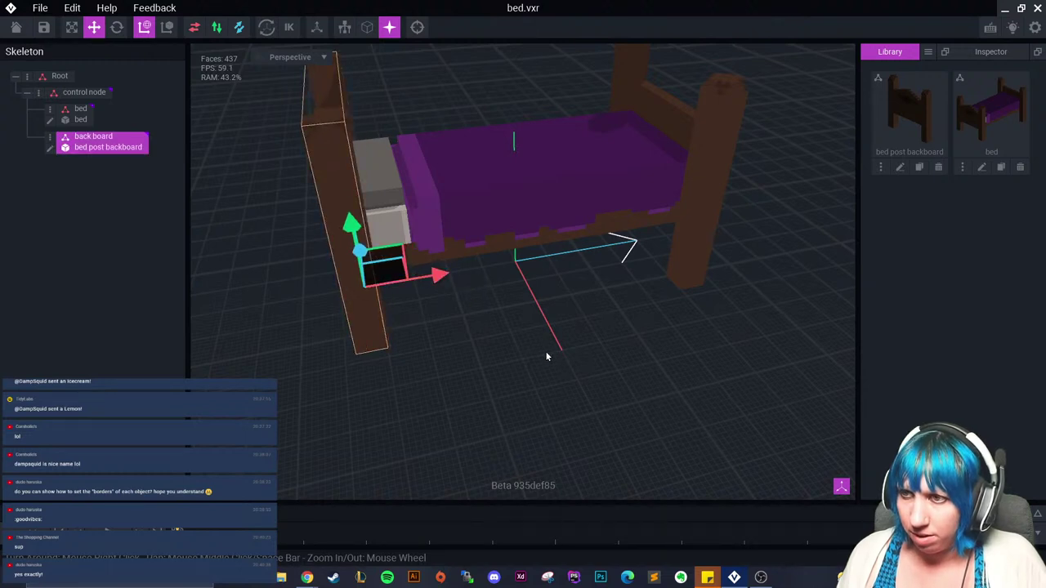
{"action": "left_click", "coordinate": [547, 357]}
{"action": "right_click_drag", "start_coordinate": [547, 356], "coordinate": [531, 342]}
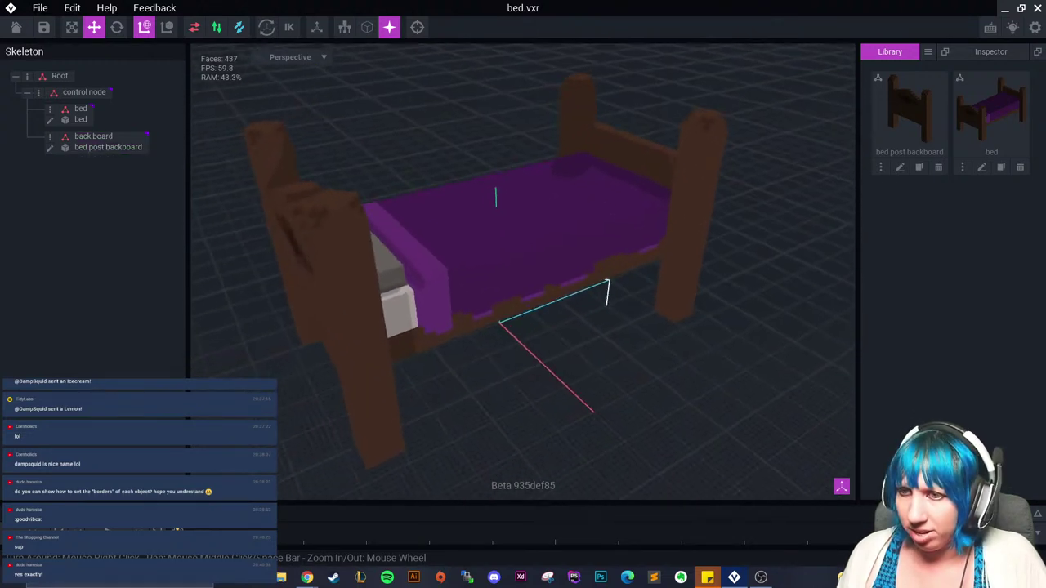
{"action": "right_click_drag", "start_coordinate": [335, 288], "coordinate": [511, 327]}
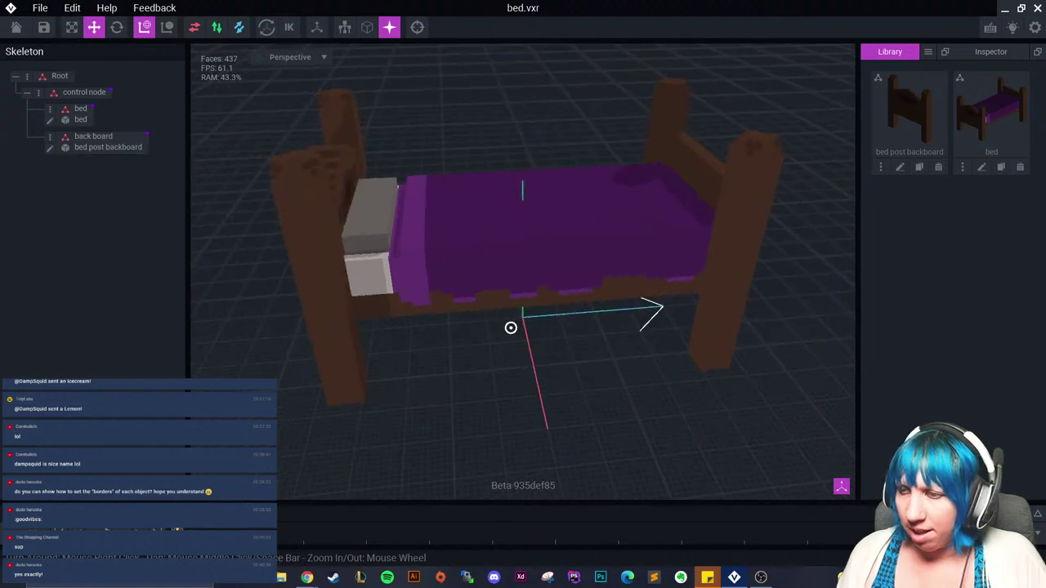
Step: Clone the bed model as "front post" and open the clone for editing
{"action": "left_click", "coordinate": [996, 137]}
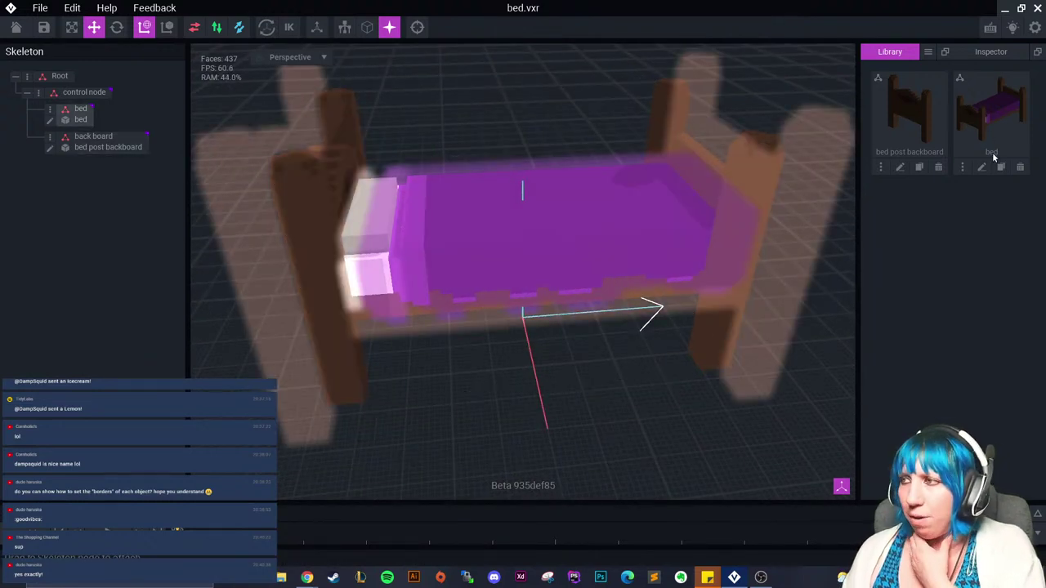
{"action": "left_click", "coordinate": [1001, 171]}
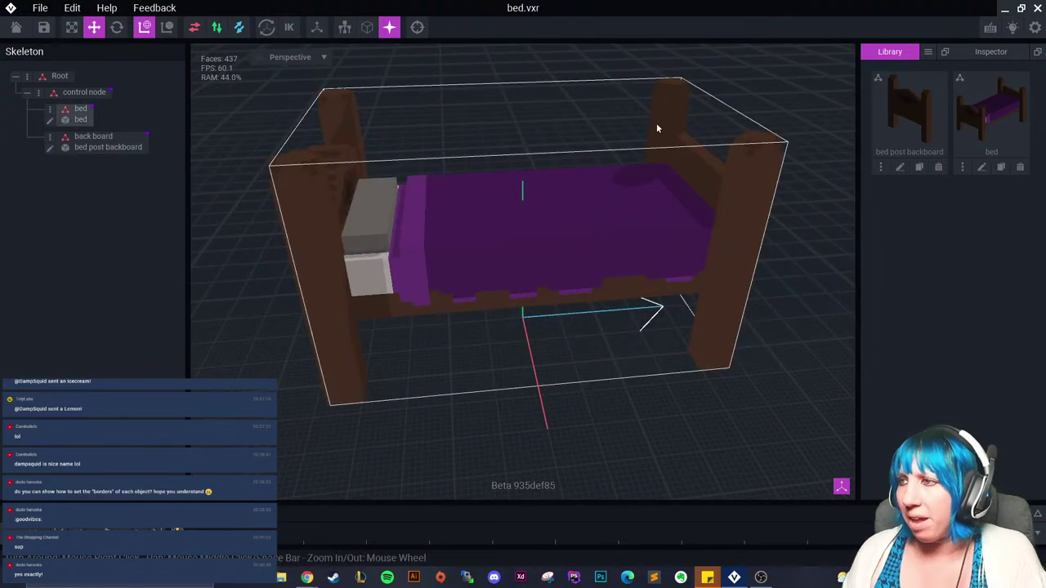
{"action": "middle_click_drag", "start_coordinate": [673, 101], "coordinate": [608, 115]}
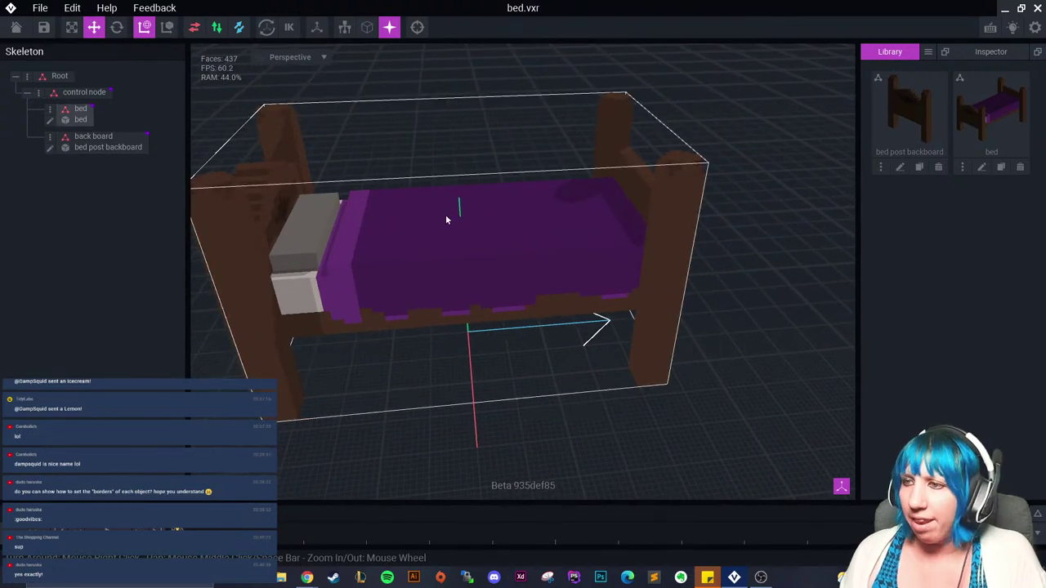
{"action": "mouse_move", "coordinate": [999, 166]}
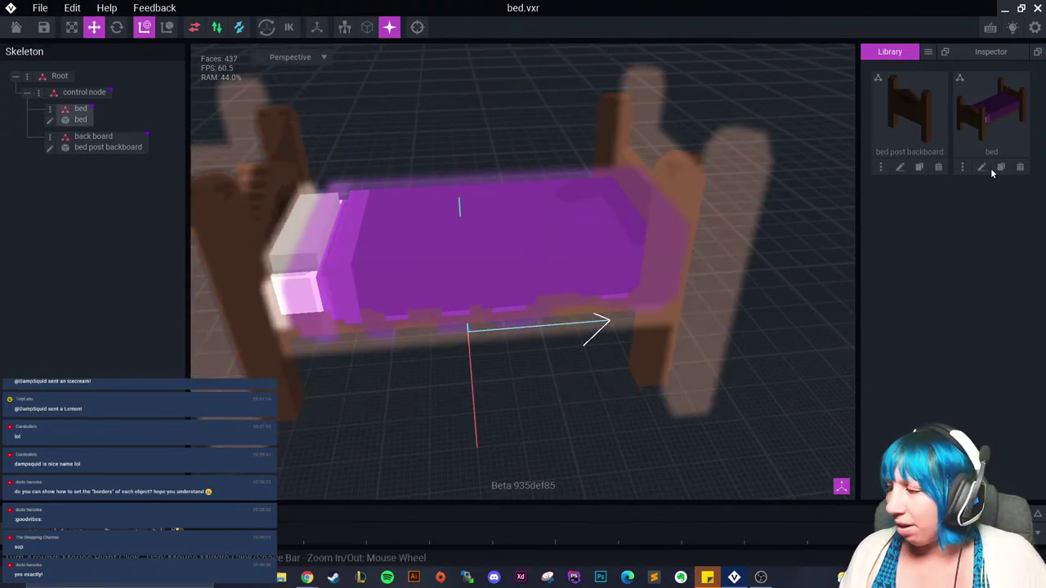
{"action": "left_click", "coordinate": [1001, 168]}
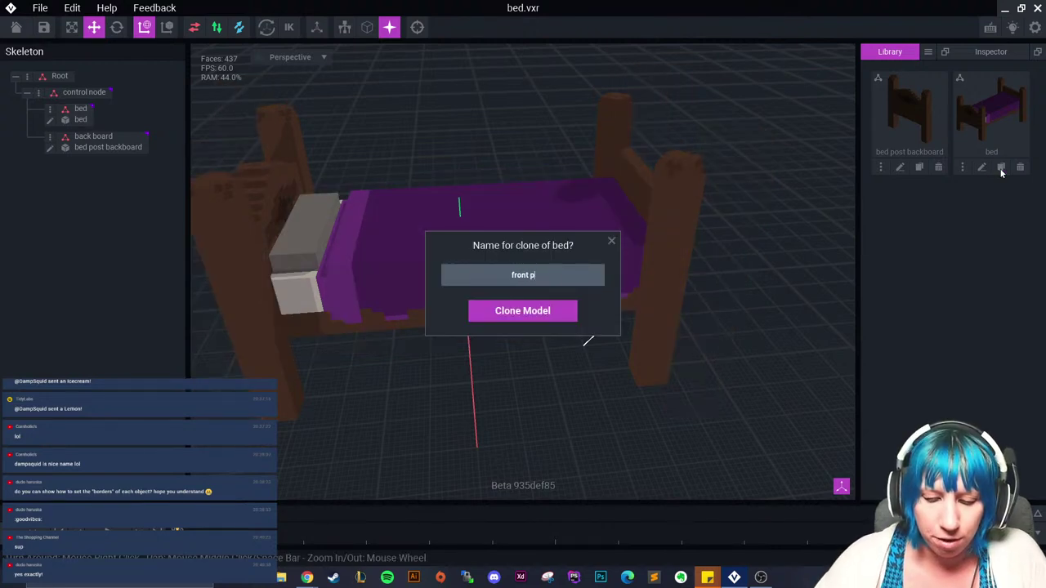
{"action": "type", "text": "front post"}
{"action": "key", "text": "Return"}
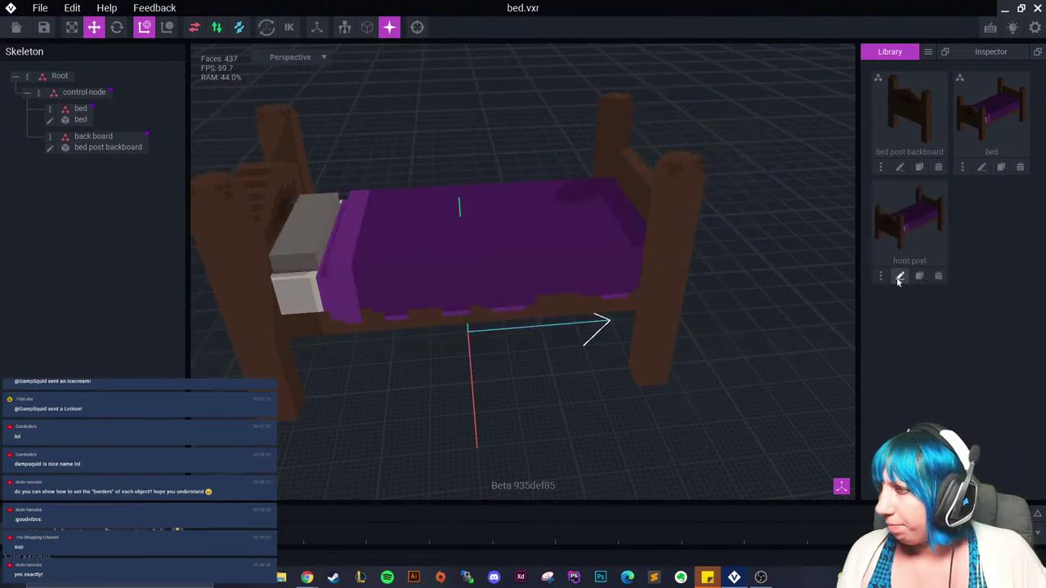
{"action": "left_click", "coordinate": [899, 277]}
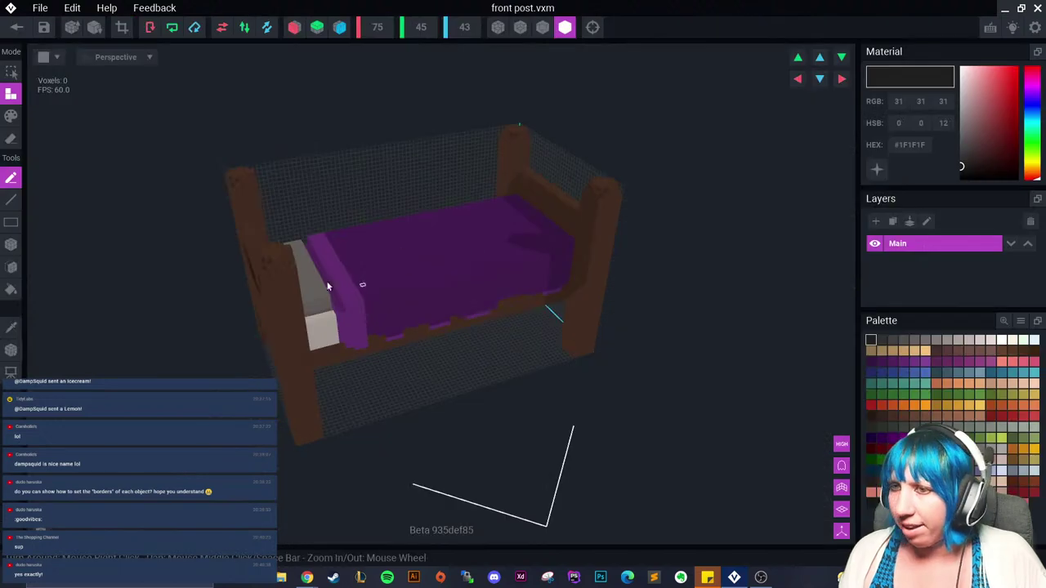
Step: Box-erase the head half of the blanket and mattress and part of a head-end post in the front post model
{"action": "left_click", "coordinate": [10, 138]}
{"action": "left_click", "coordinate": [11, 245]}
{"action": "mouse_move", "coordinate": [164, 245]}
{"action": "right_mouse_down"}
{"action": "mouse_move", "coordinate": [305, 276]}
{"action": "mouse_move", "coordinate": [248, 209]}
{"action": "right_mouse_up"}
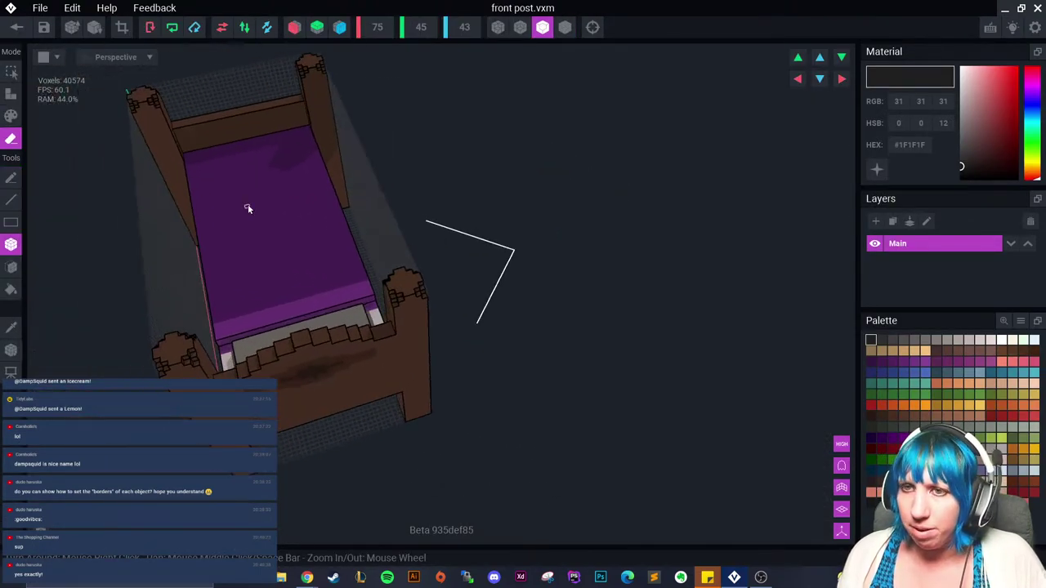
{"action": "left_click_drag", "start_coordinate": [197, 249], "coordinate": [431, 420]}
{"action": "left_click_drag", "start_coordinate": [420, 334], "coordinate": [428, 373]}
{"action": "left_click_drag", "start_coordinate": [396, 296], "coordinate": [429, 357]}
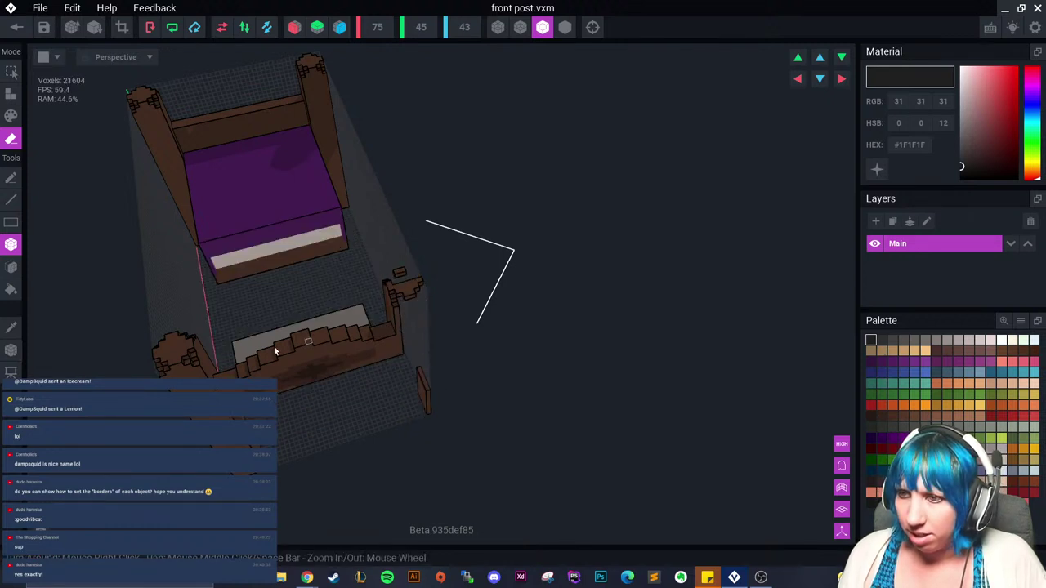
Step: Erase the remaining headboard, pillow and head-end post pieces face by face
{"action": "left_click", "coordinate": [11, 268]}
{"action": "left_click", "coordinate": [404, 290]}
{"action": "left_click", "coordinate": [399, 273]}
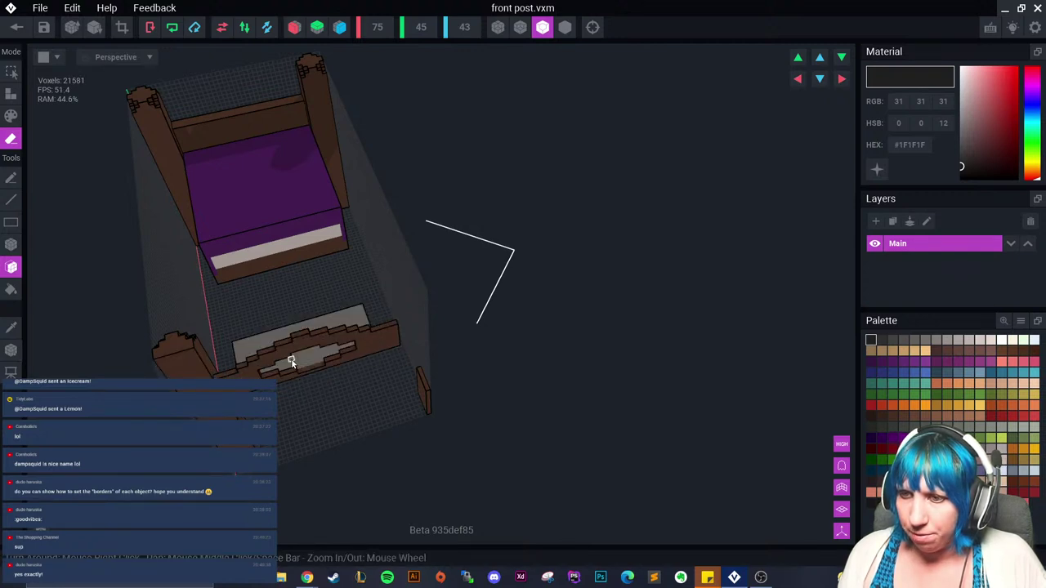
{"action": "left_click", "coordinate": [273, 369]}
{"action": "left_click", "coordinate": [183, 366]}
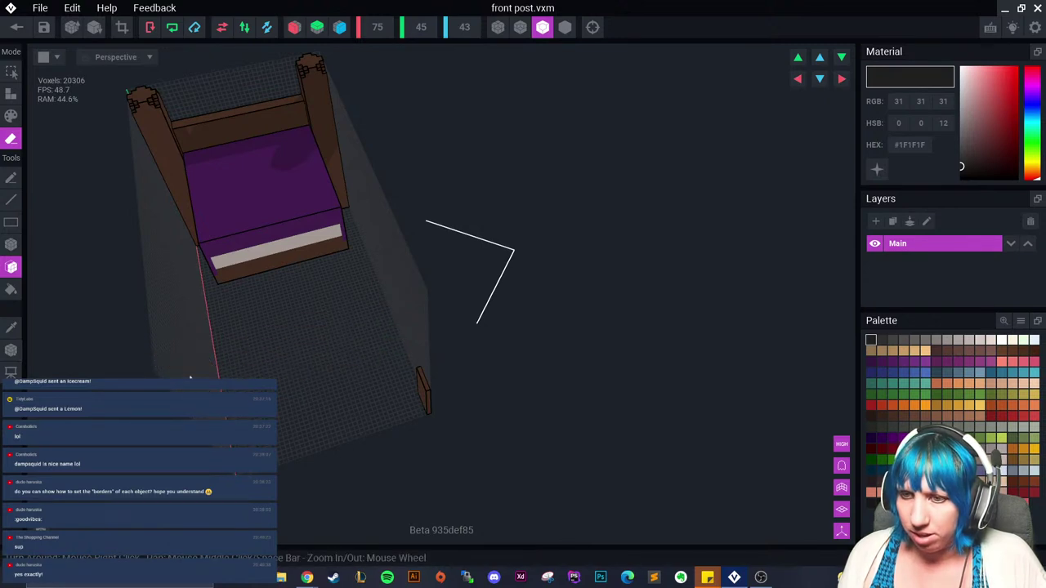
{"action": "left_click", "coordinate": [424, 392]}
{"action": "left_click", "coordinate": [420, 387]}
Step: Erase the remaining blanket and mattress block face by face, including parts of one thin side strip, in the front post model
{"action": "middle_click_drag", "start_coordinate": [420, 387], "coordinate": [515, 433]}
{"action": "scroll", "coordinate": [364, 331], "scroll_direction": "up", "scroll_amount": 2}
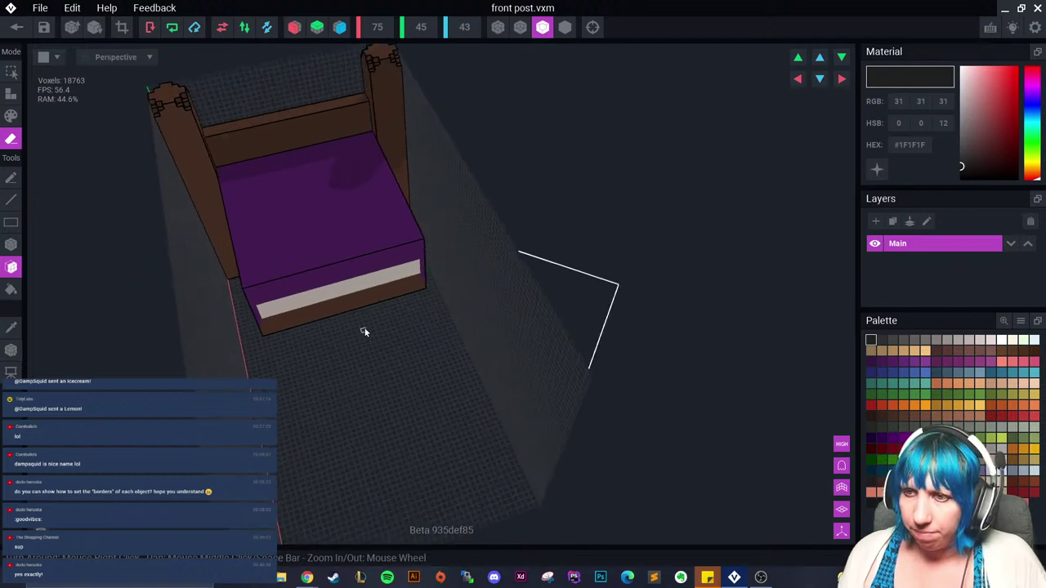
{"action": "left_click_drag", "start_coordinate": [320, 243], "coordinate": [325, 301]}
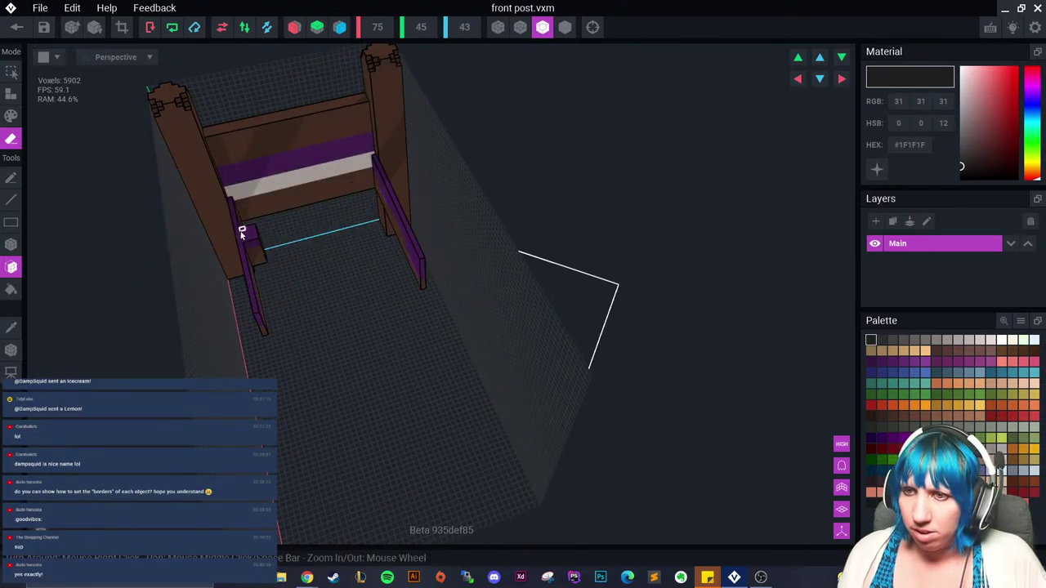
{"action": "left_click", "coordinate": [243, 259]}
{"action": "left_click", "coordinate": [249, 275]}
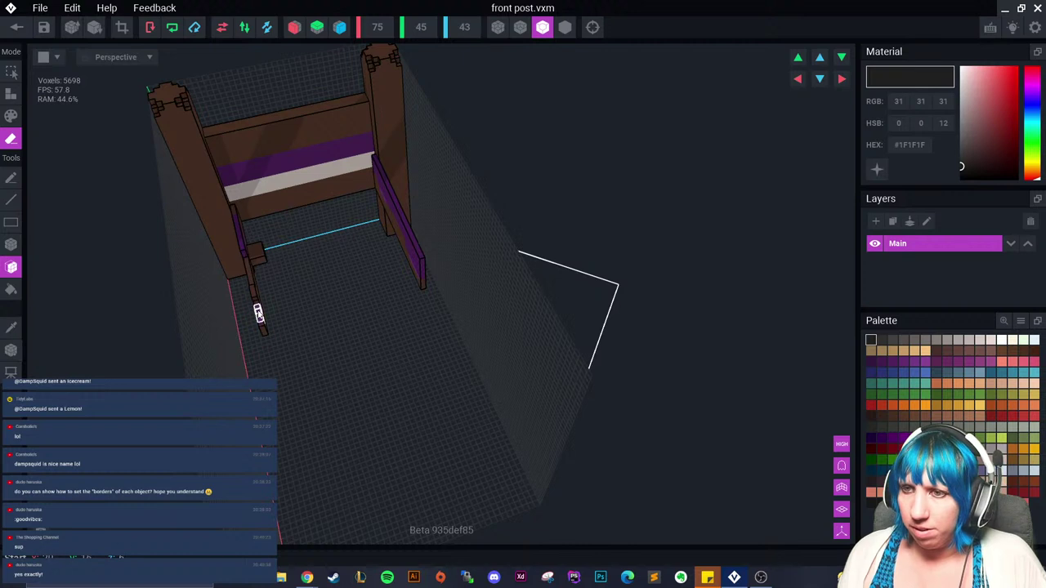
{"action": "left_click", "coordinate": [256, 310]}
{"action": "scroll", "coordinate": [319, 226], "scroll_direction": "up", "scroll_amount": 2}
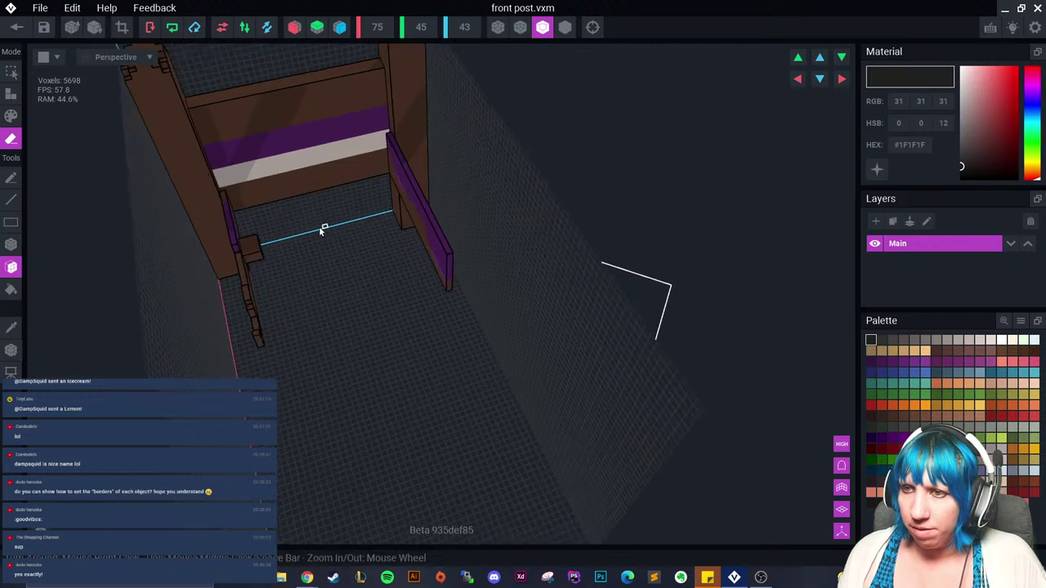
Step: Box-erase the leftover blanket and side rail strip beside the first foot-end post, undoing the misplaced box erase
{"action": "left_click", "coordinate": [10, 139]}
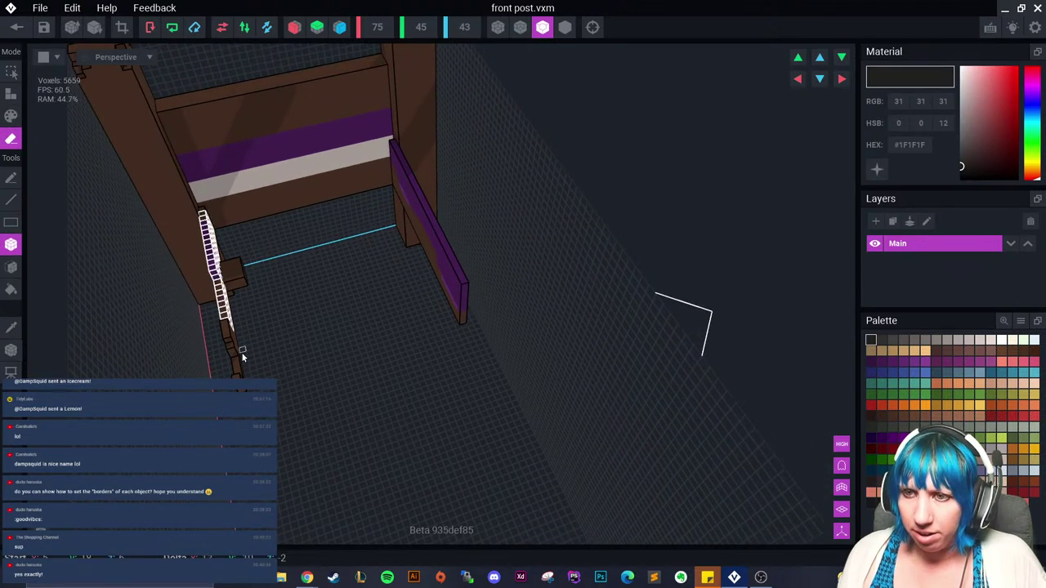
{"action": "left_click", "coordinate": [216, 278]}
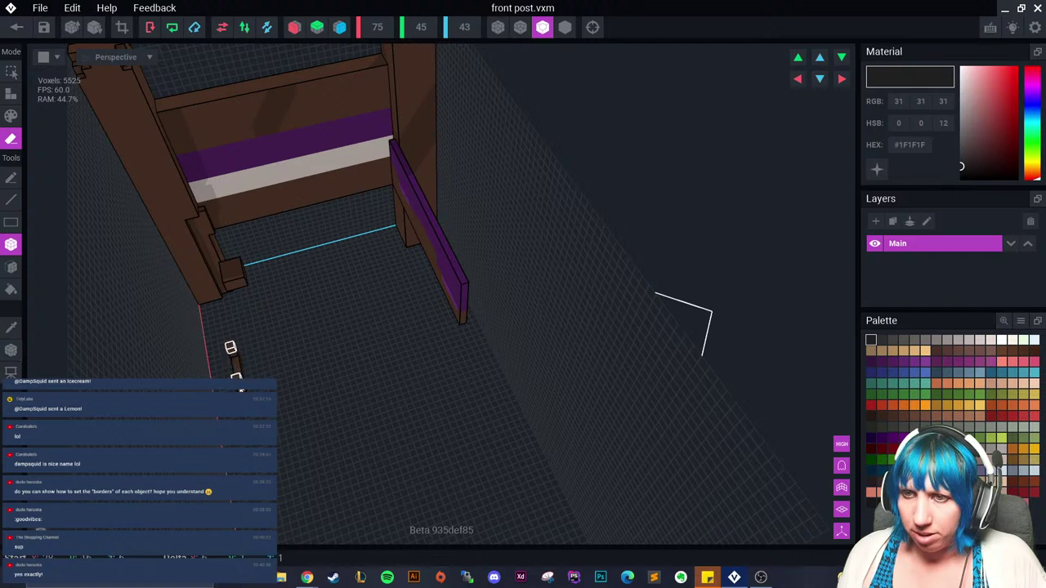
{"action": "key", "text": "ctrl+z"}
{"action": "right_click_drag", "start_coordinate": [264, 302], "coordinate": [266, 305]}
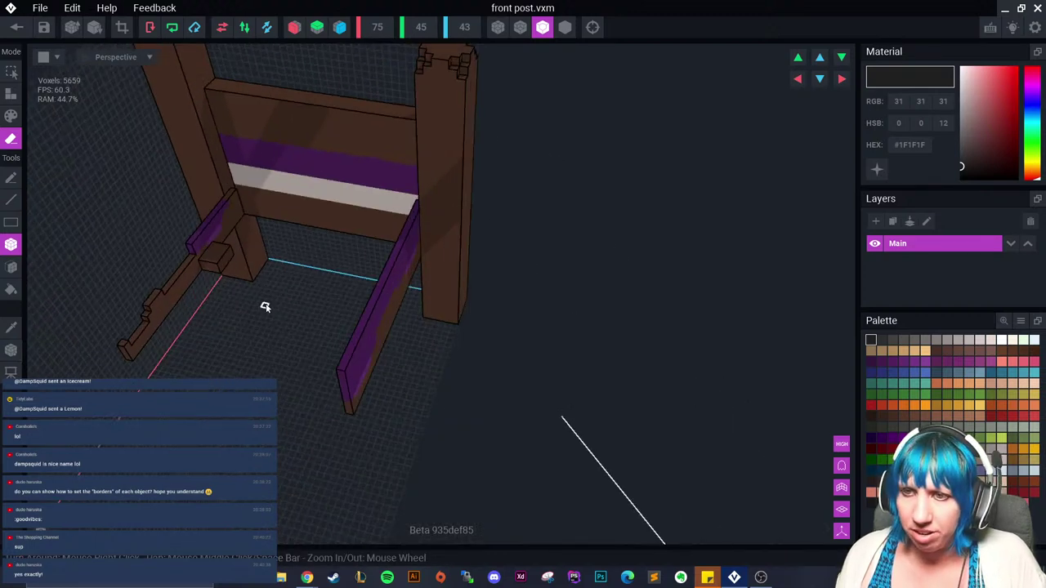
{"action": "scroll", "coordinate": [266, 305], "scroll_direction": "up", "scroll_amount": 3}
{"action": "mouse_move", "coordinate": [219, 142]}
{"action": "left_mouse_down"}
{"action": "mouse_move", "coordinate": [155, 230]}
{"action": "mouse_move", "coordinate": [108, 333]}
{"action": "mouse_move", "coordinate": [87, 331]}
{"action": "left_mouse_up"}
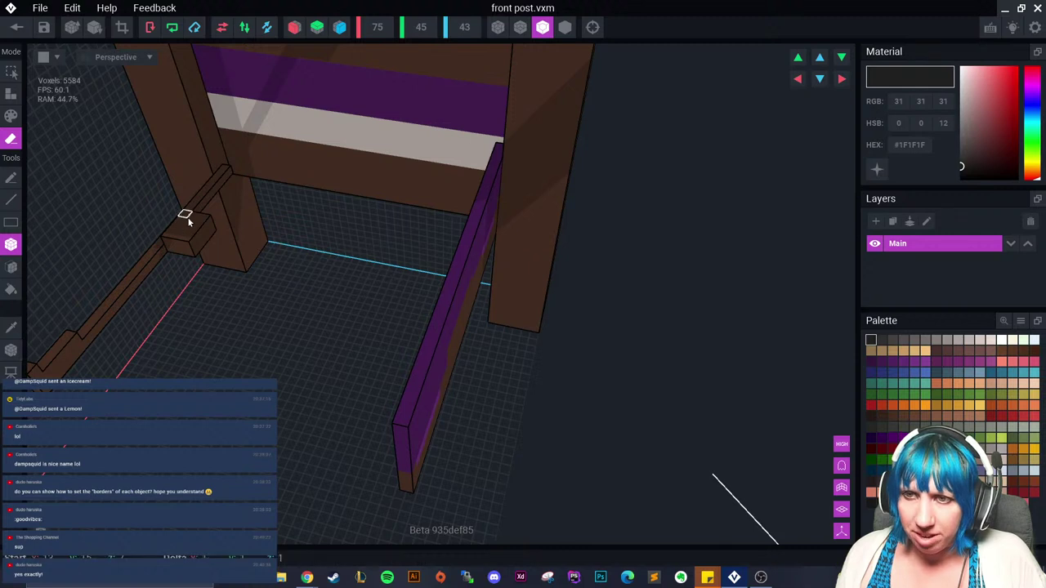
{"action": "mouse_move", "coordinate": [229, 174]}
{"action": "left_mouse_down"}
{"action": "mouse_move", "coordinate": [120, 320]}
{"action": "mouse_move", "coordinate": [178, 232]}
{"action": "mouse_move", "coordinate": [54, 372]}
{"action": "left_mouse_up"}
{"action": "middle_click_drag", "start_coordinate": [131, 340], "coordinate": [180, 278]}
{"action": "left_click_drag", "start_coordinate": [187, 319], "coordinate": [180, 327]}
Step: Box-erase the leftover blanket and rail strip attached to the opposite foot-end post
{"action": "right_click_drag", "start_coordinate": [520, 273], "coordinate": [570, 235]}
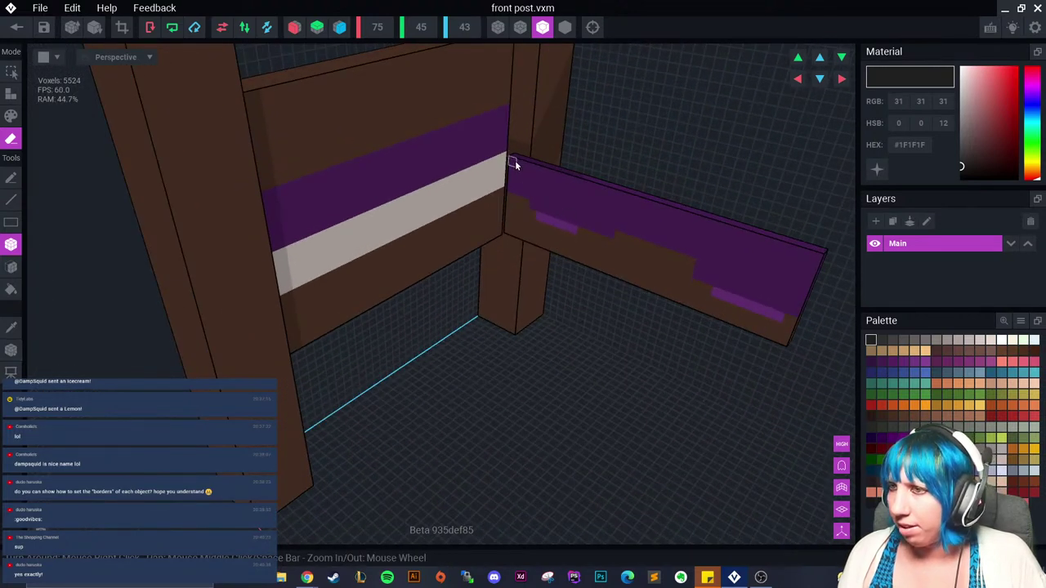
{"action": "mouse_move", "coordinate": [515, 160]}
{"action": "left_mouse_down"}
{"action": "mouse_move", "coordinate": [694, 315]}
{"action": "mouse_move", "coordinate": [782, 341]}
{"action": "left_mouse_up"}
{"action": "mouse_move", "coordinate": [719, 338]}
{"action": "right_mouse_down"}
{"action": "mouse_move", "coordinate": [441, 302]}
{"action": "mouse_move", "coordinate": [481, 280]}
{"action": "right_mouse_up"}
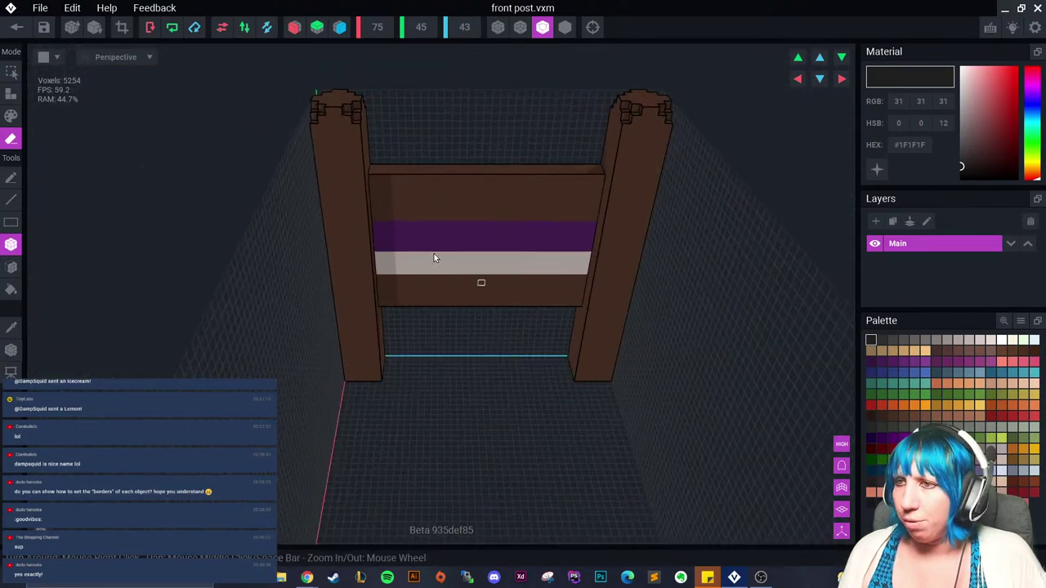
Step: Crop the front post model's volume to the remaining footboard, check its pivot, and save the changes on closing
{"action": "left_click", "coordinate": [119, 29]}
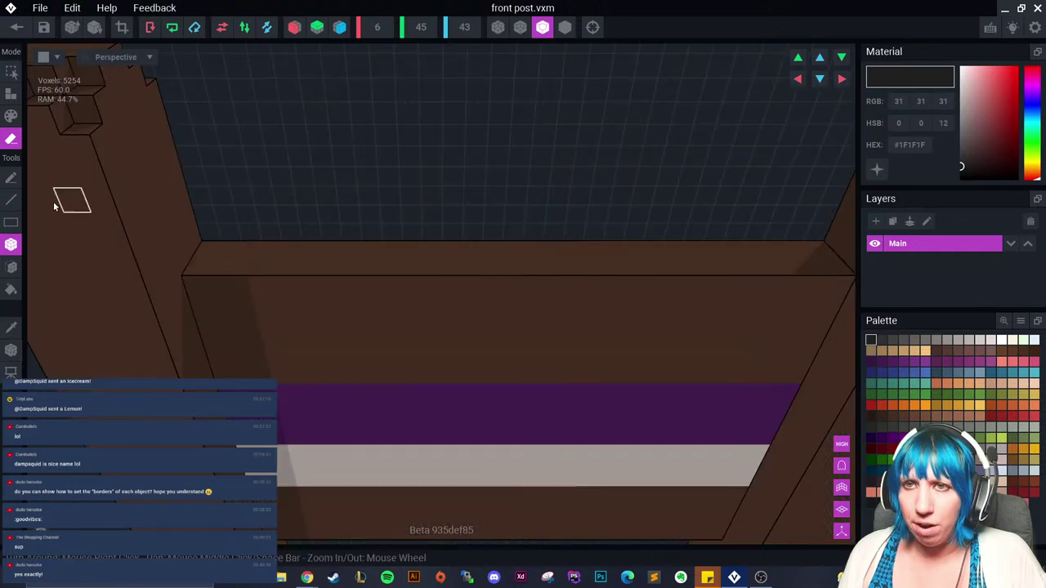
{"action": "left_click", "coordinate": [10, 349]}
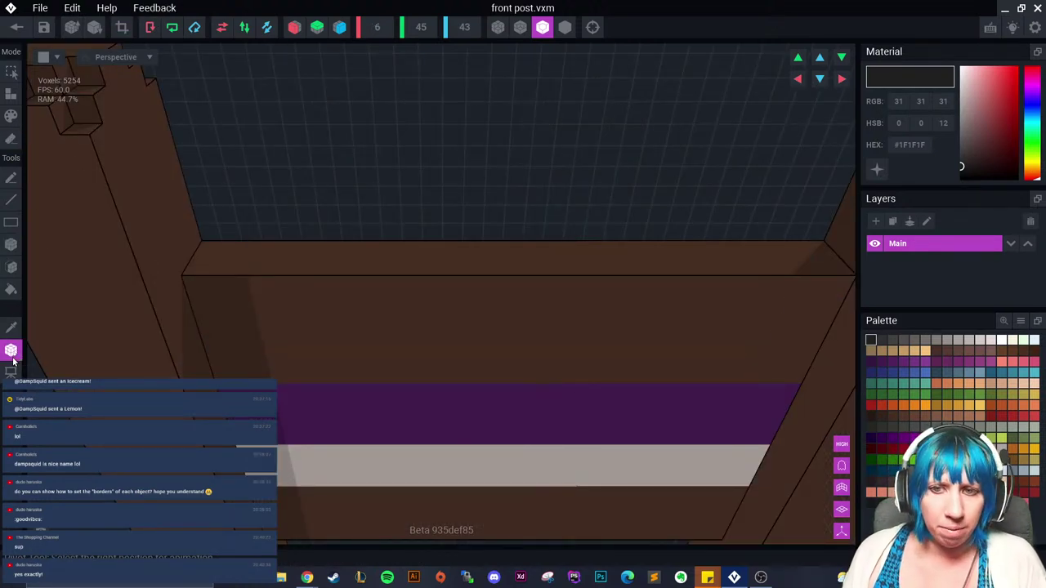
{"action": "right_click", "coordinate": [11, 352]}
{"action": "left_click", "coordinate": [41, 359]}
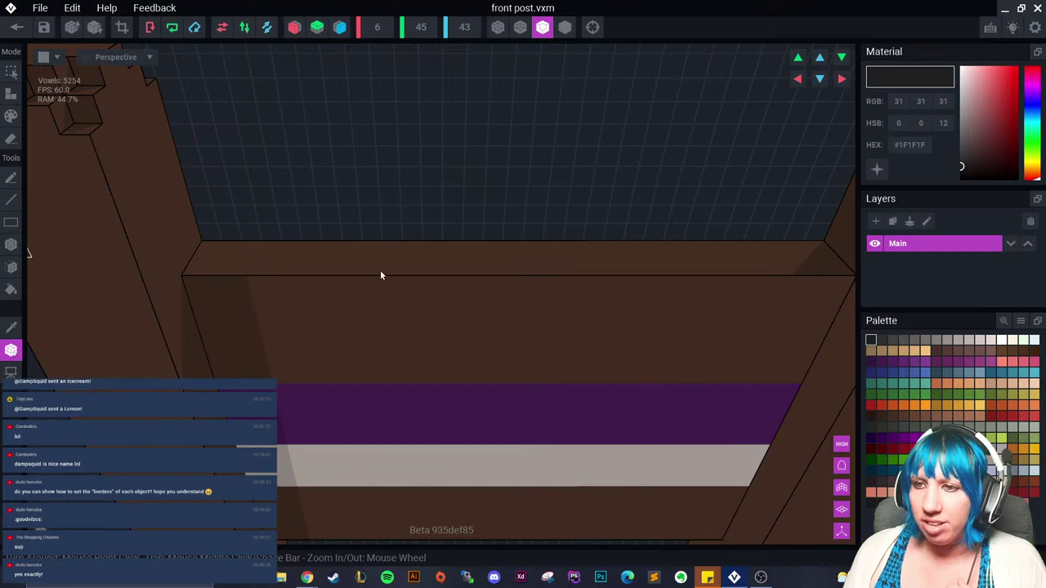
{"action": "scroll", "coordinate": [381, 274], "scroll_direction": "down", "scroll_amount": 5}
{"action": "right_click_drag", "start_coordinate": [443, 308], "coordinate": [248, 205]}
{"action": "left_click", "coordinate": [17, 27]}
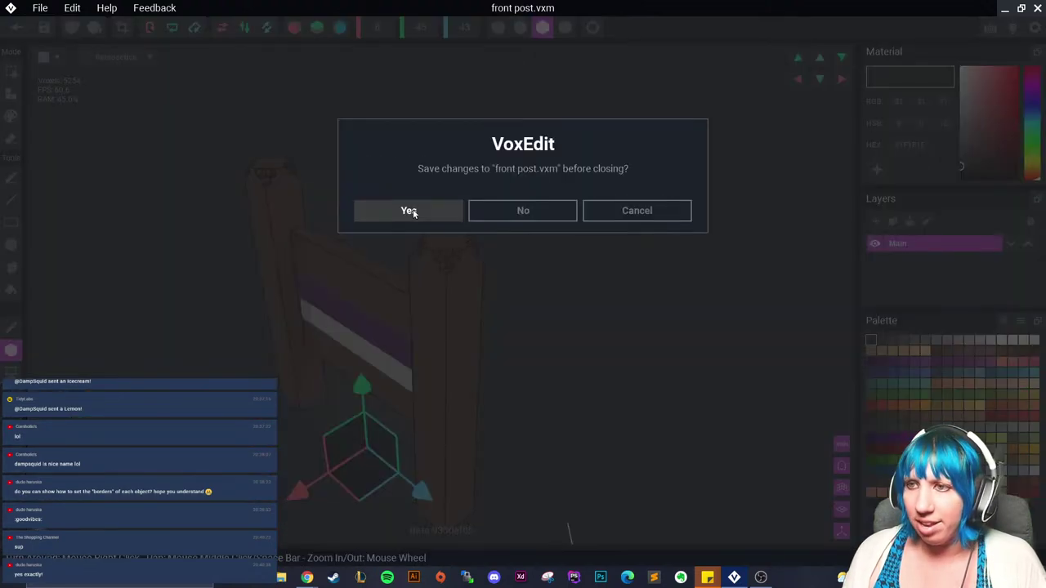
{"action": "left_click", "coordinate": [411, 211]}
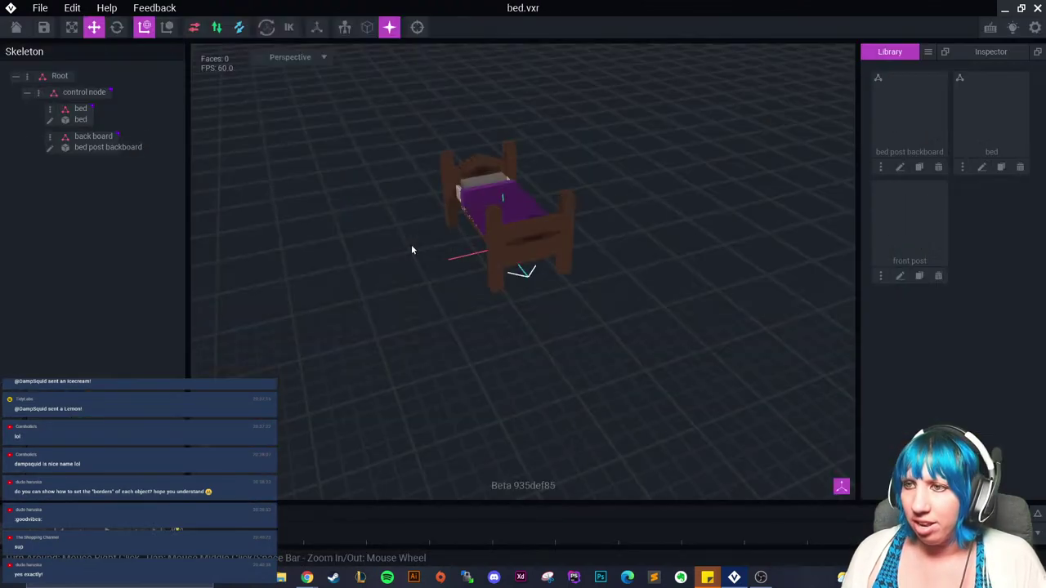
Step: Create a "front post" node under the control node and assign the front post model to it
{"action": "left_click", "coordinate": [39, 93]}
{"action": "left_click", "coordinate": [72, 118]}
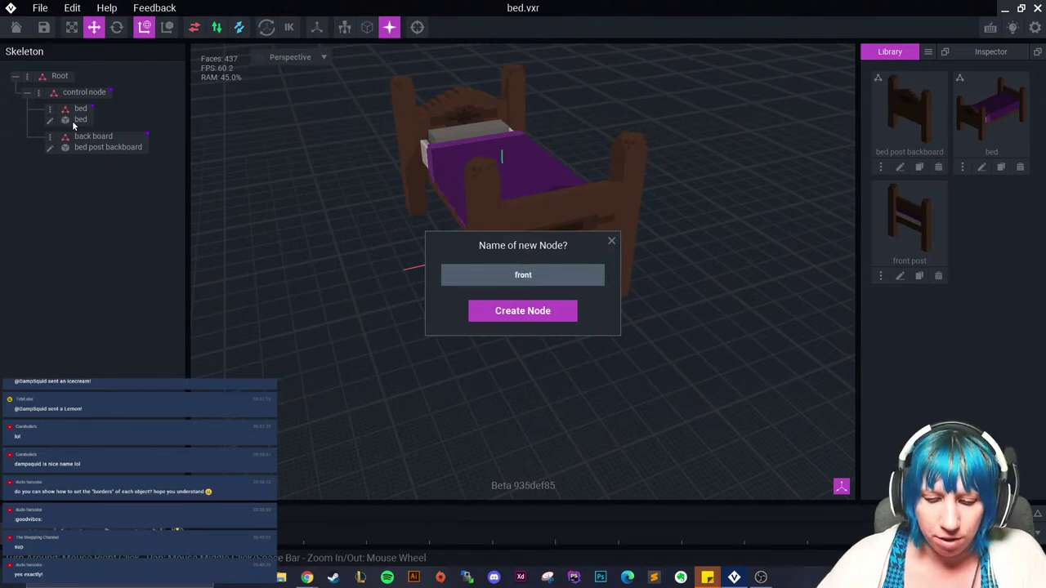
{"action": "type", "text": "front post"}
{"action": "key", "text": "Return"}
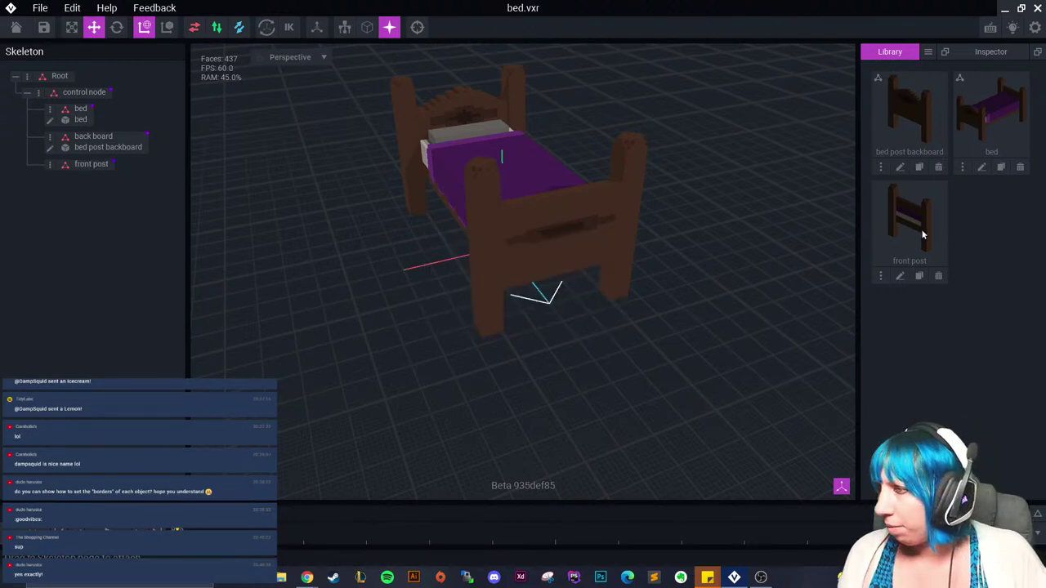
{"action": "left_click_drag", "start_coordinate": [919, 230], "coordinate": [88, 166]}
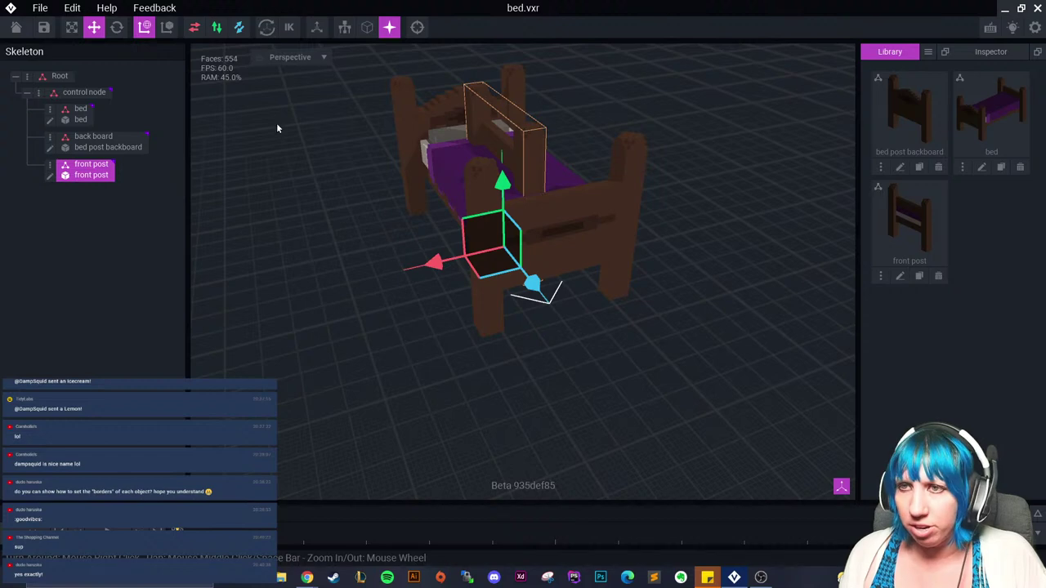
Step: Rotate the front post a quarter turn about the vertical axis so it stands across the bed
{"action": "right_click_drag", "start_coordinate": [398, 131], "coordinate": [458, 141]}
{"action": "left_click", "coordinate": [116, 27]}
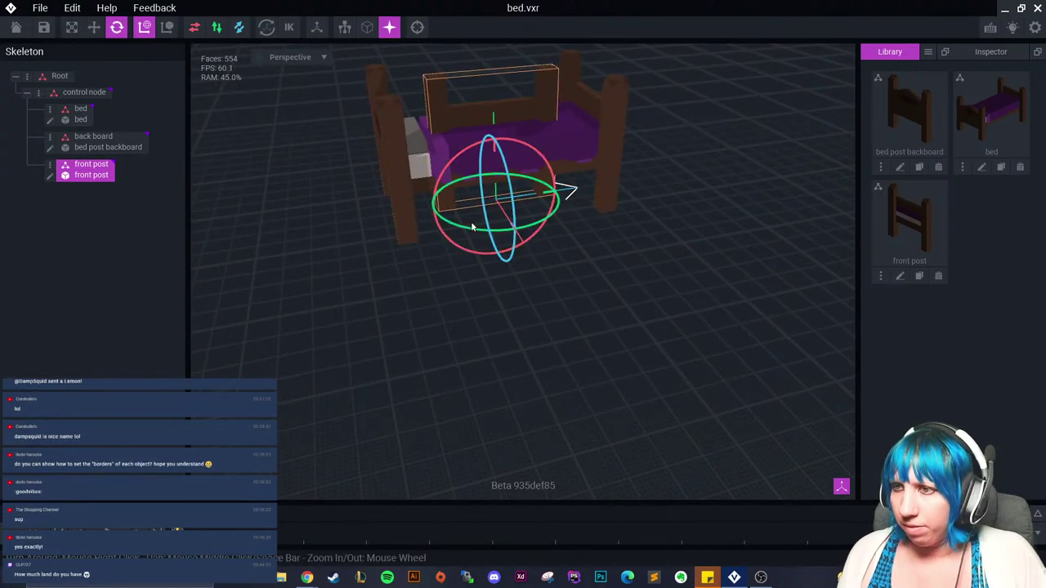
{"action": "mouse_move", "coordinate": [471, 227]}
{"action": "left_mouse_down"}
{"action": "mouse_move", "coordinate": [521, 229]}
{"action": "mouse_move", "coordinate": [580, 210]}
{"action": "mouse_move", "coordinate": [398, 233]}
{"action": "mouse_move", "coordinate": [327, 203]}
{"action": "mouse_move", "coordinate": [331, 175]}
{"action": "mouse_move", "coordinate": [474, 232]}
{"action": "left_mouse_up"}
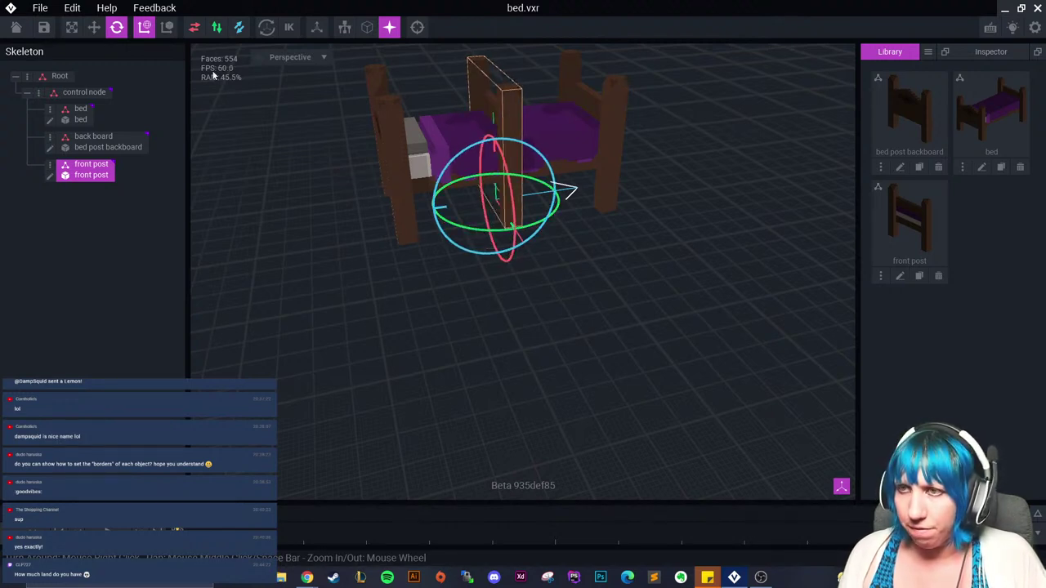
Step: Move the front post along the bed's length to line up with the original foot-end posts
{"action": "left_click", "coordinate": [94, 27]}
{"action": "left_click_drag", "start_coordinate": [426, 207], "coordinate": [517, 191]}
{"action": "right_click_drag", "start_coordinate": [541, 252], "coordinate": [496, 245]}
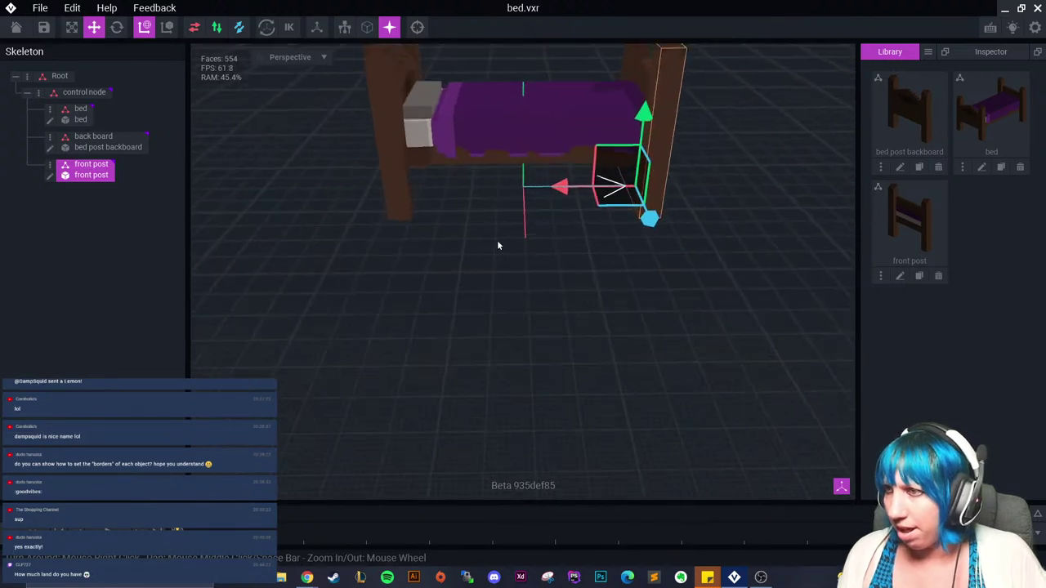
{"action": "key", "text": "f"}
{"action": "middle_click_drag", "start_coordinate": [544, 269], "coordinate": [580, 211]}
{"action": "left_click_drag", "start_coordinate": [480, 289], "coordinate": [486, 291]}
{"action": "middle_click_drag", "start_coordinate": [466, 280], "coordinate": [565, 287]}
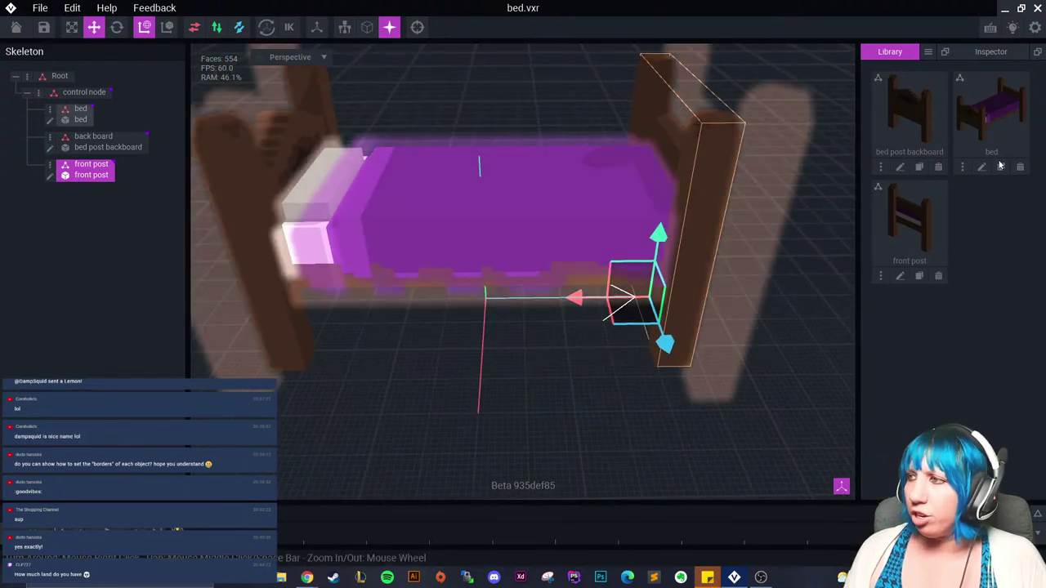
Step: Open the bed model for editing and set it to face erasing with outlined shading
{"action": "left_click", "coordinate": [984, 168]}
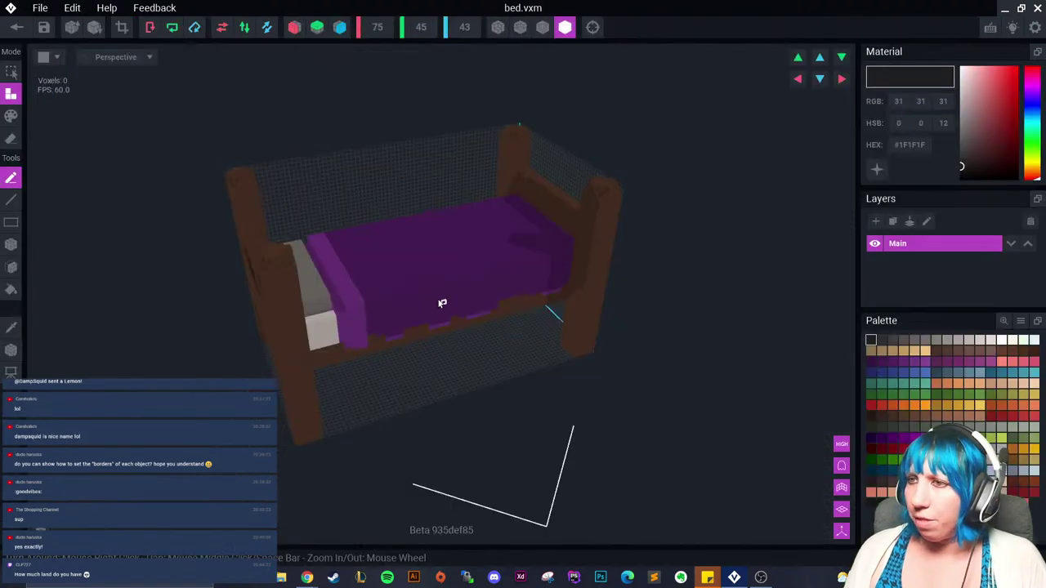
{"action": "left_click", "coordinate": [11, 139]}
{"action": "left_click", "coordinate": [542, 26]}
{"action": "mouse_move", "coordinate": [481, 72]}
{"action": "right_mouse_down"}
{"action": "mouse_move", "coordinate": [320, 244]}
{"action": "mouse_move", "coordinate": [44, 236]}
{"action": "right_mouse_up"}
{"action": "left_click", "coordinate": [10, 267]}
Step: Try to erase the bed's head-end posts and headboard pieces face by face
{"action": "left_click", "coordinate": [274, 329]}
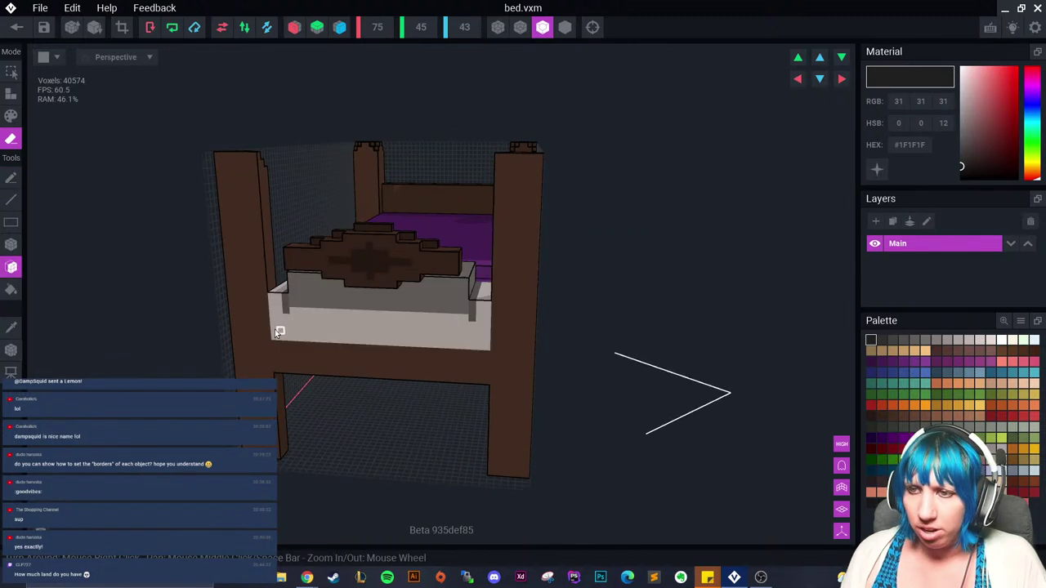
{"action": "left_click", "coordinate": [277, 317]}
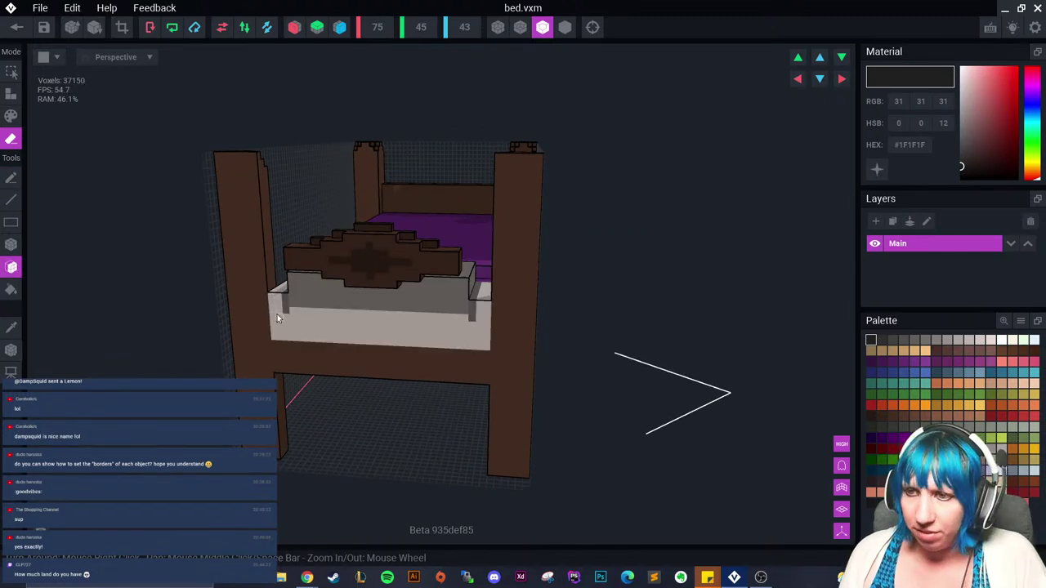
{"action": "left_click", "coordinate": [245, 256]}
{"action": "left_click", "coordinate": [261, 258]}
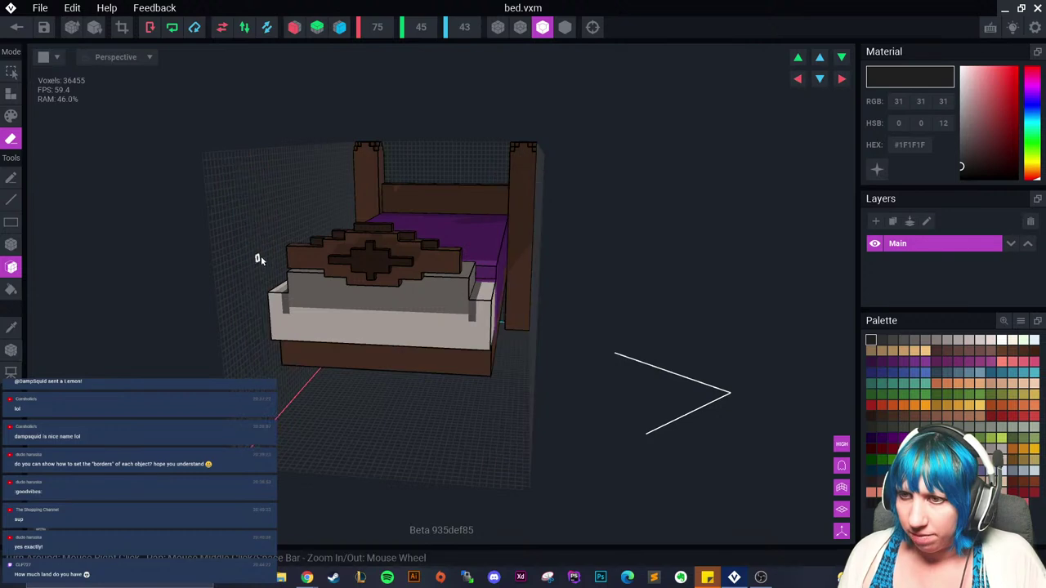
{"action": "left_click", "coordinate": [316, 256]}
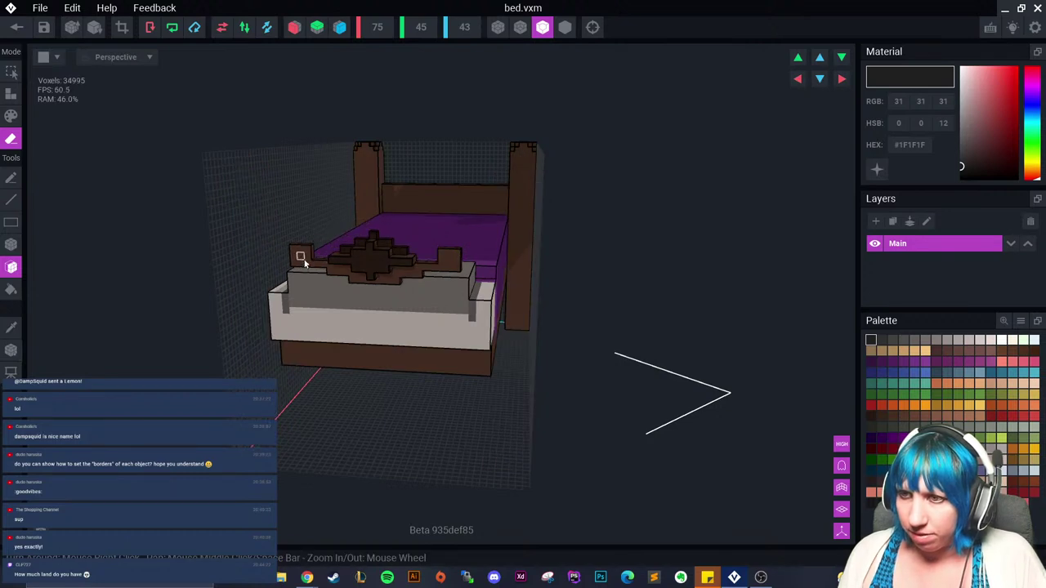
{"action": "left_click", "coordinate": [302, 260]}
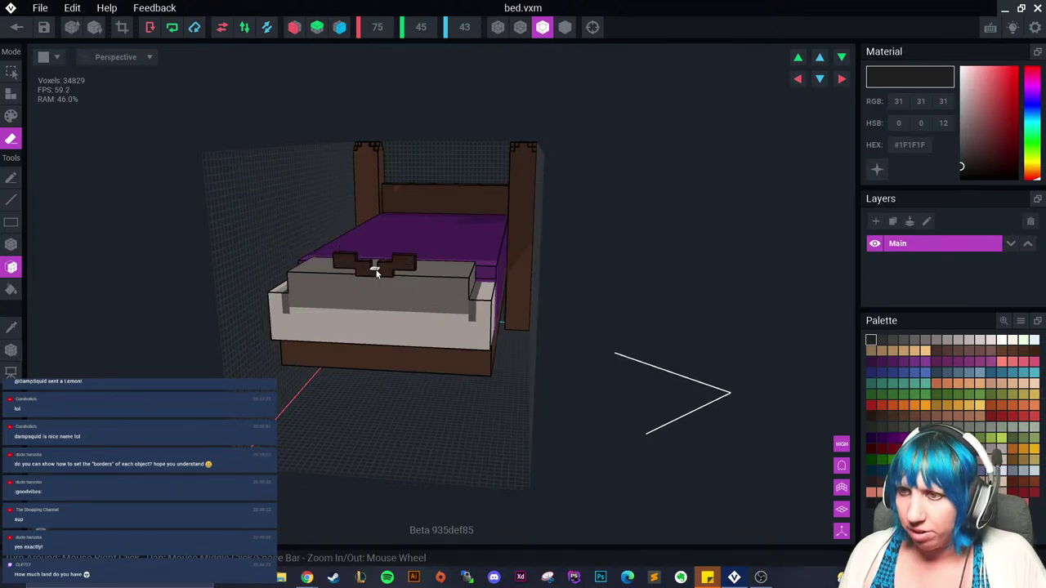
{"action": "left_click", "coordinate": [375, 282]}
Step: Inspect the bed's head end and underside, and undo the headboard and head-end post erasures
{"action": "right_click_drag", "start_coordinate": [409, 297], "coordinate": [483, 309]}
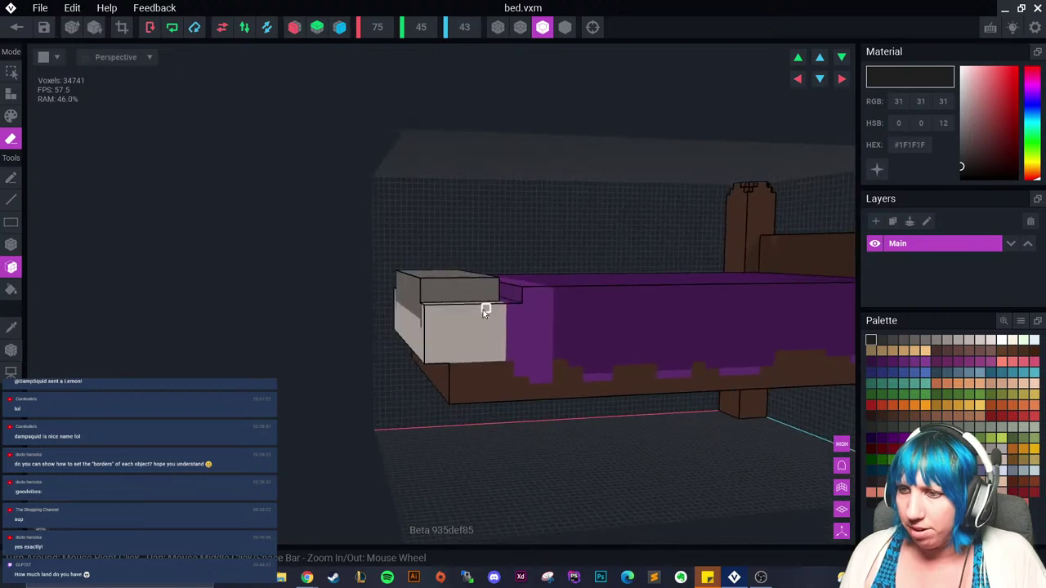
{"action": "middle_click_drag", "start_coordinate": [483, 310], "coordinate": [587, 307]}
{"action": "mouse_move", "coordinate": [585, 306]}
{"action": "right_mouse_down"}
{"action": "mouse_move", "coordinate": [596, 313]}
{"action": "mouse_move", "coordinate": [563, 319]}
{"action": "mouse_move", "coordinate": [485, 271]}
{"action": "mouse_move", "coordinate": [548, 281]}
{"action": "right_mouse_up"}
{"action": "key", "text": "ctrl+z"}
{"action": "key", "text": "ctrl+z"}
{"action": "key", "text": "ctrl+z"}
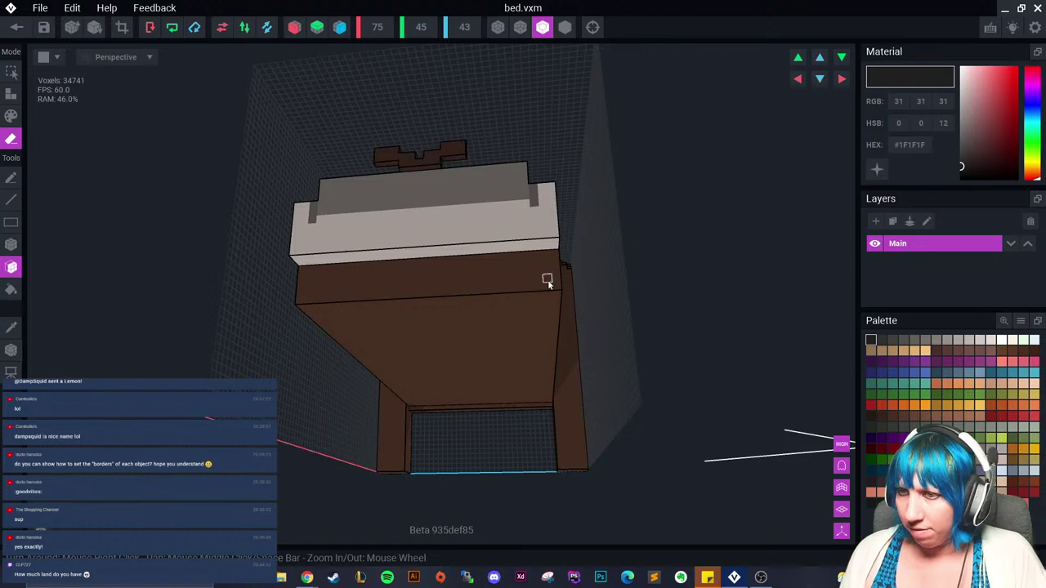
{"action": "key", "text": "ctrl+z"}
{"action": "key", "text": "ctrl+z"}
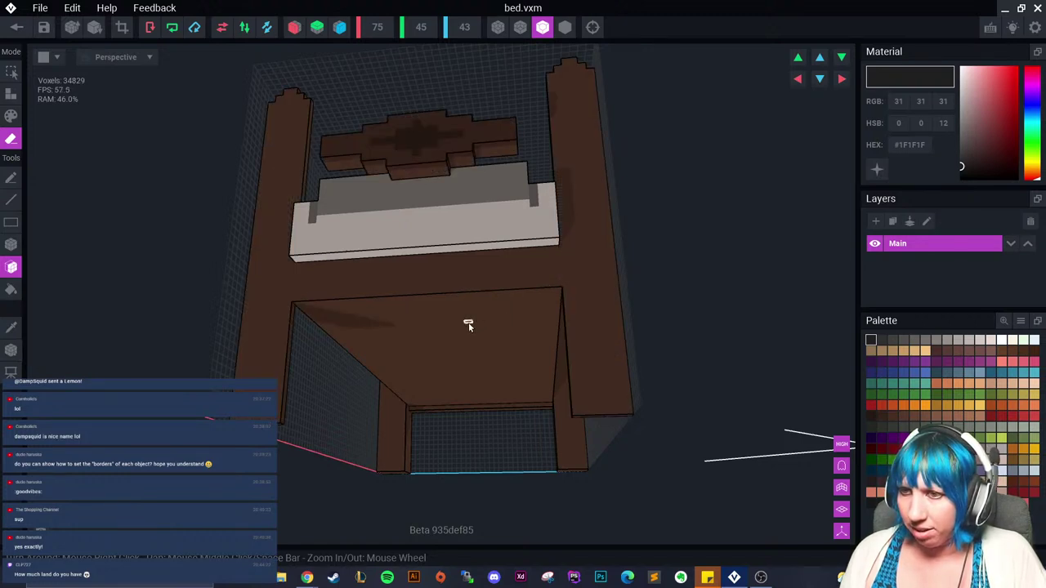
{"action": "right_click_drag", "start_coordinate": [466, 320], "coordinate": [487, 323]}
{"action": "key", "text": "ctrl+z"}
{"action": "key", "text": "ctrl+z"}
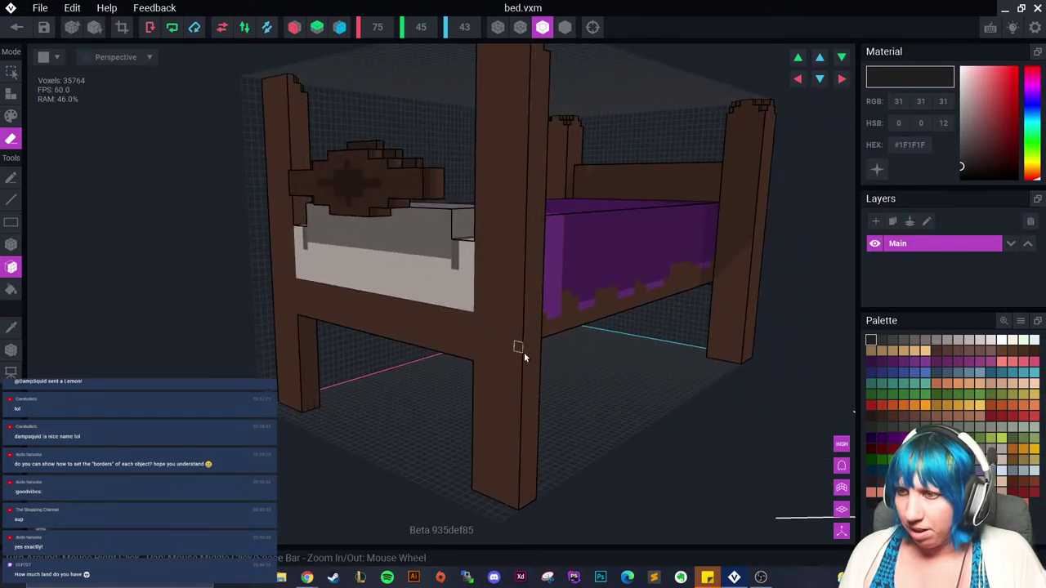
{"action": "mouse_move", "coordinate": [524, 352]}
{"action": "right_mouse_down"}
{"action": "mouse_move", "coordinate": [567, 333]}
{"action": "mouse_move", "coordinate": [550, 341]}
{"action": "mouse_move", "coordinate": [507, 305]}
{"action": "mouse_move", "coordinate": [305, 336]}
{"action": "mouse_move", "coordinate": [376, 314]}
{"action": "mouse_move", "coordinate": [389, 243]}
{"action": "right_mouse_up"}
{"action": "key", "text": "ctrl+z"}
{"action": "key", "text": "ctrl+z"}
Step: Erase the bed's head-end posts and the headboard's central motif face by face
{"action": "left_click", "coordinate": [565, 334]}
{"action": "left_click", "coordinate": [565, 333]}
{"action": "left_click", "coordinate": [564, 328]}
{"action": "left_click", "coordinate": [561, 335]}
{"action": "left_click", "coordinate": [392, 242]}
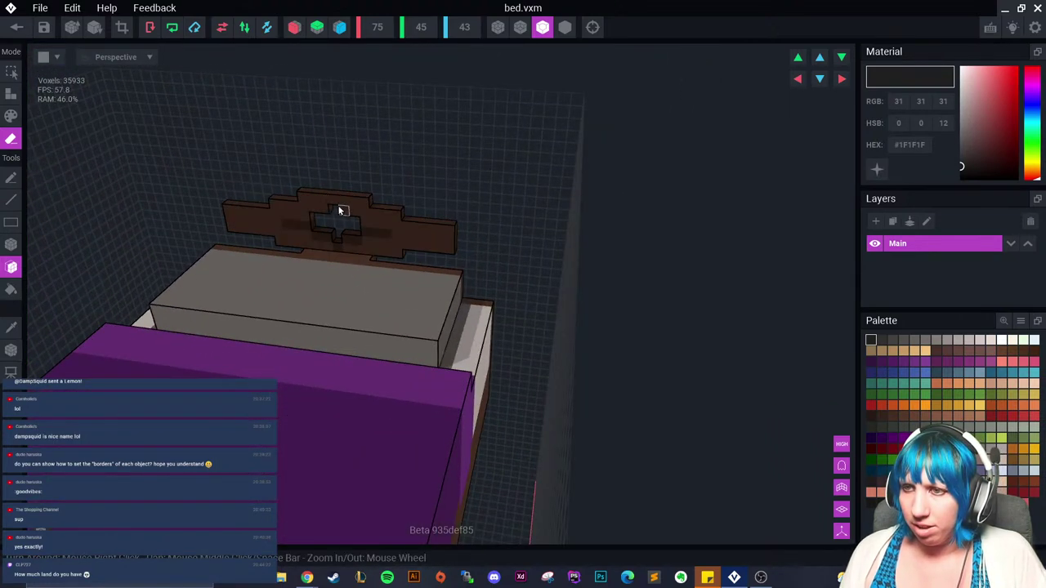
Step: Erase the rest of the floating headboard panel and its leftover motif pieces
{"action": "left_click", "coordinate": [345, 208]}
{"action": "left_click", "coordinate": [335, 237]}
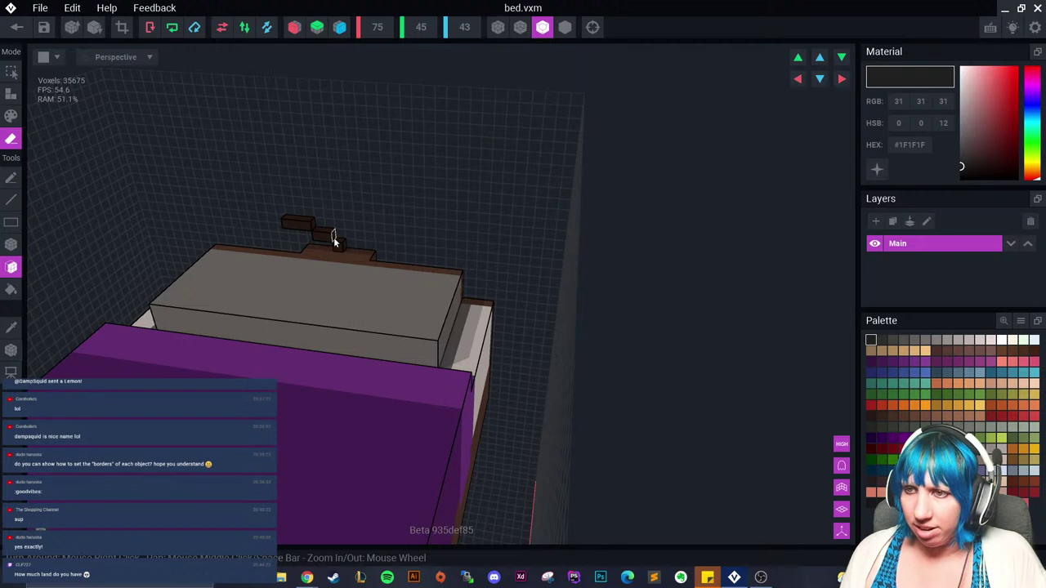
{"action": "left_click", "coordinate": [299, 226]}
{"action": "left_click", "coordinate": [338, 242]}
Step: Erase the headboard's last floating fragments and the bed's foot-end posts face by face
{"action": "mouse_move", "coordinate": [336, 245]}
{"action": "right_mouse_down"}
{"action": "mouse_move", "coordinate": [203, 281]}
{"action": "mouse_move", "coordinate": [261, 212]}
{"action": "mouse_move", "coordinate": [267, 307]}
{"action": "right_mouse_up"}
{"action": "left_click", "coordinate": [261, 212]}
{"action": "right_click_drag", "start_coordinate": [286, 188], "coordinate": [372, 211]}
{"action": "left_click", "coordinate": [373, 210]}
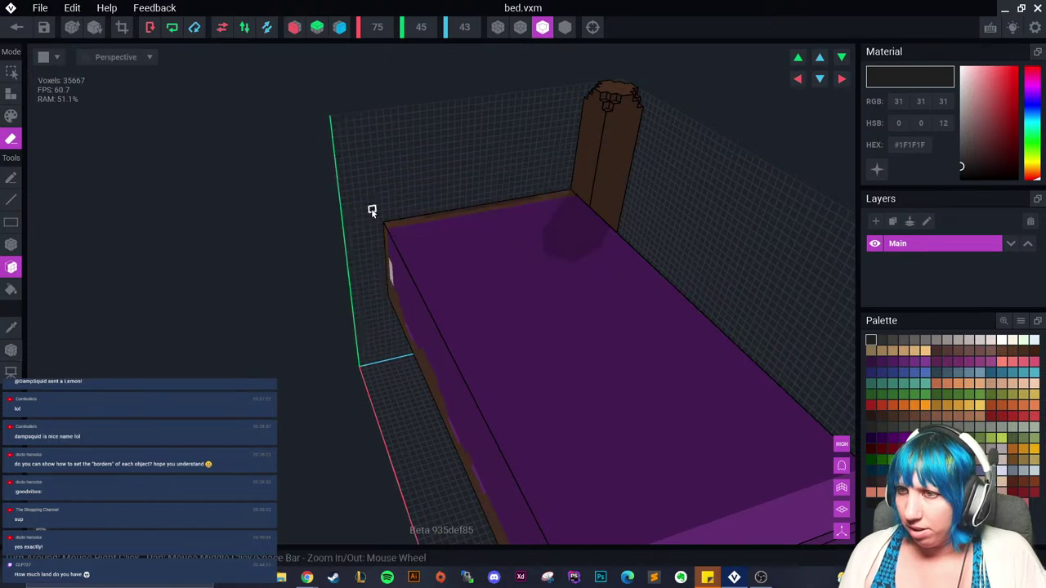
{"action": "left_click", "coordinate": [614, 179]}
{"action": "left_click", "coordinate": [612, 177]}
{"action": "left_click", "coordinate": [612, 177]}
{"action": "left_click", "coordinate": [612, 168]}
{"action": "left_click", "coordinate": [612, 168]}
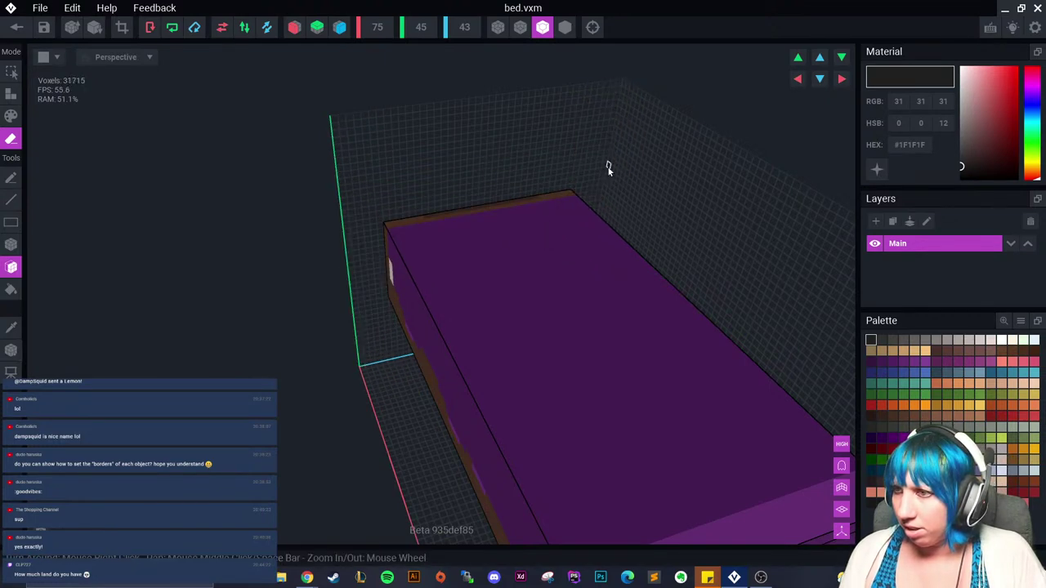
Step: Crop the model's bounding box to the remaining bed voxels, and return to the bed rig with the changes saved
{"action": "right_click_drag", "start_coordinate": [609, 170], "coordinate": [389, 112]}
{"action": "left_click", "coordinate": [121, 28]}
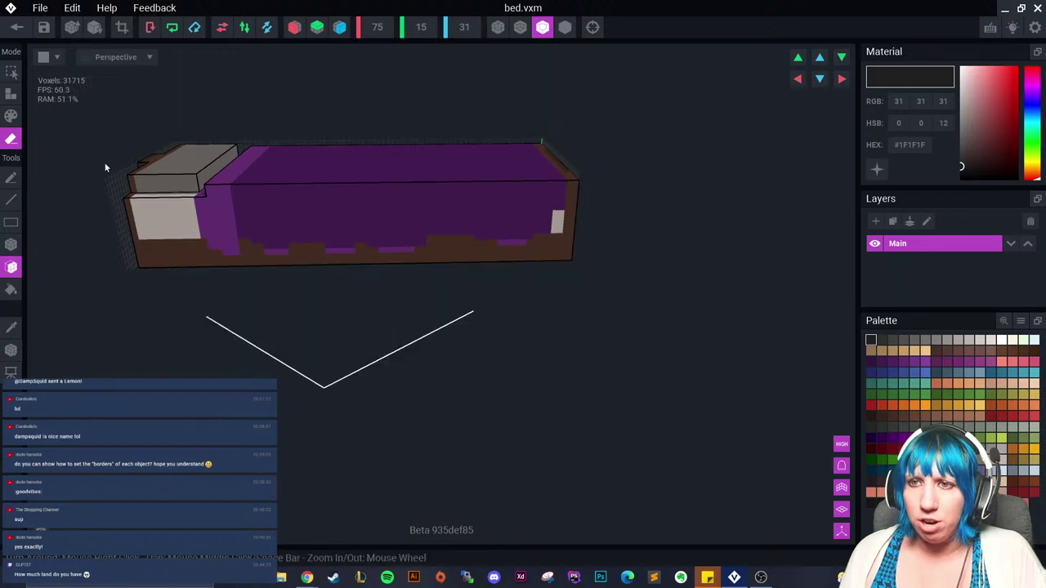
{"action": "left_click", "coordinate": [16, 27]}
{"action": "left_click", "coordinate": [410, 216]}
Step: Raise the bed node vertically so the mattress sits between the backboard and the front post
{"action": "right_click_drag", "start_coordinate": [486, 191], "coordinate": [414, 286]}
{"action": "left_click", "coordinate": [414, 286]}
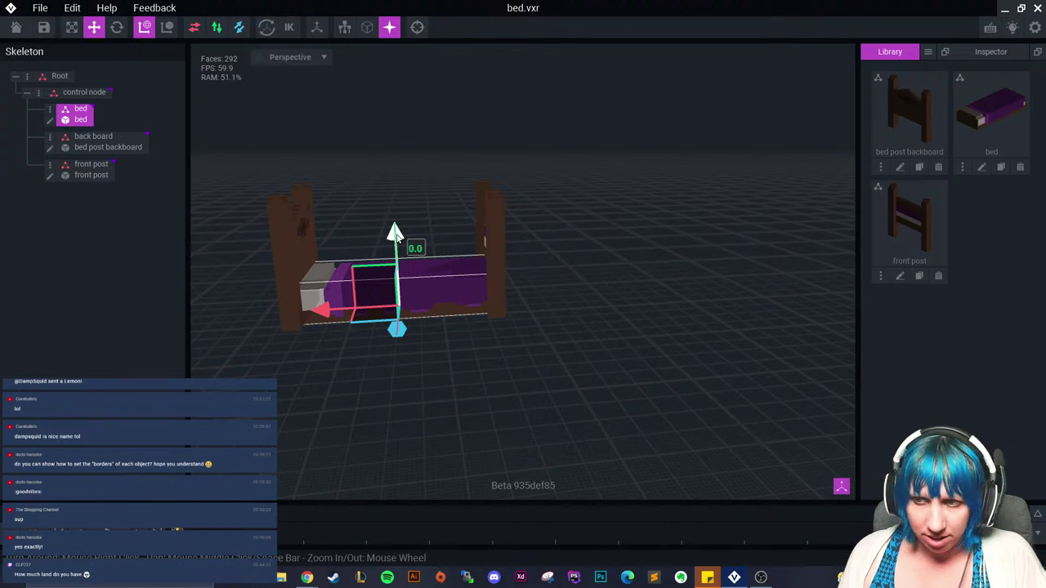
{"action": "left_click_drag", "start_coordinate": [395, 235], "coordinate": [392, 203]}
{"action": "right_click_drag", "start_coordinate": [428, 268], "coordinate": [427, 267]}
{"action": "left_click", "coordinate": [634, 299]}
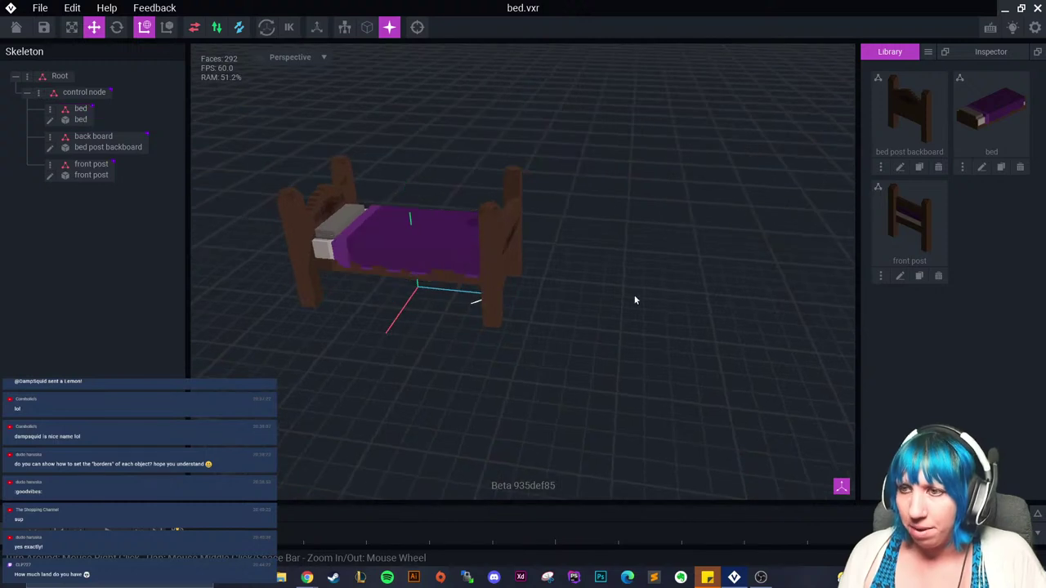
{"action": "right_click_drag", "start_coordinate": [517, 284], "coordinate": [480, 162]}
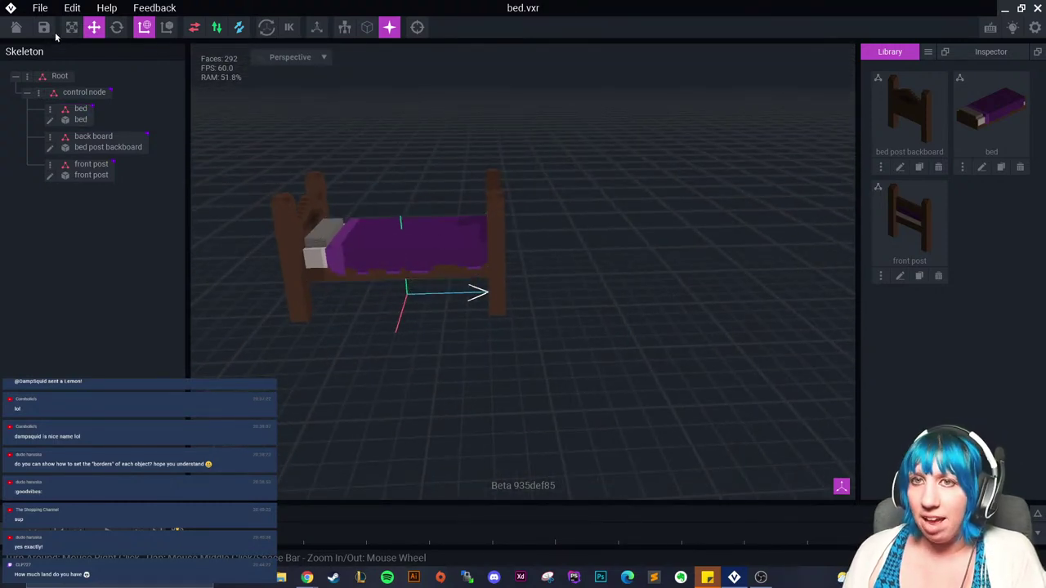
Step: Save and close the bed rig, and reopen bed.vxr to check the assembled bed
{"action": "left_click", "coordinate": [16, 27]}
{"action": "left_click", "coordinate": [435, 214]}
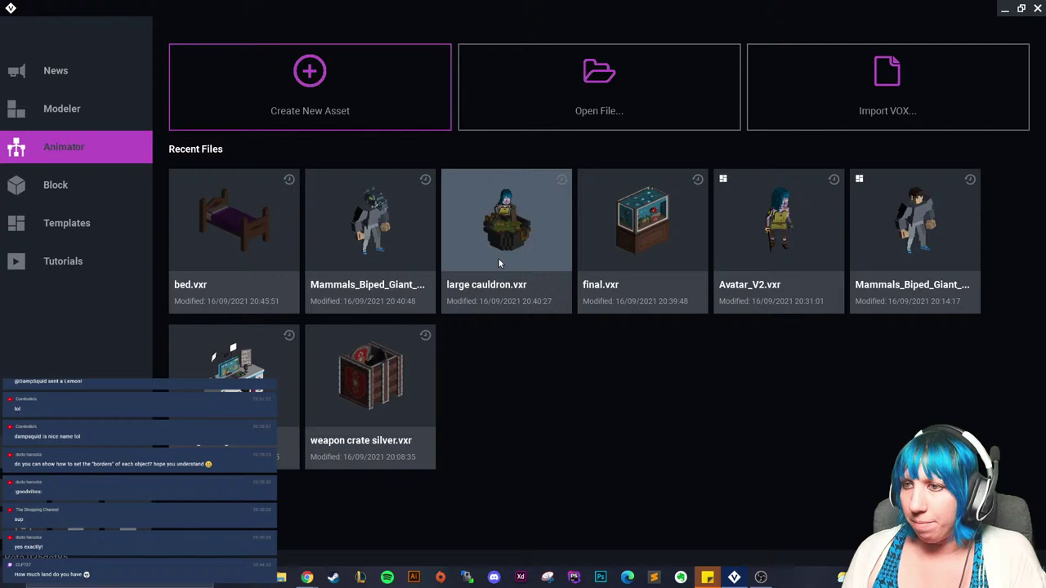
{"action": "left_click", "coordinate": [230, 219]}
{"action": "right_click_drag", "start_coordinate": [462, 175], "coordinate": [504, 233]}
{"action": "scroll", "coordinate": [528, 190], "scroll_direction": "up", "scroll_amount": 2}
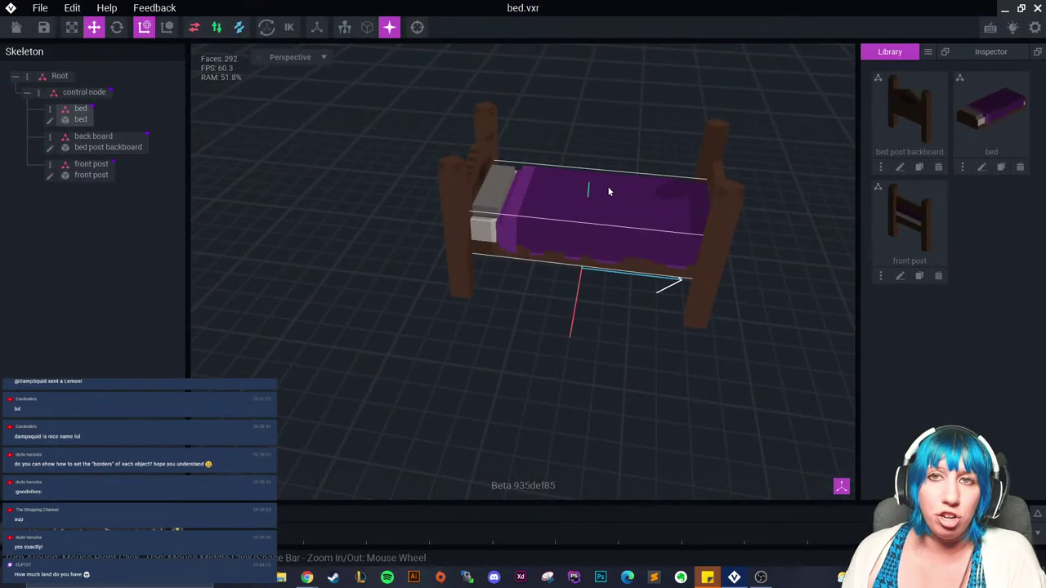
Step: Save and close the bed rig, and open the Mammals_Biped_Giant_Human_V2.vxr rig
{"action": "left_click", "coordinate": [16, 27]}
{"action": "left_click", "coordinate": [392, 213]}
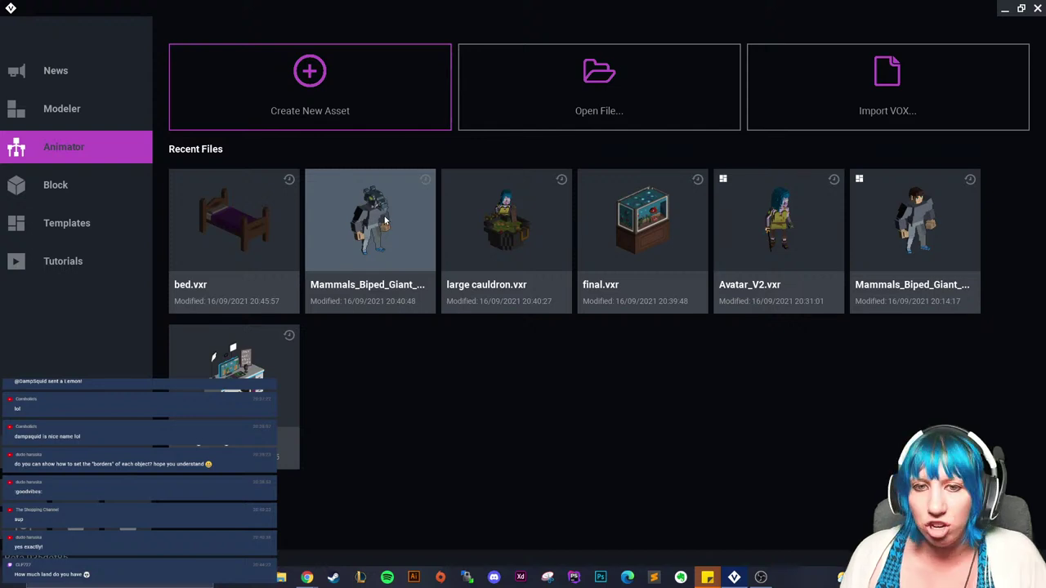
{"action": "left_click", "coordinate": [364, 228]}
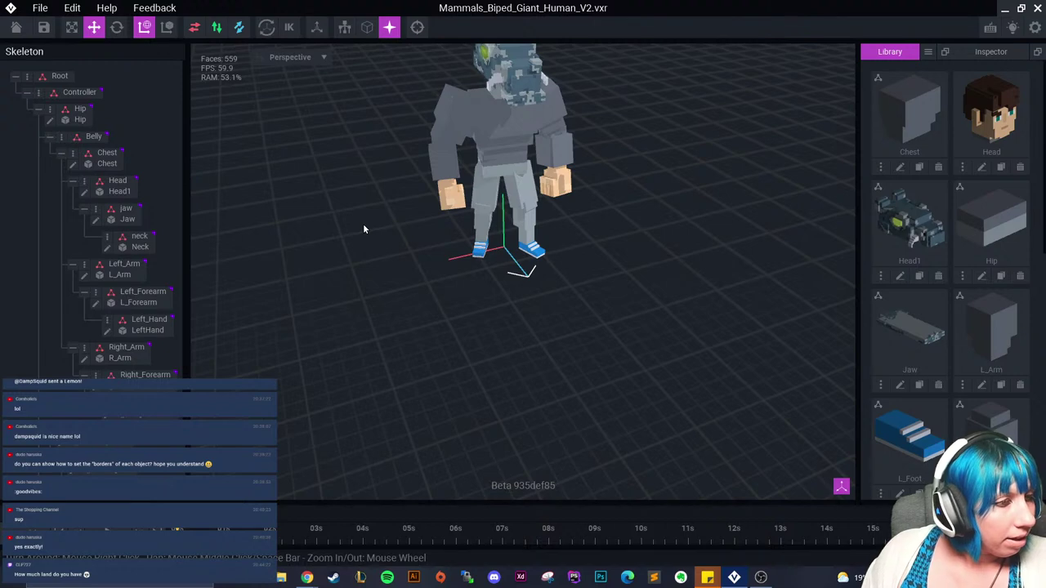
{"action": "right_click_drag", "start_coordinate": [363, 229], "coordinate": [408, 231]}
{"action": "middle_click_drag", "start_coordinate": [521, 154], "coordinate": [381, 257]}
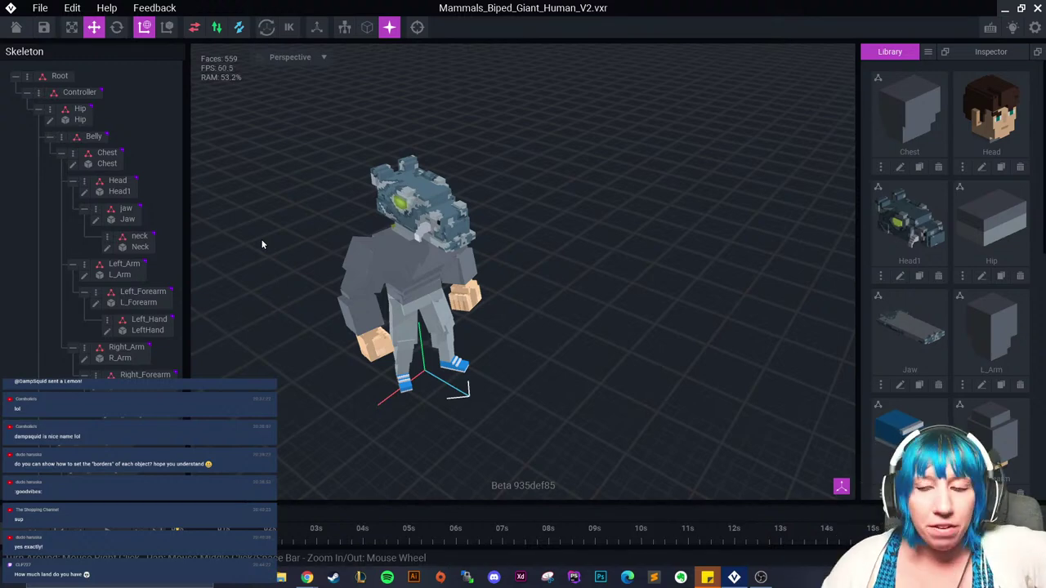
Step: Select the creature's neck node below the head and open its Neck model for editing
{"action": "left_click", "coordinate": [434, 302]}
{"action": "scroll", "coordinate": [434, 302], "scroll_direction": "up", "scroll_amount": 5}
{"action": "right_click_drag", "start_coordinate": [436, 301], "coordinate": [446, 294]}
{"action": "left_click", "coordinate": [381, 263]}
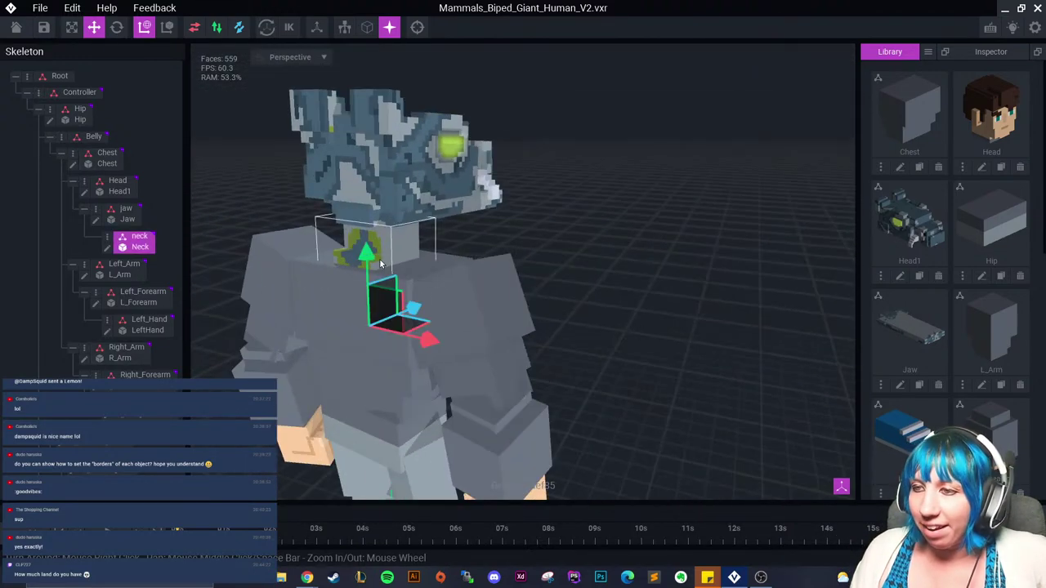
{"action": "left_click", "coordinate": [108, 248]}
{"action": "right_click_drag", "start_coordinate": [328, 334], "coordinate": [390, 290]}
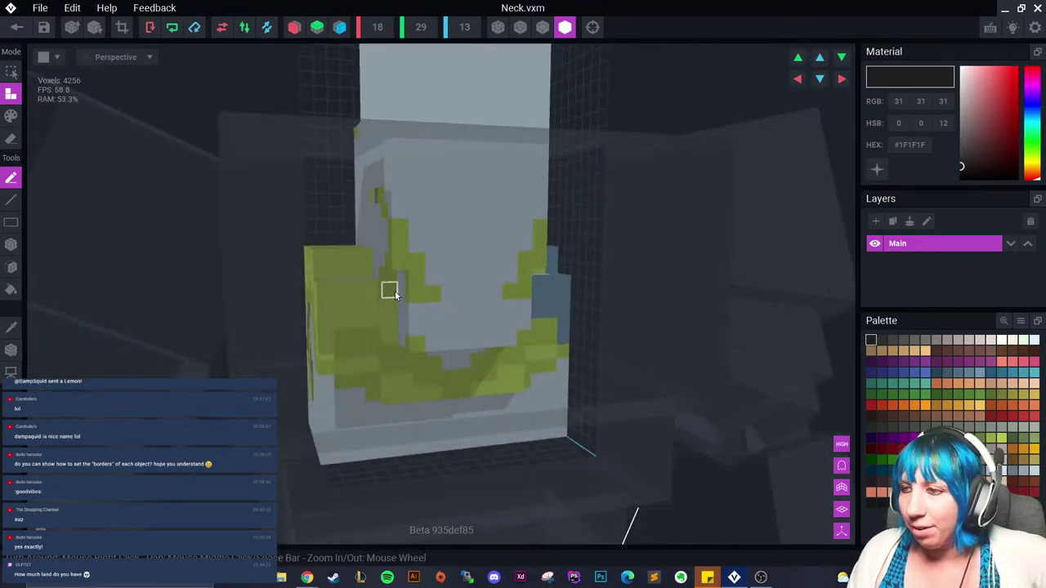
Step: Repaint the centre of the neck's diamond motif and the main collar patches in blue #4E6C81, face by face
{"action": "left_click", "coordinate": [11, 327]}
{"action": "right_click_drag", "start_coordinate": [257, 336], "coordinate": [205, 263]}
{"action": "left_click", "coordinate": [13, 249]}
{"action": "left_click", "coordinate": [11, 116]}
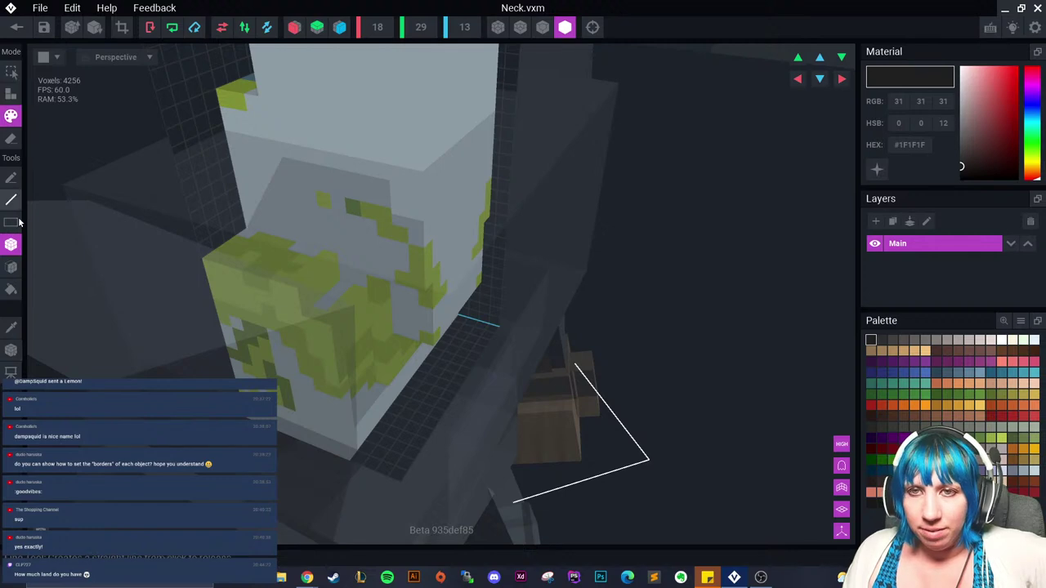
{"action": "left_click", "coordinate": [11, 267]}
{"action": "left_click", "coordinate": [958, 374]}
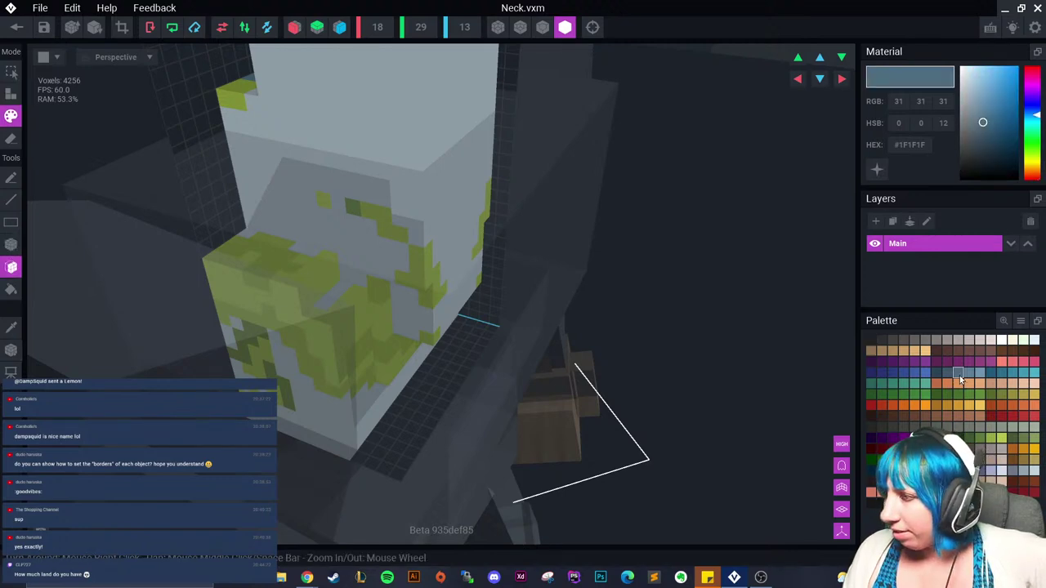
{"action": "right_click_drag", "start_coordinate": [523, 319], "coordinate": [386, 263]}
{"action": "left_click", "coordinate": [435, 286]}
{"action": "mouse_move", "coordinate": [555, 282]}
{"action": "right_mouse_down"}
{"action": "mouse_move", "coordinate": [482, 268]}
{"action": "mouse_move", "coordinate": [580, 320]}
{"action": "right_mouse_up"}
{"action": "right_click_drag", "start_coordinate": [520, 349], "coordinate": [367, 308]}
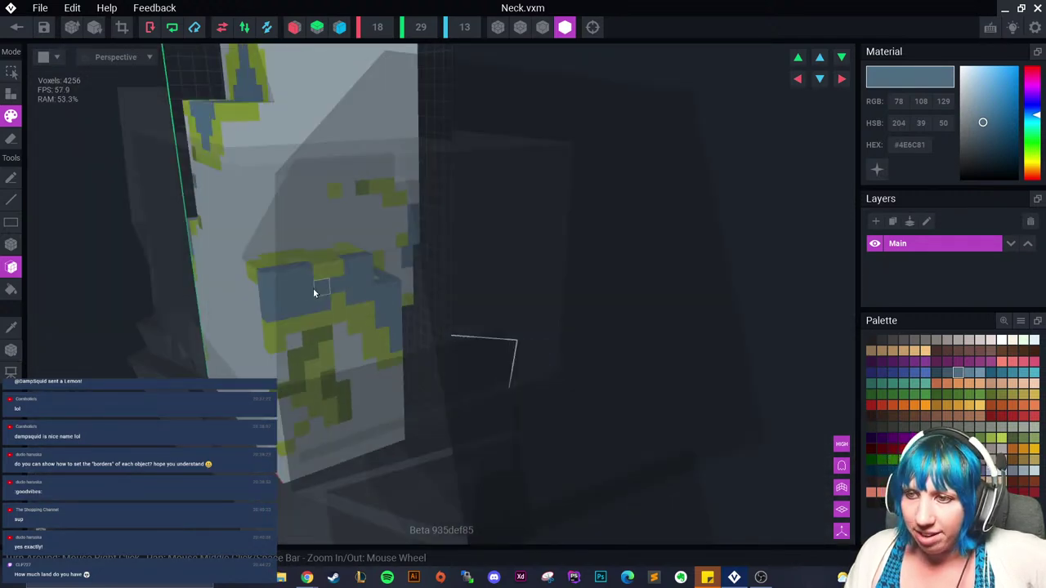
{"action": "scroll", "coordinate": [343, 331], "scroll_direction": "up", "scroll_amount": 5}
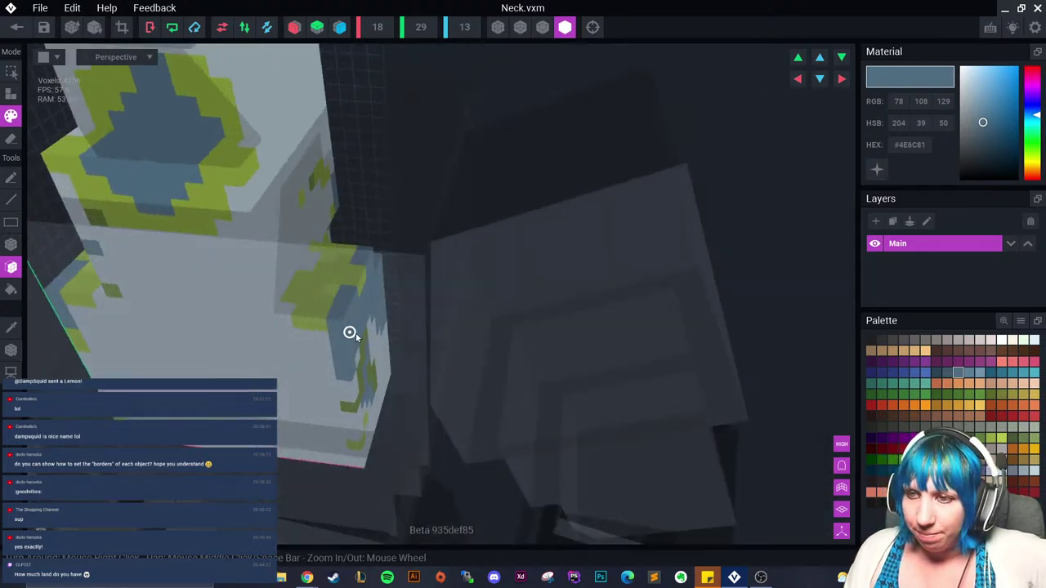
{"action": "right_click_drag", "start_coordinate": [311, 298], "coordinate": [450, 270]}
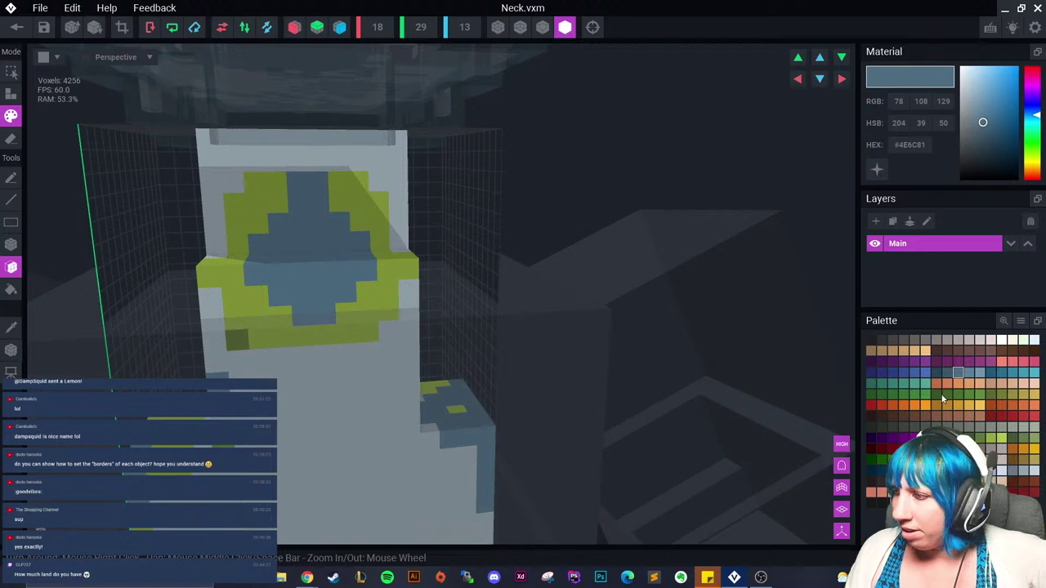
Step: Repaint the green border around the neck's diamond motif in dark blue #3D576A
{"action": "left_click", "coordinate": [948, 374]}
{"action": "left_click", "coordinate": [359, 221]}
{"action": "left_click", "coordinate": [256, 203]}
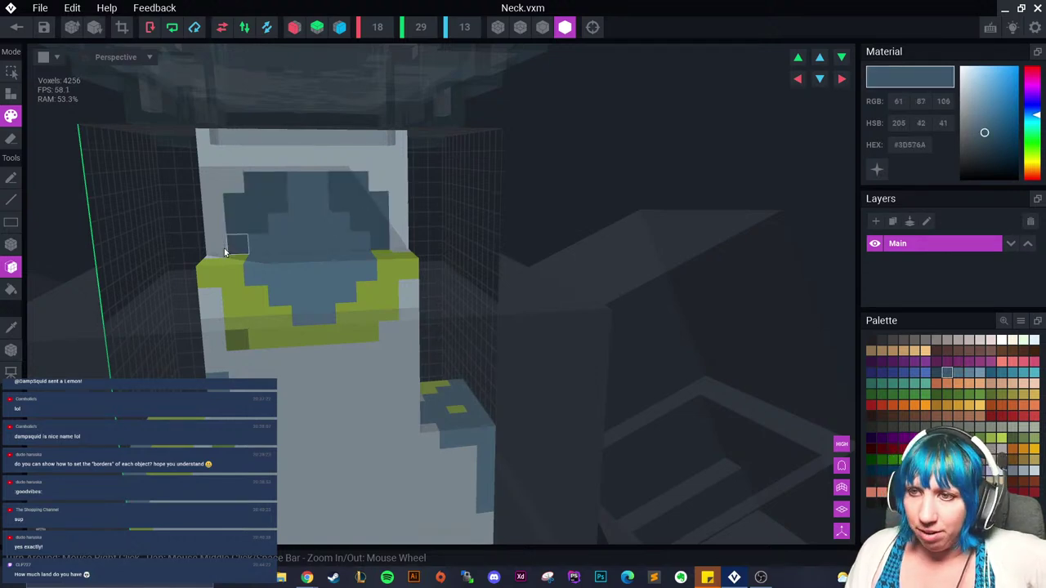
{"action": "right_click_drag", "start_coordinate": [224, 248], "coordinate": [264, 301]}
{"action": "left_click", "coordinate": [264, 301]}
{"action": "left_click", "coordinate": [392, 244]}
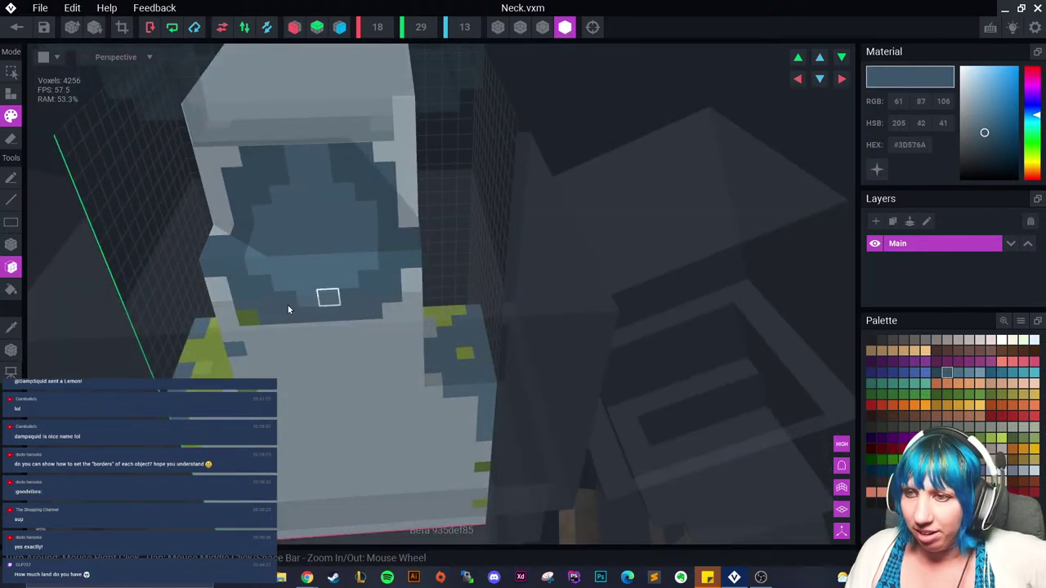
{"action": "left_click", "coordinate": [250, 319]}
Step: Repaint green patches on the collar ledges and around the neck's base in dark blue #3D576A
{"action": "right_click_drag", "start_coordinate": [425, 417], "coordinate": [371, 375]}
{"action": "left_click", "coordinate": [460, 383]}
{"action": "left_click", "coordinate": [477, 415]}
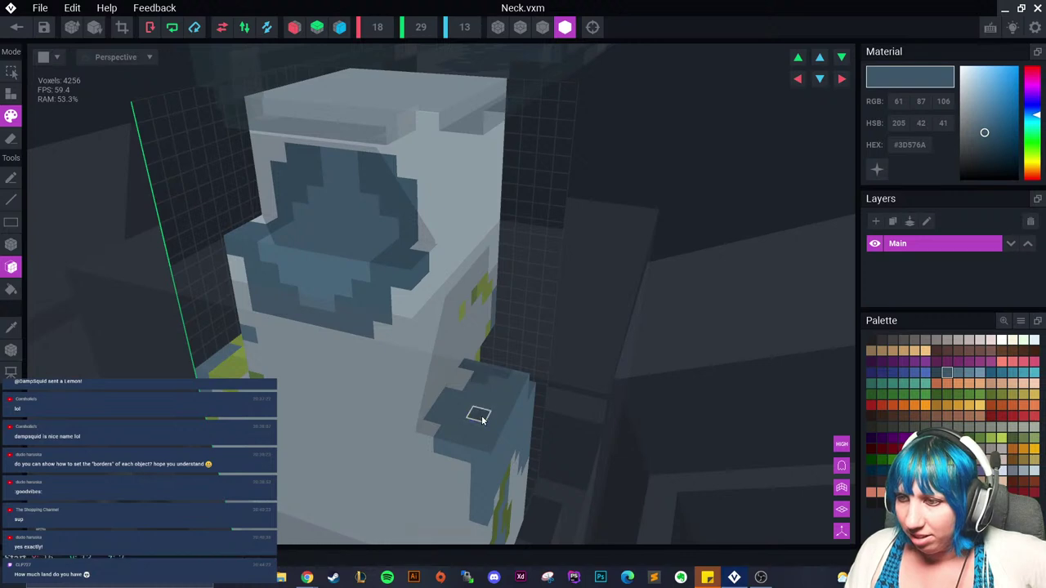
{"action": "mouse_move", "coordinate": [477, 415]}
{"action": "right_mouse_down"}
{"action": "mouse_move", "coordinate": [397, 392]}
{"action": "mouse_move", "coordinate": [421, 397]}
{"action": "right_mouse_up"}
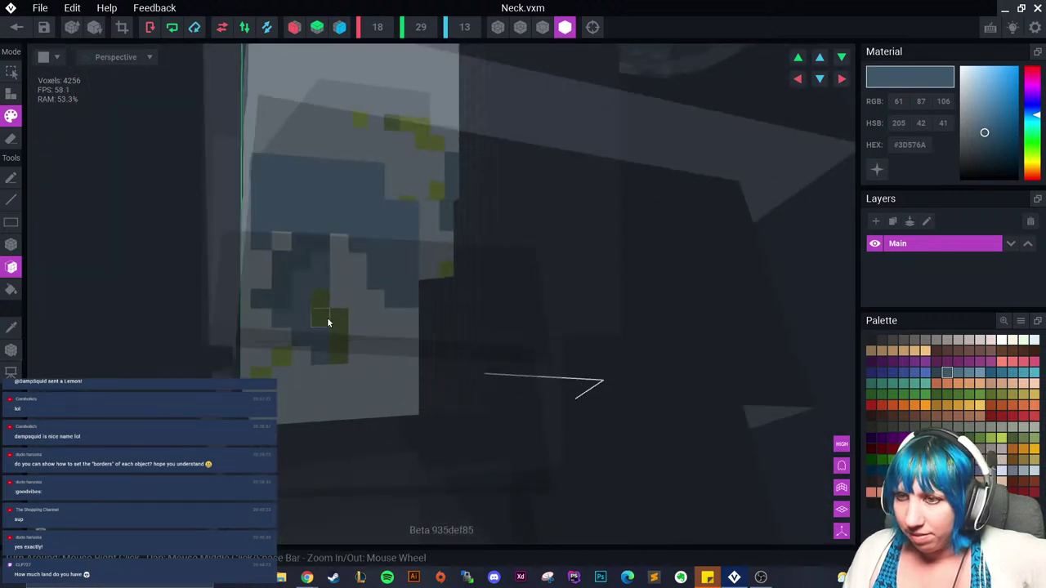
{"action": "right_click_drag", "start_coordinate": [358, 357], "coordinate": [346, 352]}
{"action": "left_click", "coordinate": [404, 288]}
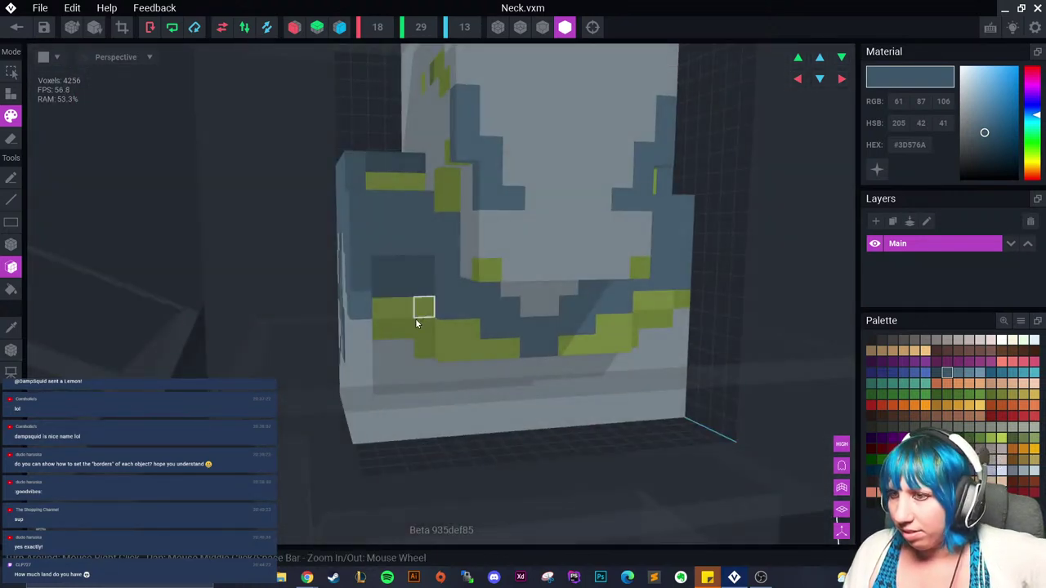
{"action": "mouse_move", "coordinate": [559, 352]}
{"action": "right_mouse_down"}
{"action": "mouse_move", "coordinate": [419, 377]}
{"action": "mouse_move", "coordinate": [399, 356]}
{"action": "right_mouse_up"}
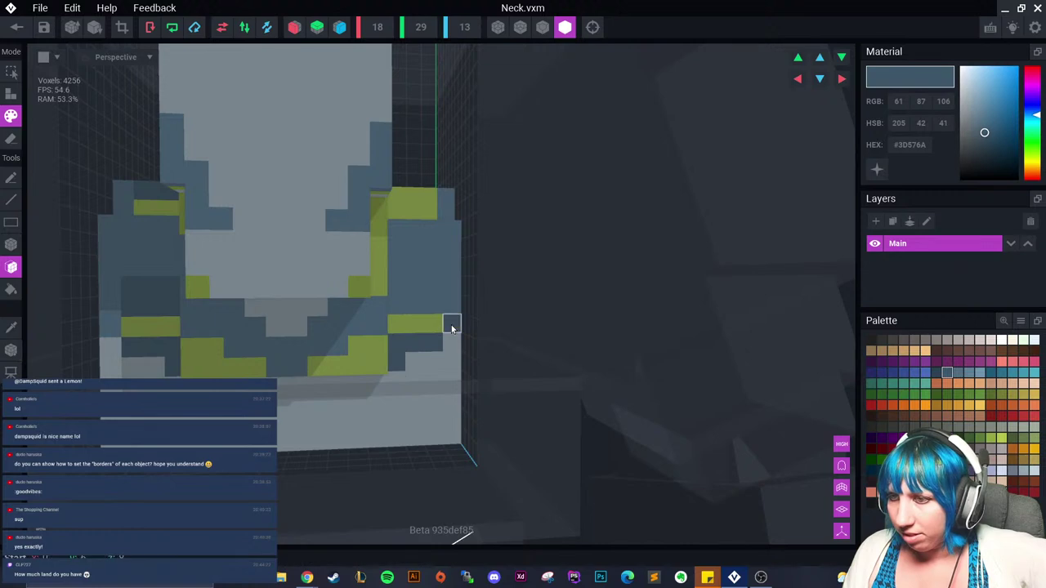
{"action": "right_click_drag", "start_coordinate": [205, 291], "coordinate": [231, 272]}
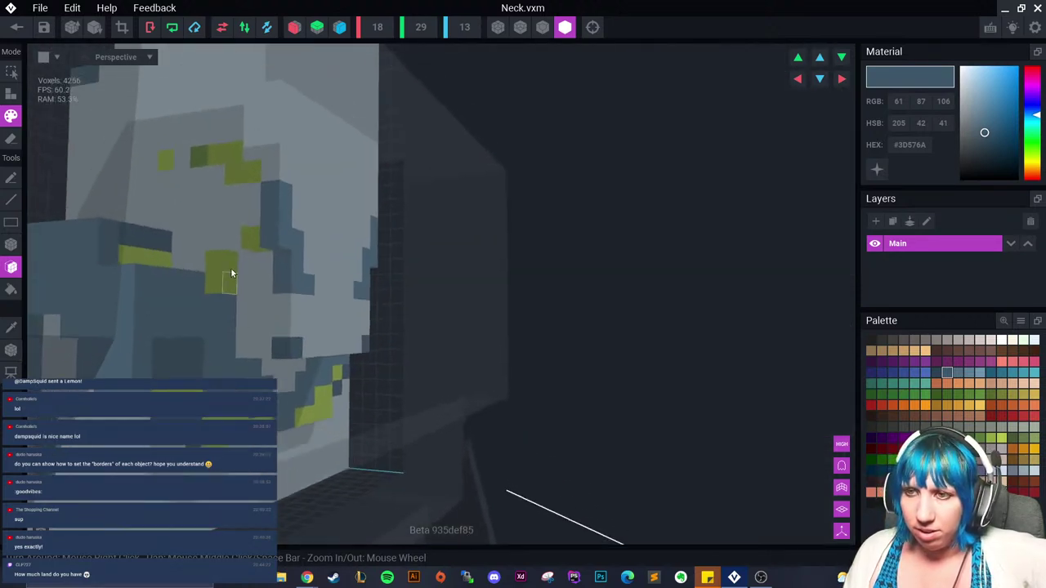
Step: Repaint green patches on the collar's upper edge and the neck's side in blue #4E6C81
{"action": "left_click", "coordinate": [958, 374]}
{"action": "left_click", "coordinate": [137, 275]}
{"action": "left_click", "coordinate": [233, 176]}
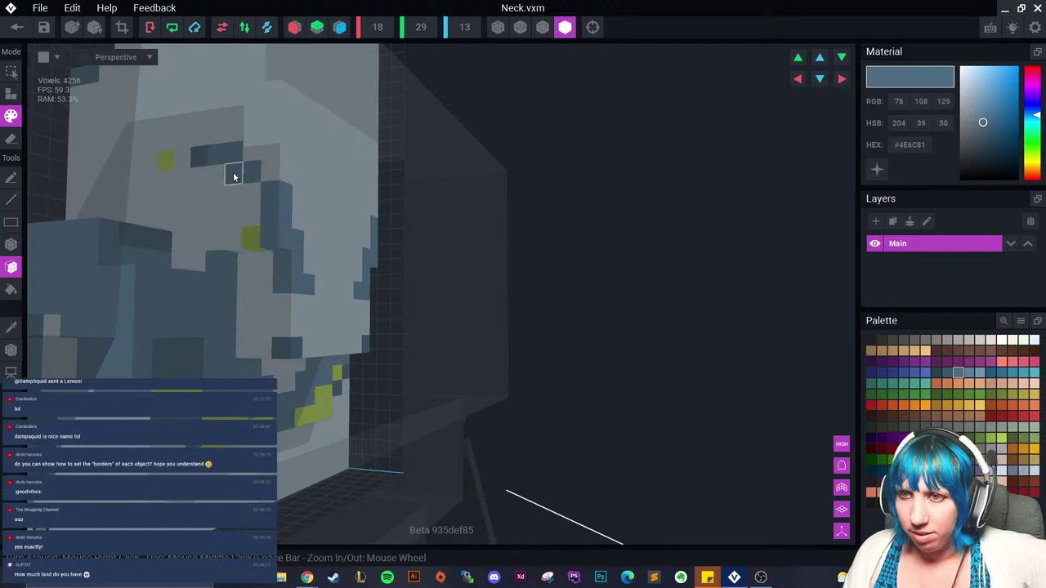
{"action": "left_click", "coordinate": [256, 238]}
Step: Repaint stray green patches on the neck's sides and lower collar in light grey #96A4AE
{"action": "left_click", "coordinate": [1022, 473]}
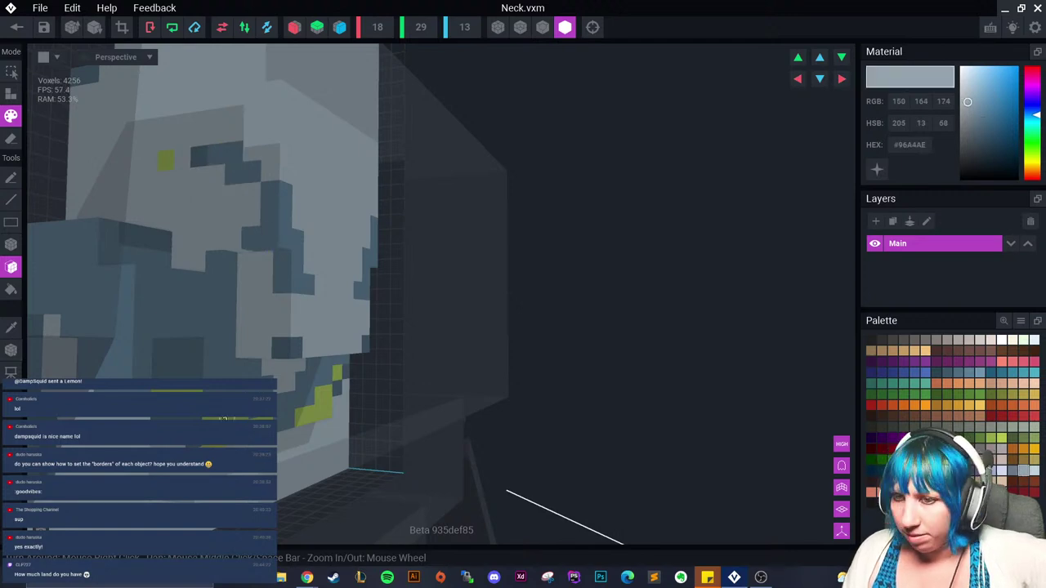
{"action": "right_click_drag", "start_coordinate": [327, 416], "coordinate": [398, 348]}
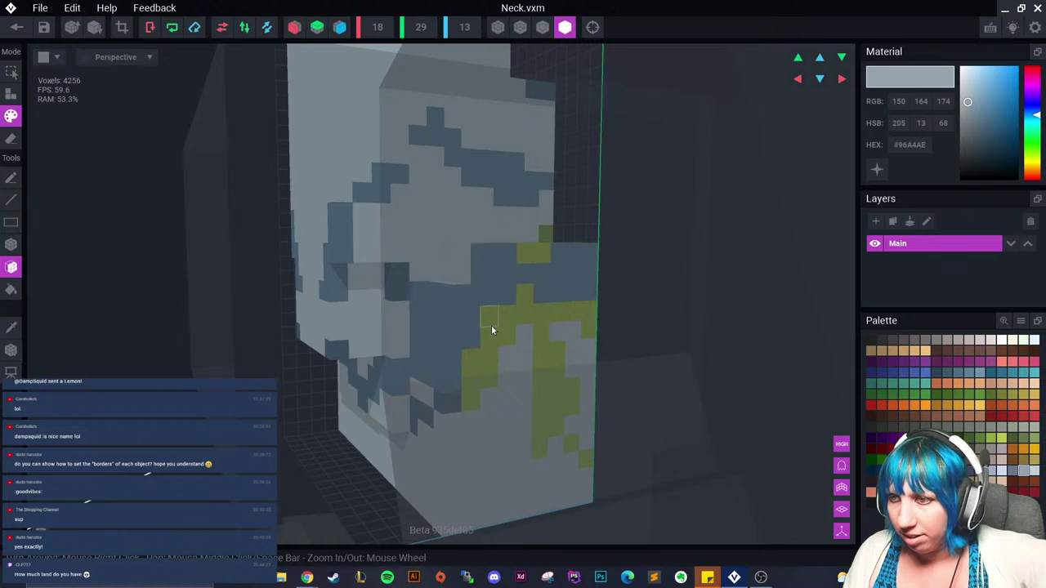
{"action": "right_click_drag", "start_coordinate": [537, 315], "coordinate": [419, 387]}
{"action": "middle_click_drag", "start_coordinate": [420, 387], "coordinate": [437, 504]}
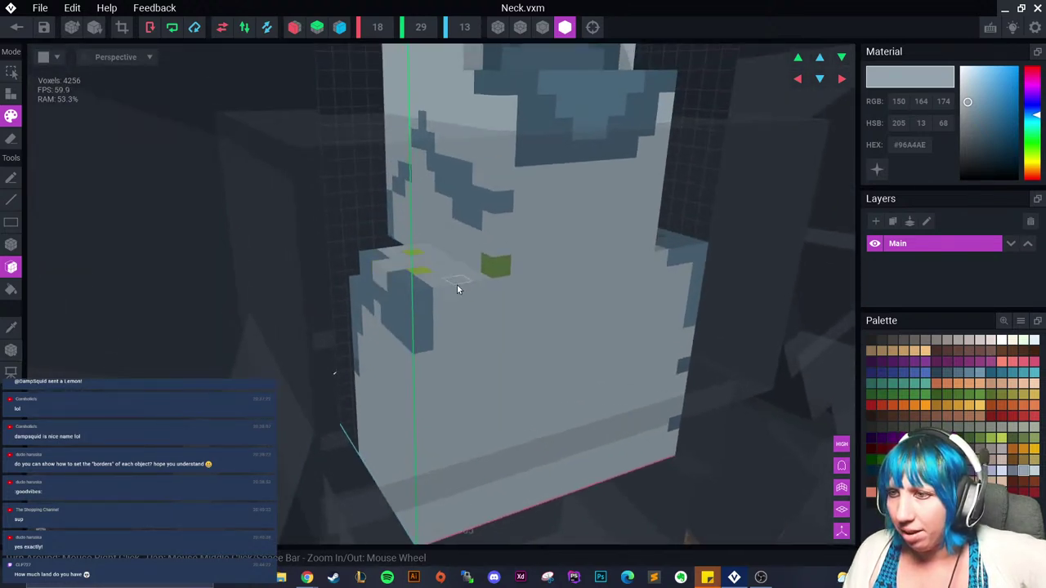
Step: Repaint the last green spots on the collar ledge and beside it in dark blue #3D576A
{"action": "right_click_drag", "start_coordinate": [457, 288], "coordinate": [384, 286]}
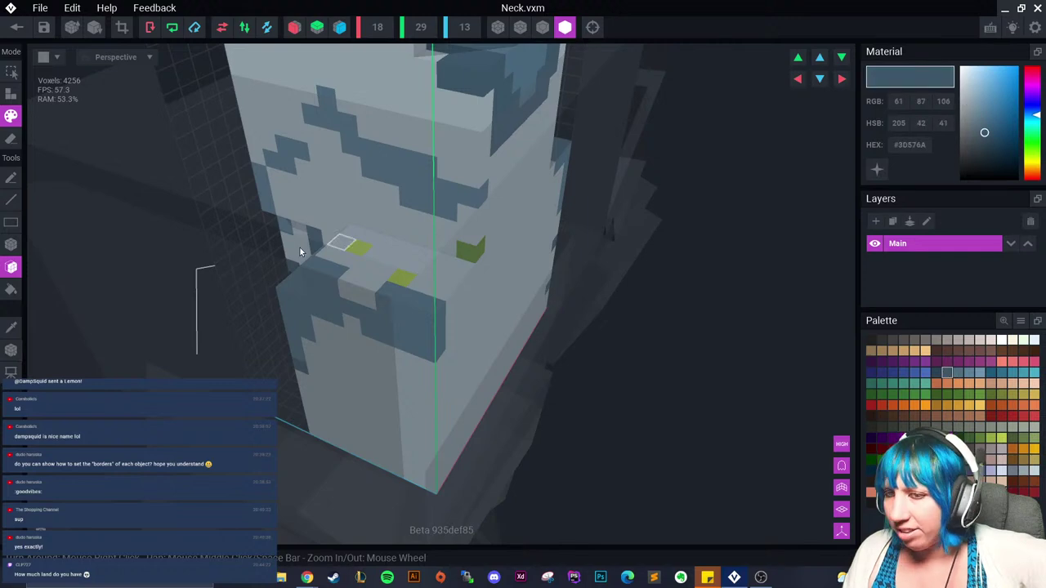
{"action": "left_click", "coordinate": [454, 260]}
{"action": "right_click_drag", "start_coordinate": [368, 253], "coordinate": [560, 362]}
{"action": "scroll", "coordinate": [561, 335], "scroll_direction": "up", "scroll_amount": 3}
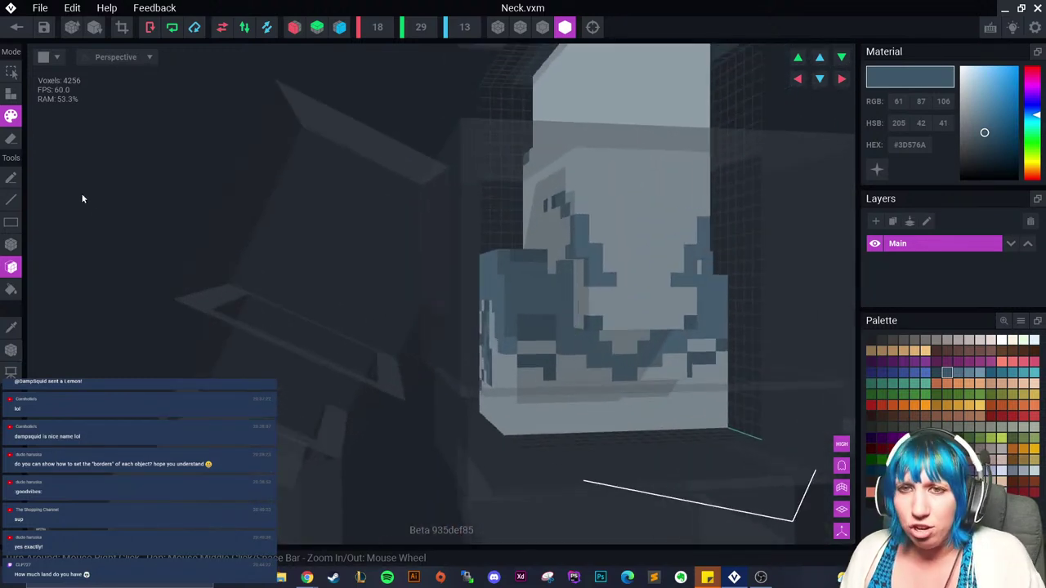
Step: Paint a V-shaped stepped marking in blue #4E6C81 on the neck's upper front with the Pen tool
{"action": "left_click", "coordinate": [11, 177]}
{"action": "right_click_drag", "start_coordinate": [526, 277], "coordinate": [505, 296]}
{"action": "middle_click_drag", "start_coordinate": [504, 295], "coordinate": [414, 409]}
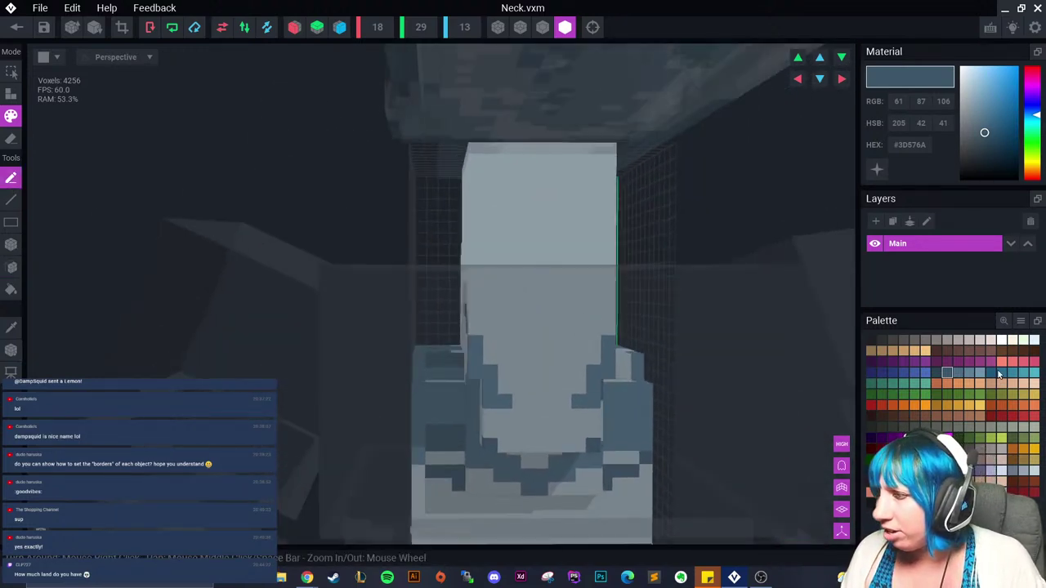
{"action": "left_click", "coordinate": [957, 373]}
{"action": "right_click_drag", "start_coordinate": [511, 301], "coordinate": [506, 303]}
{"action": "mouse_move", "coordinate": [509, 349]}
{"action": "right_mouse_down"}
{"action": "mouse_move", "coordinate": [490, 341]}
{"action": "mouse_move", "coordinate": [495, 208]}
{"action": "mouse_move", "coordinate": [521, 186]}
{"action": "right_mouse_up"}
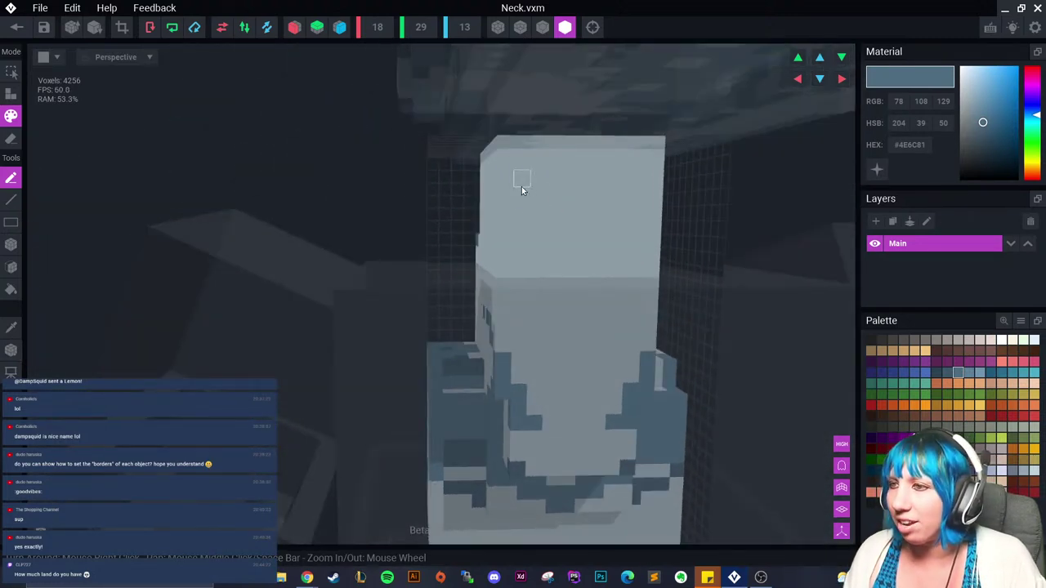
{"action": "left_click_drag", "start_coordinate": [521, 186], "coordinate": [573, 238]}
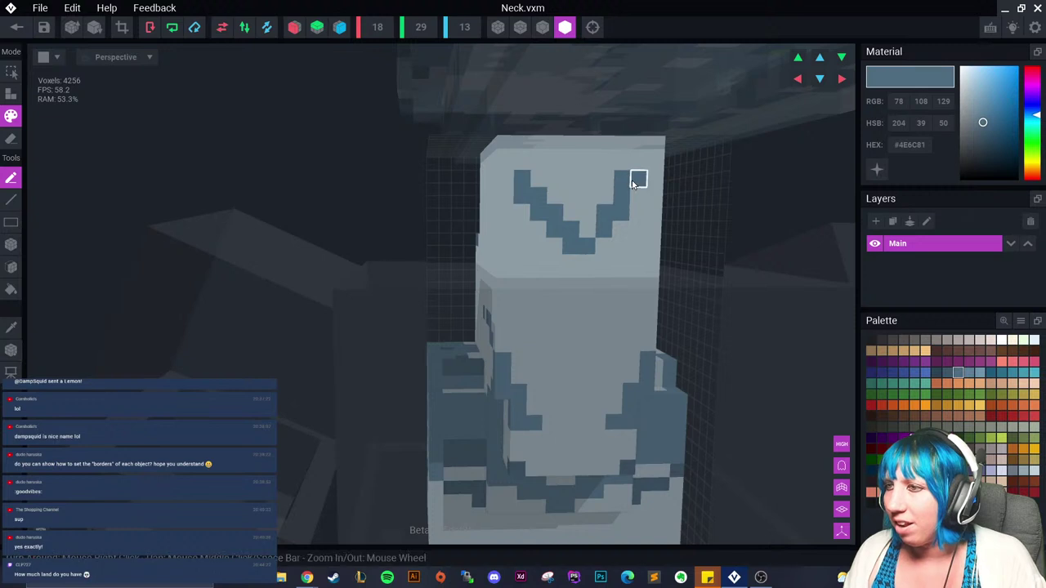
Step: Extend the V marking in dark blue #3D576A with stepped bands running down across the neck's sides
{"action": "right_click_drag", "start_coordinate": [634, 182], "coordinate": [564, 278]}
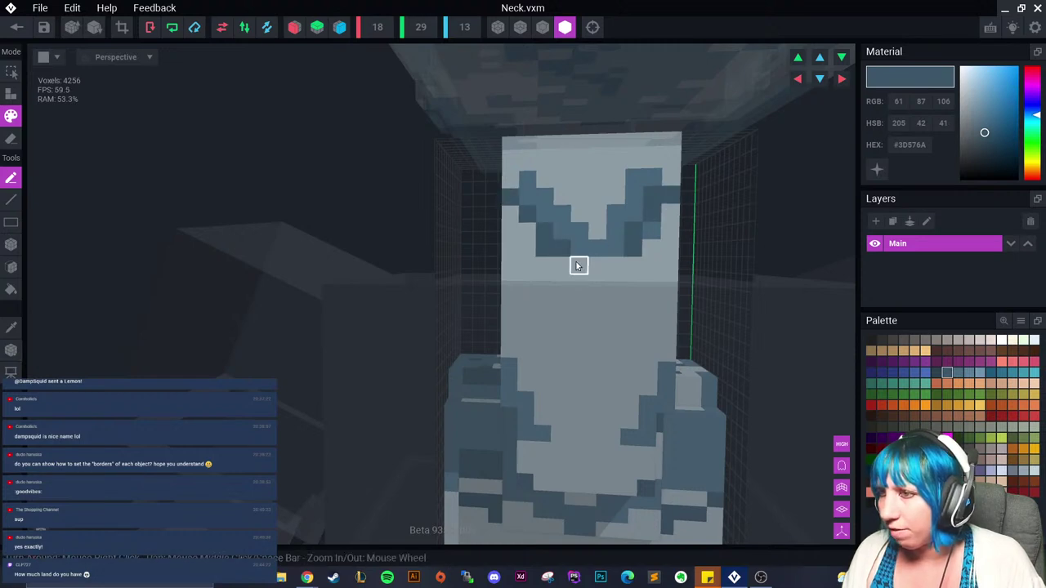
{"action": "right_click_drag", "start_coordinate": [627, 263], "coordinate": [551, 198]}
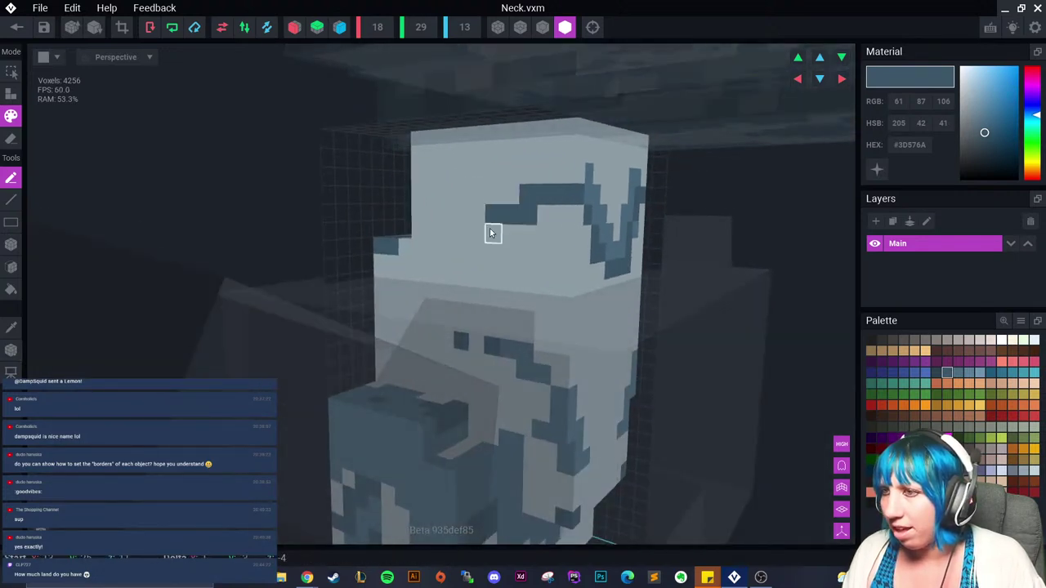
{"action": "scroll", "coordinate": [531, 245], "scroll_direction": "up", "scroll_amount": 5}
{"action": "left_click_drag", "start_coordinate": [564, 227], "coordinate": [677, 275]}
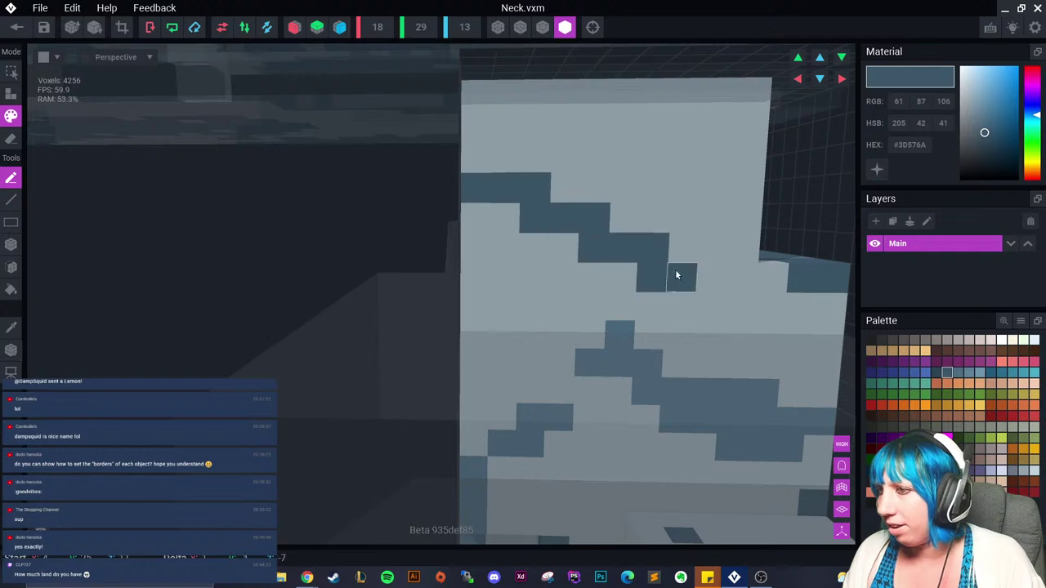
Step: Sample light grey #96A4AE from the neck and paint over the blue patches below the new band on its side
{"action": "scroll", "coordinate": [613, 322], "scroll_direction": "down", "scroll_amount": 2}
{"action": "scroll", "coordinate": [614, 324], "scroll_direction": "up", "scroll_amount": 4}
{"action": "right_click_drag", "start_coordinate": [619, 343], "coordinate": [559, 322]}
{"action": "left_click", "coordinate": [560, 324]}
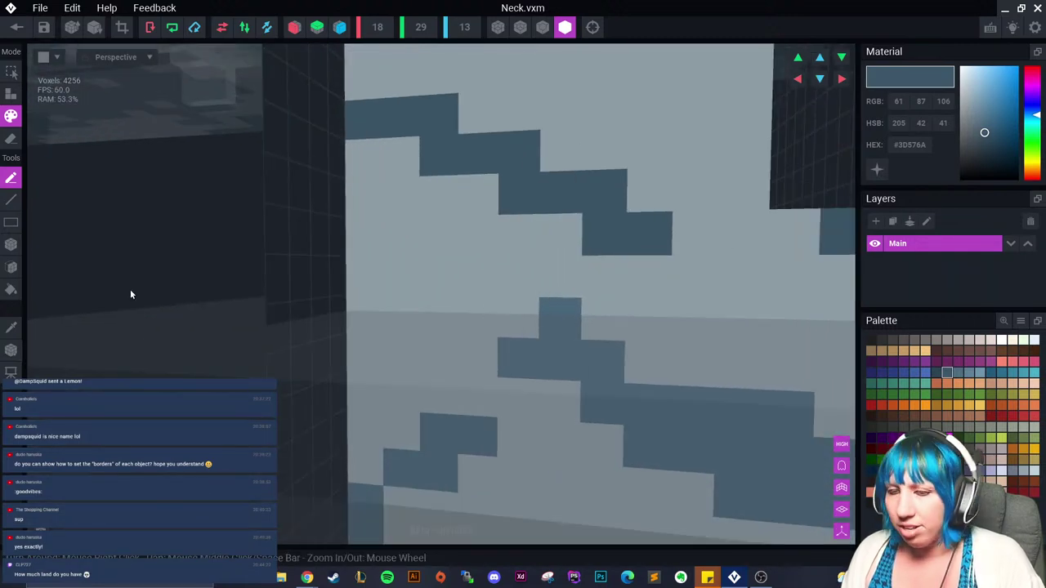
{"action": "left_click", "coordinate": [11, 327]}
{"action": "left_click", "coordinate": [438, 307]}
{"action": "left_click", "coordinate": [11, 244]}
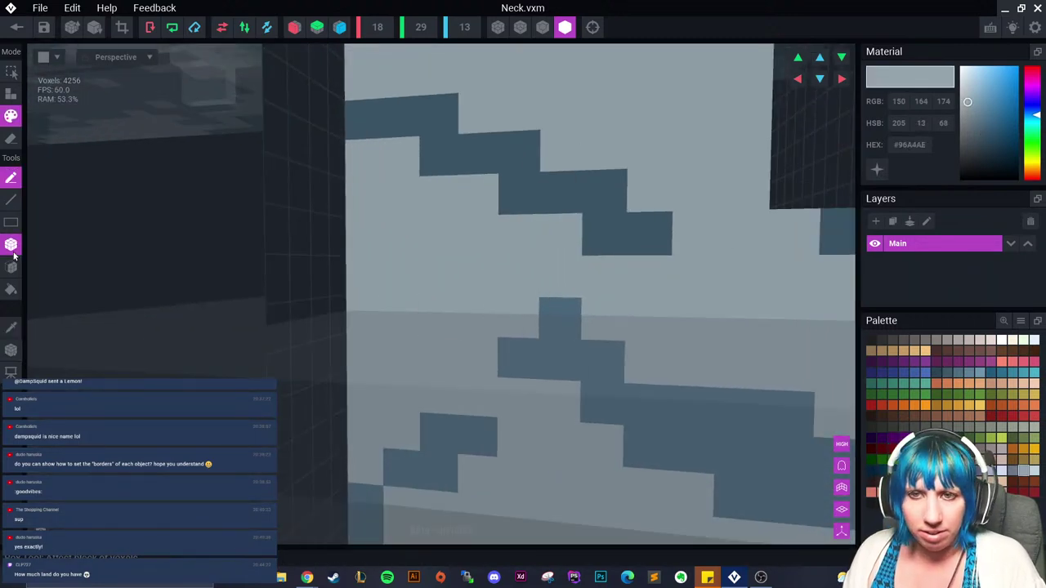
{"action": "scroll", "coordinate": [509, 378], "scroll_direction": "down", "scroll_amount": 3}
{"action": "left_click_drag", "start_coordinate": [504, 323], "coordinate": [738, 457]}
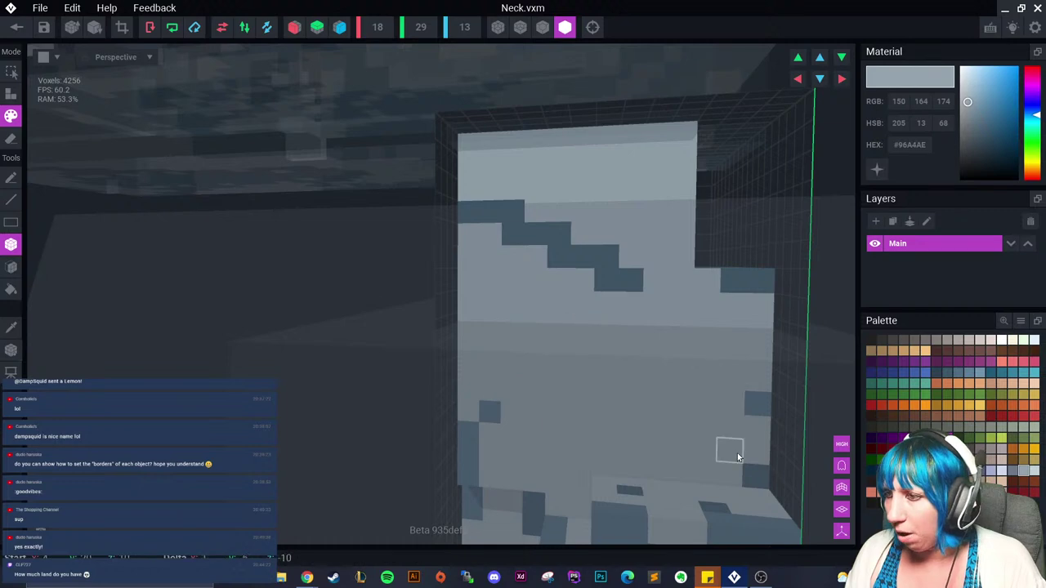
Step: Check the repainted side and front of the neck and close the Neck.vxm model
{"action": "right_click_drag", "start_coordinate": [715, 384], "coordinate": [482, 349]}
{"action": "right_click_drag", "start_coordinate": [601, 393], "coordinate": [665, 231]}
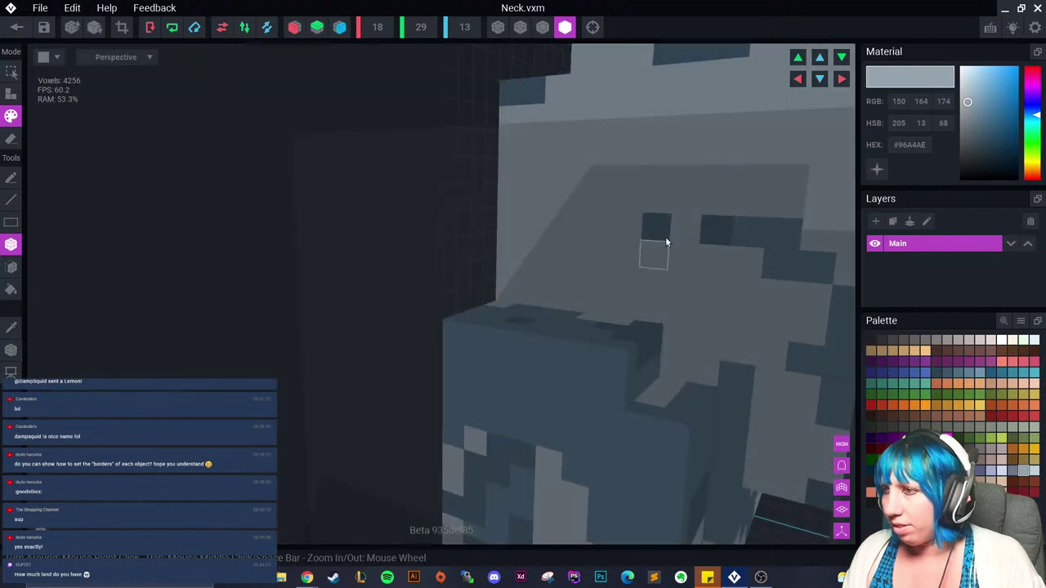
{"action": "right_click_drag", "start_coordinate": [798, 287], "coordinate": [354, 246]}
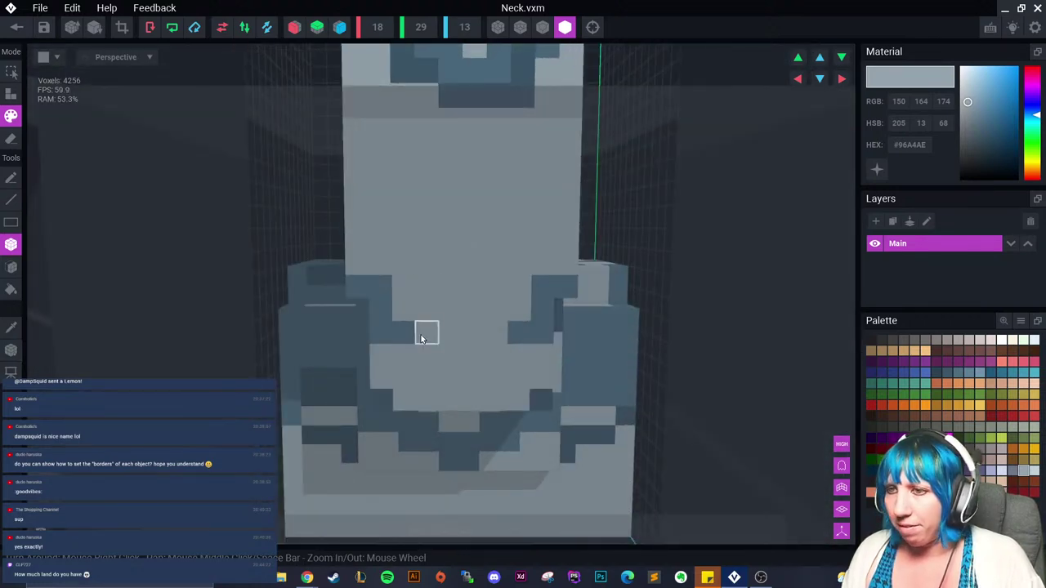
{"action": "left_click", "coordinate": [16, 27]}
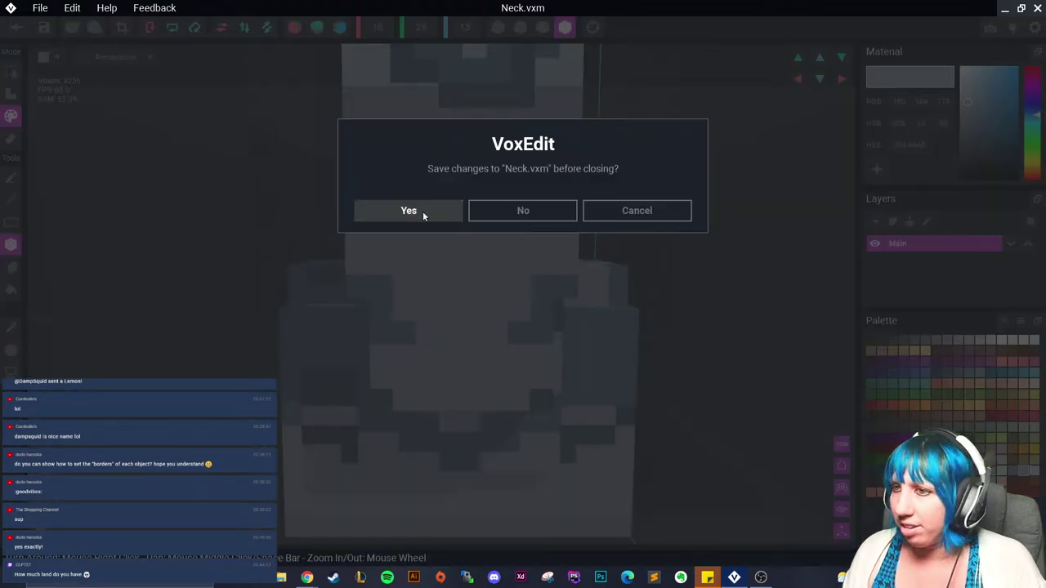
Step: Save the changes to Neck.vxm, return to the character rig and check how the neck meets the head and chest
{"action": "left_click", "coordinate": [423, 216]}
{"action": "right_click_drag", "start_coordinate": [485, 207], "coordinate": [613, 204]}
{"action": "middle_click_drag", "start_coordinate": [621, 98], "coordinate": [605, 232]}
{"action": "scroll", "coordinate": [605, 232], "scroll_direction": "up", "scroll_amount": 3}
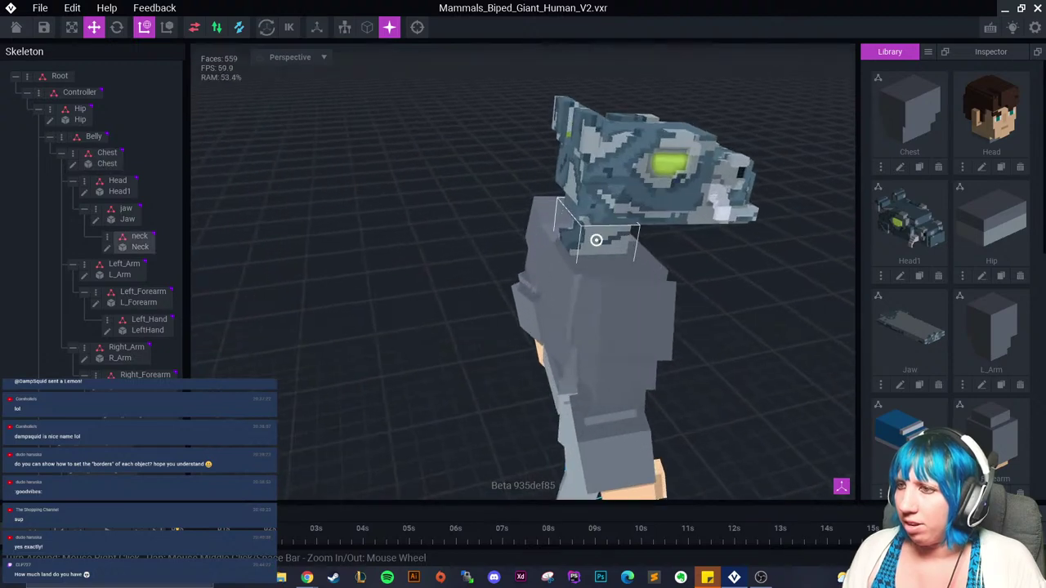
{"action": "right_click_drag", "start_coordinate": [596, 240], "coordinate": [596, 240]}
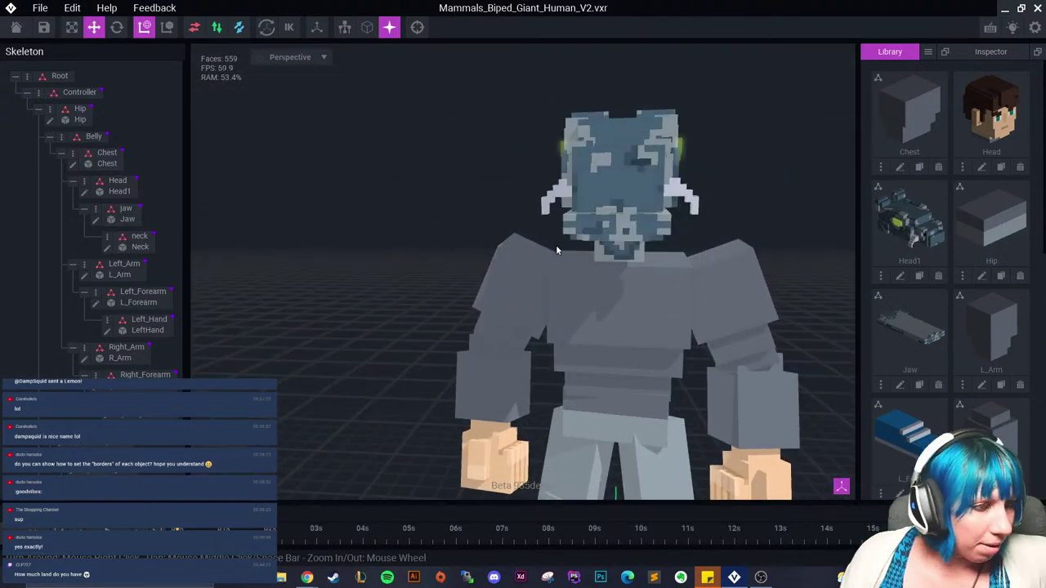
{"action": "right_click_drag", "start_coordinate": [539, 223], "coordinate": [553, 313]}
{"action": "scroll", "coordinate": [519, 307], "scroll_direction": "down", "scroll_amount": 3}
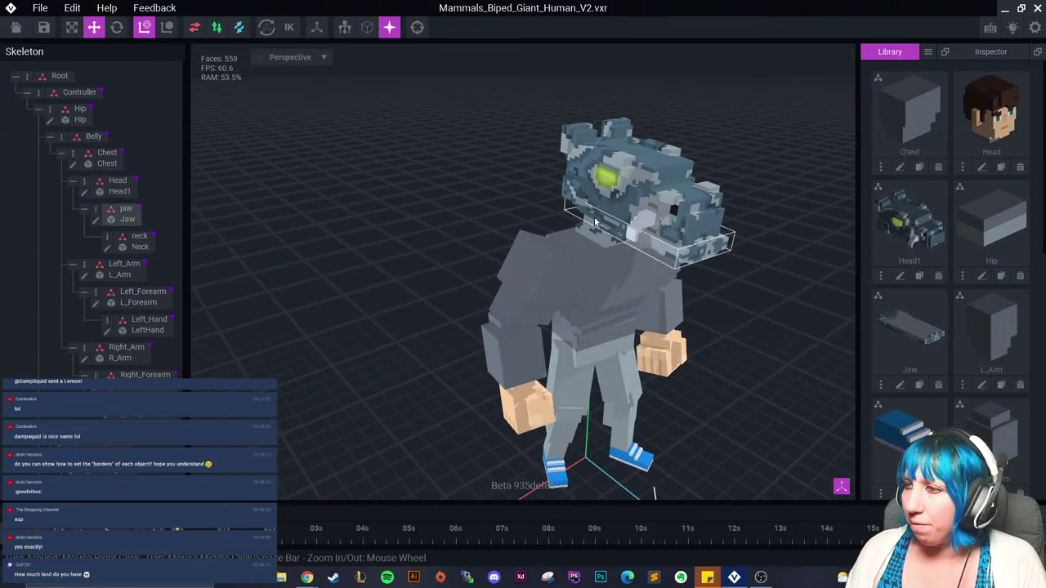
Step: Open the Chest object for voxel editing and display it with black edge outlines
{"action": "scroll", "coordinate": [609, 196], "scroll_direction": "up", "scroll_amount": 5}
{"action": "left_click", "coordinate": [602, 211]}
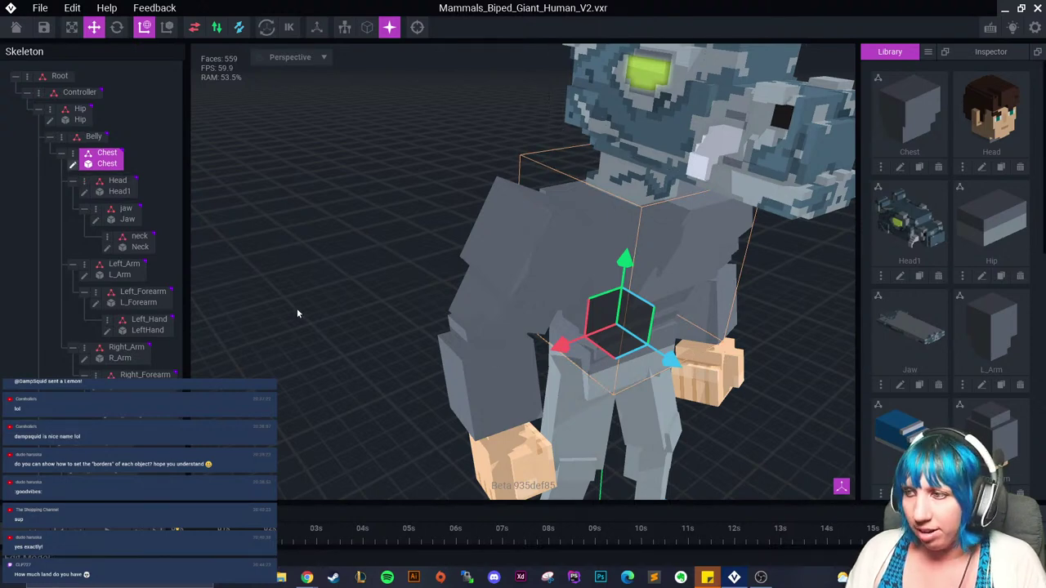
{"action": "key", "text": "Tab"}
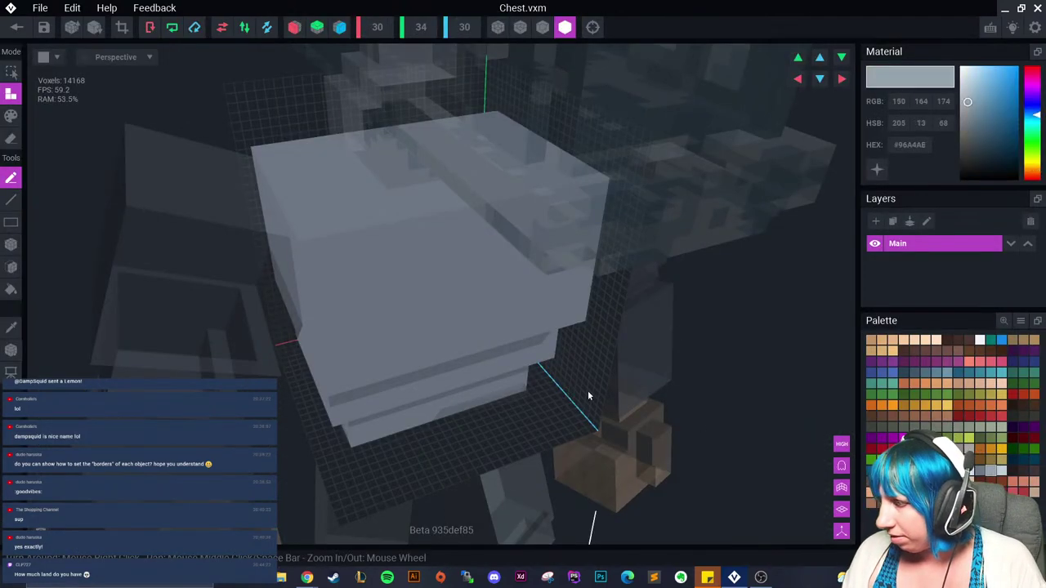
{"action": "right_click_drag", "start_coordinate": [587, 395], "coordinate": [170, 307]}
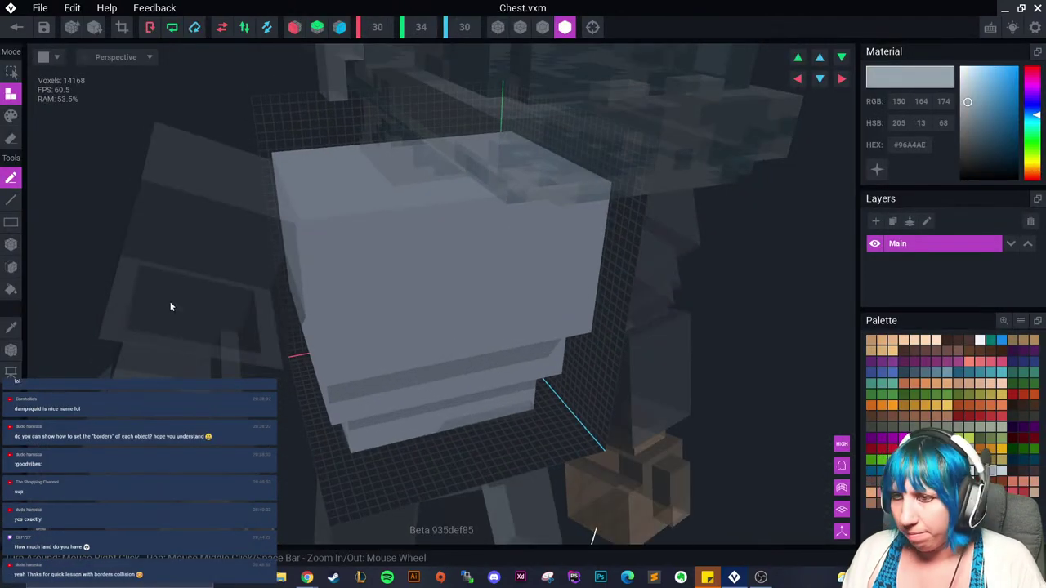
{"action": "left_click", "coordinate": [540, 30]}
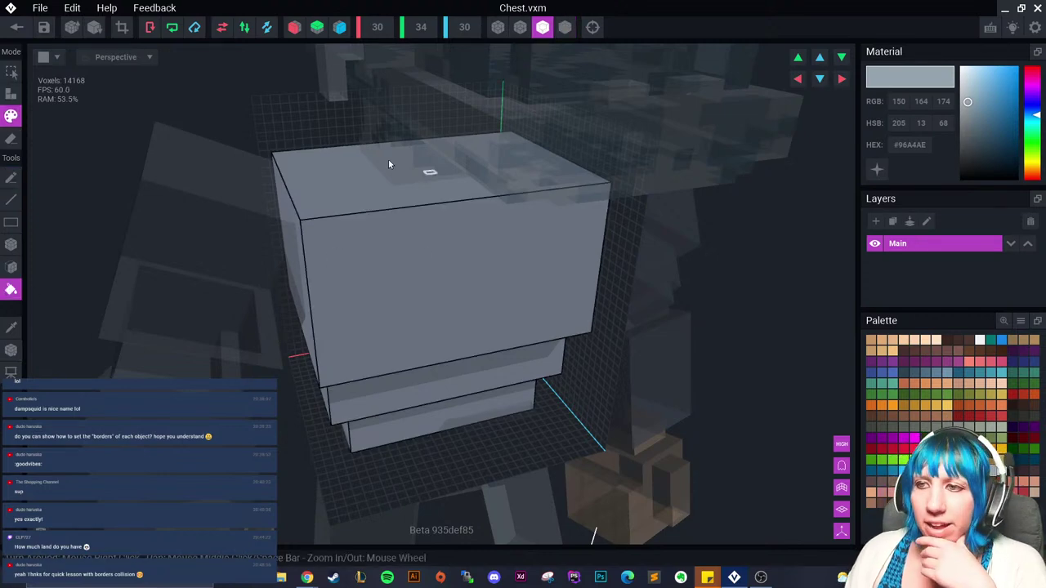
{"action": "right_click_drag", "start_coordinate": [469, 273], "coordinate": [564, 306]}
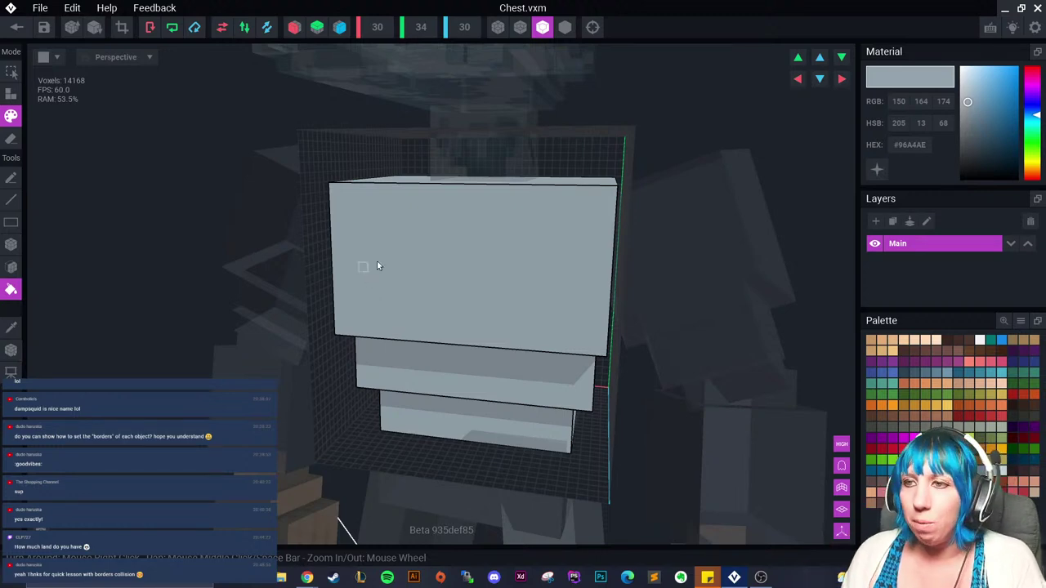
{"action": "right_click_drag", "start_coordinate": [377, 262], "coordinate": [481, 280]}
{"action": "scroll", "coordinate": [481, 280], "scroll_direction": "up", "scroll_amount": 3}
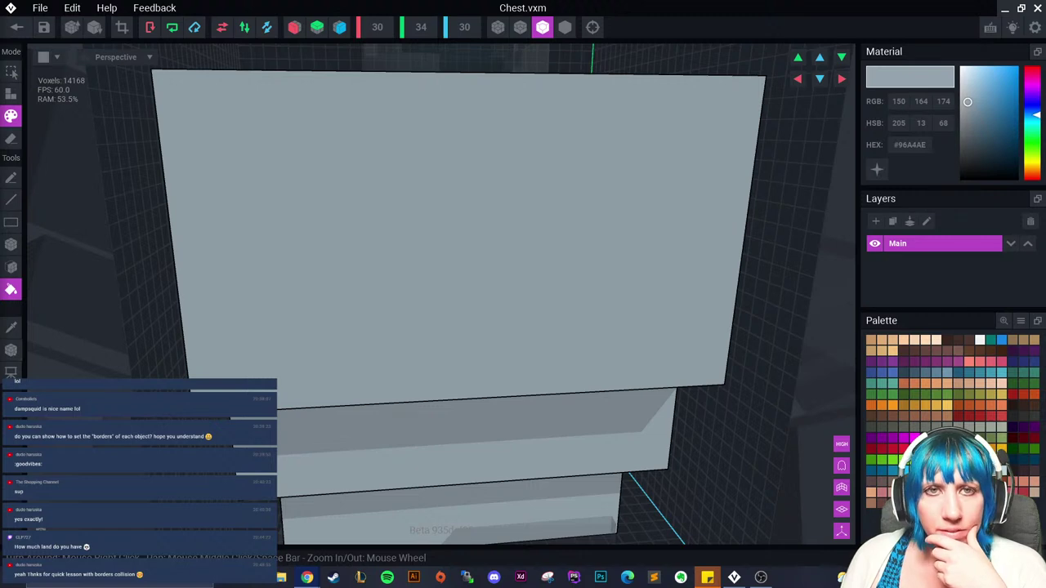
{"action": "scroll", "coordinate": [396, 260], "scroll_direction": "down", "scroll_amount": 5}
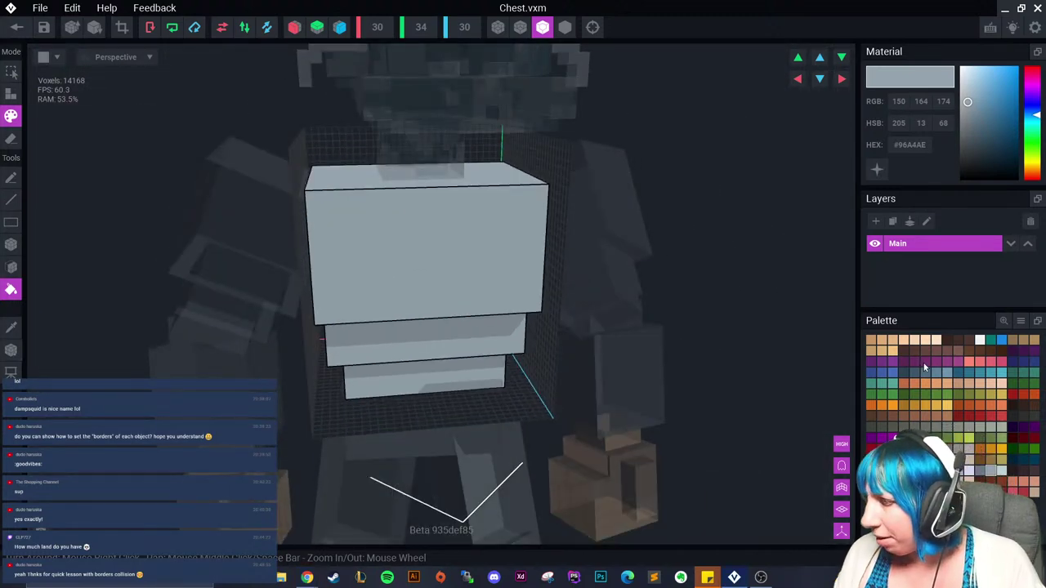
Step: Paint a test box in #91743C on the chest's front face to try out a body colour
{"action": "left_click", "coordinate": [916, 362]}
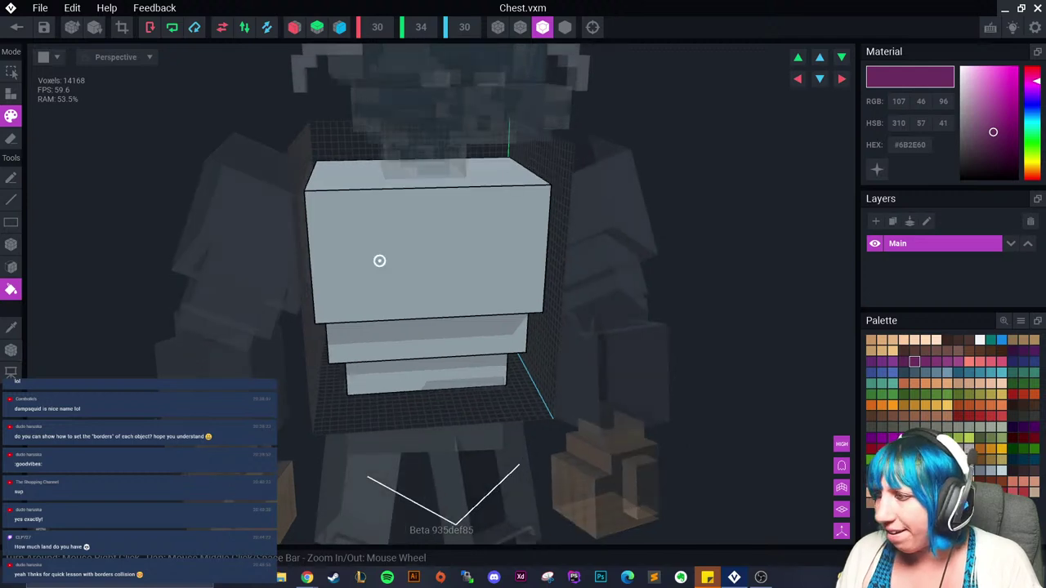
{"action": "right_click_drag", "start_coordinate": [381, 259], "coordinate": [242, 237]}
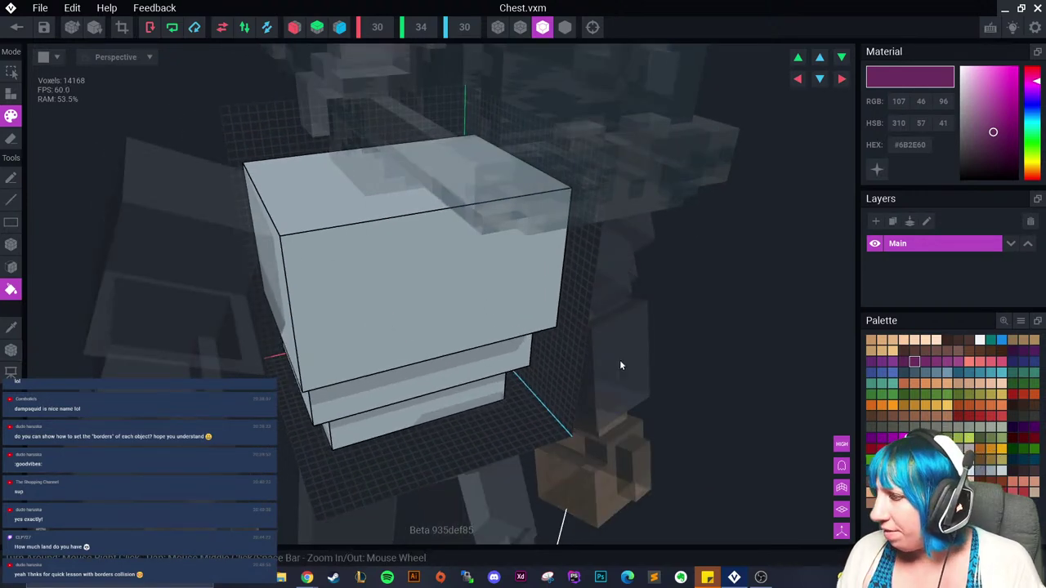
{"action": "right_click_drag", "start_coordinate": [619, 360], "coordinate": [535, 327]}
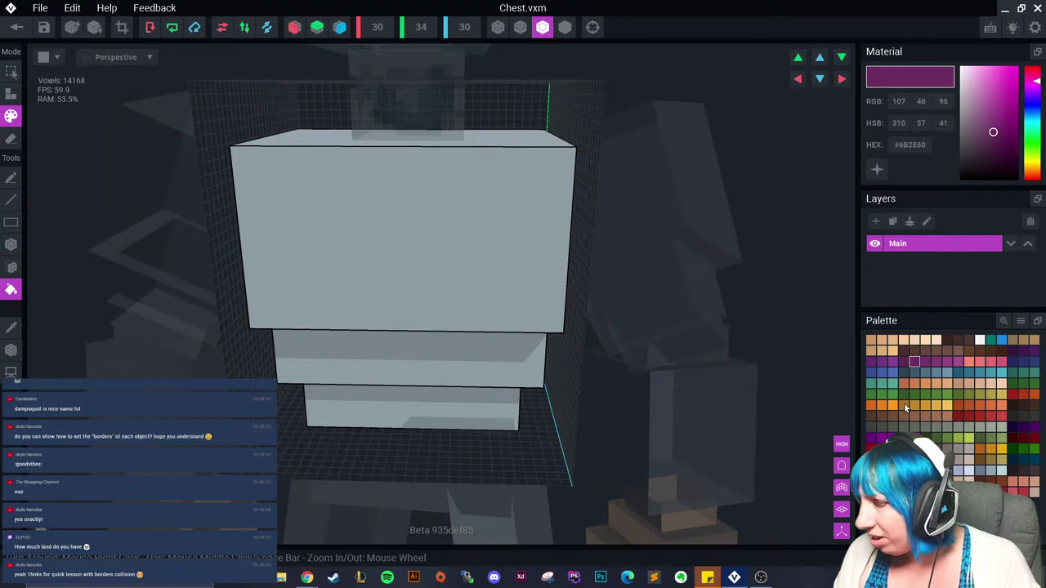
{"action": "left_click", "coordinate": [913, 405]}
{"action": "left_click", "coordinate": [990, 464]}
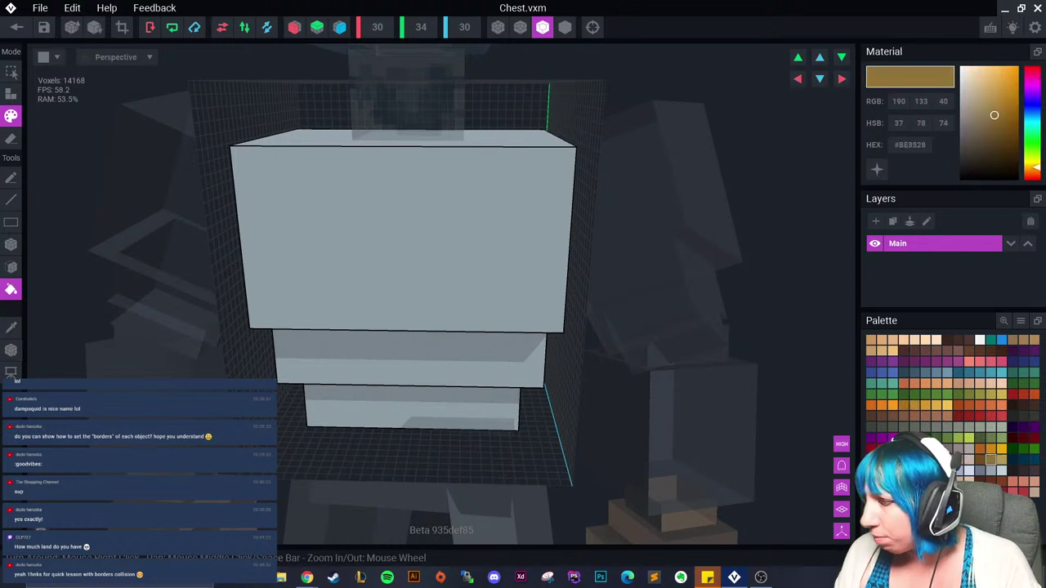
{"action": "key", "text": "b"}
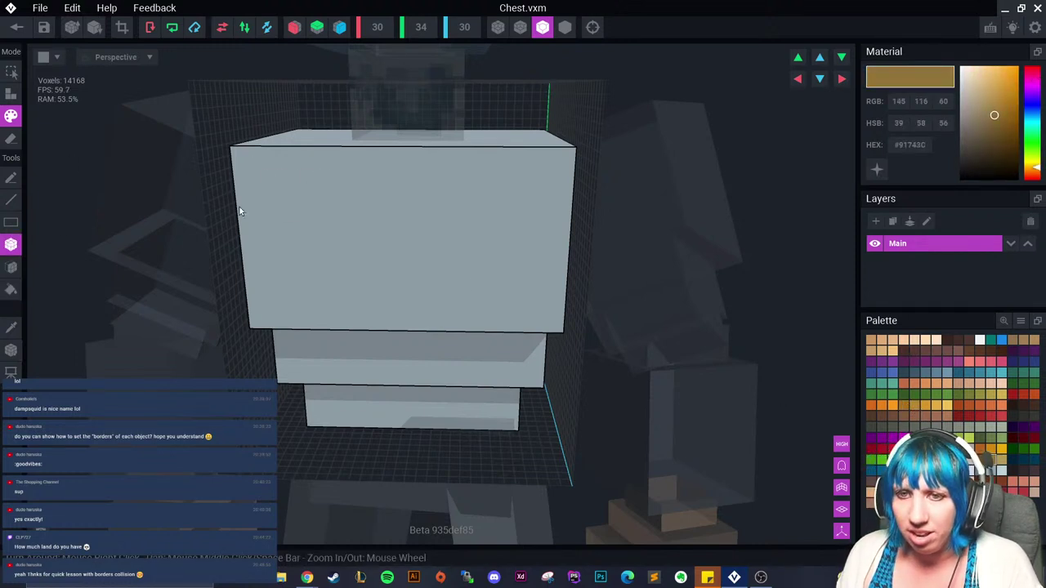
{"action": "left_click_drag", "start_coordinate": [305, 160], "coordinate": [401, 264]}
Step: Paint comparison boxes in #B39D57, #BE8528 and #CE8716 on the chest's front face
{"action": "left_click", "coordinate": [1000, 460]}
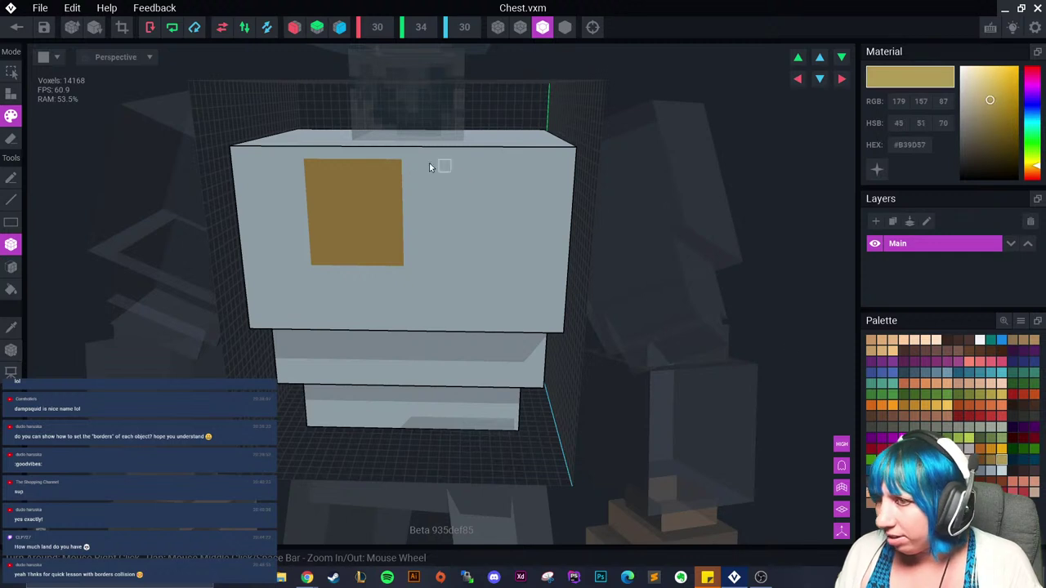
{"action": "left_click_drag", "start_coordinate": [379, 173], "coordinate": [437, 263]}
{"action": "left_click", "coordinate": [914, 406]}
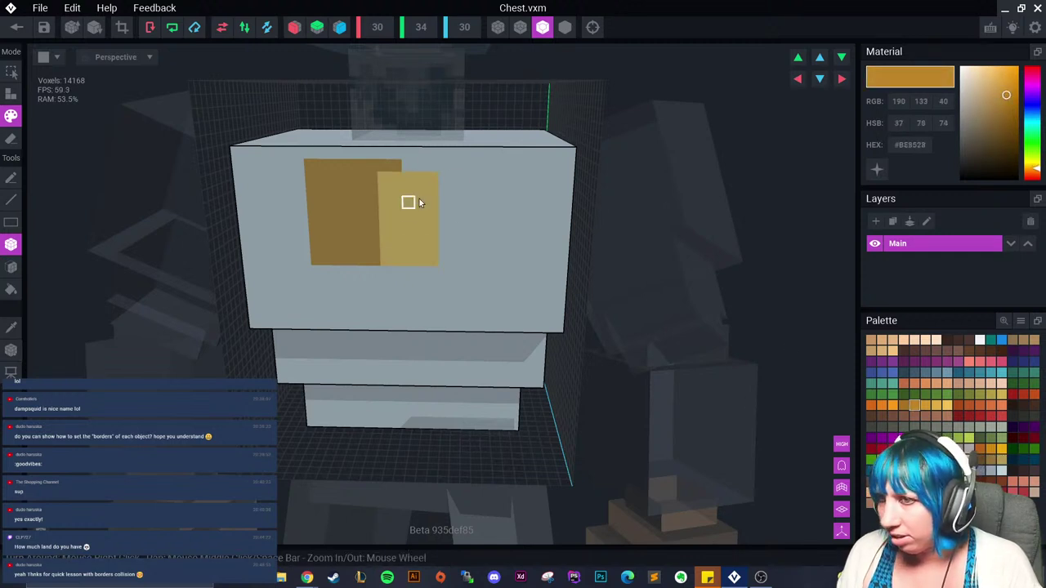
{"action": "left_click_drag", "start_coordinate": [451, 210], "coordinate": [521, 310]}
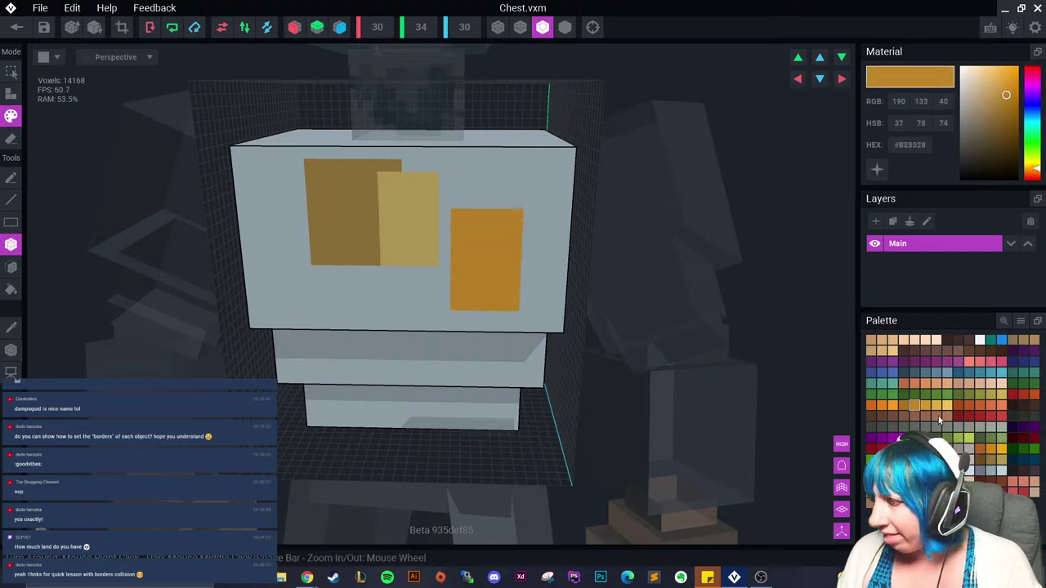
{"action": "left_click_drag", "start_coordinate": [336, 245], "coordinate": [380, 308]}
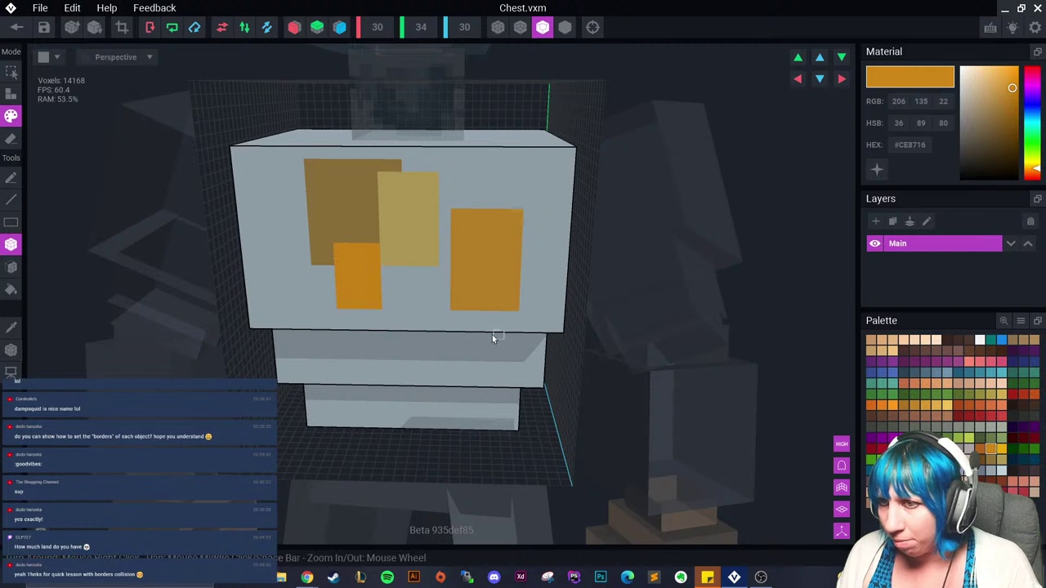
{"action": "mouse_move", "coordinate": [452, 266]}
{"action": "left_mouse_down"}
{"action": "mouse_move", "coordinate": [469, 285]}
{"action": "mouse_move", "coordinate": [444, 314]}
{"action": "left_mouse_up"}
Step: Try test boxes in #B2631E, #EAAB0E, #BE8528 and #D4972E among the front swatches and undo the last one
{"action": "left_click", "coordinate": [979, 448]}
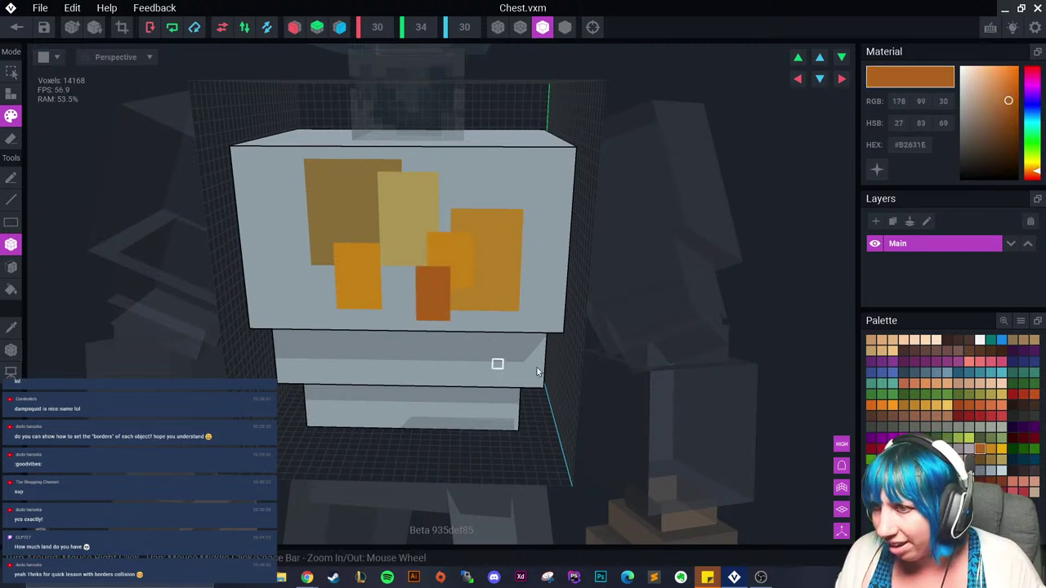
{"action": "left_click", "coordinate": [1001, 449]}
{"action": "left_click_drag", "start_coordinate": [406, 237], "coordinate": [423, 282]}
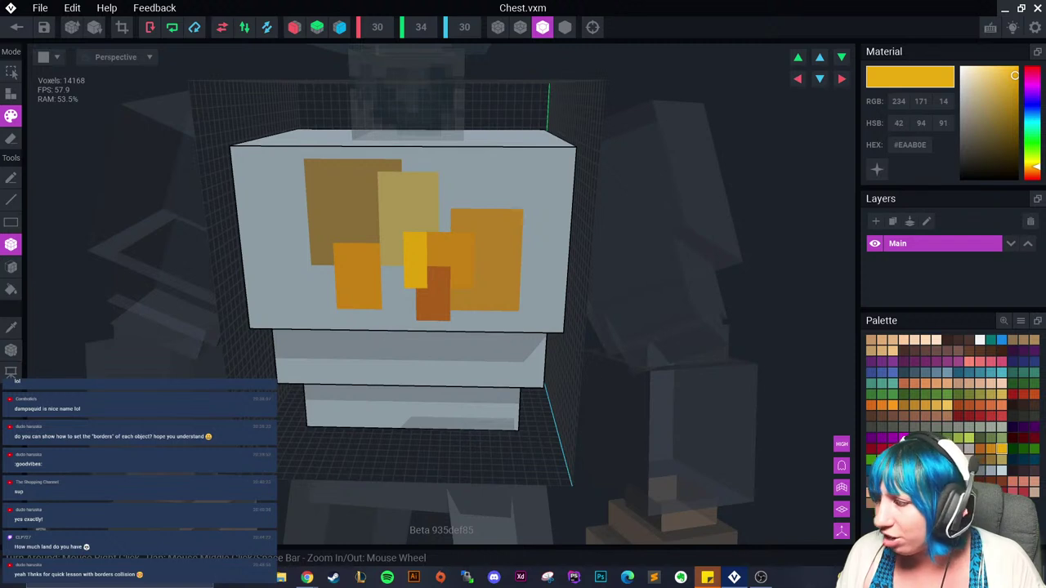
{"action": "left_click", "coordinate": [915, 405]}
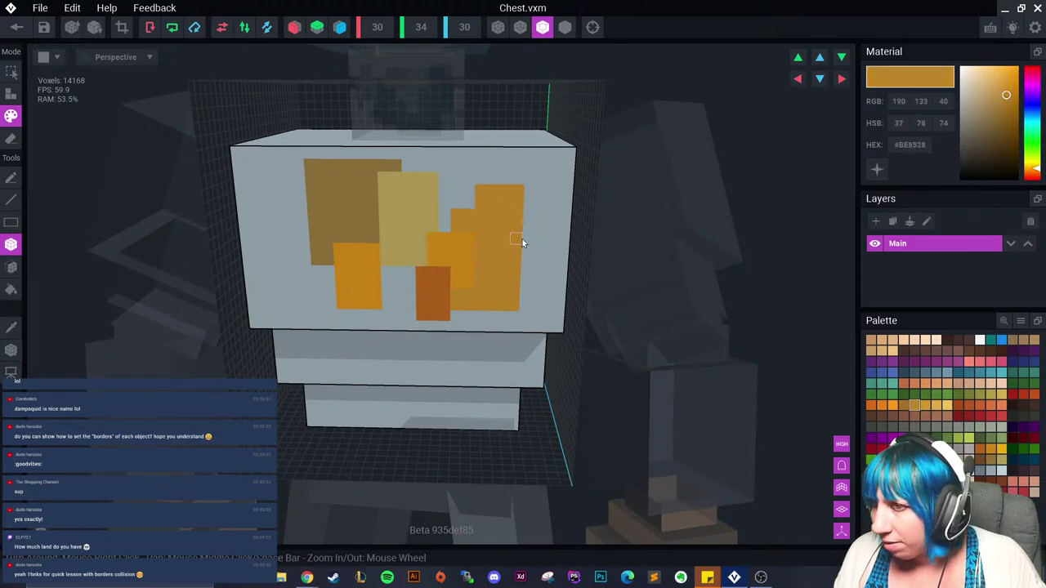
{"action": "left_click", "coordinate": [904, 405]}
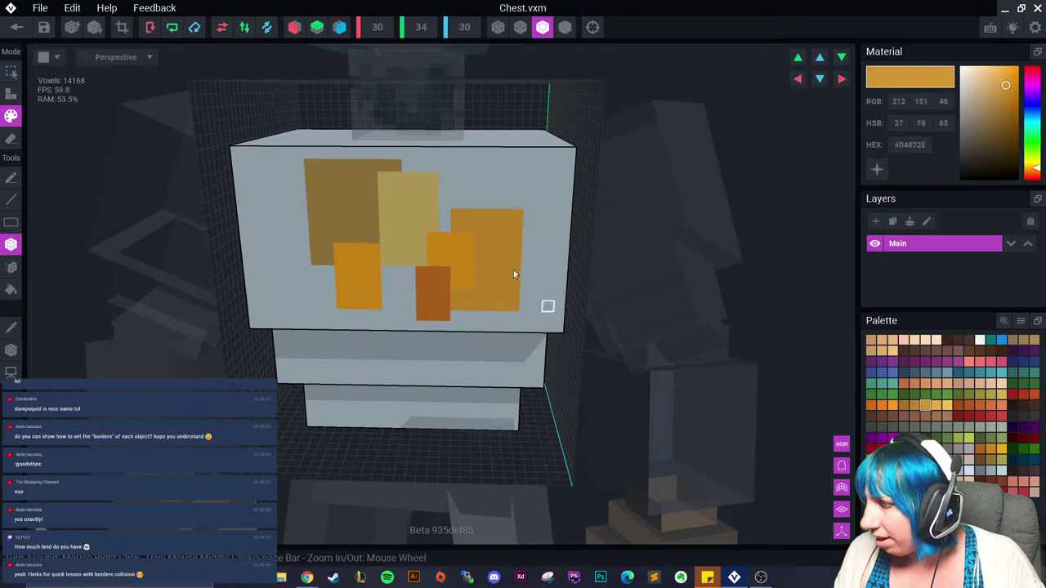
{"action": "left_click_drag", "start_coordinate": [432, 178], "coordinate": [482, 215]}
{"action": "key", "text": "ctrl+z"}
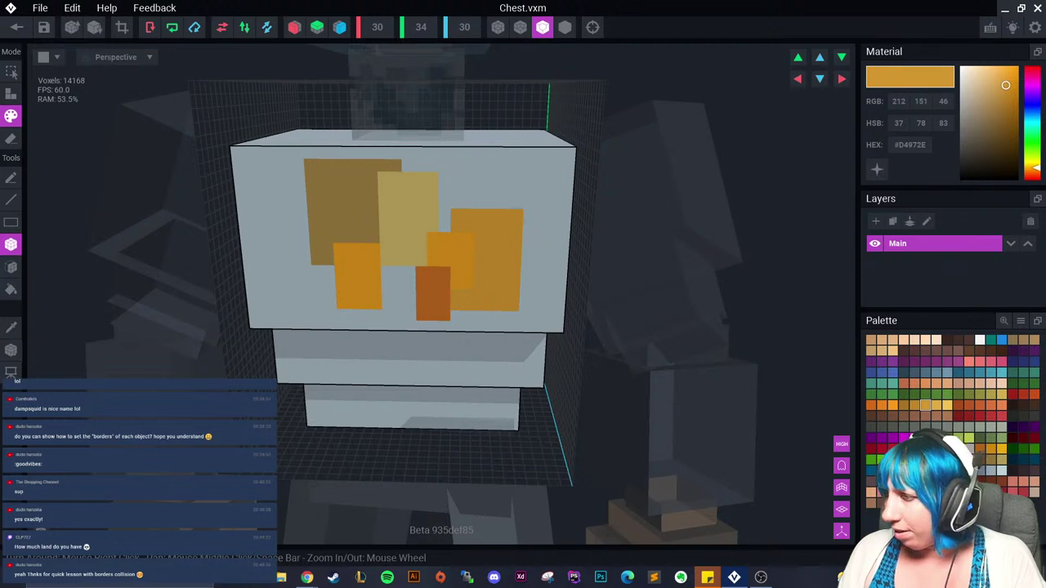
Step: Test a small #6F4A20 patch and paint over all front swatches with the chest's sampled grey #96A4AE
{"action": "left_click", "coordinate": [979, 460]}
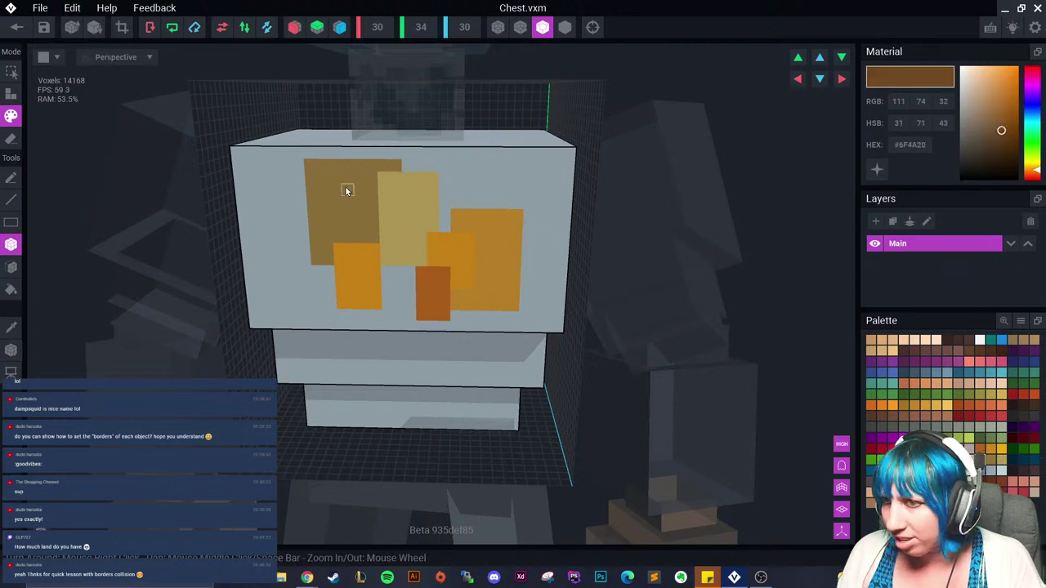
{"action": "left_click", "coordinate": [990, 459]}
{"action": "left_click_drag", "start_coordinate": [347, 202], "coordinate": [362, 217]}
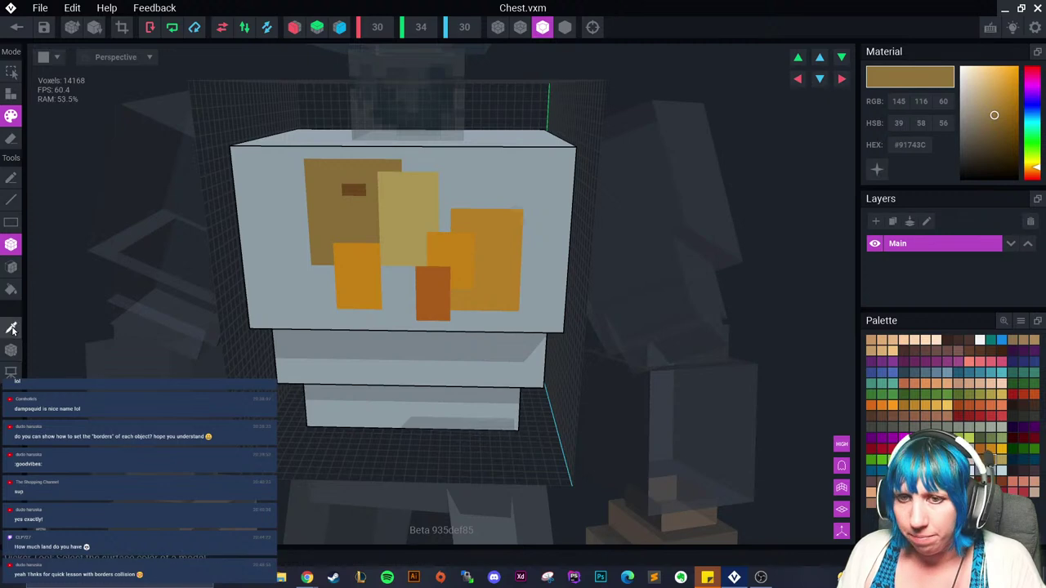
{"action": "left_click", "coordinate": [299, 177], "text": "alt"}
{"action": "left_click_drag", "start_coordinate": [302, 159], "coordinate": [511, 324]}
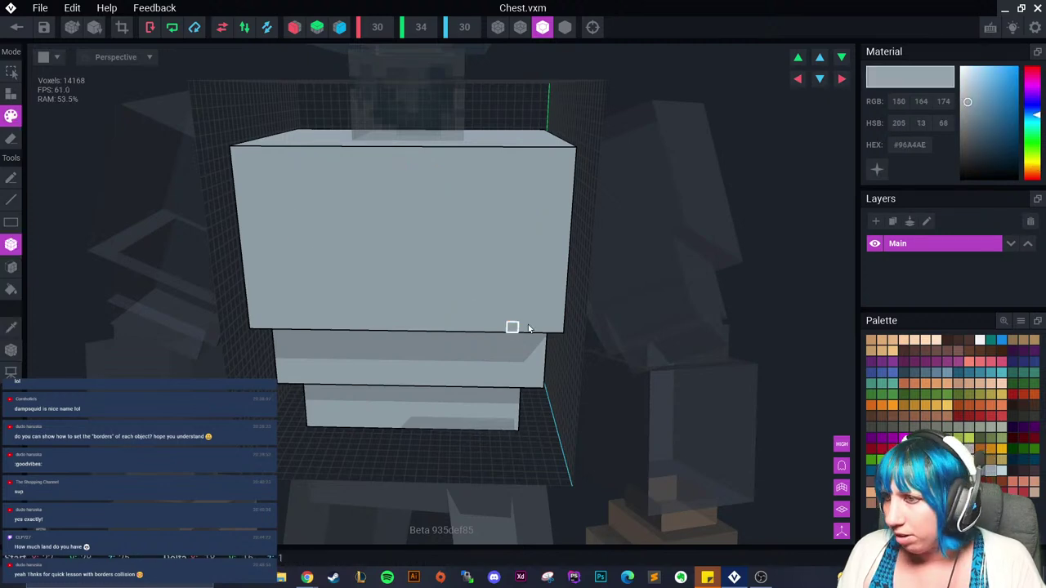
Step: Paint the large front face of the chest in #BE8528 with the box tool
{"action": "left_click", "coordinate": [912, 406]}
{"action": "right_click_drag", "start_coordinate": [315, 194], "coordinate": [226, 137]}
{"action": "scroll", "coordinate": [383, 238], "scroll_direction": "up", "scroll_amount": 2}
{"action": "mouse_move", "coordinate": [209, 139]}
{"action": "left_mouse_down"}
{"action": "mouse_move", "coordinate": [404, 262]}
{"action": "mouse_move", "coordinate": [576, 324]}
{"action": "mouse_move", "coordinate": [587, 317]}
{"action": "left_mouse_up"}
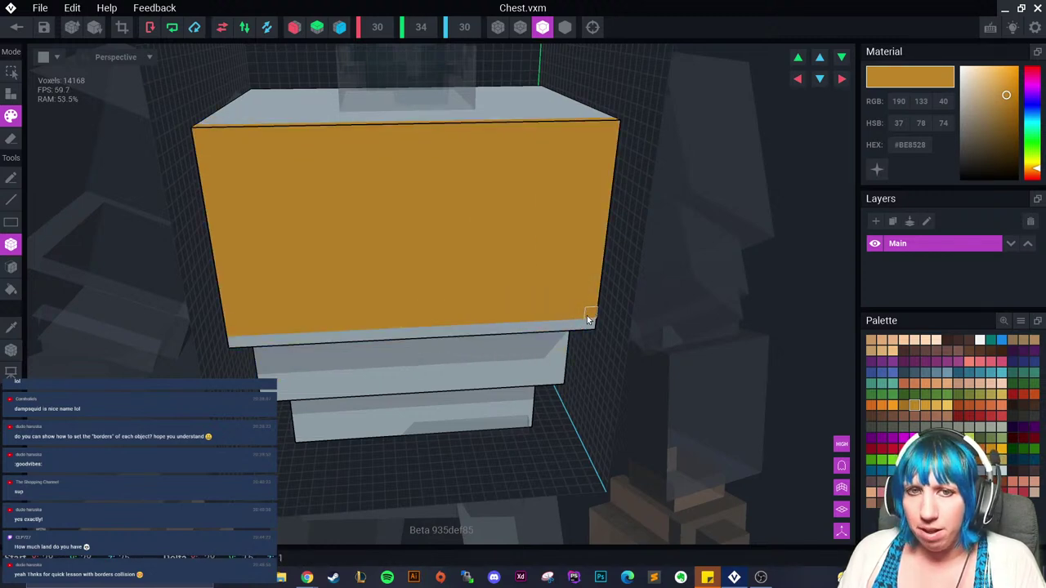
Step: Paint the chest's top face in #BE8528 in front of the neck and along its side
{"action": "right_click_drag", "start_coordinate": [590, 323], "coordinate": [181, 166]}
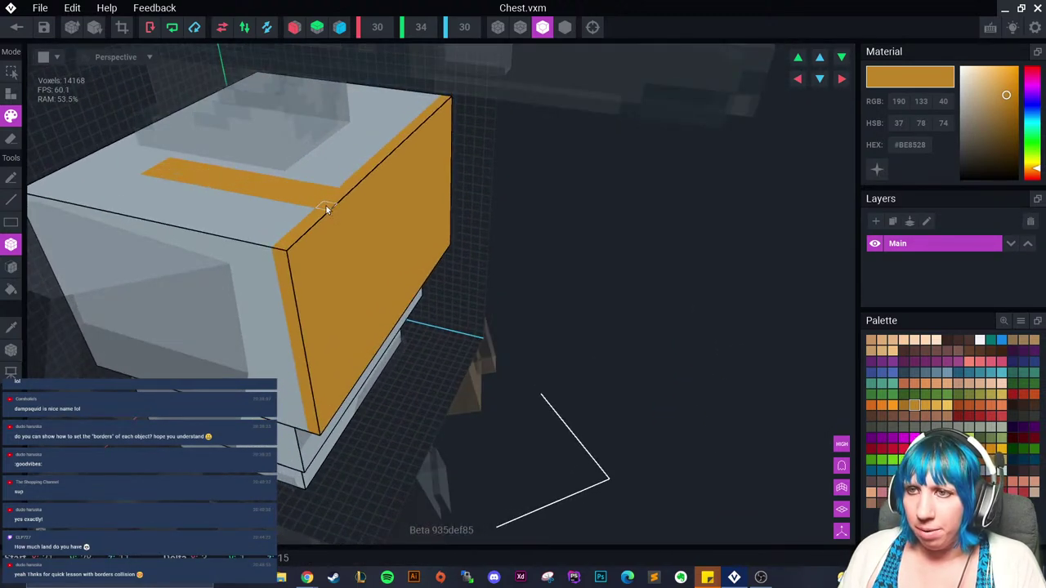
{"action": "right_click_drag", "start_coordinate": [303, 191], "coordinate": [384, 194]}
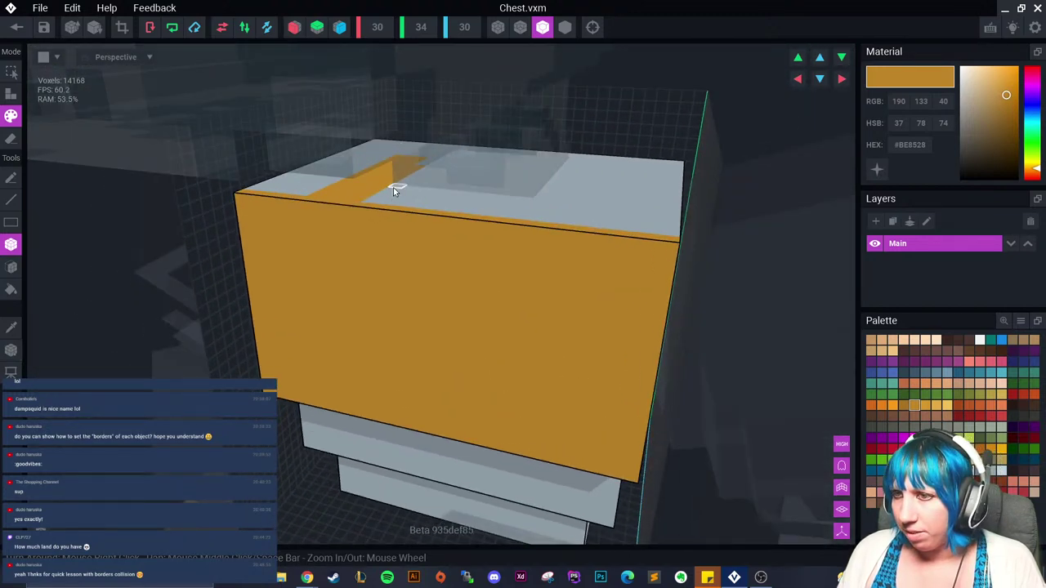
{"action": "right_click_drag", "start_coordinate": [512, 225], "coordinate": [45, 197]}
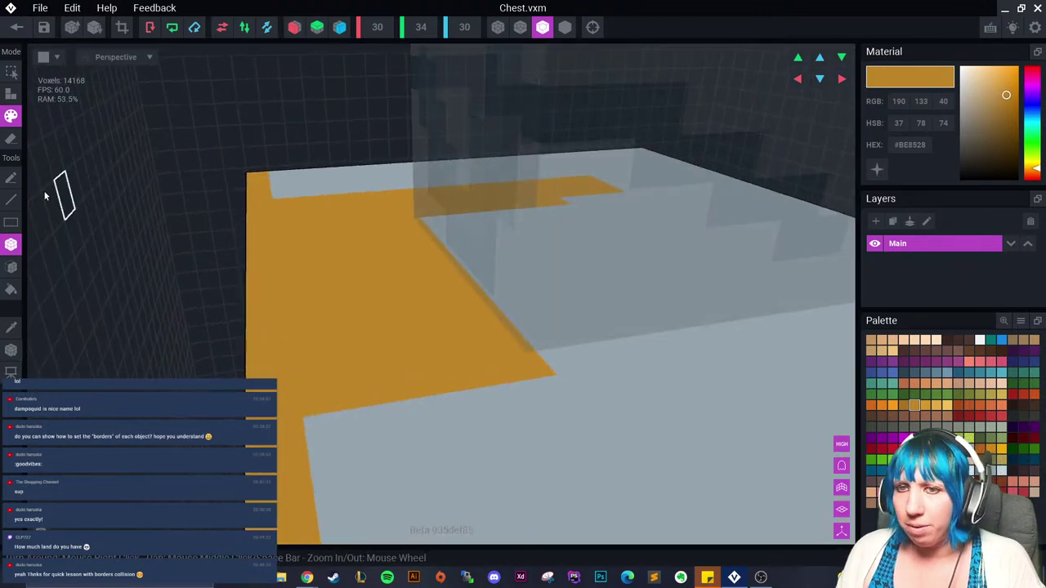
Step: Build a raised bar of #BE8528 voxels on the chest's top face, along the front of the neck
{"action": "left_click", "coordinate": [11, 94]}
{"action": "right_click_drag", "start_coordinate": [57, 151], "coordinate": [344, 170]}
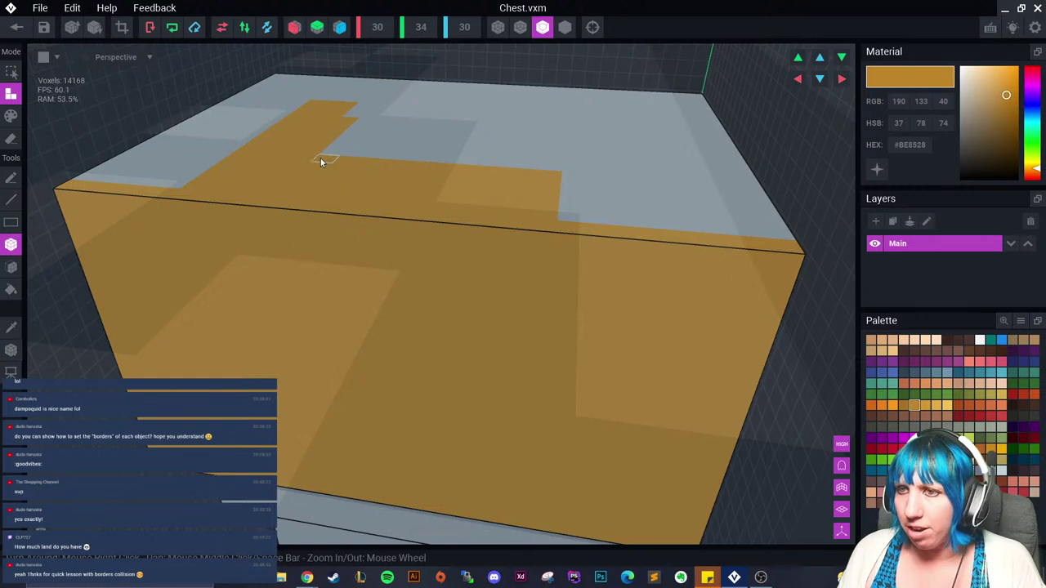
{"action": "left_click_drag", "start_coordinate": [321, 161], "coordinate": [507, 192]}
{"action": "right_click_drag", "start_coordinate": [558, 166], "coordinate": [524, 280]}
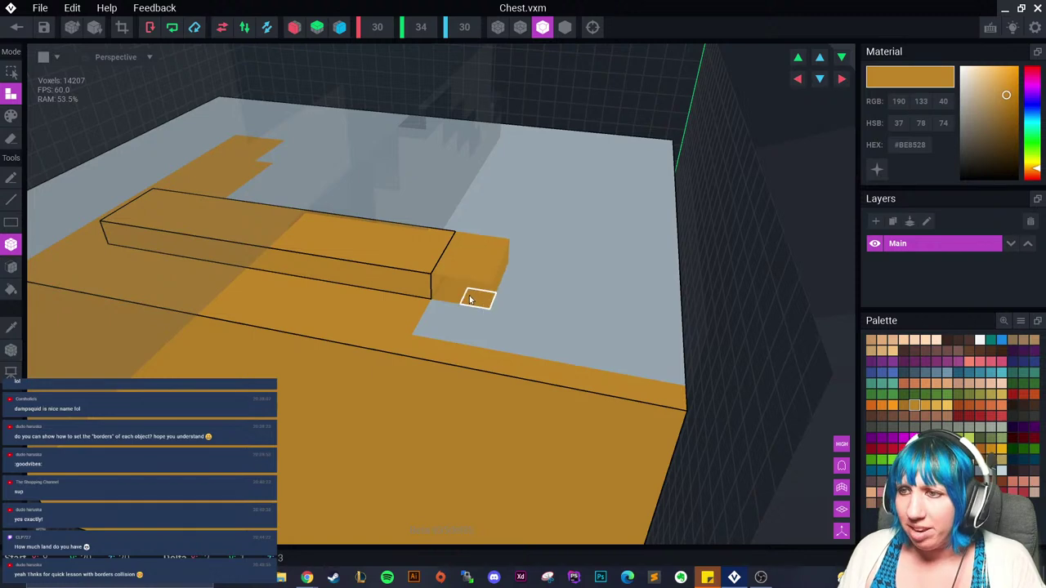
Step: Turn on X-axis symmetry and undo the last voxel edit at the raised bar on the chest's top
{"action": "left_click", "coordinate": [294, 27]}
{"action": "right_click_drag", "start_coordinate": [318, 249], "coordinate": [358, 264]}
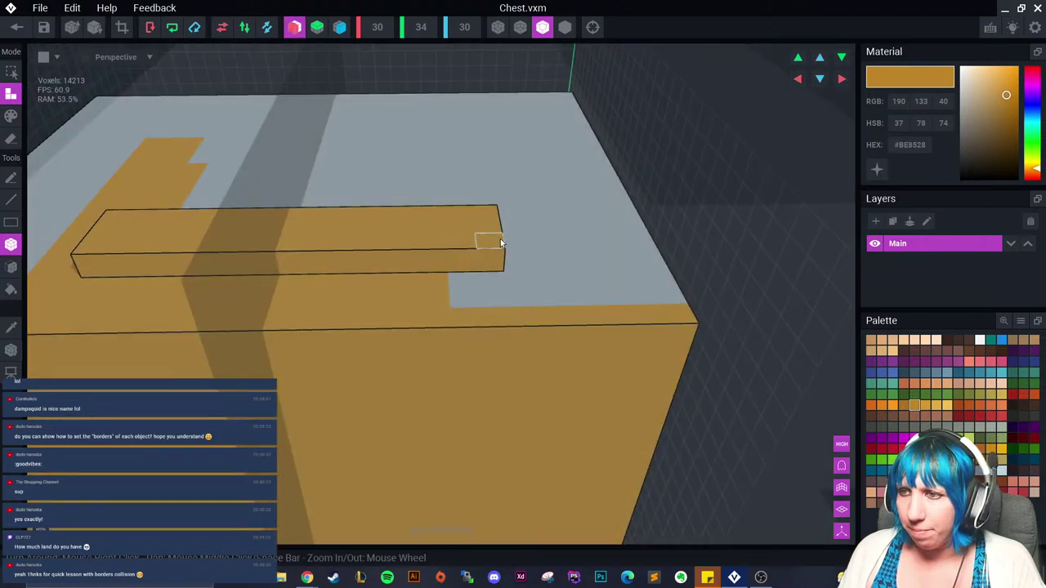
{"action": "key", "text": "ctrl+z"}
{"action": "middle_click_drag", "start_coordinate": [518, 250], "coordinate": [630, 253]}
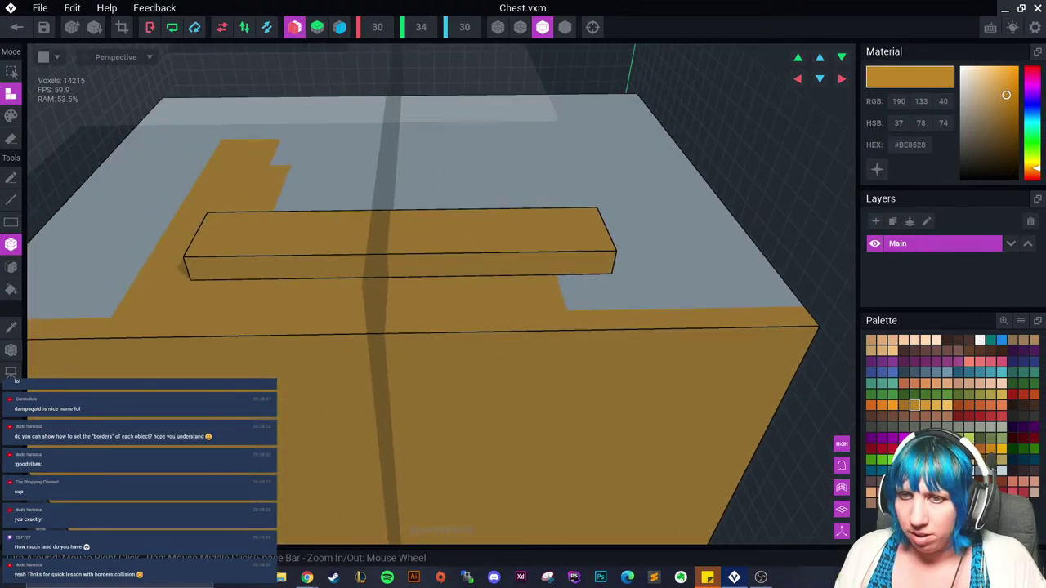
Step: Even out the notched end of the raised bar on the chest's top with #BE8528 voxels
{"action": "left_click", "coordinate": [183, 275]}
{"action": "right_click_drag", "start_coordinate": [180, 268], "coordinate": [165, 269]}
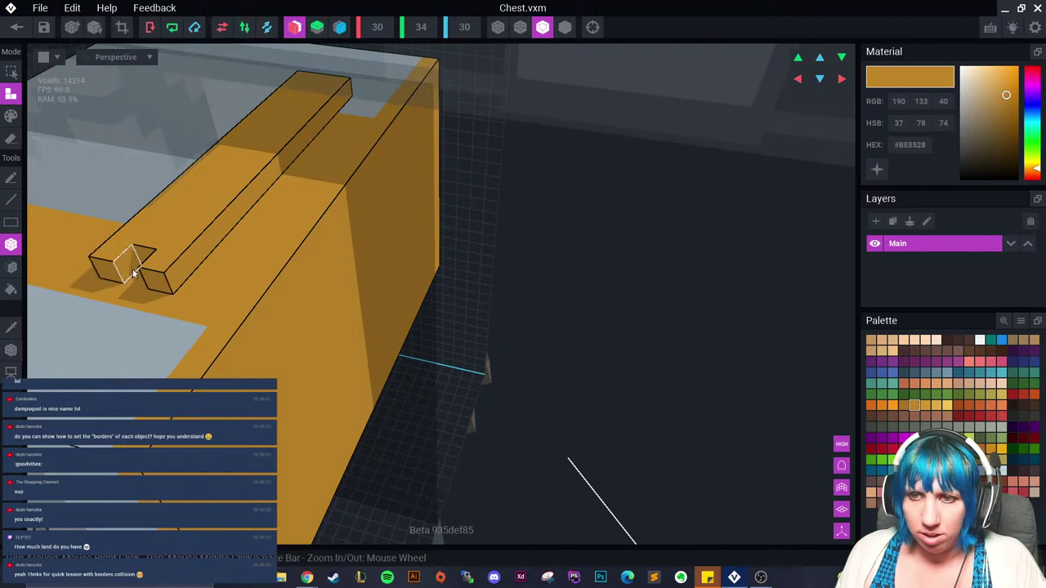
{"action": "left_click_drag", "start_coordinate": [133, 273], "coordinate": [147, 275]}
{"action": "right_click_drag", "start_coordinate": [147, 275], "coordinate": [346, 274]}
{"action": "key", "text": "ctrl+z"}
{"action": "left_click", "coordinate": [138, 265]}
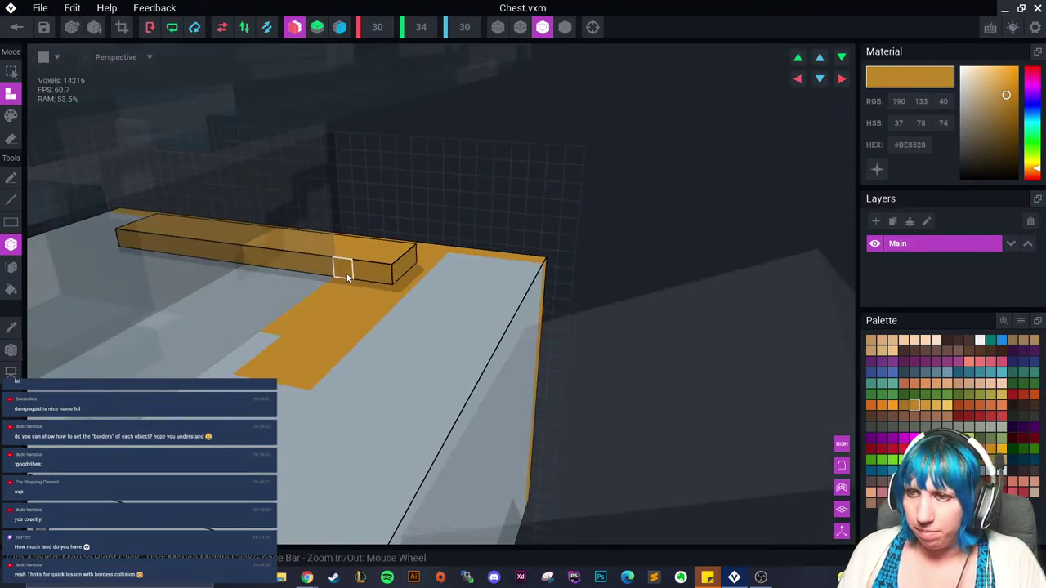
Step: Extend the raised #BE8528 bar into a closed rectangular ring around the neck on the chest's top
{"action": "left_click_drag", "start_coordinate": [347, 277], "coordinate": [242, 417]}
{"action": "right_click_drag", "start_coordinate": [384, 413], "coordinate": [263, 337]}
{"action": "left_click_drag", "start_coordinate": [153, 309], "coordinate": [361, 369]}
{"action": "right_click_drag", "start_coordinate": [360, 369], "coordinate": [389, 386]}
{"action": "right_click_drag", "start_coordinate": [426, 375], "coordinate": [306, 344]}
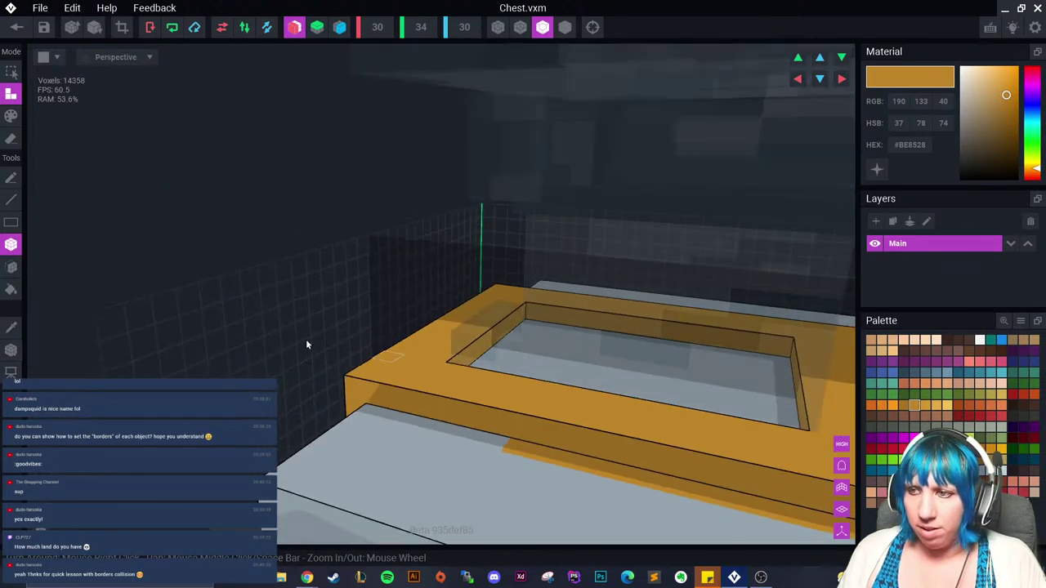
Step: Thicken the neck ring with the Face tool and extrude its front toward the chest's front edge in #BE8528
{"action": "left_click", "coordinate": [11, 267]}
{"action": "left_click", "coordinate": [496, 397]}
{"action": "right_click_drag", "start_coordinate": [545, 406], "coordinate": [343, 335]}
{"action": "right_click_drag", "start_coordinate": [441, 351], "coordinate": [478, 415]}
{"action": "left_click", "coordinate": [434, 389]}
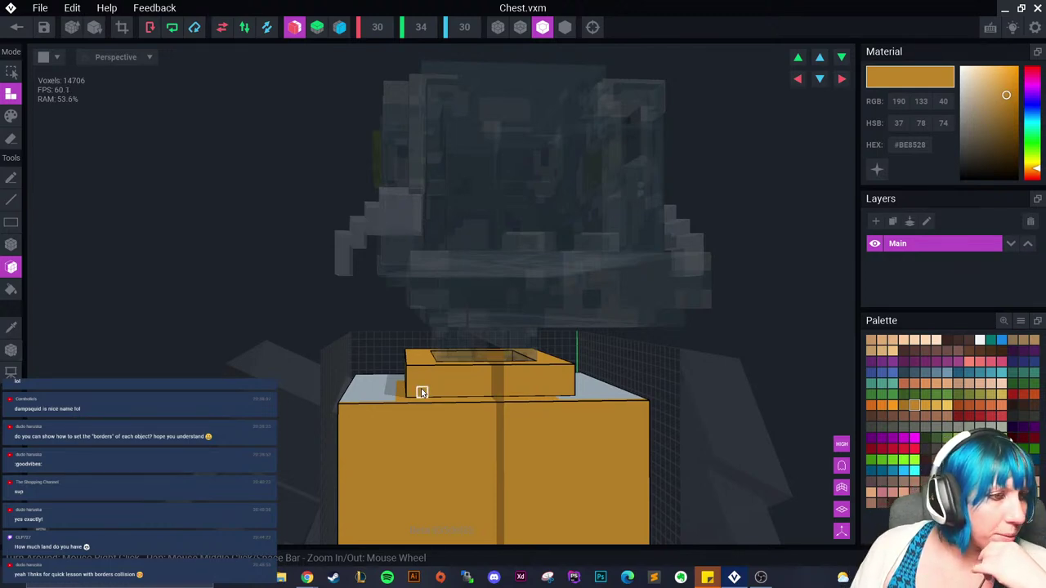
{"action": "scroll", "coordinate": [422, 393], "scroll_direction": "up", "scroll_amount": 6}
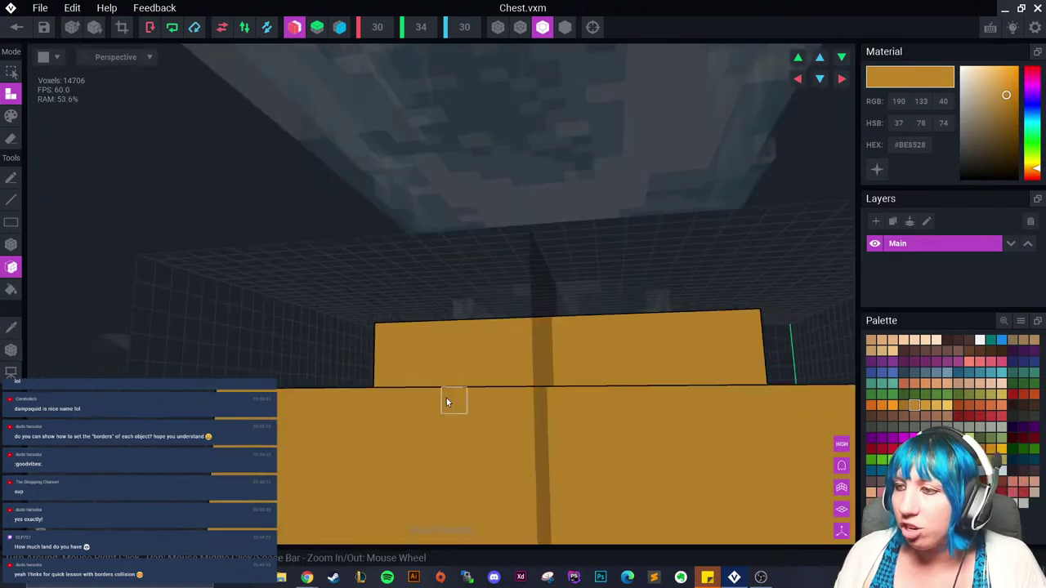
{"action": "scroll", "coordinate": [446, 398], "scroll_direction": "down", "scroll_amount": 3}
{"action": "right_click_drag", "start_coordinate": [449, 392], "coordinate": [415, 356]}
{"action": "scroll", "coordinate": [416, 356], "scroll_direction": "down", "scroll_amount": 2}
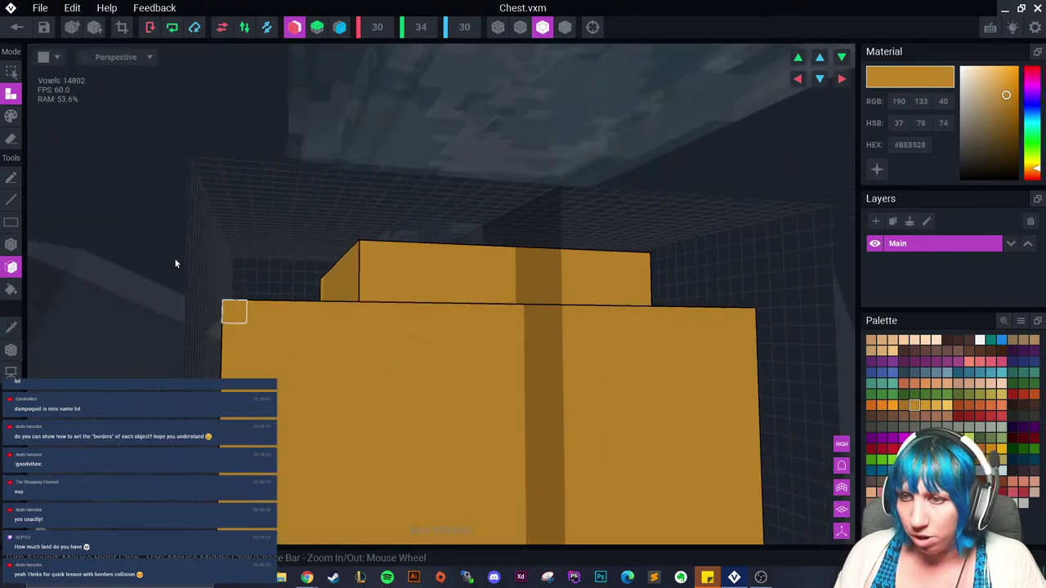
Step: Extrude the collar's two side faces outward over the chest's sides in purple #77326B with the Face tool
{"action": "left_click", "coordinate": [12, 244]}
{"action": "right_click_drag", "start_coordinate": [359, 245], "coordinate": [378, 331]}
{"action": "scroll", "coordinate": [427, 345], "scroll_direction": "up", "scroll_amount": 2}
{"action": "scroll", "coordinate": [379, 337], "scroll_direction": "up", "scroll_amount": 2}
{"action": "scroll", "coordinate": [378, 350], "scroll_direction": "down", "scroll_amount": 4}
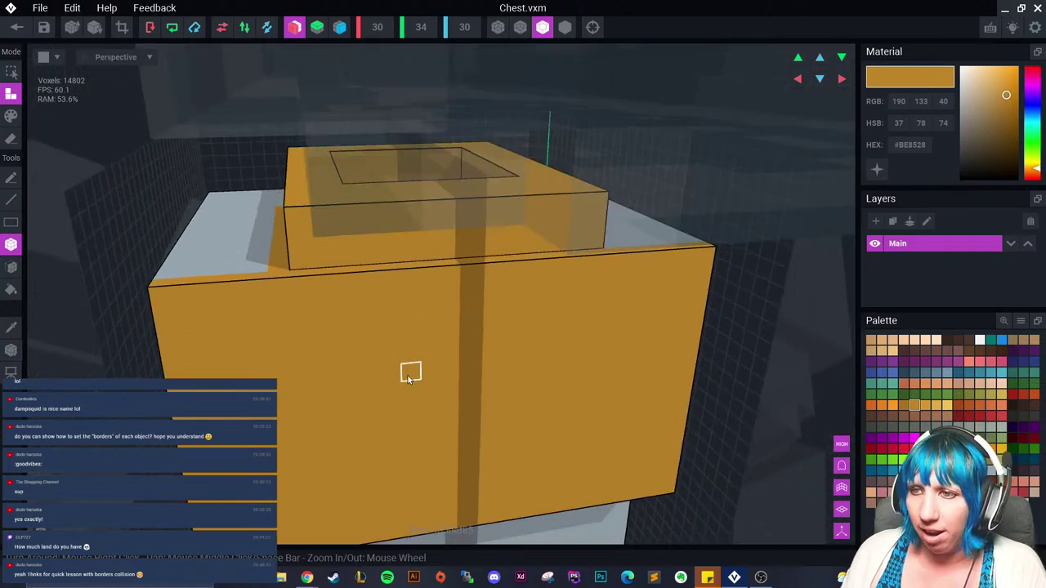
{"action": "right_click_drag", "start_coordinate": [411, 369], "coordinate": [817, 390]}
{"action": "left_click", "coordinate": [924, 363]}
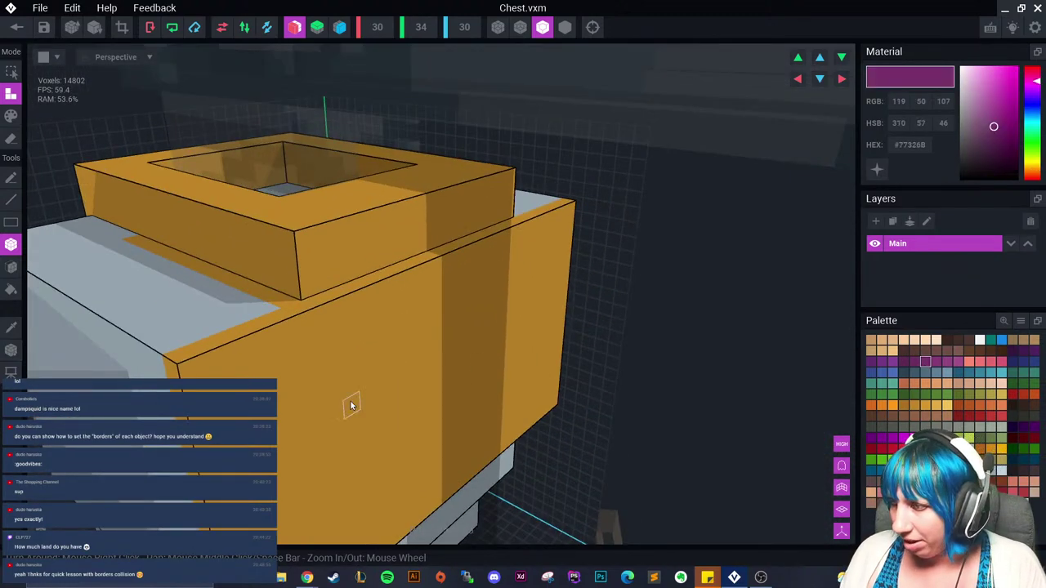
{"action": "right_click_drag", "start_coordinate": [350, 403], "coordinate": [278, 365]}
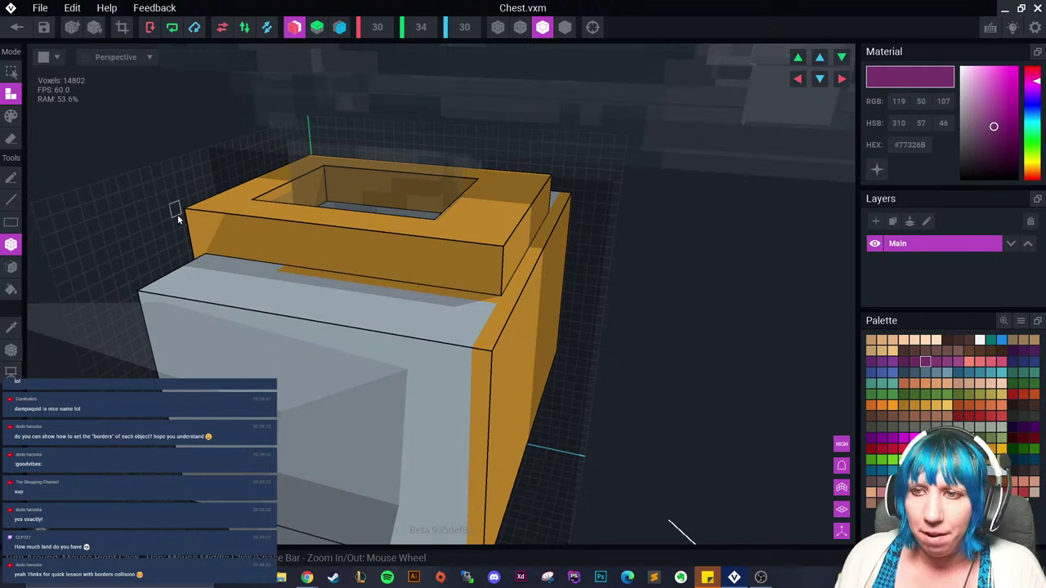
{"action": "left_click", "coordinate": [10, 266]}
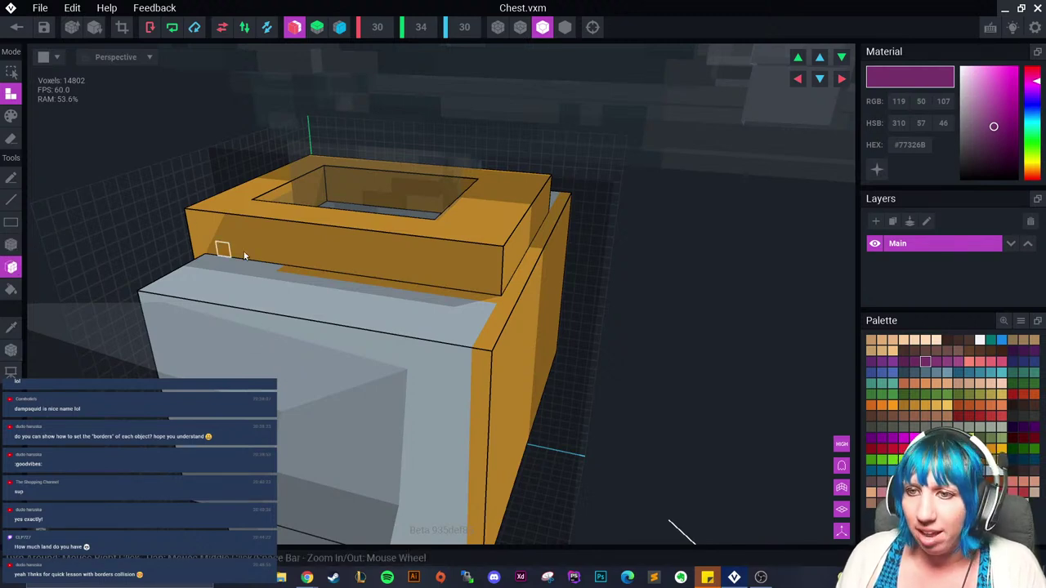
{"action": "left_click_drag", "start_coordinate": [266, 242], "coordinate": [270, 302]}
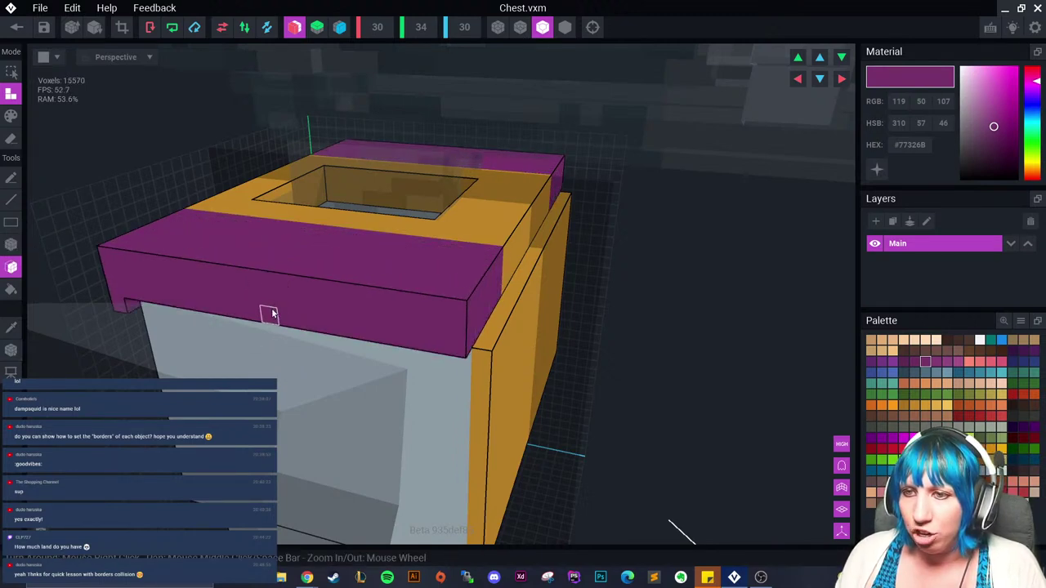
{"action": "right_click_drag", "start_coordinate": [270, 302], "coordinate": [343, 357]}
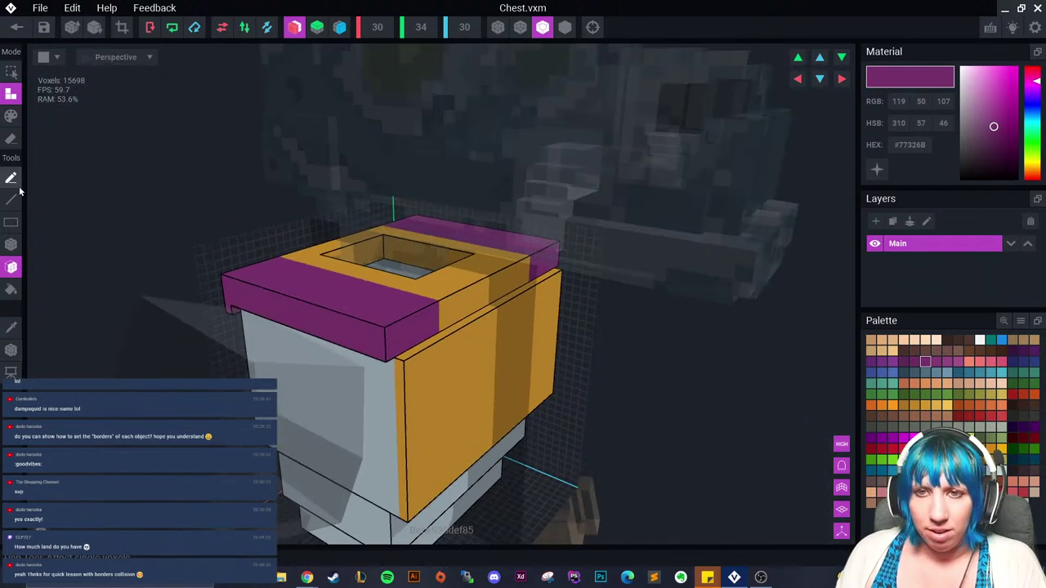
{"action": "right_click_drag", "start_coordinate": [314, 273], "coordinate": [439, 349]}
Step: Build a short raised block of #CE8716 near the outer edge of the purple shoulder top with the box tool
{"action": "left_click", "coordinate": [11, 244]}
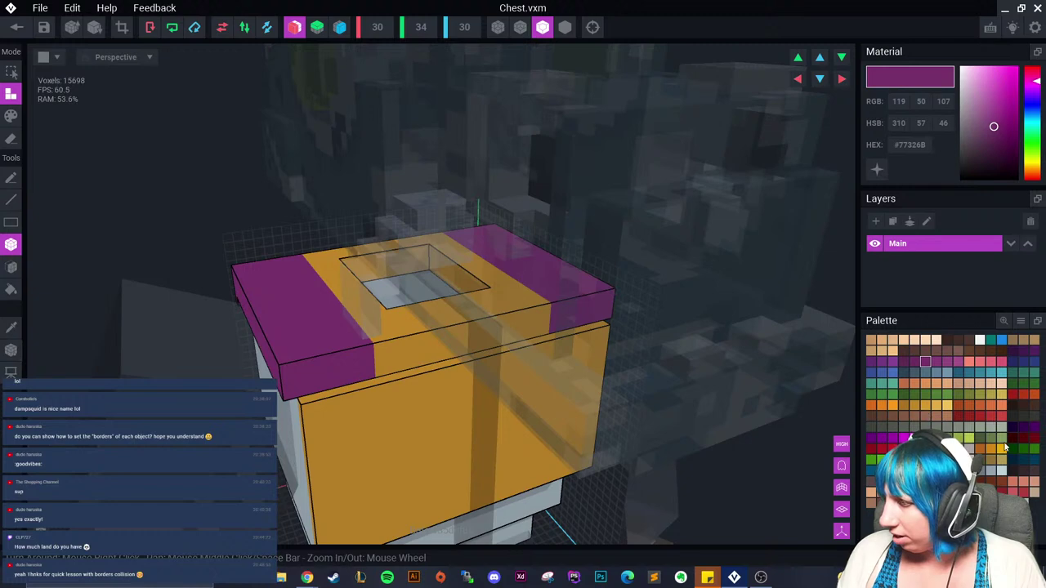
{"action": "left_click", "coordinate": [993, 452]}
{"action": "right_click_drag", "start_coordinate": [358, 294], "coordinate": [307, 324]}
{"action": "left_click", "coordinate": [273, 325]}
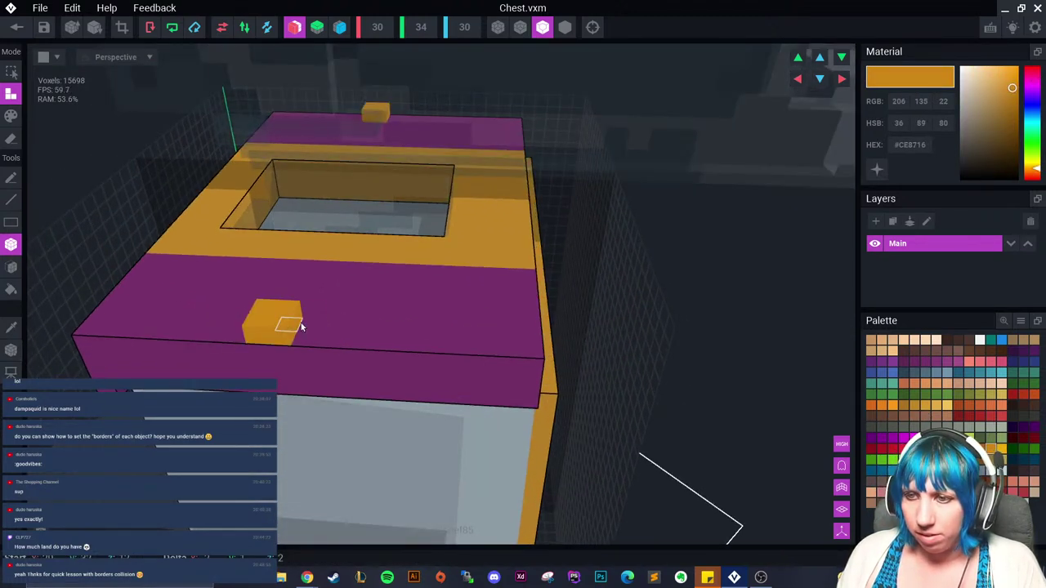
{"action": "left_click_drag", "start_coordinate": [326, 329], "coordinate": [333, 329]}
{"action": "right_click_drag", "start_coordinate": [345, 346], "coordinate": [352, 331]}
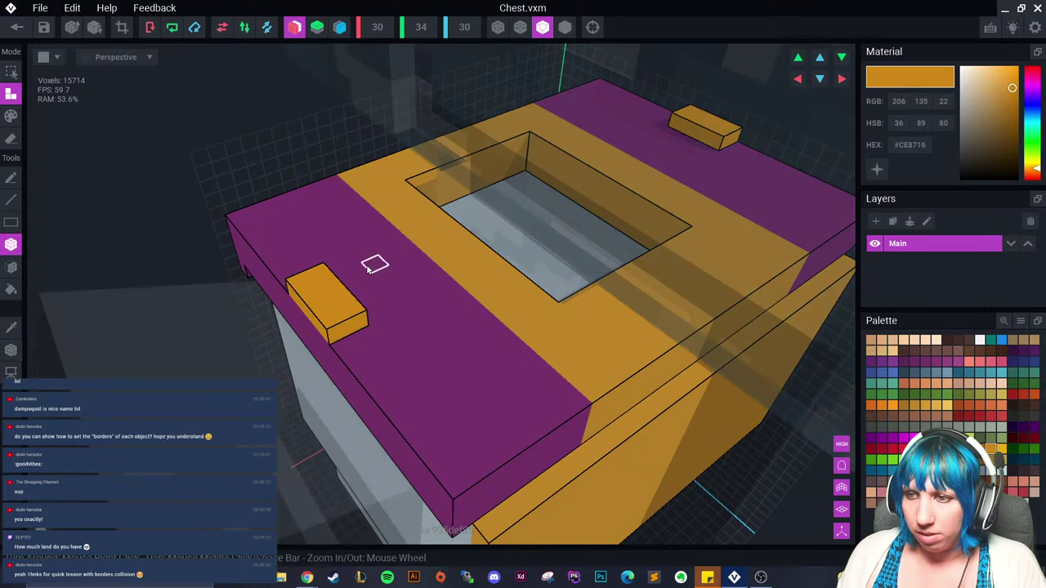
Step: Build a thin #CE8716 bar across the full length of the purple shoulder top, between the outer block and the collar
{"action": "left_click_drag", "start_coordinate": [378, 263], "coordinate": [412, 292]}
{"action": "right_click_drag", "start_coordinate": [407, 321], "coordinate": [402, 314]}
{"action": "left_click_drag", "start_coordinate": [297, 316], "coordinate": [151, 312]}
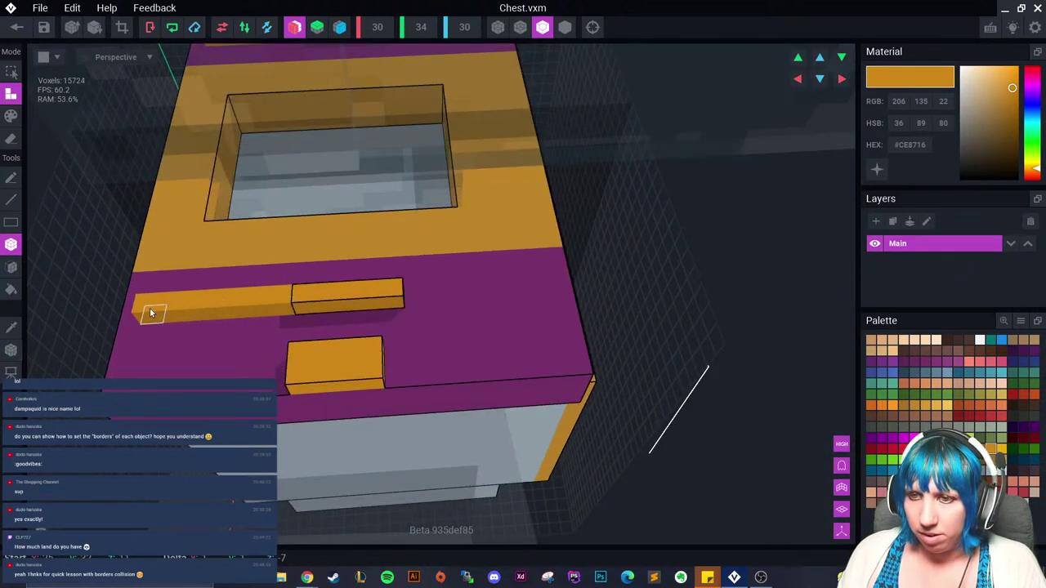
{"action": "left_click_drag", "start_coordinate": [408, 295], "coordinate": [576, 286]}
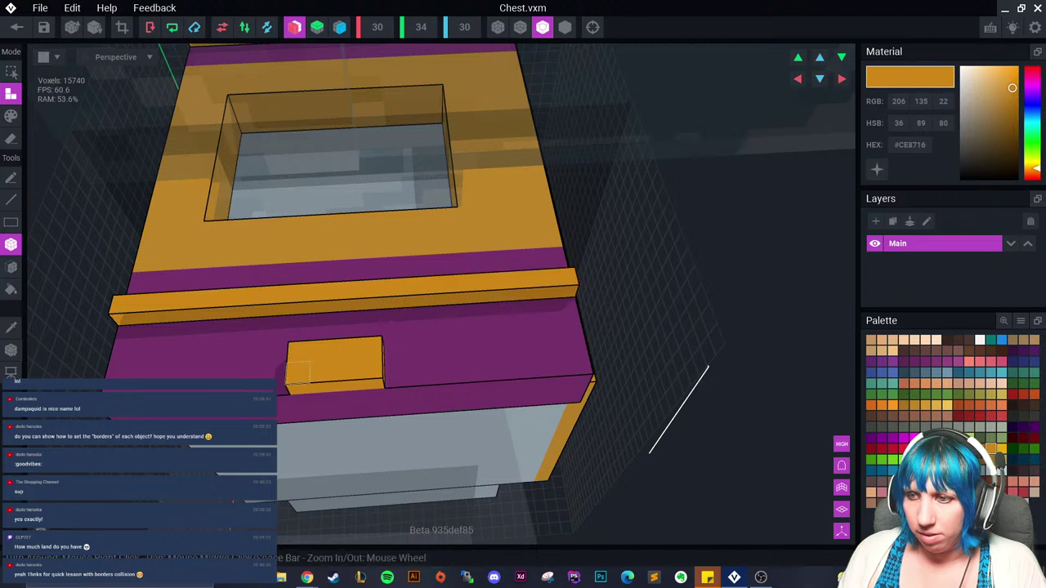
Step: Extend the outer #CE8716 block along the full length of the purple shoulder and switch to paint mode
{"action": "mouse_move", "coordinate": [277, 369]}
{"action": "left_mouse_down"}
{"action": "mouse_move", "coordinate": [123, 365]}
{"action": "mouse_move", "coordinate": [111, 383]}
{"action": "left_mouse_up"}
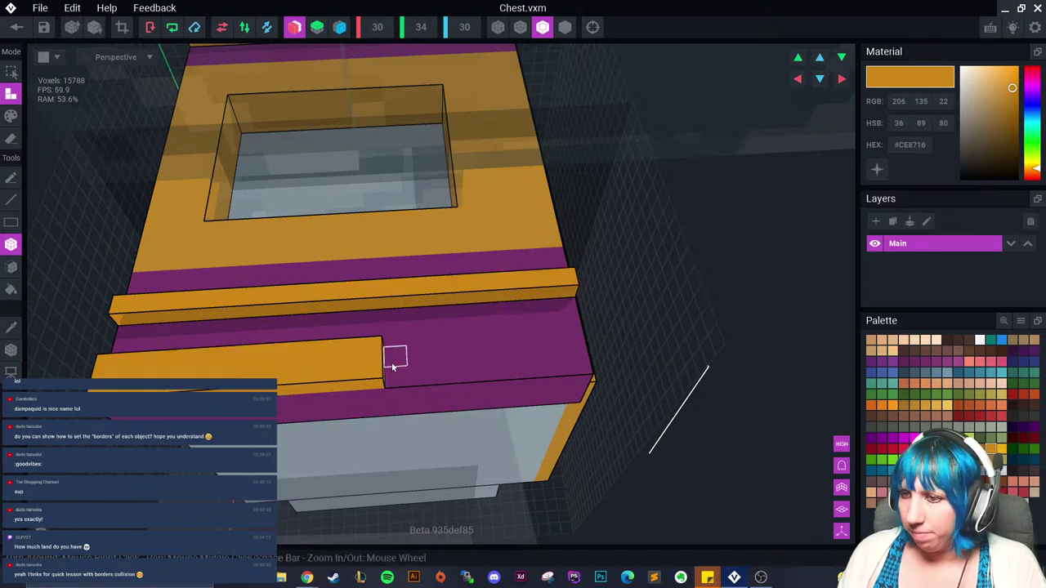
{"action": "left_click_drag", "start_coordinate": [392, 362], "coordinate": [580, 357]}
{"action": "right_click_drag", "start_coordinate": [562, 375], "coordinate": [534, 362]}
{"action": "left_click", "coordinate": [11, 117]}
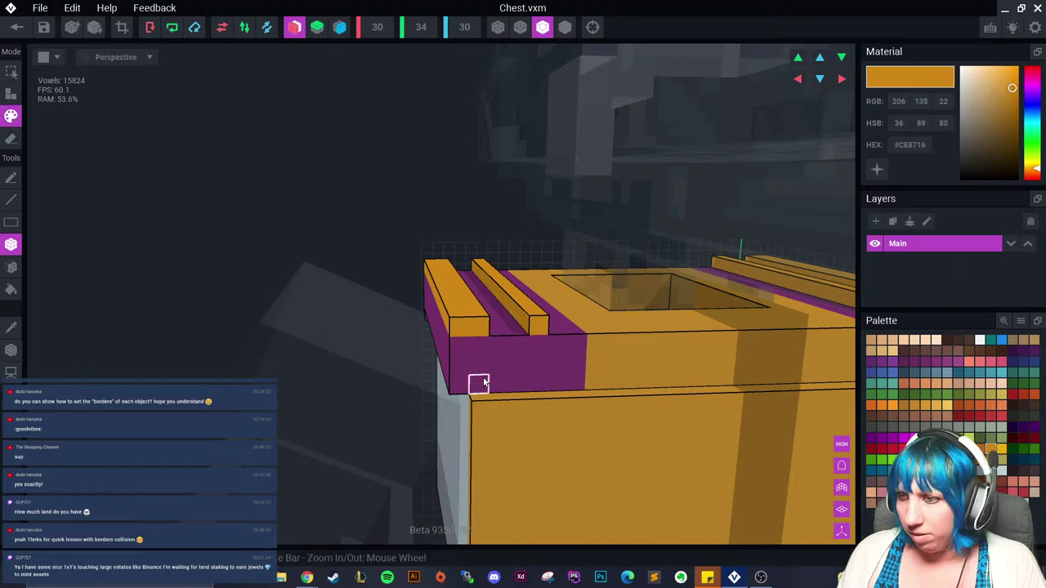
Step: Try painting a stripe along the purple shoulder's lower edge in #B2631E and #A87221, including its outer side
{"action": "right_click_drag", "start_coordinate": [608, 435], "coordinate": [595, 429]}
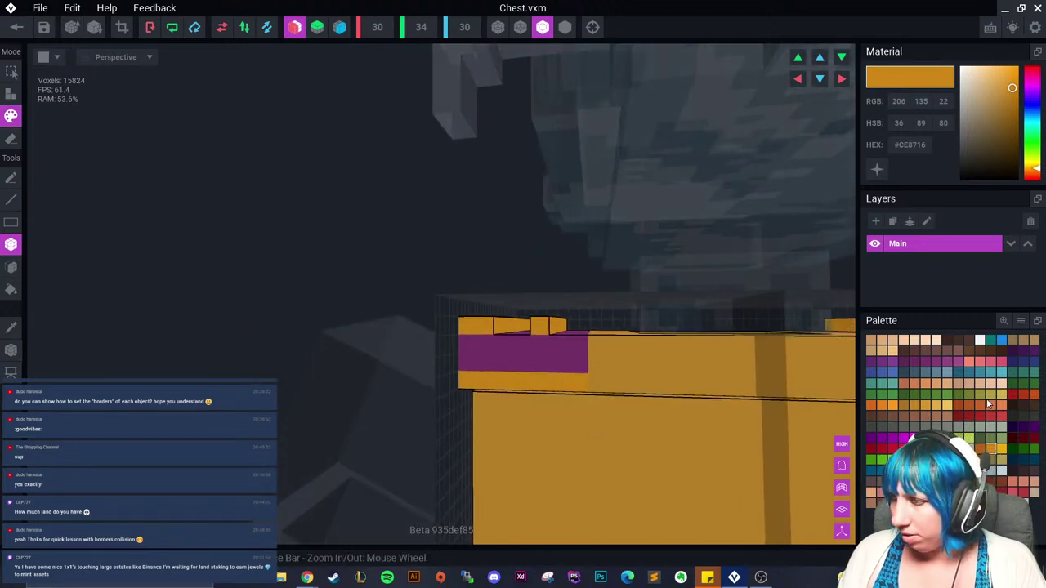
{"action": "left_click", "coordinate": [980, 448]}
{"action": "left_click_drag", "start_coordinate": [465, 379], "coordinate": [576, 384]}
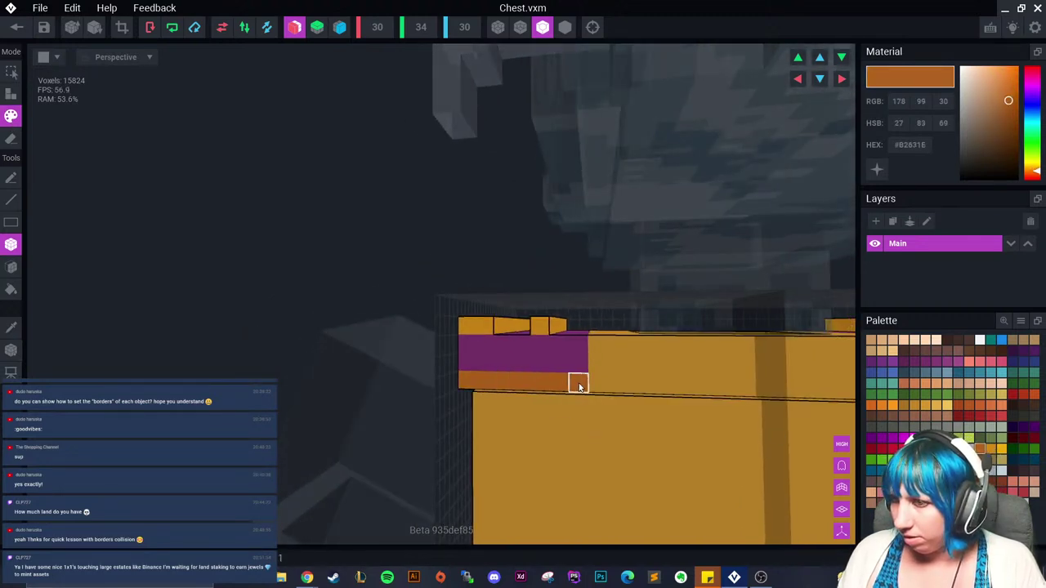
{"action": "mouse_move", "coordinate": [576, 383]}
{"action": "right_mouse_down"}
{"action": "mouse_move", "coordinate": [546, 405]}
{"action": "mouse_move", "coordinate": [535, 391]}
{"action": "mouse_move", "coordinate": [518, 406]}
{"action": "mouse_move", "coordinate": [463, 402]}
{"action": "right_mouse_up"}
{"action": "left_click", "coordinate": [903, 404]}
{"action": "left_click_drag", "start_coordinate": [462, 401], "coordinate": [207, 352]}
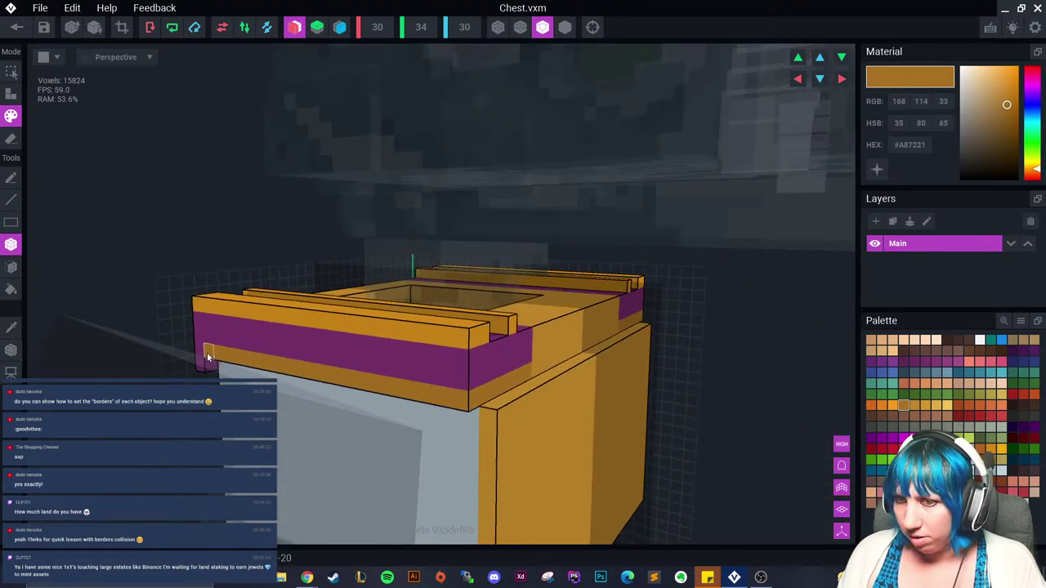
Step: Undo the stripes painted along the lower edge of the purple shoulder
{"action": "right_click_drag", "start_coordinate": [267, 365], "coordinate": [276, 367]}
{"action": "key", "text": "ctrl+z"}
{"action": "right_click_drag", "start_coordinate": [391, 402], "coordinate": [455, 414]}
{"action": "key", "text": "ctrl+z"}
{"action": "key", "text": "ctrl+z"}
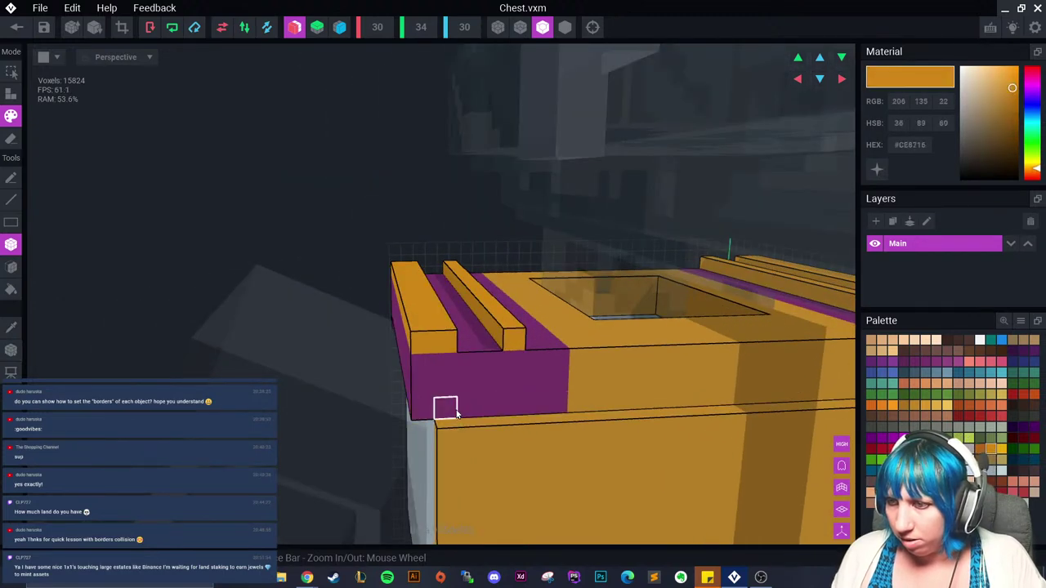
Step: Paint a #CE8716 stripe along the lower edge of the purple shoulder's front, leaving the outer corner purple
{"action": "left_click_drag", "start_coordinate": [455, 413], "coordinate": [527, 410]}
{"action": "right_click_drag", "start_coordinate": [552, 407], "coordinate": [531, 422]}
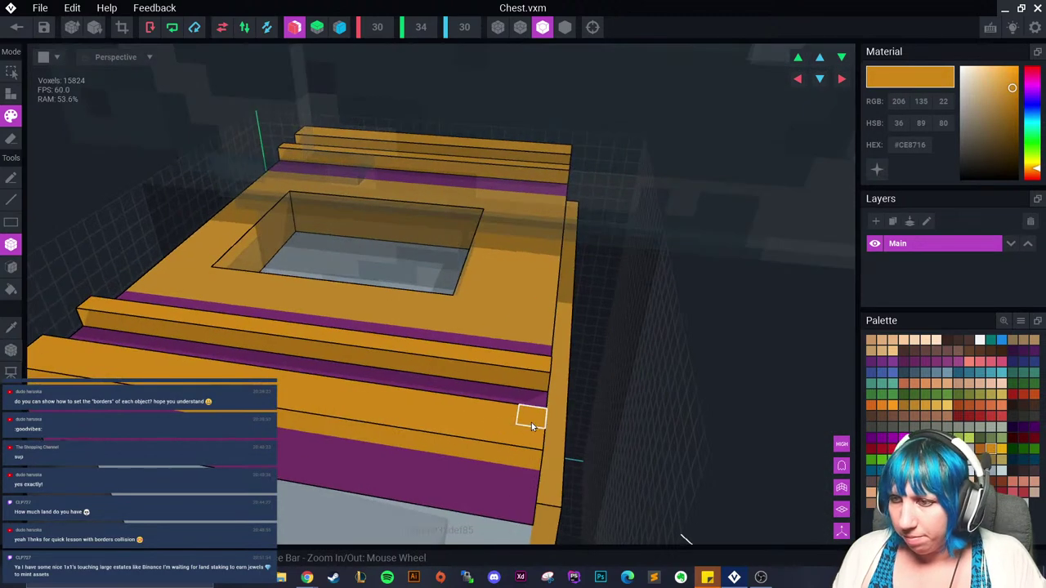
{"action": "right_click_drag", "start_coordinate": [133, 327], "coordinate": [602, 443]}
Step: Paint the stripe along the lower edge of the purple shoulder's front in #A87221
{"action": "left_click", "coordinate": [903, 405]}
{"action": "right_click_drag", "start_coordinate": [768, 457], "coordinate": [579, 444]}
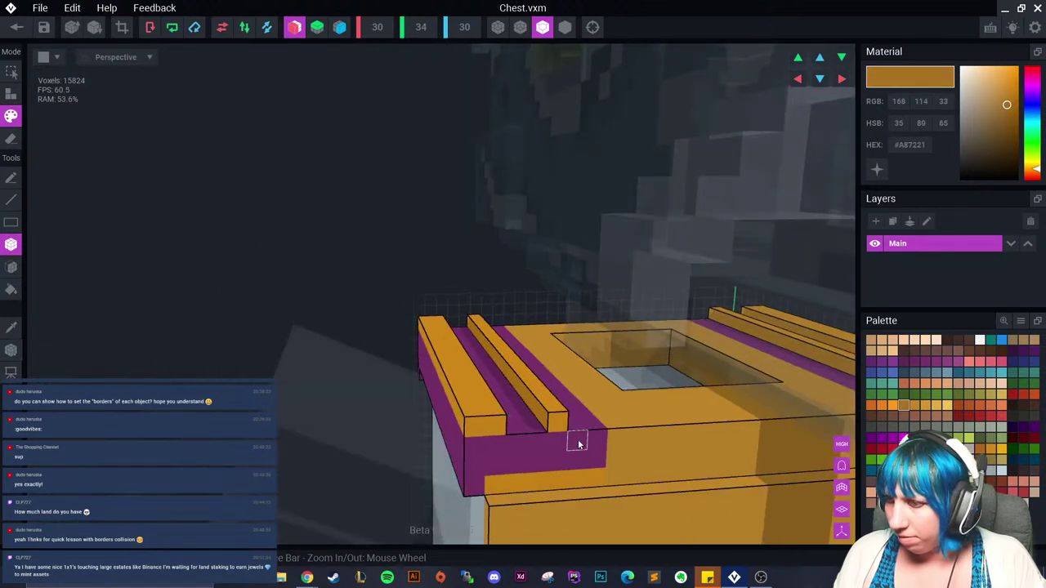
{"action": "left_click_drag", "start_coordinate": [598, 479], "coordinate": [529, 480]}
{"action": "right_click_drag", "start_coordinate": [500, 487], "coordinate": [490, 395]}
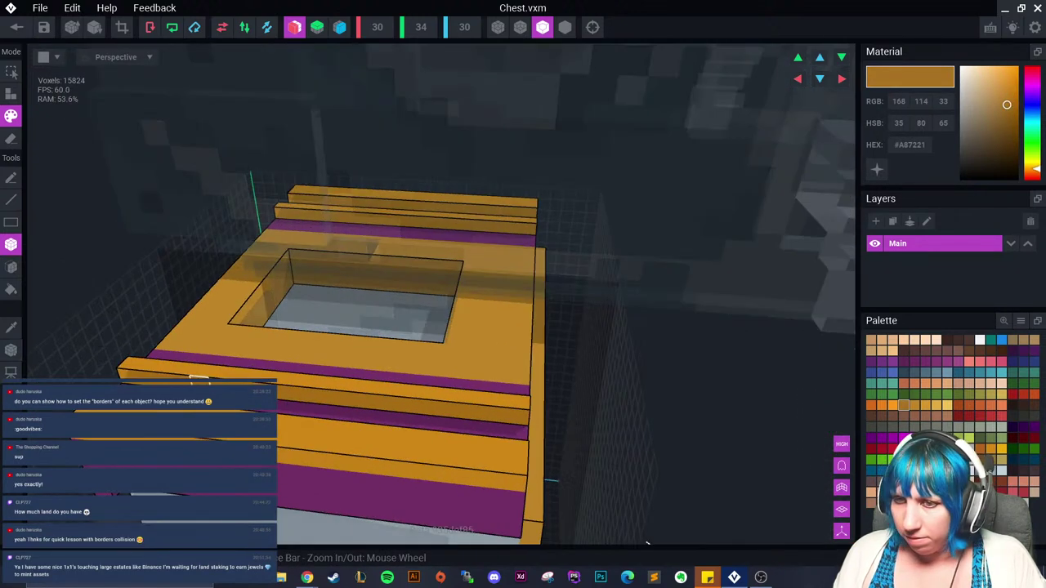
Step: Undo the last paint stroke and repaint the raised bars on the purple shoulder in #A87221
{"action": "key", "text": "ctrl+z"}
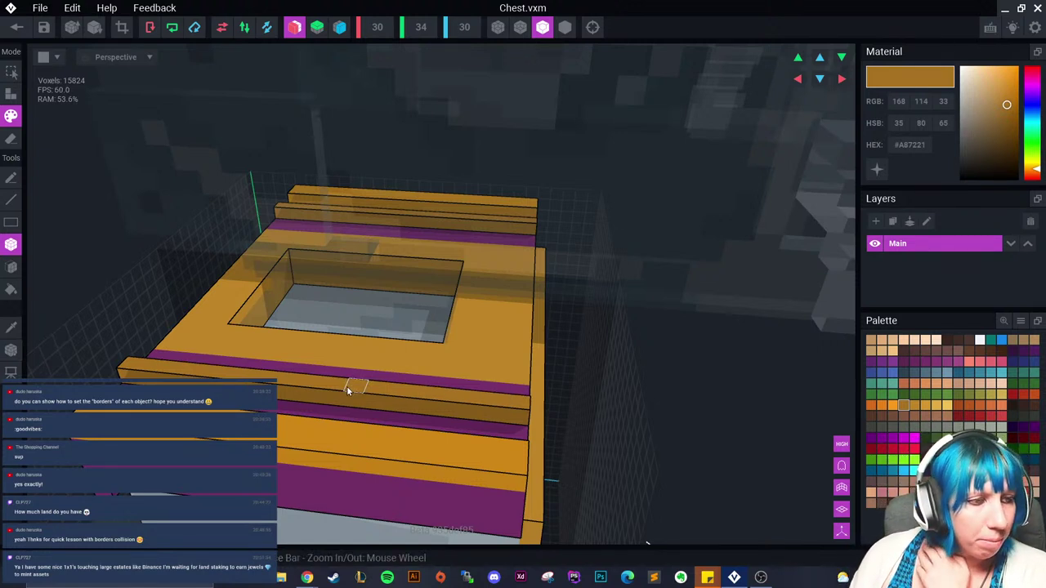
{"action": "middle_click_drag", "start_coordinate": [284, 413], "coordinate": [327, 393]}
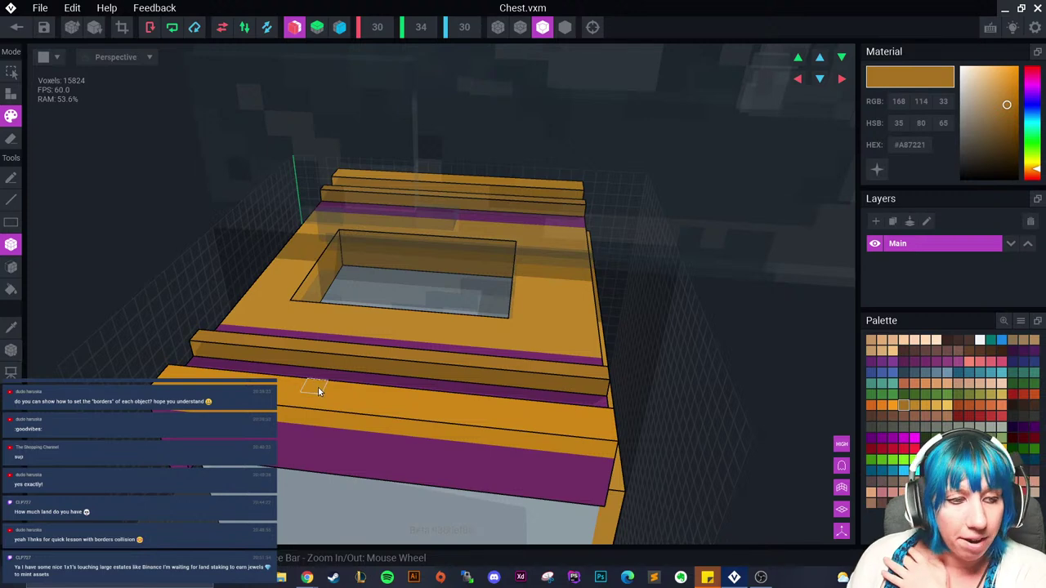
{"action": "right_click_drag", "start_coordinate": [318, 388], "coordinate": [144, 346]}
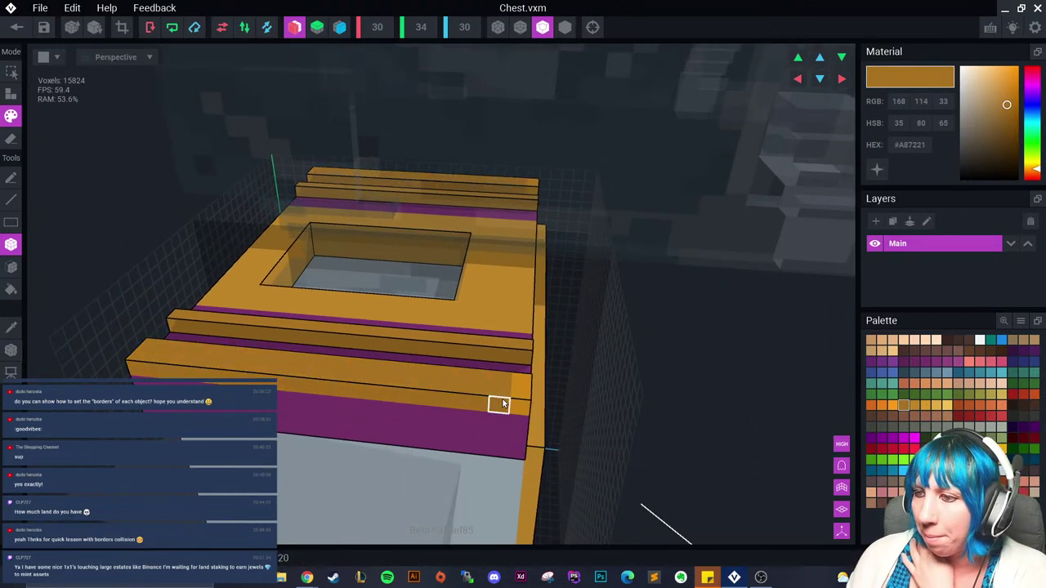
Step: Paint an #A87221 stripe along the upper edge of the chest's large front face, short of both ends
{"action": "right_click_drag", "start_coordinate": [497, 392], "coordinate": [478, 381]}
{"action": "left_click_drag", "start_coordinate": [404, 372], "coordinate": [585, 386]}
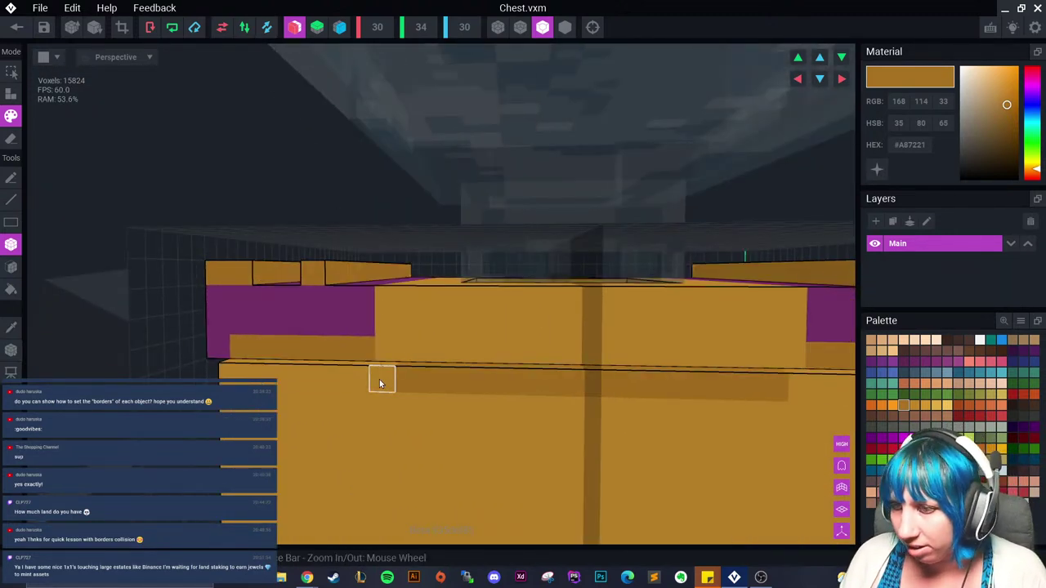
{"action": "mouse_move", "coordinate": [379, 382]}
{"action": "right_mouse_down"}
{"action": "mouse_move", "coordinate": [479, 460]}
{"action": "mouse_move", "coordinate": [397, 390]}
{"action": "right_mouse_up"}
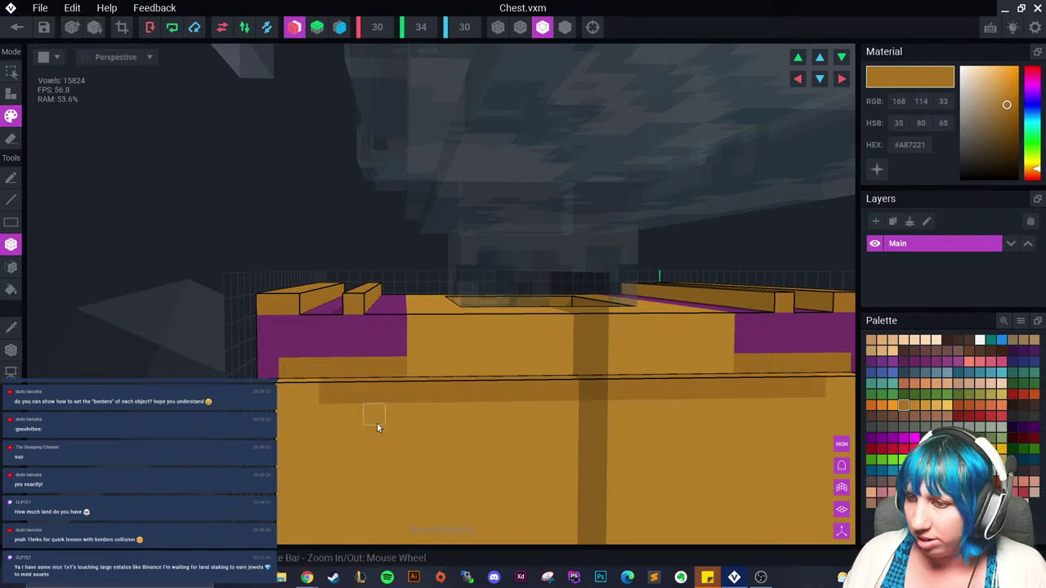
Step: Examine the chest's front, collar, shoulders and sides against the head and the rest of the rig
{"action": "scroll", "coordinate": [378, 422], "scroll_direction": "down", "scroll_amount": 5}
{"action": "scroll", "coordinate": [427, 389], "scroll_direction": "down", "scroll_amount": 2}
{"action": "right_click_drag", "start_coordinate": [427, 389], "coordinate": [458, 438]}
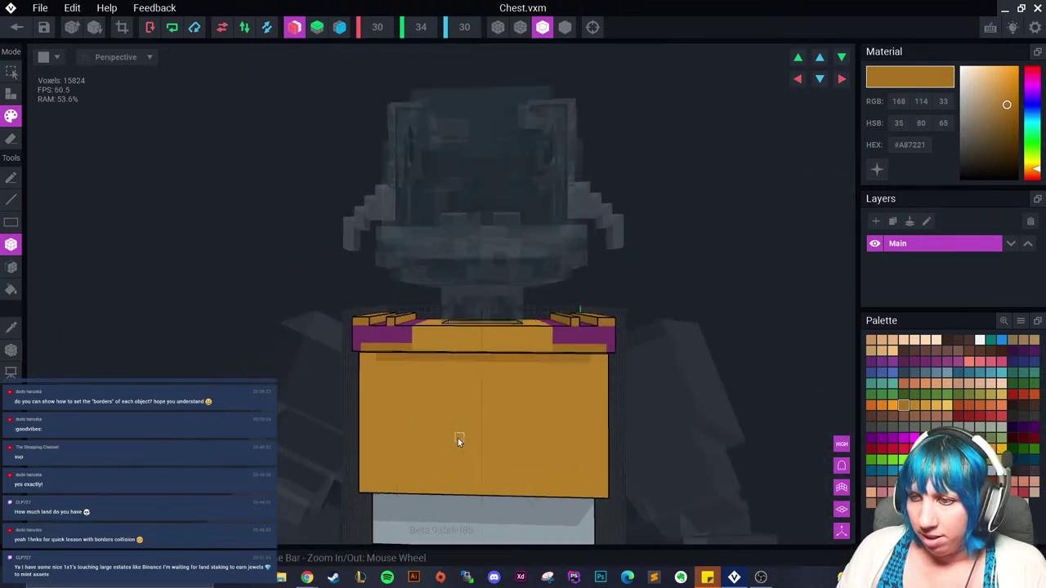
{"action": "scroll", "coordinate": [457, 433], "scroll_direction": "up", "scroll_amount": 5}
{"action": "scroll", "coordinate": [457, 404], "scroll_direction": "down", "scroll_amount": 8}
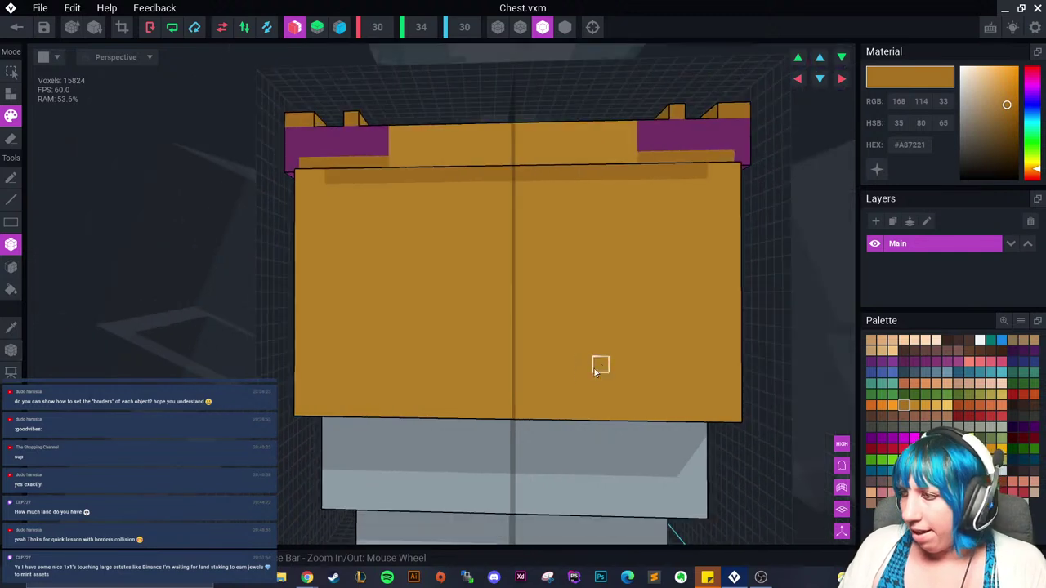
{"action": "right_click_drag", "start_coordinate": [427, 401], "coordinate": [287, 224]}
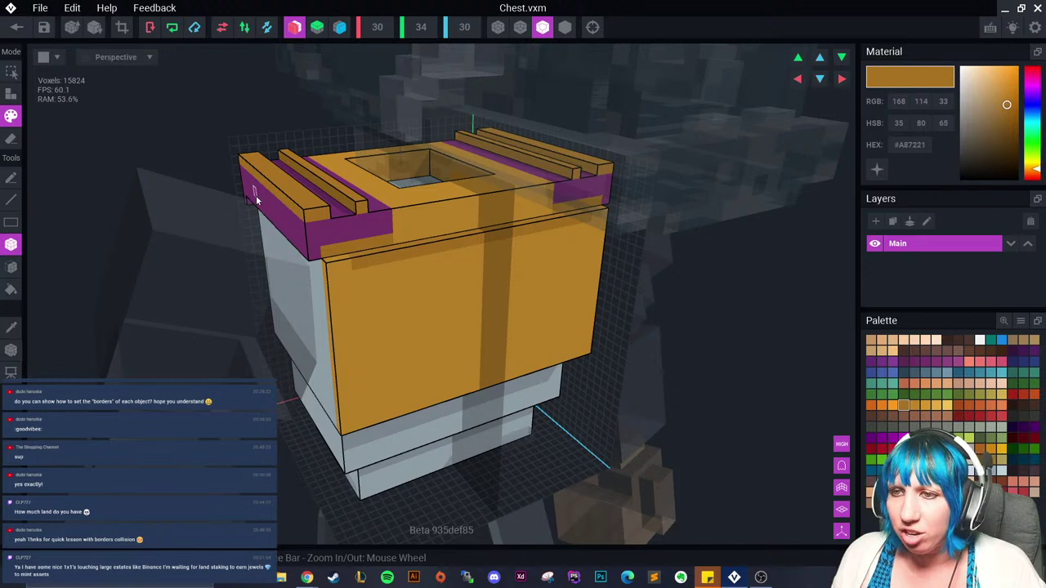
{"action": "right_click_drag", "start_coordinate": [268, 258], "coordinate": [373, 376]}
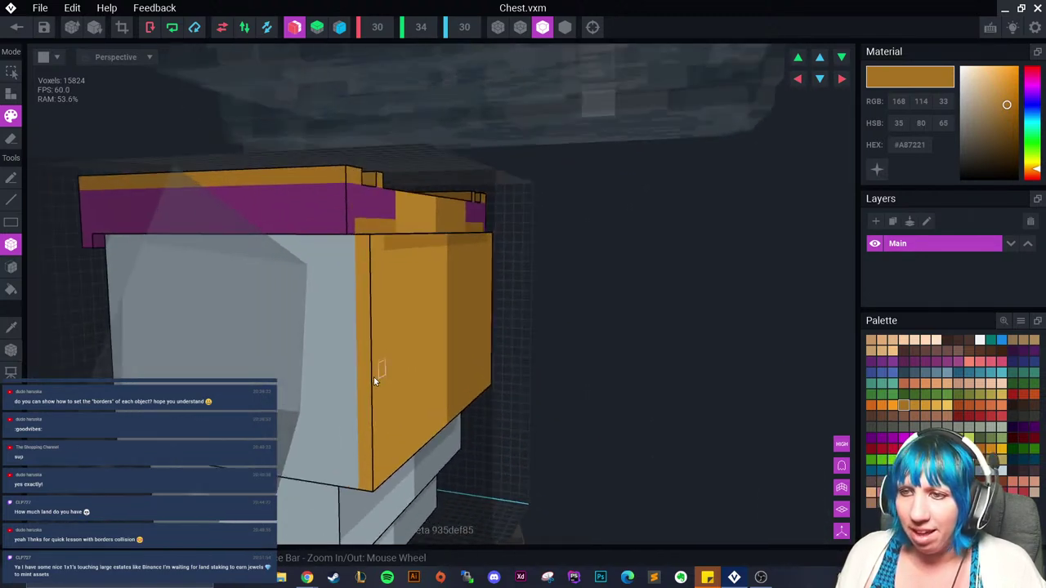
Step: Sample the shoulder's purple #77326B and paint the grey side of the chest's upper block, leaving a strip beside the orange front
{"action": "scroll", "coordinate": [373, 376], "scroll_direction": "up", "scroll_amount": 3}
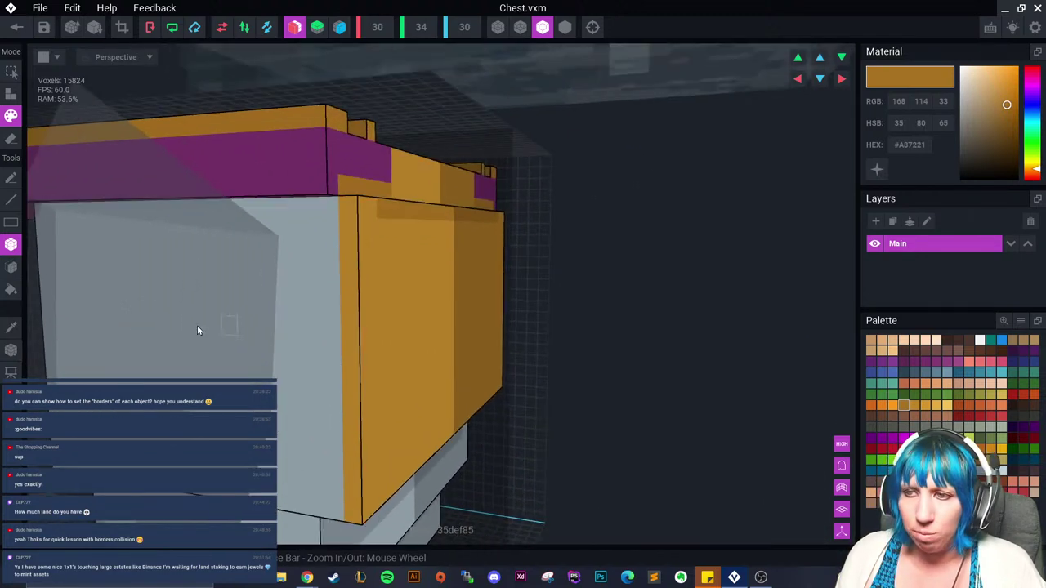
{"action": "left_click", "coordinate": [11, 327]}
{"action": "left_click", "coordinate": [242, 163]}
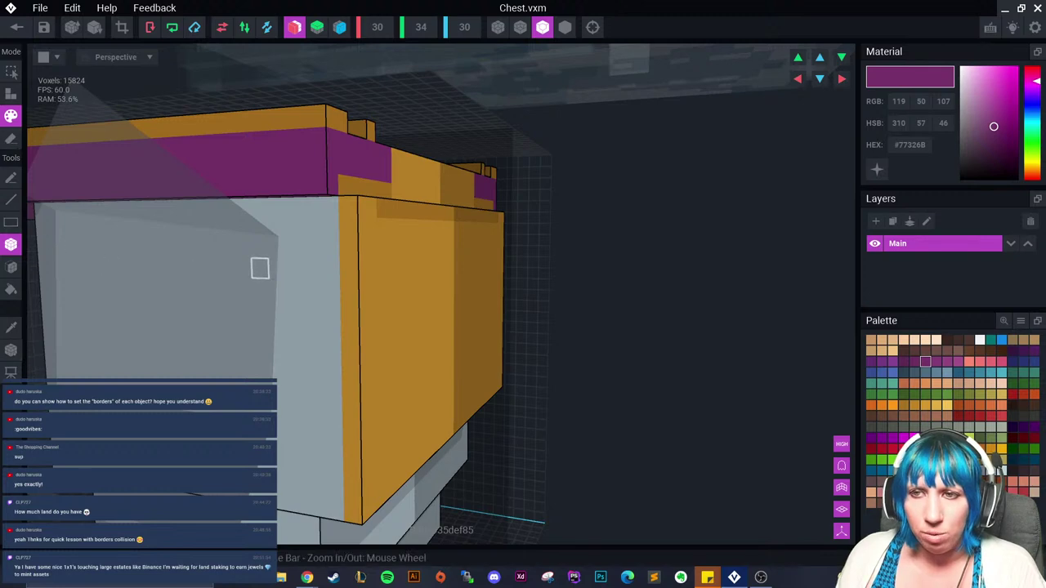
{"action": "right_click_drag", "start_coordinate": [259, 268], "coordinate": [205, 203]}
{"action": "mouse_move", "coordinate": [193, 199]}
{"action": "left_mouse_down"}
{"action": "mouse_move", "coordinate": [411, 299]}
{"action": "mouse_move", "coordinate": [468, 338]}
{"action": "left_mouse_up"}
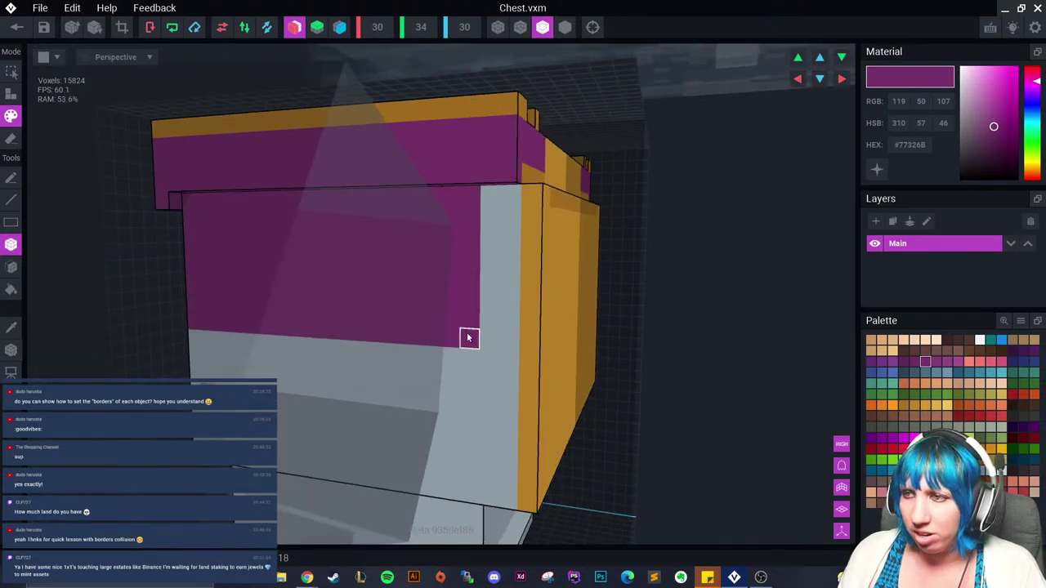
{"action": "mouse_move", "coordinate": [424, 367]}
{"action": "right_mouse_down"}
{"action": "mouse_move", "coordinate": [406, 364]}
{"action": "mouse_move", "coordinate": [420, 352]}
{"action": "right_mouse_up"}
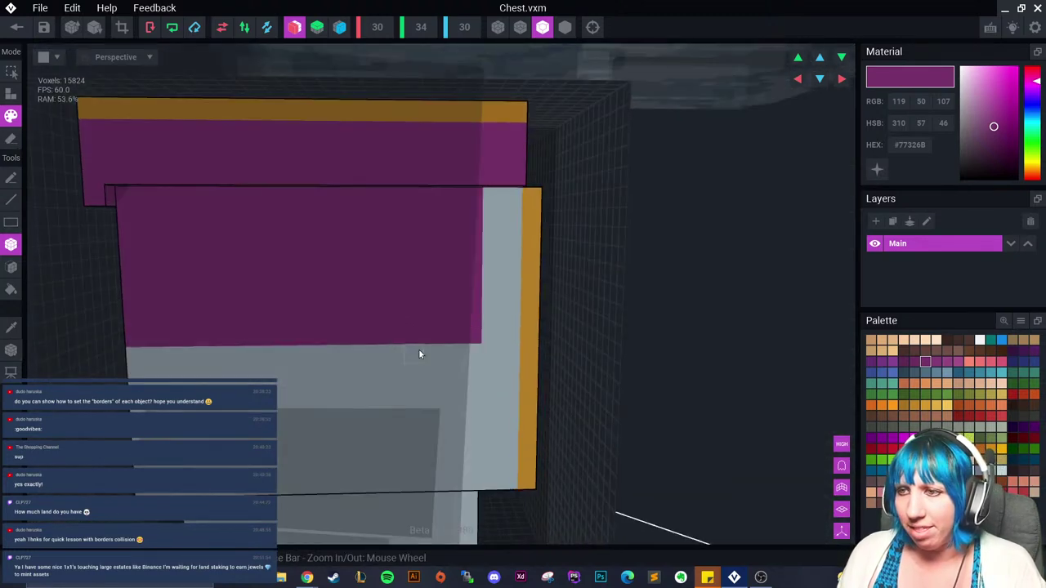
{"action": "middle_click_drag", "start_coordinate": [382, 347], "coordinate": [477, 264]}
{"action": "left_click_drag", "start_coordinate": [234, 273], "coordinate": [548, 416]}
Step: Paint the chest's middle tier and the grey underside behind the orange front in #77326B
{"action": "right_click_drag", "start_coordinate": [547, 416], "coordinate": [356, 345]}
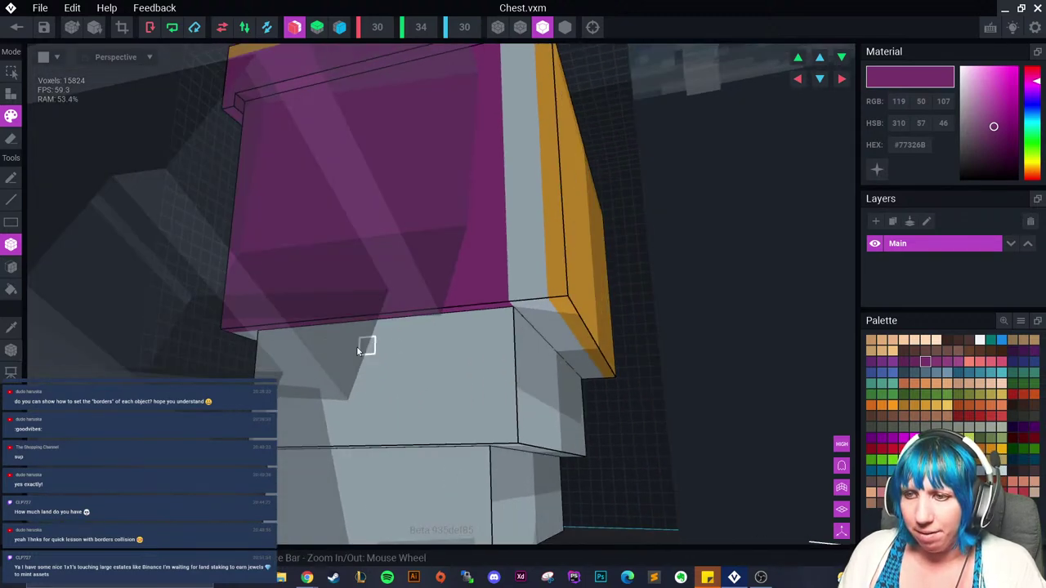
{"action": "mouse_move", "coordinate": [267, 338]}
{"action": "left_mouse_down"}
{"action": "mouse_move", "coordinate": [512, 409]}
{"action": "mouse_move", "coordinate": [565, 449]}
{"action": "left_mouse_up"}
{"action": "right_click_drag", "start_coordinate": [564, 448], "coordinate": [451, 362]}
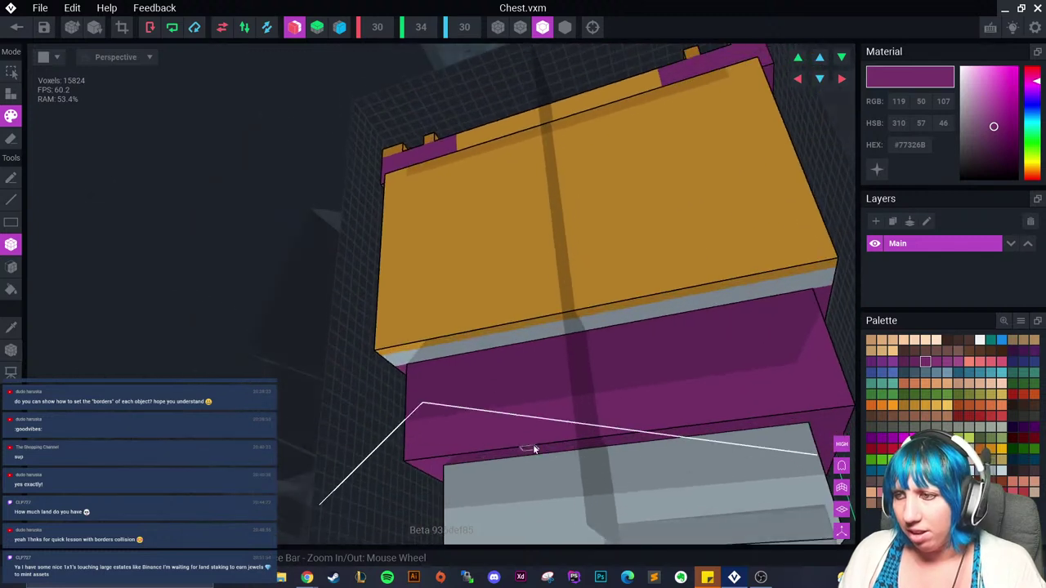
{"action": "left_click_drag", "start_coordinate": [400, 360], "coordinate": [535, 334]}
{"action": "right_click_drag", "start_coordinate": [520, 365], "coordinate": [441, 309]}
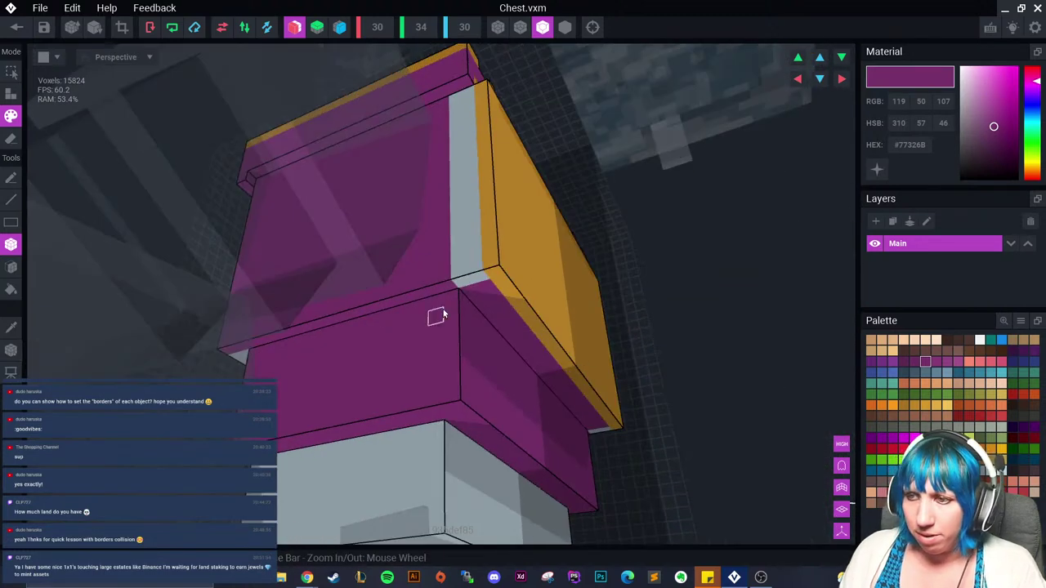
Step: Paint the chest's lowest tier and back in purple #77326B
{"action": "right_click_drag", "start_coordinate": [467, 275], "coordinate": [341, 339]}
{"action": "right_click_drag", "start_coordinate": [284, 325], "coordinate": [403, 272]}
{"action": "mouse_move", "coordinate": [370, 233]}
{"action": "left_mouse_down"}
{"action": "mouse_move", "coordinate": [599, 370]}
{"action": "mouse_move", "coordinate": [580, 381]}
{"action": "left_mouse_up"}
{"action": "right_click_drag", "start_coordinate": [580, 382], "coordinate": [465, 372]}
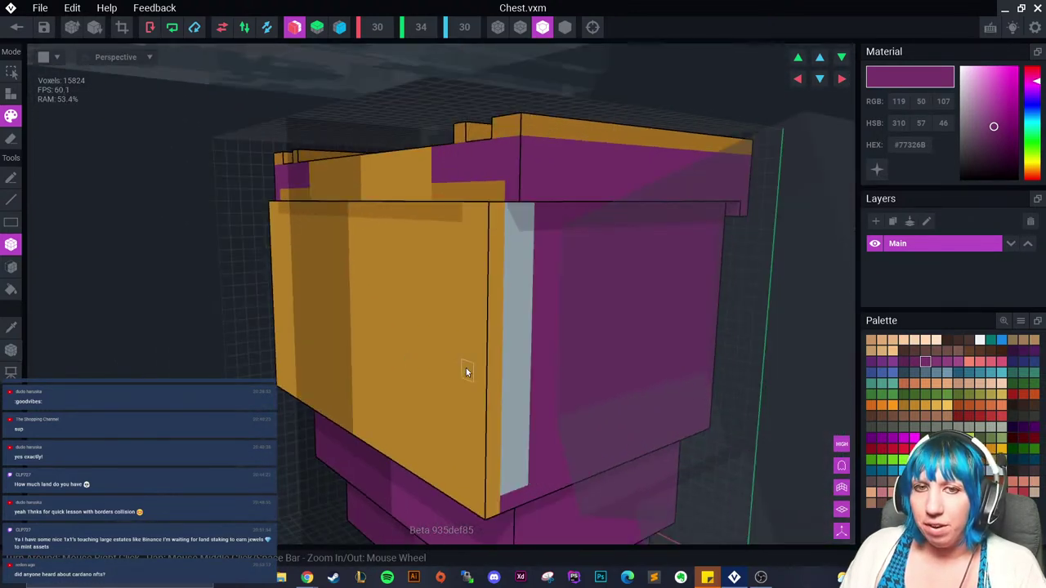
Step: Sample the front's orange #BE8528 and fill the remaining grey strip along the chest's side
{"action": "left_click", "coordinate": [11, 327]}
{"action": "left_click", "coordinate": [397, 303]}
{"action": "right_click_drag", "start_coordinate": [397, 303], "coordinate": [569, 327]}
{"action": "mouse_move", "coordinate": [489, 221]}
{"action": "left_mouse_down"}
{"action": "mouse_move", "coordinate": [519, 273]}
{"action": "mouse_move", "coordinate": [511, 424]}
{"action": "left_mouse_up"}
{"action": "right_click_drag", "start_coordinate": [504, 471], "coordinate": [489, 331]}
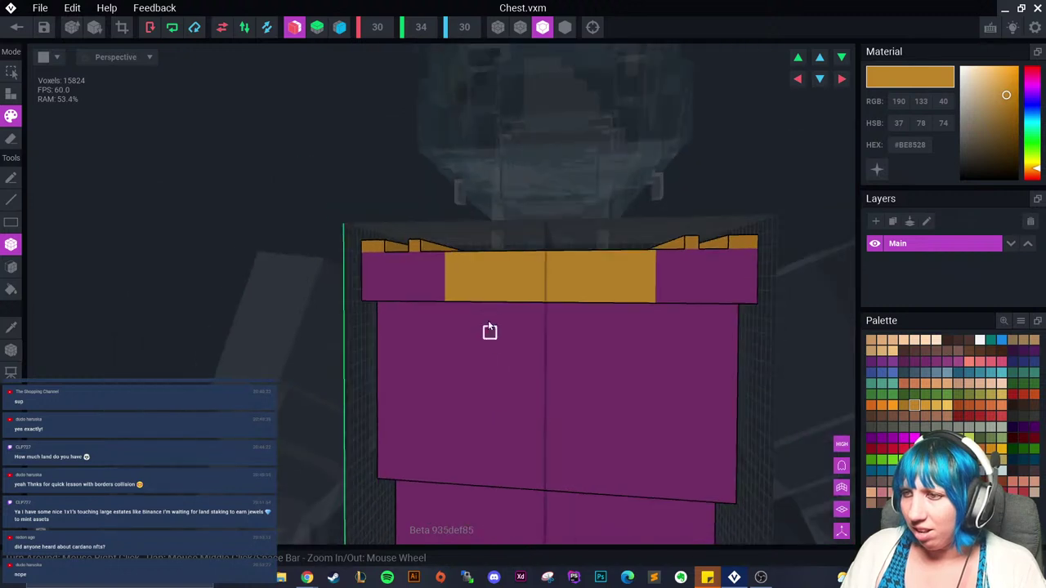
Step: Paint the back face of the chest's upper block in #BE8528 and extend the orange onto its underside
{"action": "mouse_move", "coordinate": [453, 306]}
{"action": "left_mouse_down"}
{"action": "mouse_move", "coordinate": [518, 419]}
{"action": "mouse_move", "coordinate": [541, 493]}
{"action": "left_mouse_up"}
{"action": "mouse_move", "coordinate": [542, 493]}
{"action": "right_mouse_down"}
{"action": "mouse_move", "coordinate": [479, 408]}
{"action": "mouse_move", "coordinate": [452, 472]}
{"action": "right_mouse_up"}
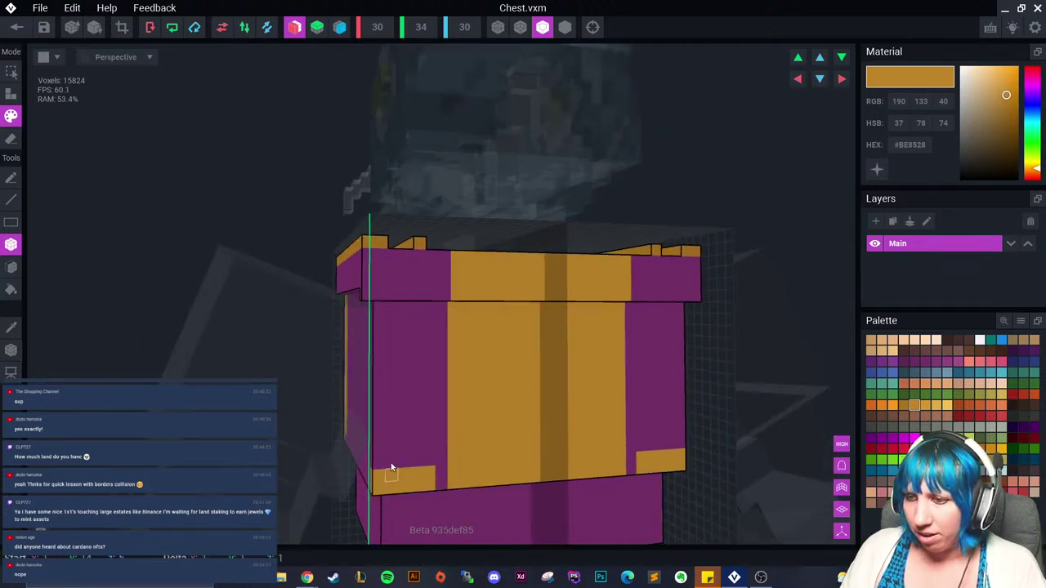
{"action": "mouse_move", "coordinate": [391, 466]}
{"action": "left_mouse_down"}
{"action": "mouse_move", "coordinate": [402, 346]}
{"action": "mouse_move", "coordinate": [430, 306]}
{"action": "mouse_move", "coordinate": [448, 324]}
{"action": "left_mouse_up"}
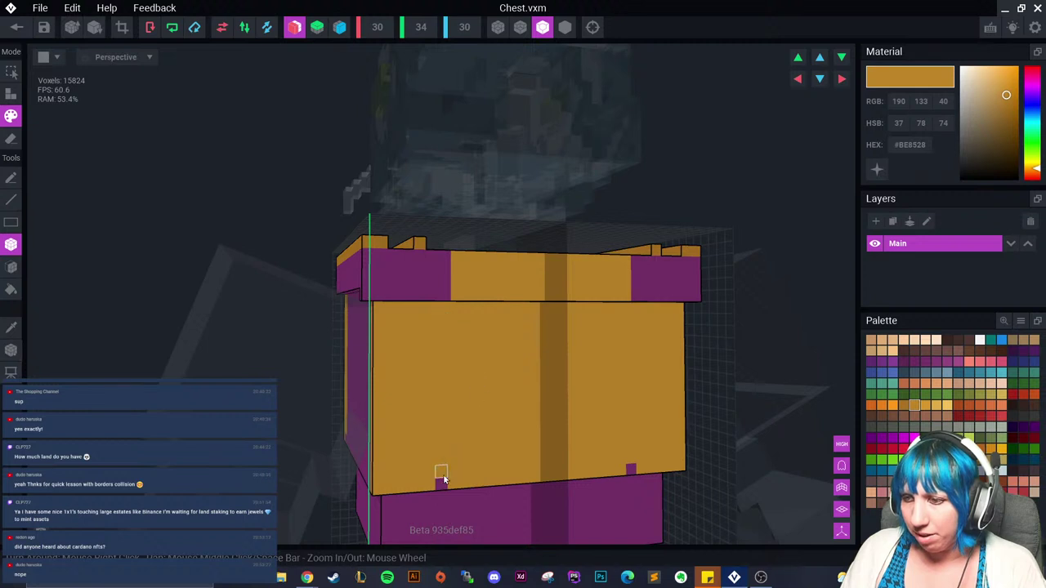
{"action": "right_click_drag", "start_coordinate": [460, 453], "coordinate": [463, 398]}
{"action": "mouse_move", "coordinate": [464, 399]}
{"action": "left_mouse_down"}
{"action": "mouse_move", "coordinate": [456, 418]}
{"action": "mouse_move", "coordinate": [535, 444]}
{"action": "left_mouse_up"}
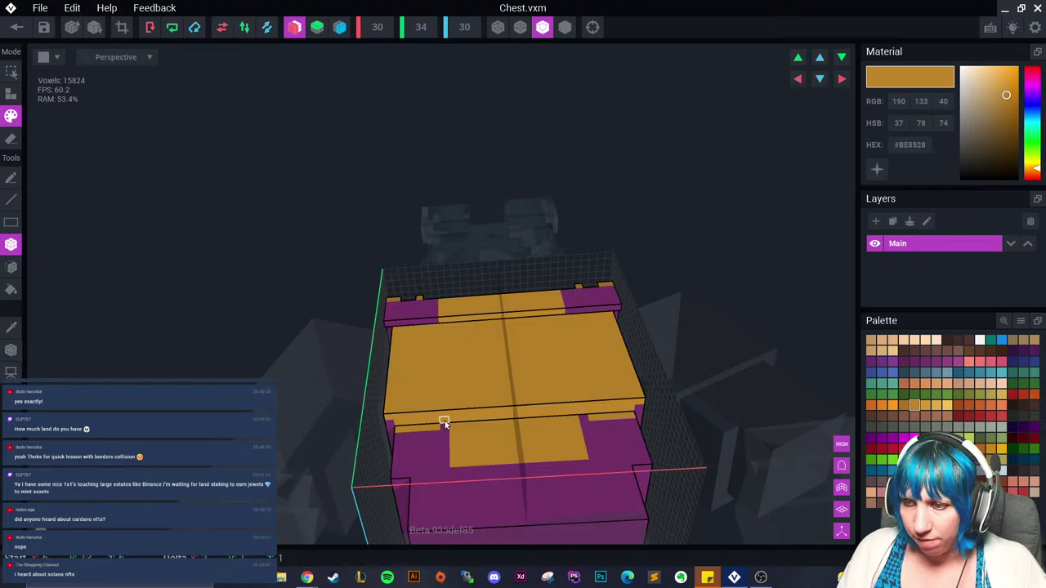
Step: Sample the darker trim colour #A87221 from the shoulder for detailing the chest's front
{"action": "right_click_drag", "start_coordinate": [444, 428], "coordinate": [497, 441]}
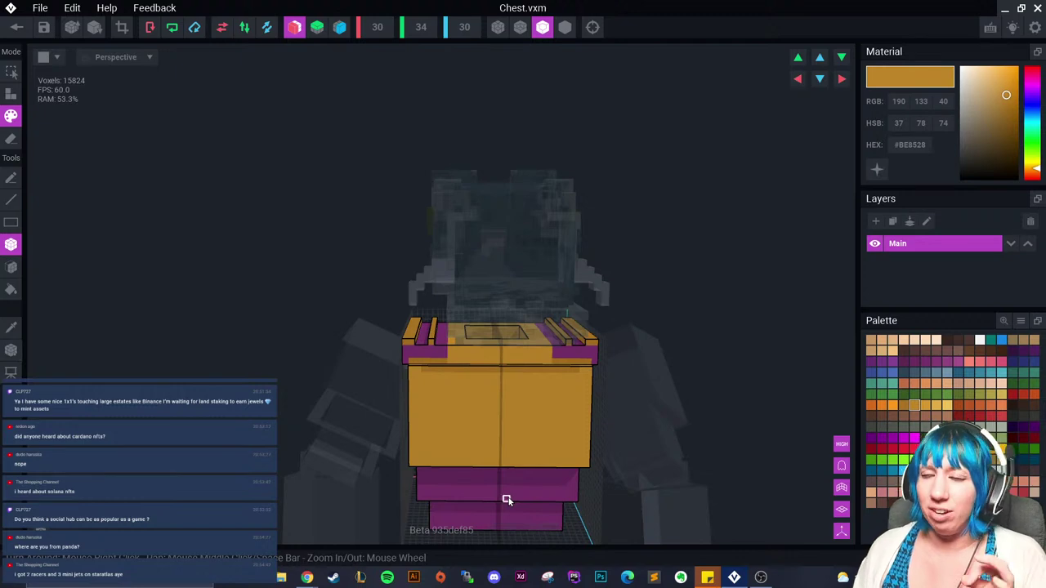
{"action": "scroll", "coordinate": [506, 499], "scroll_direction": "up", "scroll_amount": 6}
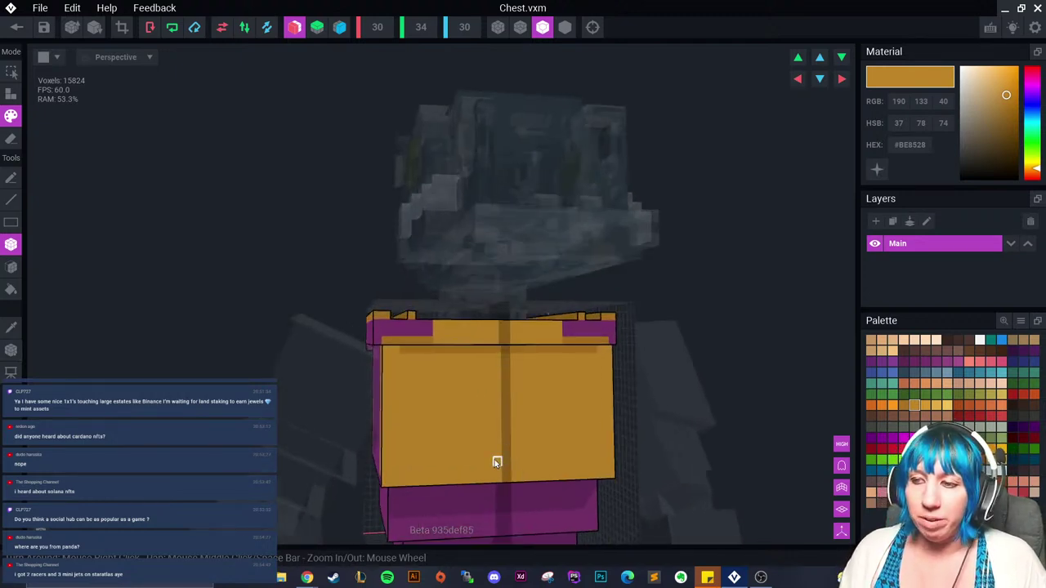
{"action": "right_click_drag", "start_coordinate": [472, 412], "coordinate": [488, 414]}
{"action": "left_click", "coordinate": [11, 327]}
{"action": "left_click", "coordinate": [366, 287]}
{"action": "right_click_drag", "start_coordinate": [367, 288], "coordinate": [161, 287]}
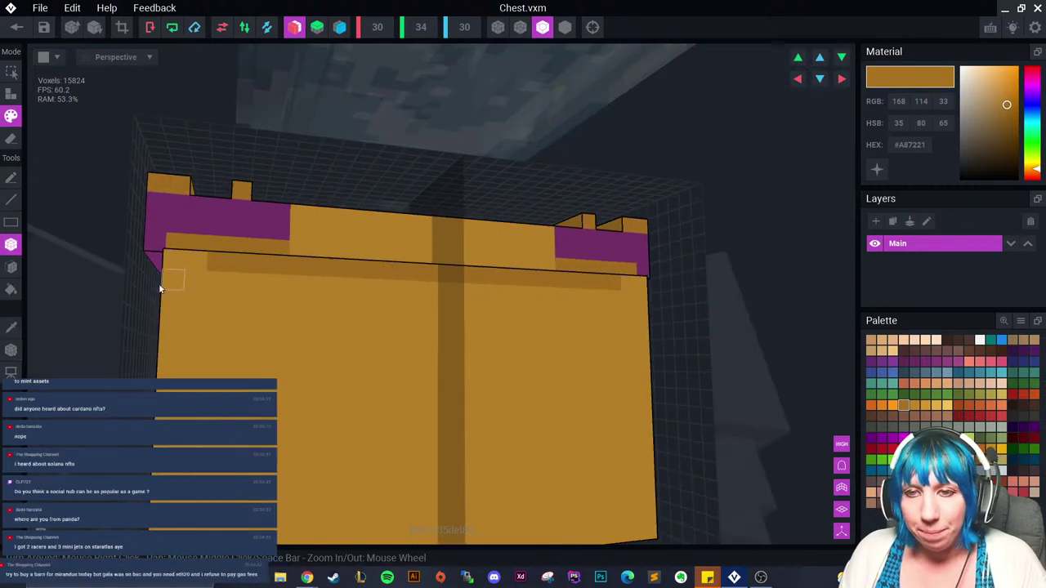
Step: Try sketching mirrored angular lines in #A87221 with the pencil below the front's upper stripe
{"action": "left_click", "coordinate": [11, 177]}
{"action": "scroll", "coordinate": [255, 365], "scroll_direction": "down", "scroll_amount": 3}
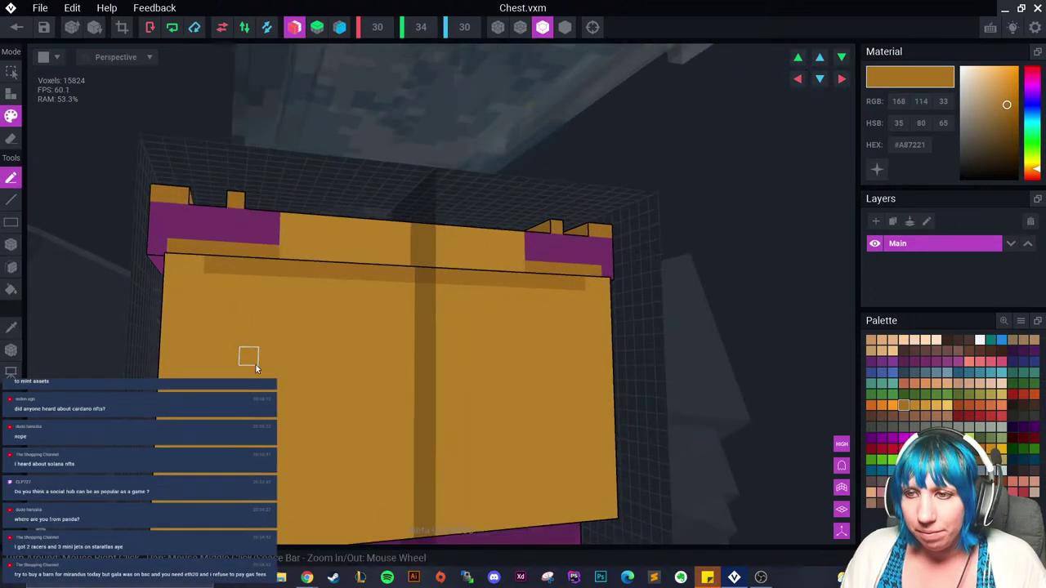
{"action": "right_click_drag", "start_coordinate": [255, 364], "coordinate": [282, 390]}
{"action": "scroll", "coordinate": [282, 391], "scroll_direction": "up", "scroll_amount": 3}
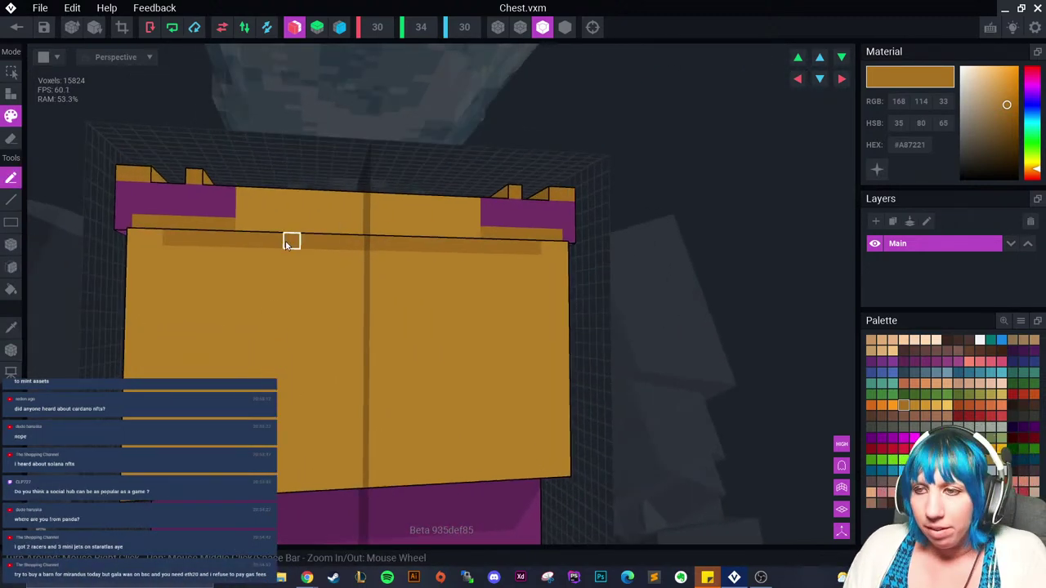
{"action": "mouse_move", "coordinate": [278, 266]}
{"action": "left_mouse_down"}
{"action": "mouse_move", "coordinate": [275, 286]}
{"action": "mouse_move", "coordinate": [210, 321]}
{"action": "mouse_move", "coordinate": [188, 327]}
{"action": "mouse_move", "coordinate": [168, 296]}
{"action": "left_mouse_up"}
{"action": "right_click_drag", "start_coordinate": [176, 270], "coordinate": [175, 298]}
Step: Undo the mirrored pencil lines on the chest's front and turn off X-axis mirroring
{"action": "key", "text": "ctrl+z"}
{"action": "key", "text": "ctrl+z"}
{"action": "key", "text": "ctrl+z"}
{"action": "key", "text": "ctrl+z"}
{"action": "key", "text": "ctrl+z"}
{"action": "key", "text": "ctrl+z"}
{"action": "key", "text": "ctrl+z"}
{"action": "key", "text": "ctrl+z"}
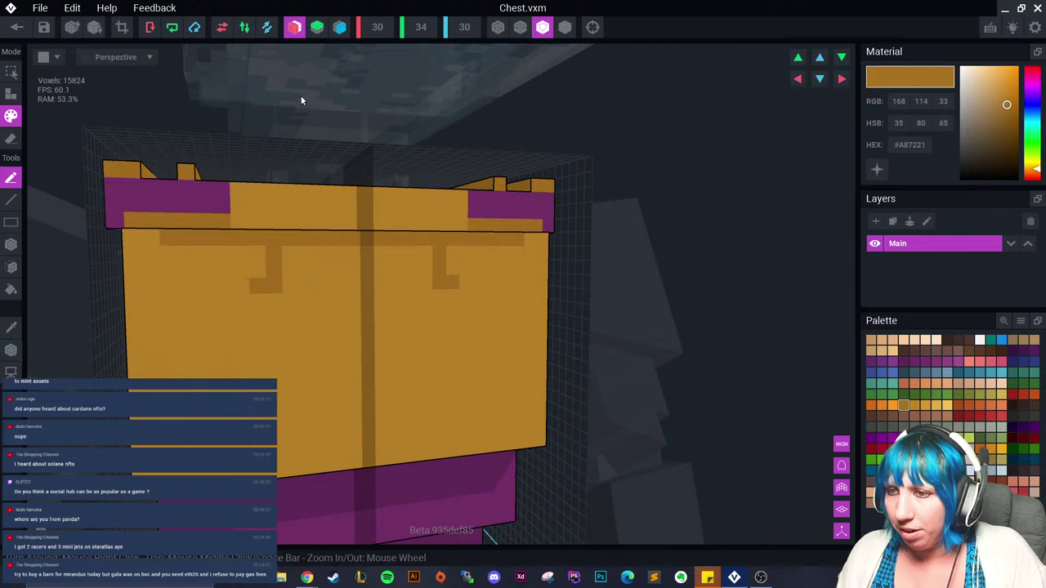
{"action": "scroll", "coordinate": [285, 324], "scroll_direction": "up", "scroll_amount": 2}
{"action": "right_click_drag", "start_coordinate": [287, 325], "coordinate": [285, 324]}
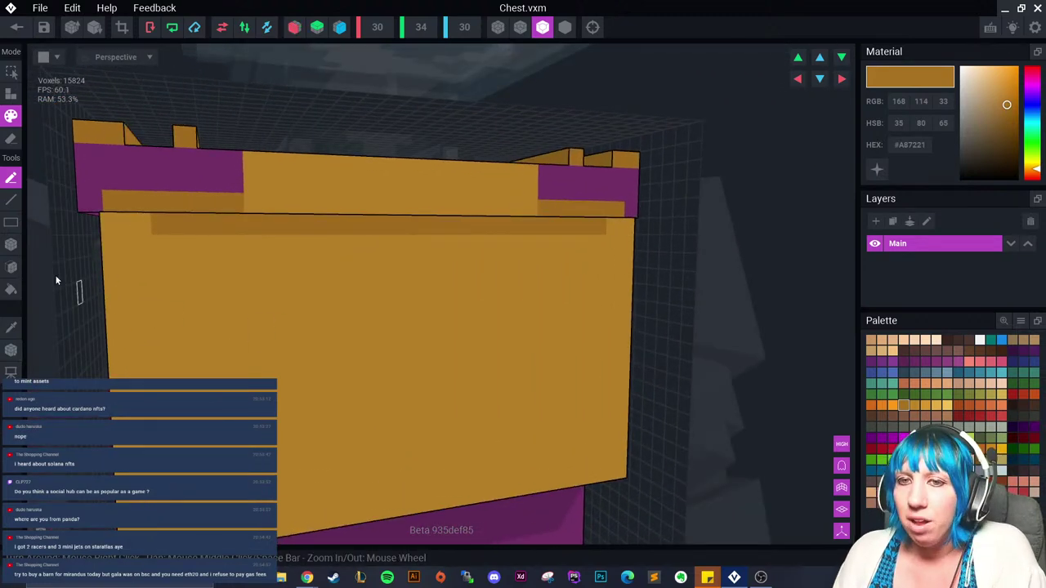
Step: Use the box tool to paint the first brick outlines in #A87221 at one end of the chest's front
{"action": "left_click", "coordinate": [12, 244]}
{"action": "mouse_move", "coordinate": [118, 313]}
{"action": "left_mouse_down"}
{"action": "mouse_move", "coordinate": [209, 308]}
{"action": "mouse_move", "coordinate": [204, 263]}
{"action": "left_mouse_up"}
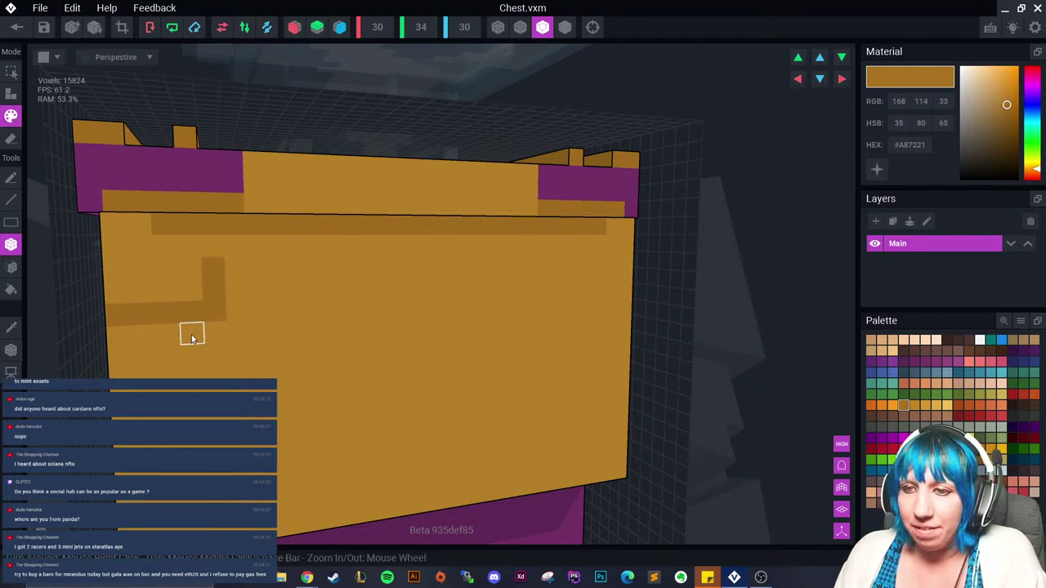
{"action": "mouse_move", "coordinate": [191, 335]}
{"action": "left_mouse_down"}
{"action": "mouse_move", "coordinate": [164, 345]}
{"action": "mouse_move", "coordinate": [165, 367]}
{"action": "mouse_move", "coordinate": [302, 368]}
{"action": "mouse_move", "coordinate": [294, 310]}
{"action": "left_mouse_up"}
{"action": "right_click_drag", "start_coordinate": [293, 310], "coordinate": [262, 312]}
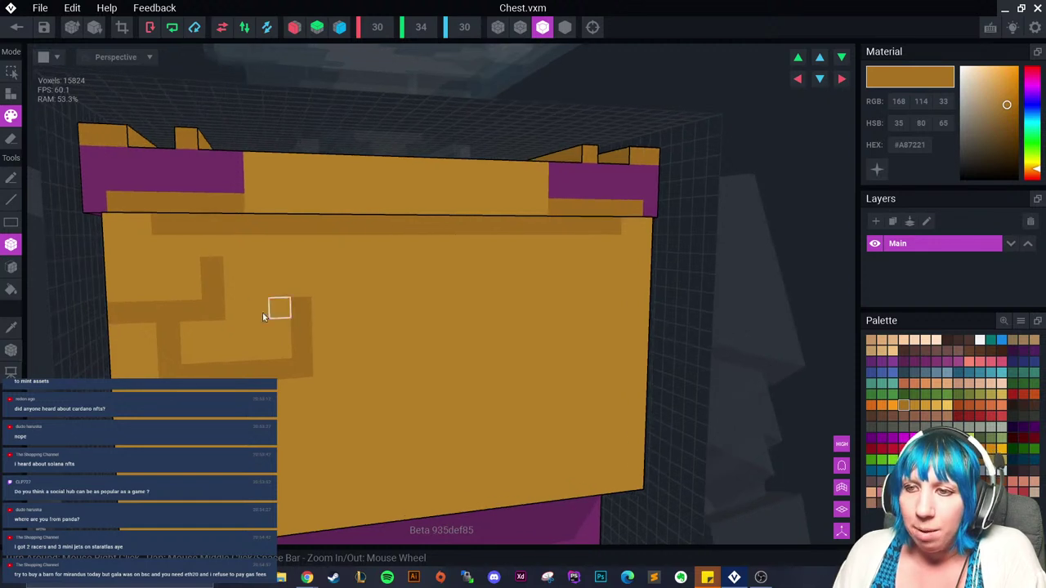
Step: Continue the #A87221 brick lines across the chest's front, adding upright joints above and below the horizontal line
{"action": "mouse_move", "coordinate": [262, 312]}
{"action": "left_mouse_down"}
{"action": "mouse_move", "coordinate": [333, 309]}
{"action": "mouse_move", "coordinate": [334, 270]}
{"action": "mouse_move", "coordinate": [362, 304]}
{"action": "mouse_move", "coordinate": [459, 302]}
{"action": "mouse_move", "coordinate": [455, 273]}
{"action": "left_mouse_up"}
{"action": "right_click_drag", "start_coordinate": [455, 272], "coordinate": [476, 318]}
{"action": "mouse_move", "coordinate": [476, 318]}
{"action": "left_mouse_down"}
{"action": "mouse_move", "coordinate": [594, 301]}
{"action": "mouse_move", "coordinate": [597, 272]}
{"action": "mouse_move", "coordinate": [614, 302]}
{"action": "mouse_move", "coordinate": [686, 301]}
{"action": "left_mouse_up"}
{"action": "right_click_drag", "start_coordinate": [687, 302], "coordinate": [535, 335]}
{"action": "left_click_drag", "start_coordinate": [407, 326], "coordinate": [406, 364]}
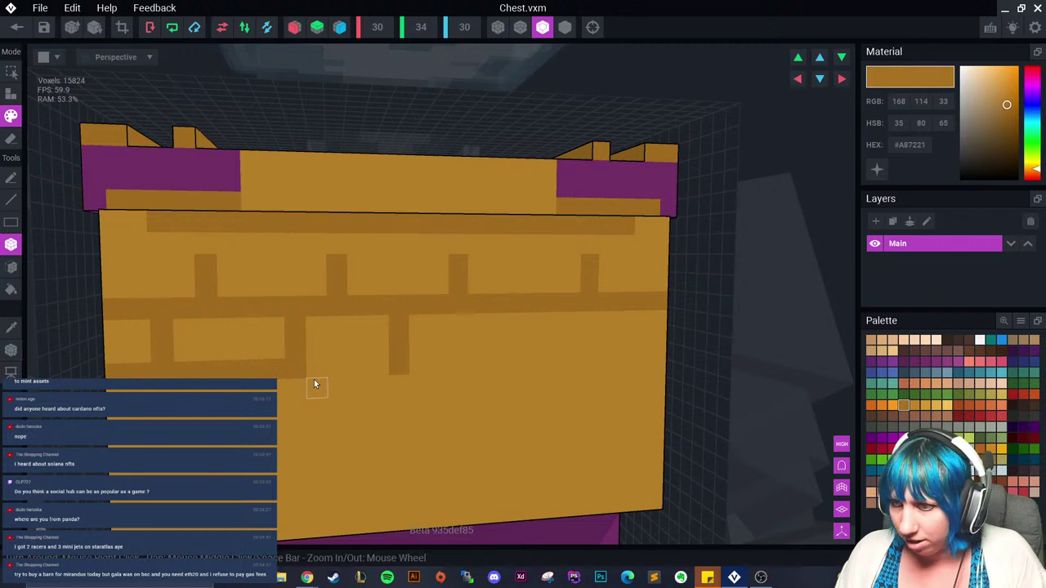
Step: Undo the latest brick lines back to the upper row's third upright joint
{"action": "key", "text": "ctrl+z"}
{"action": "key", "text": "ctrl+z"}
{"action": "key", "text": "ctrl+z"}
{"action": "key", "text": "ctrl+z"}
{"action": "key", "text": "ctrl+z"}
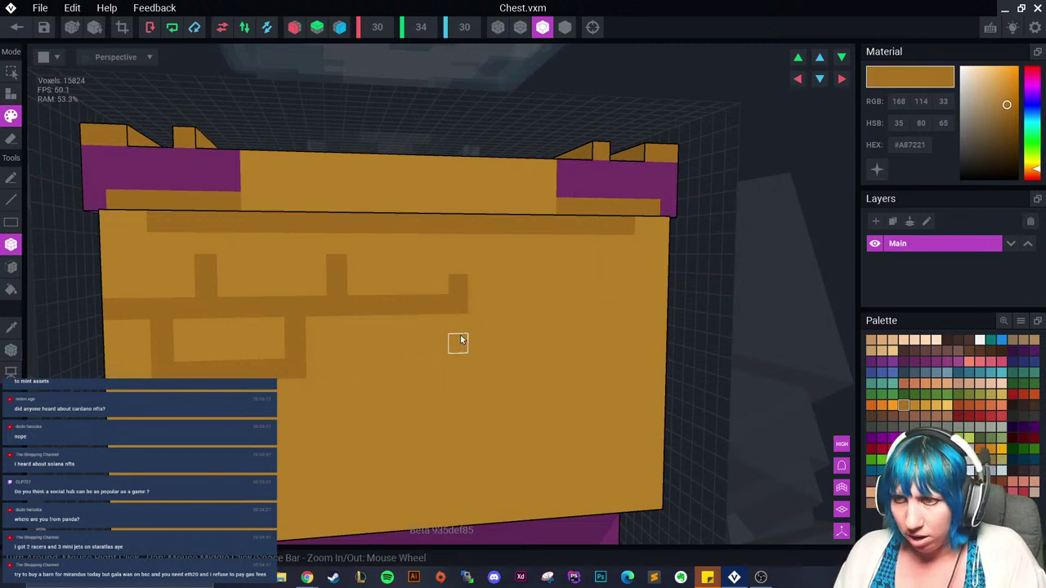
Step: Repaint the upper brick row's third and fourth joints in #A87221 with wider spacing and extend its horizontal line
{"action": "left_click_drag", "start_coordinate": [470, 307], "coordinate": [480, 272]}
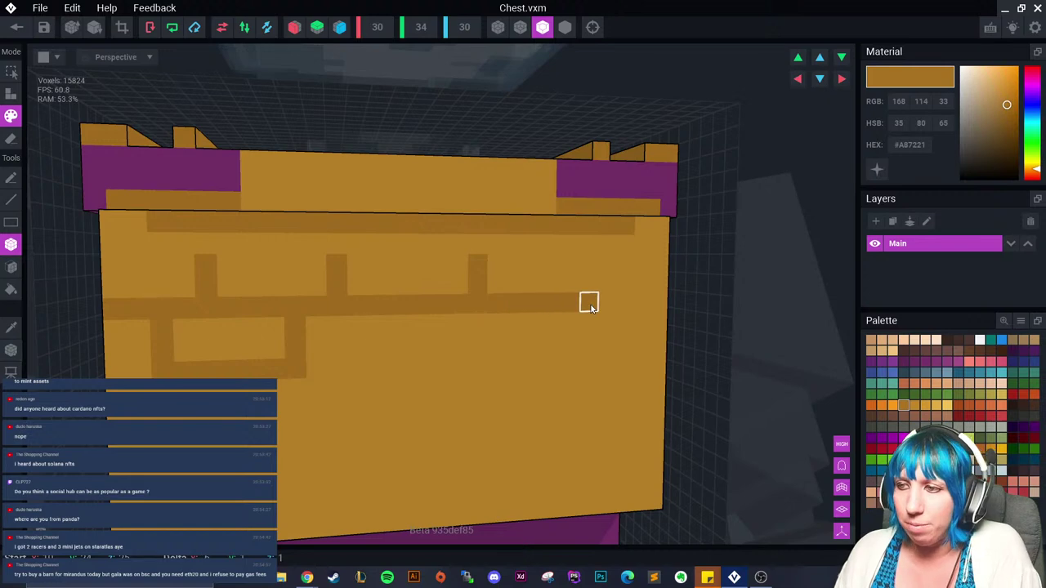
{"action": "mouse_move", "coordinate": [591, 305]}
{"action": "left_mouse_down"}
{"action": "mouse_move", "coordinate": [607, 286]}
{"action": "mouse_move", "coordinate": [598, 272]}
{"action": "left_mouse_up"}
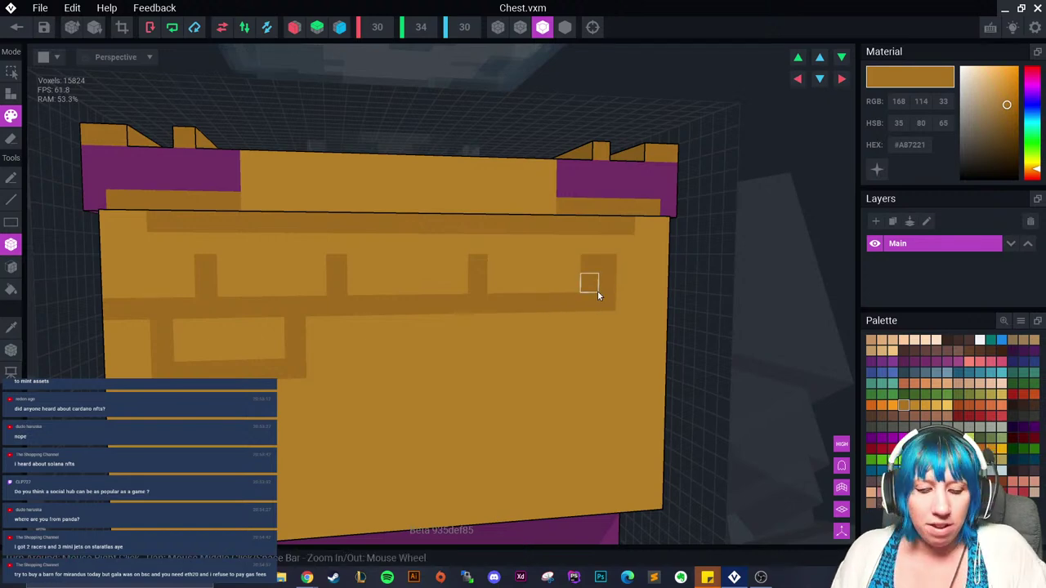
{"action": "mouse_move", "coordinate": [606, 299]}
{"action": "right_mouse_down"}
{"action": "mouse_move", "coordinate": [607, 282]}
{"action": "mouse_move", "coordinate": [624, 301]}
{"action": "mouse_move", "coordinate": [410, 320]}
{"action": "right_mouse_up"}
Step: Paint the second brick row across the chest's front in #A87221 and start a third row beneath it
{"action": "mouse_move", "coordinate": [423, 316]}
{"action": "left_mouse_down"}
{"action": "mouse_move", "coordinate": [425, 333]}
{"action": "mouse_move", "coordinate": [330, 353]}
{"action": "left_mouse_up"}
{"action": "mouse_move", "coordinate": [444, 367]}
{"action": "right_mouse_down"}
{"action": "mouse_move", "coordinate": [514, 334]}
{"action": "mouse_move", "coordinate": [521, 320]}
{"action": "right_mouse_up"}
{"action": "mouse_move", "coordinate": [521, 351]}
{"action": "left_mouse_down"}
{"action": "mouse_move", "coordinate": [444, 353]}
{"action": "mouse_move", "coordinate": [618, 351]}
{"action": "left_mouse_up"}
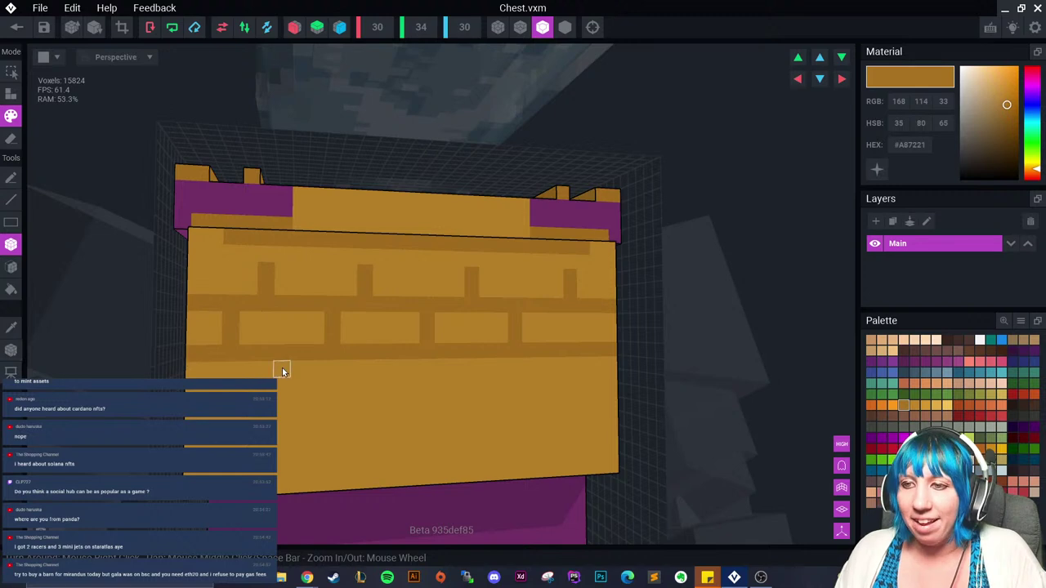
{"action": "mouse_move", "coordinate": [268, 363]}
{"action": "left_mouse_down"}
{"action": "mouse_move", "coordinate": [266, 400]}
{"action": "mouse_move", "coordinate": [189, 418]}
{"action": "left_mouse_up"}
{"action": "scroll", "coordinate": [343, 428], "scroll_direction": "down", "scroll_amount": 4}
{"action": "scroll", "coordinate": [385, 437], "scroll_direction": "up", "scroll_amount": 5}
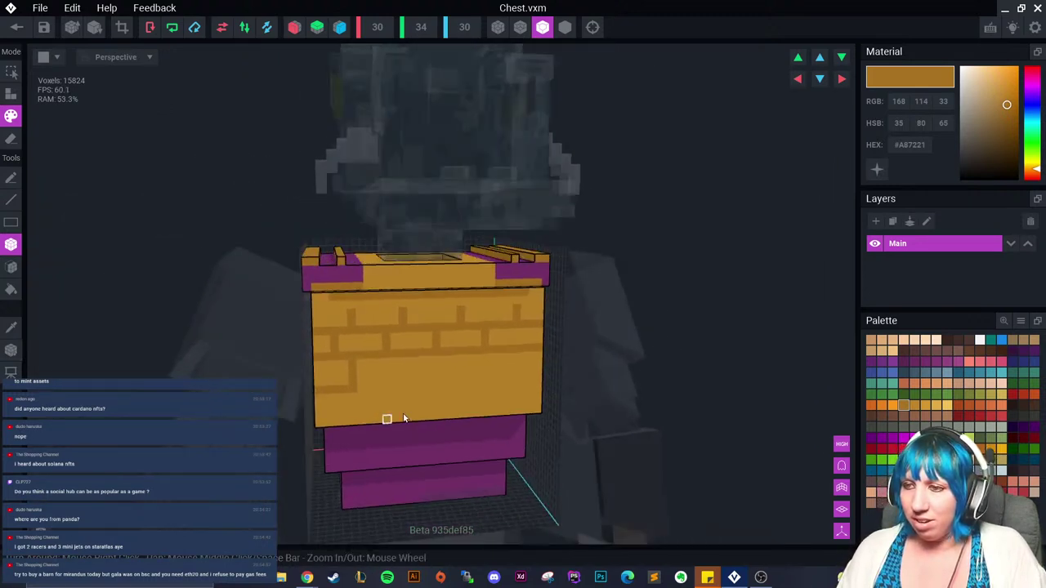
Step: Undo the brick pattern on the chest's front back to its first short horizontal line
{"action": "key", "text": "ctrl+z"}
{"action": "key", "text": "ctrl+z"}
{"action": "key", "text": "ctrl+z"}
{"action": "key", "text": "ctrl+z"}
{"action": "key", "text": "ctrl+z"}
{"action": "key", "text": "ctrl+z"}
{"action": "key", "text": "ctrl+z"}
{"action": "key", "text": "ctrl+z"}
{"action": "key", "text": "ctrl+z"}
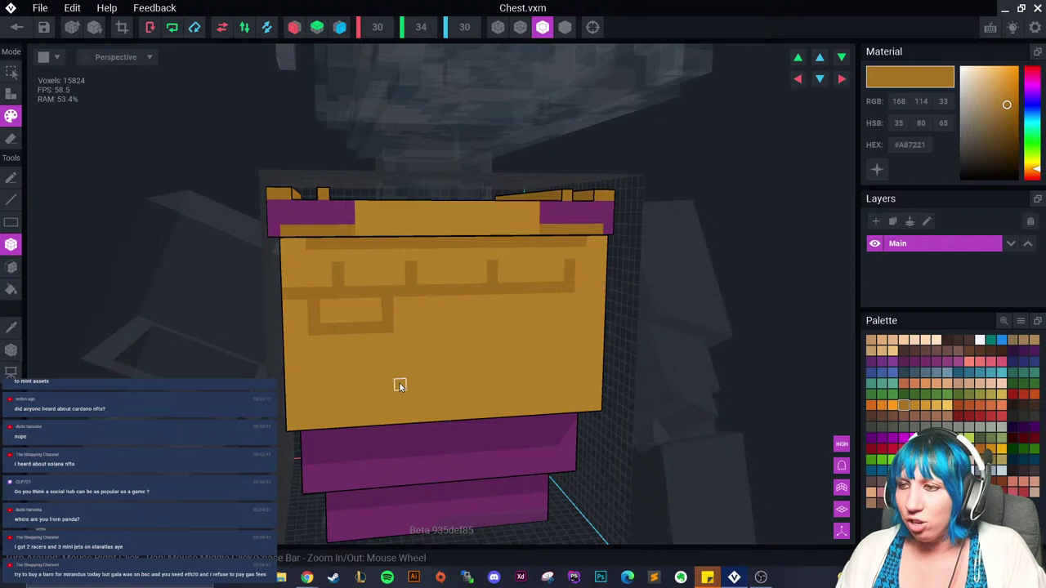
{"action": "key", "text": "ctrl+z"}
{"action": "key", "text": "ctrl+z"}
{"action": "key", "text": "ctrl+z"}
{"action": "key", "text": "ctrl+z"}
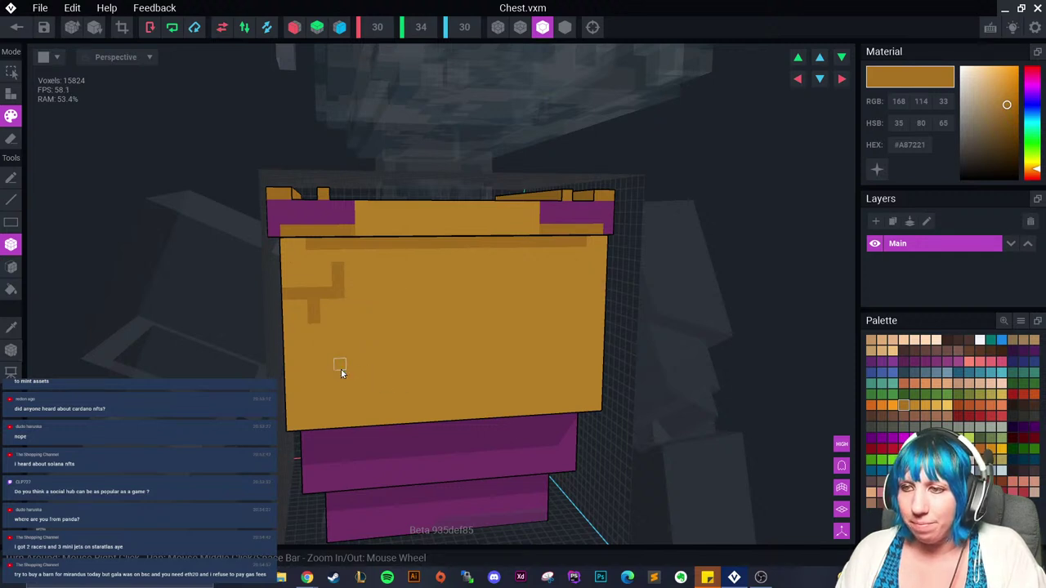
Step: Paint a stepped zigzag row with four peaks across the chest's upper front in #A87221, joined by short horizontal segments
{"action": "scroll", "coordinate": [344, 300], "scroll_direction": "up", "scroll_amount": 1}
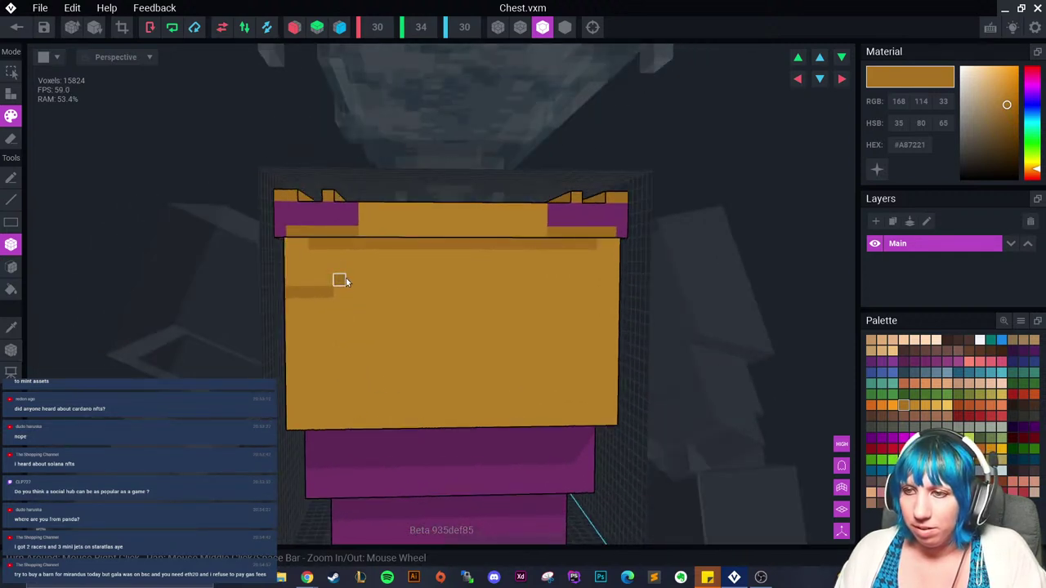
{"action": "left_click", "coordinate": [368, 283]}
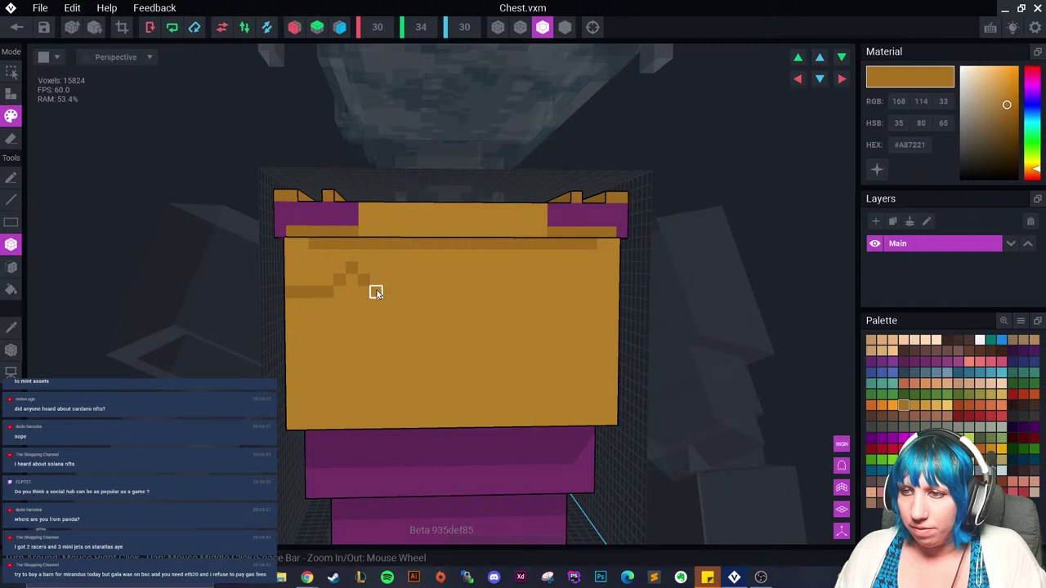
{"action": "left_click", "coordinate": [376, 292]}
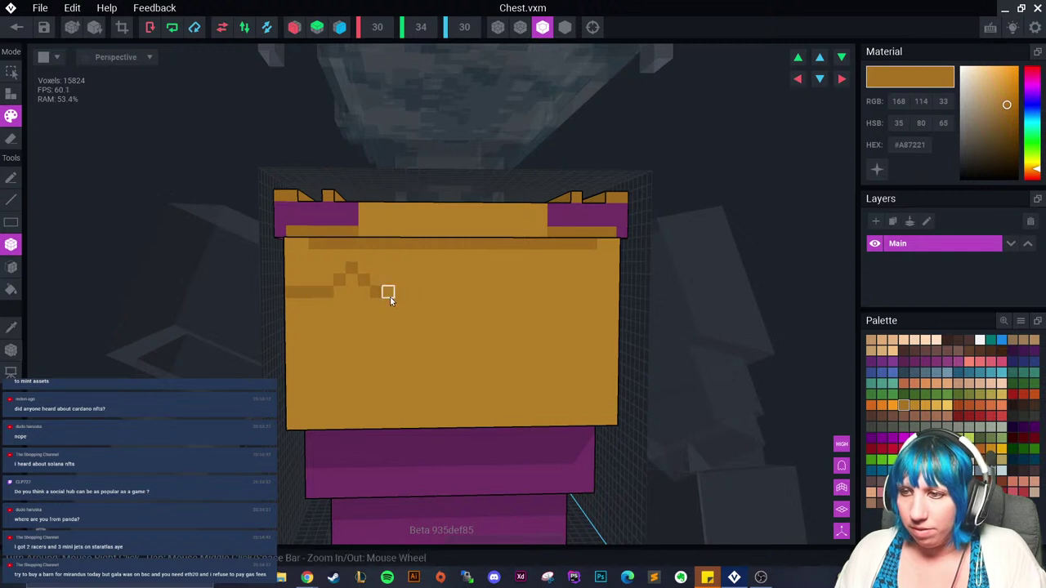
{"action": "left_click_drag", "start_coordinate": [389, 297], "coordinate": [424, 282]}
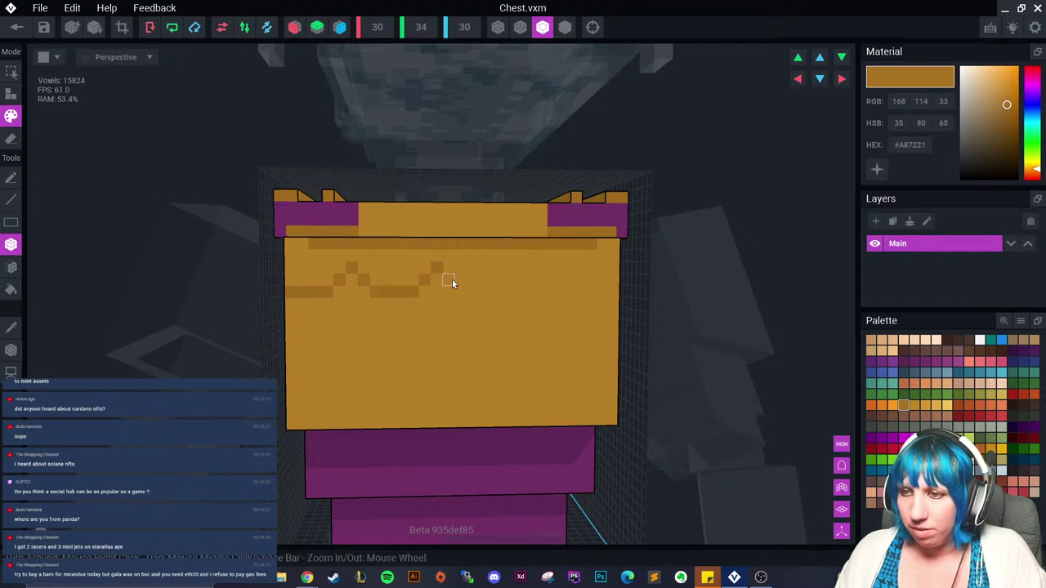
{"action": "left_click", "coordinate": [459, 292]}
{"action": "left_click", "coordinate": [483, 292]}
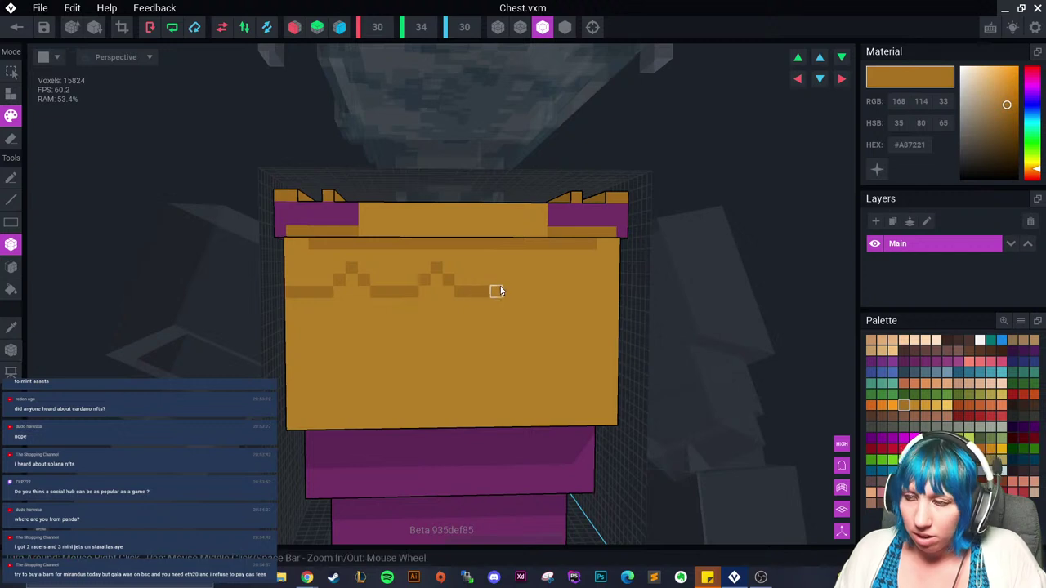
{"action": "left_click", "coordinate": [520, 268]}
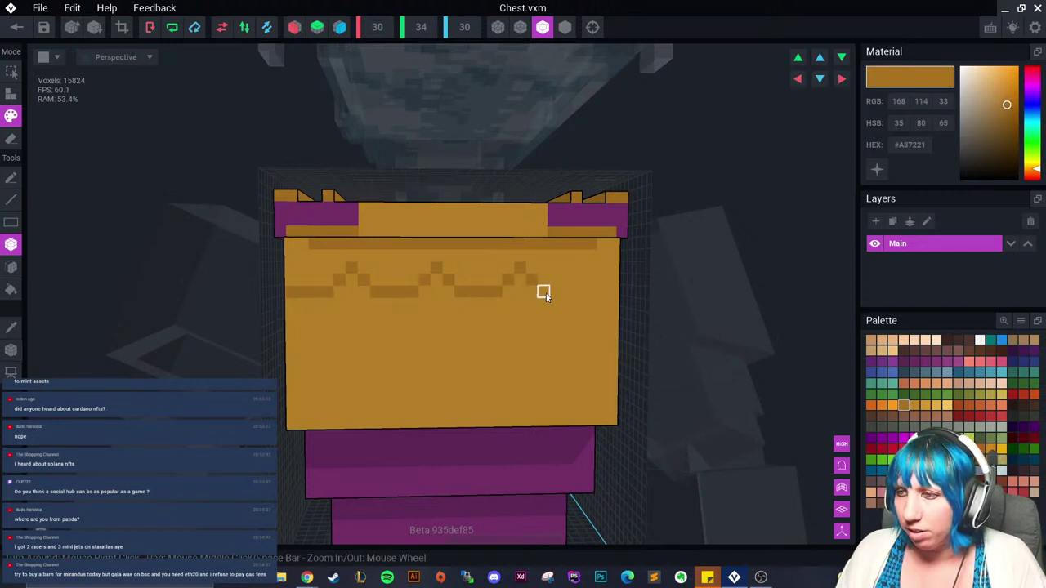
{"action": "left_click_drag", "start_coordinate": [544, 292], "coordinate": [584, 289]}
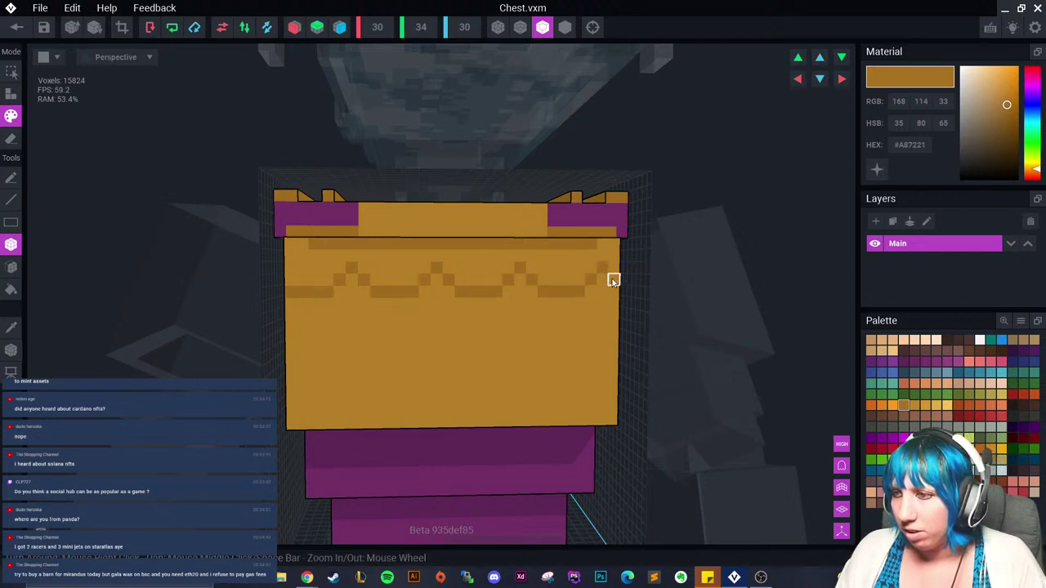
{"action": "left_click", "coordinate": [613, 280]}
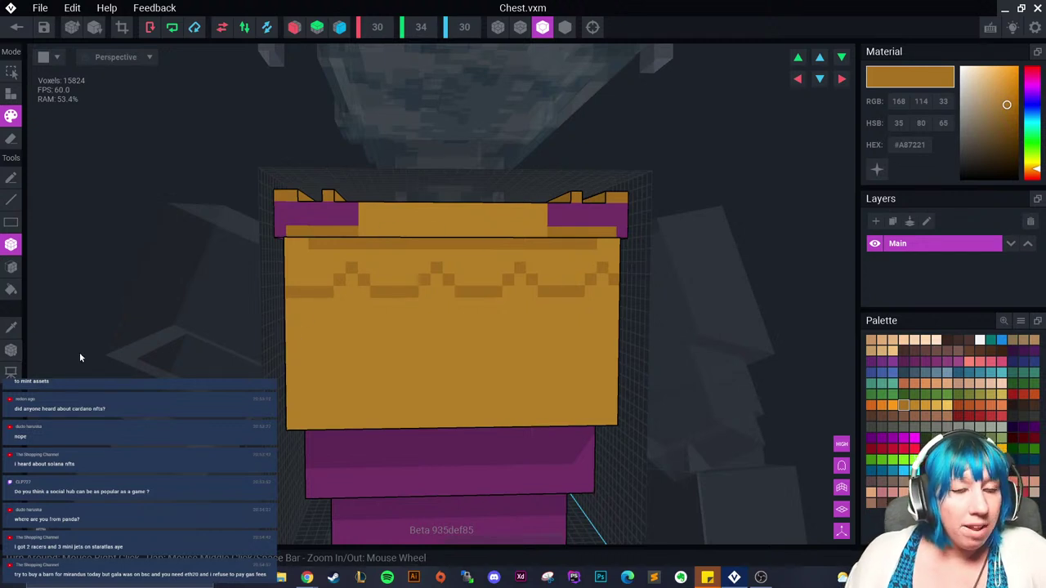
Step: Start a second zigzag row beneath the first in #A87221, painting its first two stepped peaks and the horizontal segments leading to them
{"action": "scroll", "coordinate": [401, 366], "scroll_direction": "up", "scroll_amount": 5}
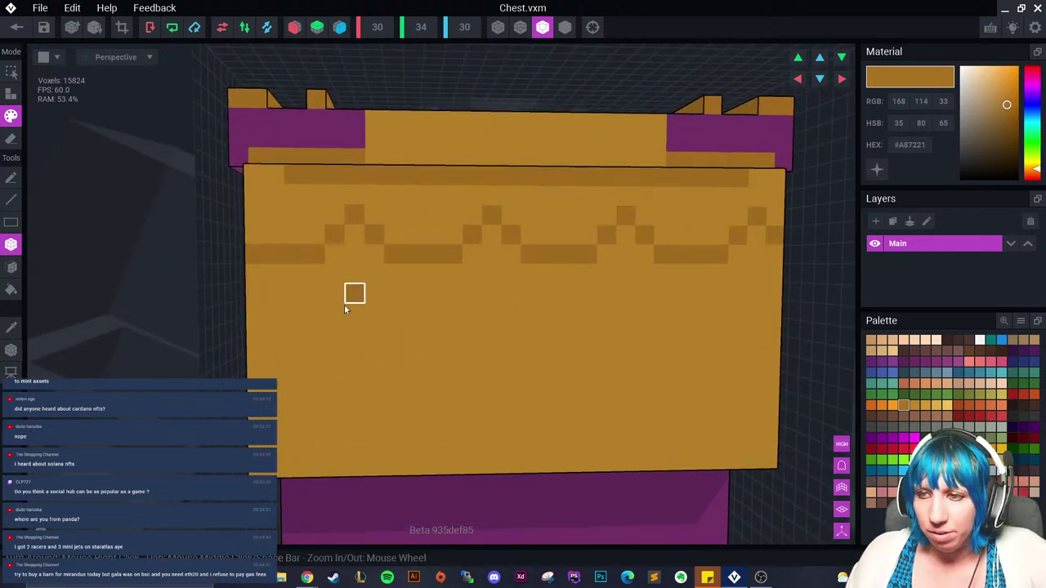
{"action": "left_click_drag", "start_coordinate": [321, 330], "coordinate": [280, 332]}
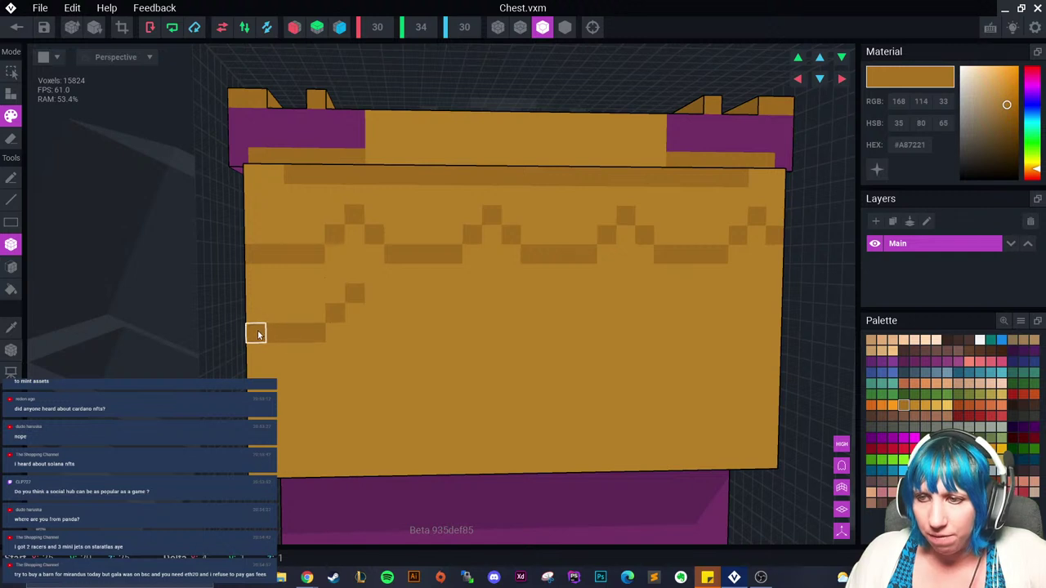
{"action": "left_click", "coordinate": [373, 313]}
{"action": "left_click", "coordinate": [395, 332]}
{"action": "left_click_drag", "start_coordinate": [414, 333], "coordinate": [439, 333]}
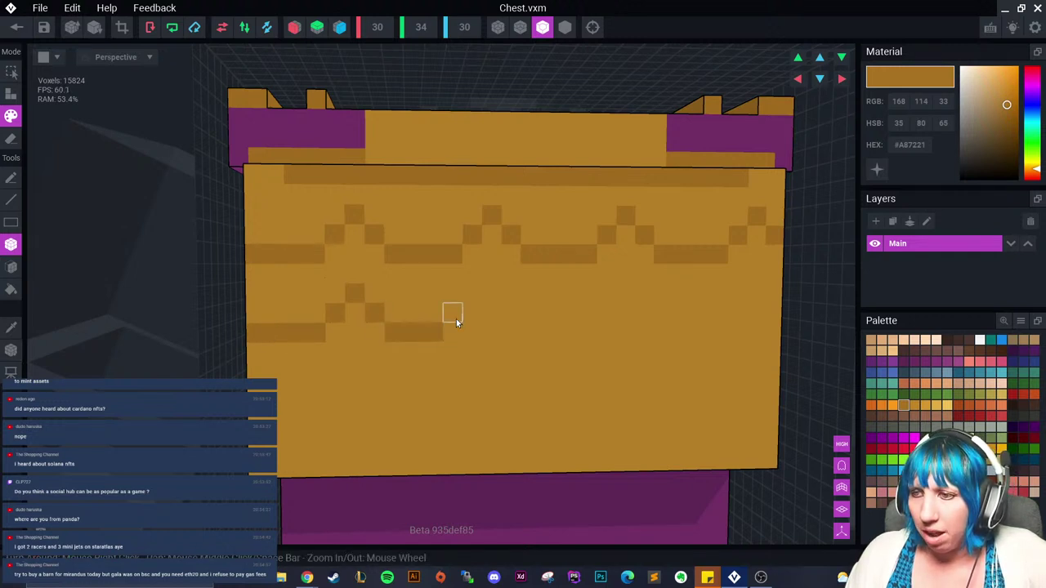
{"action": "left_click", "coordinate": [453, 331]}
{"action": "left_click", "coordinate": [472, 312]}
{"action": "left_click", "coordinate": [490, 293]}
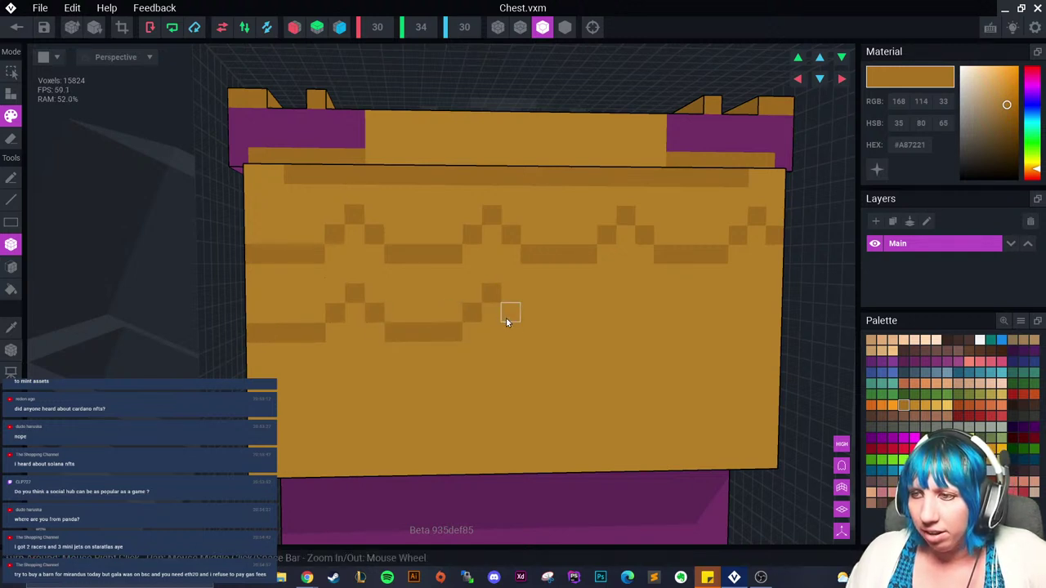
{"action": "left_click", "coordinate": [506, 317]}
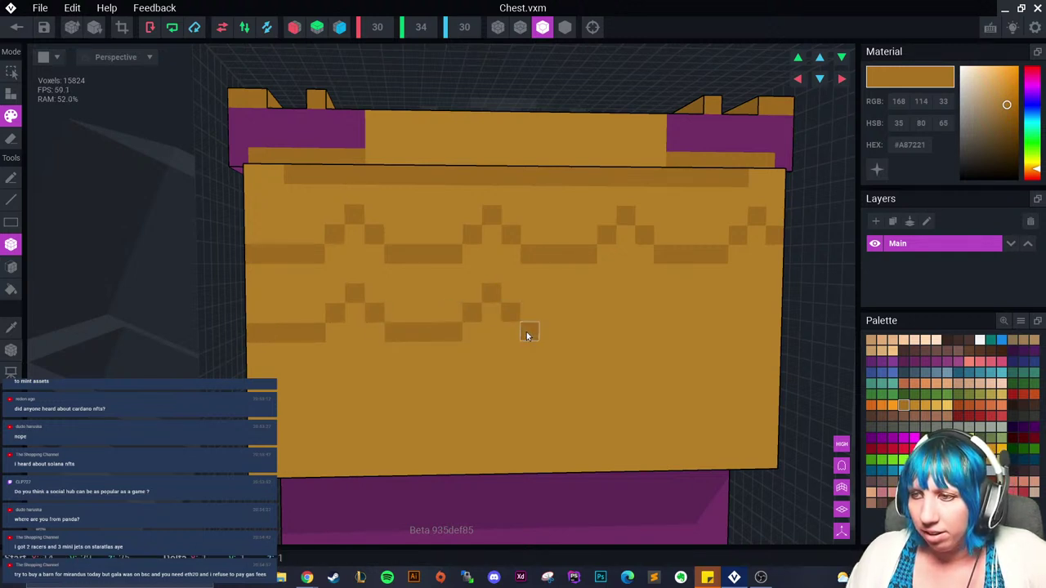
Step: Extend the second zigzag row with a third peak and a partial fourth peak reaching the chest front's far edge
{"action": "left_click", "coordinate": [623, 312]}
{"action": "left_click", "coordinate": [643, 293]}
{"action": "left_click_drag", "start_coordinate": [680, 331], "coordinate": [736, 331]}
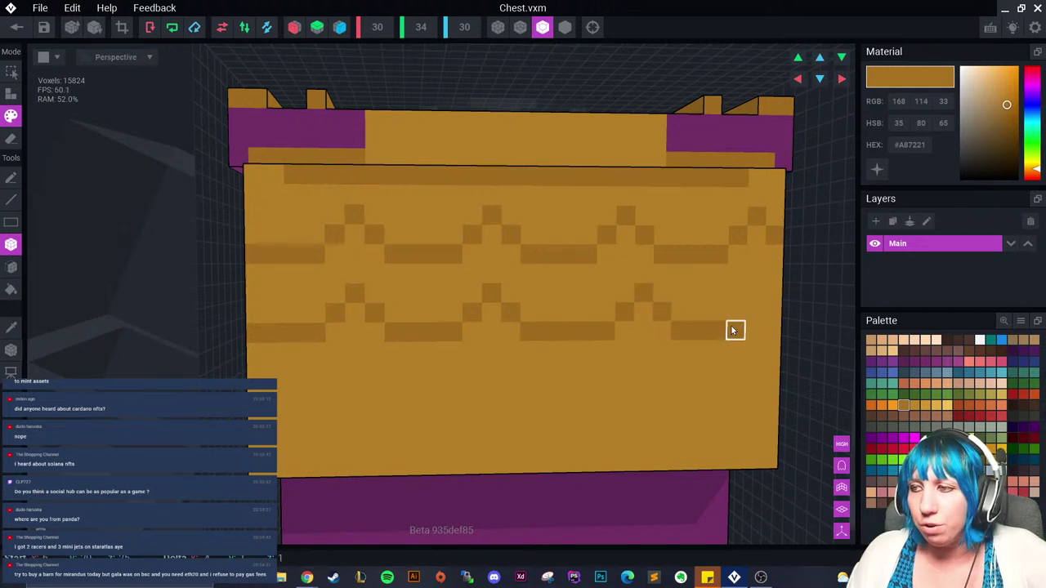
{"action": "left_click", "coordinate": [754, 313]}
{"action": "left_click", "coordinate": [772, 292]}
{"action": "scroll", "coordinate": [623, 387], "scroll_direction": "down", "scroll_amount": 2}
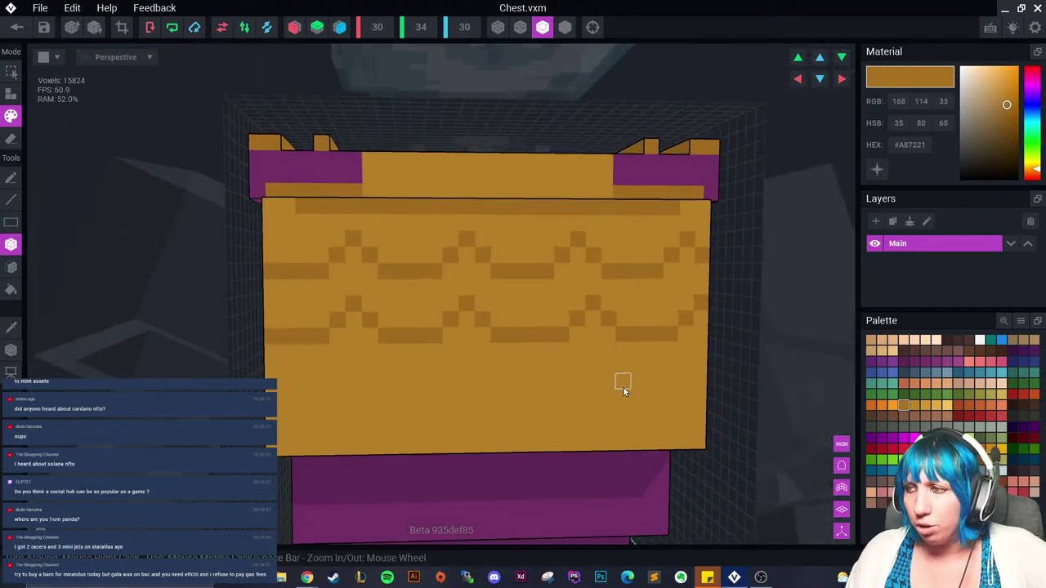
Step: Paint a third zigzag row across the lower part of the chest's front in #A87221, with its peaks offset from the row above
{"action": "scroll", "coordinate": [404, 407], "scroll_direction": "down", "scroll_amount": 1}
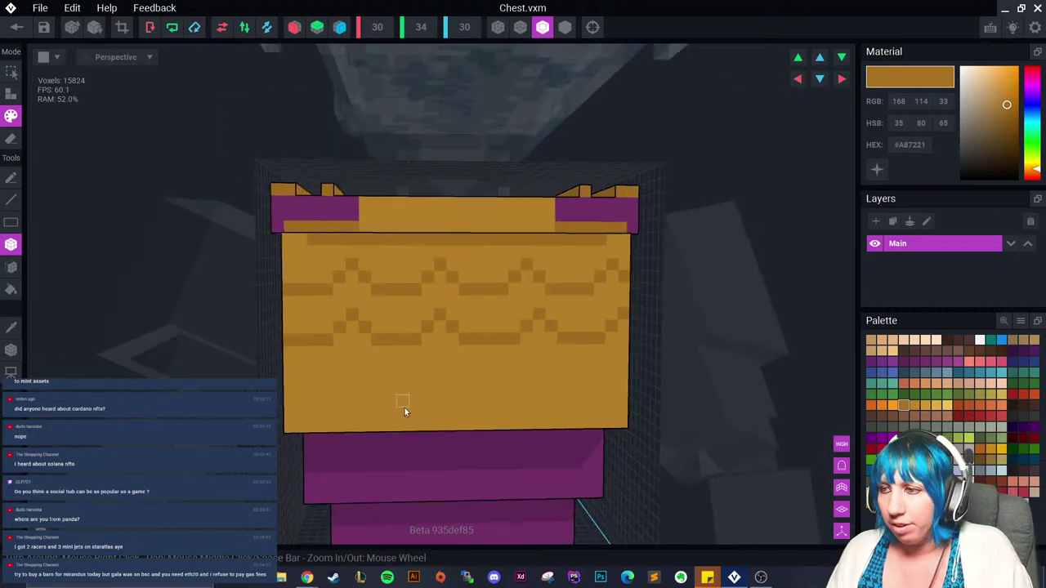
{"action": "scroll", "coordinate": [355, 384], "scroll_direction": "up", "scroll_amount": 3}
{"action": "scroll", "coordinate": [331, 378], "scroll_direction": "up", "scroll_amount": 1}
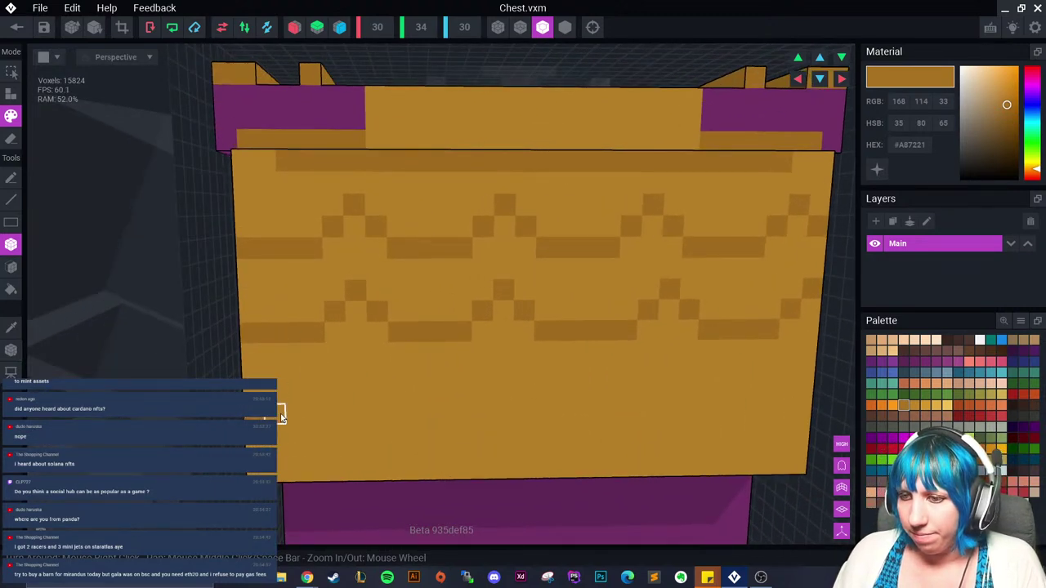
{"action": "left_click", "coordinate": [323, 398]}
{"action": "left_click", "coordinate": [338, 374]}
{"action": "left_click", "coordinate": [358, 393]}
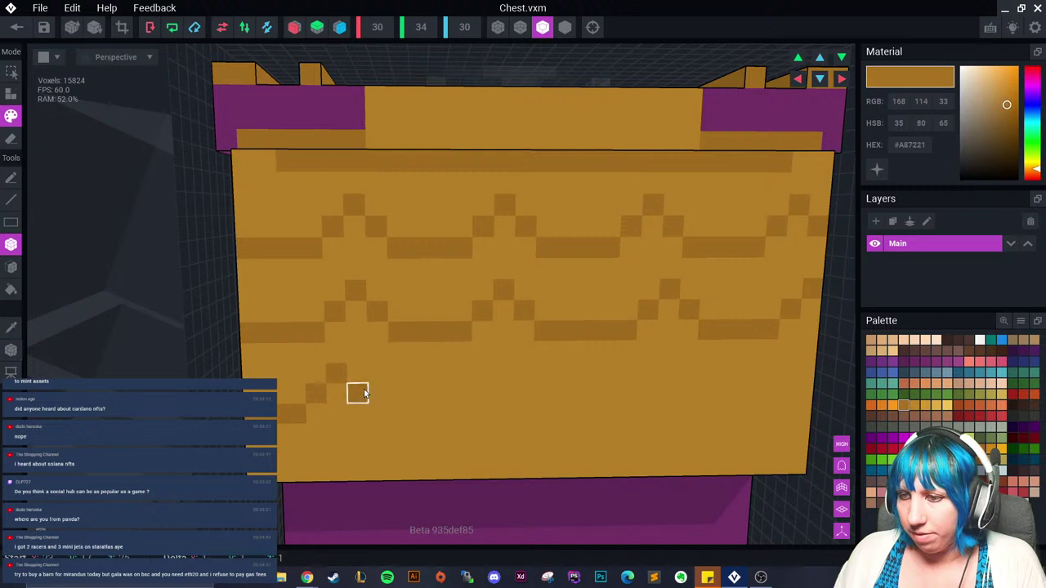
{"action": "left_click", "coordinate": [378, 413]}
{"action": "left_click", "coordinate": [399, 413]}
{"action": "left_click_drag", "start_coordinate": [420, 413], "coordinate": [463, 414]}
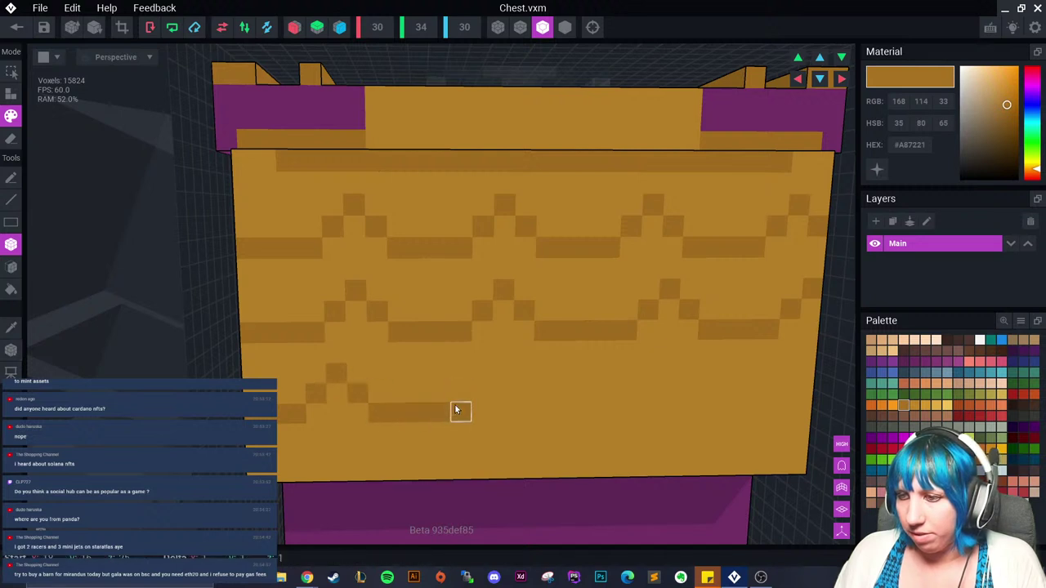
{"action": "left_click", "coordinate": [465, 395]}
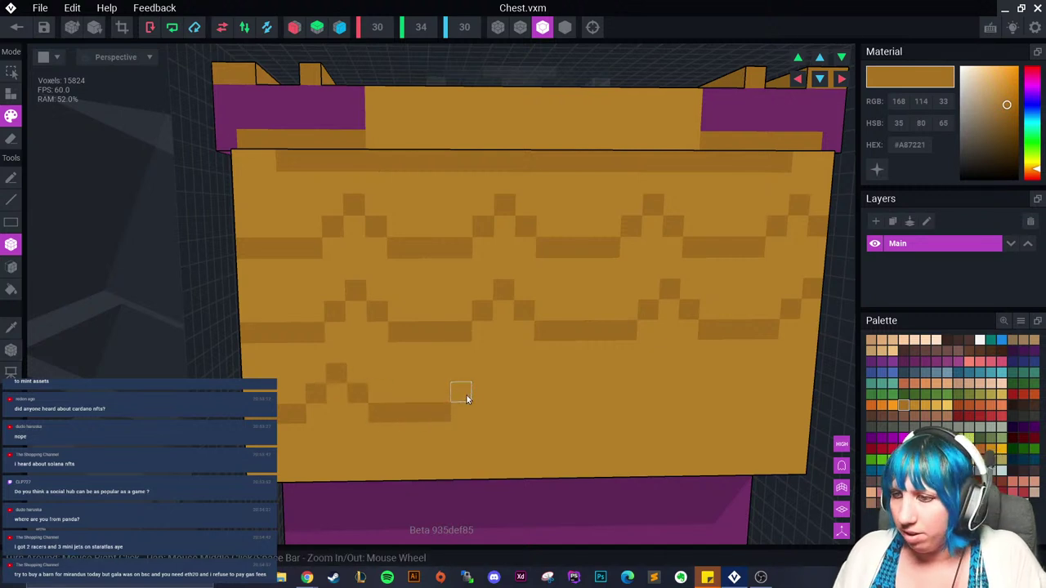
{"action": "mouse_move", "coordinate": [517, 412]}
{"action": "left_mouse_down"}
{"action": "mouse_move", "coordinate": [581, 413]}
{"action": "mouse_move", "coordinate": [602, 395]}
{"action": "mouse_move", "coordinate": [644, 391]}
{"action": "mouse_move", "coordinate": [691, 411]}
{"action": "mouse_move", "coordinate": [739, 395]}
{"action": "mouse_move", "coordinate": [763, 368]}
{"action": "mouse_move", "coordinate": [809, 415]}
{"action": "left_mouse_up"}
{"action": "scroll", "coordinate": [568, 438], "scroll_direction": "down", "scroll_amount": 5}
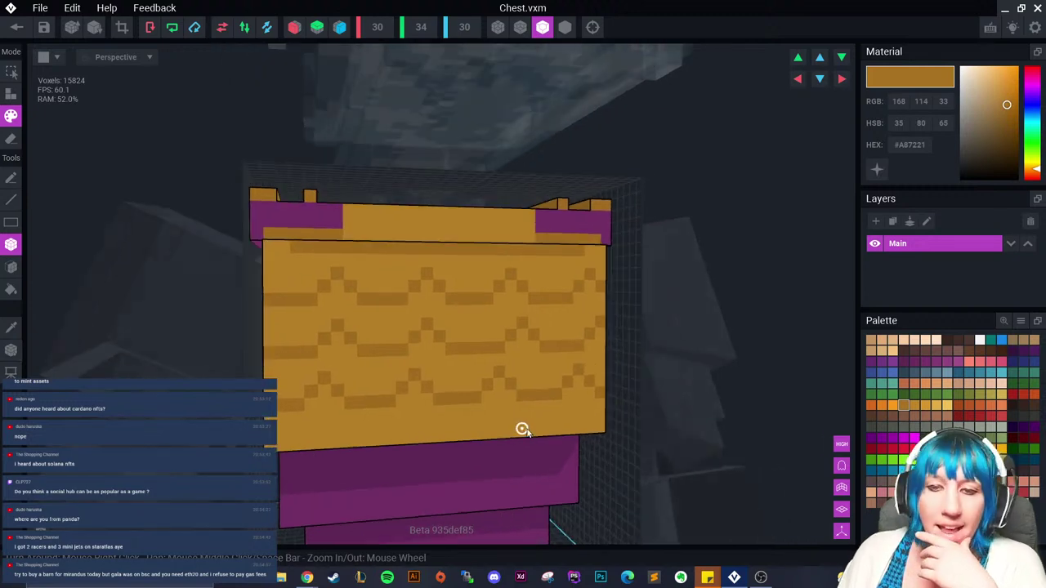
Step: Sample the chest's lighter orange #BE8528 and paint a vertical strip along one front edge of the purple middle tier
{"action": "scroll", "coordinate": [523, 430], "scroll_direction": "up", "scroll_amount": 1}
{"action": "scroll", "coordinate": [455, 437], "scroll_direction": "up", "scroll_amount": 2}
{"action": "right_click_drag", "start_coordinate": [421, 346], "coordinate": [318, 266]}
{"action": "scroll", "coordinate": [382, 334], "scroll_direction": "down", "scroll_amount": 4}
{"action": "left_click", "coordinate": [12, 327]}
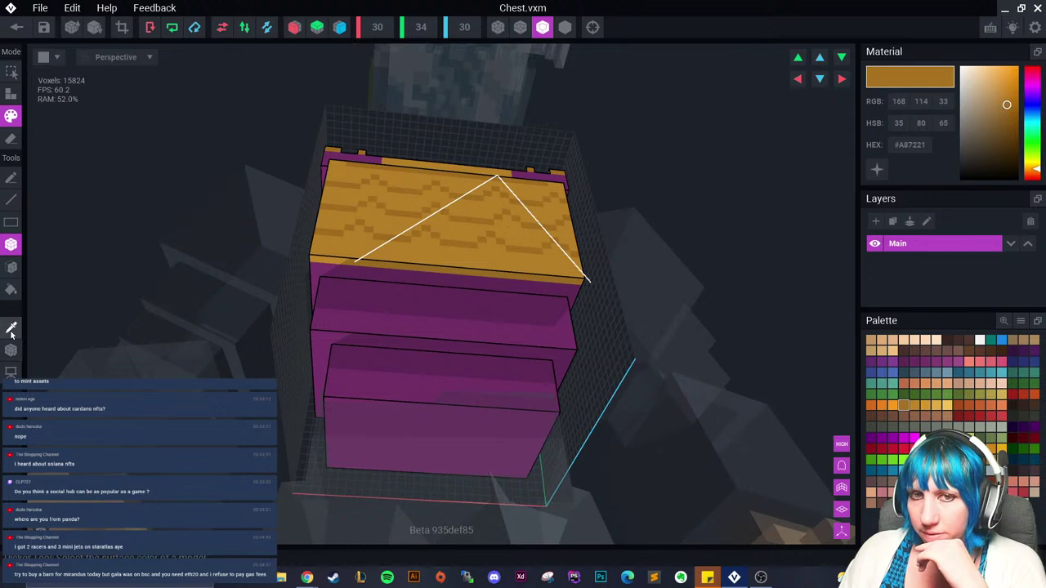
{"action": "left_click", "coordinate": [311, 265], "text": "alt"}
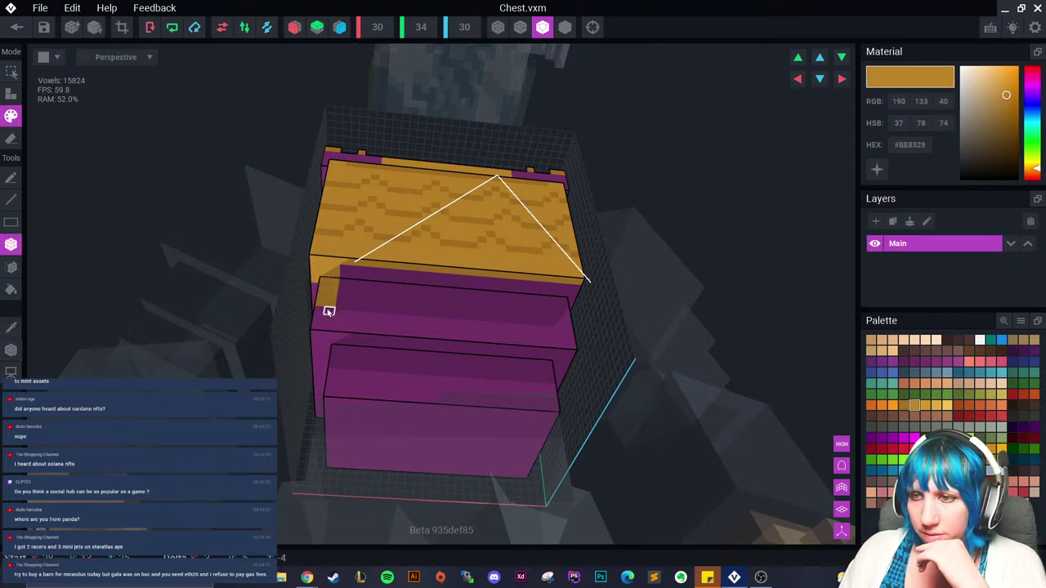
{"action": "right_click_drag", "start_coordinate": [317, 326], "coordinate": [368, 328]}
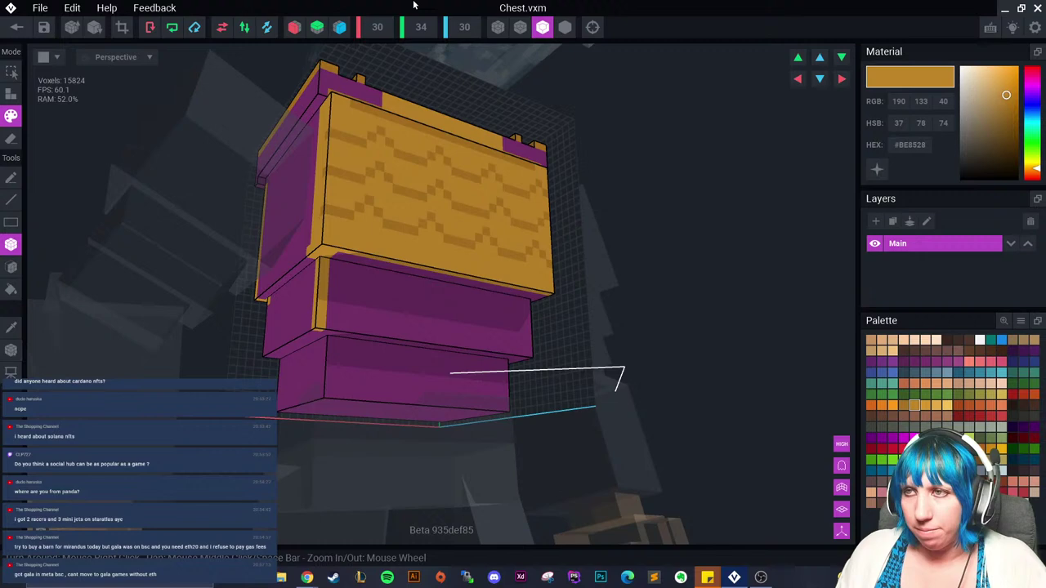
Step: Enable X-axis mirroring and paint the orange #BE8528 trim on both side edges of the middle tier and the adjoining corners
{"action": "left_click", "coordinate": [294, 33]}
{"action": "right_click_drag", "start_coordinate": [333, 275], "coordinate": [318, 262]}
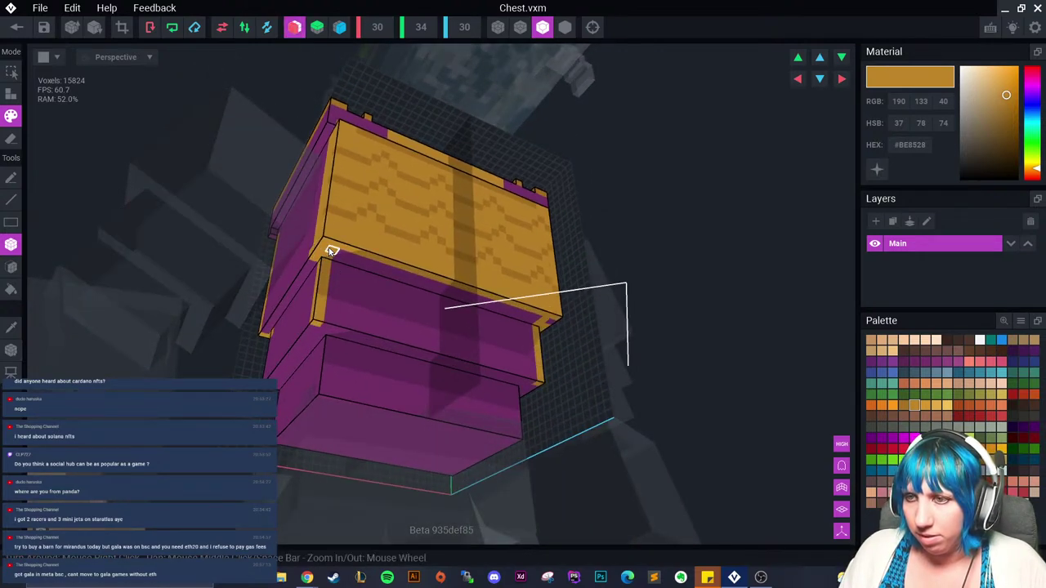
{"action": "right_click_drag", "start_coordinate": [318, 249], "coordinate": [394, 226]}
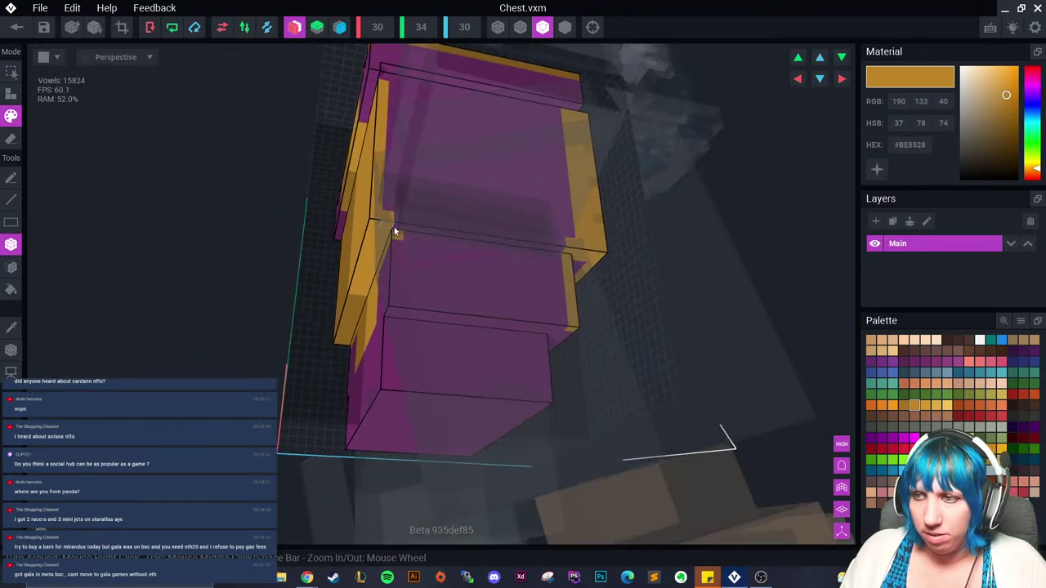
{"action": "right_click_drag", "start_coordinate": [376, 325], "coordinate": [315, 353]}
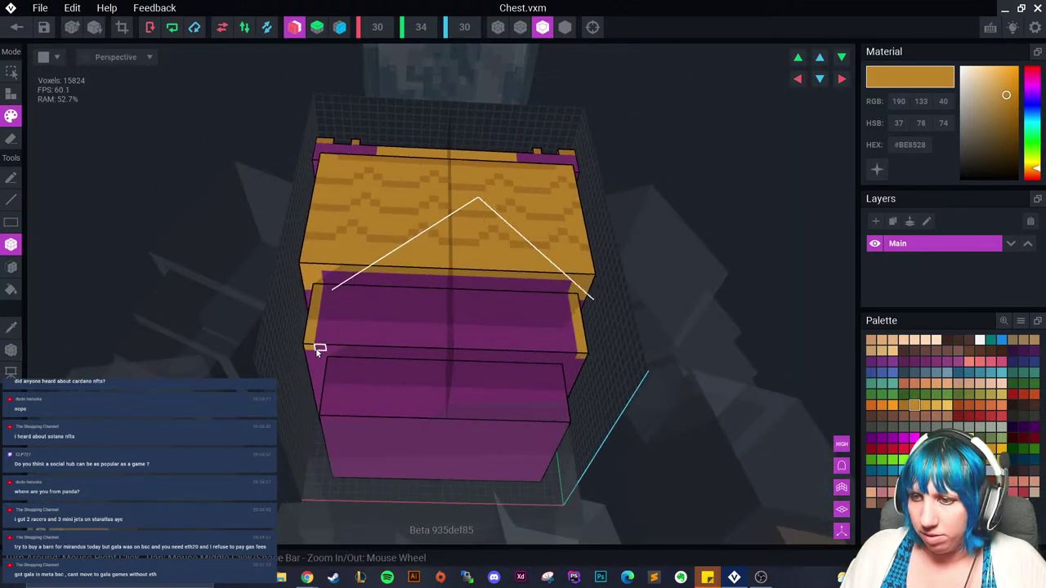
Step: Paint mirrored #BE8528 trim along the middle tier's lower edge with a central gap, and a centred block on the tier below
{"action": "left_click_drag", "start_coordinate": [319, 350], "coordinate": [401, 351]}
{"action": "mouse_move", "coordinate": [413, 359]}
{"action": "right_mouse_down"}
{"action": "mouse_move", "coordinate": [420, 368]}
{"action": "mouse_move", "coordinate": [420, 357]}
{"action": "right_mouse_up"}
{"action": "mouse_move", "coordinate": [412, 357]}
{"action": "left_mouse_down"}
{"action": "mouse_move", "coordinate": [441, 359]}
{"action": "mouse_move", "coordinate": [439, 381]}
{"action": "left_mouse_up"}
{"action": "mouse_move", "coordinate": [439, 381]}
{"action": "right_mouse_down"}
{"action": "mouse_move", "coordinate": [425, 387]}
{"action": "mouse_move", "coordinate": [417, 375]}
{"action": "right_mouse_up"}
{"action": "right_click_drag", "start_coordinate": [403, 374], "coordinate": [401, 331]}
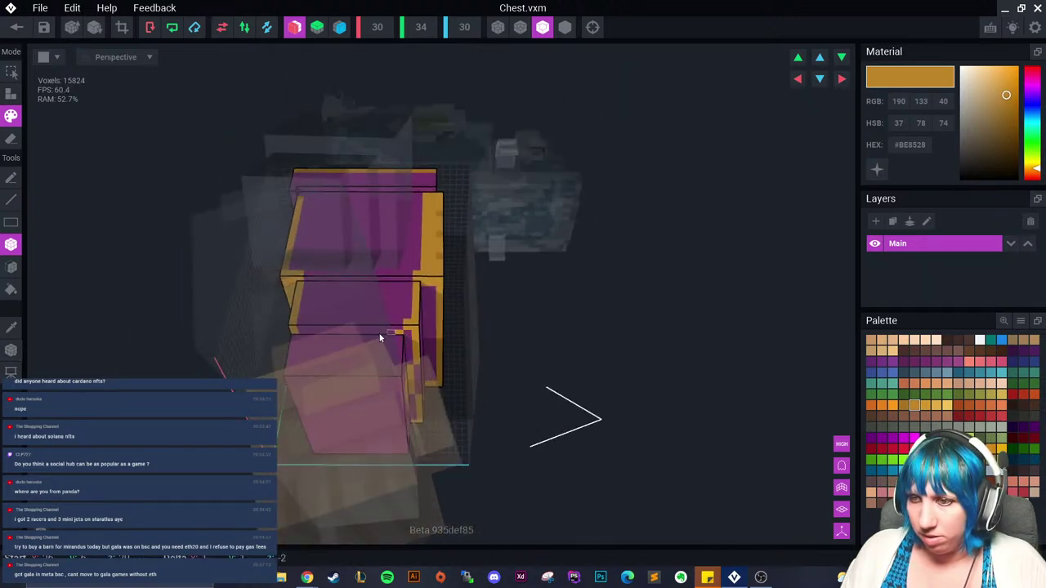
{"action": "right_click_drag", "start_coordinate": [301, 340], "coordinate": [310, 324]}
{"action": "right_click_drag", "start_coordinate": [406, 334], "coordinate": [332, 352]}
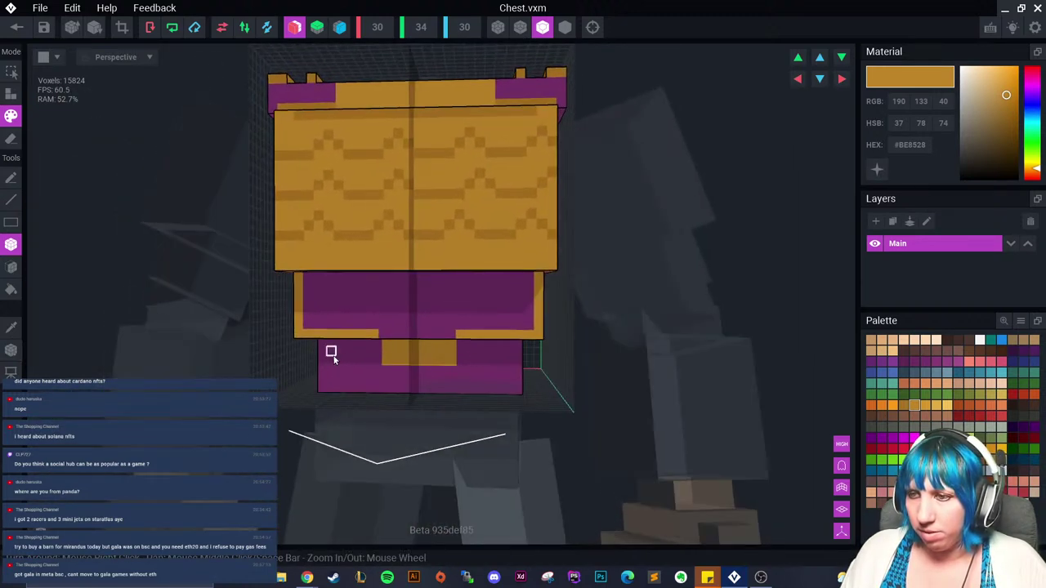
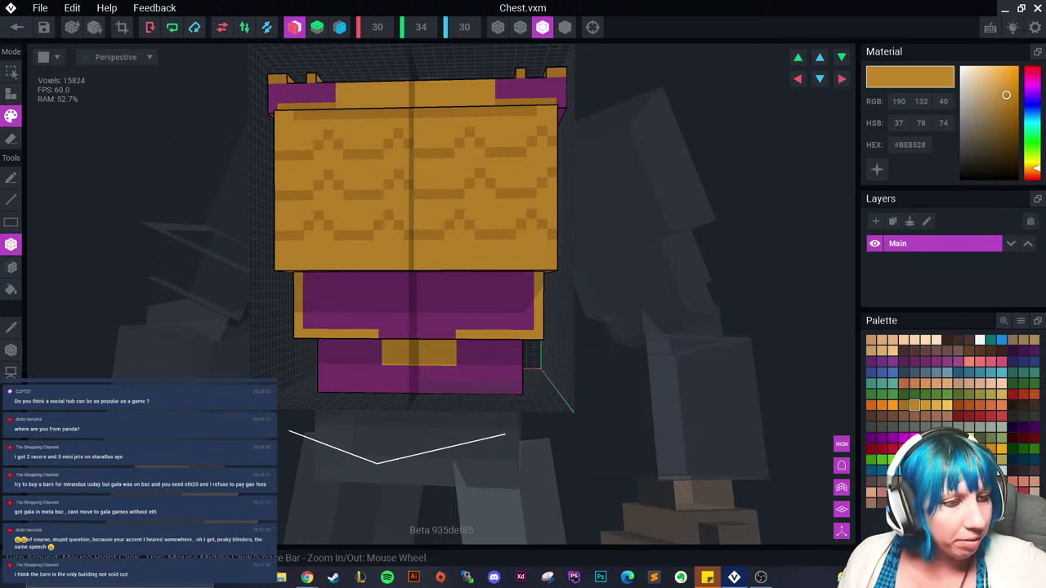
{"action": "scroll", "coordinate": [526, 370], "scroll_direction": "up", "scroll_amount": 6}
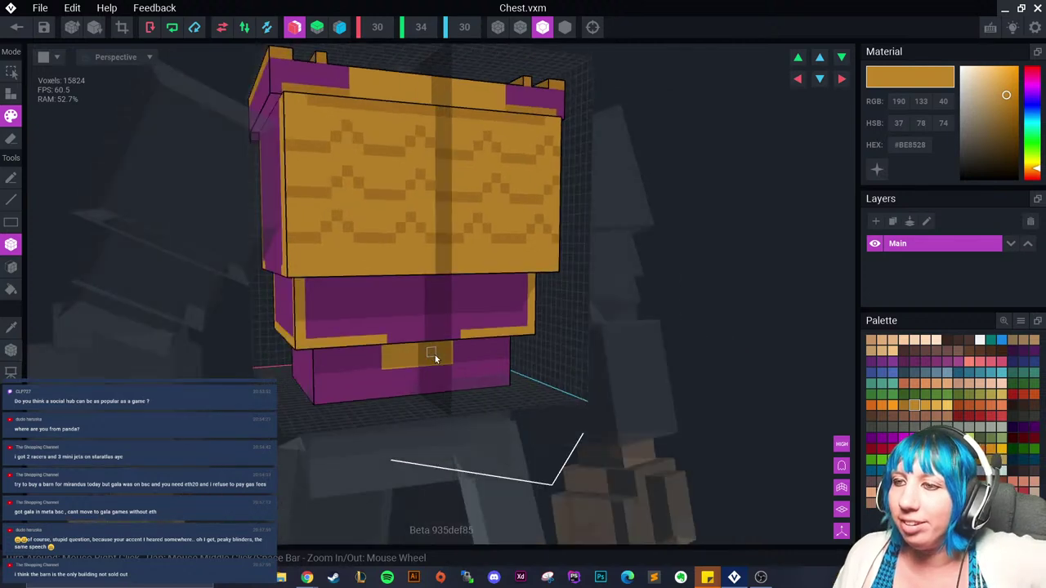
{"action": "middle_click_drag", "start_coordinate": [294, 258], "coordinate": [300, 273]}
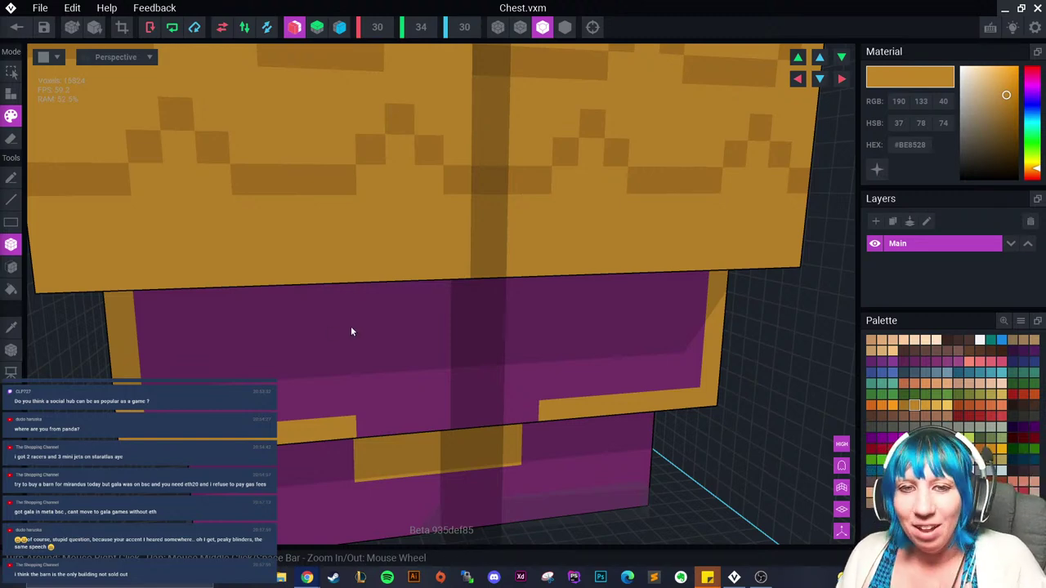
{"action": "scroll", "coordinate": [352, 329], "scroll_direction": "down", "scroll_amount": 5}
{"action": "right_click_drag", "start_coordinate": [364, 336], "coordinate": [366, 346]}
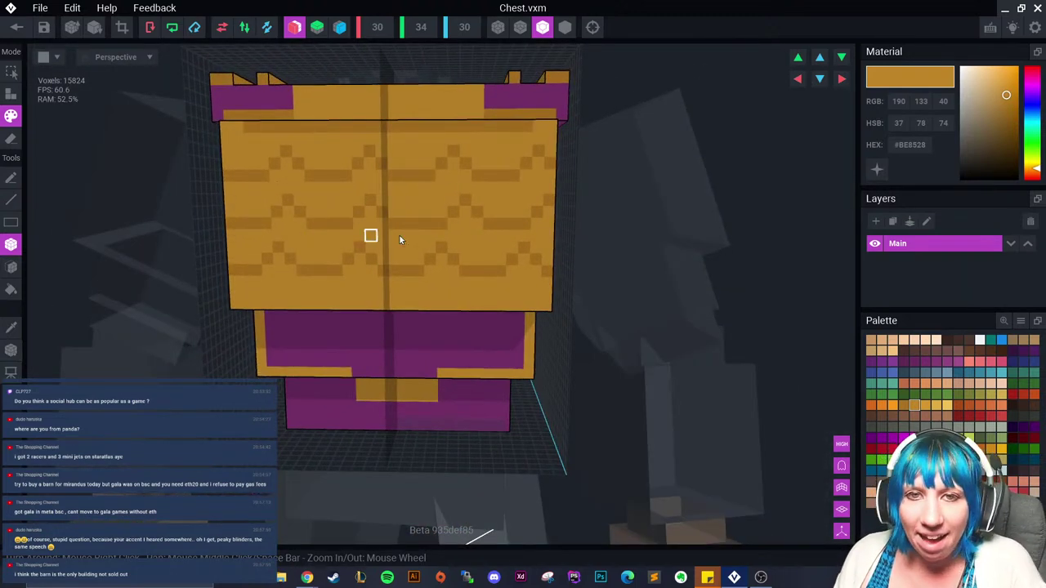
{"action": "scroll", "coordinate": [399, 235], "scroll_direction": "down", "scroll_amount": 3}
Step: Pick the brighter orange #CE8716 and paint mirrored highlight strips along the orange centre band of the chest's top rim
{"action": "right_click_drag", "start_coordinate": [416, 244], "coordinate": [373, 273]}
{"action": "scroll", "coordinate": [405, 261], "scroll_direction": "up", "scroll_amount": 5}
{"action": "scroll", "coordinate": [347, 285], "scroll_direction": "up", "scroll_amount": 3}
{"action": "left_click", "coordinate": [989, 448]}
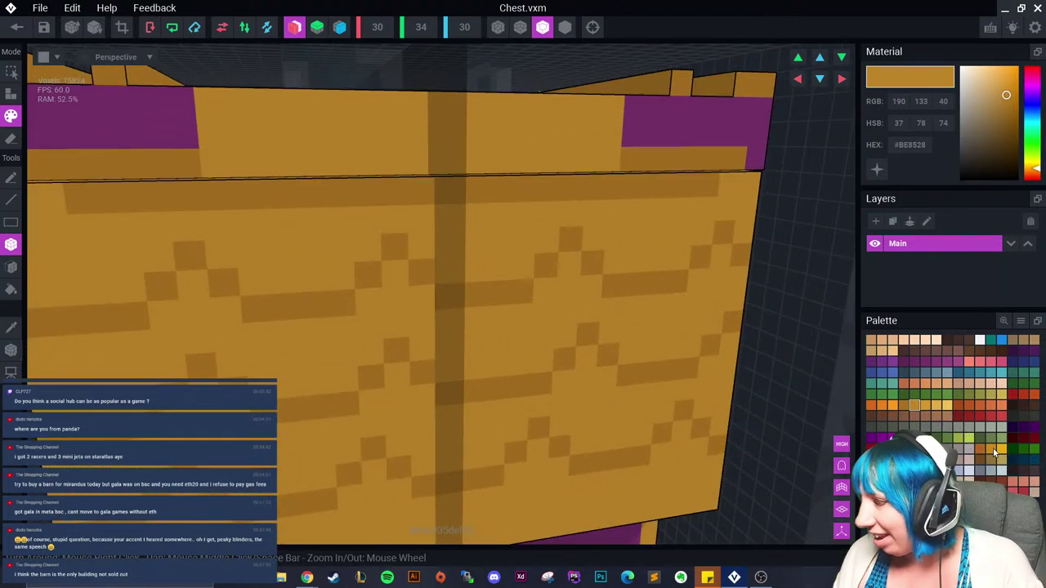
{"action": "right_click_drag", "start_coordinate": [257, 111], "coordinate": [249, 174]}
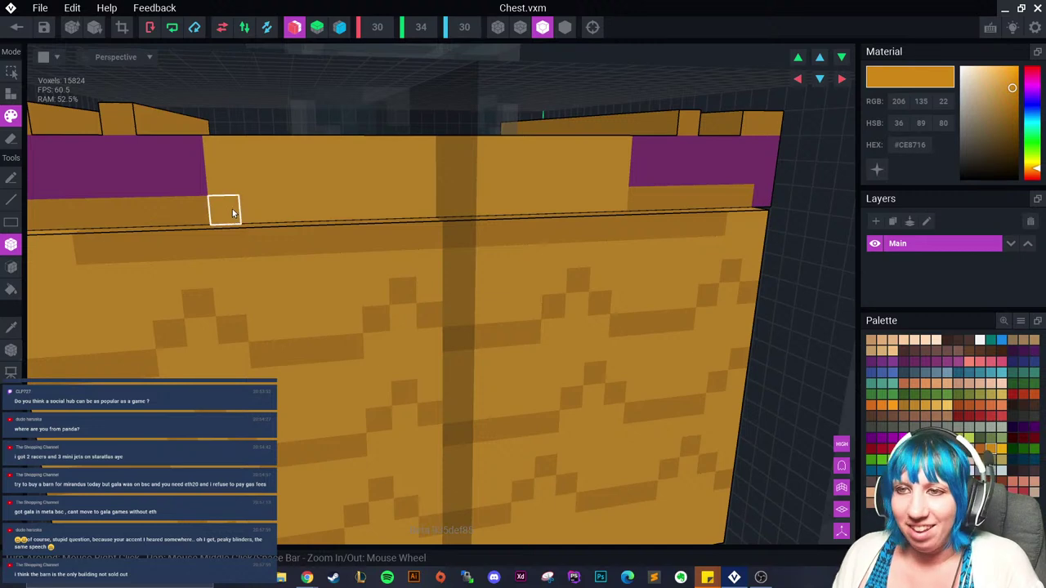
{"action": "left_click", "coordinate": [238, 207]}
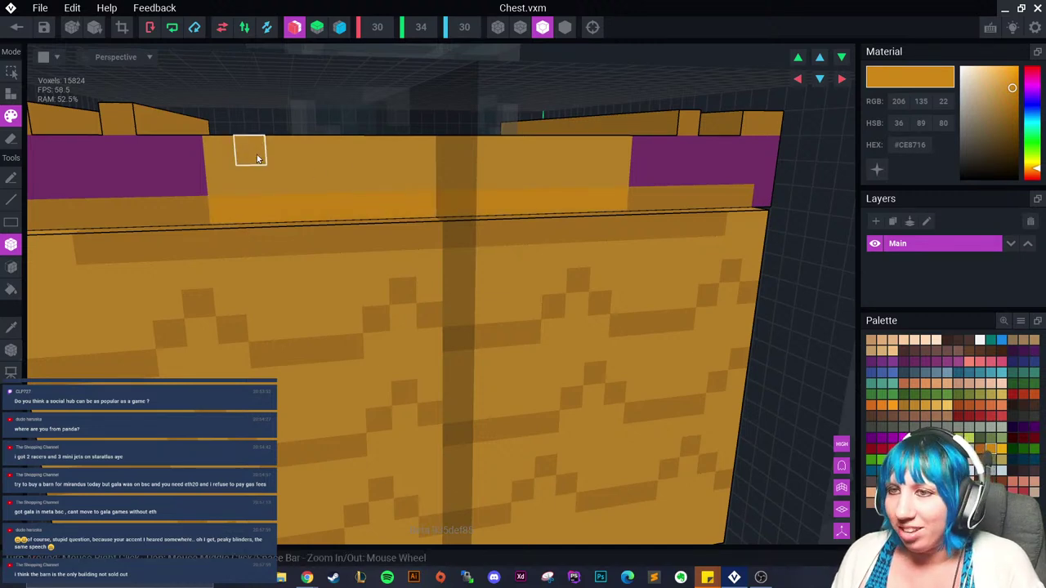
{"action": "mouse_move", "coordinate": [250, 150]}
{"action": "right_mouse_down"}
{"action": "mouse_move", "coordinate": [284, 187]}
{"action": "mouse_move", "coordinate": [250, 167]}
{"action": "right_mouse_up"}
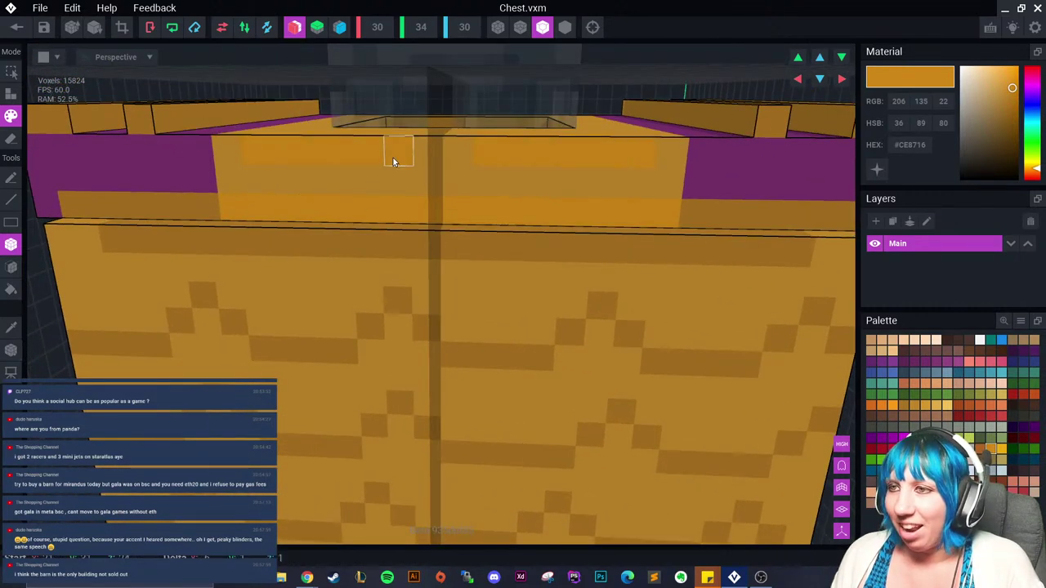
{"action": "right_click_drag", "start_coordinate": [413, 157], "coordinate": [182, 240]}
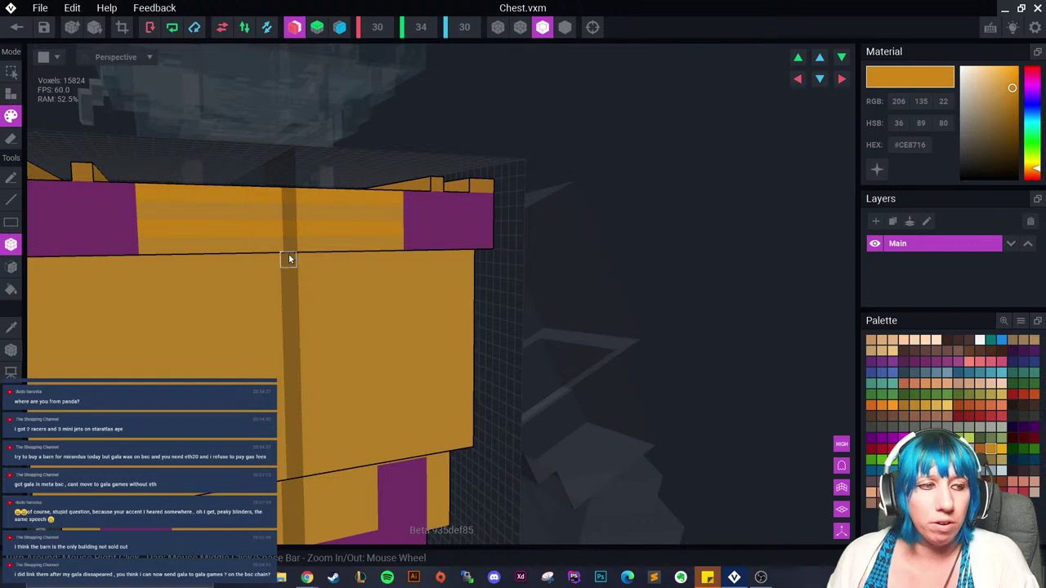
Step: Examine the rim highlights and zigzag pattern on the chest from the back, the side corner and the front
{"action": "right_click_drag", "start_coordinate": [378, 257], "coordinate": [375, 254]}
{"action": "scroll", "coordinate": [376, 254], "scroll_direction": "down", "scroll_amount": 5}
{"action": "right_click_drag", "start_coordinate": [465, 317], "coordinate": [460, 318]}
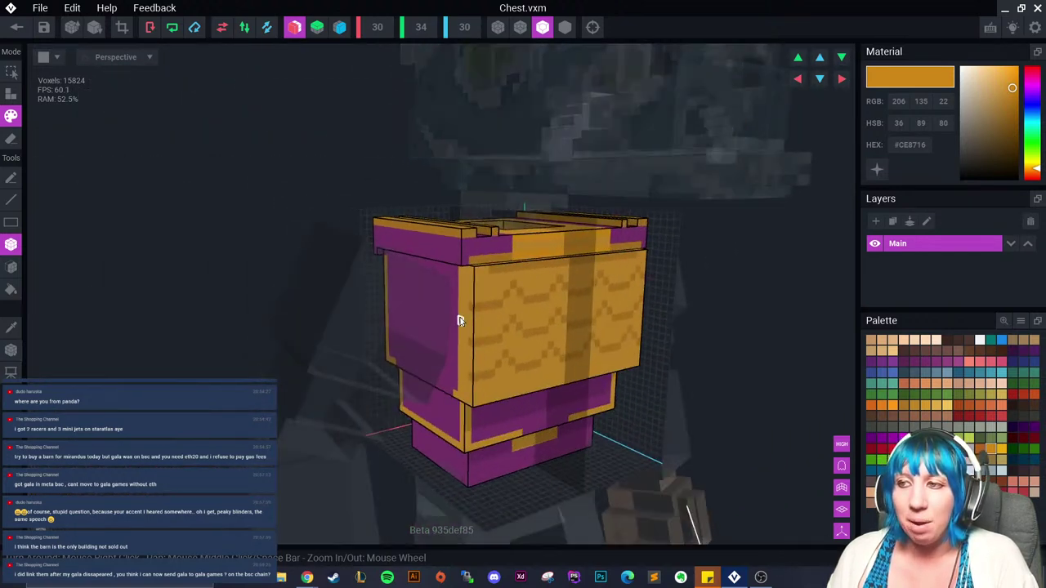
{"action": "scroll", "coordinate": [460, 318], "scroll_direction": "up", "scroll_amount": 3}
{"action": "right_click_drag", "start_coordinate": [546, 331], "coordinate": [577, 333]}
{"action": "middle_click_drag", "start_coordinate": [577, 333], "coordinate": [433, 314]}
{"action": "scroll", "coordinate": [433, 313], "scroll_direction": "up", "scroll_amount": 2}
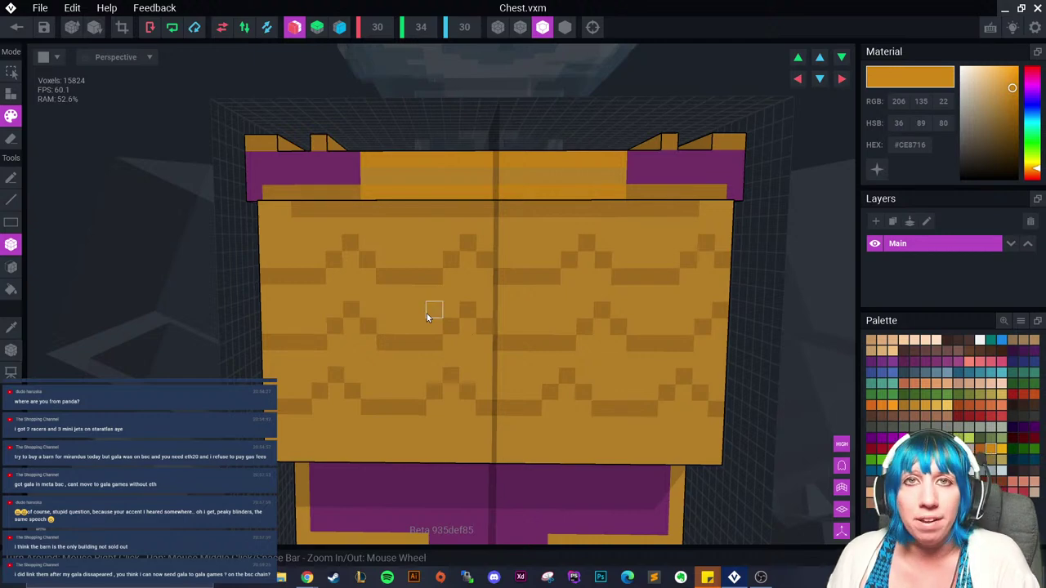
{"action": "right_click_drag", "start_coordinate": [427, 313], "coordinate": [432, 313]}
{"action": "scroll", "coordinate": [439, 351], "scroll_direction": "down", "scroll_amount": 2}
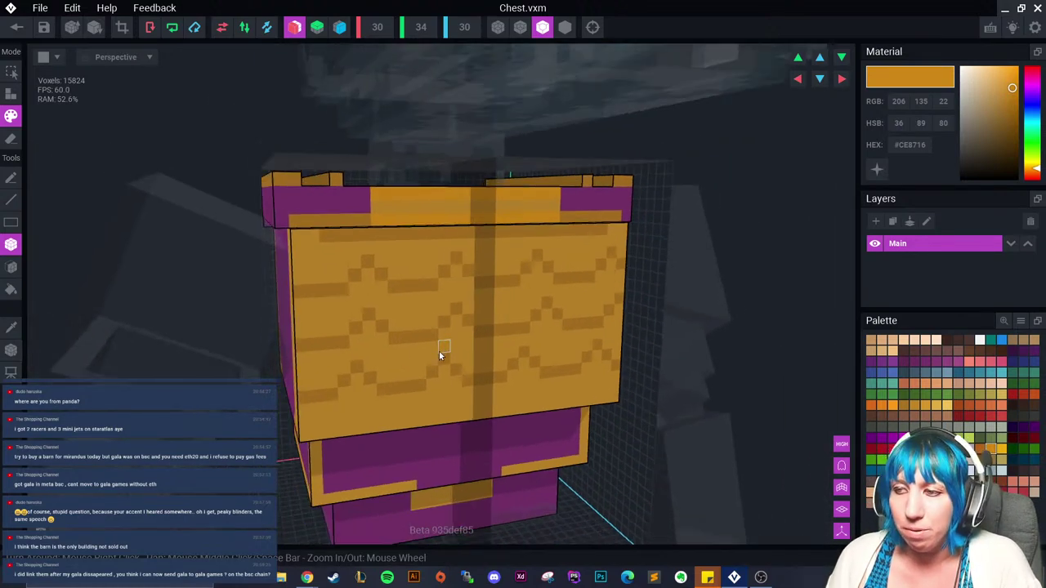
{"action": "right_click_drag", "start_coordinate": [439, 351], "coordinate": [412, 370]}
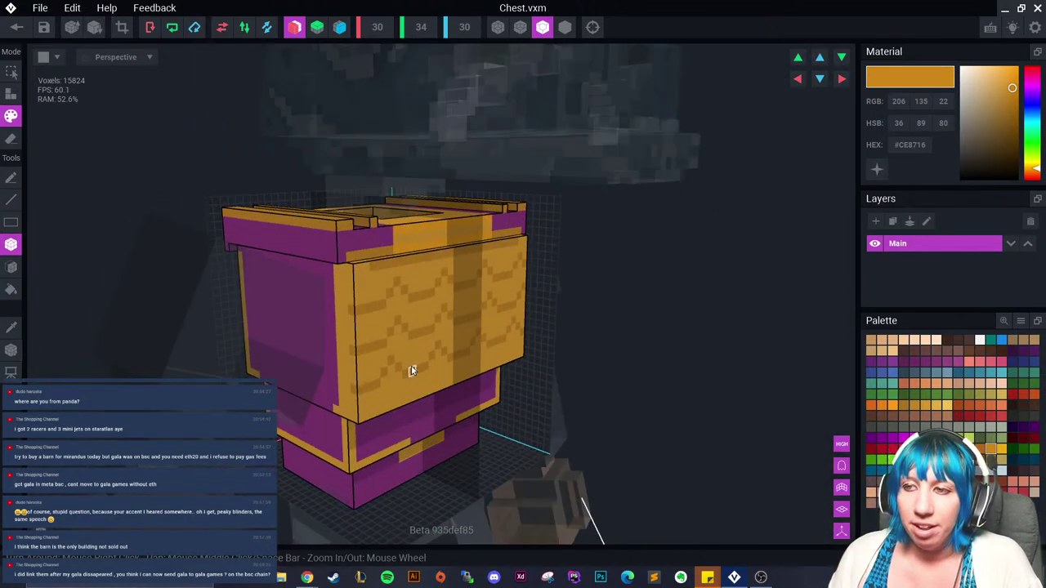
{"action": "right_click_drag", "start_coordinate": [352, 255], "coordinate": [367, 260]}
{"action": "scroll", "coordinate": [369, 260], "scroll_direction": "up", "scroll_amount": 3}
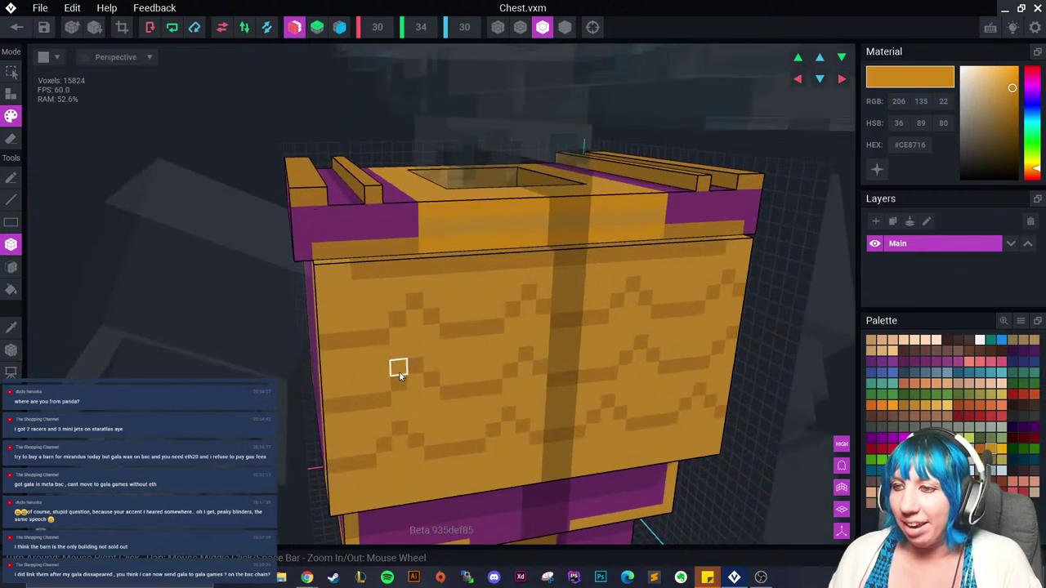
Step: Paint a mirrored #CE8716 highlight voxel beside the first peak of the front's top zigzag row
{"action": "scroll", "coordinate": [454, 345], "scroll_direction": "up", "scroll_amount": 5}
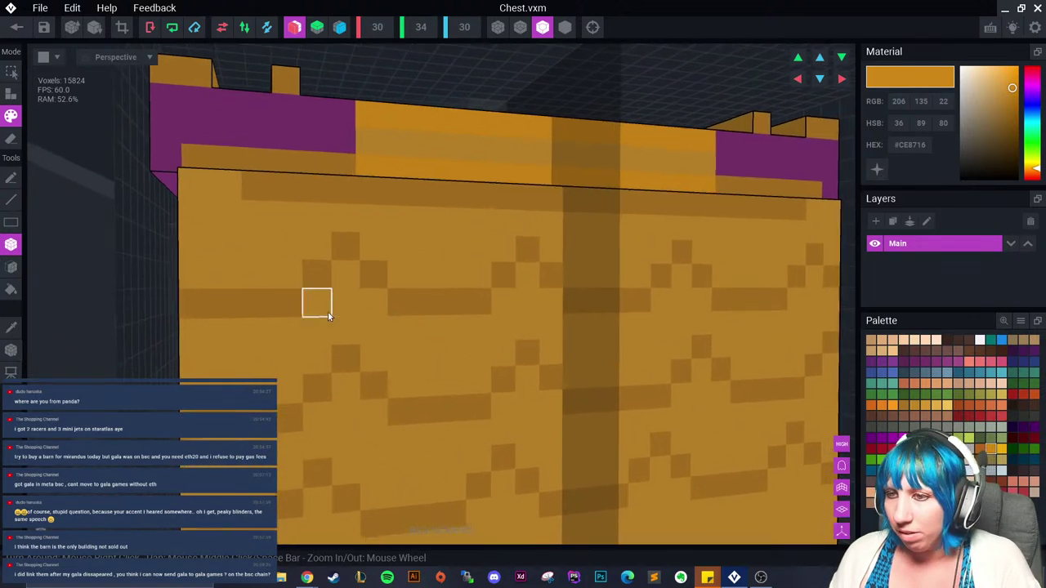
{"action": "right_click_drag", "start_coordinate": [329, 316], "coordinate": [313, 291]}
{"action": "left_click", "coordinate": [287, 273]}
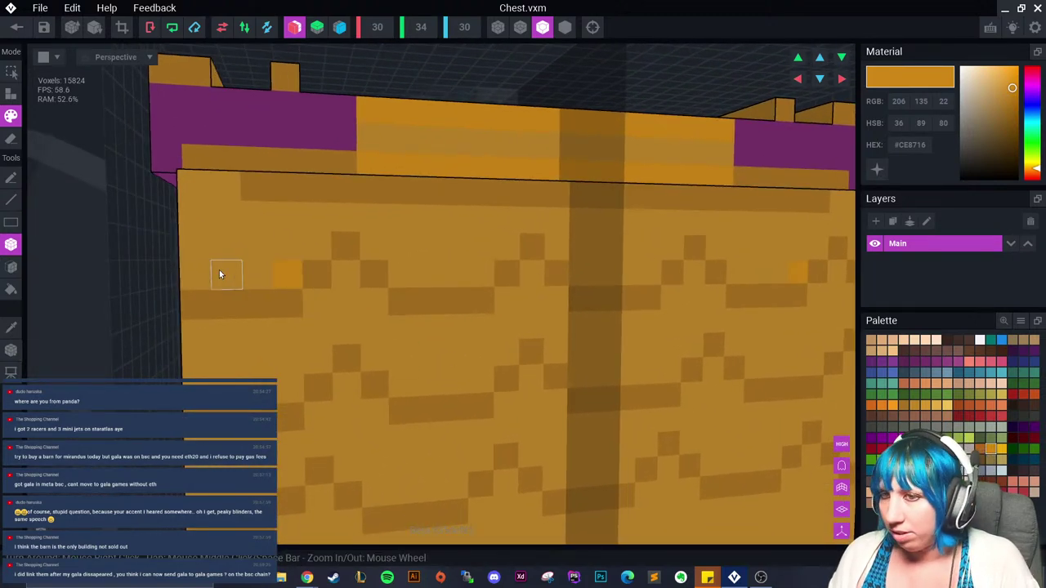
{"action": "mouse_move", "coordinate": [219, 274]}
{"action": "left_mouse_down"}
{"action": "mouse_move", "coordinate": [199, 274]}
{"action": "mouse_move", "coordinate": [634, 274]}
{"action": "left_mouse_up"}
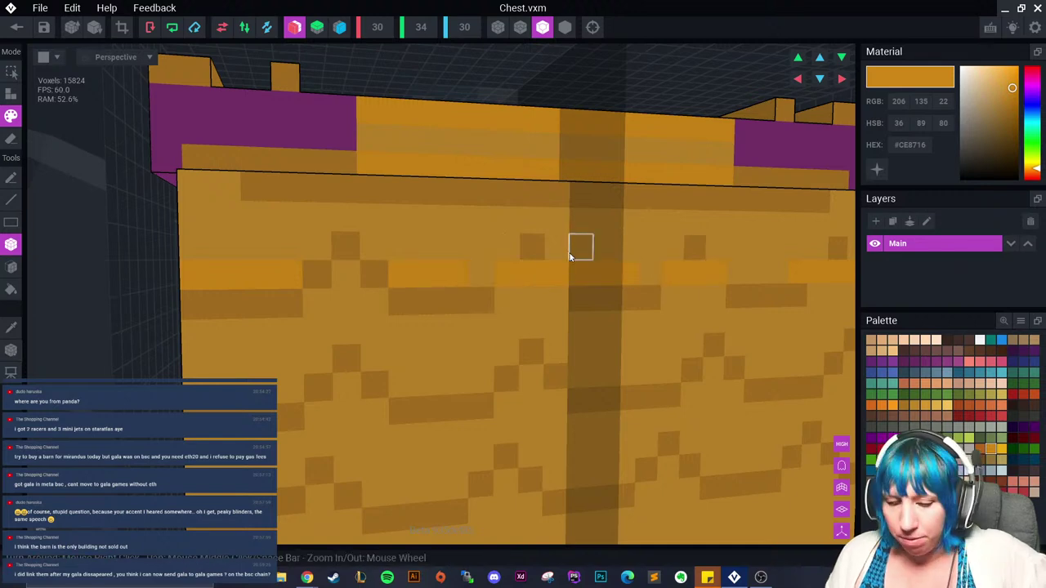
{"action": "key", "text": "ctrl+z"}
{"action": "key", "text": "ctrl+z"}
{"action": "middle_click_drag", "start_coordinate": [461, 131], "coordinate": [352, 142]}
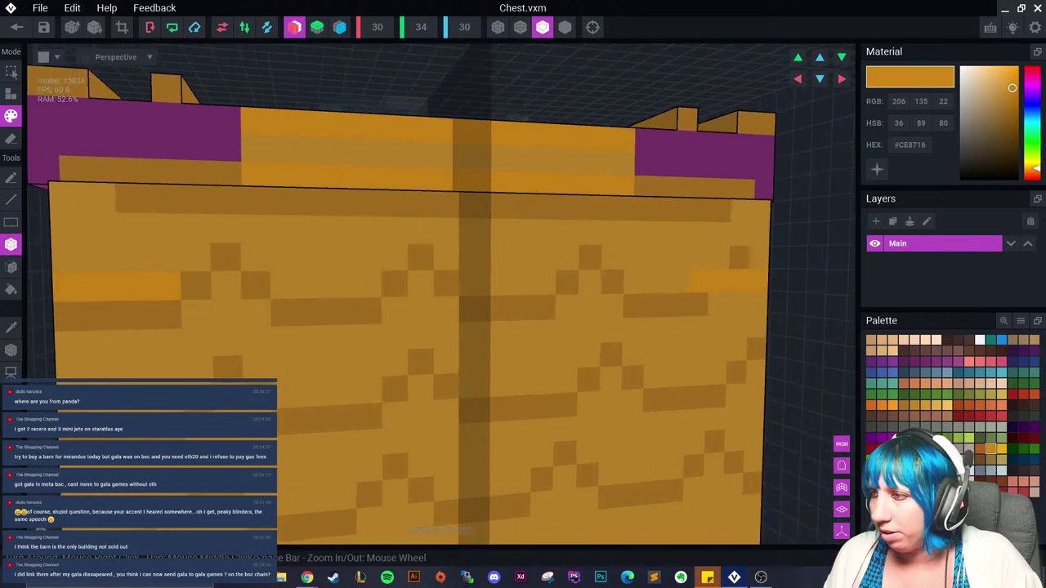
{"action": "middle_click_drag", "start_coordinate": [621, 260], "coordinate": [536, 256]}
{"action": "key", "text": "ctrl+z"}
{"action": "middle_click_drag", "start_coordinate": [364, 252], "coordinate": [502, 248]}
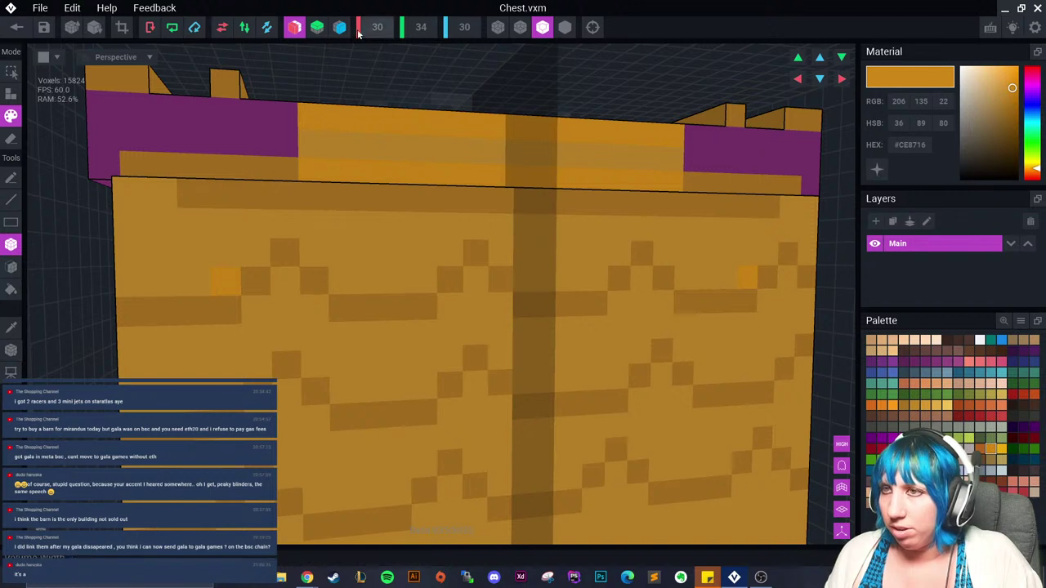
{"action": "left_click", "coordinate": [317, 27]}
{"action": "left_click_drag", "start_coordinate": [141, 282], "coordinate": [397, 281]}
{"action": "key", "text": "ctrl+z"}
{"action": "key", "text": "ctrl+z"}
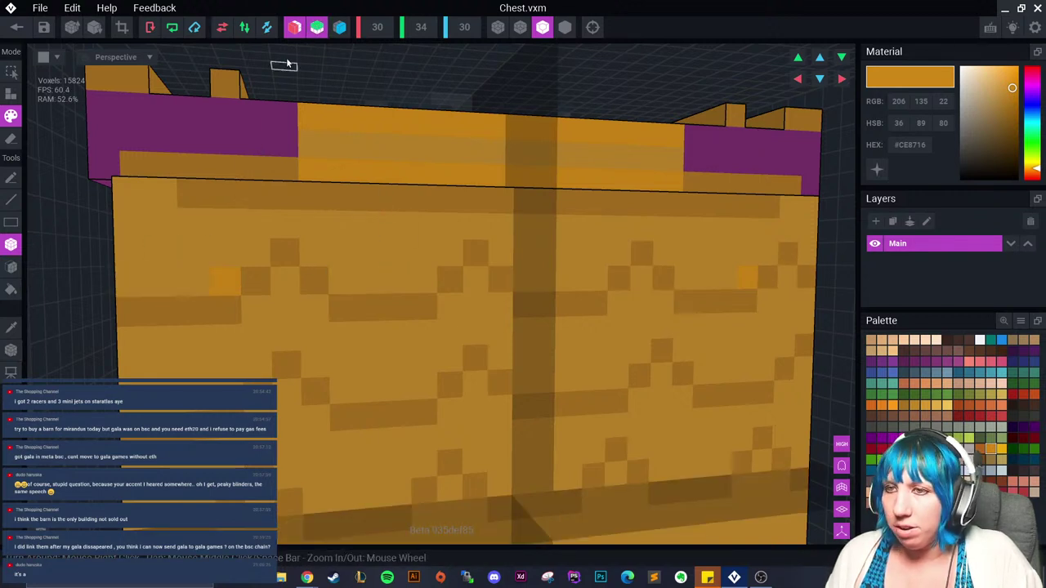
Step: Turn off X and Y mirroring and paint #CE8716 highlights directly above the flat segments of the three zigzag rows
{"action": "left_click", "coordinate": [294, 27]}
{"action": "left_click", "coordinate": [317, 27]}
{"action": "left_click_drag", "start_coordinate": [231, 275], "coordinate": [136, 290]}
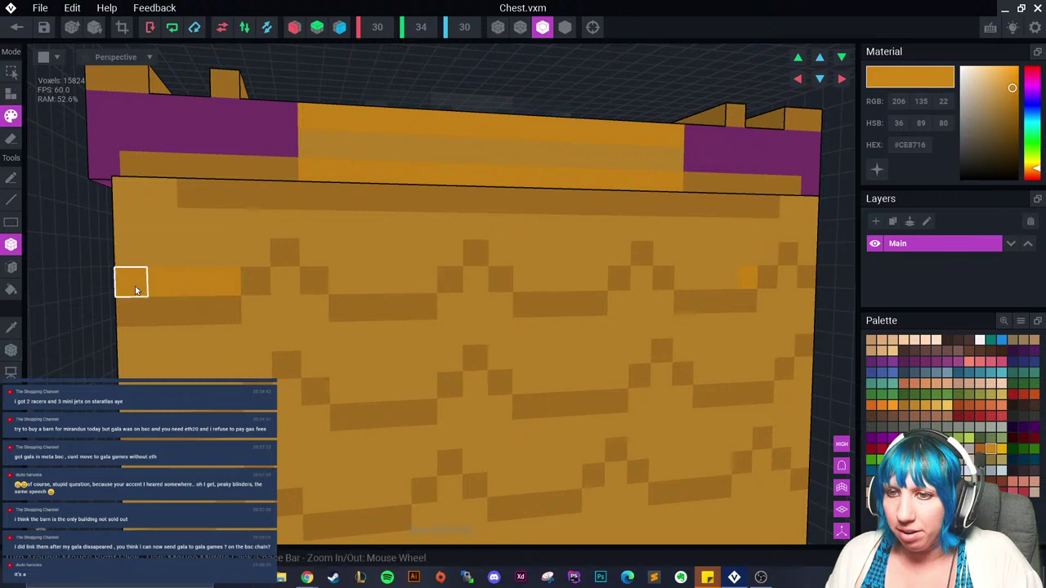
{"action": "left_click_drag", "start_coordinate": [353, 288], "coordinate": [426, 283]}
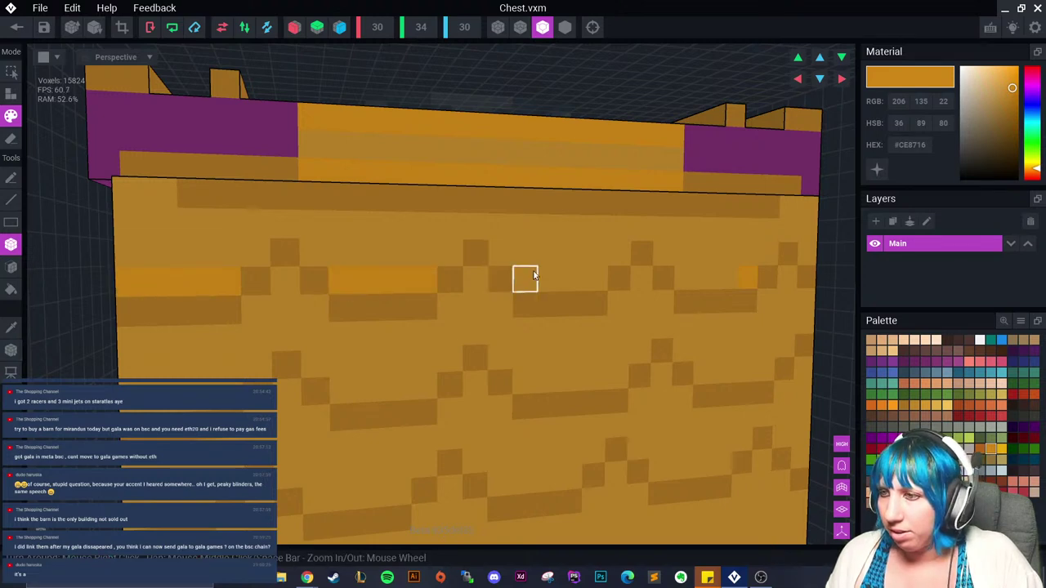
{"action": "mouse_move", "coordinate": [533, 276]}
{"action": "left_mouse_down"}
{"action": "mouse_move", "coordinate": [726, 275]}
{"action": "mouse_move", "coordinate": [685, 298]}
{"action": "left_mouse_up"}
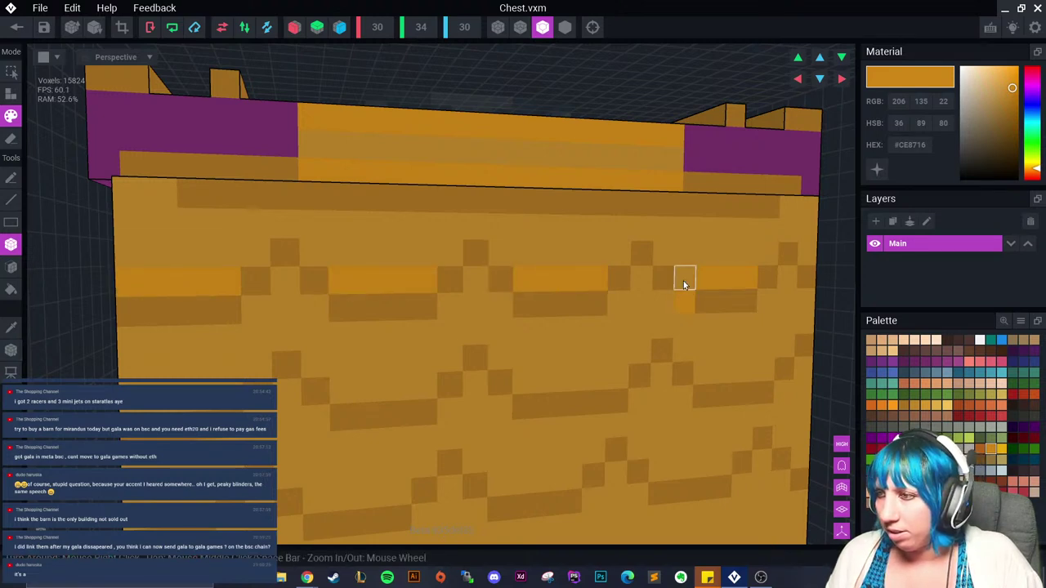
{"action": "key", "text": "ctrl+z"}
{"action": "left_click", "coordinate": [684, 281]}
{"action": "scroll", "coordinate": [637, 323], "scroll_direction": "down", "scroll_amount": 4}
{"action": "right_click_drag", "start_coordinate": [461, 389], "coordinate": [389, 369]}
{"action": "scroll", "coordinate": [389, 370], "scroll_direction": "up", "scroll_amount": 1}
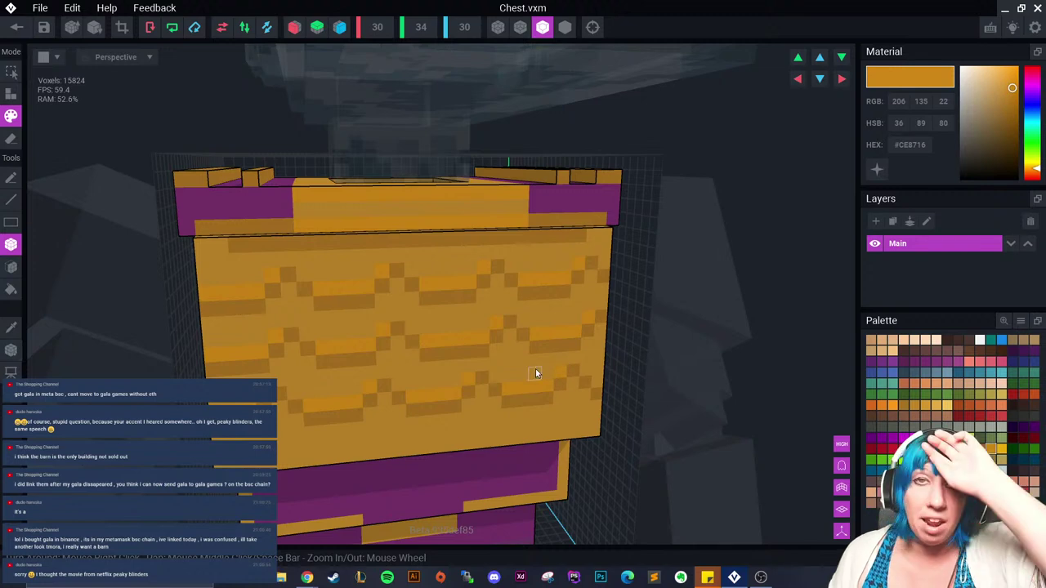
Step: Examine the chest's highlighted front, side and top from several angles and distances
{"action": "scroll", "coordinate": [508, 390], "scroll_direction": "down", "scroll_amount": 3}
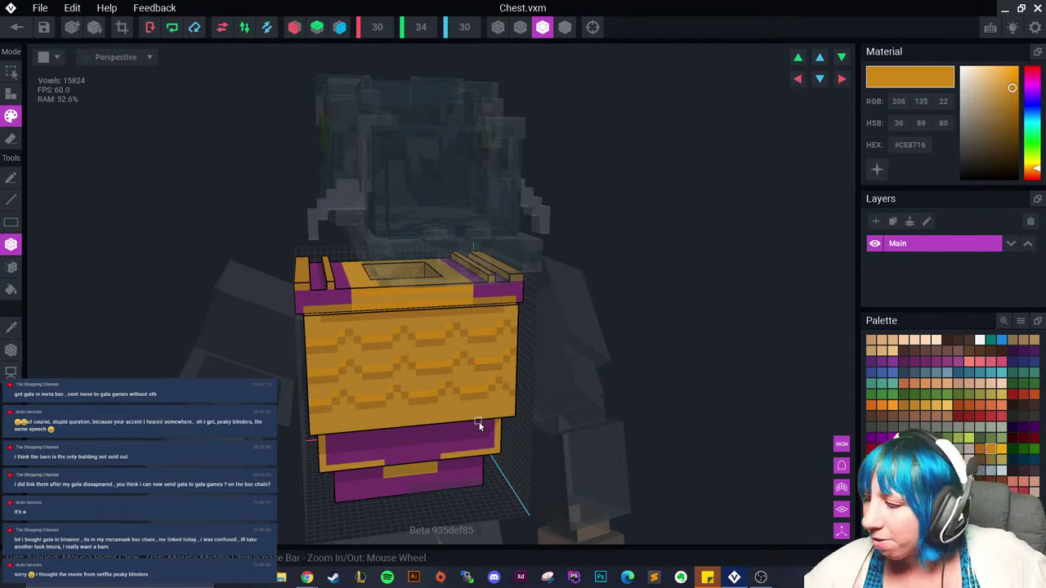
{"action": "right_click_drag", "start_coordinate": [479, 424], "coordinate": [411, 428]}
{"action": "scroll", "coordinate": [445, 432], "scroll_direction": "up", "scroll_amount": 2}
{"action": "scroll", "coordinate": [444, 418], "scroll_direction": "up", "scroll_amount": 2}
{"action": "scroll", "coordinate": [427, 423], "scroll_direction": "down", "scroll_amount": 3}
{"action": "scroll", "coordinate": [411, 428], "scroll_direction": "down", "scroll_amount": 2}
{"action": "right_click_drag", "start_coordinate": [262, 308], "coordinate": [250, 332]}
{"action": "scroll", "coordinate": [250, 332], "scroll_direction": "up", "scroll_amount": 3}
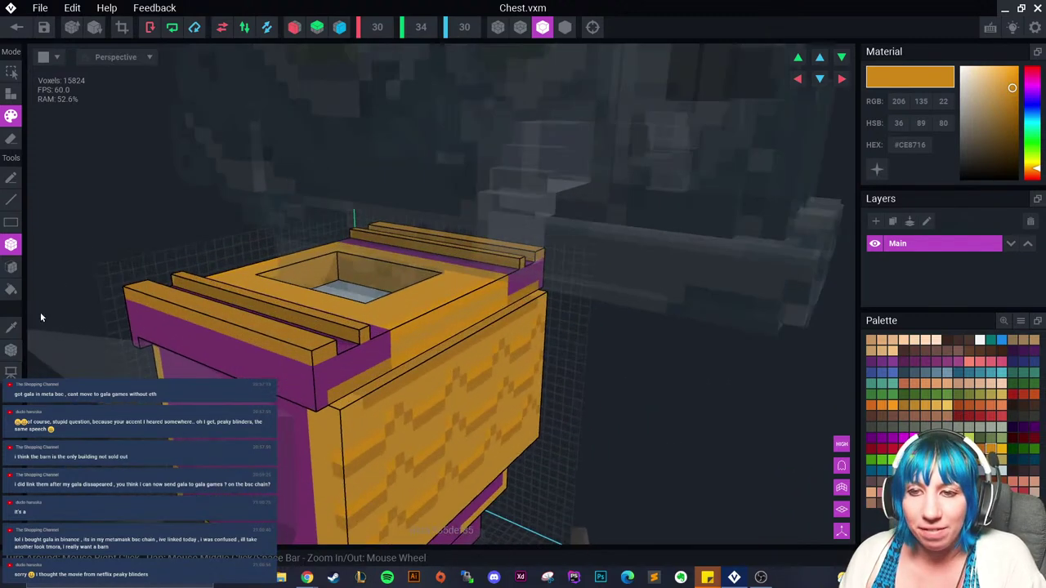
Step: Sample the purple #77326B from the chest's rim, then close the chest model and save its changes
{"action": "left_click", "coordinate": [13, 329]}
{"action": "left_click", "coordinate": [14, 329]}
{"action": "left_click", "coordinate": [187, 343]}
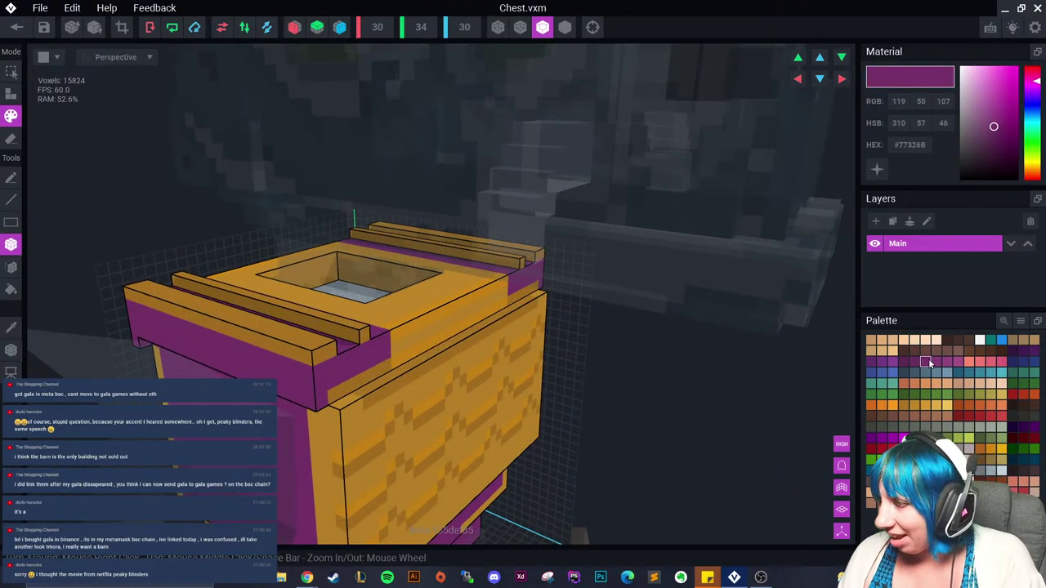
{"action": "left_click", "coordinate": [16, 27]}
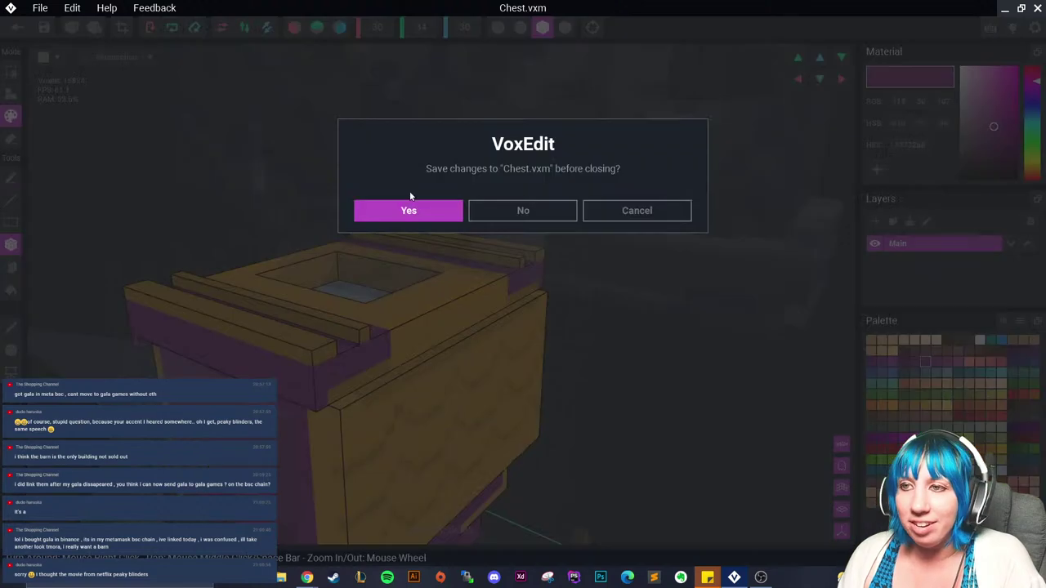
{"action": "left_click", "coordinate": [413, 206]}
{"action": "left_click", "coordinate": [110, 157]}
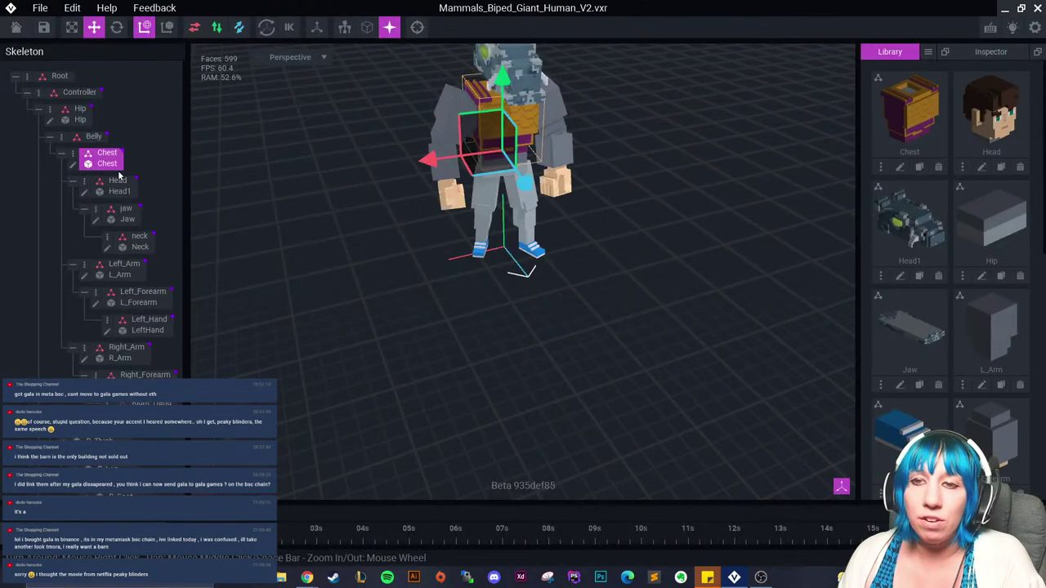
{"action": "left_click", "coordinate": [73, 164]}
{"action": "right_click_drag", "start_coordinate": [480, 200], "coordinate": [436, 217]}
{"action": "scroll", "coordinate": [437, 217], "scroll_direction": "up", "scroll_amount": 4}
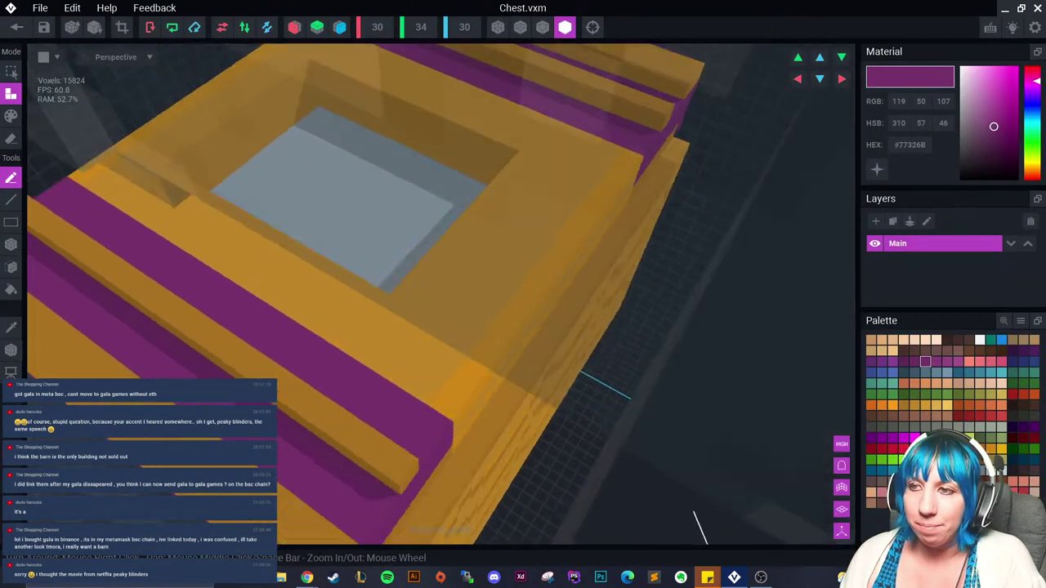
{"action": "middle_click_drag", "start_coordinate": [408, 261], "coordinate": [498, 318]}
{"action": "left_click", "coordinate": [991, 472]}
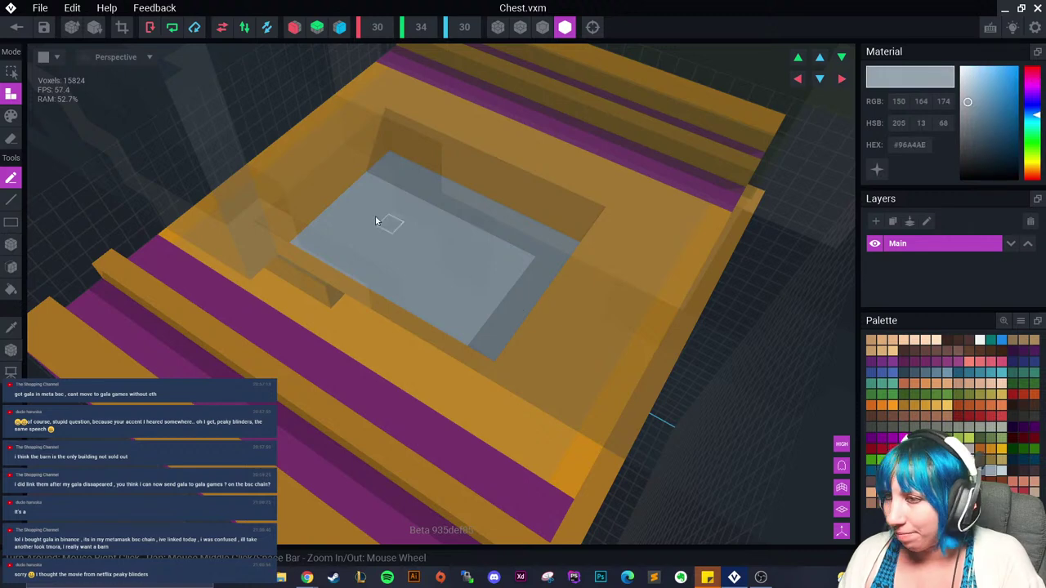
{"action": "left_click", "coordinate": [11, 115]}
{"action": "left_click", "coordinate": [10, 245]}
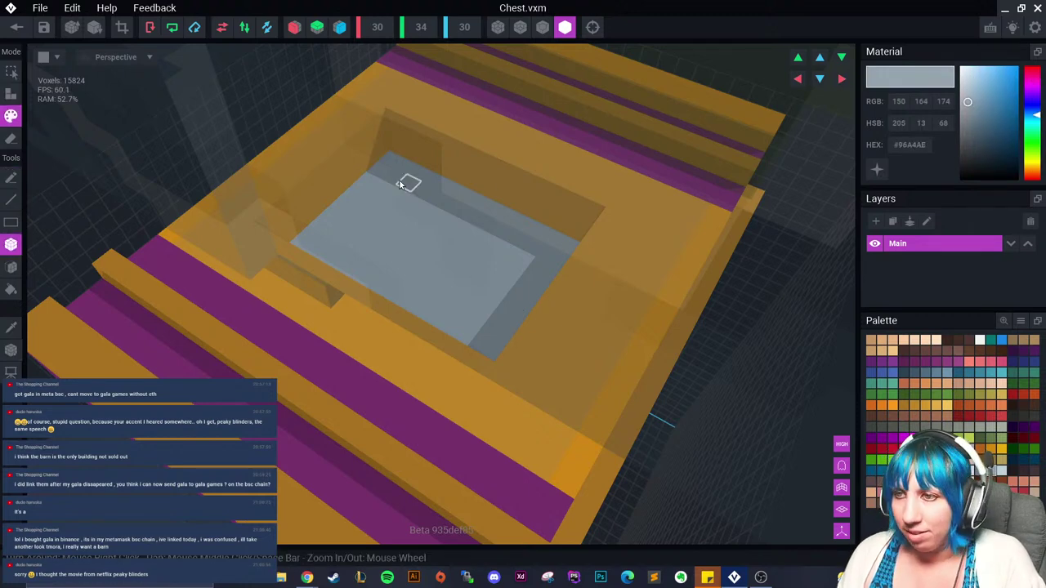
{"action": "right_click_drag", "start_coordinate": [483, 349], "coordinate": [458, 327]}
{"action": "left_click", "coordinate": [17, 27]}
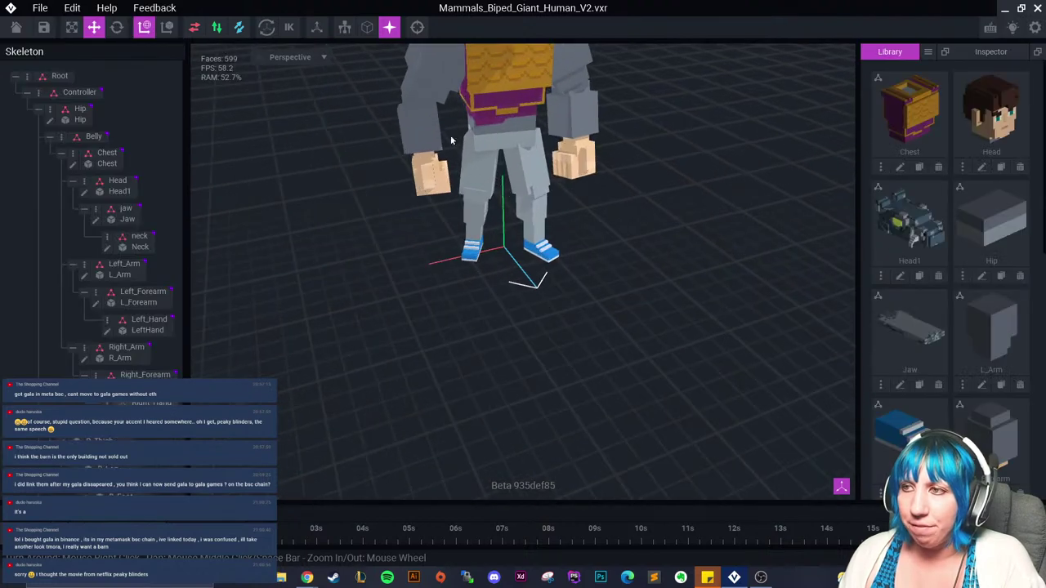
Step: Open the R_Arm model for editing and paint its whole top face in purple #77326B with the box shape
{"action": "double_click", "coordinate": [93, 294]}
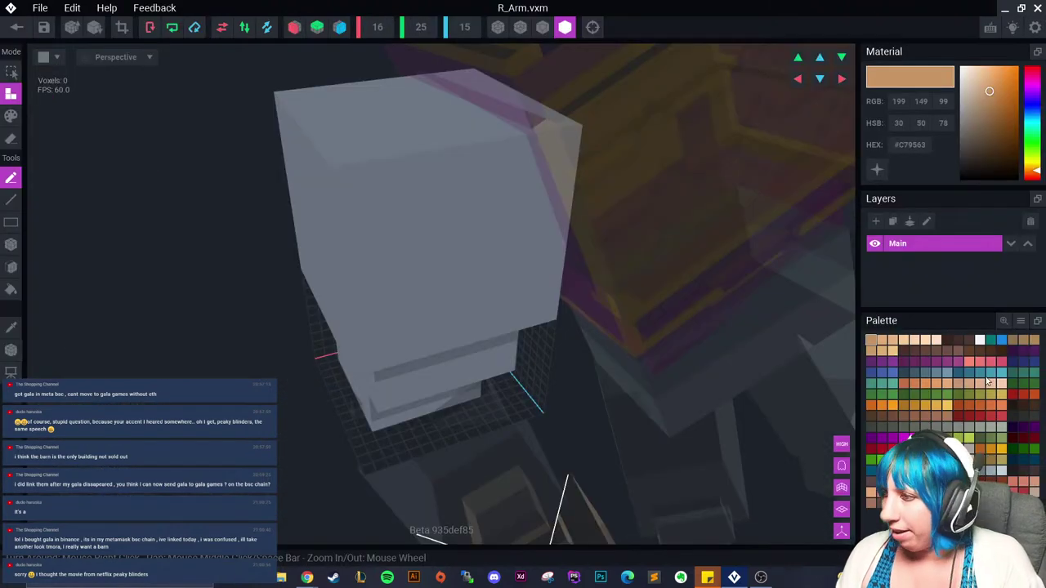
{"action": "left_click", "coordinate": [927, 361]}
{"action": "right_click_drag", "start_coordinate": [311, 187], "coordinate": [440, 228]}
{"action": "left_click", "coordinate": [10, 115]}
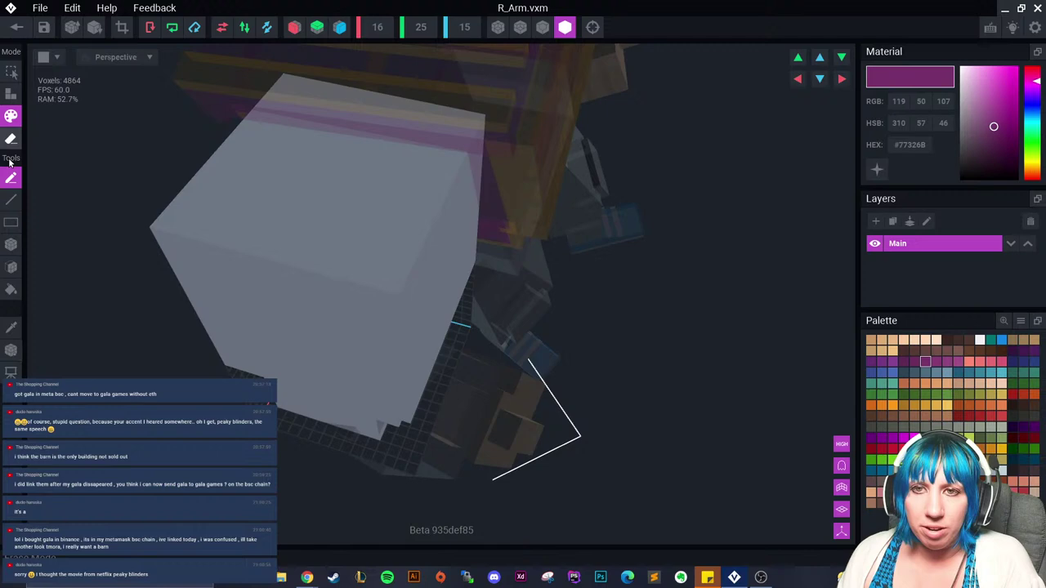
{"action": "left_click", "coordinate": [10, 244]}
{"action": "mouse_move", "coordinate": [286, 80]}
{"action": "left_mouse_down"}
{"action": "mouse_move", "coordinate": [387, 316]}
{"action": "mouse_move", "coordinate": [397, 366]}
{"action": "mouse_move", "coordinate": [382, 359]}
{"action": "left_mouse_up"}
Step: Paint the upper part of the right arm's adjoining side faces in purple #77326B
{"action": "right_click_drag", "start_coordinate": [383, 359], "coordinate": [380, 346]}
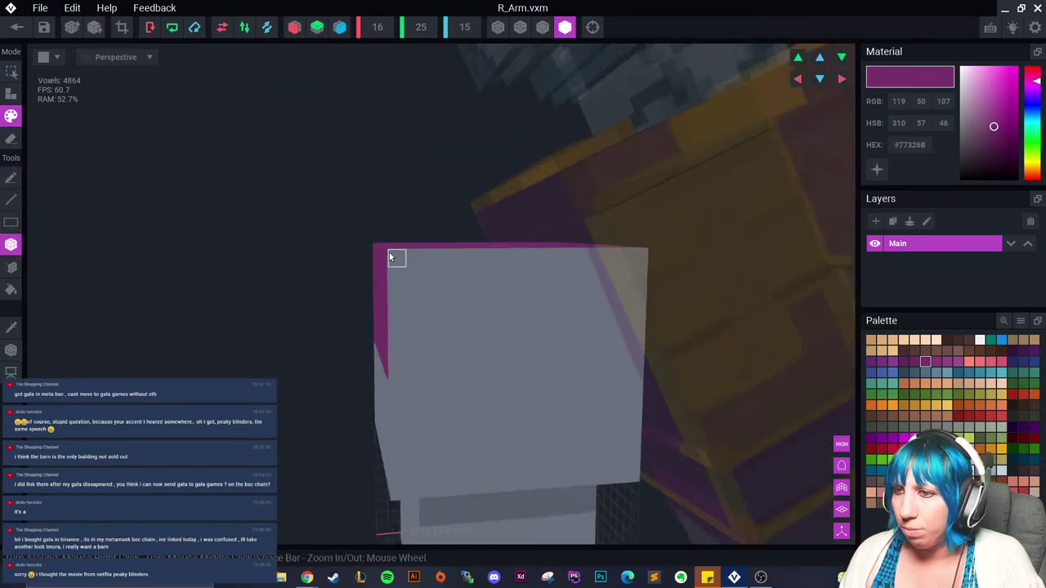
{"action": "mouse_move", "coordinate": [390, 253]}
{"action": "left_mouse_down"}
{"action": "mouse_move", "coordinate": [586, 381]}
{"action": "mouse_move", "coordinate": [633, 371]}
{"action": "mouse_move", "coordinate": [624, 361]}
{"action": "left_mouse_up"}
{"action": "right_click_drag", "start_coordinate": [598, 359], "coordinate": [605, 361]}
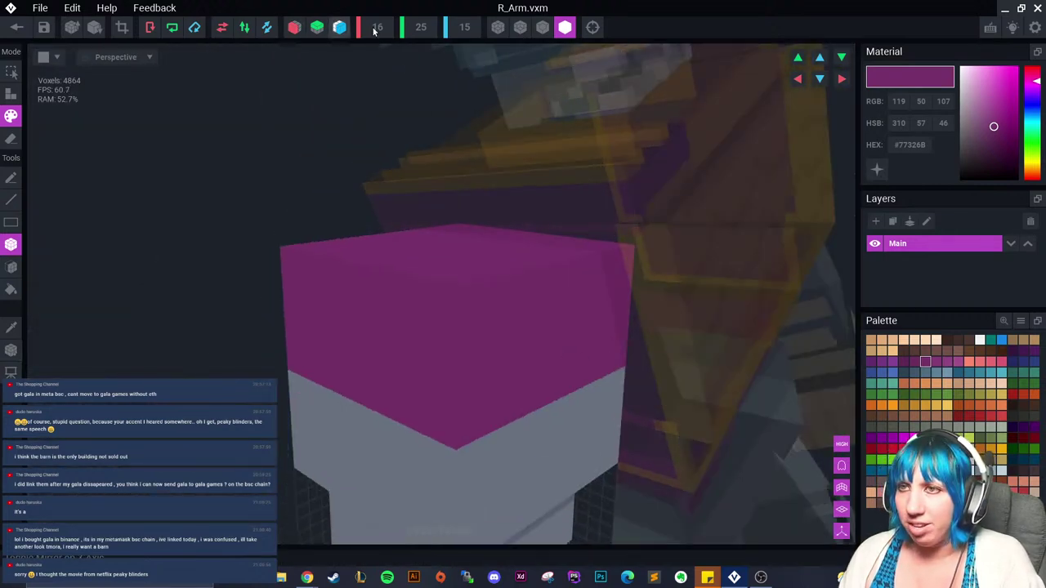
Step: Show the model's edge outlines and extend the purple #77326B down the right arm's side faces with a stepped lower edge
{"action": "left_click", "coordinate": [545, 30]}
{"action": "scroll", "coordinate": [496, 308], "scroll_direction": "down", "scroll_amount": 4}
{"action": "mouse_move", "coordinate": [497, 308]}
{"action": "right_mouse_down"}
{"action": "mouse_move", "coordinate": [465, 352]}
{"action": "mouse_move", "coordinate": [523, 372]}
{"action": "mouse_move", "coordinate": [541, 392]}
{"action": "mouse_move", "coordinate": [550, 385]}
{"action": "mouse_move", "coordinate": [504, 362]}
{"action": "mouse_move", "coordinate": [511, 366]}
{"action": "mouse_move", "coordinate": [374, 362]}
{"action": "right_mouse_up"}
{"action": "scroll", "coordinate": [539, 377], "scroll_direction": "up", "scroll_amount": 2}
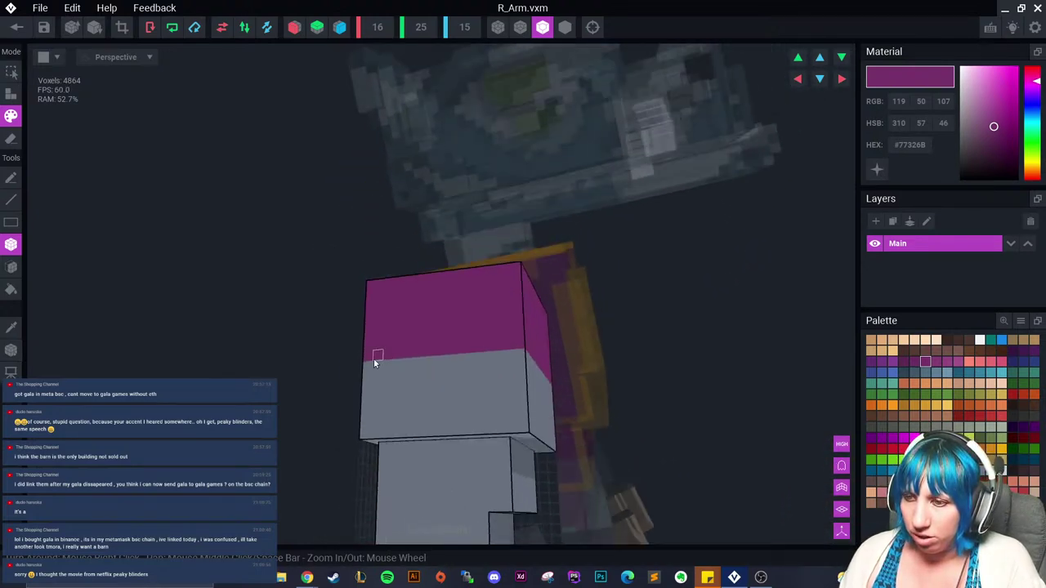
{"action": "right_click_drag", "start_coordinate": [523, 413], "coordinate": [531, 350]}
{"action": "mouse_move", "coordinate": [716, 397]}
{"action": "right_mouse_down"}
{"action": "mouse_move", "coordinate": [656, 397]}
{"action": "mouse_move", "coordinate": [605, 343]}
{"action": "right_mouse_up"}
{"action": "left_click_drag", "start_coordinate": [565, 307], "coordinate": [704, 398]}
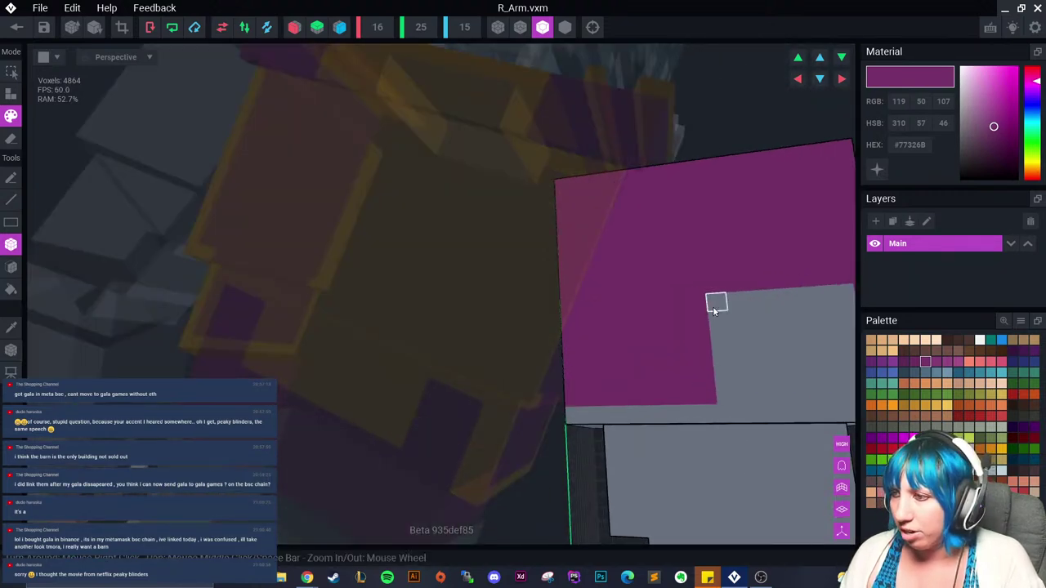
{"action": "left_click_drag", "start_coordinate": [713, 309], "coordinate": [780, 359]}
{"action": "middle_click_drag", "start_coordinate": [780, 360], "coordinate": [495, 253]}
{"action": "left_click_drag", "start_coordinate": [415, 209], "coordinate": [454, 268]}
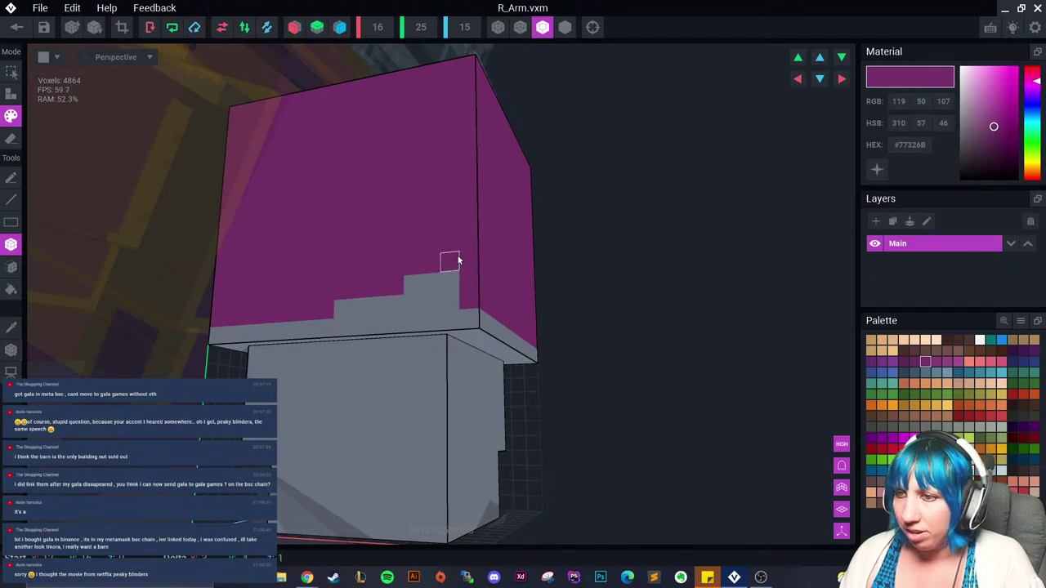
{"action": "right_click_drag", "start_coordinate": [457, 259], "coordinate": [147, 275]}
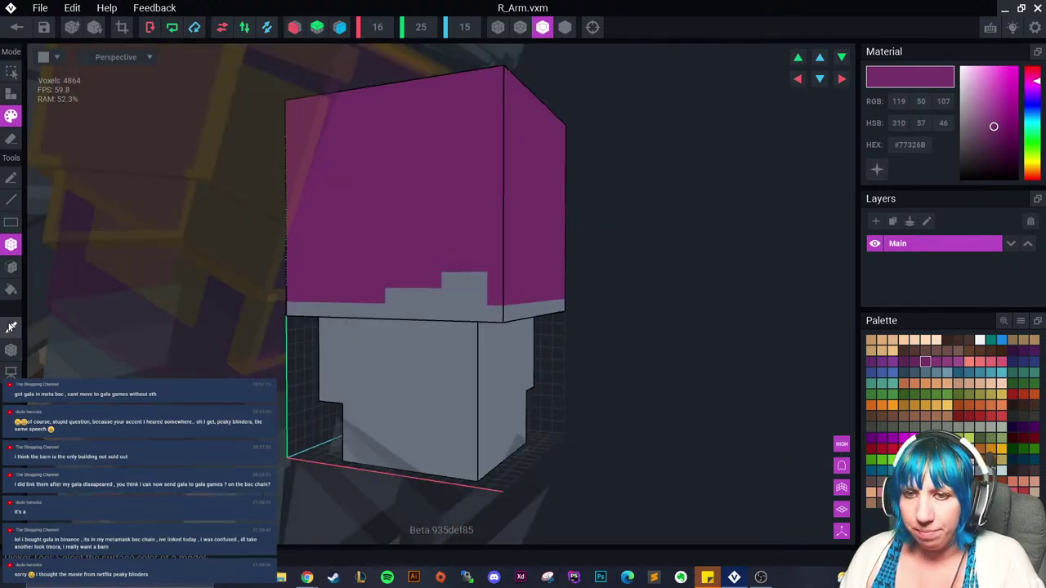
Step: Sample the arm's grey #6D7685 and paint a short strip with it to shape the purple's stepped lower edge
{"action": "left_click", "coordinate": [12, 326]}
{"action": "left_click", "coordinate": [400, 317]}
{"action": "mouse_move", "coordinate": [513, 286]}
{"action": "right_mouse_down"}
{"action": "mouse_move", "coordinate": [497, 289]}
{"action": "mouse_move", "coordinate": [537, 297]}
{"action": "right_mouse_up"}
{"action": "mouse_move", "coordinate": [537, 296]}
{"action": "left_mouse_down"}
{"action": "mouse_move", "coordinate": [558, 287]}
{"action": "mouse_move", "coordinate": [648, 304]}
{"action": "left_mouse_up"}
{"action": "scroll", "coordinate": [648, 304], "scroll_direction": "down", "scroll_amount": 1}
{"action": "mouse_move", "coordinate": [648, 304]}
{"action": "right_mouse_down"}
{"action": "mouse_move", "coordinate": [630, 316]}
{"action": "mouse_move", "coordinate": [727, 331]}
{"action": "right_mouse_up"}
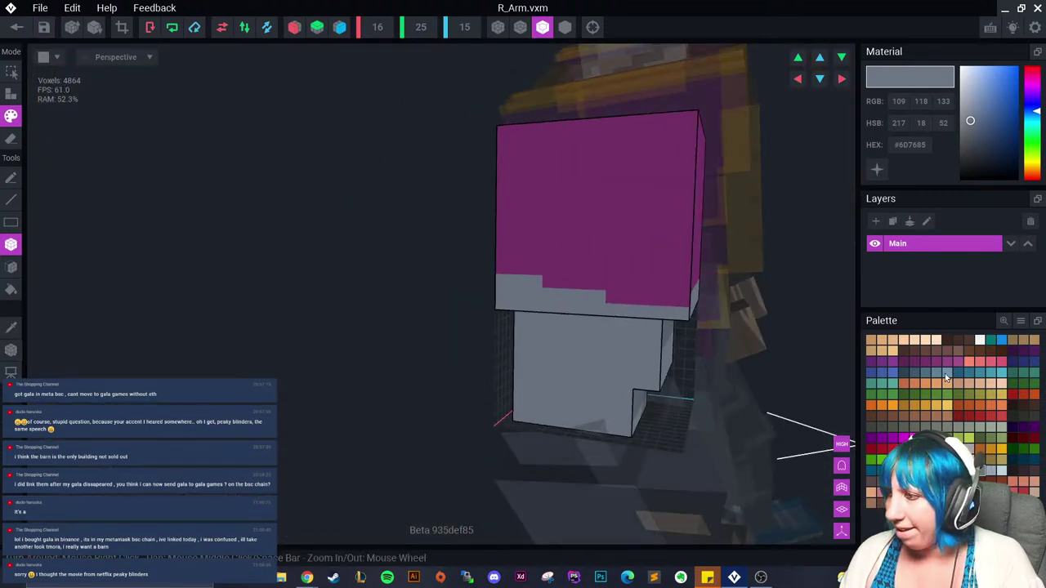
Step: Paint a stepped orange #CE8716 trim directly below the purple around the right arm's side faces
{"action": "left_click", "coordinate": [989, 449]}
{"action": "scroll", "coordinate": [626, 324], "scroll_direction": "up", "scroll_amount": 5}
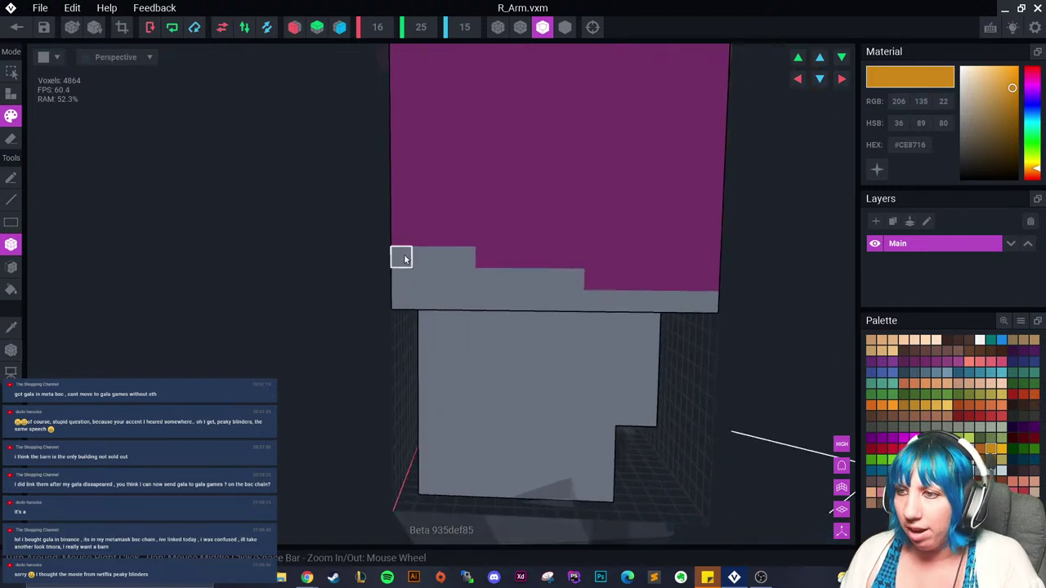
{"action": "mouse_move", "coordinate": [402, 254]}
{"action": "left_mouse_down"}
{"action": "mouse_move", "coordinate": [595, 296]}
{"action": "mouse_move", "coordinate": [705, 299]}
{"action": "left_mouse_up"}
{"action": "right_click_drag", "start_coordinate": [705, 299], "coordinate": [579, 303]}
{"action": "left_click_drag", "start_coordinate": [579, 302], "coordinate": [636, 309]}
{"action": "mouse_move", "coordinate": [636, 310]}
{"action": "right_mouse_down"}
{"action": "mouse_move", "coordinate": [460, 367]}
{"action": "mouse_move", "coordinate": [367, 297]}
{"action": "right_mouse_up"}
{"action": "left_click_drag", "start_coordinate": [368, 298], "coordinate": [532, 292]}
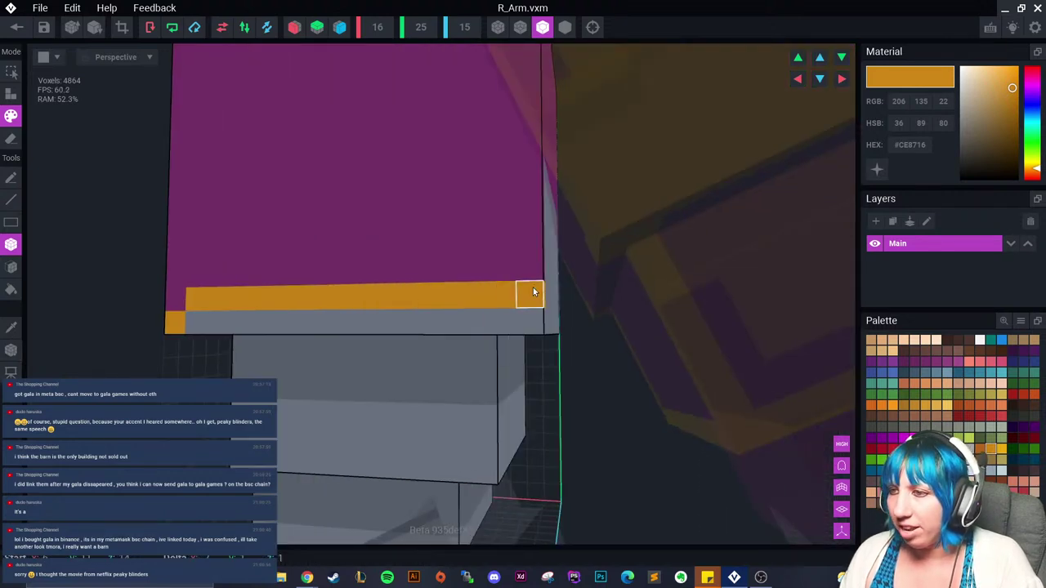
{"action": "right_click_drag", "start_coordinate": [532, 292], "coordinate": [565, 274]}
{"action": "right_click_drag", "start_coordinate": [397, 279], "coordinate": [437, 302]}
{"action": "left_click_drag", "start_coordinate": [438, 299], "coordinate": [605, 297]}
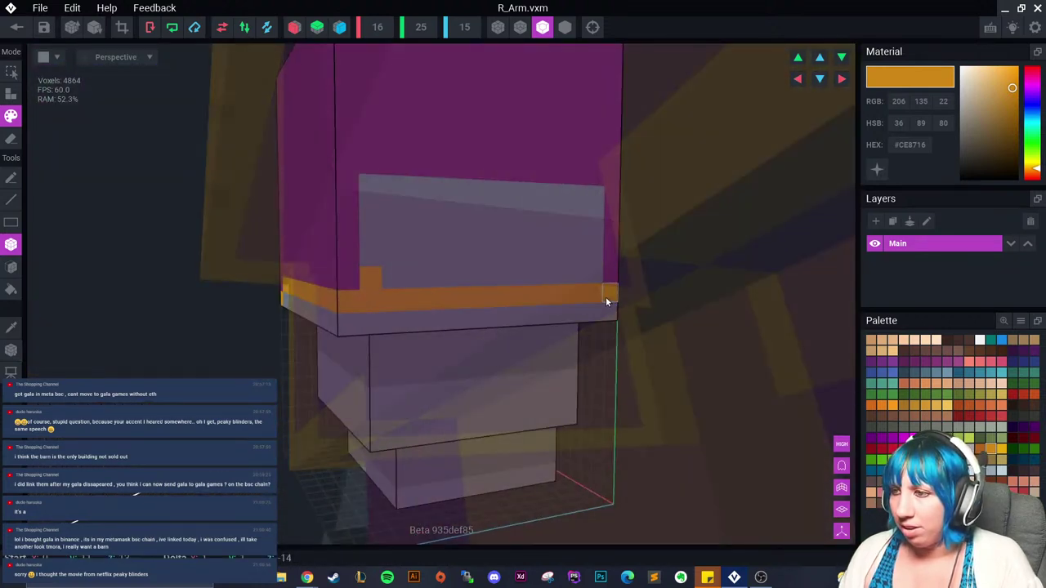
Step: Sample the purple #77326B and cover the remaining grey block above the orange trim on the right arm's side
{"action": "left_click", "coordinate": [12, 328]}
{"action": "left_click", "coordinate": [313, 251]}
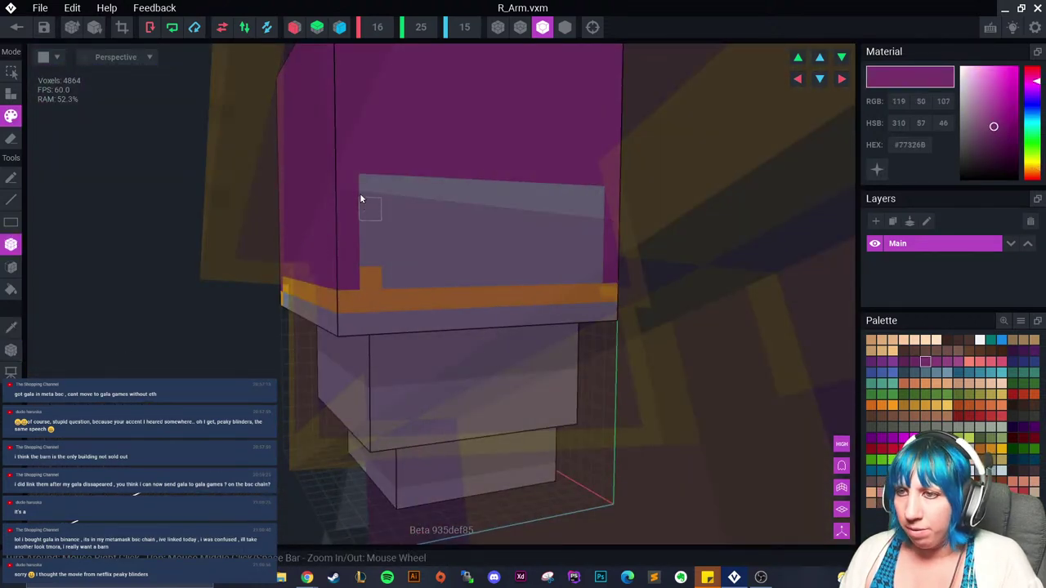
{"action": "left_click_drag", "start_coordinate": [365, 186], "coordinate": [597, 276]}
{"action": "right_click_drag", "start_coordinate": [597, 276], "coordinate": [504, 303]}
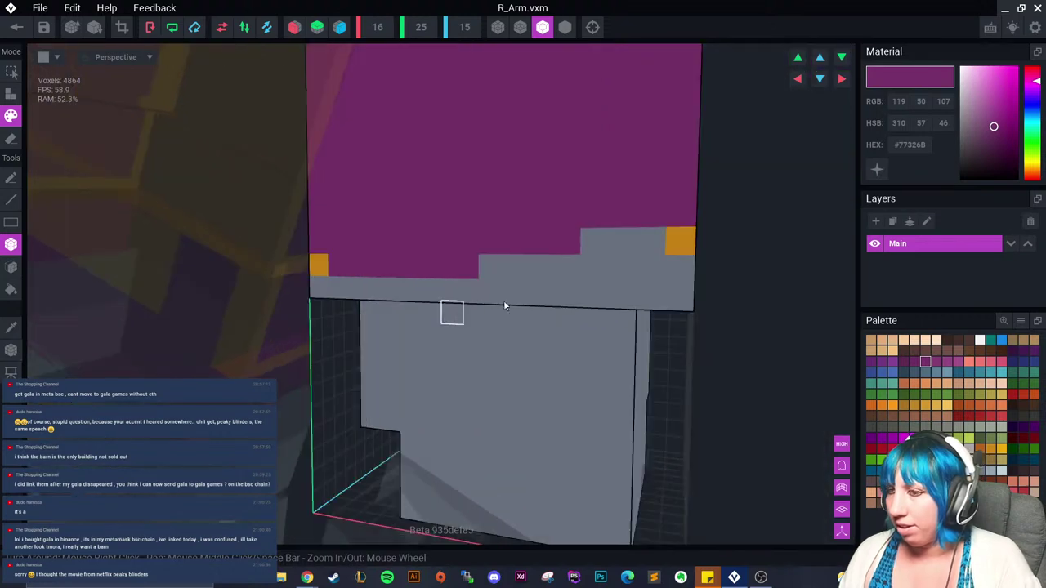
Step: Sample the orange #CE8716 and continue the stepped trim across the right arm's last untrimmed side face
{"action": "left_click", "coordinate": [17, 327]}
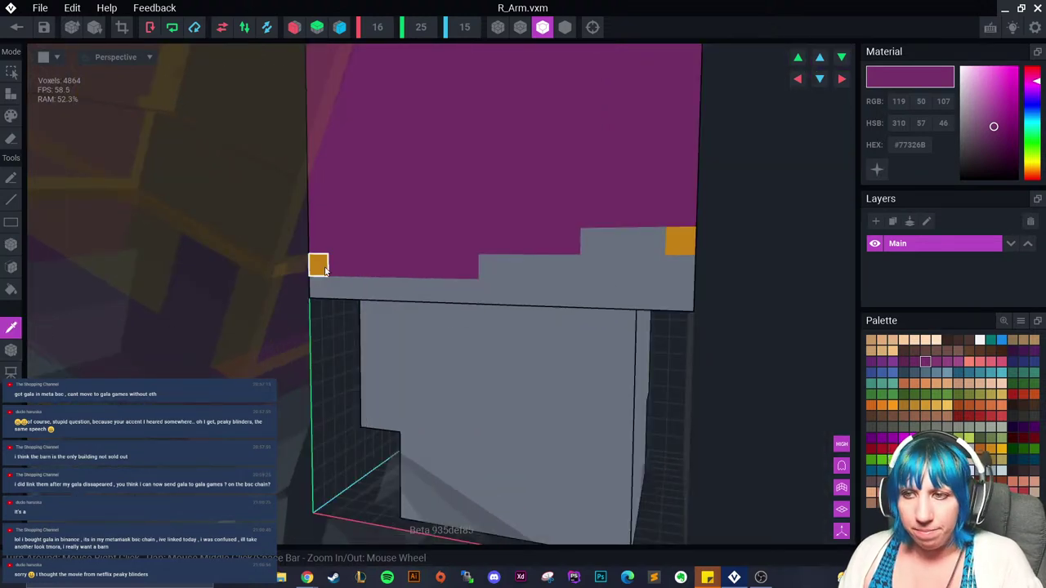
{"action": "left_click", "coordinate": [318, 265]}
{"action": "left_click_drag", "start_coordinate": [338, 286], "coordinate": [469, 285]}
{"action": "mouse_move", "coordinate": [490, 267]}
{"action": "left_mouse_down"}
{"action": "mouse_move", "coordinate": [545, 266]}
{"action": "mouse_move", "coordinate": [593, 240]}
{"action": "mouse_move", "coordinate": [677, 240]}
{"action": "left_mouse_up"}
{"action": "right_click_drag", "start_coordinate": [677, 240], "coordinate": [504, 333]}
Step: Fill the grey lower part of the right arm with light grey #96A4AE
{"action": "scroll", "coordinate": [504, 334], "scroll_direction": "down", "scroll_amount": 2}
{"action": "left_click", "coordinate": [993, 478]}
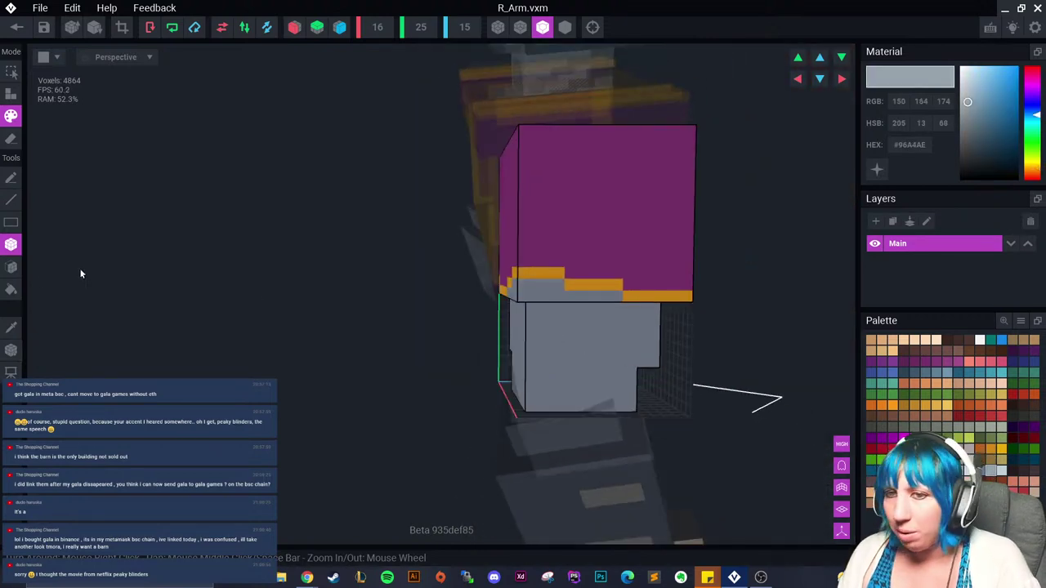
{"action": "left_click", "coordinate": [12, 289]}
{"action": "left_click", "coordinate": [538, 353]}
{"action": "right_click_drag", "start_coordinate": [537, 353], "coordinate": [539, 354]}
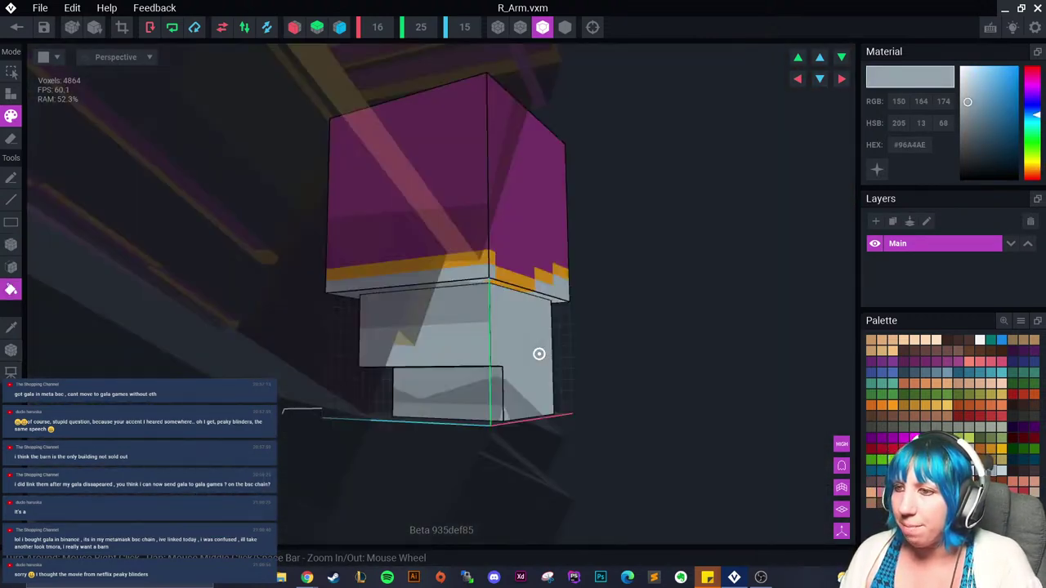
Step: Close the right arm model with its changes saved and open the L_Arm model for editing
{"action": "left_click", "coordinate": [18, 28]}
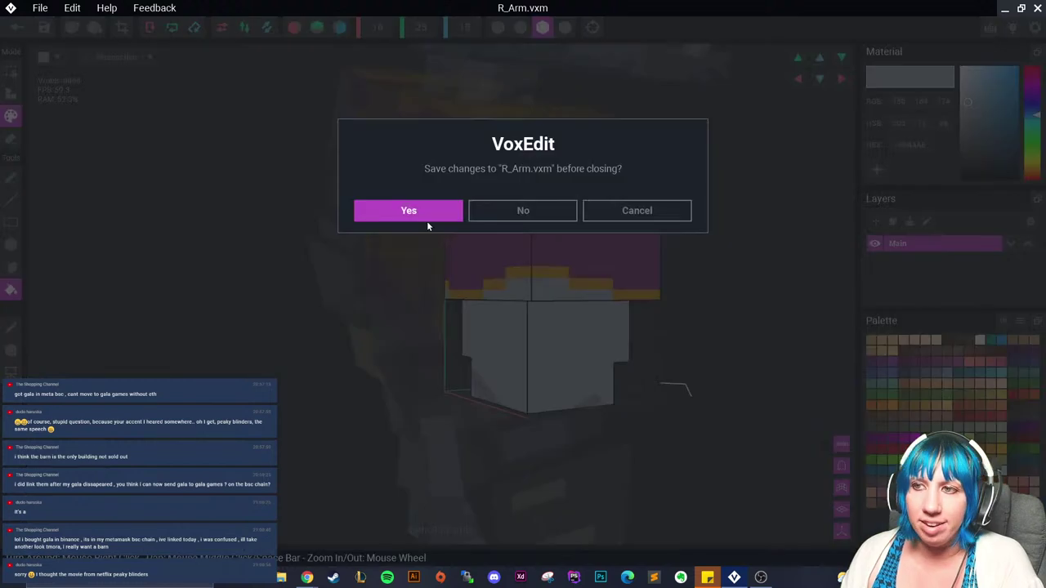
{"action": "left_click", "coordinate": [424, 213]}
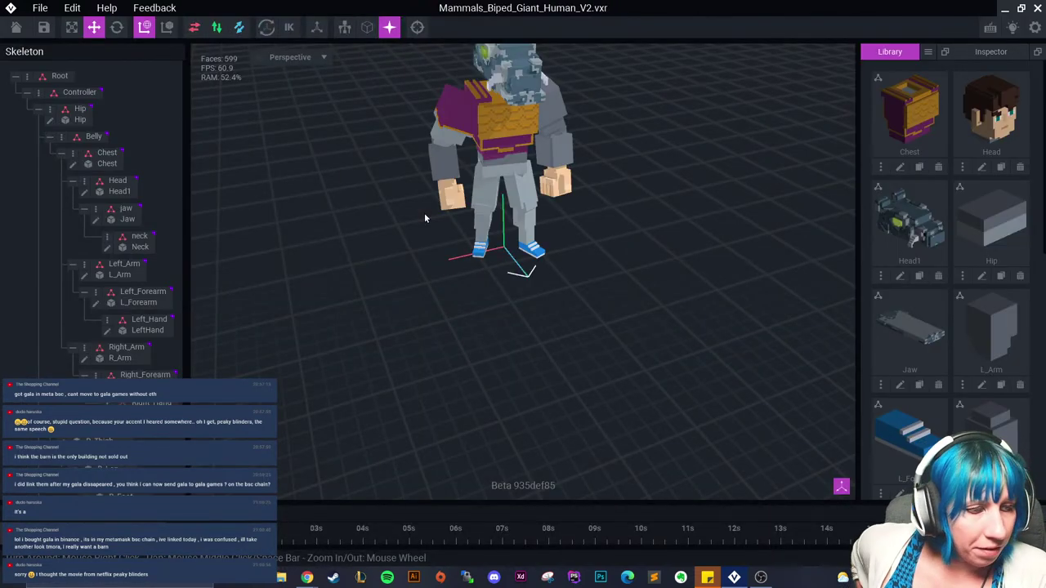
{"action": "scroll", "coordinate": [441, 206], "scroll_direction": "up", "scroll_amount": 3}
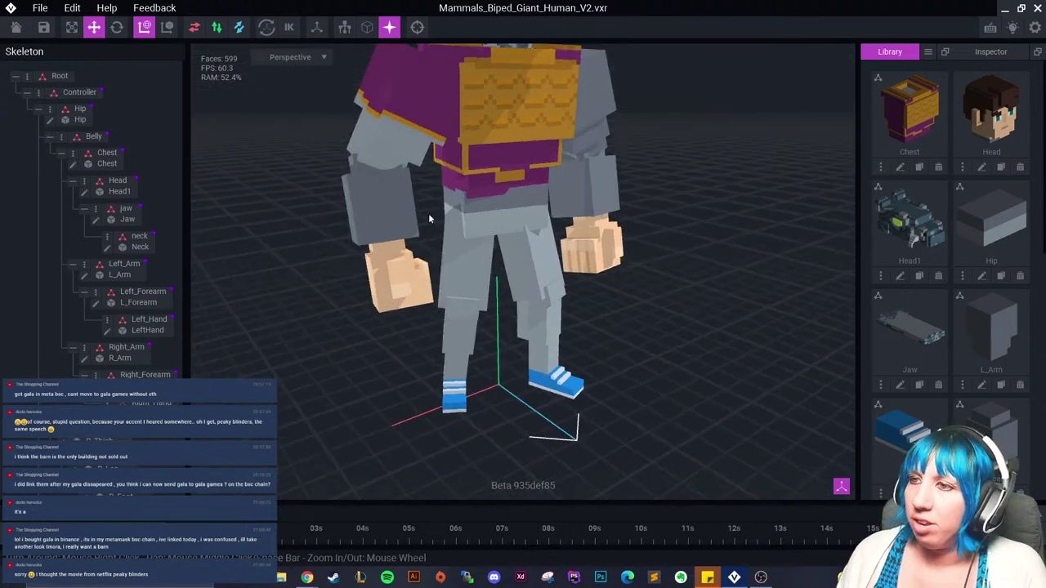
{"action": "left_click", "coordinate": [376, 187]}
{"action": "right_click_drag", "start_coordinate": [376, 187], "coordinate": [436, 236]}
{"action": "scroll", "coordinate": [363, 178], "scroll_direction": "up", "scroll_amount": 2}
{"action": "left_click", "coordinate": [98, 274]}
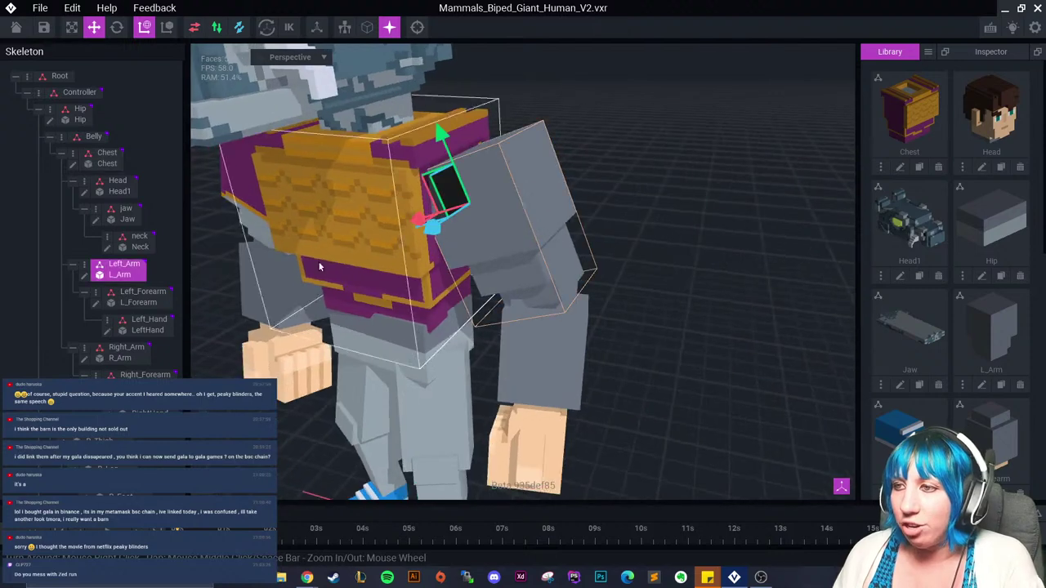
{"action": "left_click", "coordinate": [85, 278]}
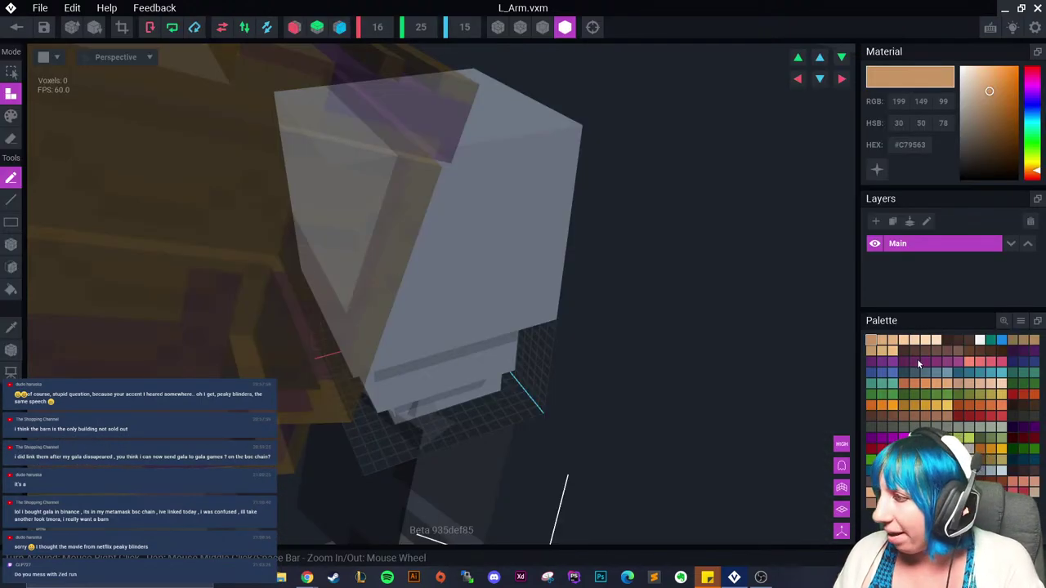
Step: Paint the upper part of the left arm in purple #77326B with the box shape
{"action": "left_click", "coordinate": [924, 363]}
{"action": "left_click", "coordinate": [10, 115]}
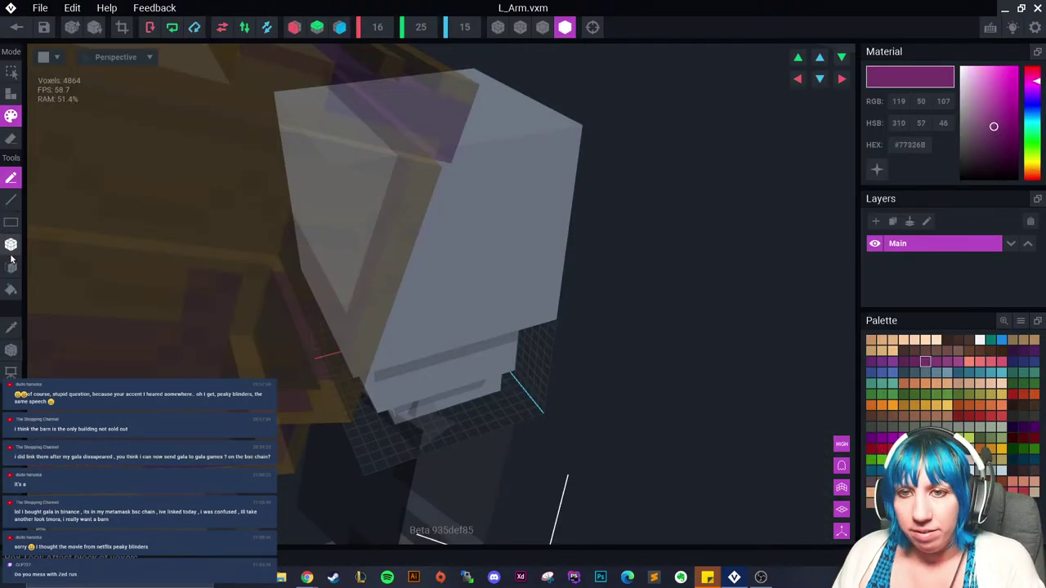
{"action": "left_click", "coordinate": [11, 243]}
{"action": "right_click_drag", "start_coordinate": [302, 222], "coordinate": [313, 136]}
{"action": "mouse_move", "coordinate": [303, 96]}
{"action": "left_mouse_down"}
{"action": "mouse_move", "coordinate": [494, 358]}
{"action": "mouse_move", "coordinate": [509, 375]}
{"action": "mouse_move", "coordinate": [516, 365]}
{"action": "left_mouse_up"}
{"action": "right_click_drag", "start_coordinate": [515, 364], "coordinate": [499, 346]}
{"action": "middle_click_drag", "start_coordinate": [498, 346], "coordinate": [570, 311]}
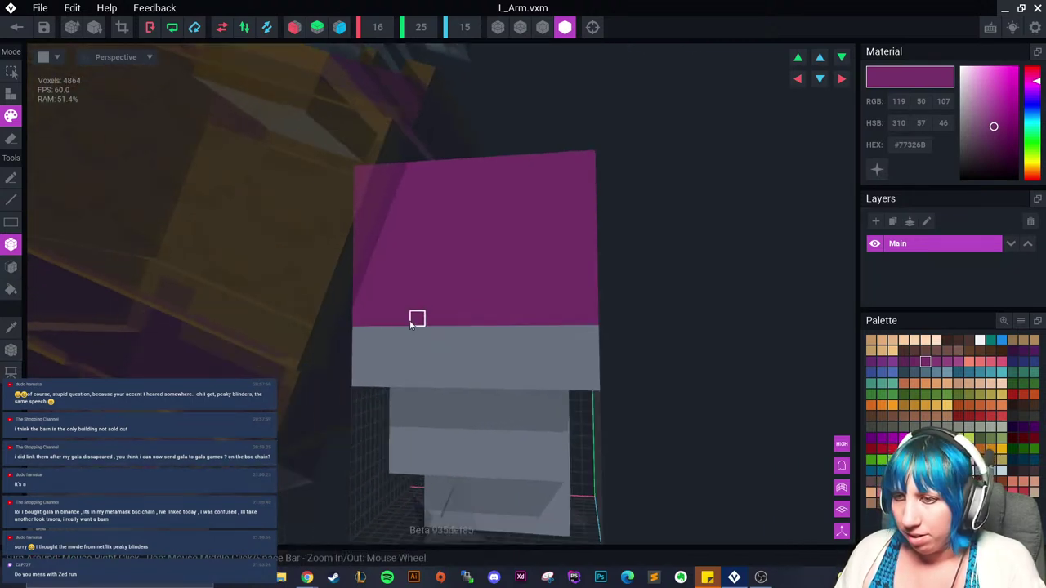
Step: Extend the purple #77326B down the left arm's first side faces with a stepped lower edge
{"action": "mouse_move", "coordinate": [359, 333]}
{"action": "left_mouse_down"}
{"action": "mouse_move", "coordinate": [389, 351]}
{"action": "mouse_move", "coordinate": [390, 364]}
{"action": "mouse_move", "coordinate": [403, 339]}
{"action": "mouse_move", "coordinate": [492, 349]}
{"action": "mouse_move", "coordinate": [506, 337]}
{"action": "mouse_move", "coordinate": [574, 338]}
{"action": "mouse_move", "coordinate": [593, 368]}
{"action": "left_mouse_up"}
{"action": "right_click_drag", "start_coordinate": [593, 369], "coordinate": [616, 337]}
{"action": "mouse_move", "coordinate": [616, 337]}
{"action": "left_mouse_down"}
{"action": "mouse_move", "coordinate": [623, 367]}
{"action": "mouse_move", "coordinate": [666, 348]}
{"action": "mouse_move", "coordinate": [747, 353]}
{"action": "left_mouse_up"}
{"action": "right_click_drag", "start_coordinate": [747, 353], "coordinate": [577, 350]}
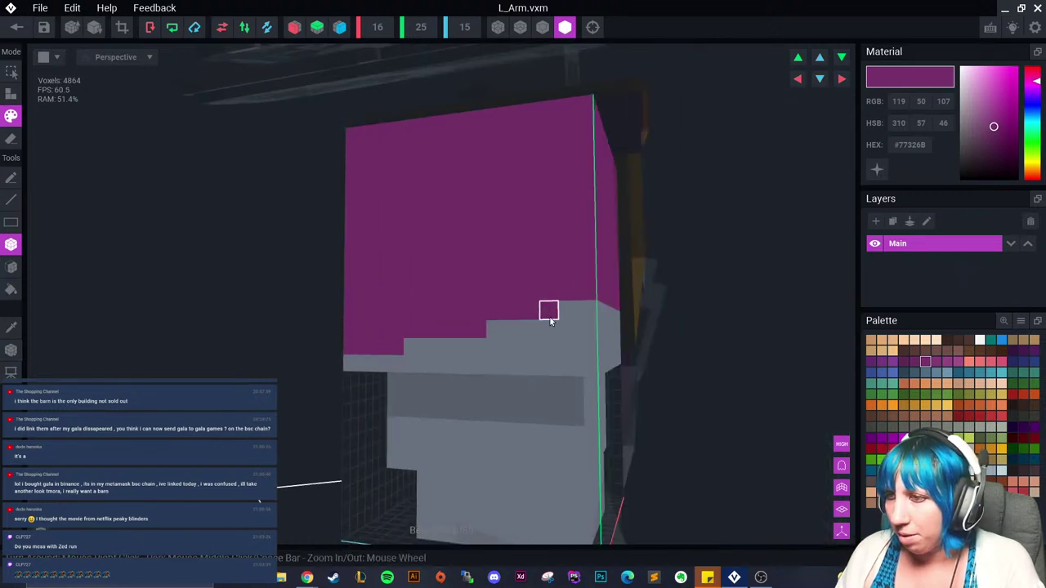
{"action": "left_click_drag", "start_coordinate": [547, 311], "coordinate": [578, 347]}
{"action": "right_click_drag", "start_coordinate": [583, 347], "coordinate": [531, 343]}
{"action": "mouse_move", "coordinate": [607, 330]}
{"action": "left_mouse_down"}
{"action": "mouse_move", "coordinate": [649, 354]}
{"action": "mouse_move", "coordinate": [694, 354]}
{"action": "left_mouse_up"}
{"action": "right_click_drag", "start_coordinate": [694, 354], "coordinate": [637, 352]}
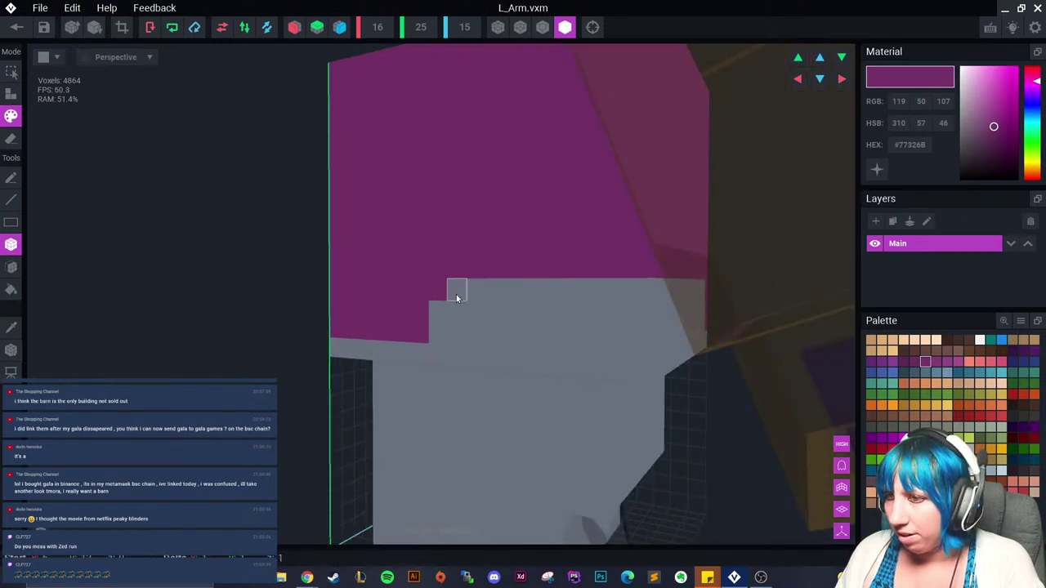
Step: Continue the purple's stepped lower edge around the left arm's remaining side faces up to the chest side
{"action": "left_click_drag", "start_coordinate": [456, 294], "coordinate": [579, 310]}
{"action": "right_click_drag", "start_coordinate": [579, 311], "coordinate": [621, 321]}
{"action": "mouse_move", "coordinate": [621, 317]}
{"action": "left_mouse_down"}
{"action": "mouse_move", "coordinate": [717, 353]}
{"action": "mouse_move", "coordinate": [725, 306]}
{"action": "left_mouse_up"}
{"action": "right_click_drag", "start_coordinate": [725, 306], "coordinate": [595, 315]}
{"action": "left_click_drag", "start_coordinate": [595, 315], "coordinate": [586, 344]}
{"action": "mouse_move", "coordinate": [586, 344]}
{"action": "right_mouse_down"}
{"action": "mouse_move", "coordinate": [588, 354]}
{"action": "mouse_move", "coordinate": [707, 304]}
{"action": "right_mouse_up"}
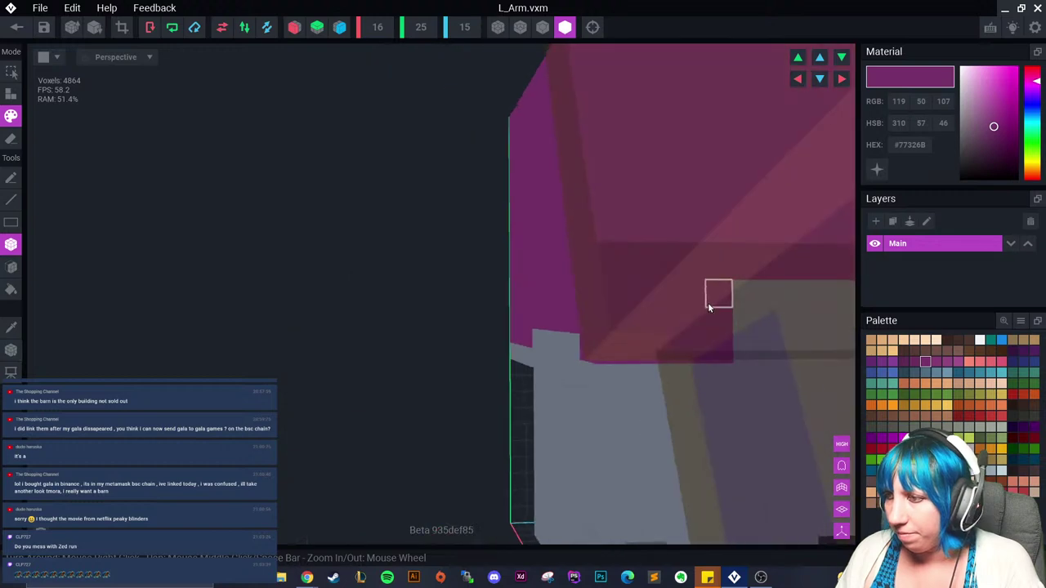
{"action": "middle_click_drag", "start_coordinate": [708, 304], "coordinate": [514, 327]}
Step: Paint a stepped orange #CE8716 trim below the purple on the first side face of the left arm
{"action": "mouse_move", "coordinate": [331, 292]}
{"action": "left_mouse_down"}
{"action": "mouse_move", "coordinate": [559, 350]}
{"action": "mouse_move", "coordinate": [196, 370]}
{"action": "left_mouse_up"}
{"action": "left_click", "coordinate": [991, 449]}
{"action": "mouse_move", "coordinate": [196, 370]}
{"action": "right_mouse_down"}
{"action": "mouse_move", "coordinate": [388, 353]}
{"action": "mouse_move", "coordinate": [308, 333]}
{"action": "right_mouse_up"}
{"action": "left_click_drag", "start_coordinate": [249, 335], "coordinate": [380, 339]}
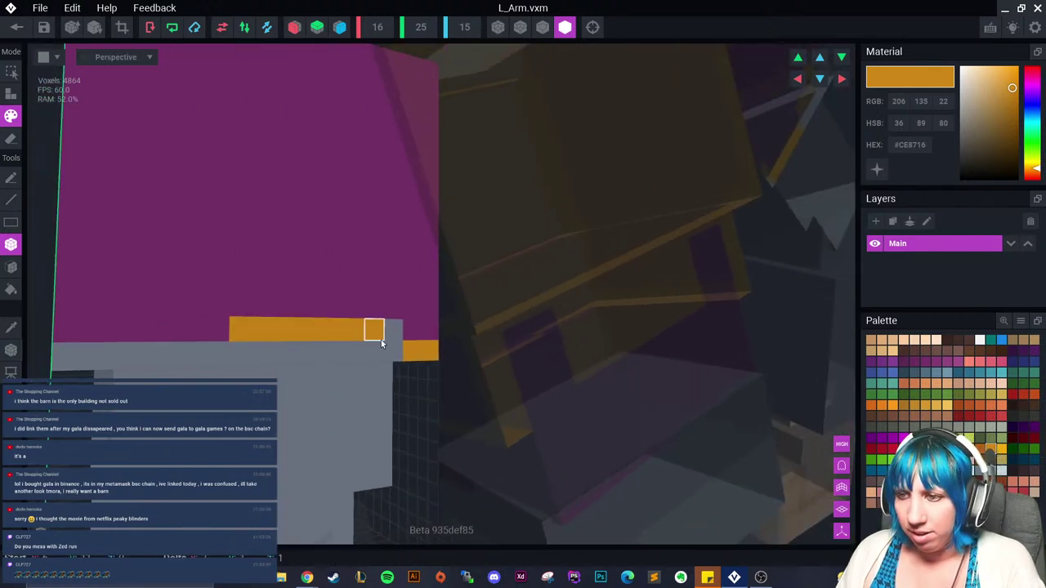
{"action": "right_click_drag", "start_coordinate": [381, 339], "coordinate": [373, 341]}
{"action": "left_click_drag", "start_coordinate": [437, 345], "coordinate": [303, 352]}
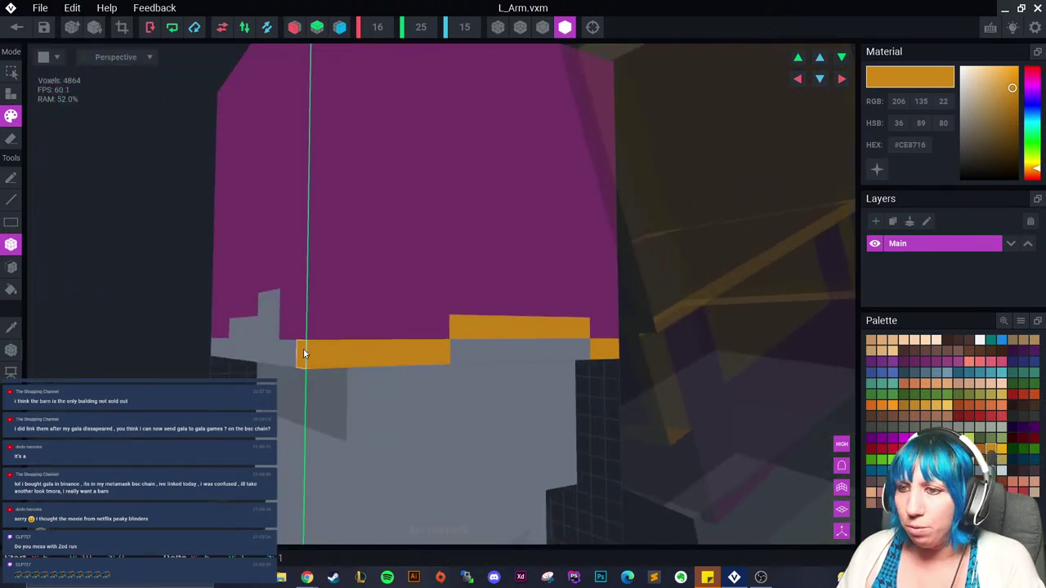
{"action": "right_click_drag", "start_coordinate": [303, 352], "coordinate": [309, 356]}
Step: Continue the orange #CE8716 stepped trim around the left arm's other side faces
{"action": "right_click_drag", "start_coordinate": [241, 363], "coordinate": [254, 353]}
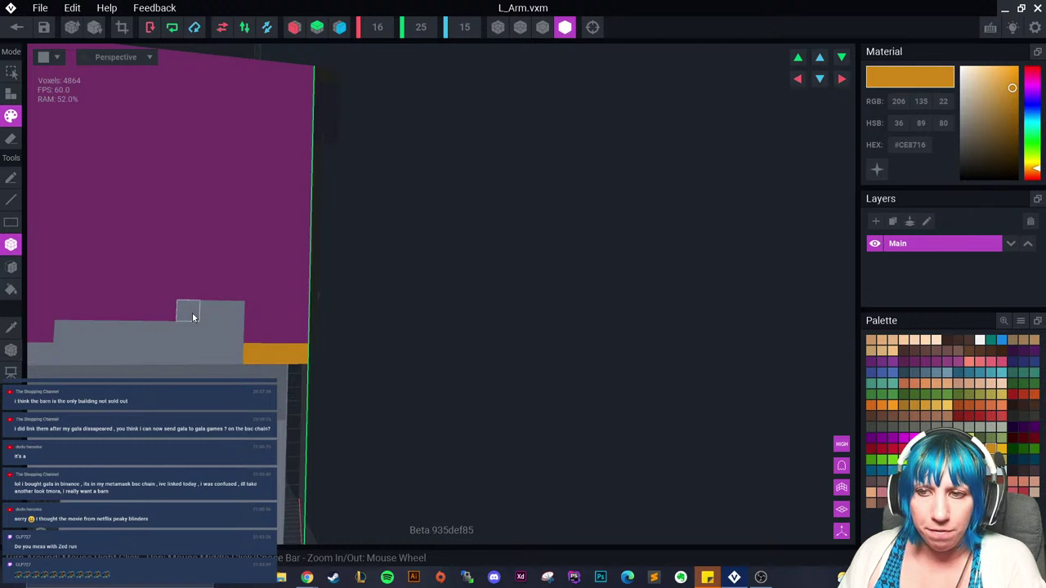
{"action": "left_click_drag", "start_coordinate": [193, 317], "coordinate": [235, 315]}
{"action": "left_click", "coordinate": [239, 330]}
{"action": "middle_click_drag", "start_coordinate": [205, 330], "coordinate": [328, 331]}
{"action": "left_click_drag", "start_coordinate": [328, 331], "coordinate": [141, 357]}
{"action": "scroll", "coordinate": [141, 357], "scroll_direction": "down", "scroll_amount": 4}
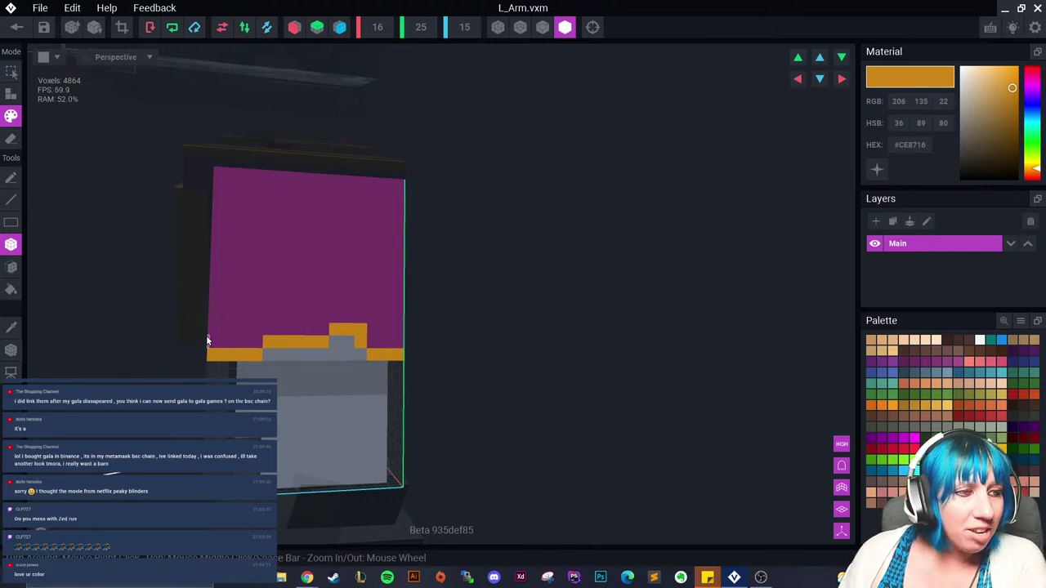
{"action": "right_click_drag", "start_coordinate": [205, 341], "coordinate": [296, 352]}
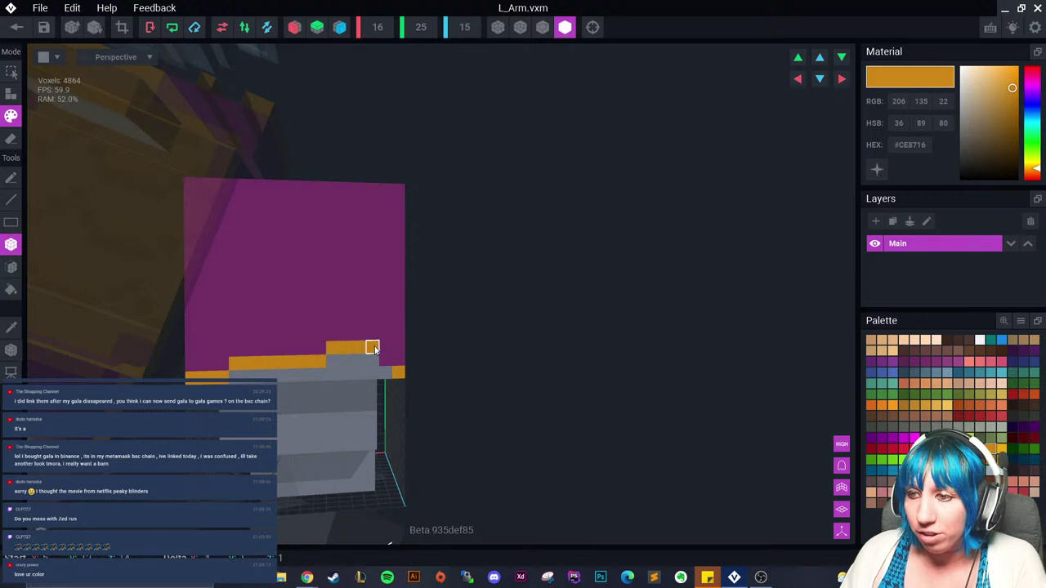
{"action": "right_click_drag", "start_coordinate": [363, 378], "coordinate": [572, 380]}
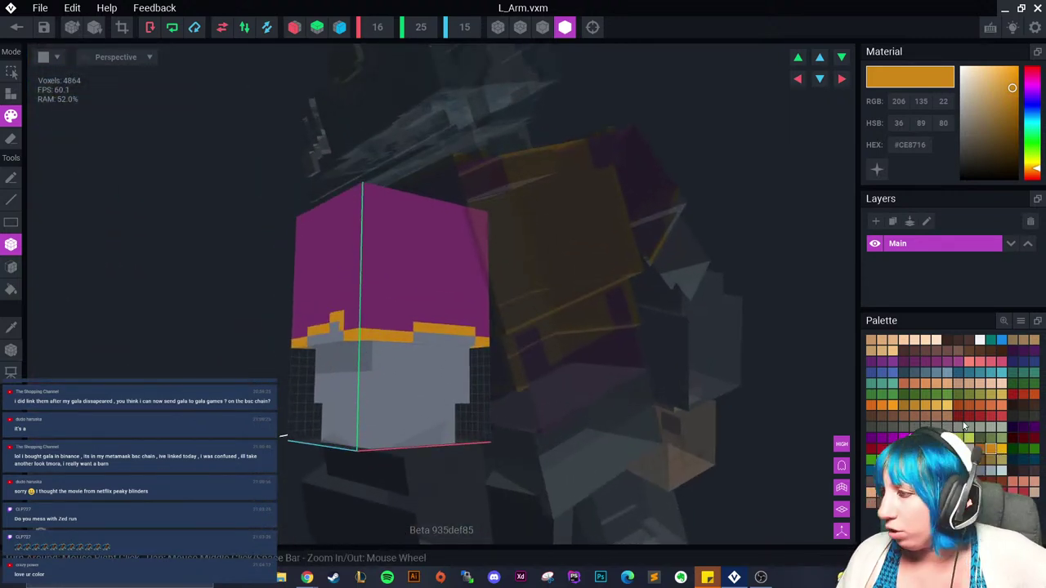
Step: Fill the grey lower part of the left arm with light grey #96A4AE
{"action": "left_click", "coordinate": [999, 473]}
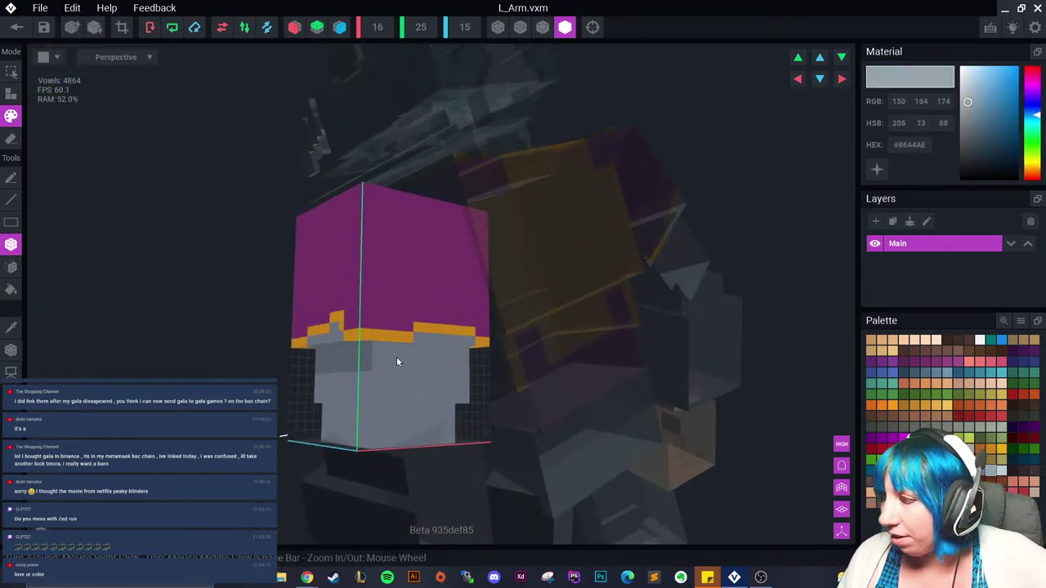
{"action": "left_click", "coordinate": [12, 291]}
{"action": "mouse_move", "coordinate": [363, 394]}
{"action": "right_mouse_down"}
{"action": "mouse_move", "coordinate": [352, 367]}
{"action": "mouse_move", "coordinate": [399, 376]}
{"action": "mouse_move", "coordinate": [369, 395]}
{"action": "right_mouse_up"}
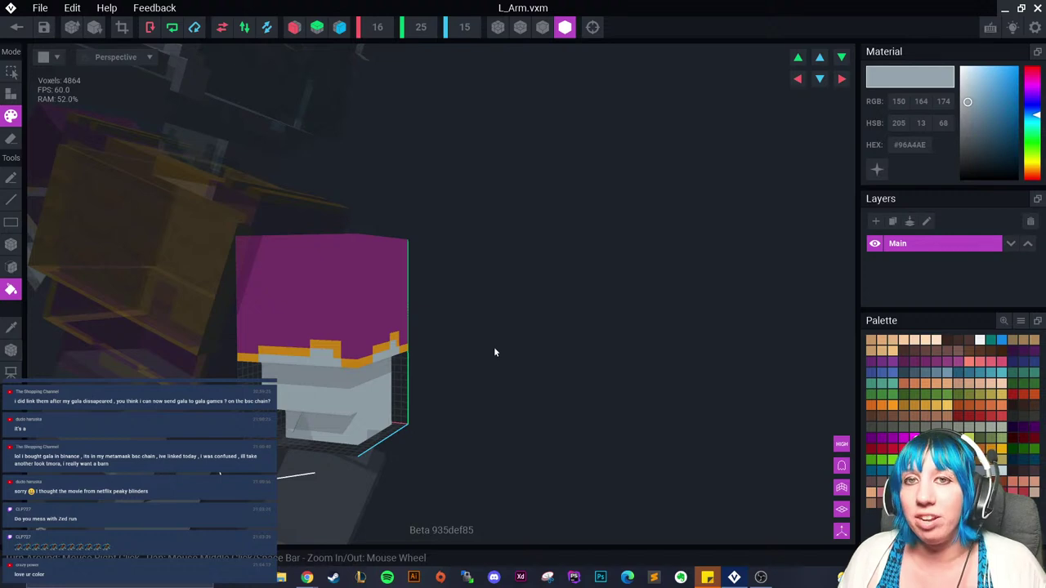
{"action": "right_click_drag", "start_coordinate": [495, 352], "coordinate": [406, 367]}
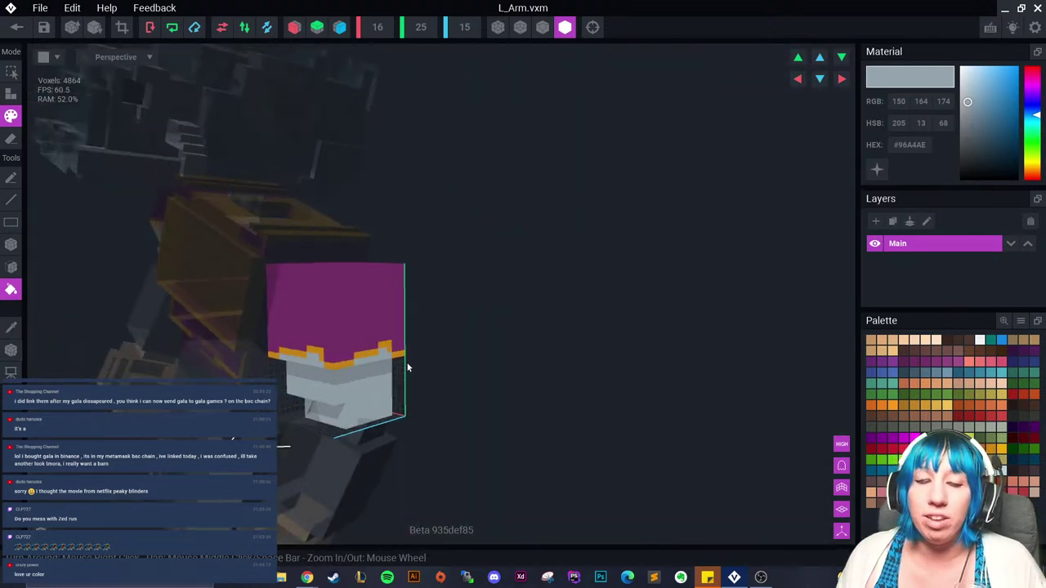
Step: Close the left arm model with its changes saved and open the L_Forearm model for editing
{"action": "left_click", "coordinate": [17, 27]}
{"action": "left_click", "coordinate": [449, 210]}
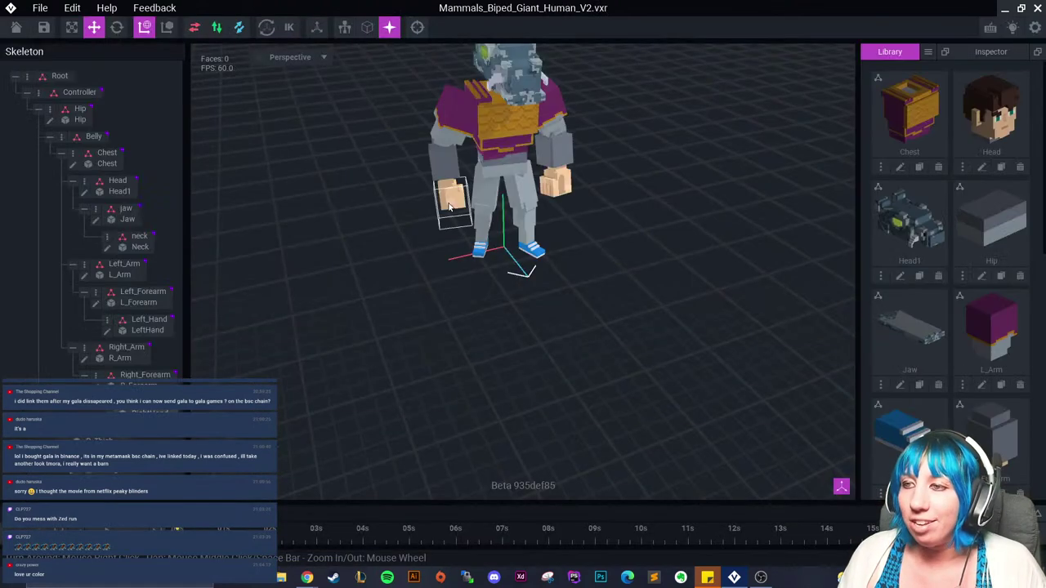
{"action": "scroll", "coordinate": [448, 207], "scroll_direction": "up", "scroll_amount": 3}
{"action": "middle_click_drag", "start_coordinate": [448, 206], "coordinate": [432, 282]}
{"action": "right_click_drag", "start_coordinate": [432, 283], "coordinate": [432, 282]}
{"action": "left_click", "coordinate": [548, 243]}
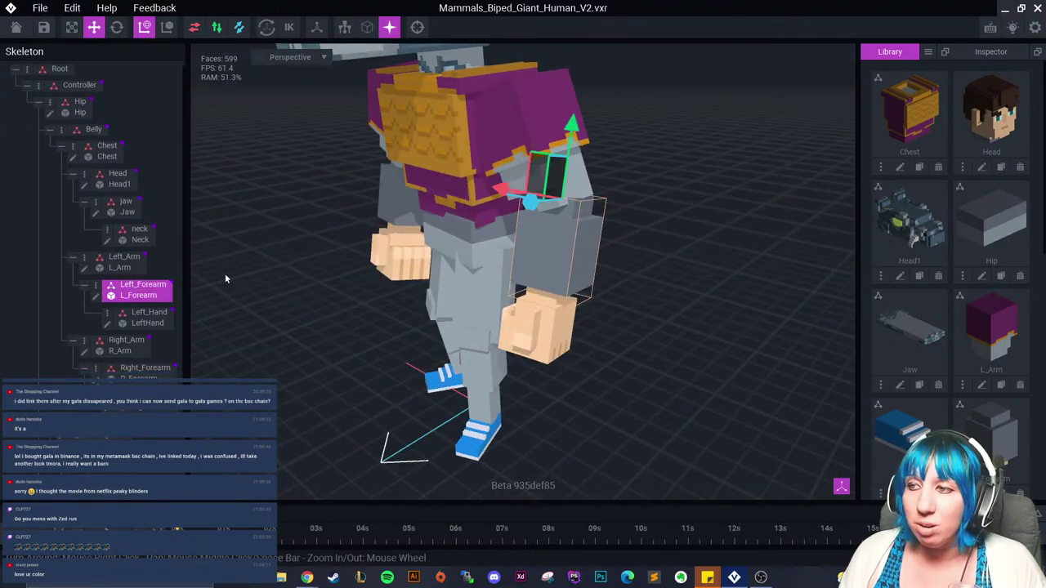
{"action": "left_click", "coordinate": [95, 296]}
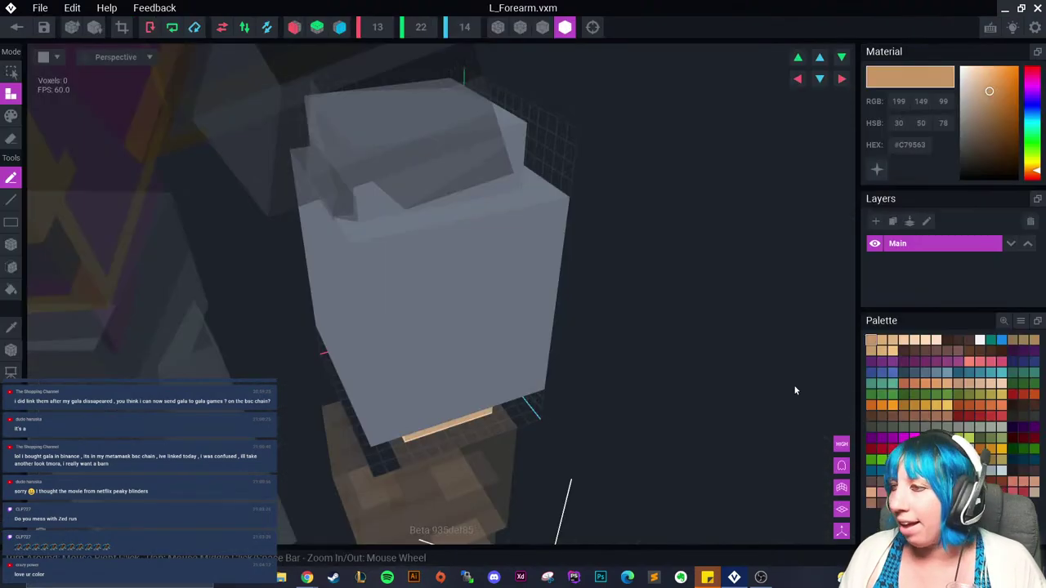
Step: Fill the left forearm with light grey #96A4AE and close its model with the changes saved
{"action": "left_click", "coordinate": [990, 474]}
{"action": "left_click", "coordinate": [10, 116]}
{"action": "left_click", "coordinate": [11, 289]}
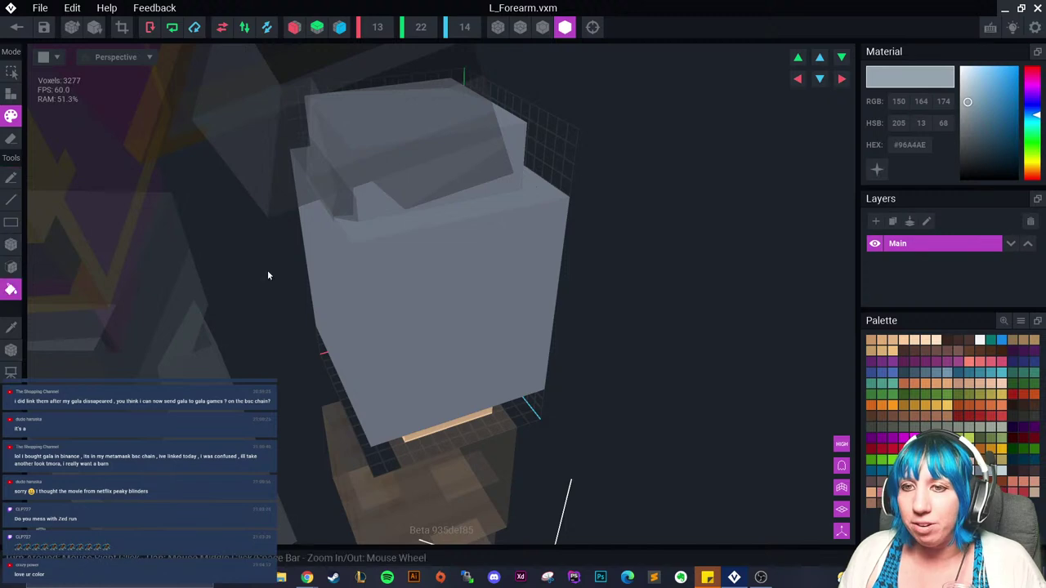
{"action": "left_click", "coordinate": [17, 27]}
{"action": "left_click", "coordinate": [391, 203]}
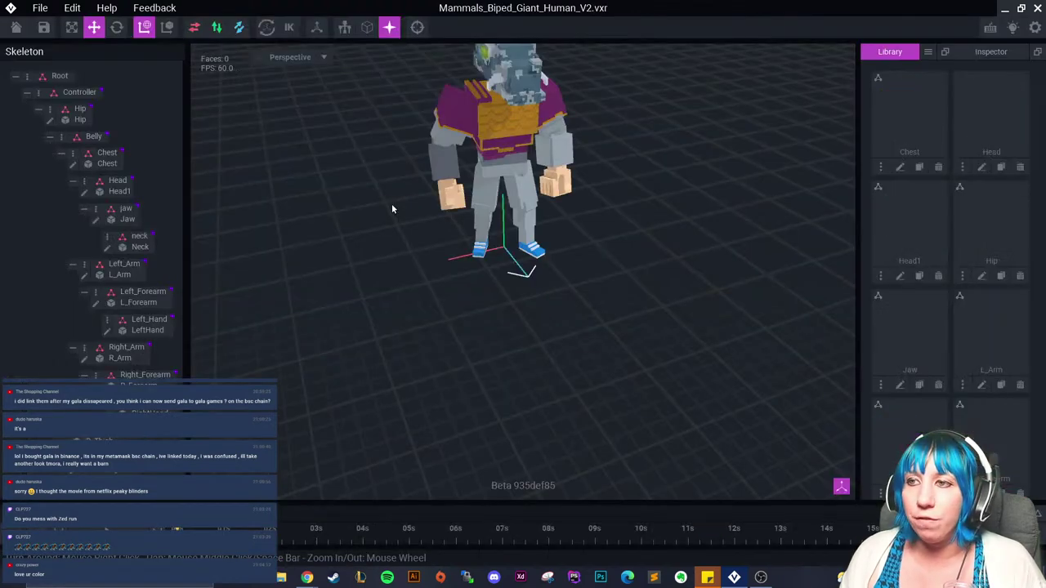
Step: Open the R_Forearm model, fill the right forearm with light grey #96A4AE, and close it with the changes saved
{"action": "left_click", "coordinate": [431, 156]}
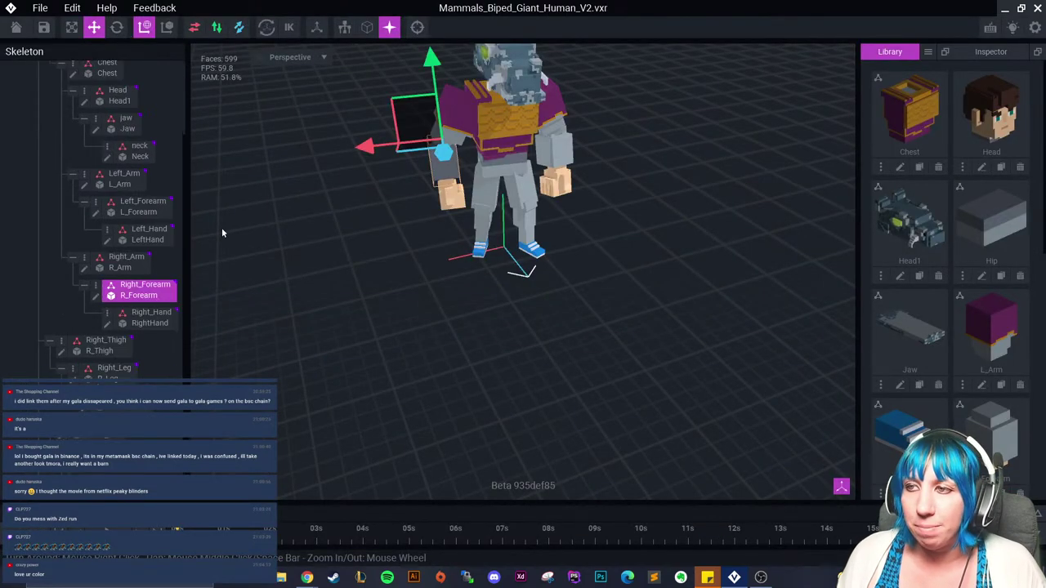
{"action": "left_click", "coordinate": [95, 295]}
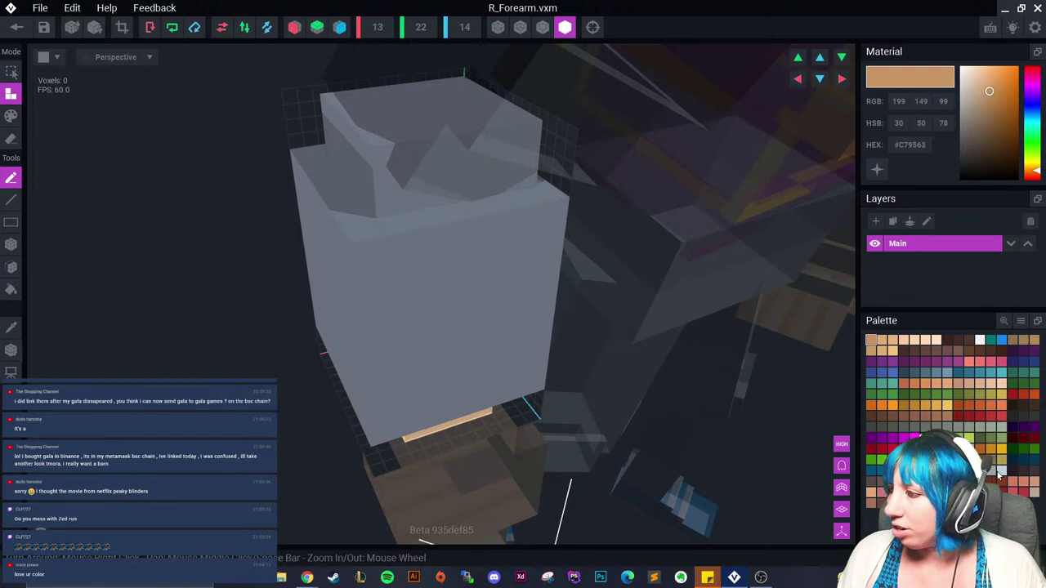
{"action": "left_click", "coordinate": [997, 473]}
{"action": "left_click", "coordinate": [10, 116]}
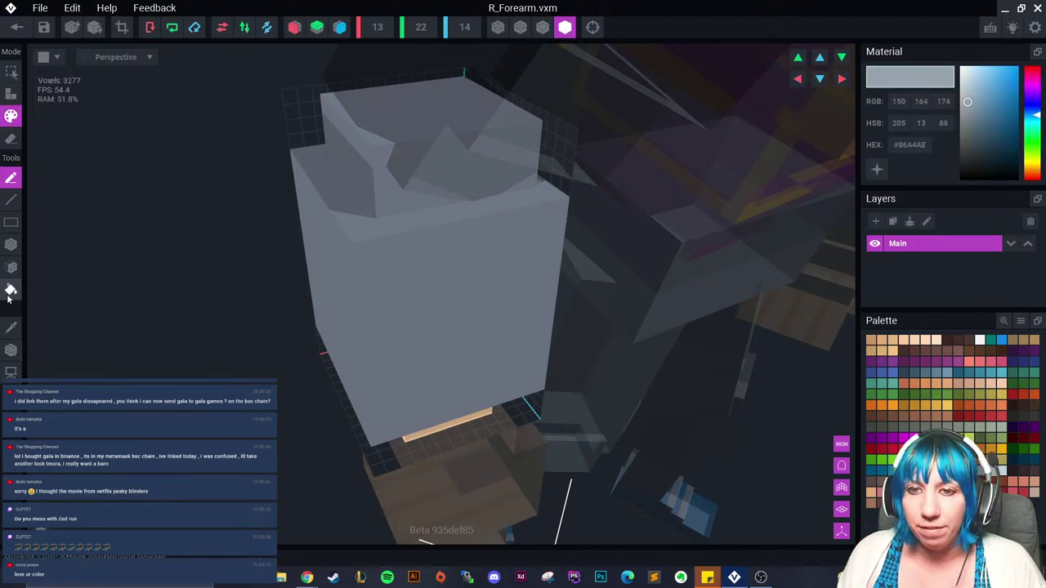
{"action": "left_click", "coordinate": [10, 292]}
{"action": "left_click", "coordinate": [343, 237]}
{"action": "left_click", "coordinate": [18, 30]}
{"action": "left_click", "coordinate": [402, 208]}
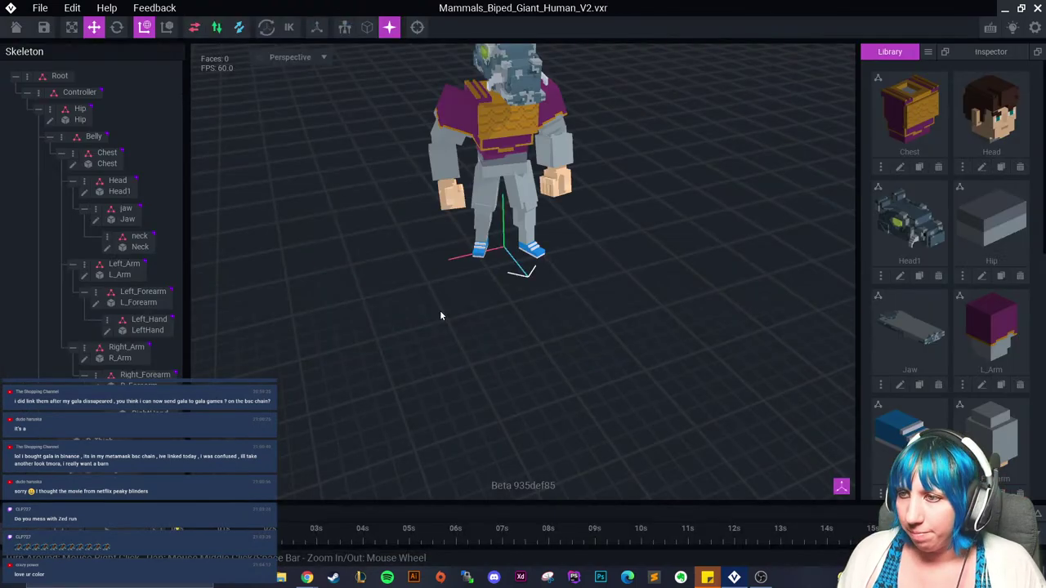
Step: Open the Hip model for editing
{"action": "scroll", "coordinate": [439, 310], "scroll_direction": "up", "scroll_amount": 3}
{"action": "left_click", "coordinate": [494, 140]}
{"action": "left_click", "coordinate": [51, 121]}
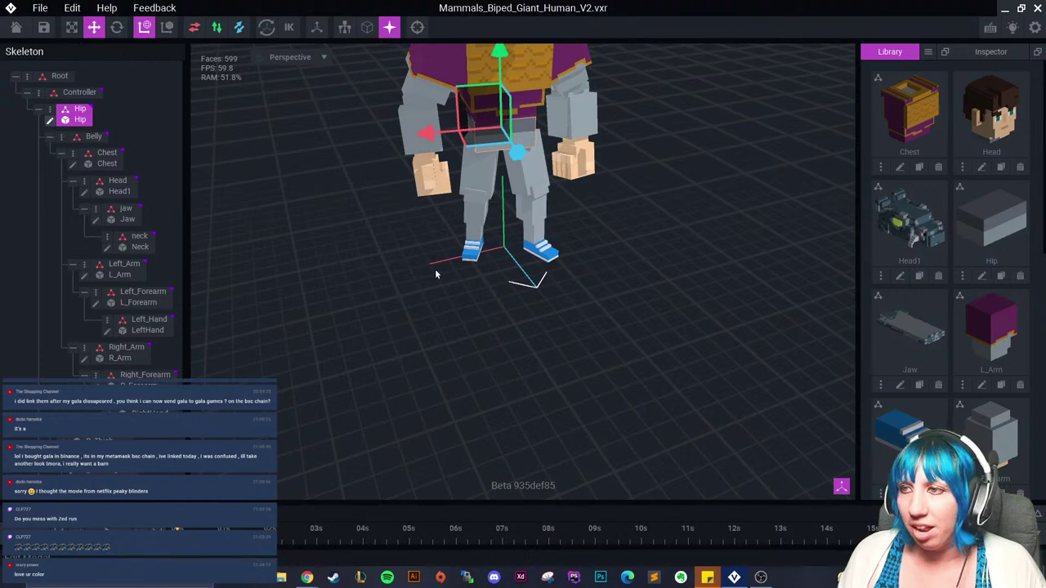
{"action": "left_click", "coordinate": [981, 275]}
Step: Fill both grey bands of the hip with purple #77326B and close its model with the changes saved
{"action": "left_click", "coordinate": [933, 360]}
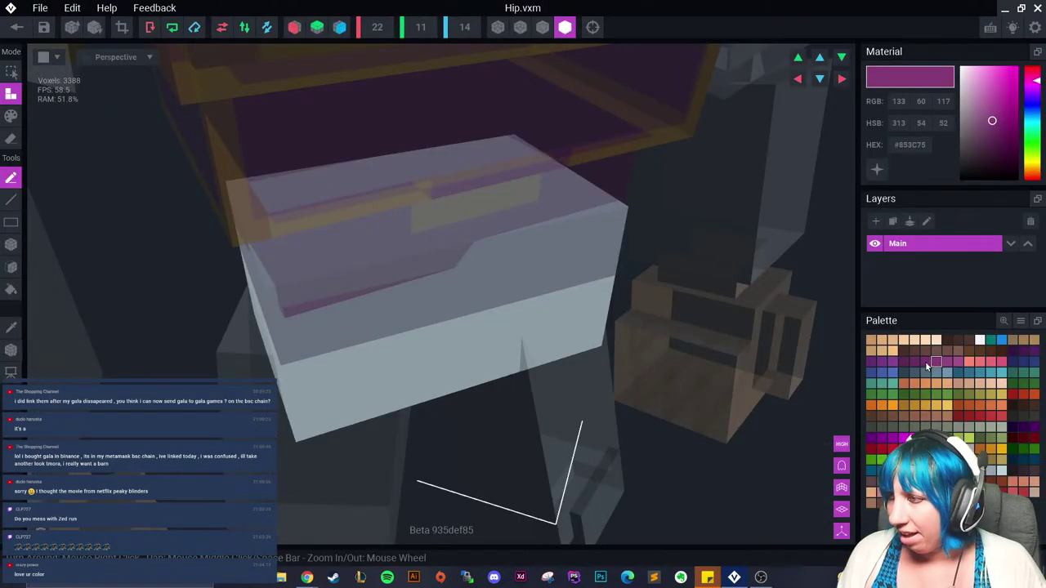
{"action": "left_click", "coordinate": [925, 362]}
{"action": "right_click_drag", "start_coordinate": [539, 319], "coordinate": [457, 285]}
{"action": "left_click", "coordinate": [11, 116]}
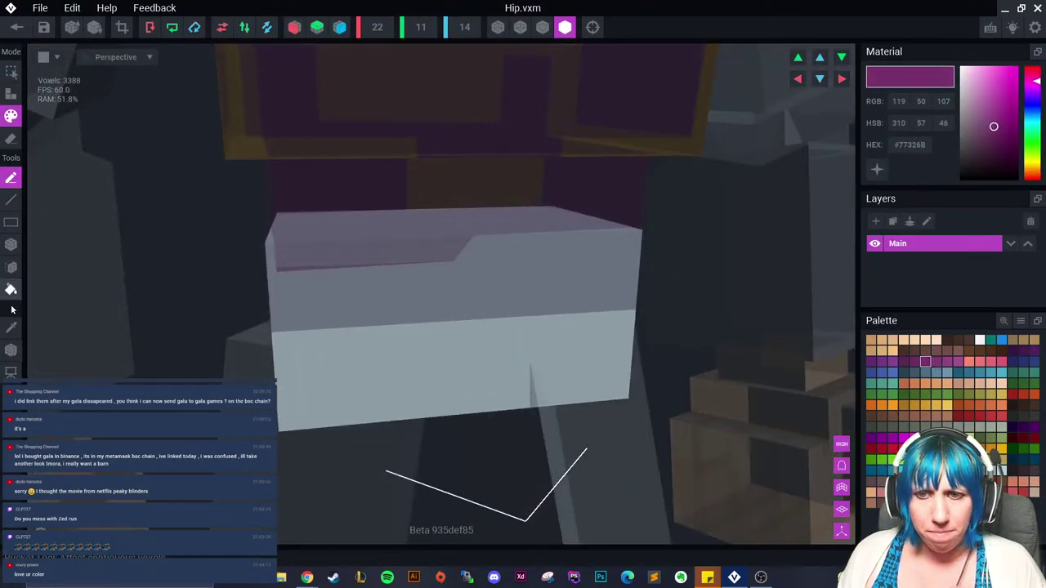
{"action": "left_click", "coordinate": [434, 354]}
{"action": "left_click", "coordinate": [358, 281]}
{"action": "right_click_drag", "start_coordinate": [278, 287], "coordinate": [235, 304]}
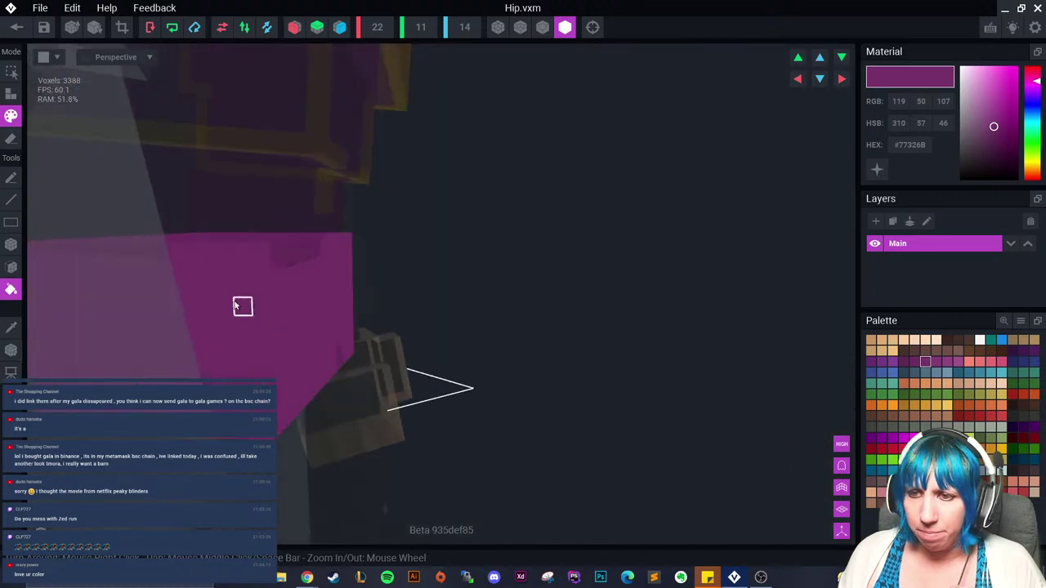
{"action": "left_click", "coordinate": [16, 26]}
{"action": "left_click", "coordinate": [387, 208]}
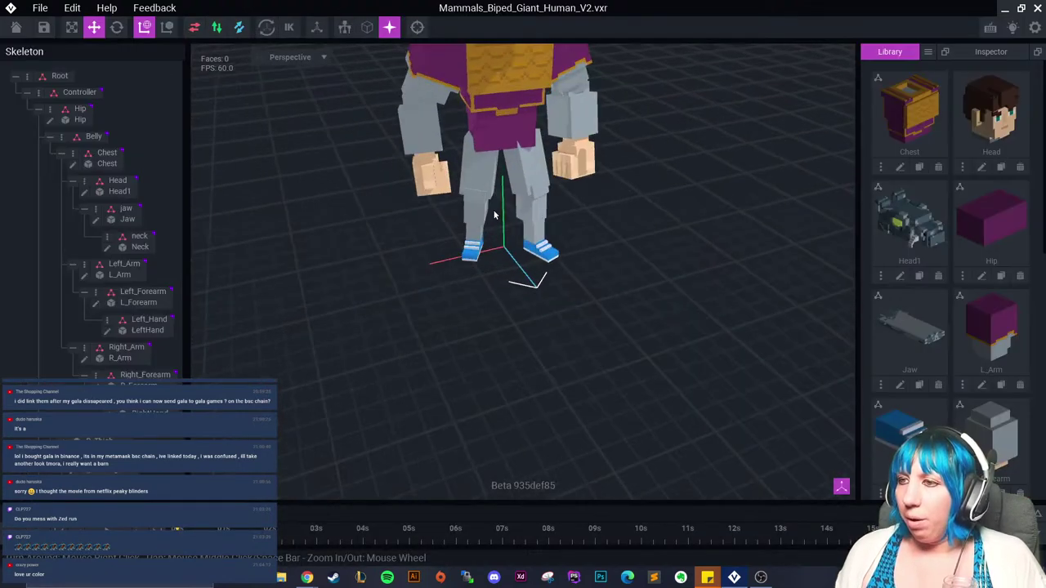
Step: Examine the recoloured character from the front and side
{"action": "scroll", "coordinate": [493, 215], "scroll_direction": "up", "scroll_amount": 3}
{"action": "right_click_drag", "start_coordinate": [493, 215], "coordinate": [482, 201]}
{"action": "middle_click_drag", "start_coordinate": [483, 201], "coordinate": [483, 232]}
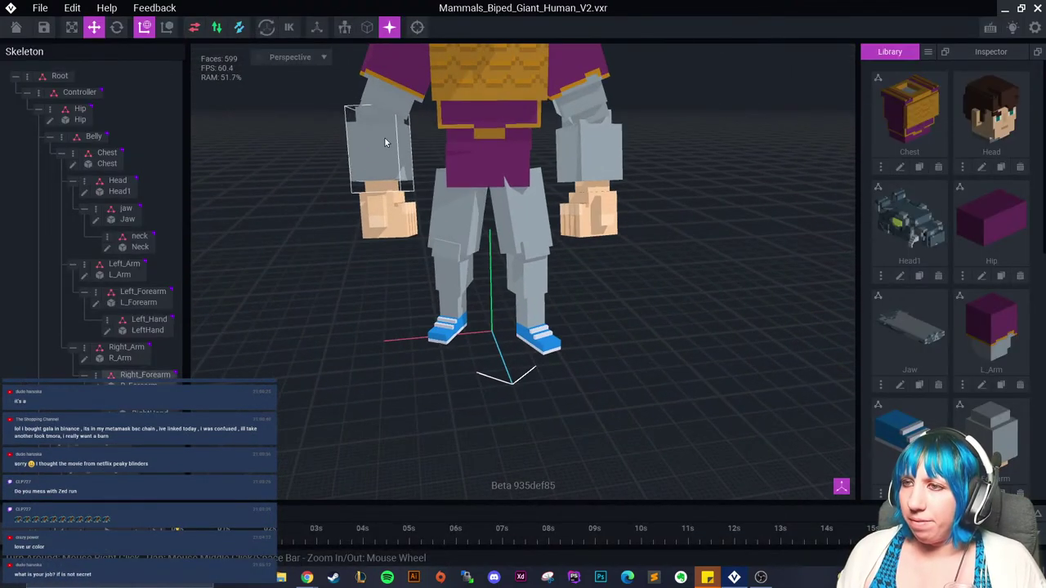
{"action": "right_click_drag", "start_coordinate": [384, 142], "coordinate": [395, 147]}
{"action": "middle_click_drag", "start_coordinate": [394, 147], "coordinate": [396, 196]}
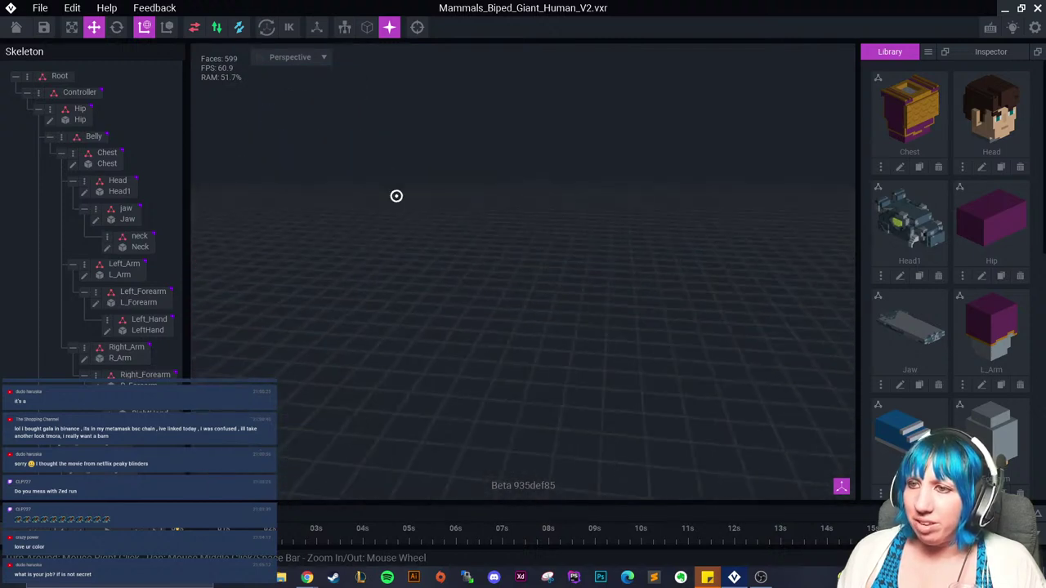
{"action": "right_click_drag", "start_coordinate": [396, 196], "coordinate": [384, 193]}
{"action": "right_click_drag", "start_coordinate": [644, 278], "coordinate": [493, 268]}
{"action": "right_click_drag", "start_coordinate": [365, 194], "coordinate": [384, 158]}
{"action": "scroll", "coordinate": [355, 231], "scroll_direction": "up", "scroll_amount": 5}
{"action": "scroll", "coordinate": [383, 158], "scroll_direction": "down", "scroll_amount": 3}
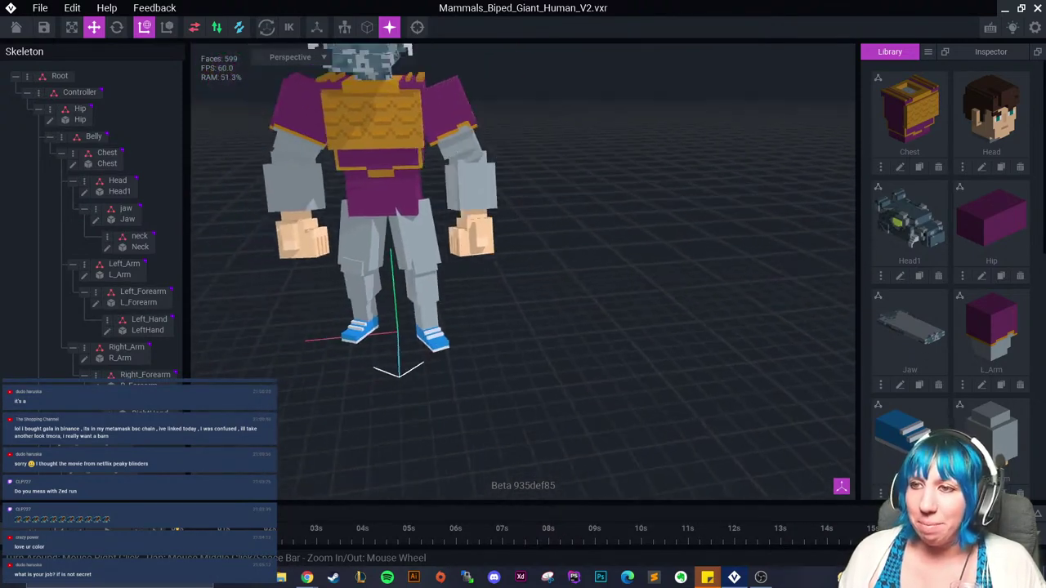
{"action": "middle_click_drag", "start_coordinate": [387, 168], "coordinate": [490, 257]}
{"action": "right_click_drag", "start_coordinate": [490, 256], "coordinate": [498, 245]}
Step: Open the Jaw model, sample its light grey #96A4AE for reference, and close it with saving
{"action": "left_click", "coordinate": [542, 155]}
{"action": "left_click", "coordinate": [123, 213]}
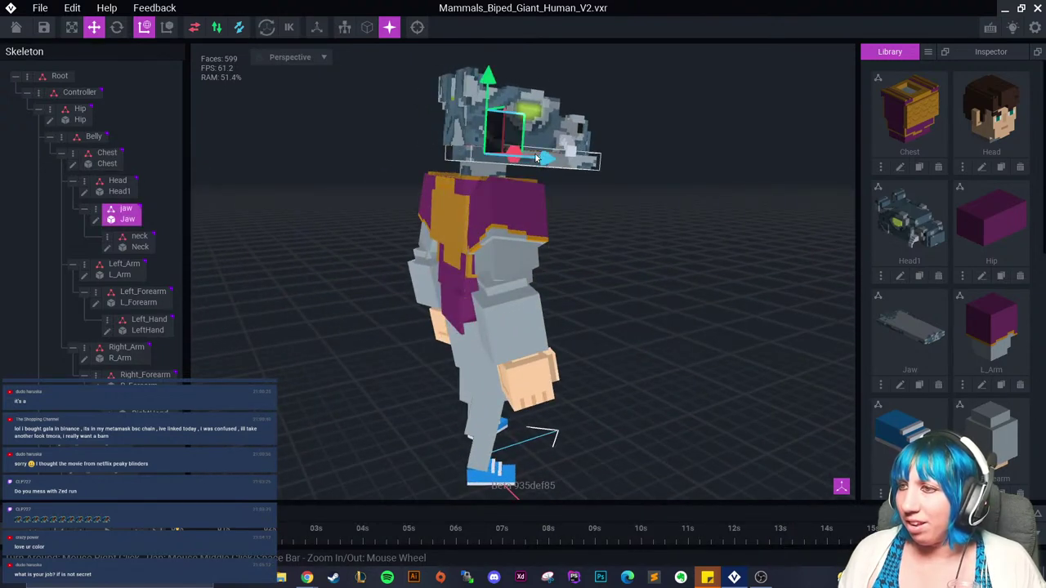
{"action": "left_click", "coordinate": [95, 221]}
{"action": "right_click_drag", "start_coordinate": [161, 309], "coordinate": [77, 285]}
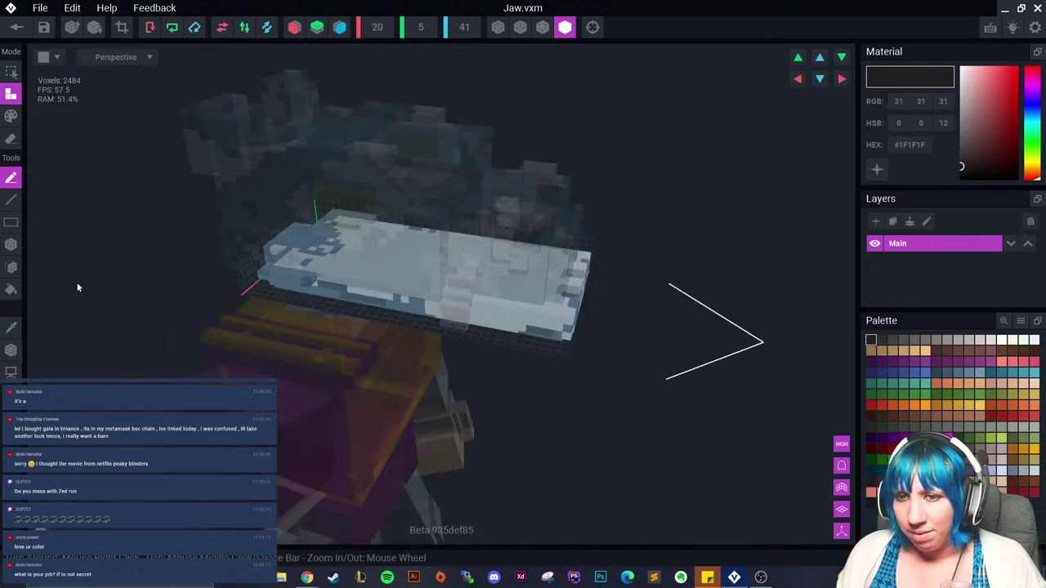
{"action": "left_click", "coordinate": [10, 328]}
{"action": "left_click", "coordinate": [511, 292]}
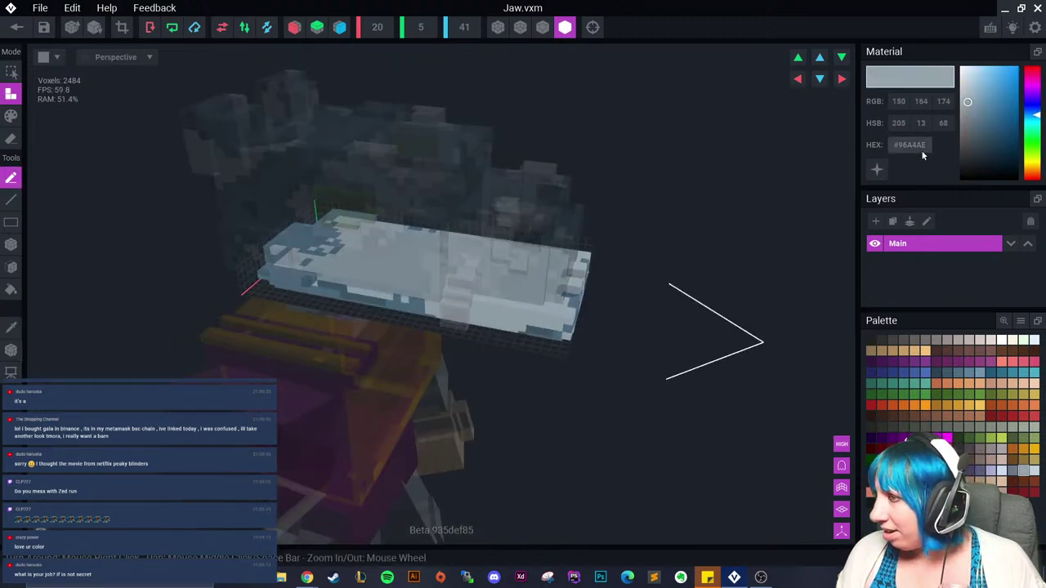
{"action": "left_click", "coordinate": [16, 27]}
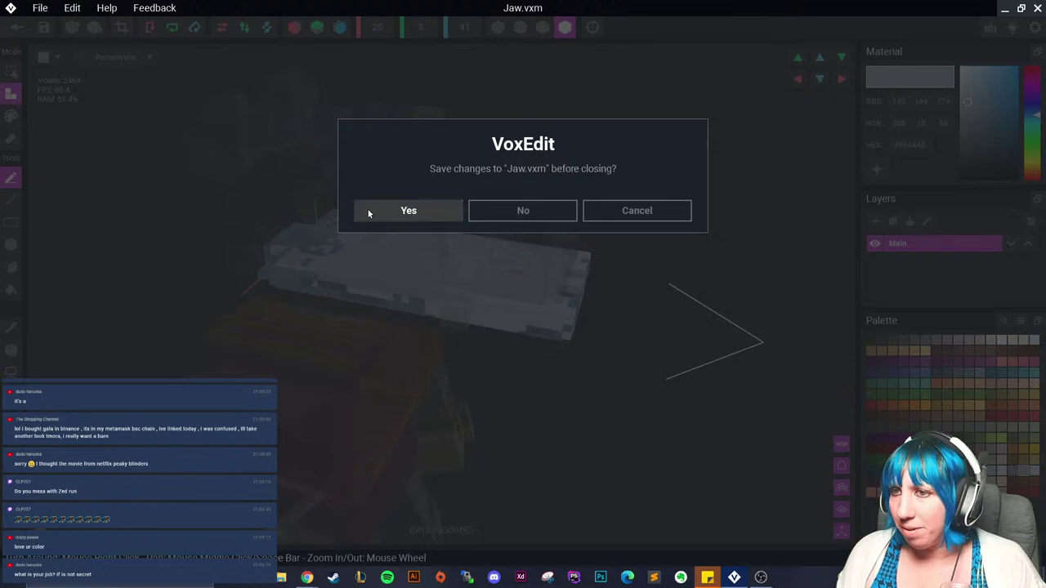
{"action": "left_click", "coordinate": [390, 209]}
Step: Open the R_Forearm model, examine the right forearm's faces, and close it with saving
{"action": "left_click", "coordinate": [452, 163]}
{"action": "left_click", "coordinate": [97, 299]}
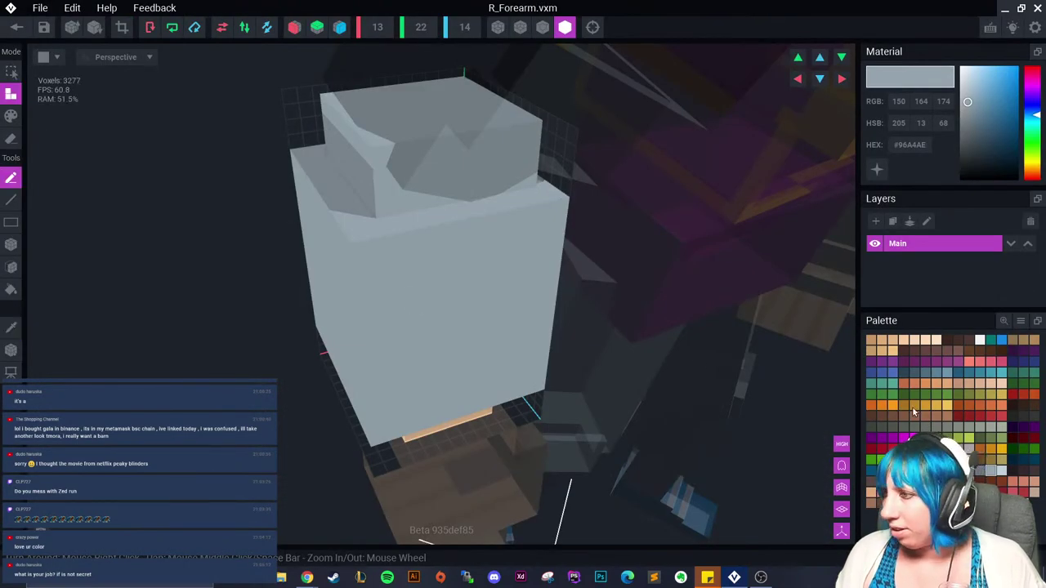
{"action": "right_click_drag", "start_coordinate": [604, 217], "coordinate": [360, 253]}
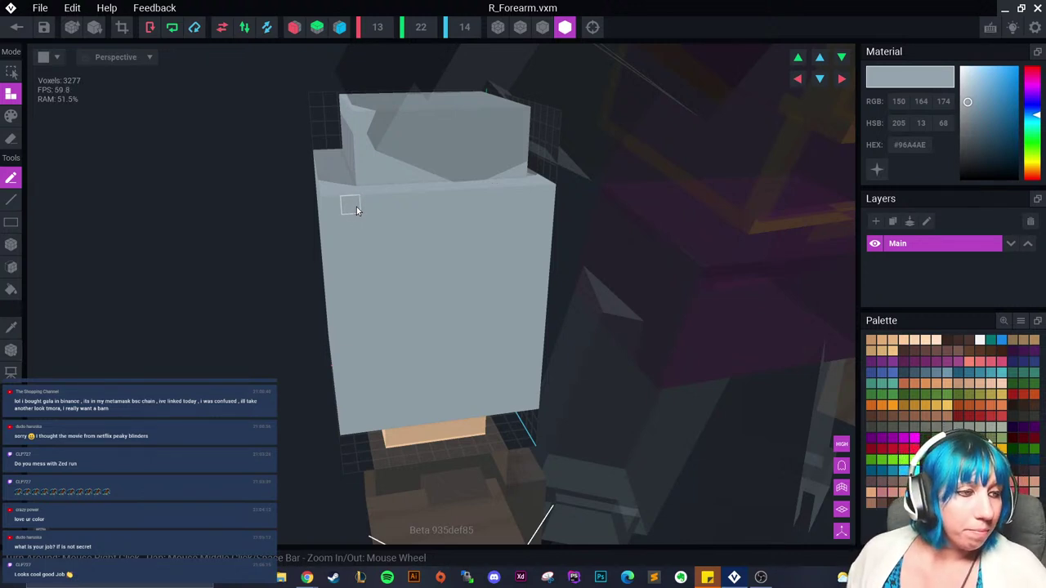
{"action": "right_click_drag", "start_coordinate": [401, 238], "coordinate": [447, 235]}
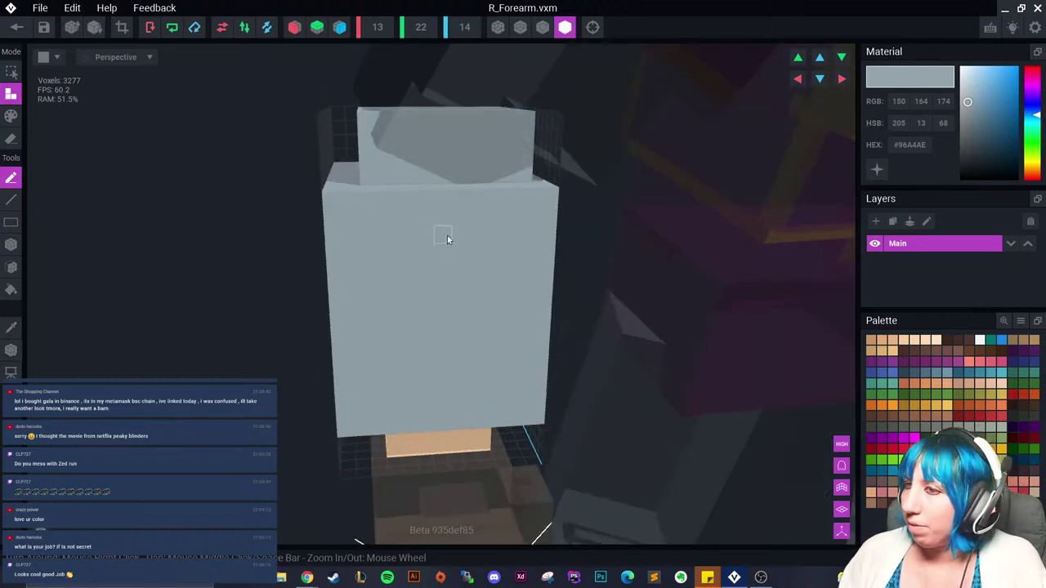
{"action": "scroll", "coordinate": [392, 256], "scroll_direction": "down", "scroll_amount": 6}
{"action": "right_click_drag", "start_coordinate": [443, 320], "coordinate": [451, 321]}
{"action": "scroll", "coordinate": [451, 321], "scroll_direction": "up", "scroll_amount": 4}
{"action": "left_click", "coordinate": [11, 10]}
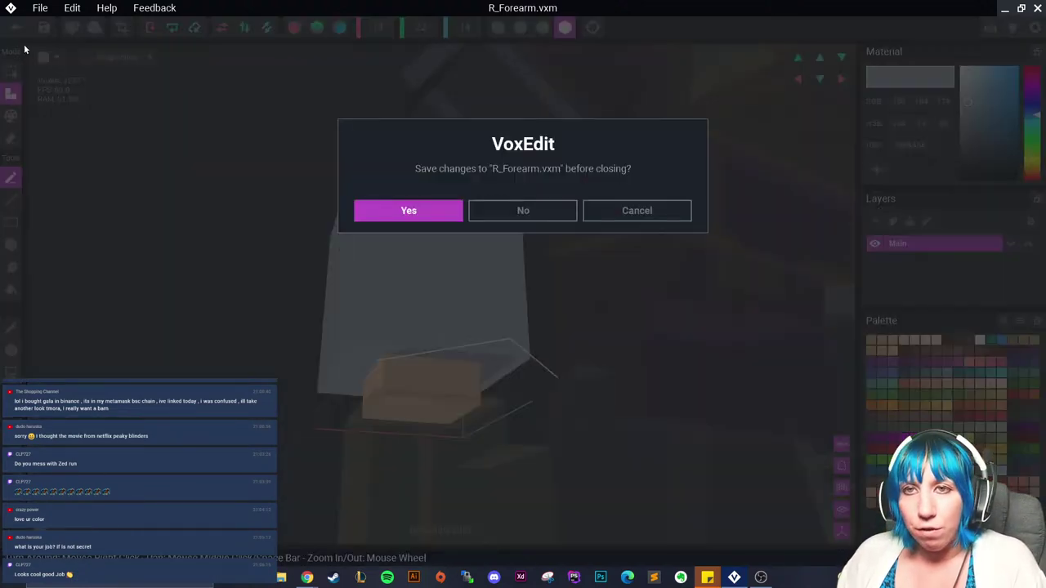
{"action": "left_click", "coordinate": [408, 210]}
Step: Open the R_Thigh model for editing and choose the darker grey #6D7685 as the colour
{"action": "scroll", "coordinate": [430, 211], "scroll_direction": "up", "scroll_amount": 5}
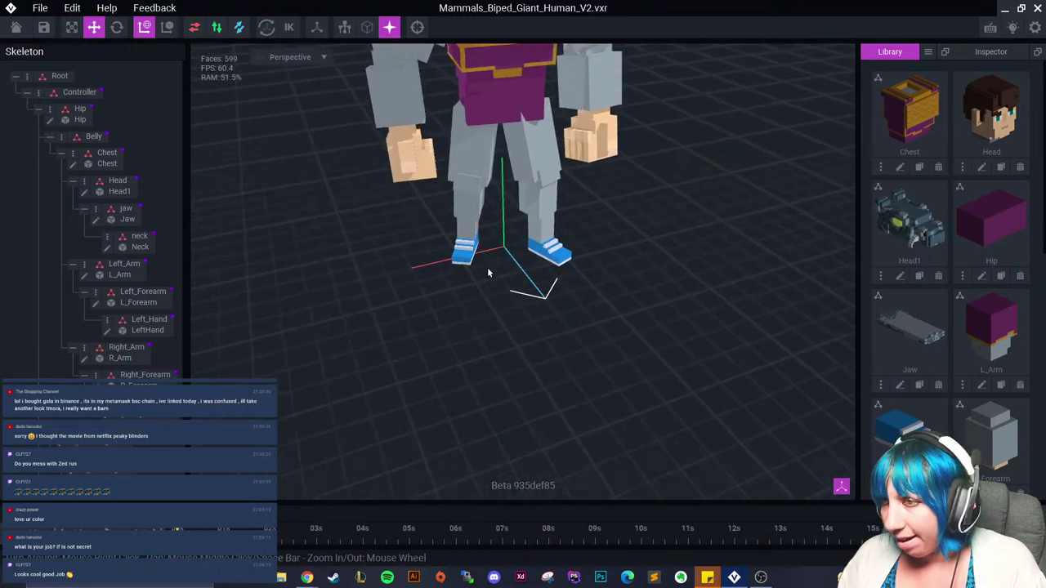
{"action": "left_click", "coordinate": [473, 152]}
{"action": "left_click", "coordinate": [60, 350]}
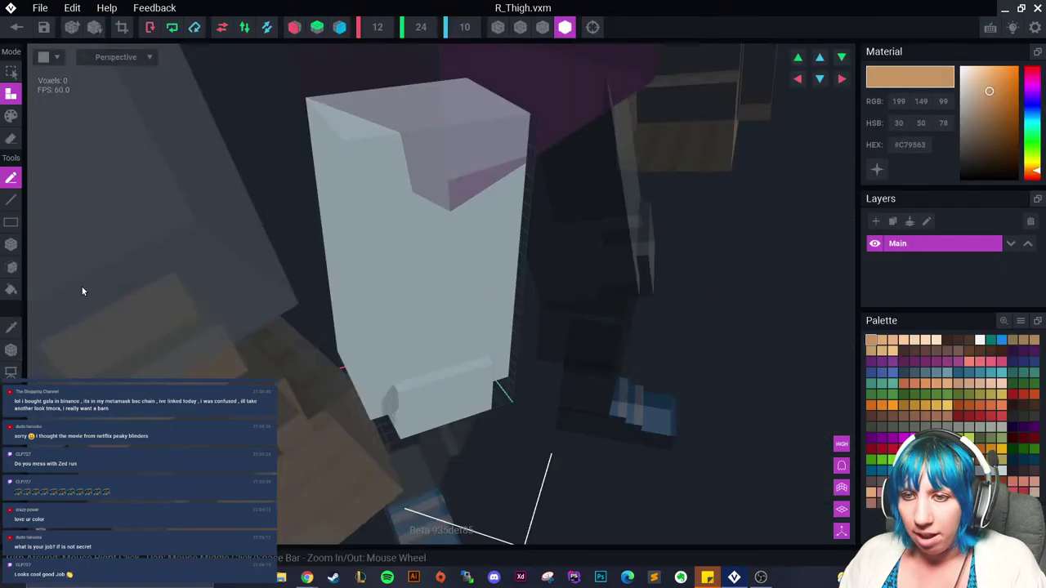
{"action": "left_click", "coordinate": [13, 328]}
{"action": "left_click", "coordinate": [424, 270]}
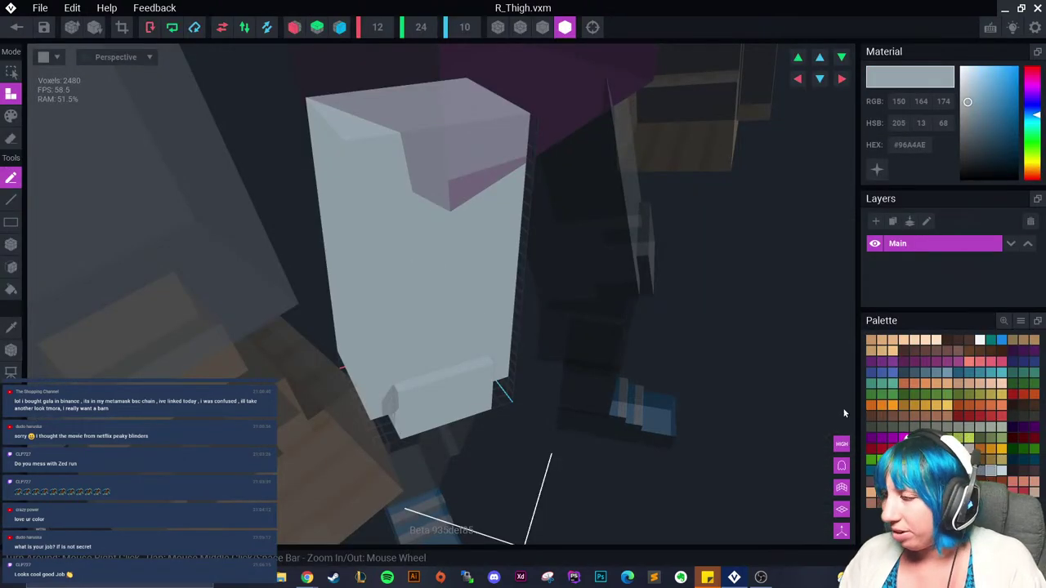
{"action": "right_click_drag", "start_coordinate": [845, 412], "coordinate": [393, 318]}
{"action": "scroll", "coordinate": [438, 349], "scroll_direction": "down", "scroll_amount": 2}
{"action": "right_click_drag", "start_coordinate": [439, 350], "coordinate": [433, 350]}
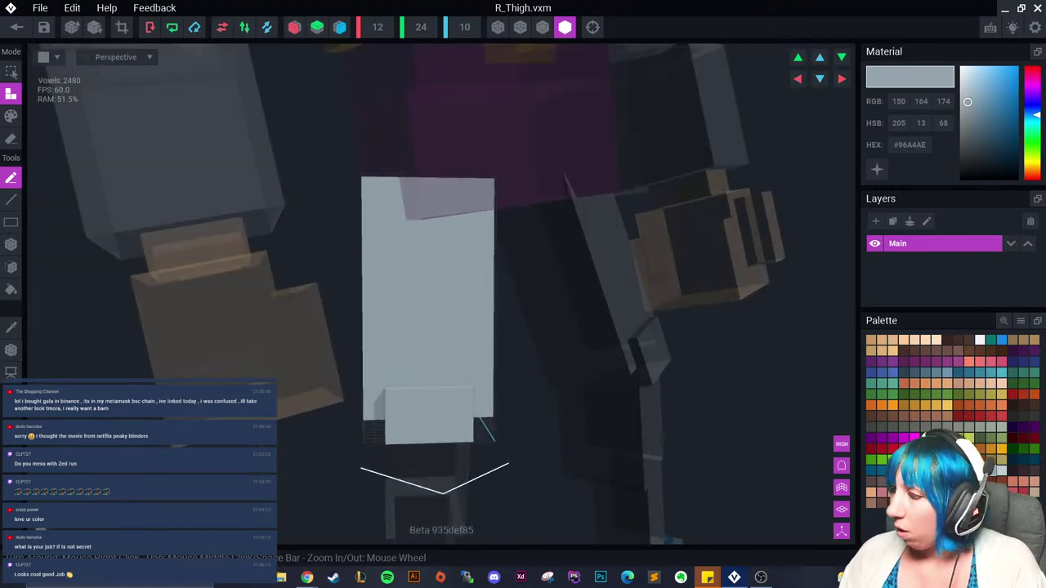
{"action": "left_click", "coordinate": [986, 471]}
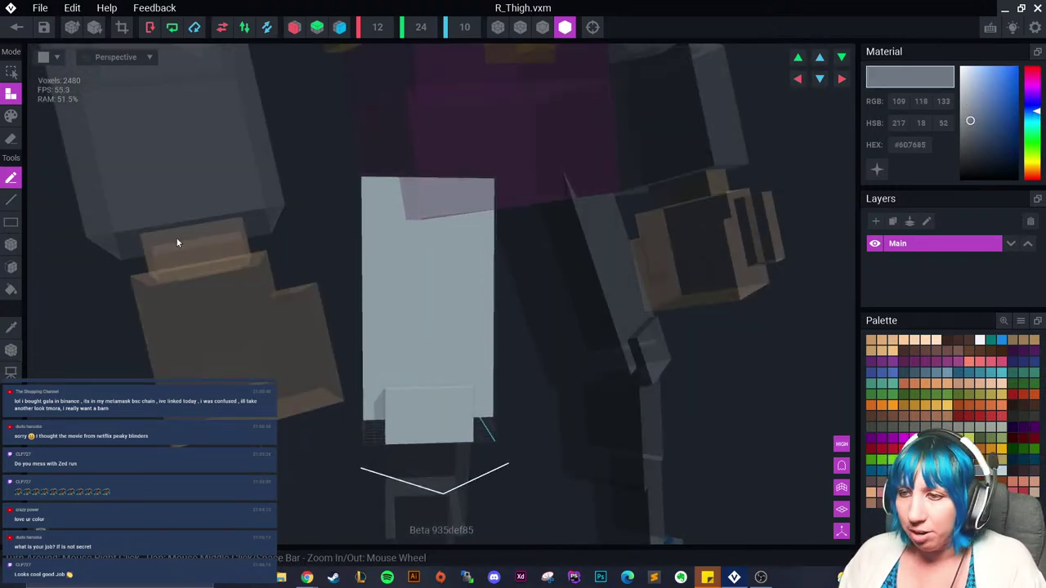
Step: Try to cover the front of the right thigh's lower part with #6D7685 boxes, and undo it
{"action": "left_click", "coordinate": [10, 243]}
{"action": "mouse_move", "coordinate": [364, 279]}
{"action": "left_mouse_down"}
{"action": "mouse_move", "coordinate": [411, 369]}
{"action": "mouse_move", "coordinate": [497, 474]}
{"action": "left_mouse_up"}
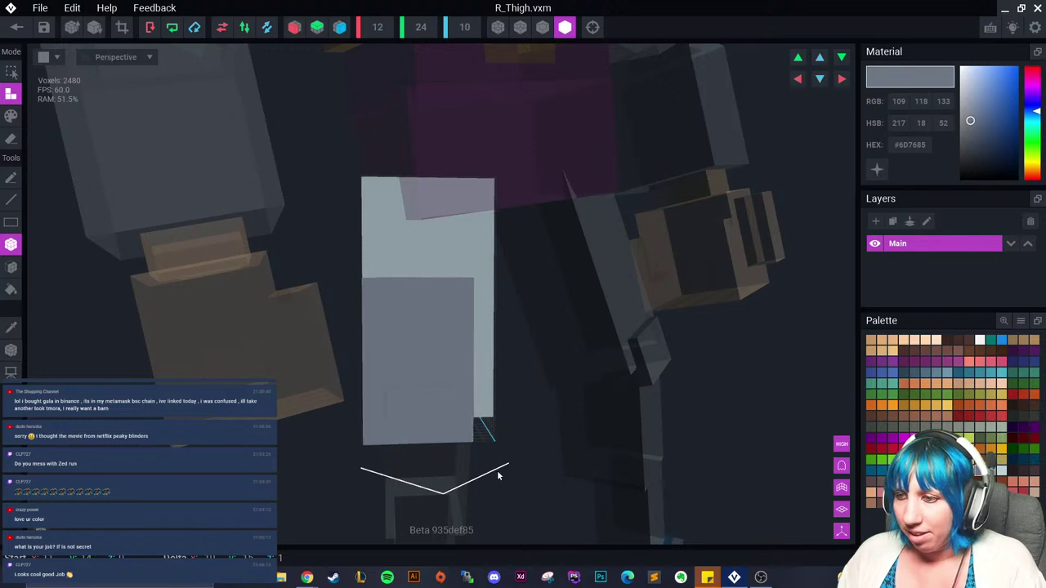
{"action": "left_click_drag", "start_coordinate": [523, 432], "coordinate": [496, 435]}
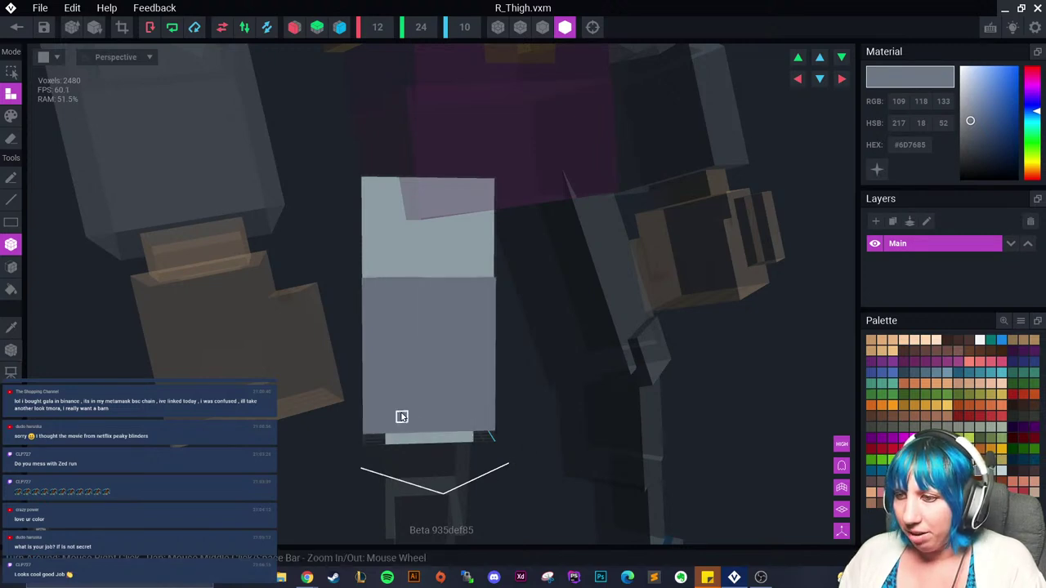
{"action": "mouse_move", "coordinate": [401, 417]}
{"action": "right_mouse_down"}
{"action": "mouse_move", "coordinate": [432, 420]}
{"action": "mouse_move", "coordinate": [416, 420]}
{"action": "right_mouse_up"}
{"action": "key", "text": "ctrl+z"}
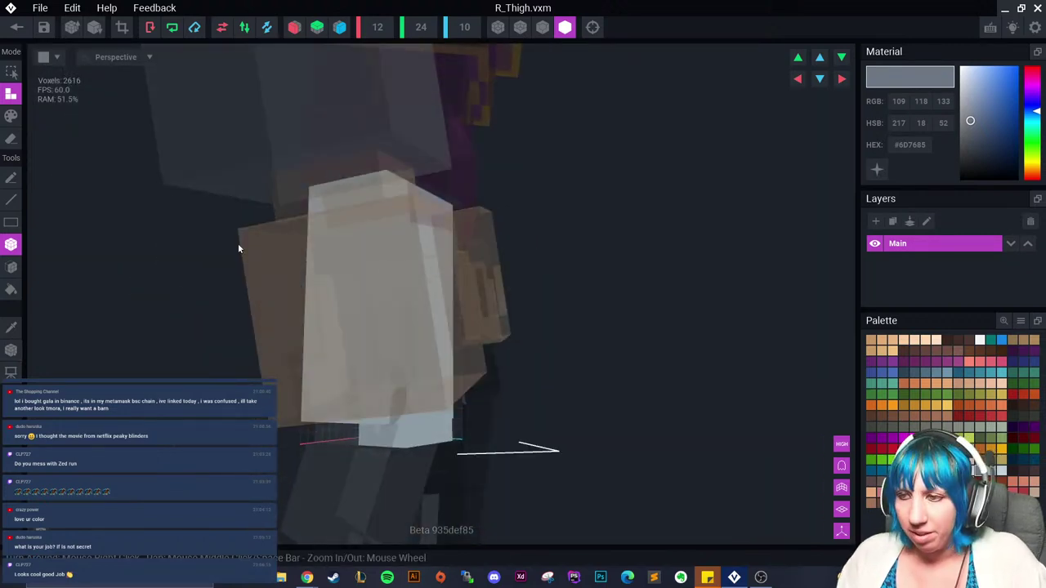
Step: Paint the lower part of the right thigh #6D7685 on all sides, including the knee block, and close the model with changes saved
{"action": "left_click", "coordinate": [11, 115]}
{"action": "left_click", "coordinate": [11, 267]}
{"action": "mouse_move", "coordinate": [304, 349]}
{"action": "right_mouse_down"}
{"action": "mouse_move", "coordinate": [387, 362]}
{"action": "mouse_move", "coordinate": [441, 392]}
{"action": "mouse_move", "coordinate": [391, 405]}
{"action": "right_mouse_up"}
{"action": "left_click", "coordinate": [449, 421]}
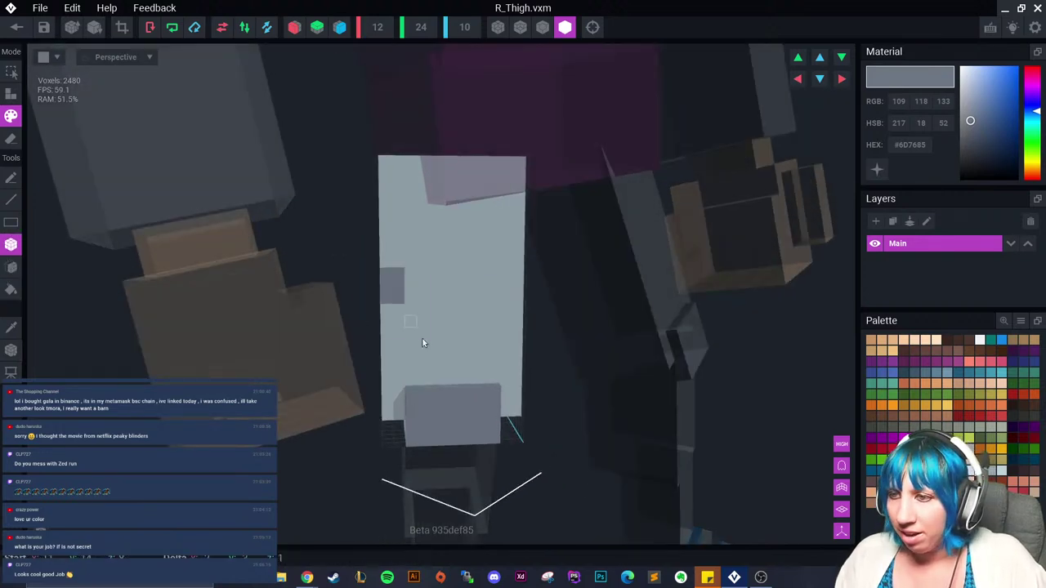
{"action": "right_click_drag", "start_coordinate": [532, 441], "coordinate": [497, 295]}
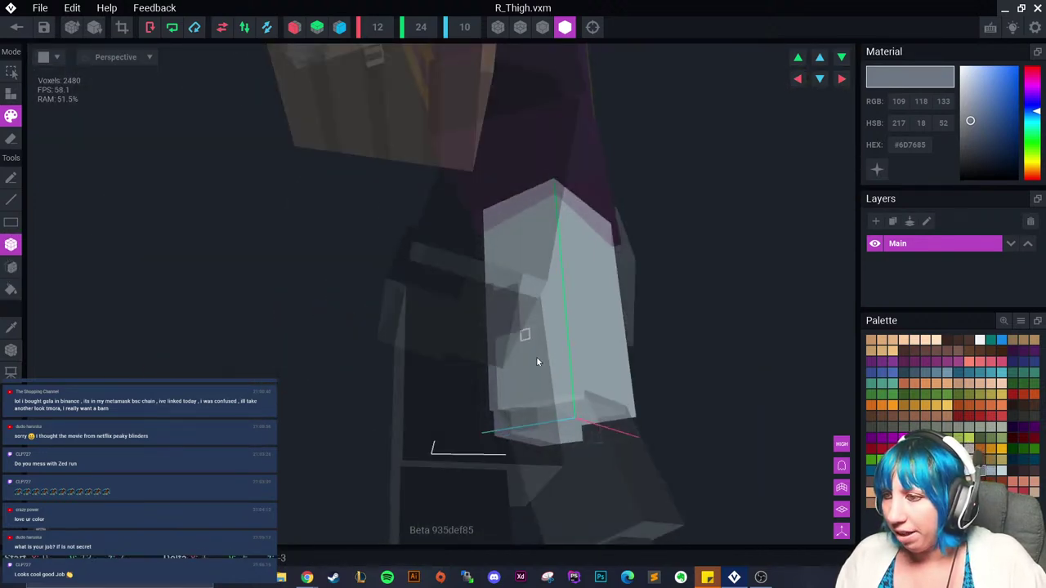
{"action": "right_click_drag", "start_coordinate": [618, 432], "coordinate": [553, 285]}
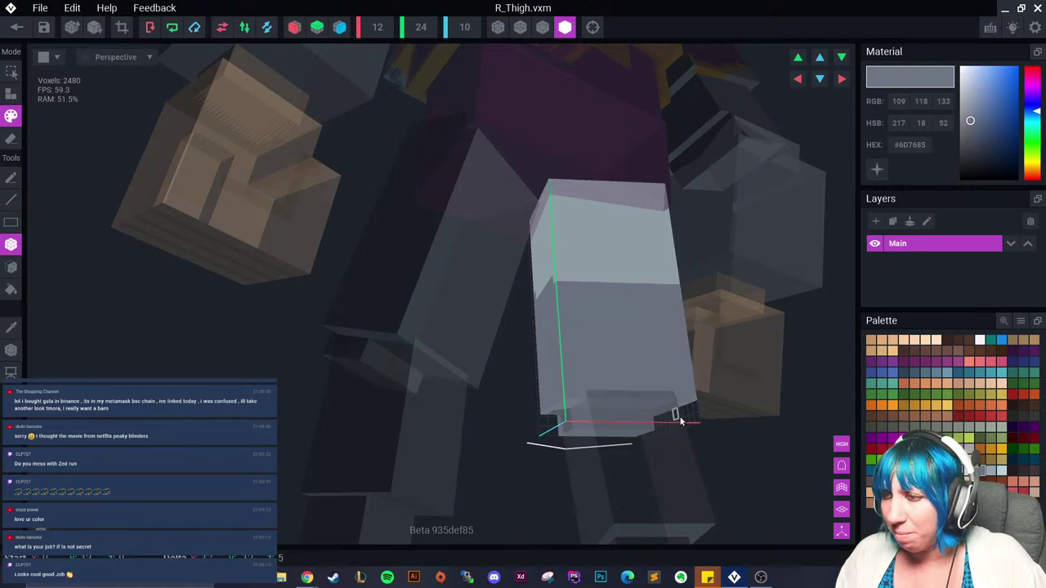
{"action": "right_click_drag", "start_coordinate": [681, 420], "coordinate": [342, 229]}
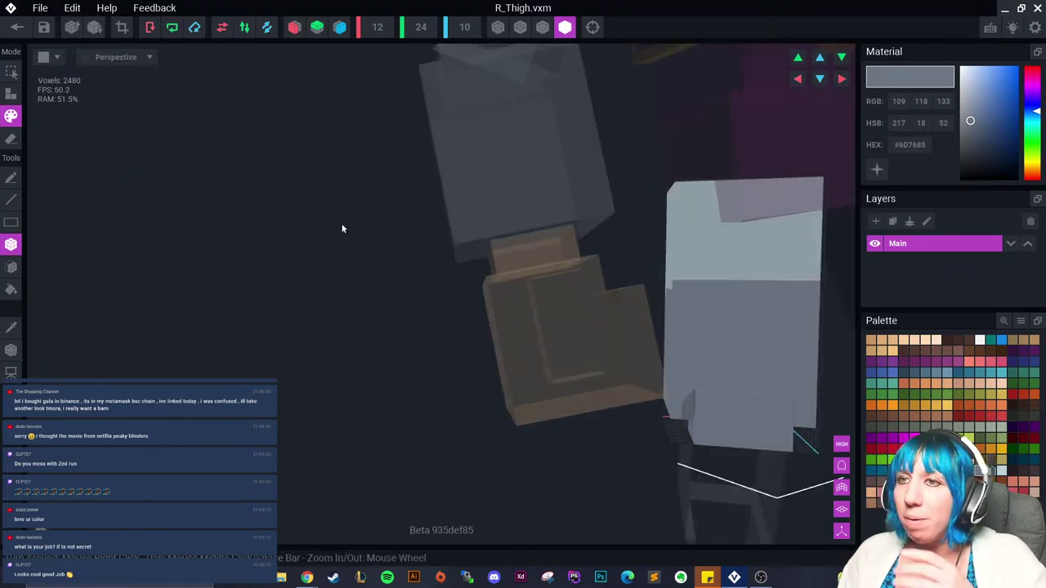
{"action": "left_click", "coordinate": [16, 27]}
{"action": "left_click", "coordinate": [367, 209]}
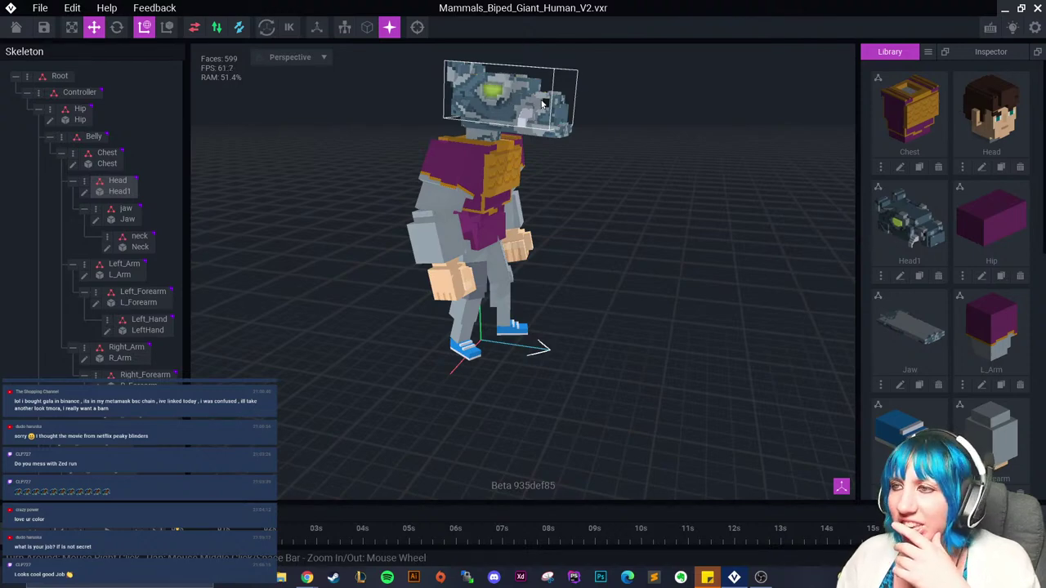
Step: Examine the giant character from the front and sides to review the recoloured body, arms and thighs
{"action": "right_click_drag", "start_coordinate": [541, 104], "coordinate": [514, 125]}
{"action": "scroll", "coordinate": [585, 208], "scroll_direction": "up", "scroll_amount": 1}
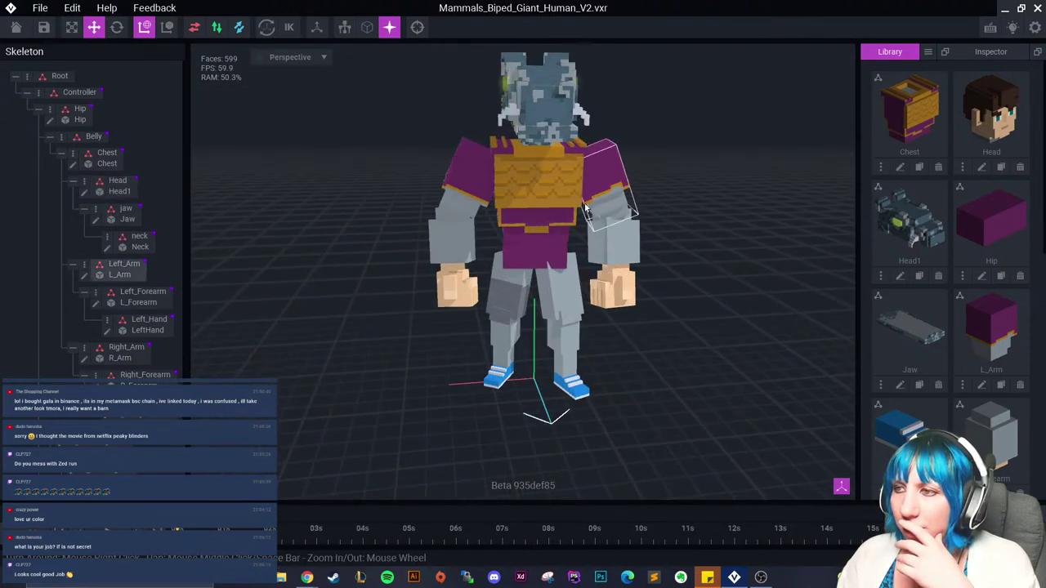
{"action": "right_click_drag", "start_coordinate": [585, 207], "coordinate": [539, 354]}
{"action": "scroll", "coordinate": [576, 232], "scroll_direction": "up", "scroll_amount": 2}
{"action": "scroll", "coordinate": [537, 280], "scroll_direction": "down", "scroll_amount": 2}
{"action": "scroll", "coordinate": [538, 283], "scroll_direction": "down", "scroll_amount": 2}
{"action": "scroll", "coordinate": [531, 304], "scroll_direction": "up", "scroll_amount": 3}
{"action": "scroll", "coordinate": [551, 313], "scroll_direction": "down", "scroll_amount": 2}
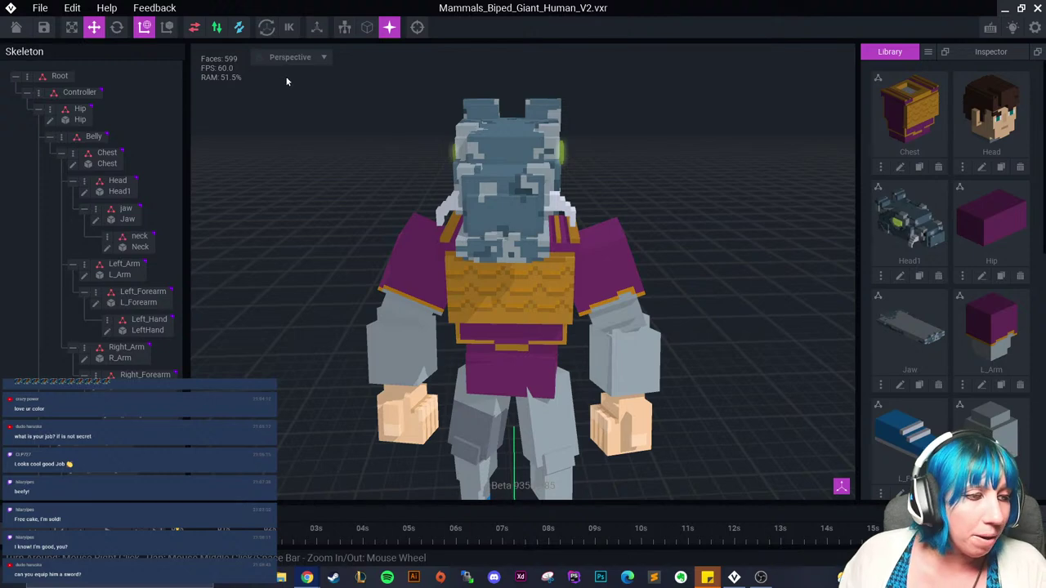
{"action": "scroll", "coordinate": [633, 337], "scroll_direction": "down", "scroll_amount": 5}
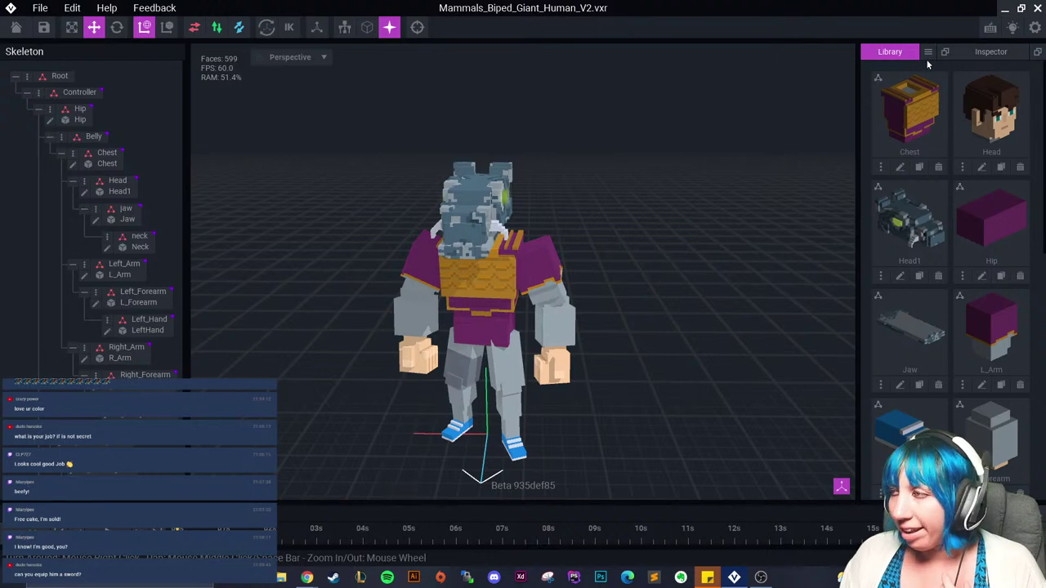
{"action": "right_click_drag", "start_coordinate": [490, 338], "coordinate": [535, 333]}
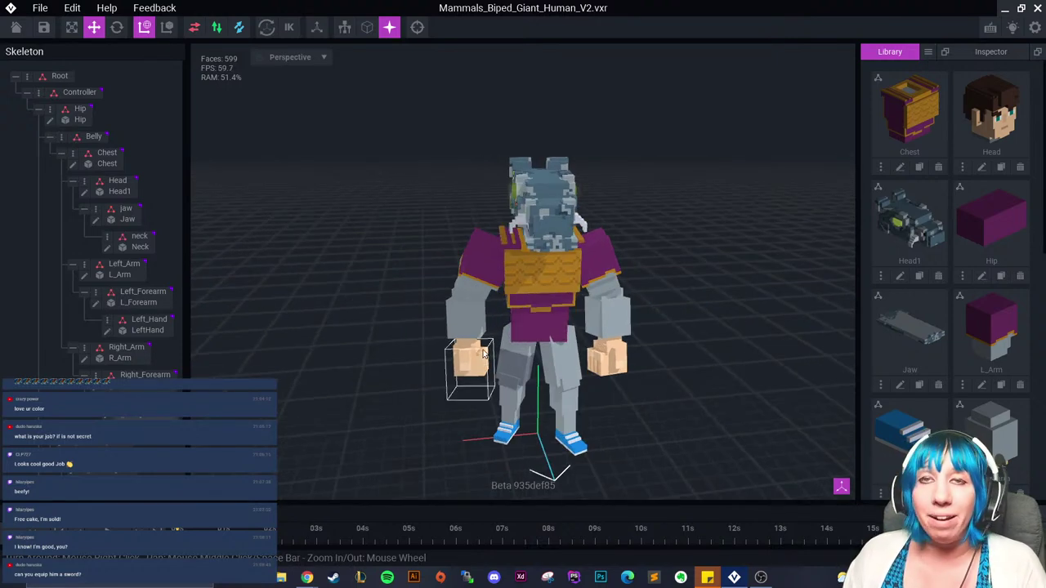
Step: Close the giant character with changes saved and open Avatar_V2.vxr from the recent files
{"action": "left_click", "coordinate": [16, 27]}
{"action": "left_click", "coordinate": [408, 210]}
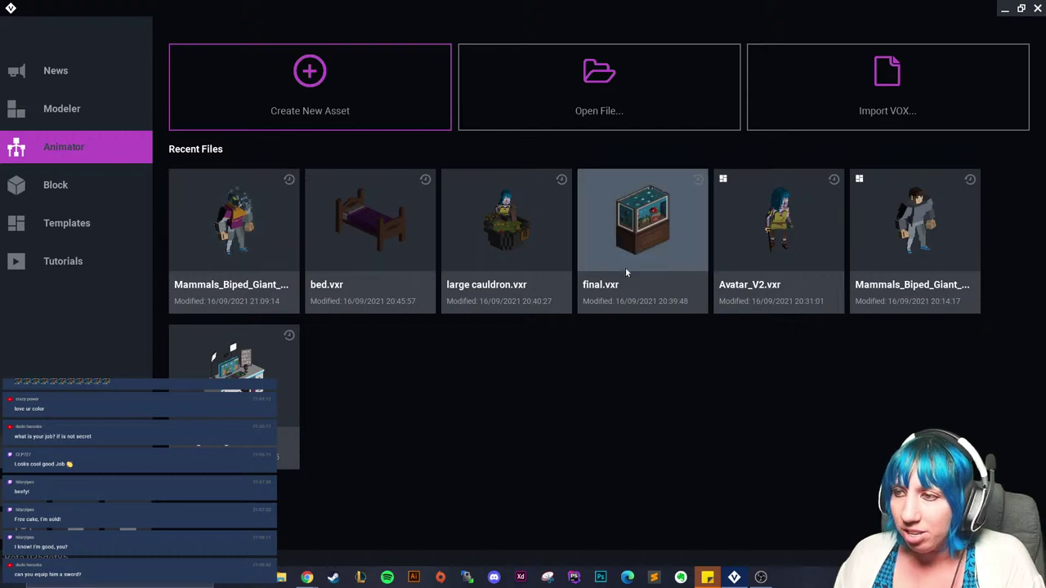
{"action": "left_click", "coordinate": [812, 228]}
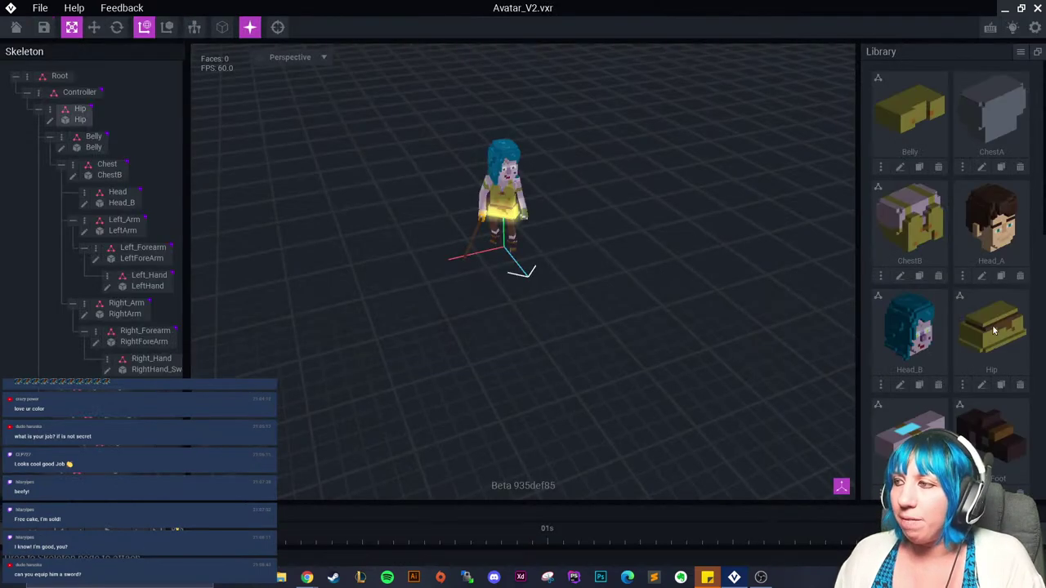
Step: Examine the RightHand_Sword model in the library and how the avatar's right hand holds it
{"action": "scroll", "coordinate": [982, 359], "scroll_direction": "down", "scroll_amount": 2}
{"action": "scroll", "coordinate": [450, 212], "scroll_direction": "up", "scroll_amount": 3}
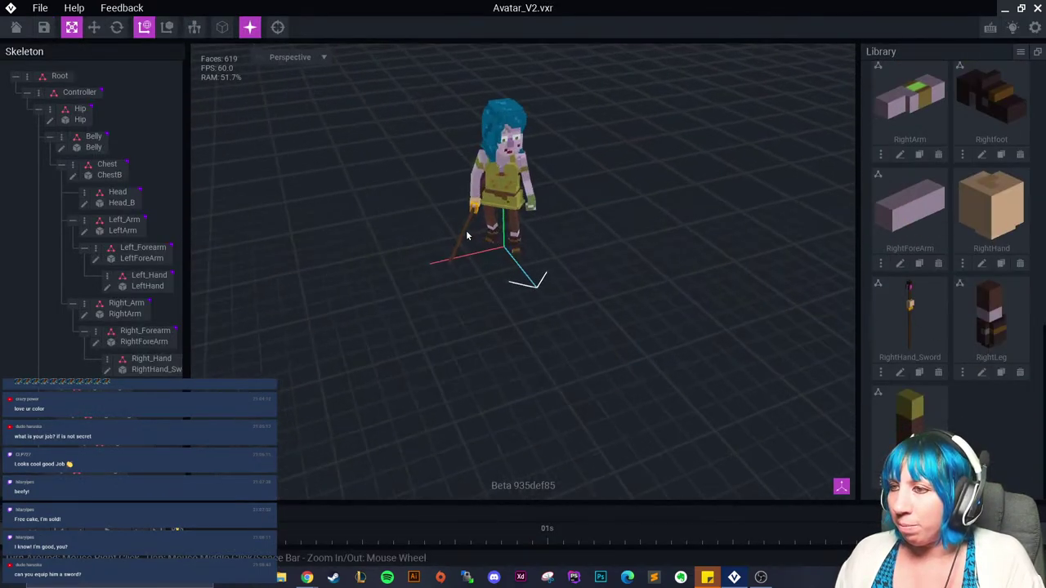
{"action": "scroll", "coordinate": [450, 216], "scroll_direction": "up", "scroll_amount": 3}
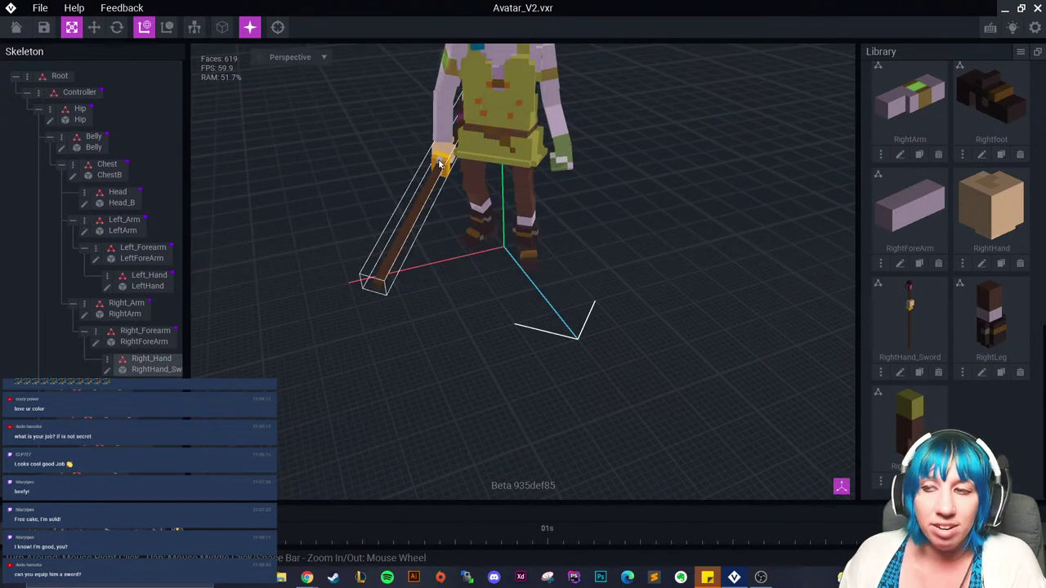
{"action": "right_click_drag", "start_coordinate": [442, 164], "coordinate": [482, 181]}
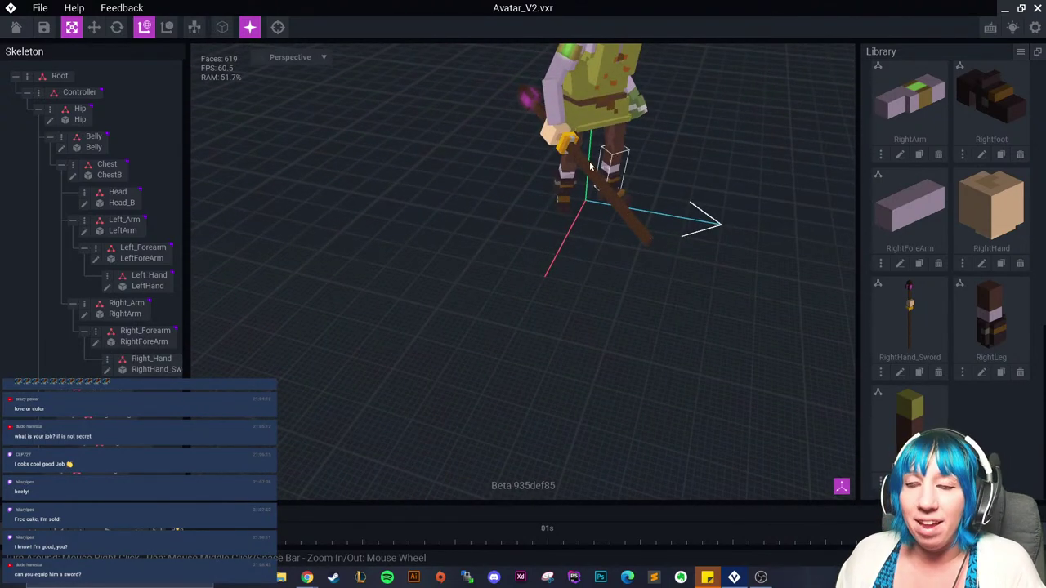
Step: Close Avatar_V2.vxr with changes saved and reopen Mammals_Biped_Giant_Human_V2.vxr
{"action": "left_click", "coordinate": [15, 27]}
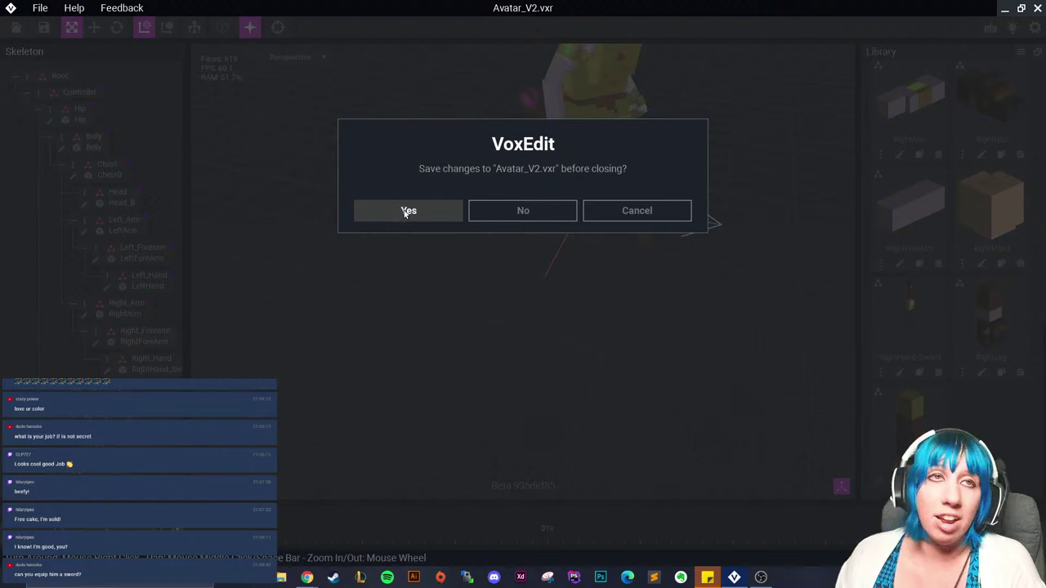
{"action": "left_click", "coordinate": [397, 206]}
{"action": "left_click", "coordinate": [372, 206]}
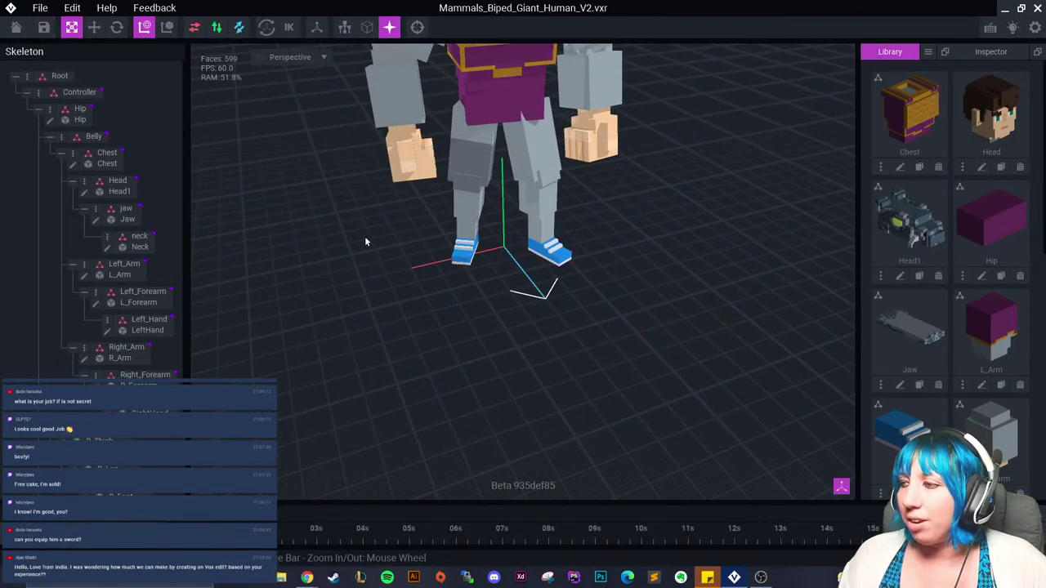
{"action": "left_click", "coordinate": [417, 159]}
{"action": "left_click", "coordinate": [445, 299]}
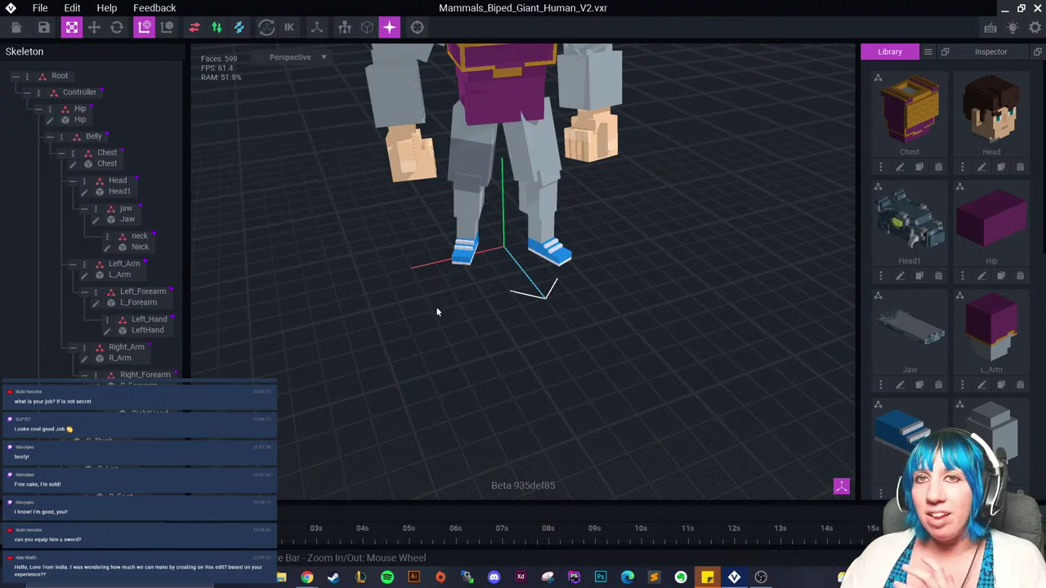
{"action": "middle_click_drag", "start_coordinate": [465, 229], "coordinate": [452, 281]}
{"action": "scroll", "coordinate": [453, 281], "scroll_direction": "down", "scroll_amount": 2}
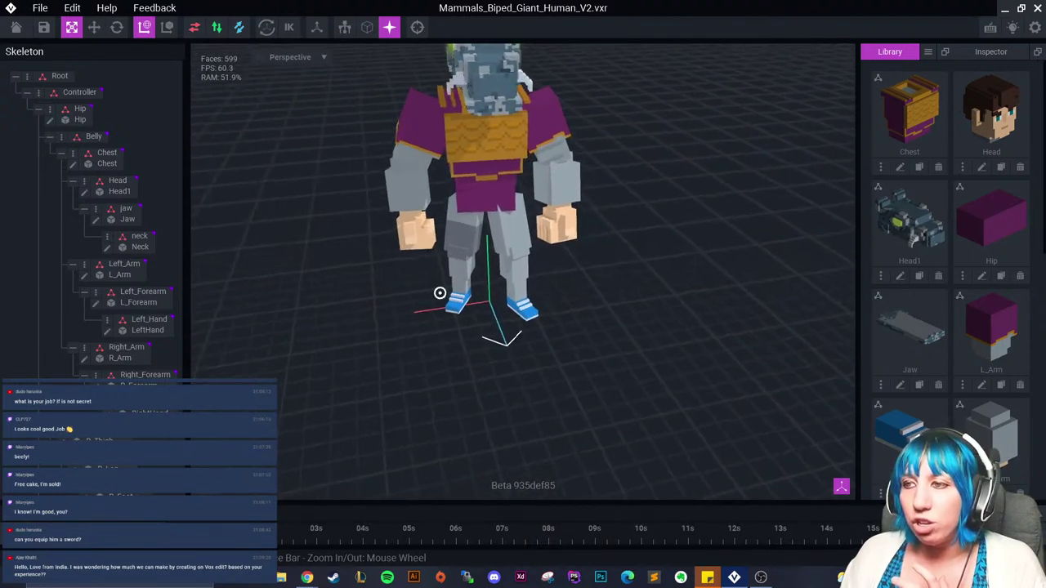
{"action": "right_click_drag", "start_coordinate": [438, 292], "coordinate": [438, 295]}
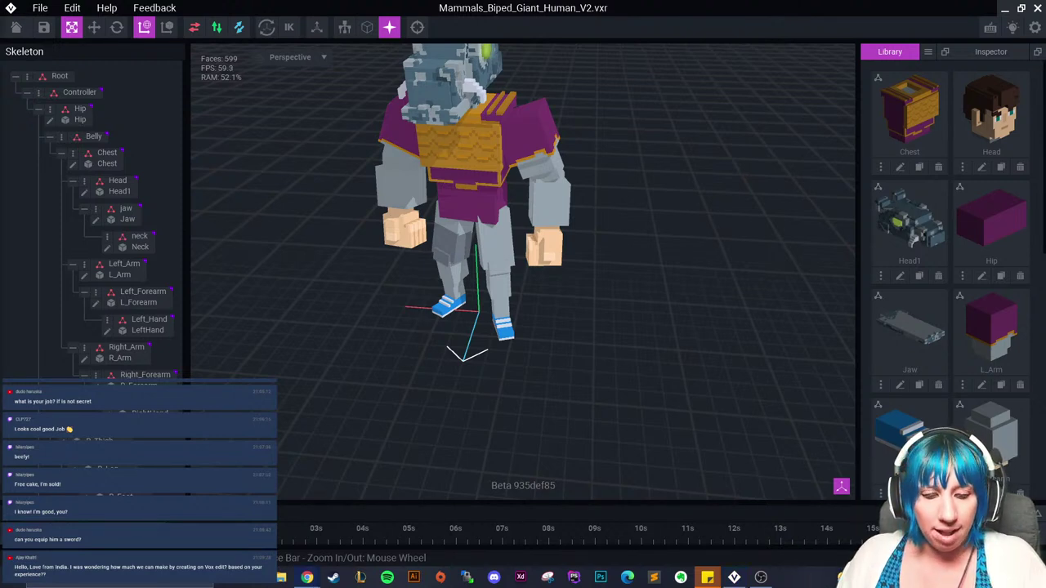
Step: Switch to The Sandbox website in Chrome and list the Published assets in the account's inventory
{"action": "left_click_drag", "start_coordinate": [0, 3], "coordinate": [463, 0]}
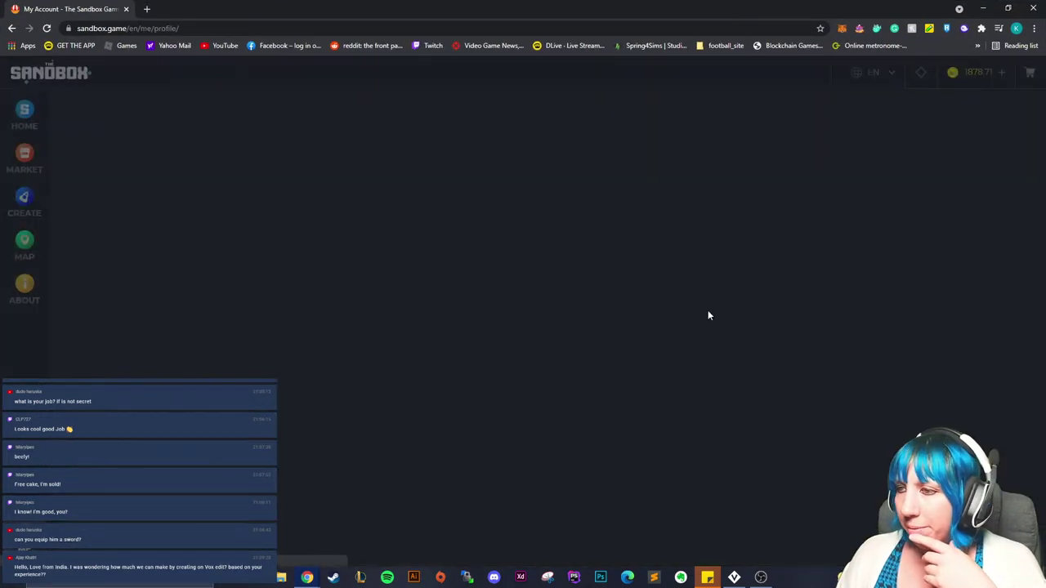
{"action": "left_click", "coordinate": [545, 112]}
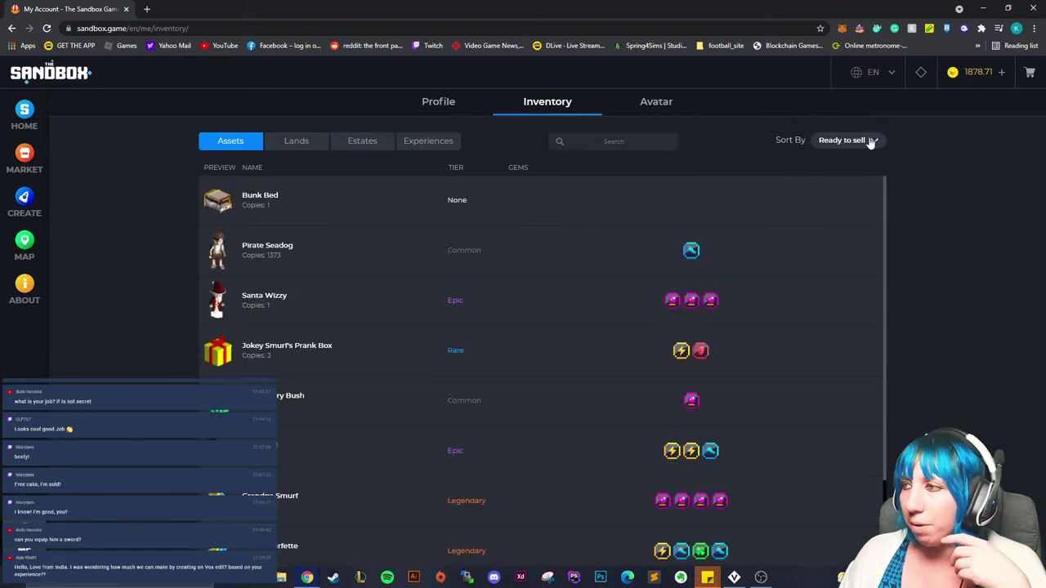
{"action": "left_click", "coordinate": [868, 140]}
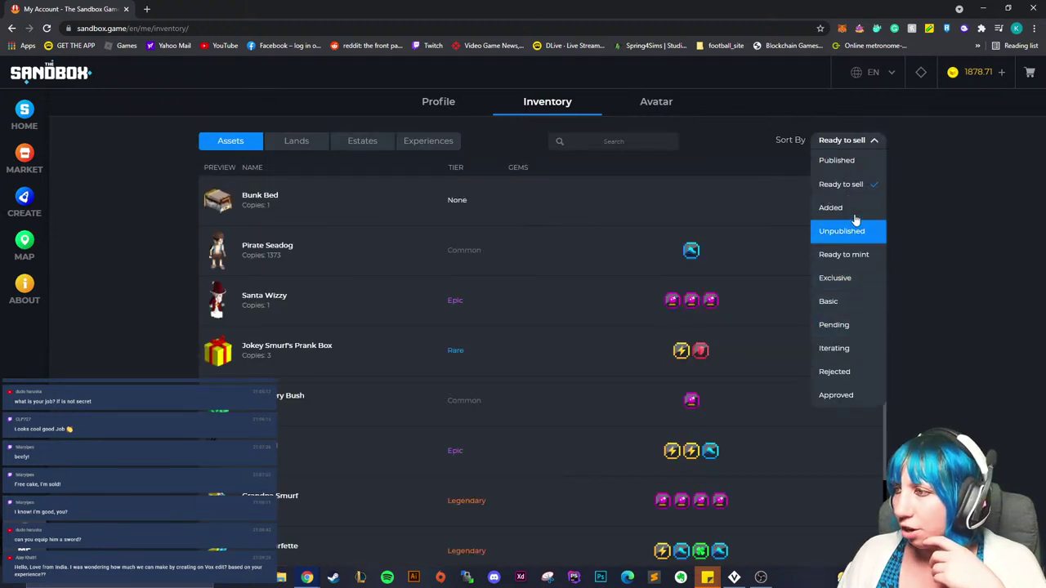
{"action": "left_click", "coordinate": [842, 162]}
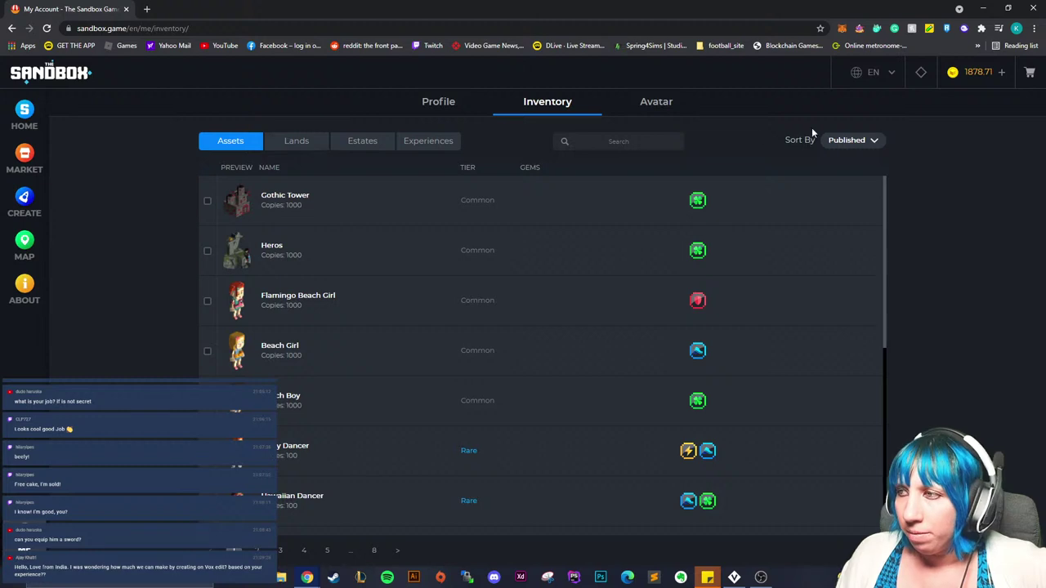
Step: Filter the inventory to Ready to sell assets and open the Pirate Seadog
{"action": "left_click", "coordinate": [858, 142]}
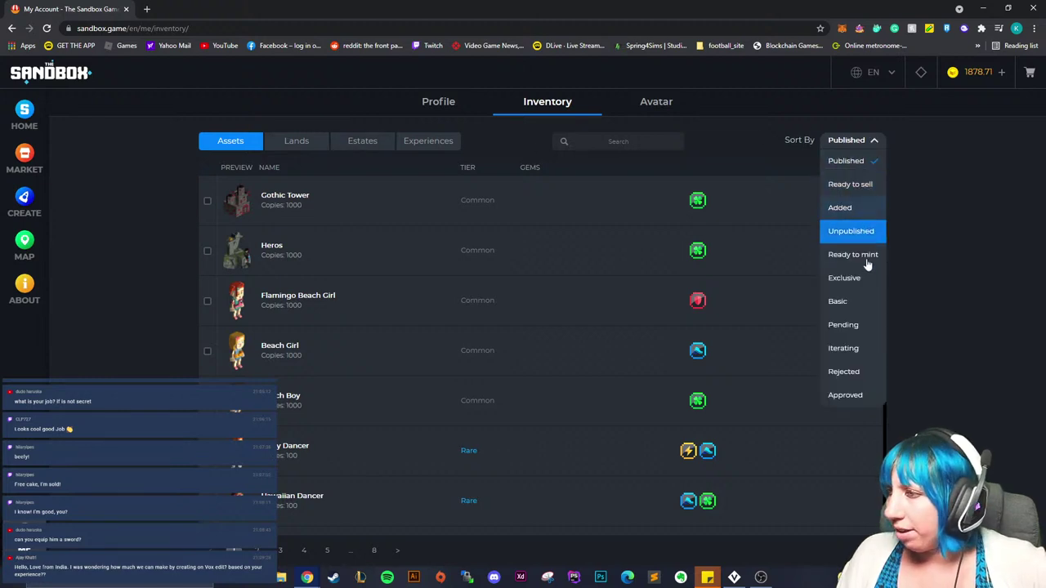
{"action": "left_click", "coordinate": [849, 185]}
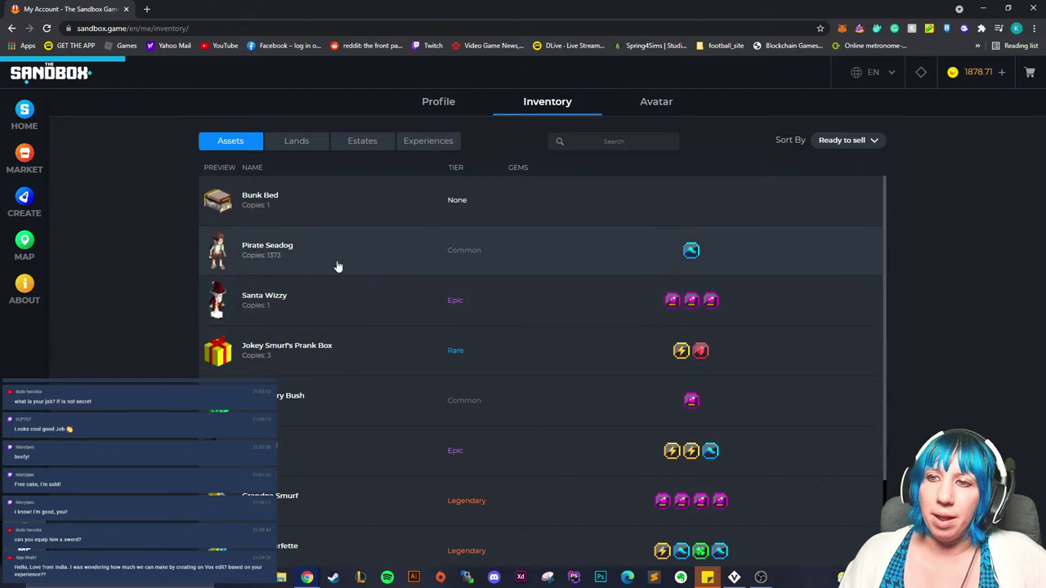
{"action": "left_click", "coordinate": [339, 261]}
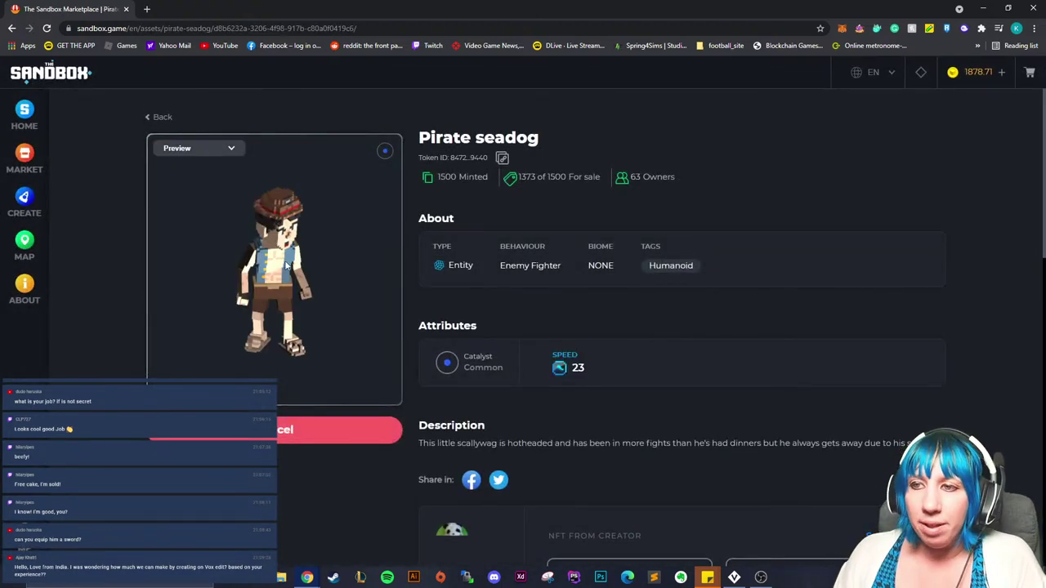
Step: Examine the Pirate seadog's 3D model from several angles and read through its asset page
{"action": "mouse_move", "coordinate": [298, 248]}
{"action": "left_mouse_down"}
{"action": "mouse_move", "coordinate": [185, 226]}
{"action": "mouse_move", "coordinate": [149, 248]}
{"action": "mouse_move", "coordinate": [292, 258]}
{"action": "left_mouse_up"}
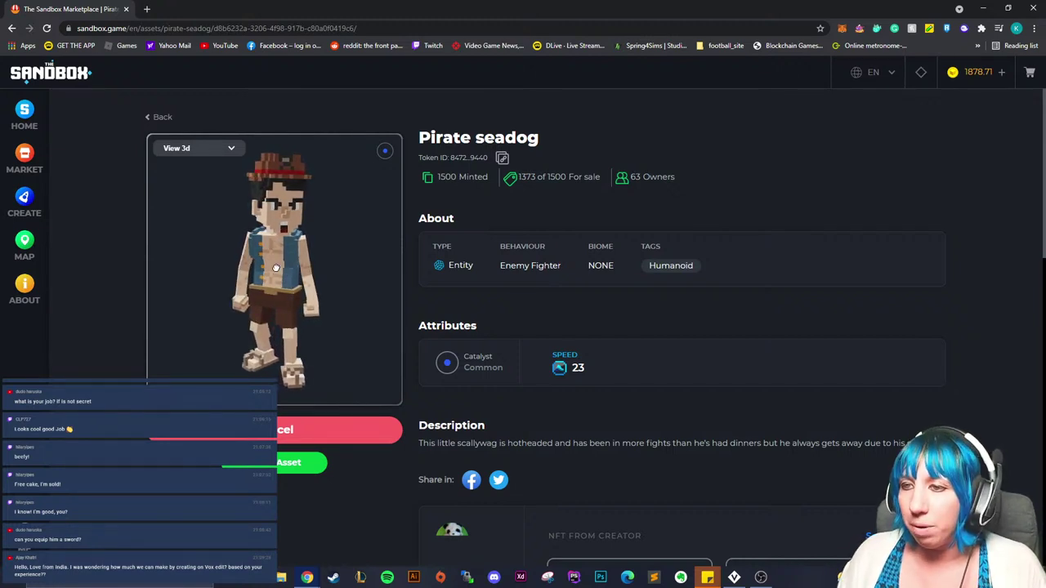
{"action": "left_click_drag", "start_coordinate": [276, 268], "coordinate": [272, 267]}
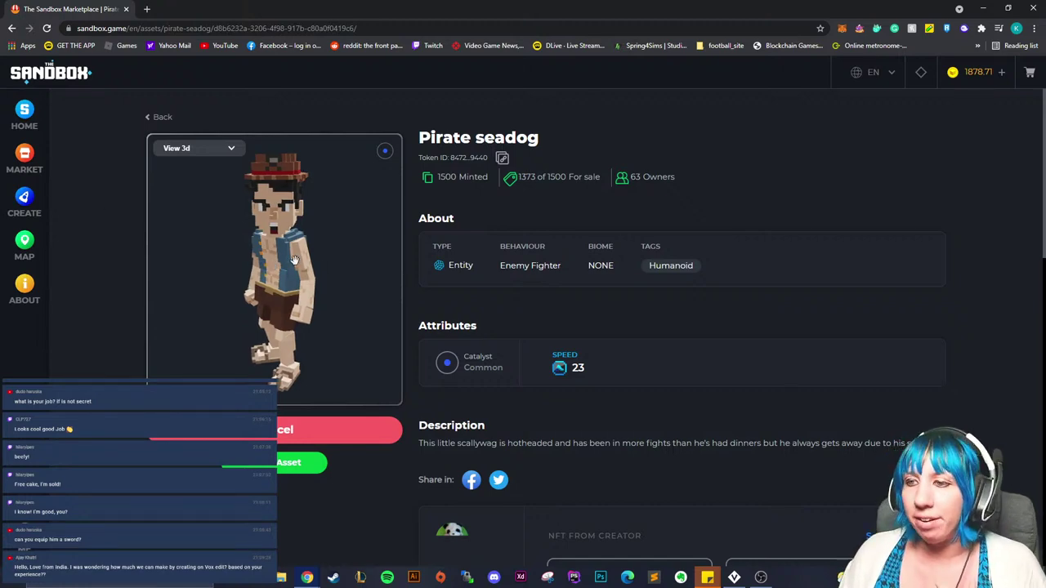
{"action": "left_click_drag", "start_coordinate": [250, 229], "coordinate": [287, 227]}
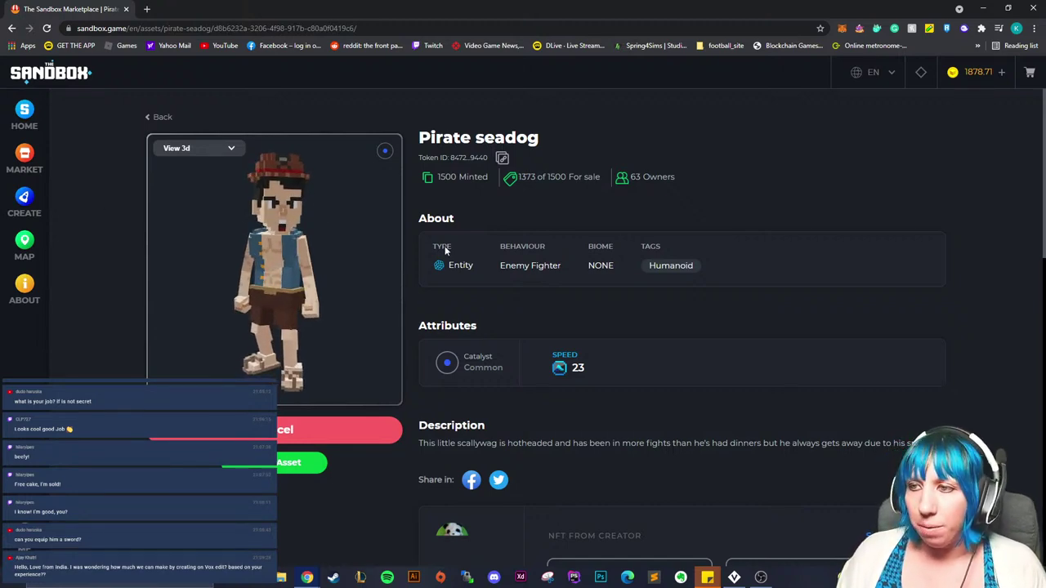
{"action": "scroll", "coordinate": [450, 253], "scroll_direction": "down", "scroll_amount": 3}
{"action": "scroll", "coordinate": [555, 448], "scroll_direction": "down", "scroll_amount": 3}
{"action": "scroll", "coordinate": [388, 431], "scroll_direction": "up", "scroll_amount": 3}
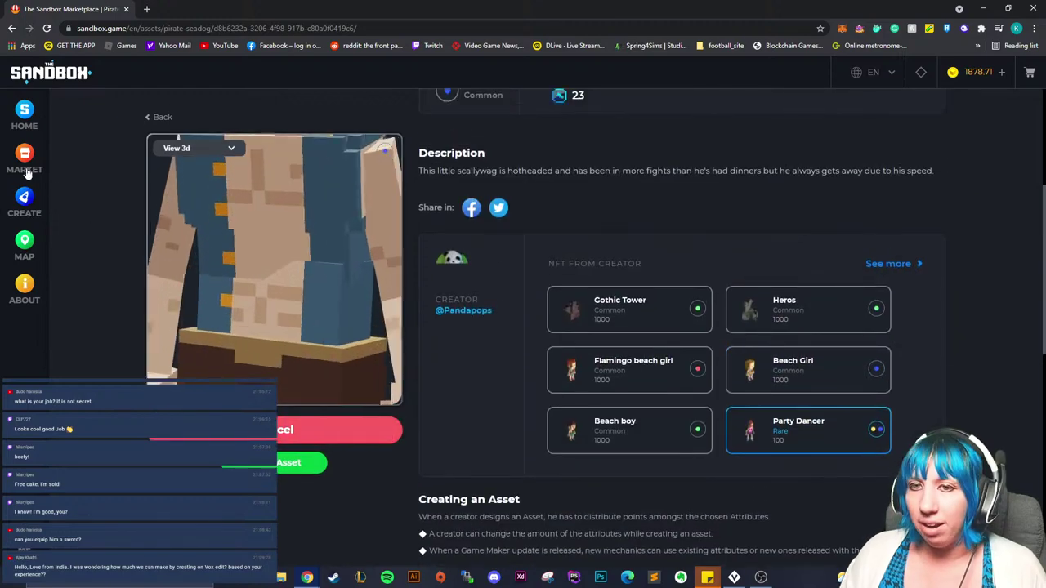
Step: Open the NFT marketplace and look through the assets for sale and the list of featured collections
{"action": "left_click", "coordinate": [37, 165]}
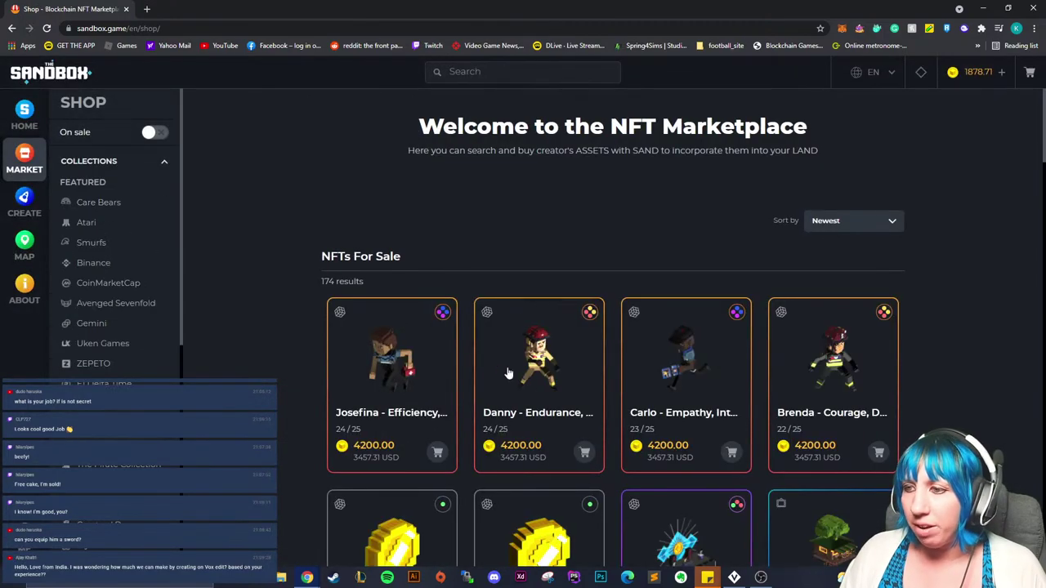
{"action": "scroll", "coordinate": [561, 416], "scroll_direction": "down", "scroll_amount": 10}
{"action": "scroll", "coordinate": [561, 417], "scroll_direction": "down", "scroll_amount": 5}
{"action": "scroll", "coordinate": [360, 342], "scroll_direction": "up", "scroll_amount": 2}
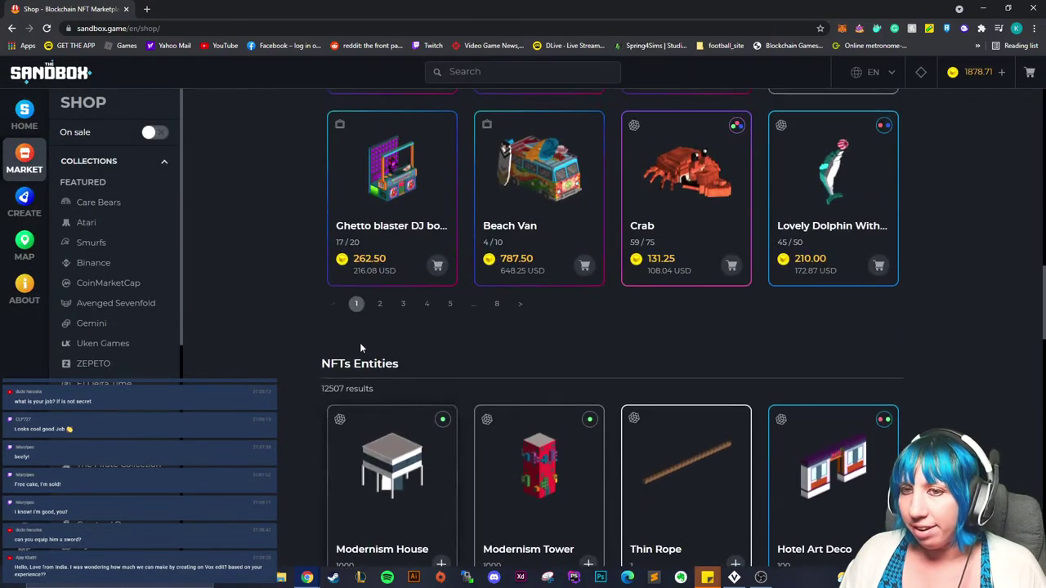
{"action": "scroll", "coordinate": [114, 245], "scroll_direction": "down", "scroll_amount": 2}
{"action": "scroll", "coordinate": [113, 360], "scroll_direction": "down", "scroll_amount": 1}
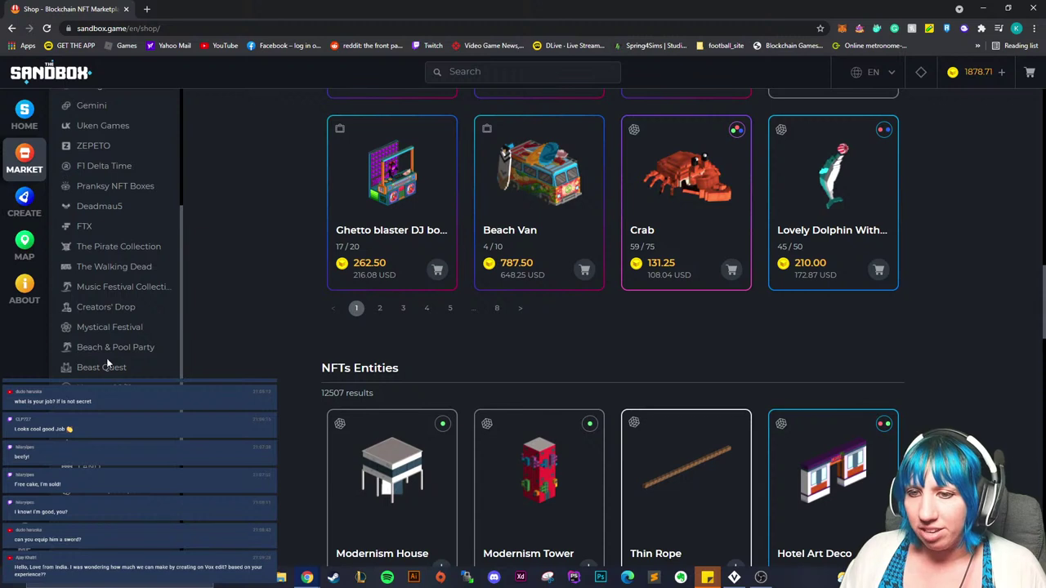
{"action": "scroll", "coordinate": [115, 343], "scroll_direction": "up", "scroll_amount": 4}
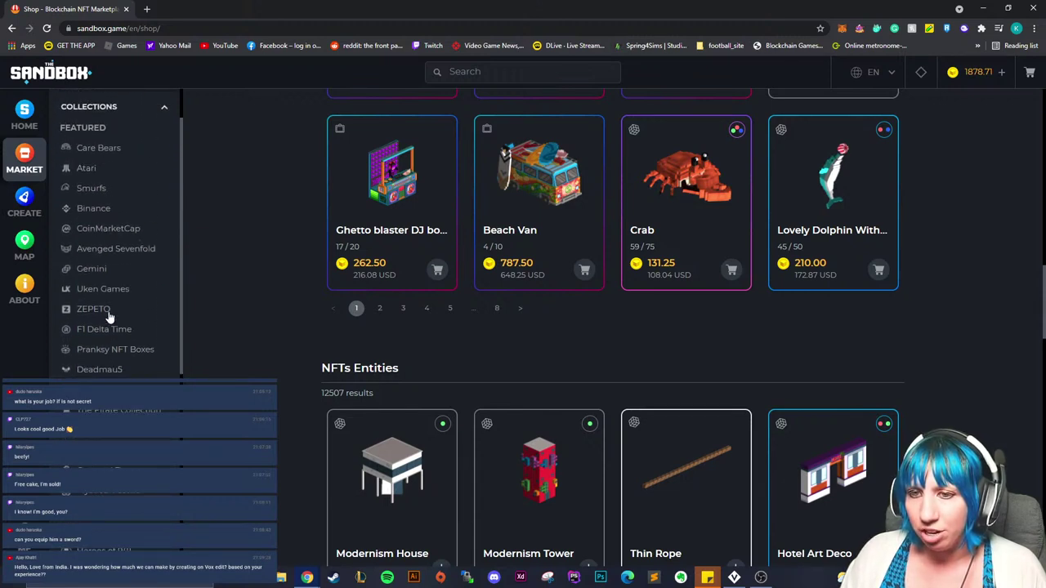
Step: Open The Pirate Collection and browse its assets through to the Common tier
{"action": "left_click", "coordinate": [118, 410]}
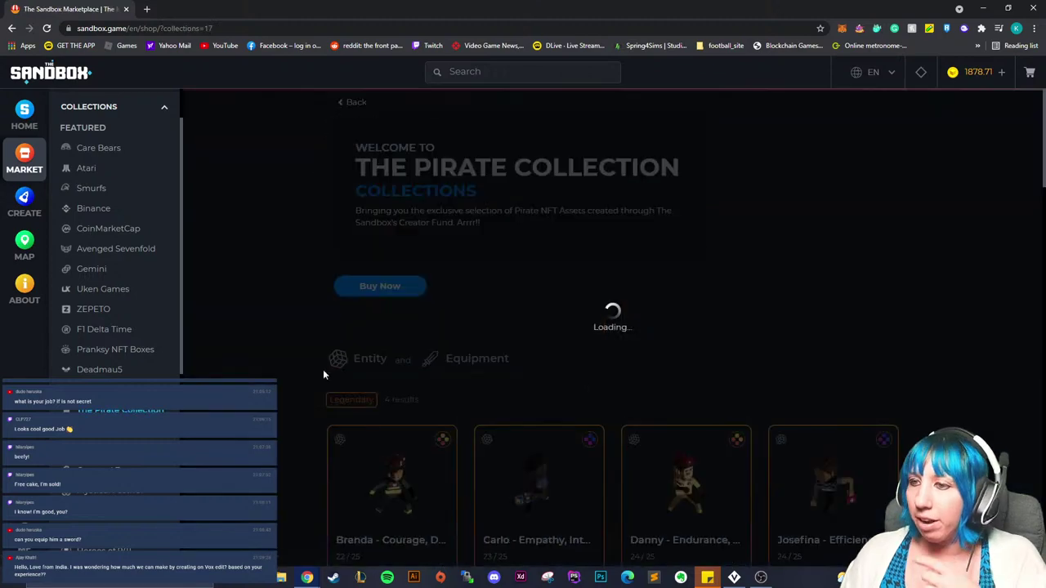
{"action": "scroll", "coordinate": [637, 380], "scroll_direction": "down", "scroll_amount": 6}
{"action": "scroll", "coordinate": [605, 381], "scroll_direction": "down", "scroll_amount": 15}
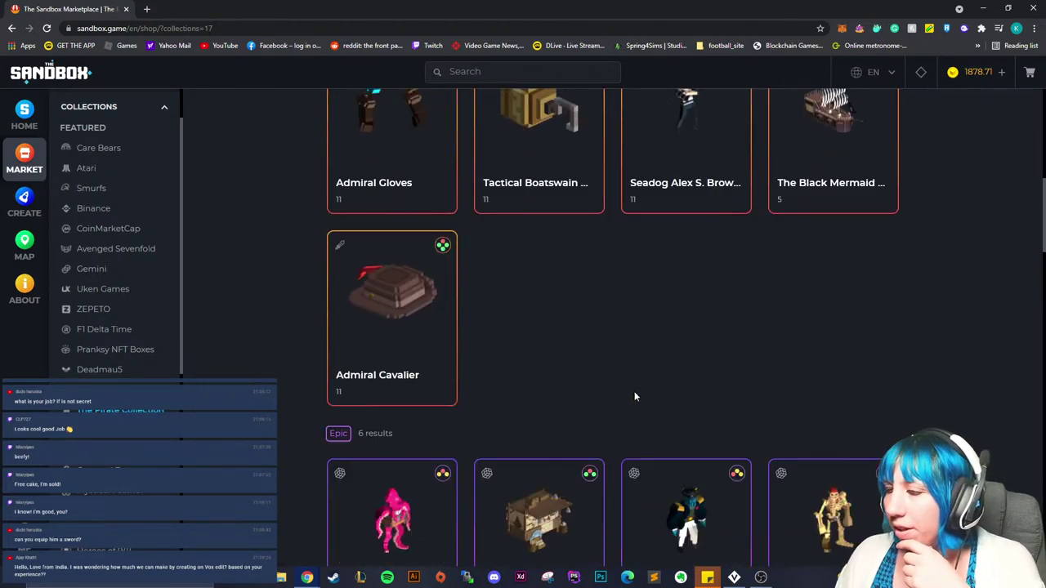
{"action": "scroll", "coordinate": [664, 450], "scroll_direction": "up", "scroll_amount": 3}
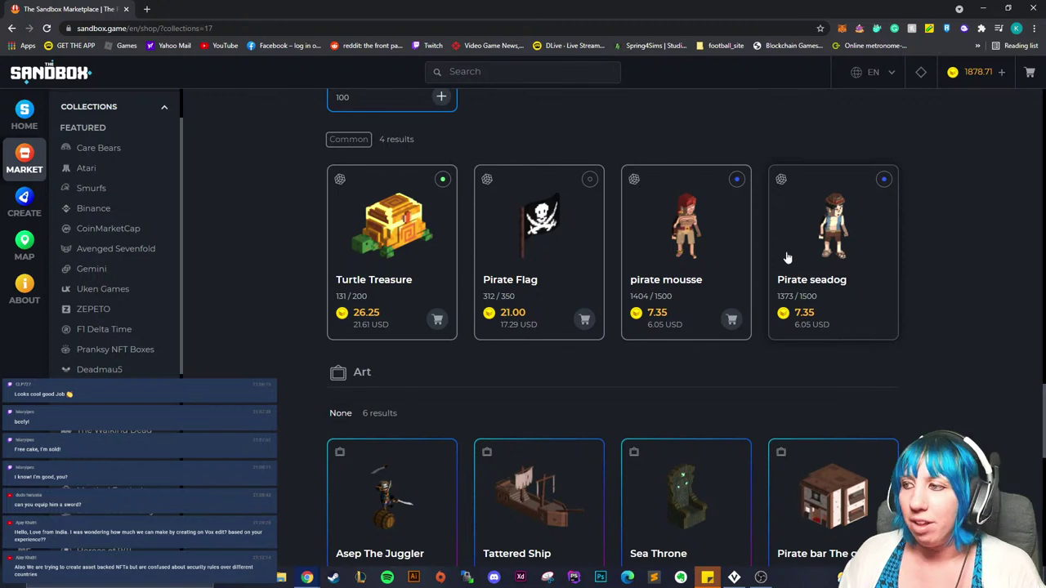
Step: View the Pirate seadog's asset page from the Common tier, and return to browsing The Pirate Collection
{"action": "left_click", "coordinate": [825, 260]}
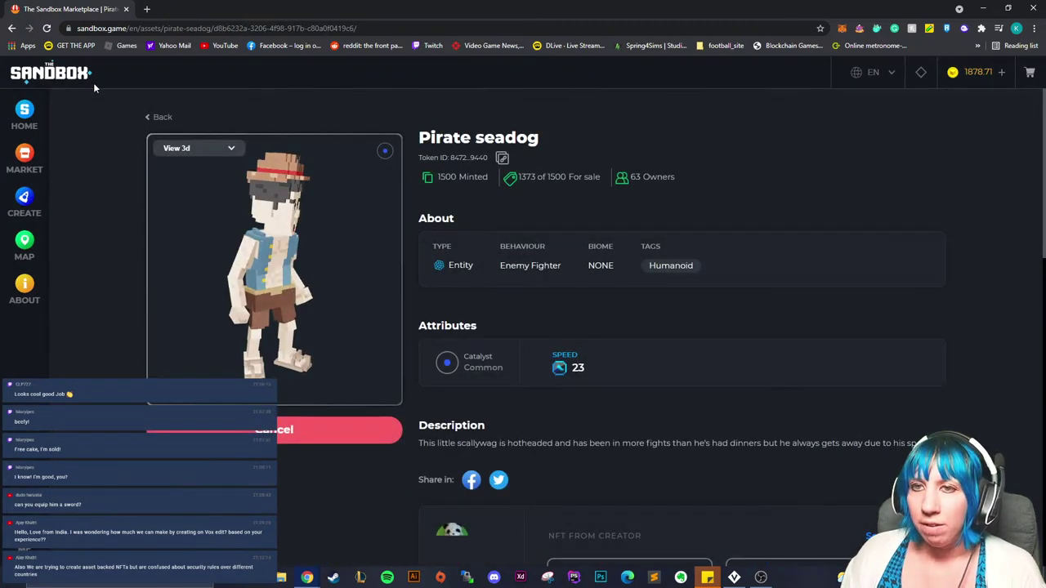
{"action": "left_click", "coordinate": [158, 117]}
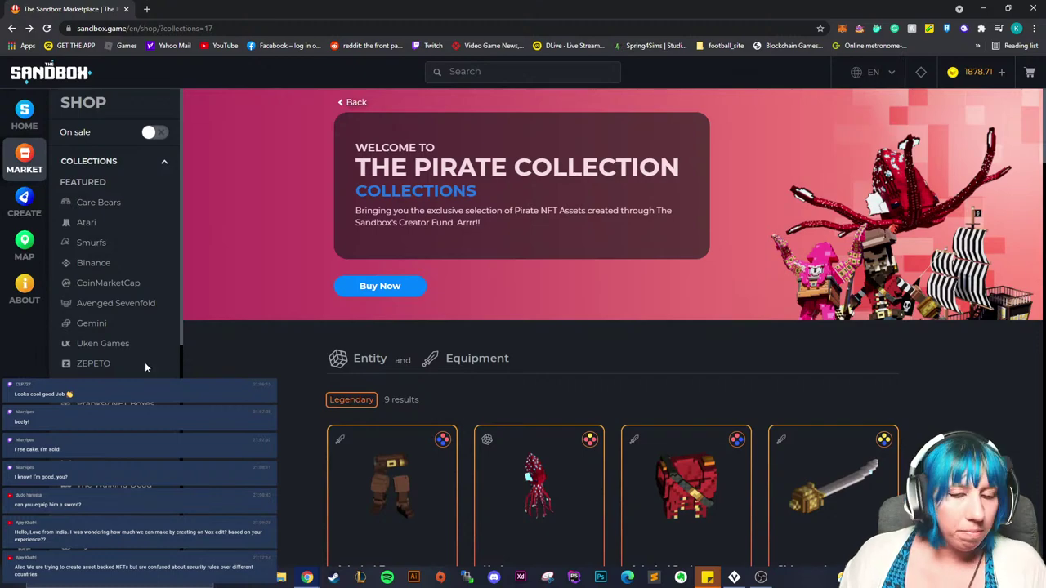
{"action": "scroll", "coordinate": [505, 241], "scroll_direction": "down", "scroll_amount": 15}
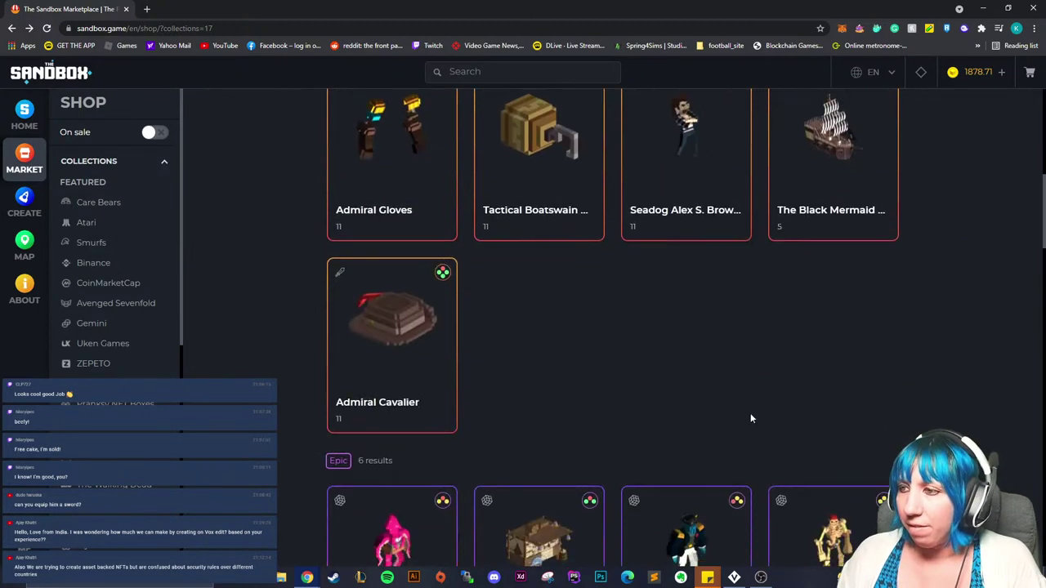
Step: Browse The Pirate Collection's Epic and Common tiers, and open the Pirate seadog's asset page to rotate its 3D model
{"action": "scroll", "coordinate": [718, 437], "scroll_direction": "up", "scroll_amount": 3}
{"action": "scroll", "coordinate": [709, 445], "scroll_direction": "up", "scroll_amount": 2}
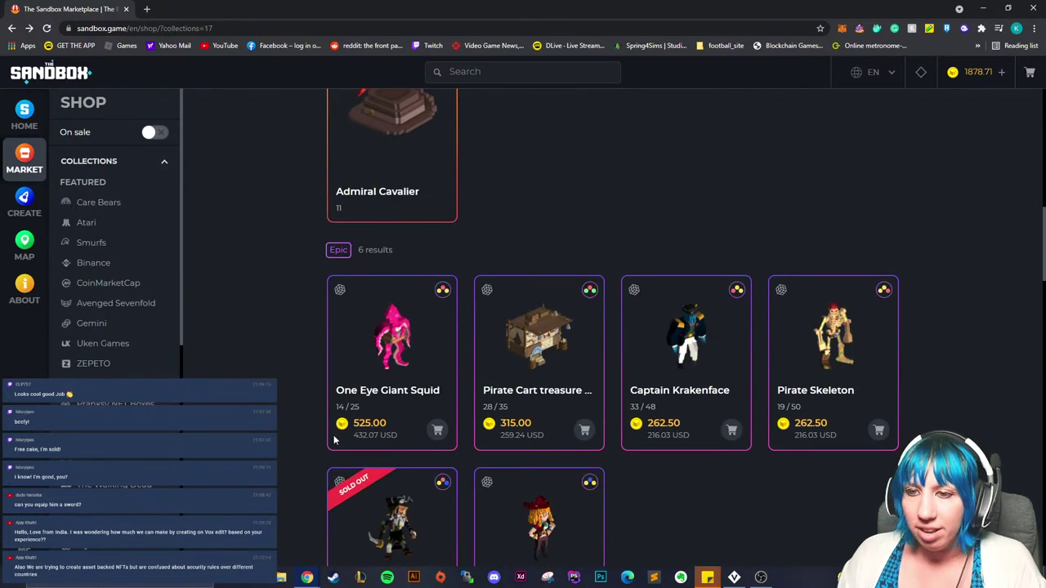
{"action": "scroll", "coordinate": [809, 453], "scroll_direction": "down", "scroll_amount": 12}
{"action": "scroll", "coordinate": [683, 417], "scroll_direction": "down", "scroll_amount": 1}
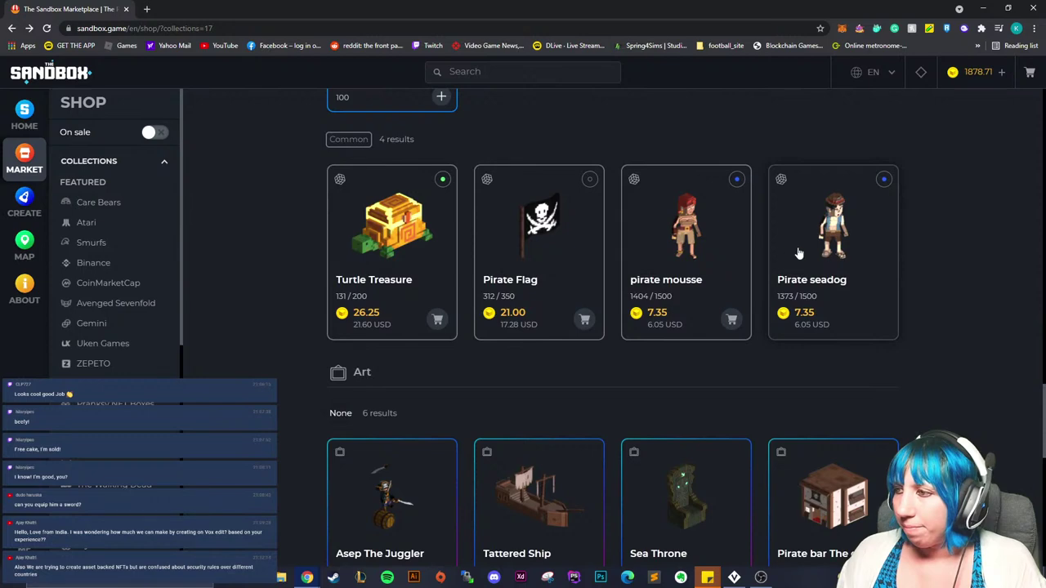
{"action": "left_click", "coordinate": [799, 254]}
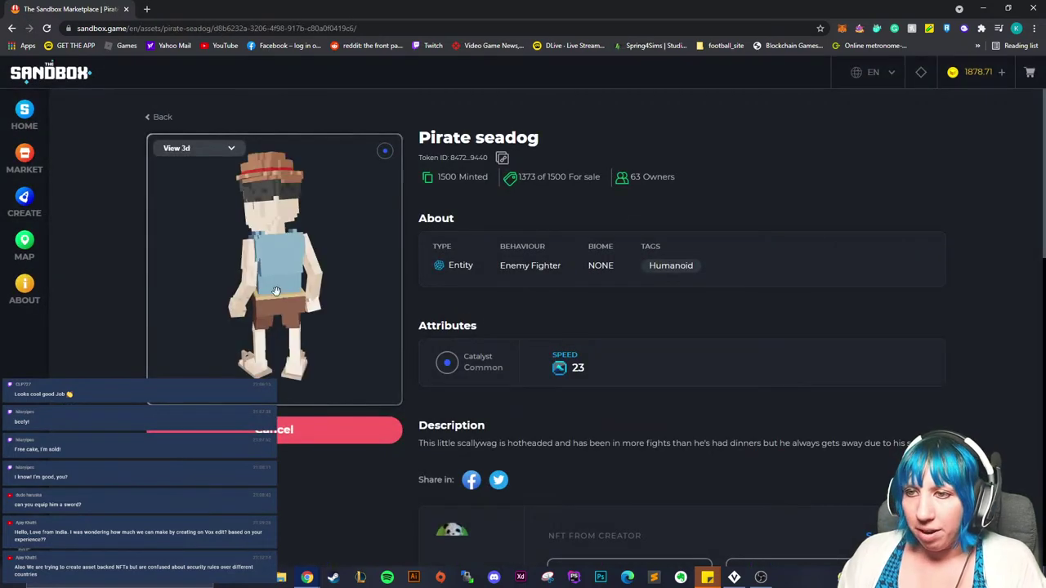
{"action": "left_click_drag", "start_coordinate": [261, 286], "coordinate": [443, 290]}
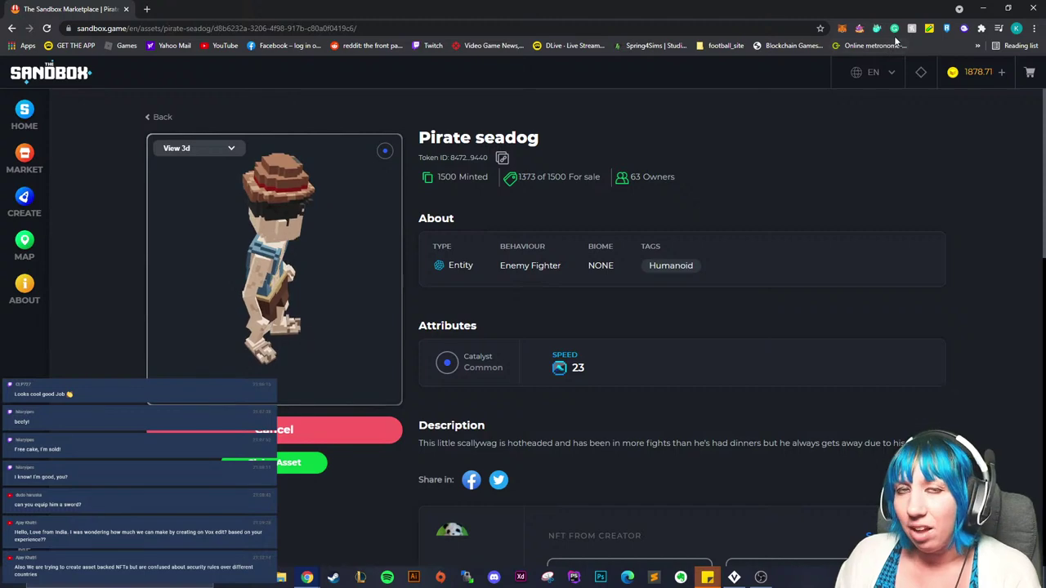
Step: Switch back to VoxEdit and look at the recoloured giant character from the side and the front
{"action": "left_click", "coordinate": [1032, 8]}
{"action": "right_click_drag", "start_coordinate": [504, 223], "coordinate": [524, 227]}
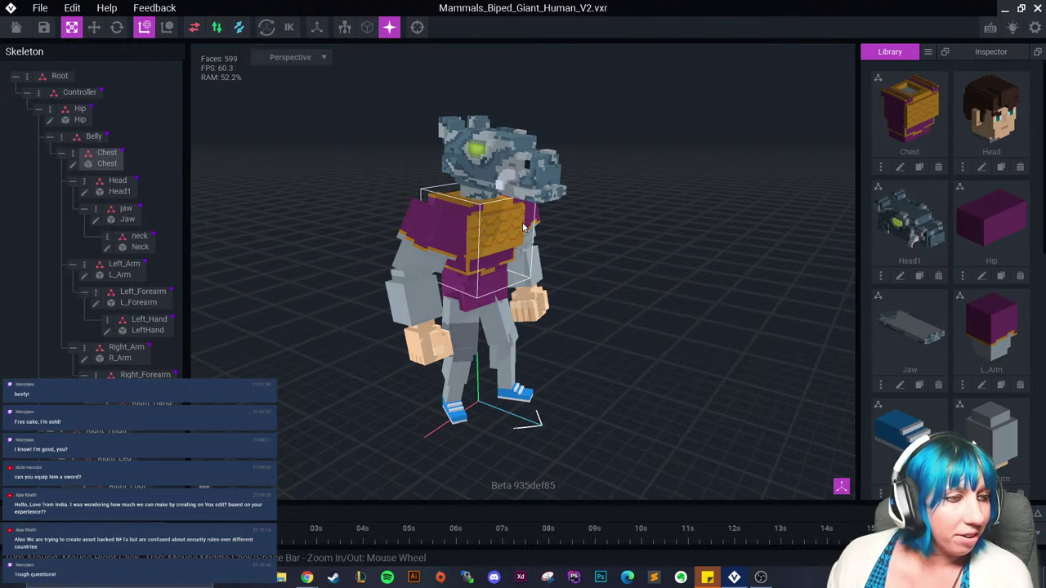
{"action": "key", "text": "Escape"}
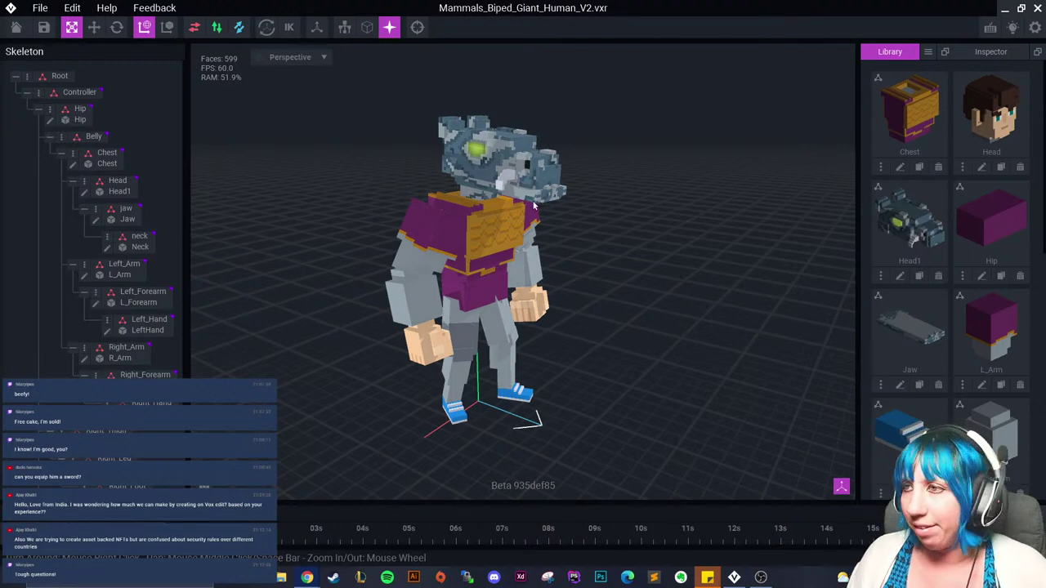
{"action": "right_click_drag", "start_coordinate": [498, 232], "coordinate": [495, 231]}
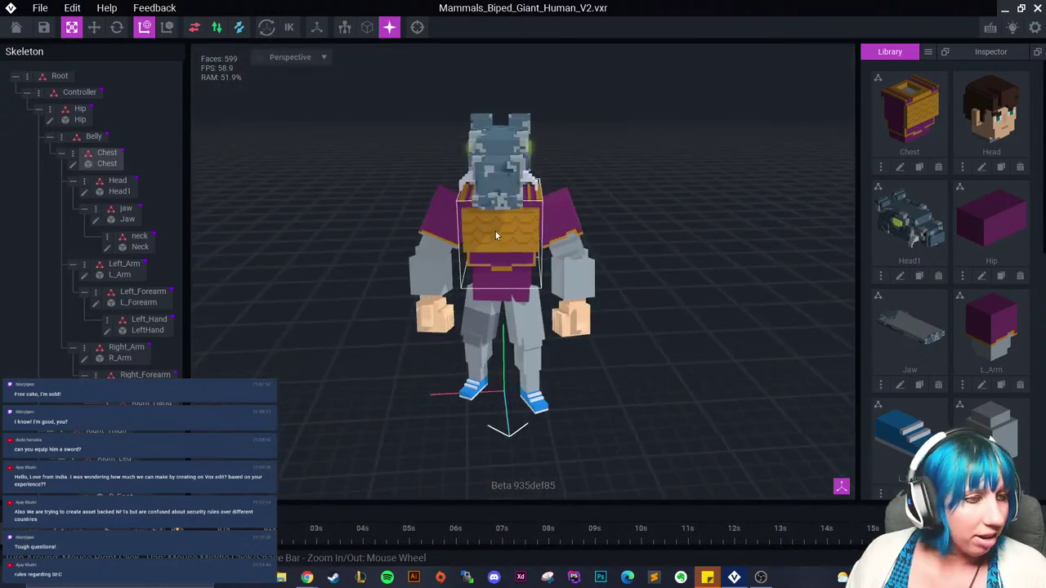
{"action": "left_click", "coordinate": [329, 222]}
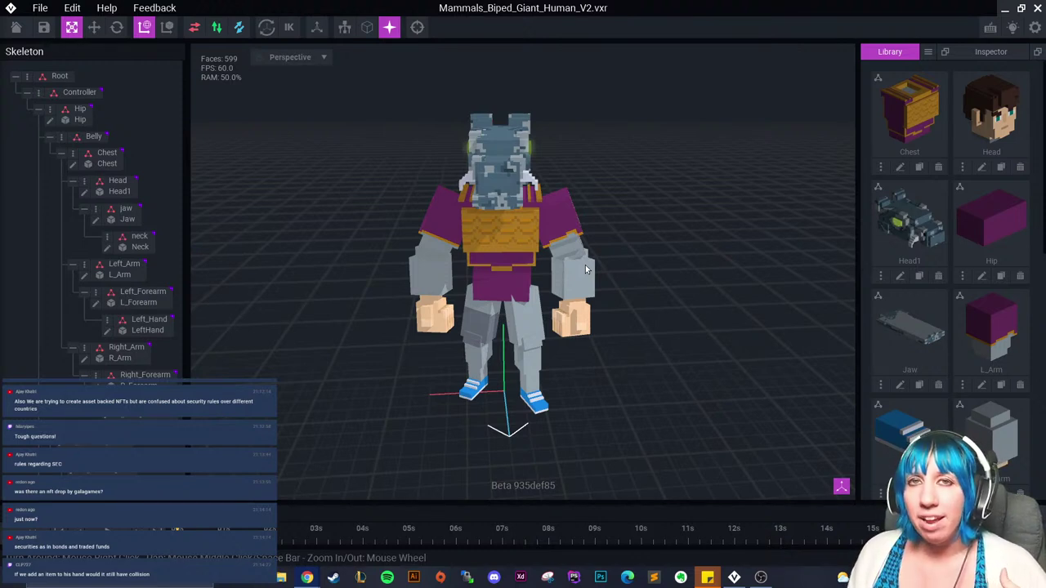
Step: Examine the giant character's body from the side and show the Collides option among its transform properties
{"action": "right_click_drag", "start_coordinate": [520, 198], "coordinate": [586, 250]}
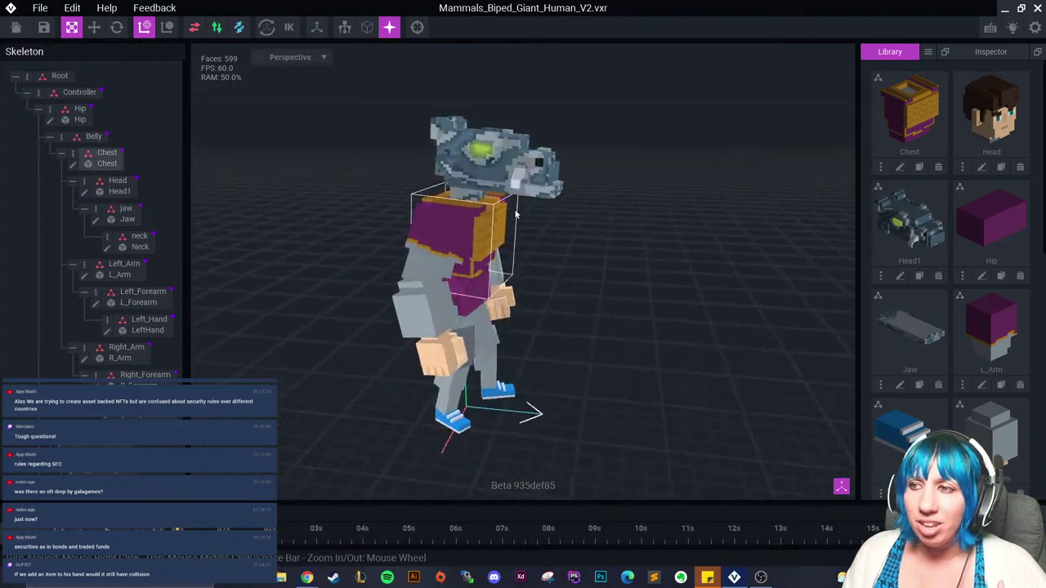
{"action": "scroll", "coordinate": [589, 251], "scroll_direction": "up", "scroll_amount": 3}
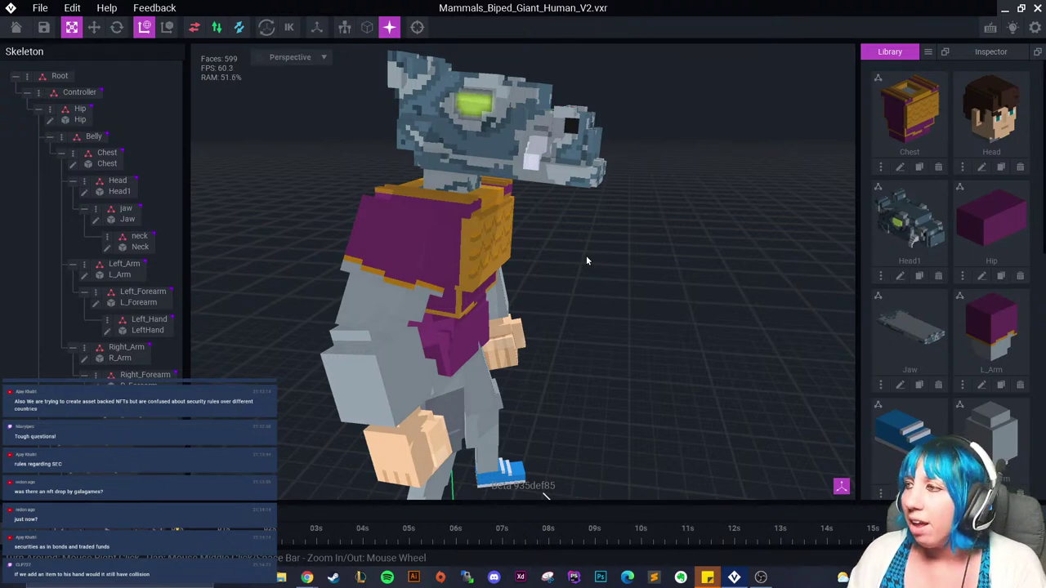
{"action": "scroll", "coordinate": [550, 326], "scroll_direction": "down", "scroll_amount": 3}
{"action": "right_click_drag", "start_coordinate": [550, 325], "coordinate": [519, 315]}
{"action": "left_click", "coordinate": [974, 55]}
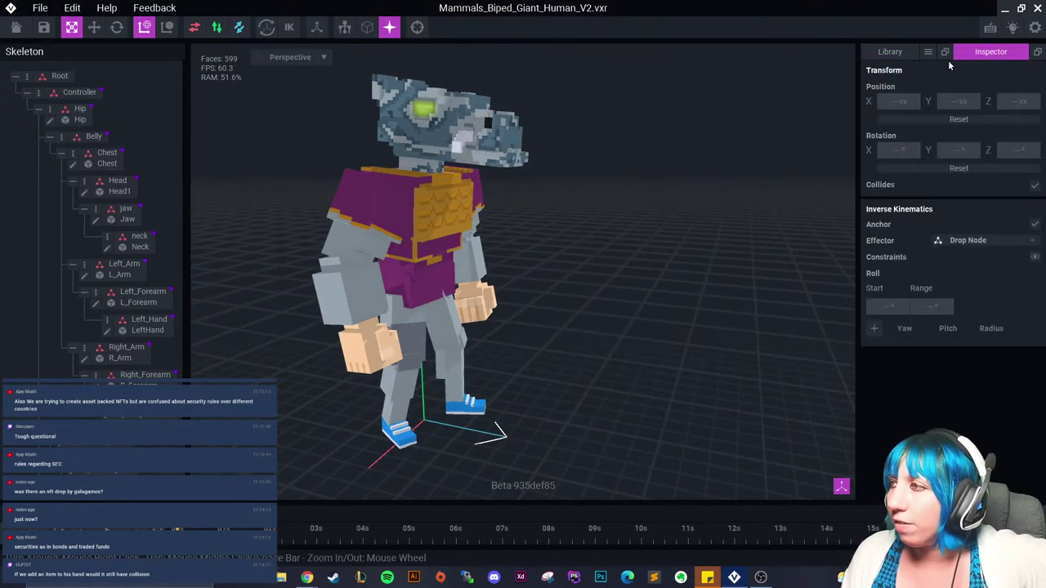
{"action": "left_click", "coordinate": [1032, 185]}
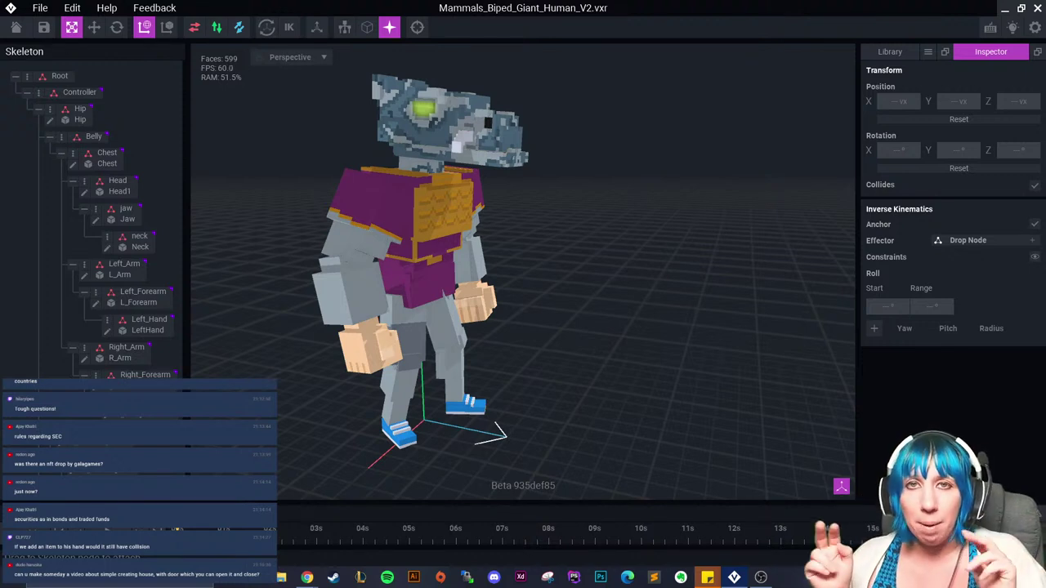
Step: Preview several of the giant character's animations, including Attack 01 and Eat 01
{"action": "left_click", "coordinate": [990, 512]}
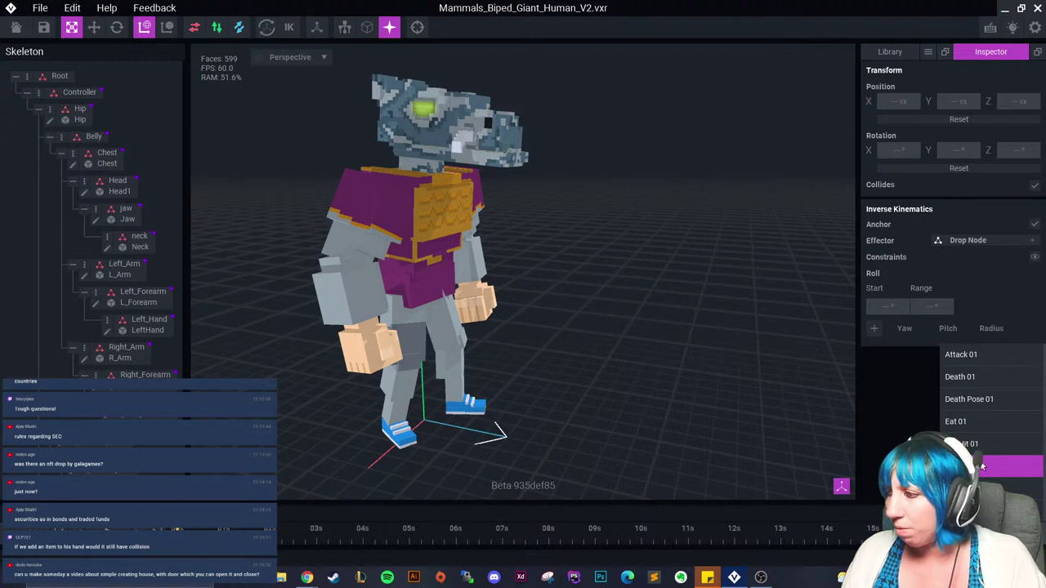
{"action": "left_click", "coordinate": [979, 357]}
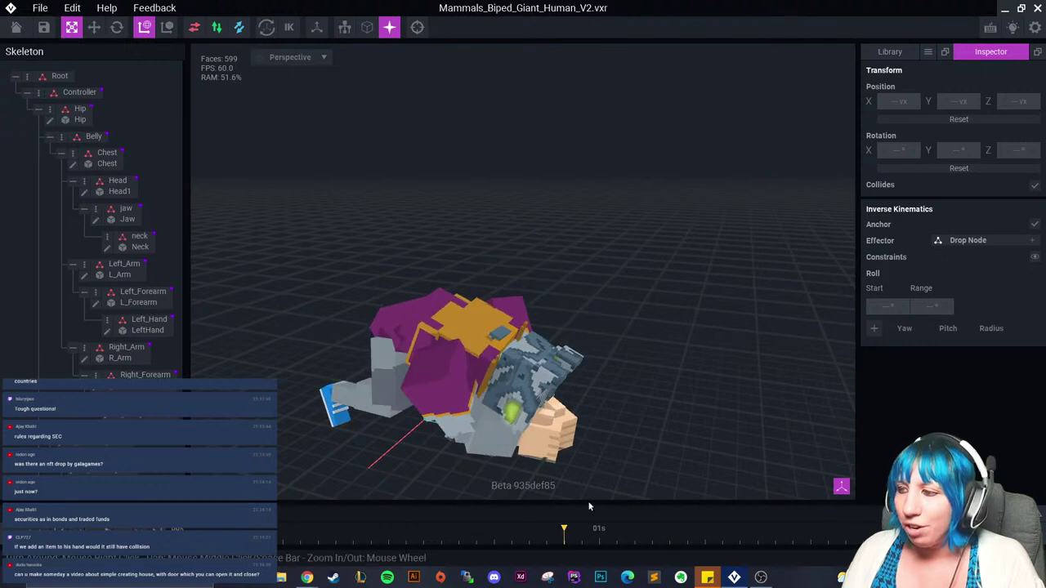
{"action": "left_click", "coordinate": [980, 513]}
{"action": "left_click", "coordinate": [978, 467]}
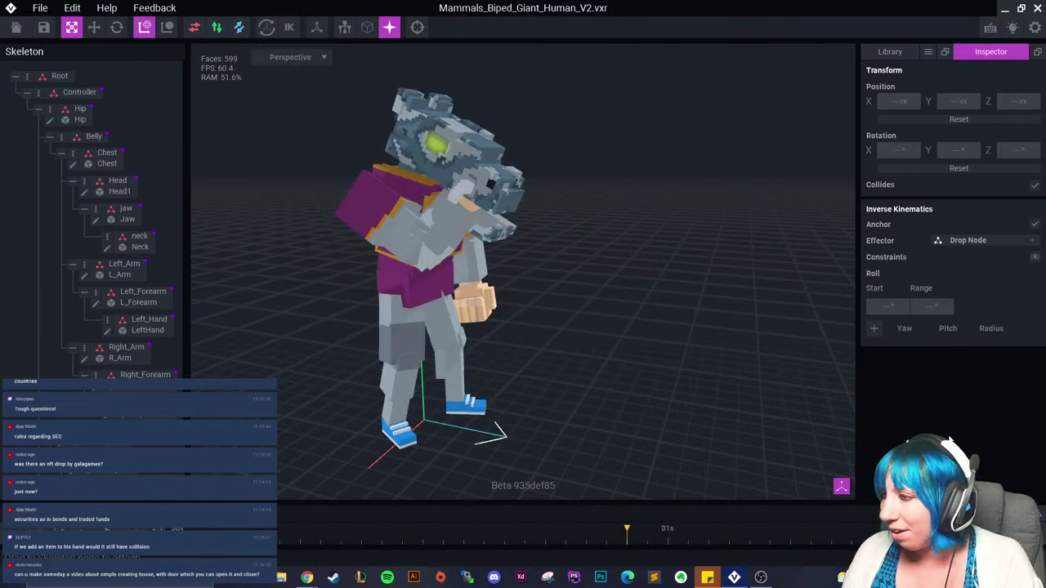
{"action": "left_click", "coordinate": [980, 513]}
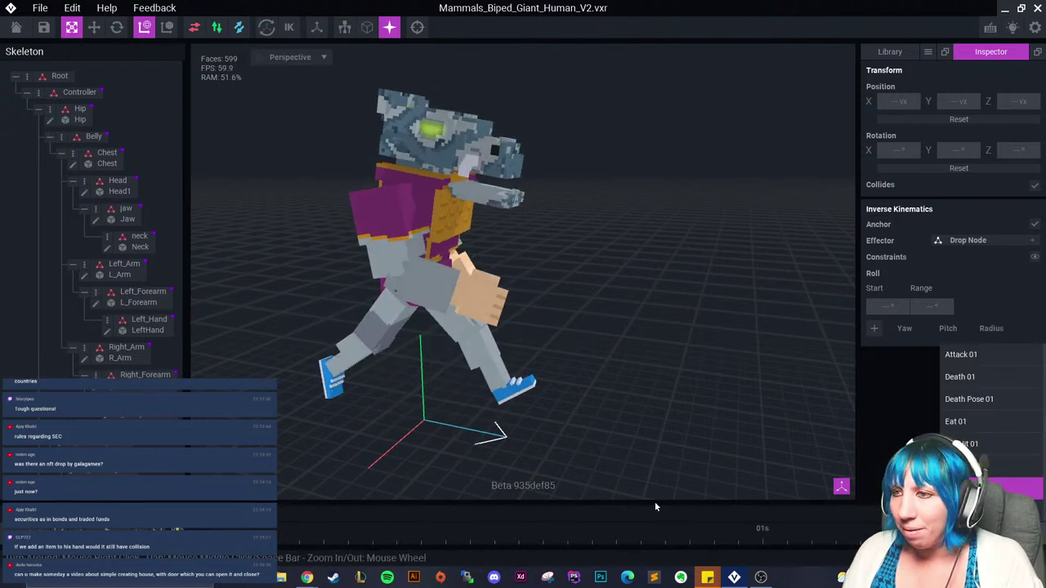
{"action": "left_click", "coordinate": [972, 488]}
{"action": "left_click", "coordinate": [972, 513]}
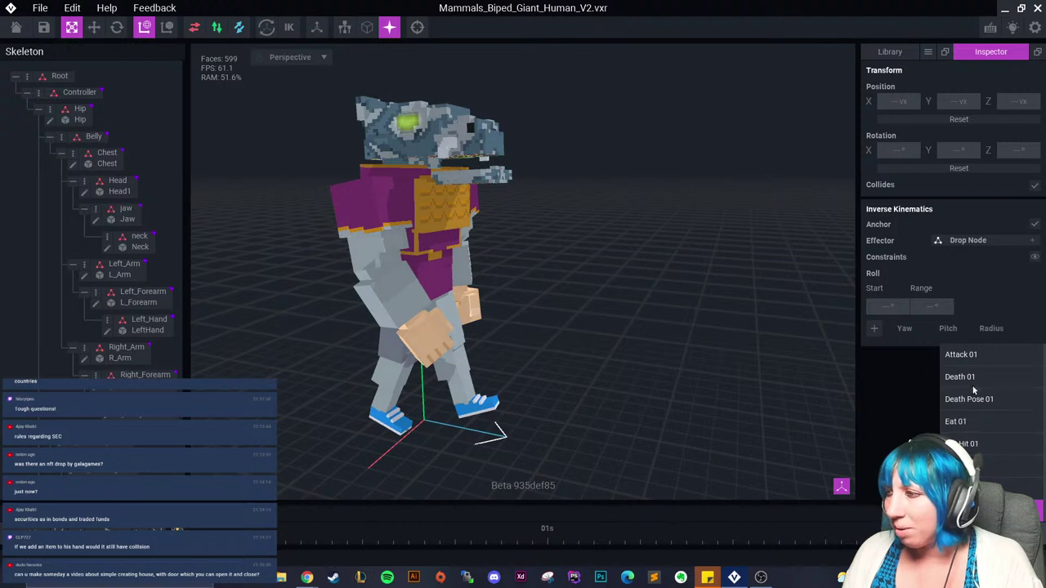
{"action": "left_click", "coordinate": [973, 421]}
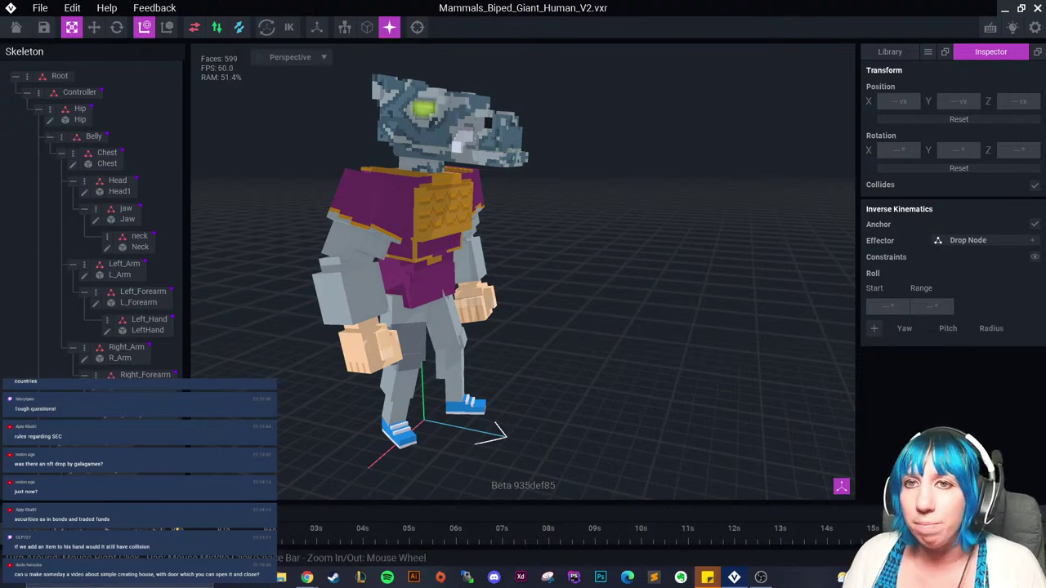
Step: Return to the VoxEdit start screen and look through the asset templates down to Single Door and Switch
{"action": "left_click", "coordinate": [16, 27]}
{"action": "left_click", "coordinate": [397, 210]}
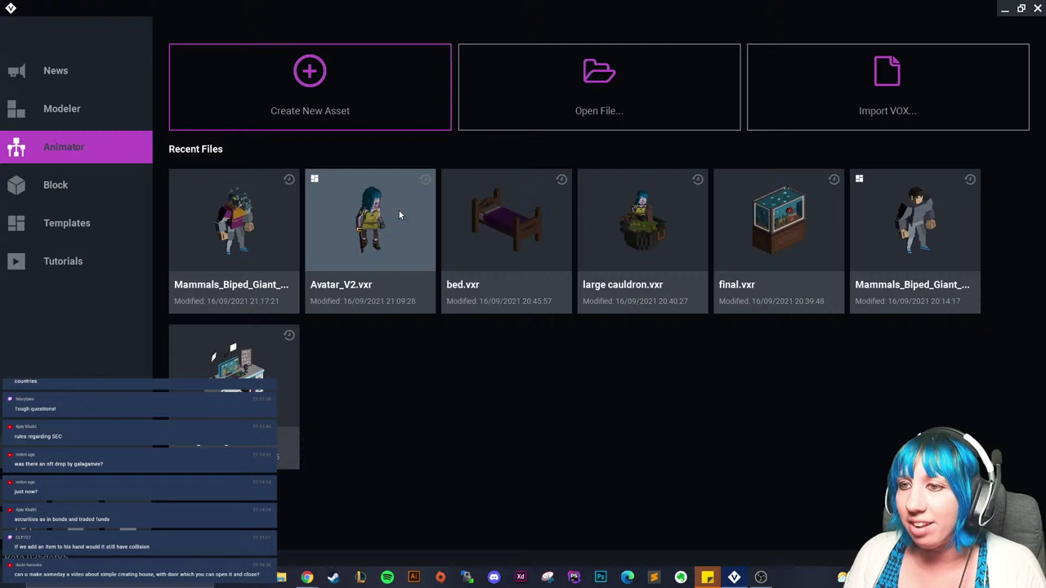
{"action": "left_click", "coordinate": [98, 224]}
{"action": "scroll", "coordinate": [472, 446], "scroll_direction": "down", "scroll_amount": 10}
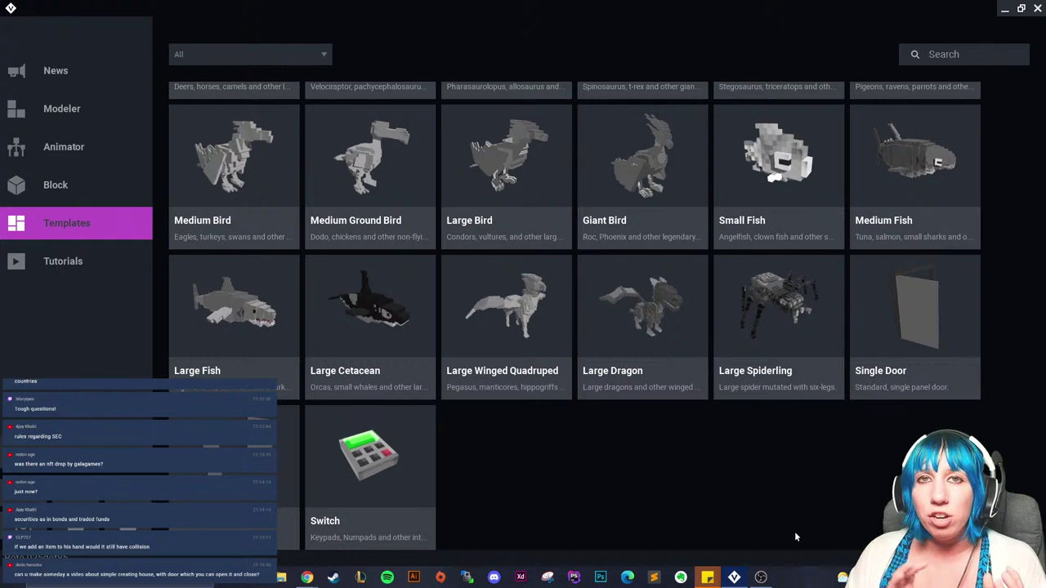
Step: Look through the VoxEdit and assignments folders for an existing Animator file, and close the file browser without opening anything
{"action": "left_click", "coordinate": [81, 152]}
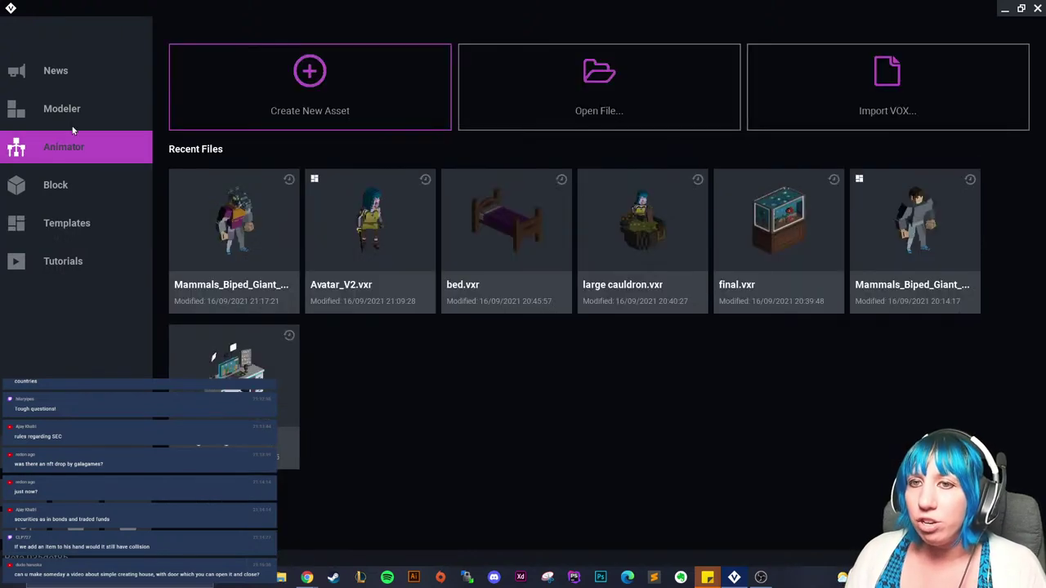
{"action": "left_click", "coordinate": [623, 111]}
{"action": "left_click", "coordinate": [559, 133]}
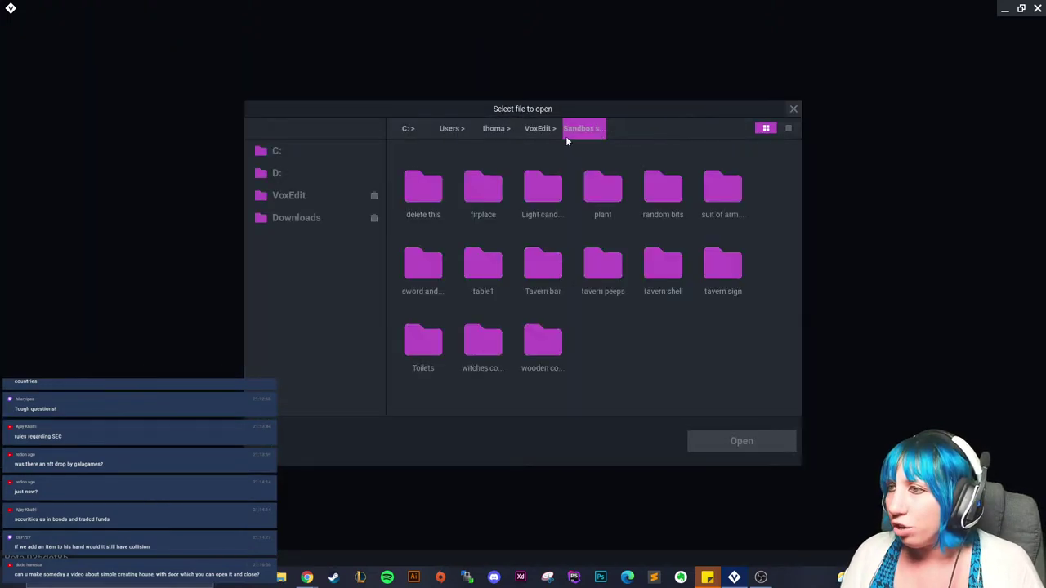
{"action": "left_click", "coordinate": [493, 131]}
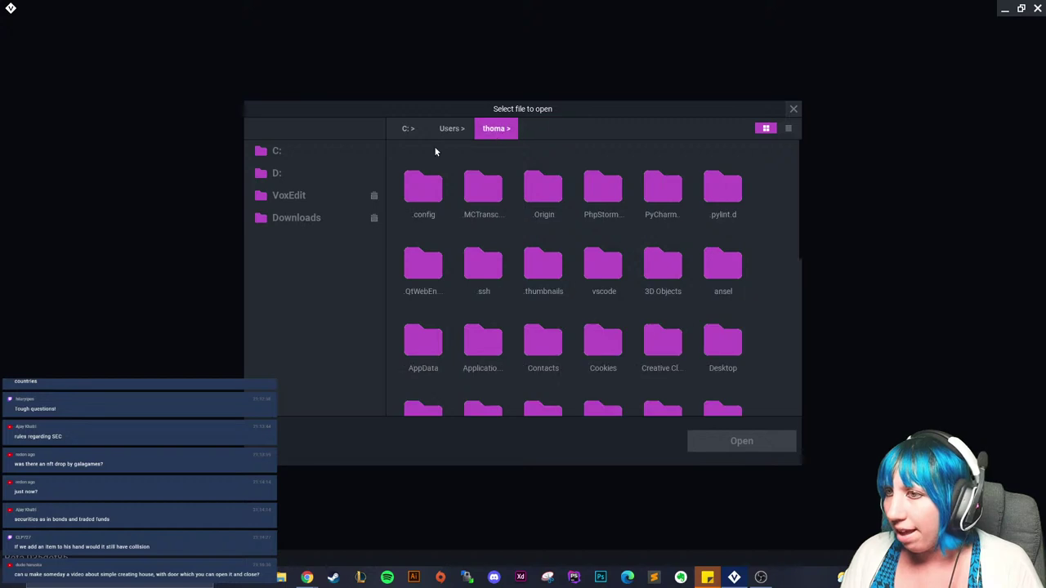
{"action": "left_click", "coordinate": [292, 199]}
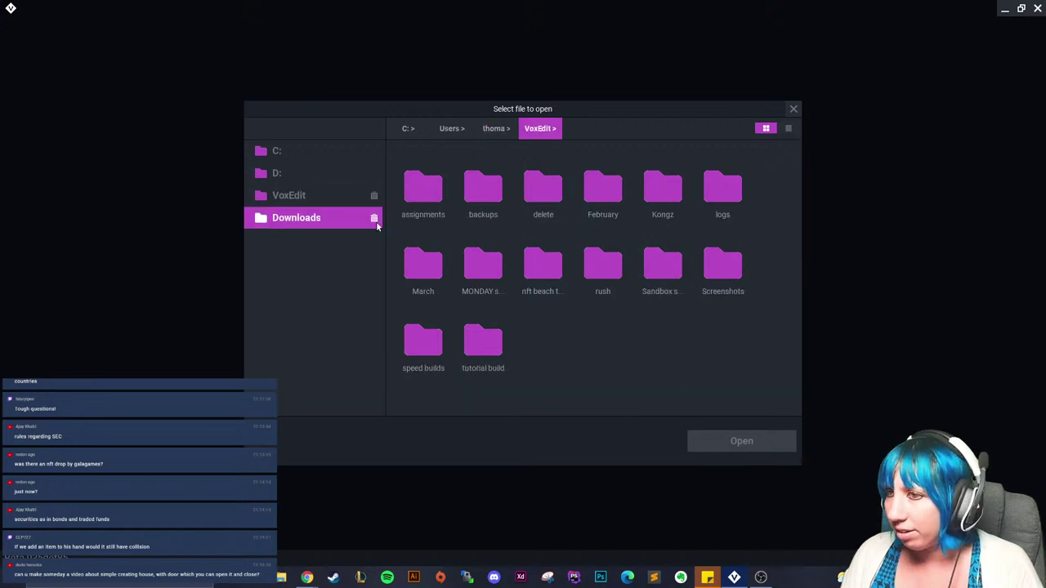
{"action": "double_click", "coordinate": [421, 196]}
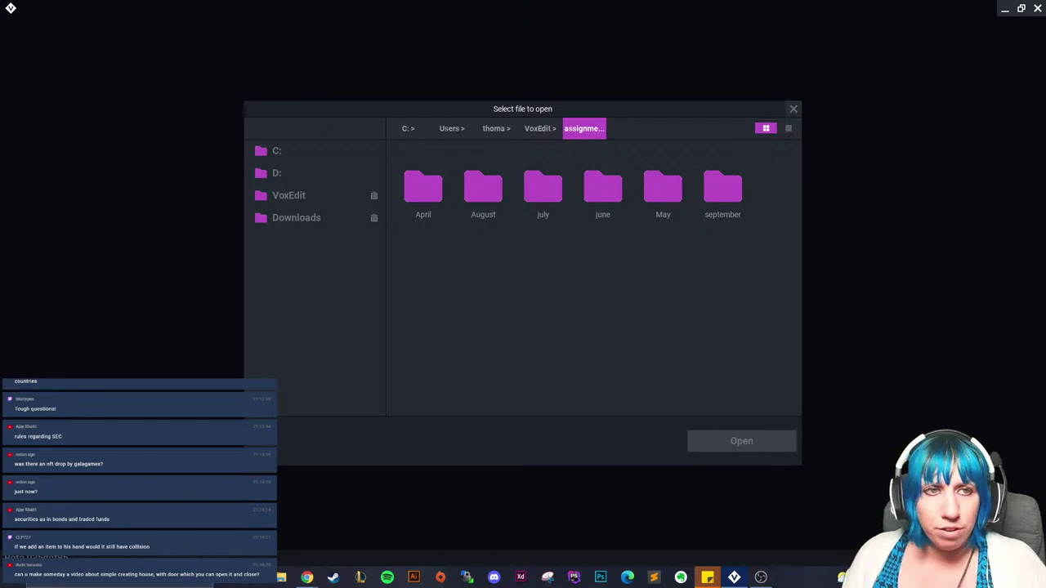
{"action": "left_click", "coordinate": [793, 109]}
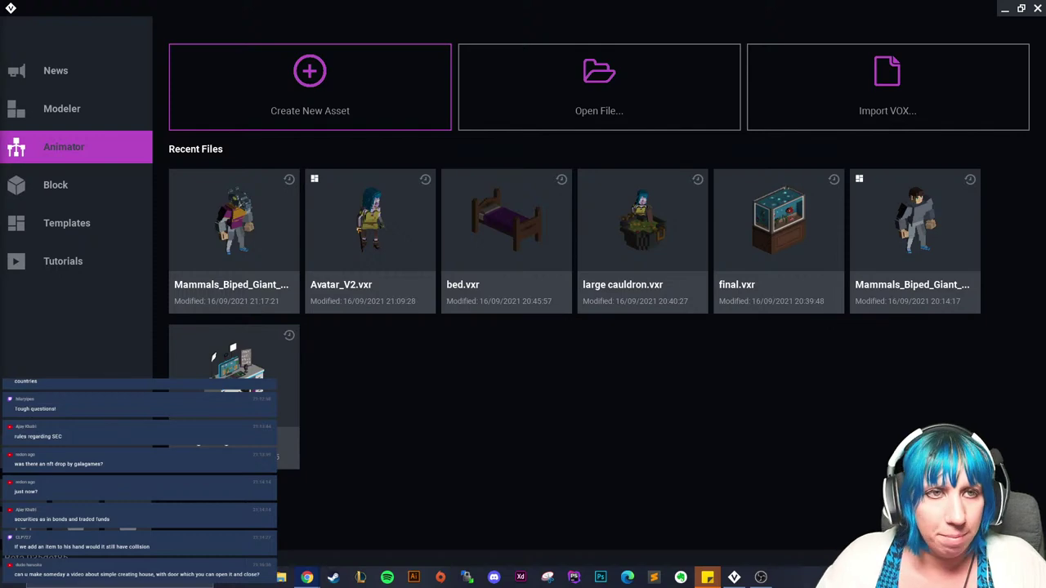
Step: Switch to the browser, open the Sandbox NFT marketplace and scroll through its featured collections and building assets
{"action": "left_click_drag", "start_coordinate": [0, 75], "coordinate": [488, 0]}
{"action": "left_click", "coordinate": [24, 162]}
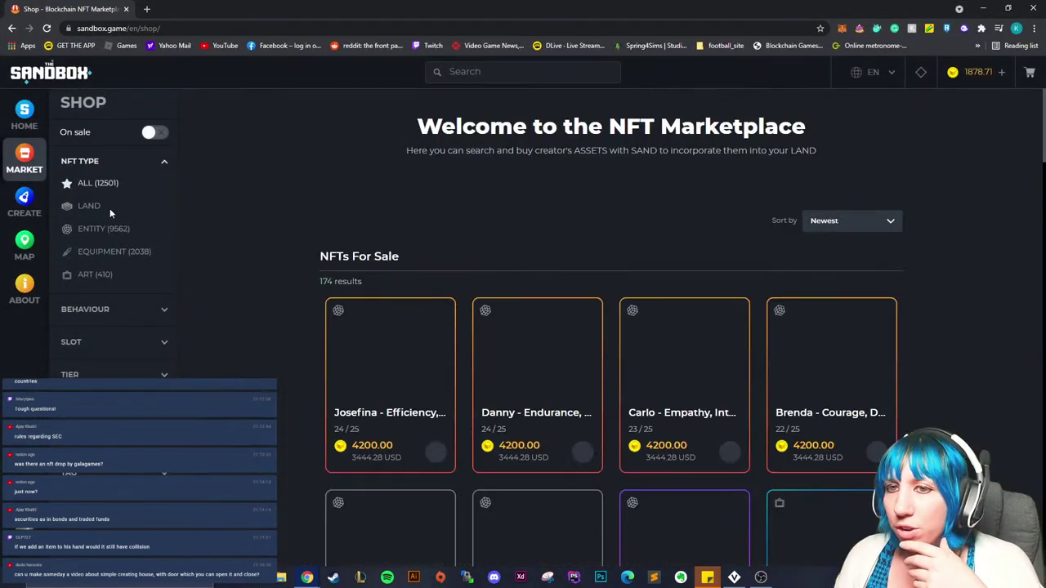
{"action": "scroll", "coordinate": [482, 384], "scroll_direction": "down", "scroll_amount": 4}
{"action": "scroll", "coordinate": [489, 391], "scroll_direction": "down", "scroll_amount": 2}
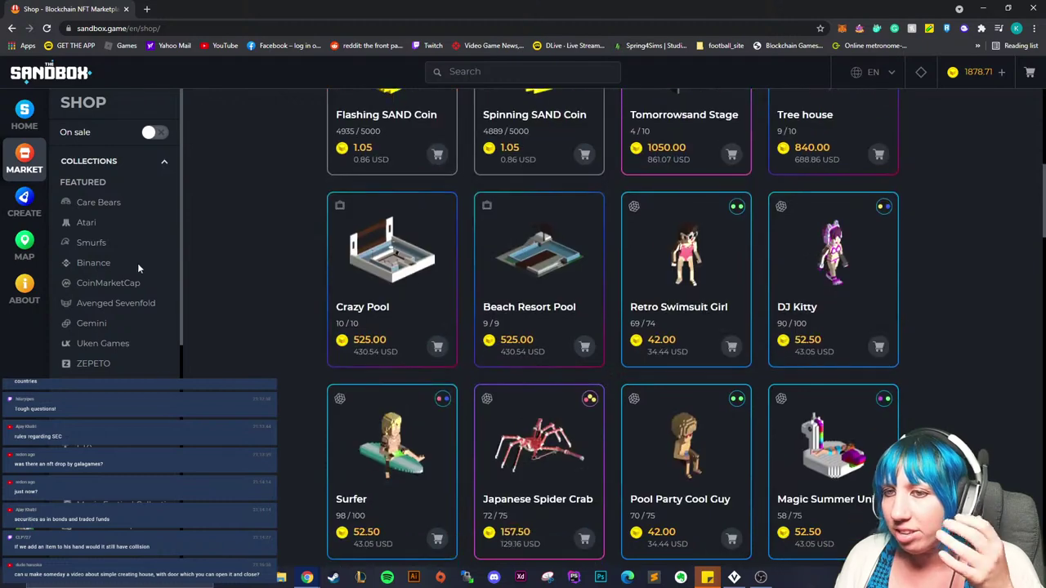
{"action": "scroll", "coordinate": [113, 327], "scroll_direction": "down", "scroll_amount": 4}
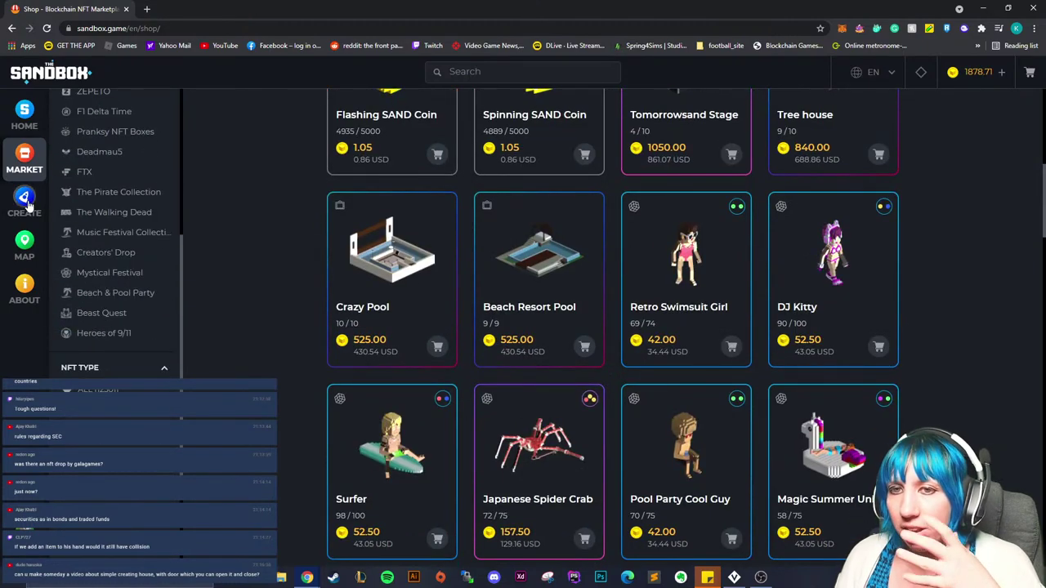
{"action": "scroll", "coordinate": [616, 430], "scroll_direction": "down", "scroll_amount": 10}
{"action": "scroll", "coordinate": [639, 435], "scroll_direction": "down", "scroll_amount": 4}
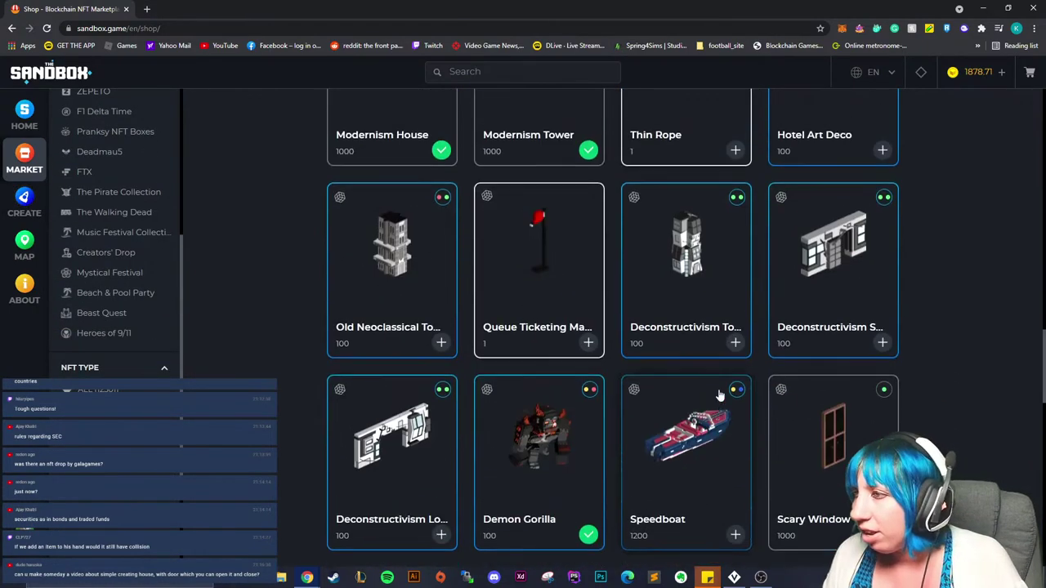
{"action": "scroll", "coordinate": [719, 397], "scroll_direction": "up", "scroll_amount": 2}
Step: Open the Hotel Art Deco asset page and examine its 3D model's entrance up close from several angles
{"action": "left_click", "coordinate": [771, 202]}
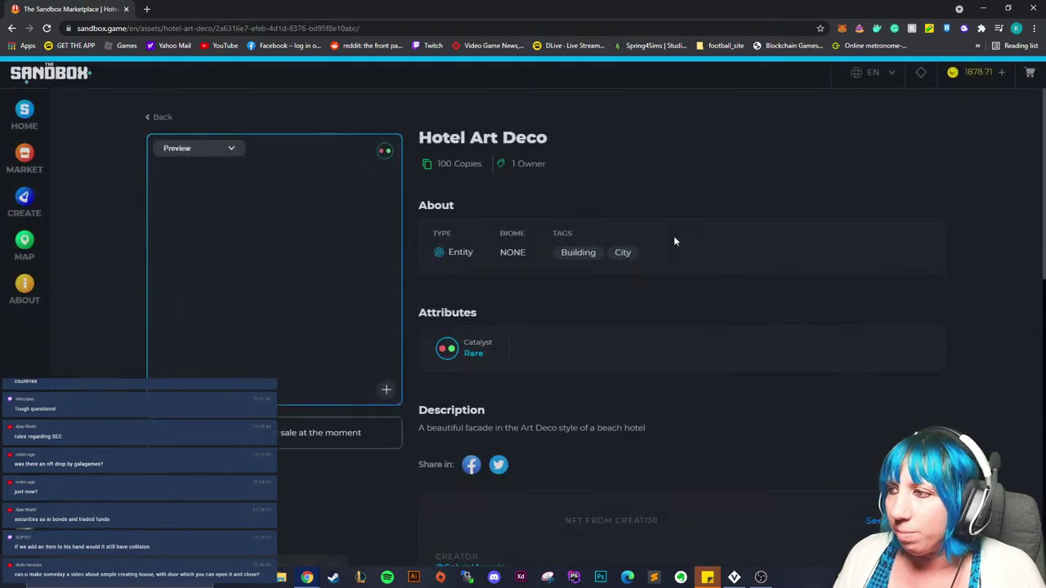
{"action": "right_click", "coordinate": [310, 294]}
{"action": "left_click_drag", "start_coordinate": [310, 294], "coordinate": [229, 267]}
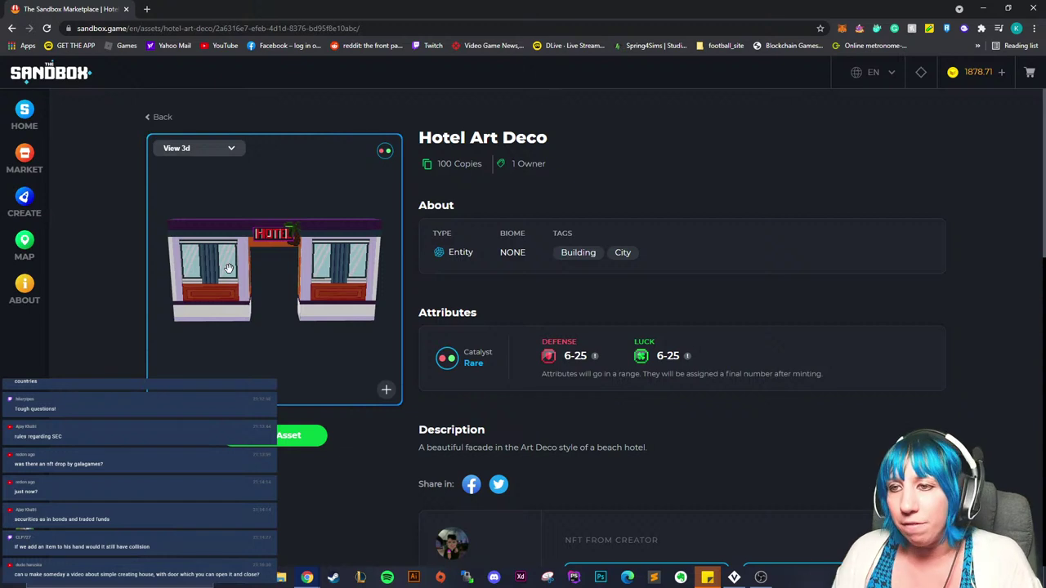
{"action": "left_click_drag", "start_coordinate": [229, 268], "coordinate": [246, 289]}
{"action": "scroll", "coordinate": [270, 286], "scroll_direction": "up", "scroll_amount": 2}
{"action": "scroll", "coordinate": [276, 299], "scroll_direction": "down", "scroll_amount": 2}
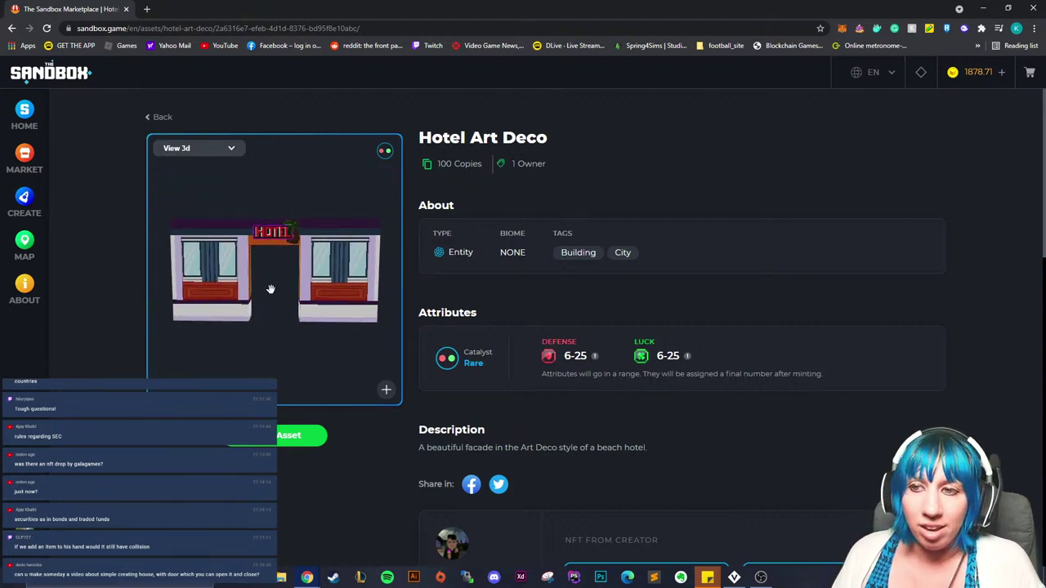
{"action": "scroll", "coordinate": [245, 279], "scroll_direction": "up", "scroll_amount": 3}
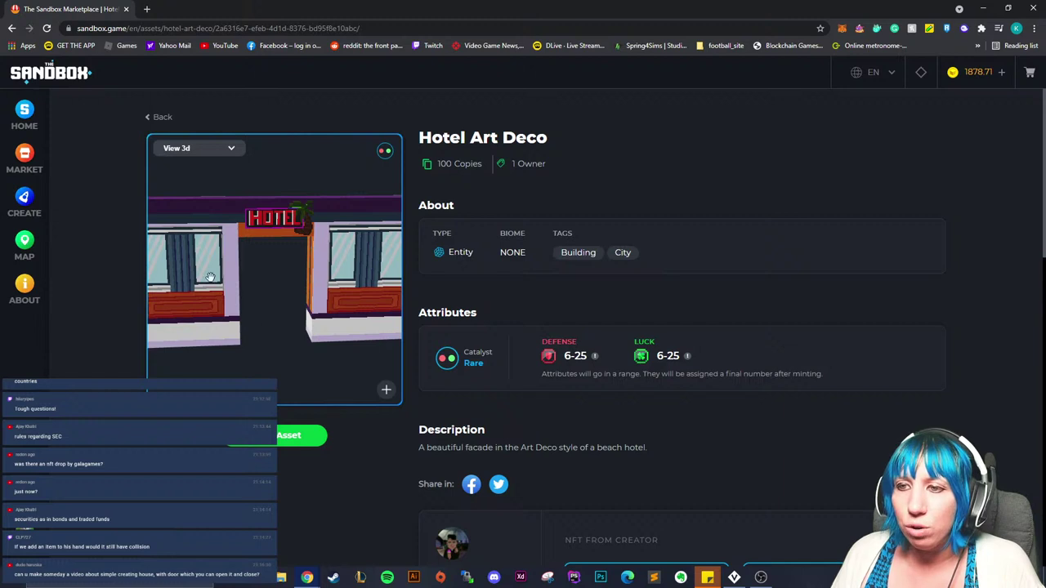
{"action": "left_click_drag", "start_coordinate": [210, 278], "coordinate": [288, 289]}
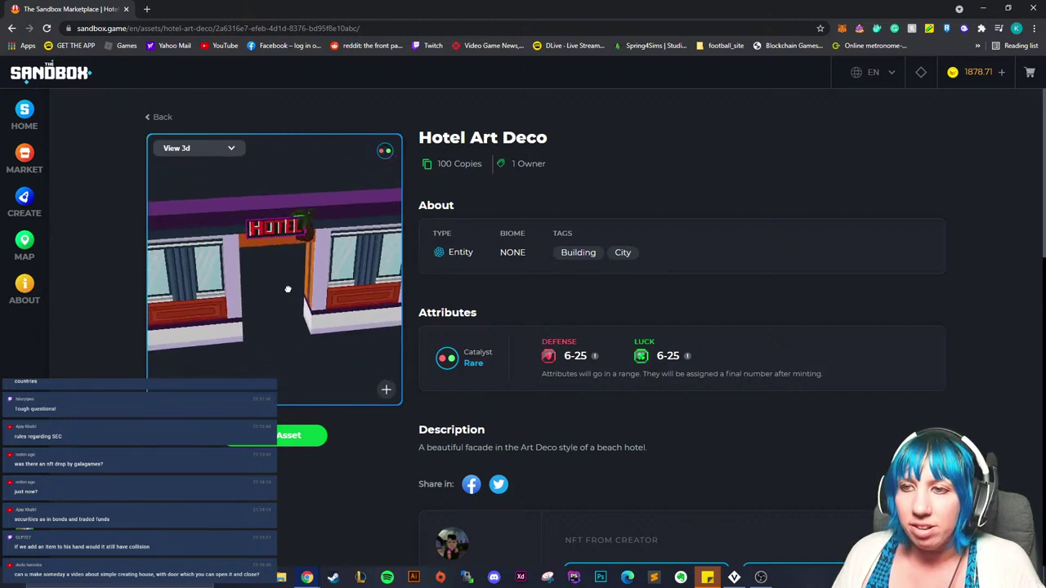
Step: Examine the Hotel Art Deco model's open doorway from several angles and distances, and close the browser to return to VoxEdit
{"action": "right_click", "coordinate": [287, 289]}
{"action": "left_click", "coordinate": [220, 322]}
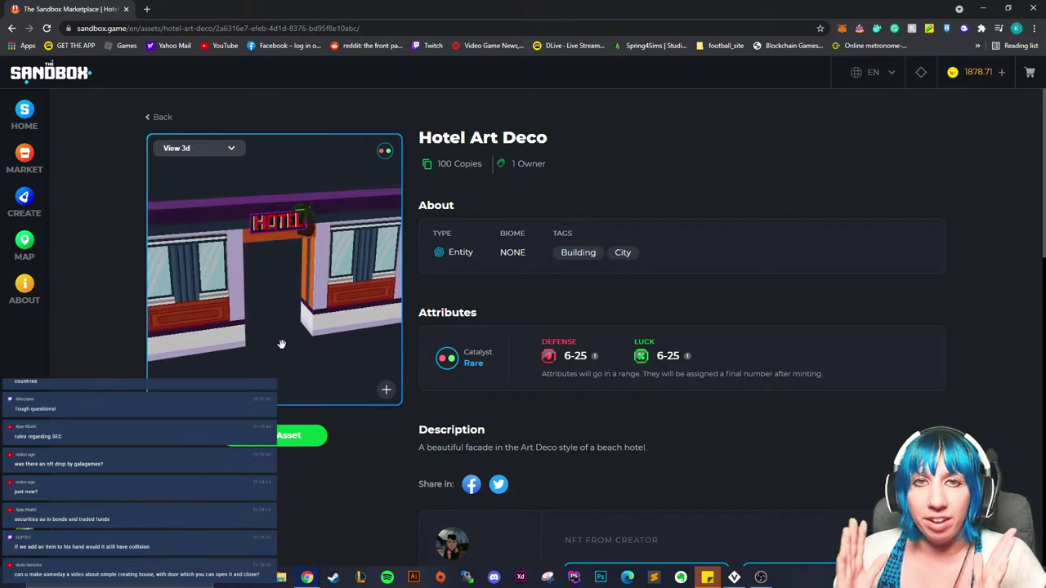
{"action": "right_click", "coordinate": [234, 326]}
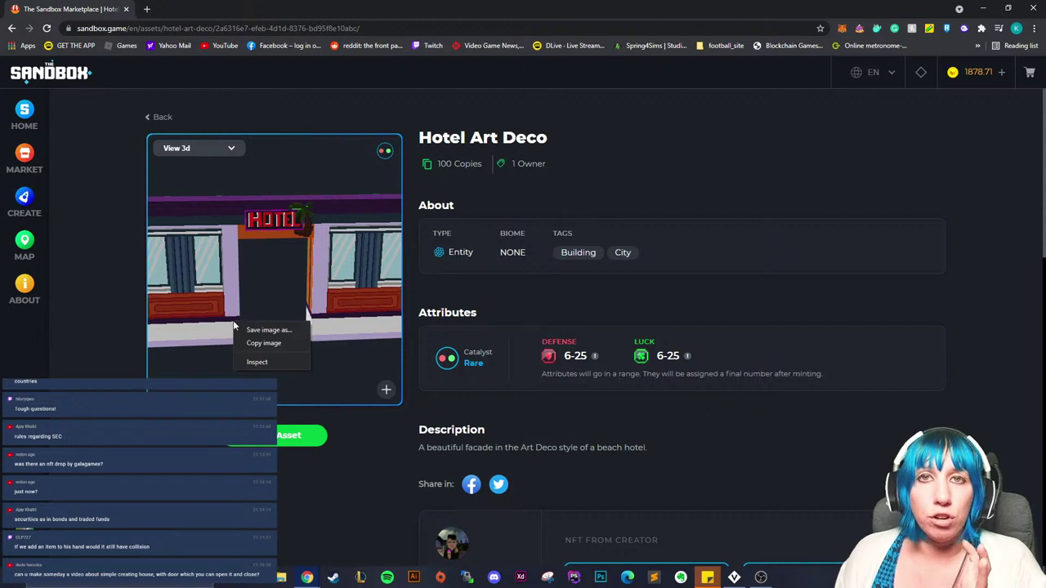
{"action": "left_click", "coordinate": [267, 372]}
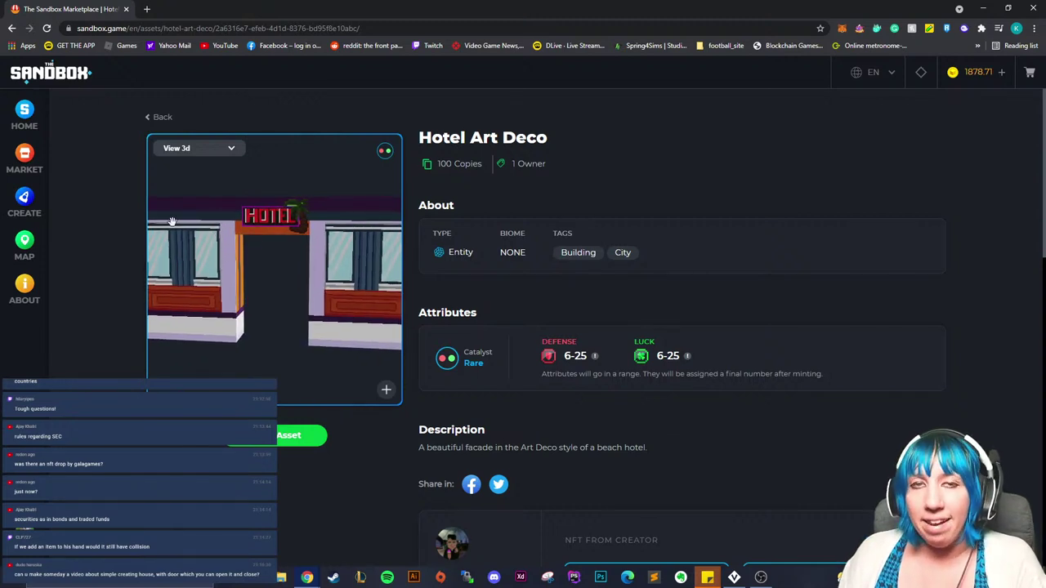
{"action": "left_click_drag", "start_coordinate": [203, 218], "coordinate": [269, 294]}
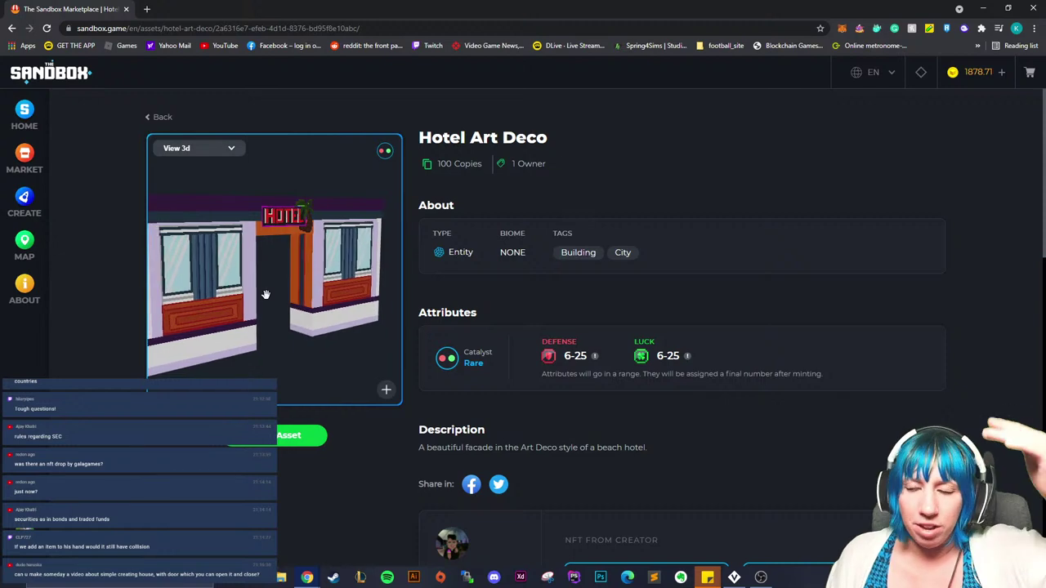
{"action": "mouse_move", "coordinate": [266, 294]}
{"action": "left_mouse_down"}
{"action": "mouse_move", "coordinate": [232, 303]}
{"action": "mouse_move", "coordinate": [271, 294]}
{"action": "left_mouse_up"}
{"action": "scroll", "coordinate": [270, 299], "scroll_direction": "up", "scroll_amount": 3}
{"action": "scroll", "coordinate": [265, 306], "scroll_direction": "down", "scroll_amount": 5}
{"action": "scroll", "coordinate": [270, 294], "scroll_direction": "up", "scroll_amount": 3}
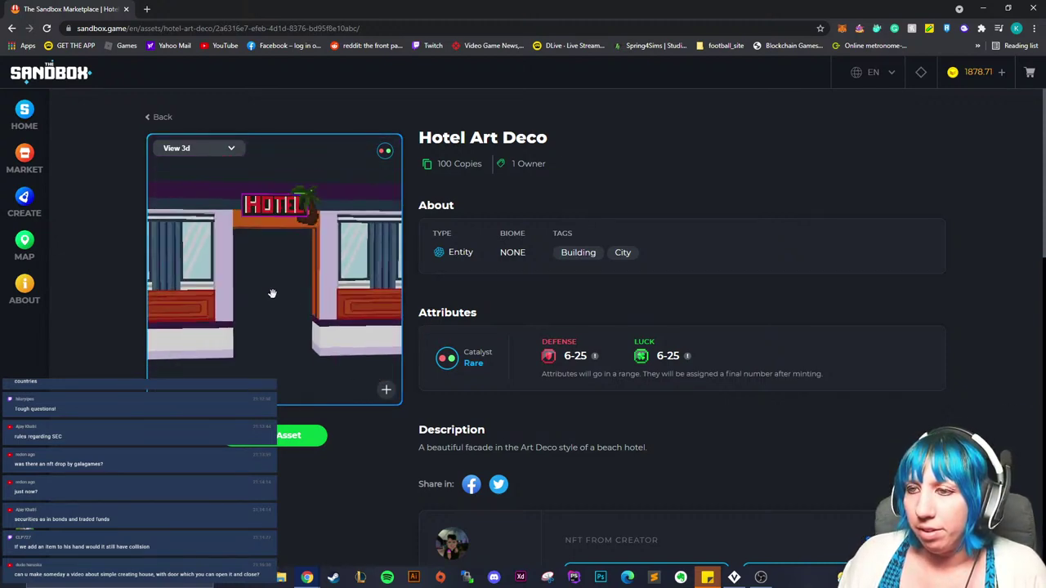
{"action": "scroll", "coordinate": [271, 294], "scroll_direction": "down", "scroll_amount": 3}
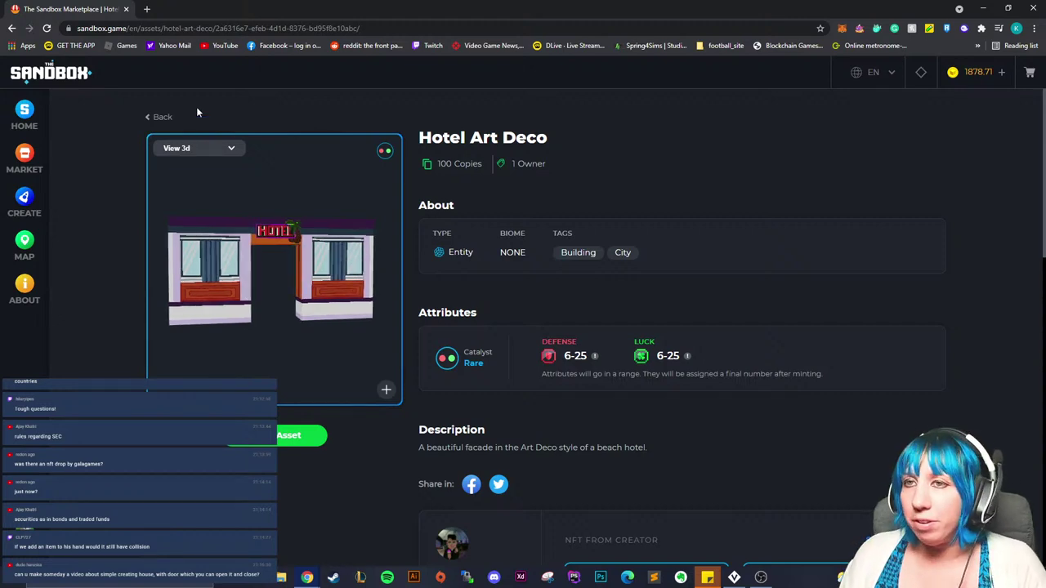
{"action": "left_click", "coordinate": [1035, 7]}
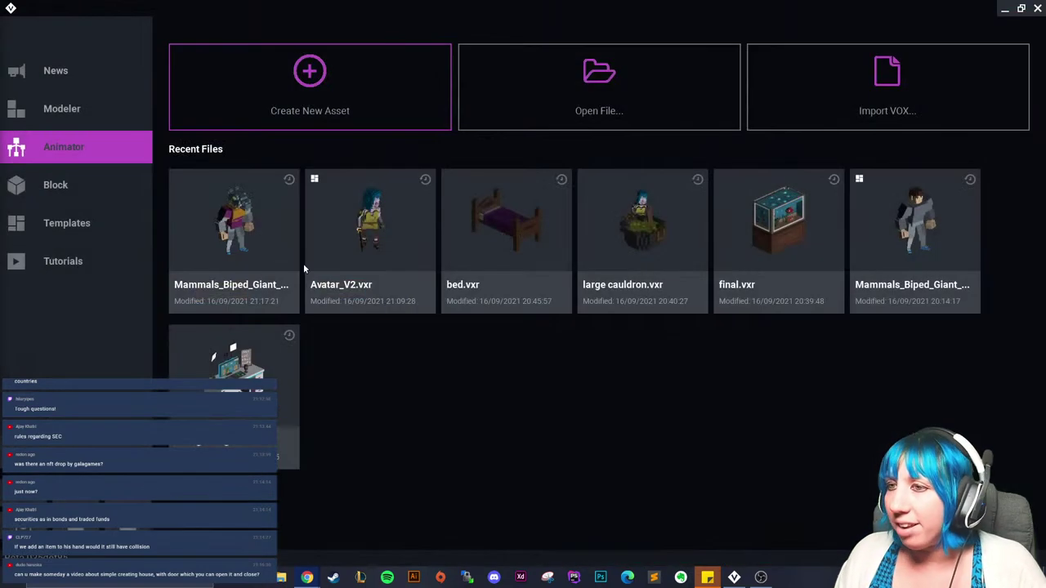
Step: Open the cottage final asset in the Animator from the witches subfolder of the Sandbox project folder
{"action": "left_click", "coordinate": [554, 125]}
{"action": "left_click", "coordinate": [582, 128]}
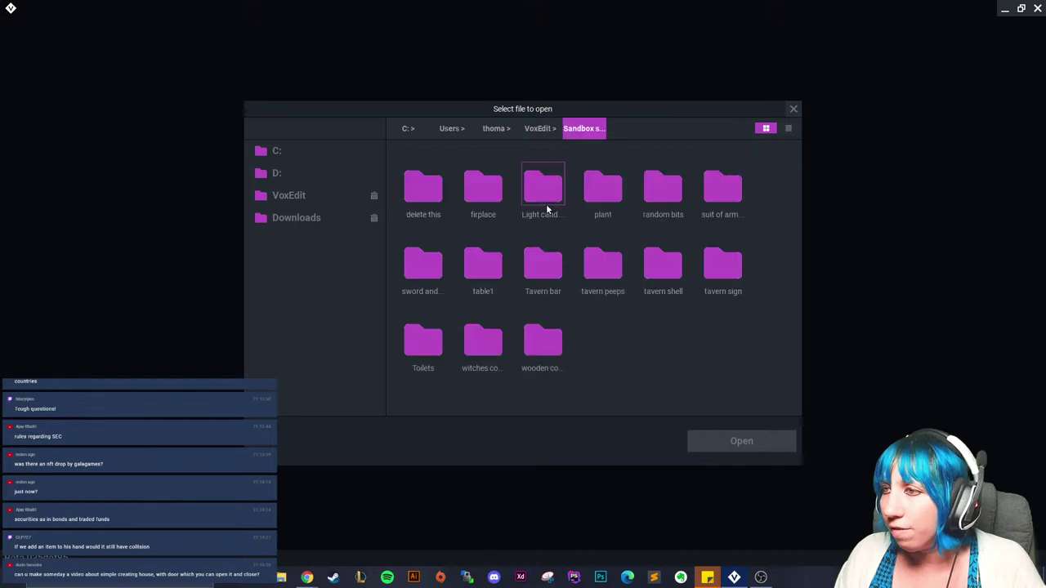
{"action": "double_click", "coordinate": [469, 342]}
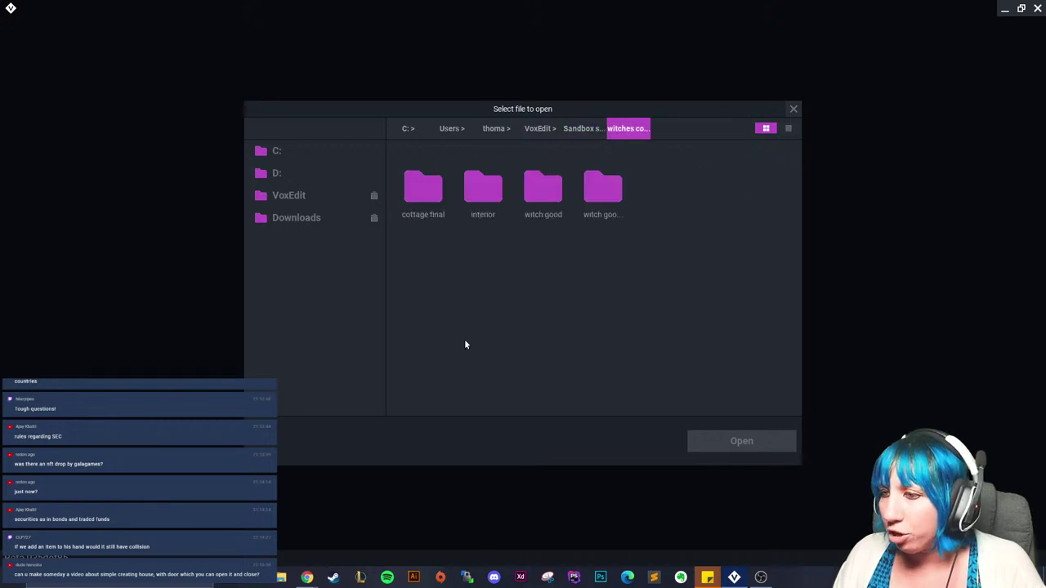
{"action": "double_click", "coordinate": [423, 191]}
{"action": "left_click", "coordinate": [423, 187]}
{"action": "left_click", "coordinate": [725, 438]}
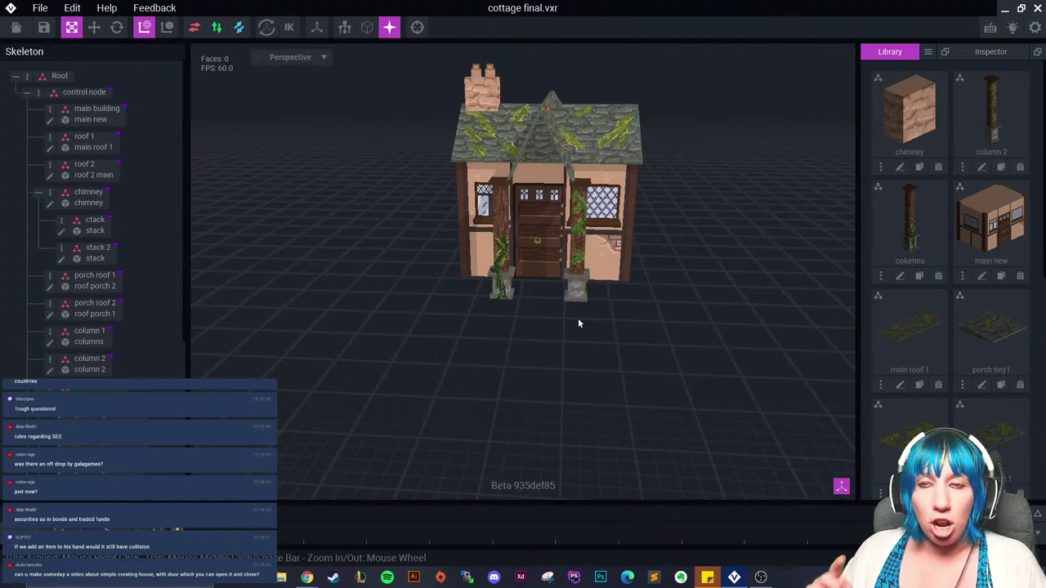
Step: Examine the cottage's front door and porch from slightly different angles, and return to the Animator start screen
{"action": "right_click_drag", "start_coordinate": [577, 323], "coordinate": [513, 283]}
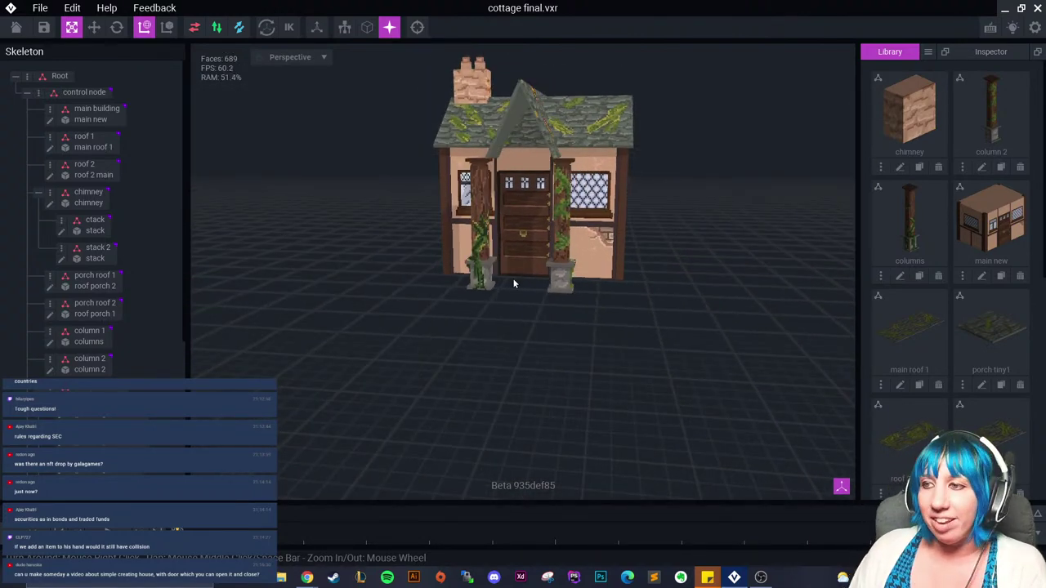
{"action": "scroll", "coordinate": [513, 278], "scroll_direction": "up", "scroll_amount": 2}
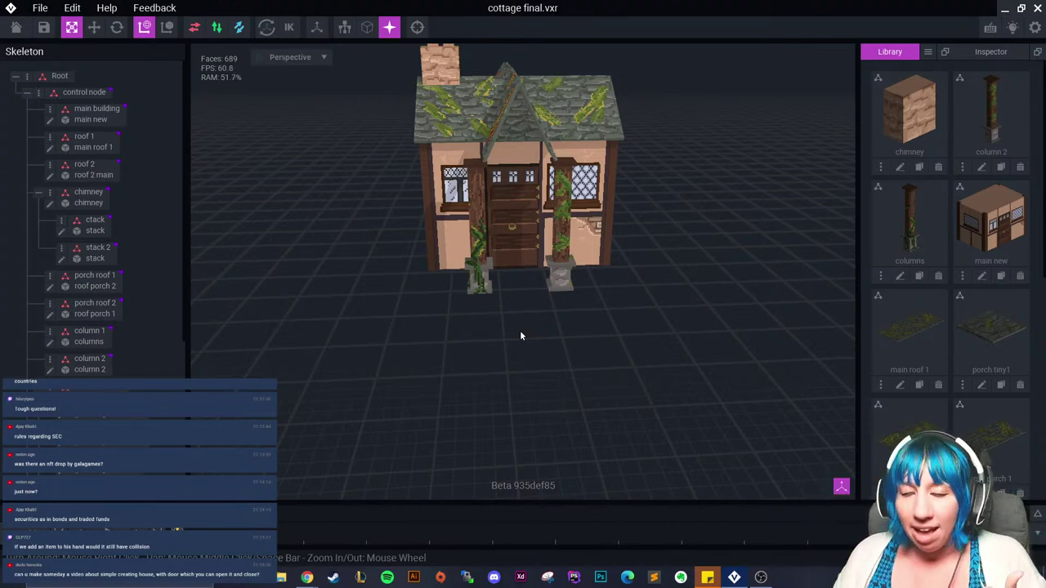
{"action": "right_click_drag", "start_coordinate": [519, 330], "coordinate": [541, 326]}
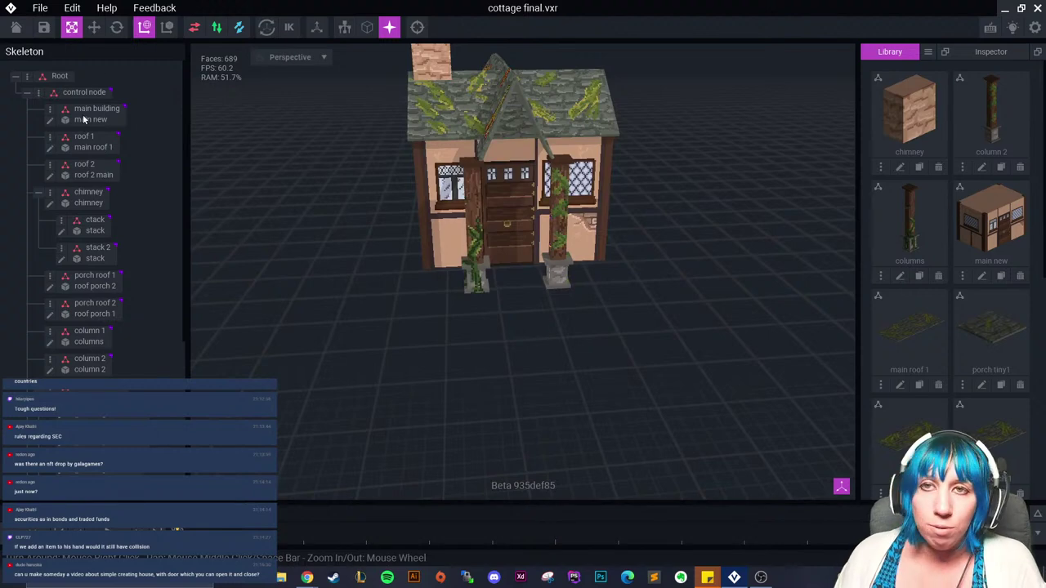
{"action": "left_click", "coordinate": [16, 27]}
{"action": "left_click", "coordinate": [427, 214]}
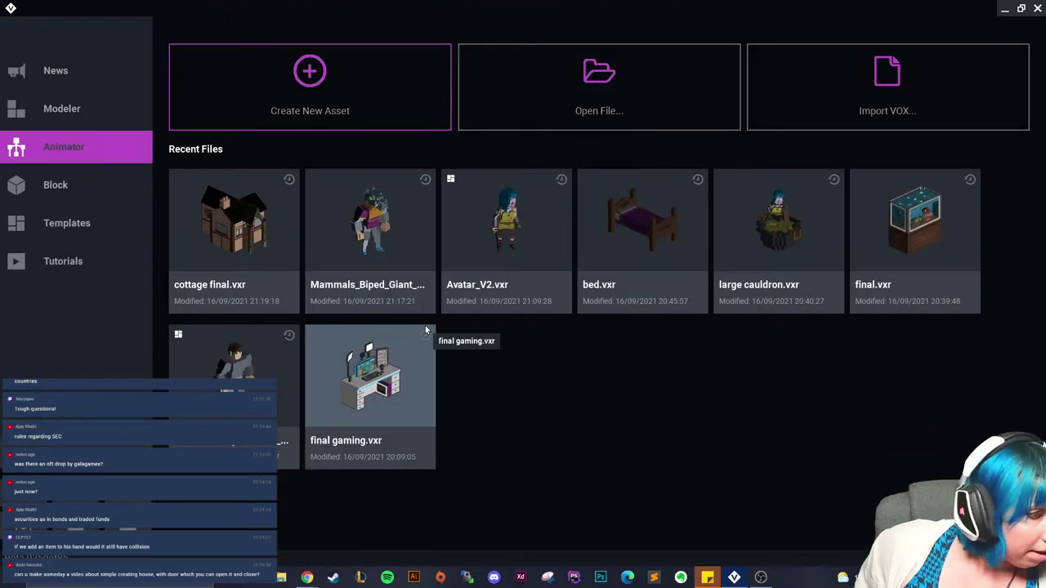